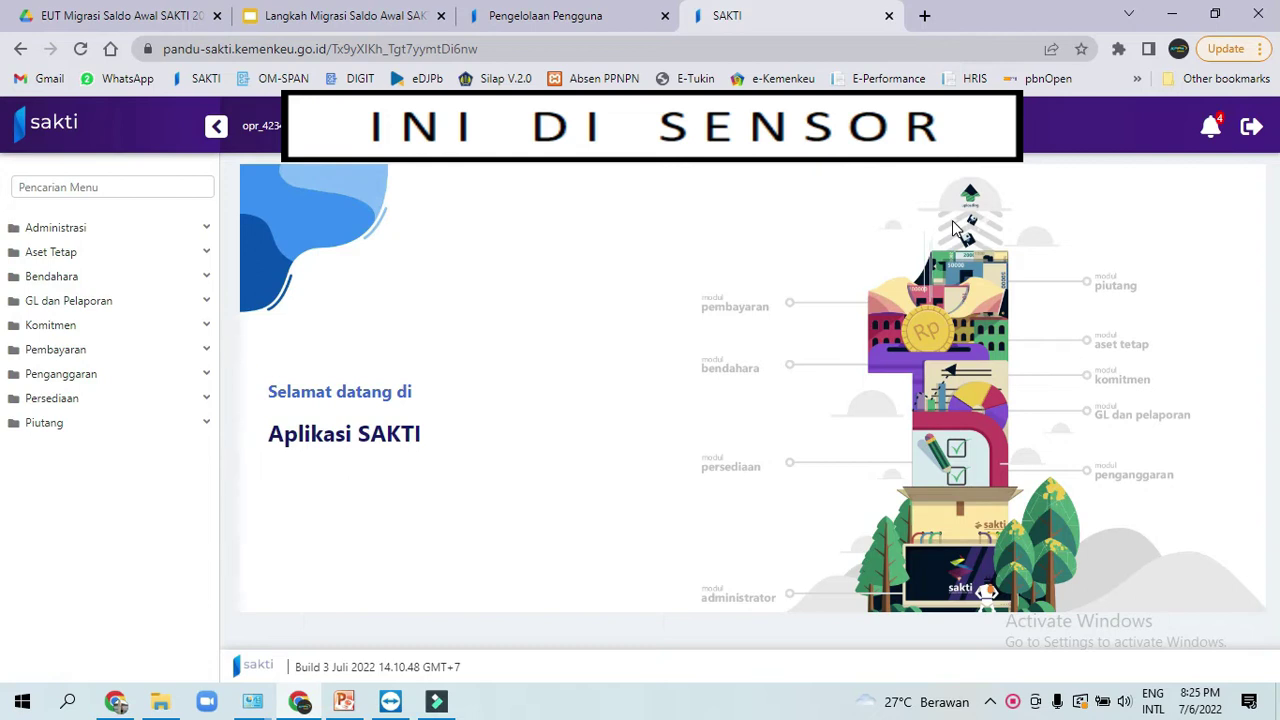
- Start recording a new opening balance (Saldo Awal) among the incoming transactions of the Persediaan module
left_click(116, 401)
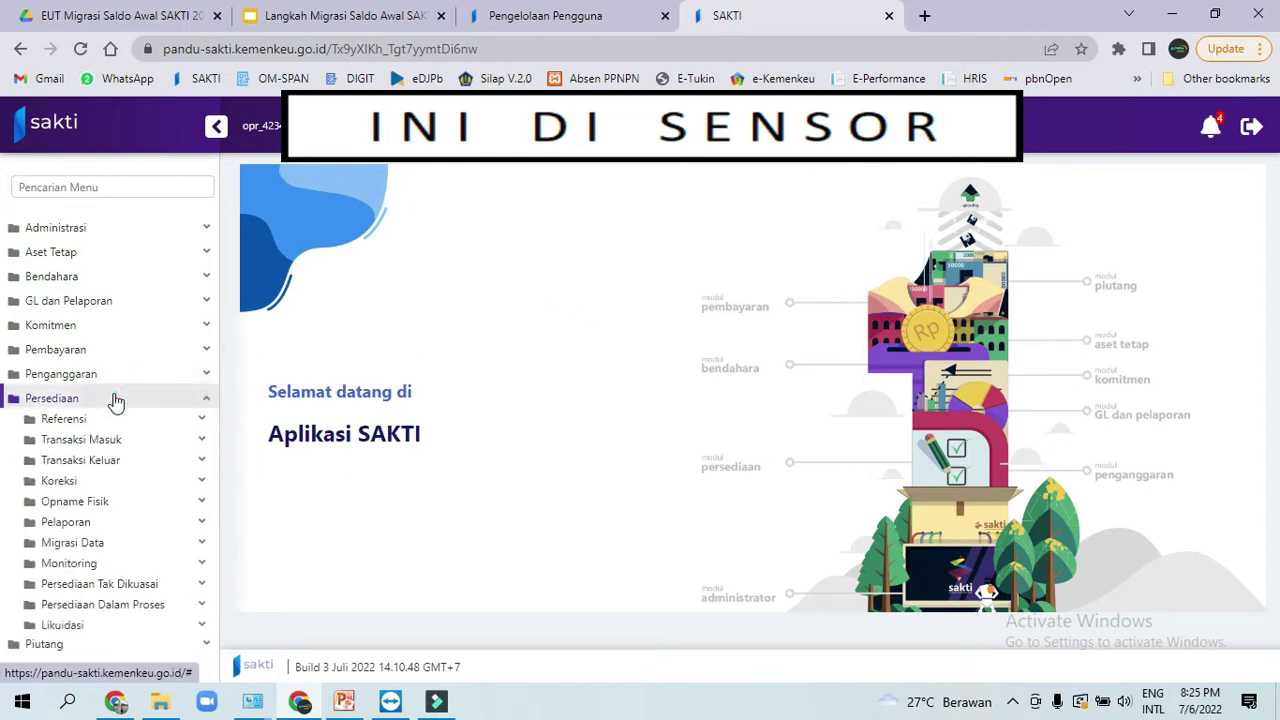
left_click(107, 445)
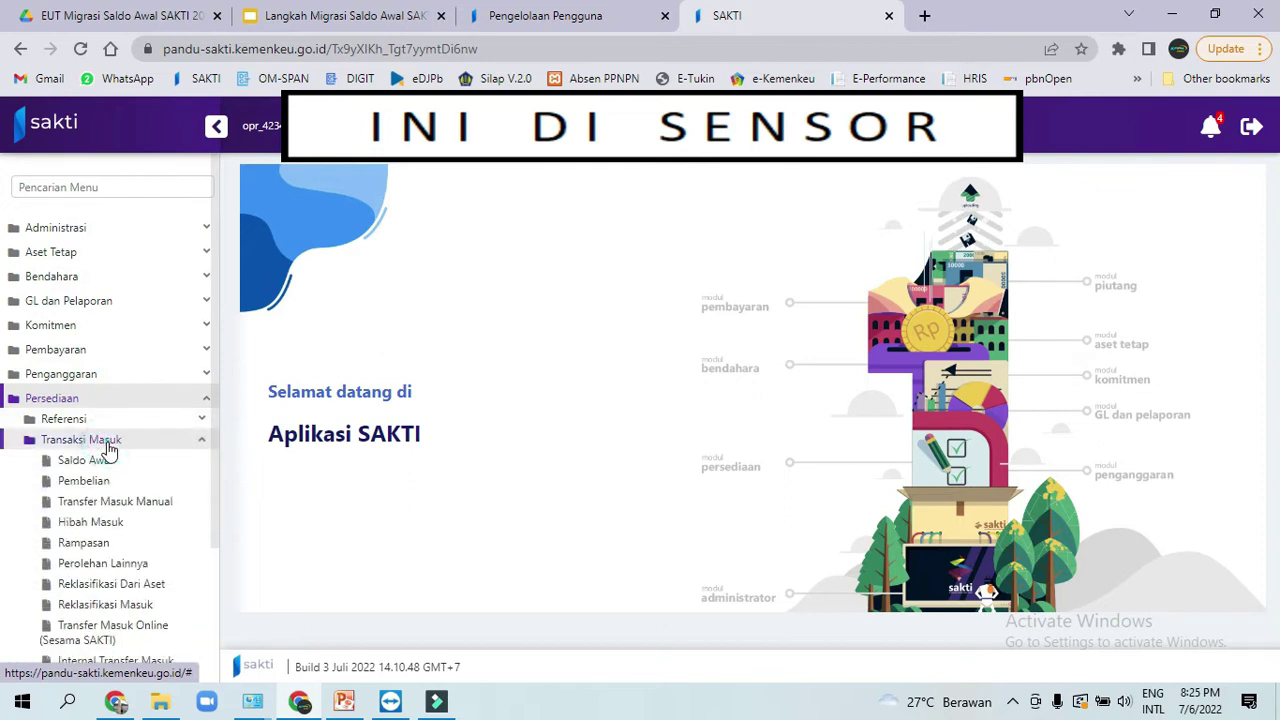
left_click(107, 464)
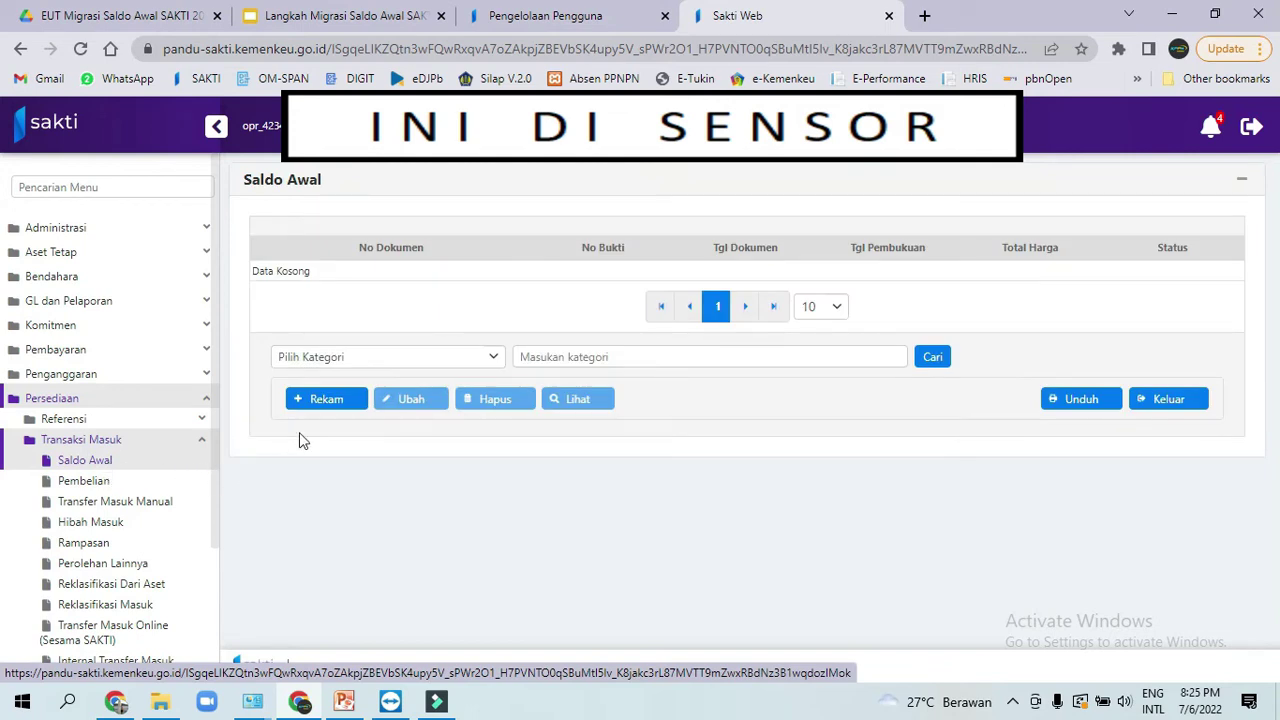
left_click(329, 410)
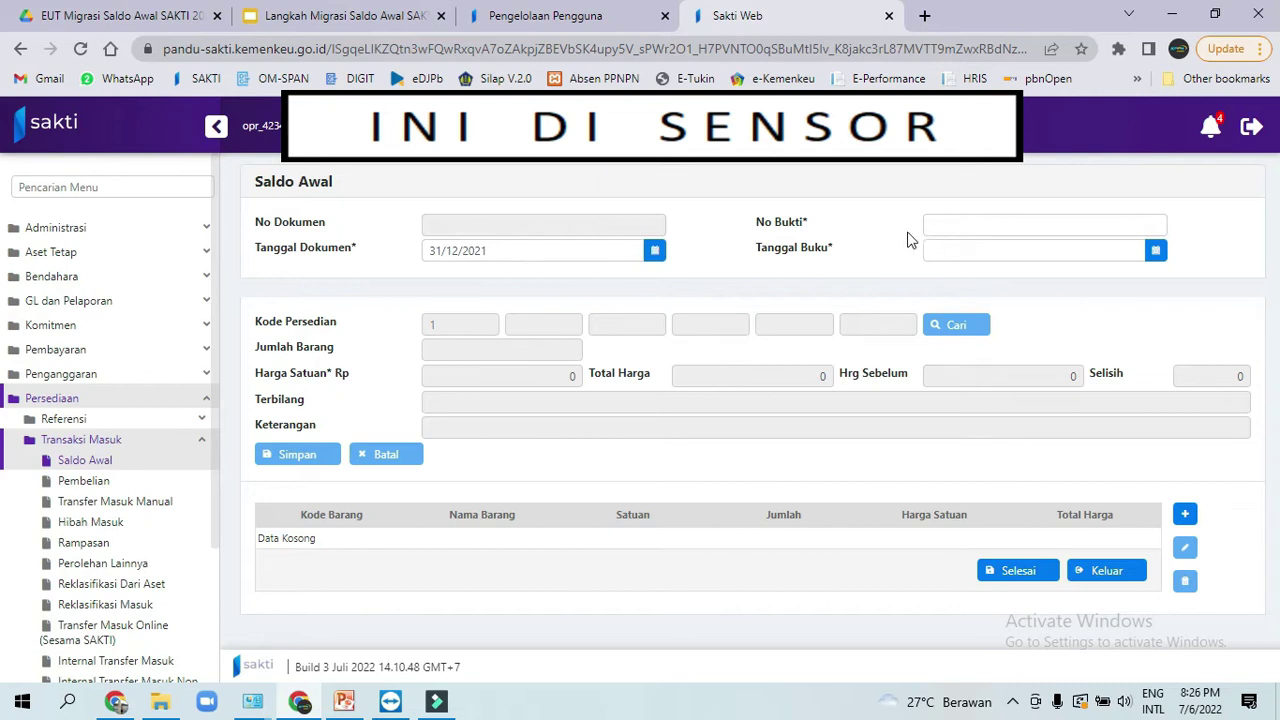
- Enter 01/KW/12/2021 as the No Bukti and set the Tanggal Buku to 03/01/2022
left_click(943, 230)
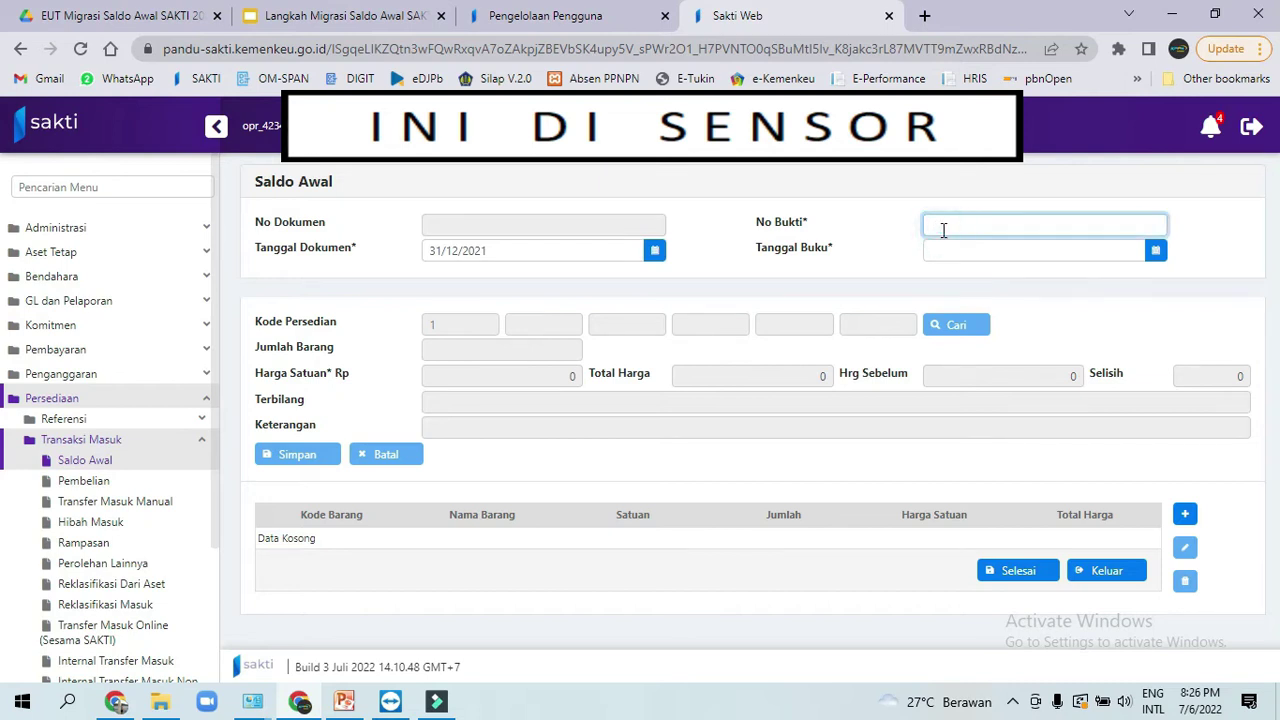
type("01/KW/12/2021")
left_click(1156, 252)
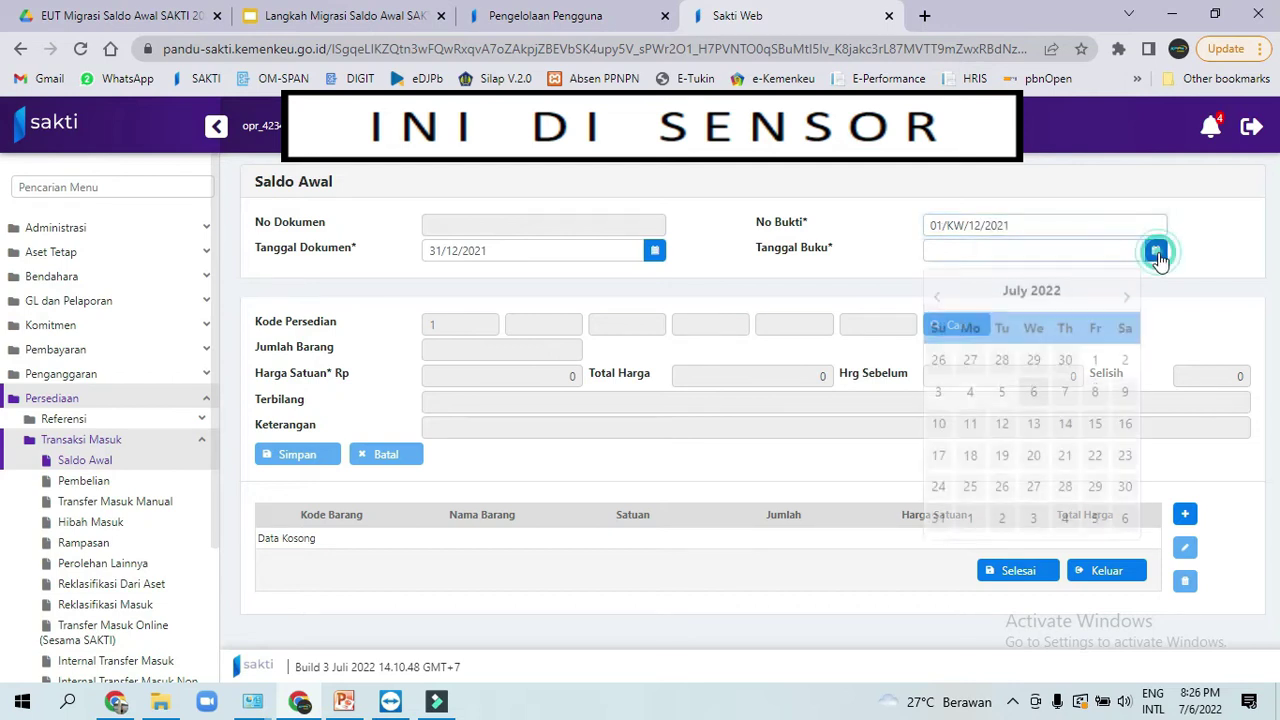
left_click(940, 292)
left_click(940, 292)
left_click(940, 292)
left_click(940, 292)
left_click(940, 292)
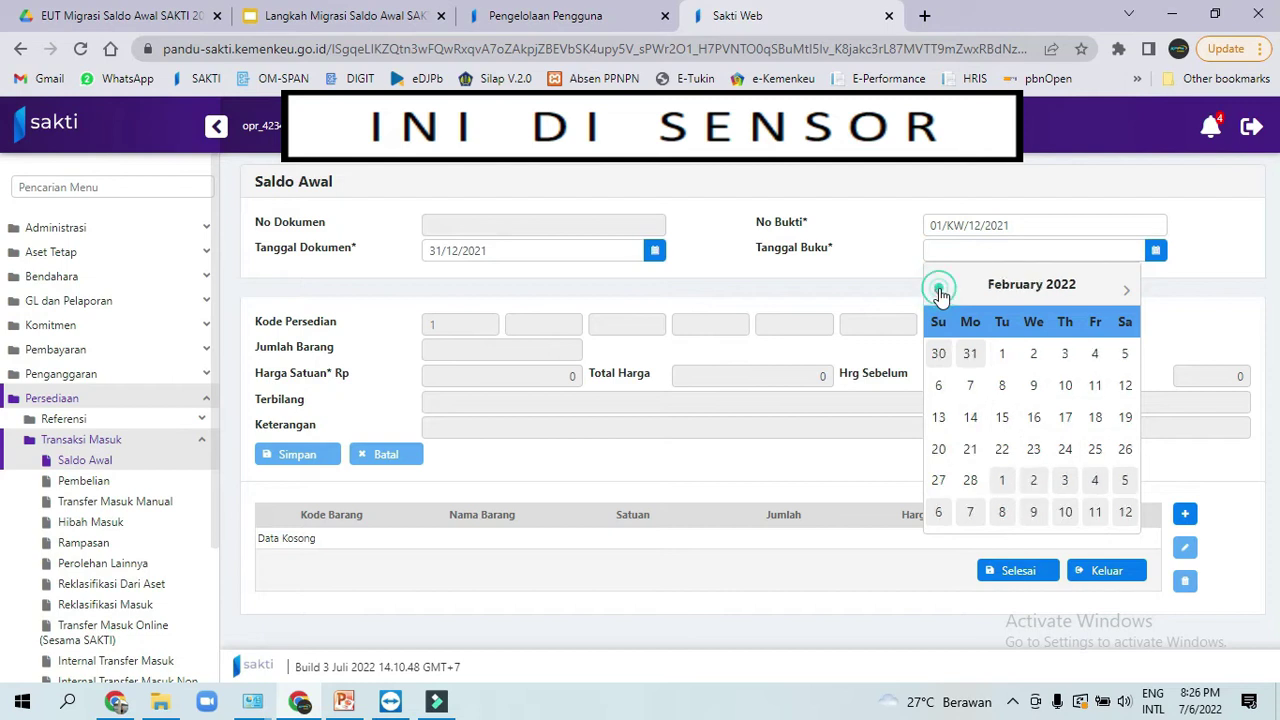
left_click(1126, 290)
left_click(938, 292)
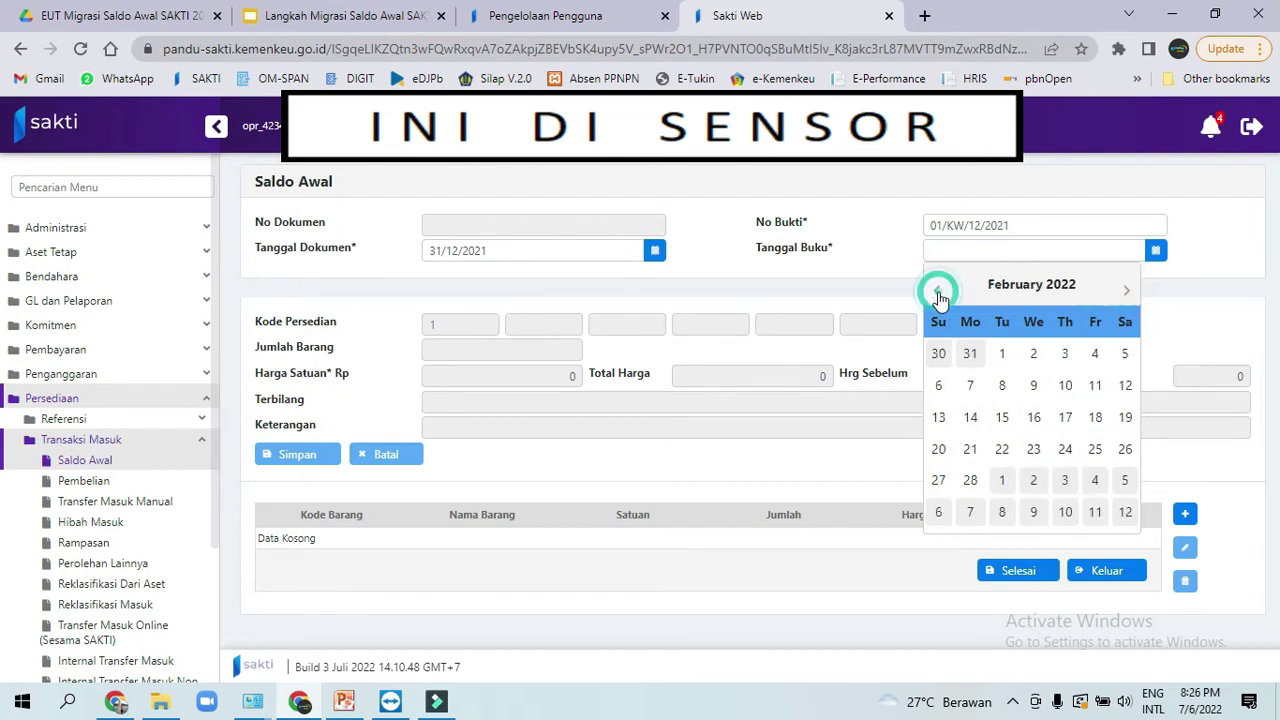
left_click(938, 292)
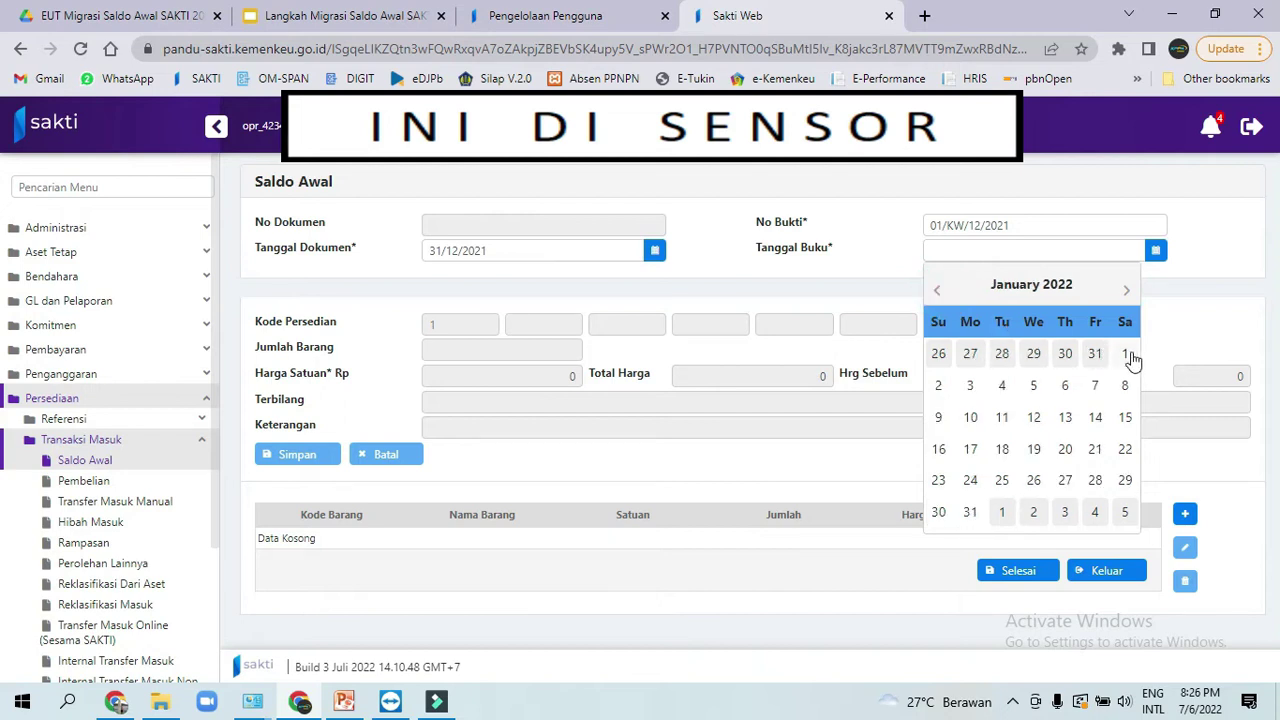
left_click(972, 385)
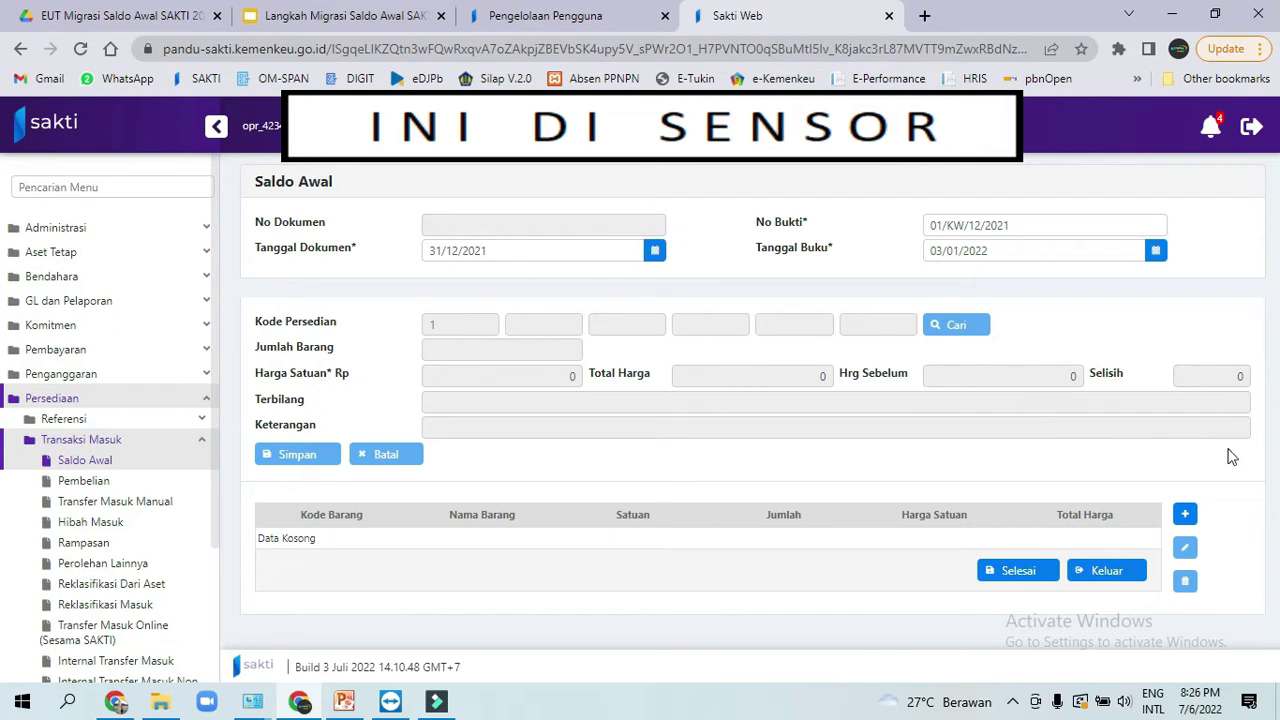
- Add a new item line to the opening balance and choose Pena Faster as the inventory item
left_click(1187, 514)
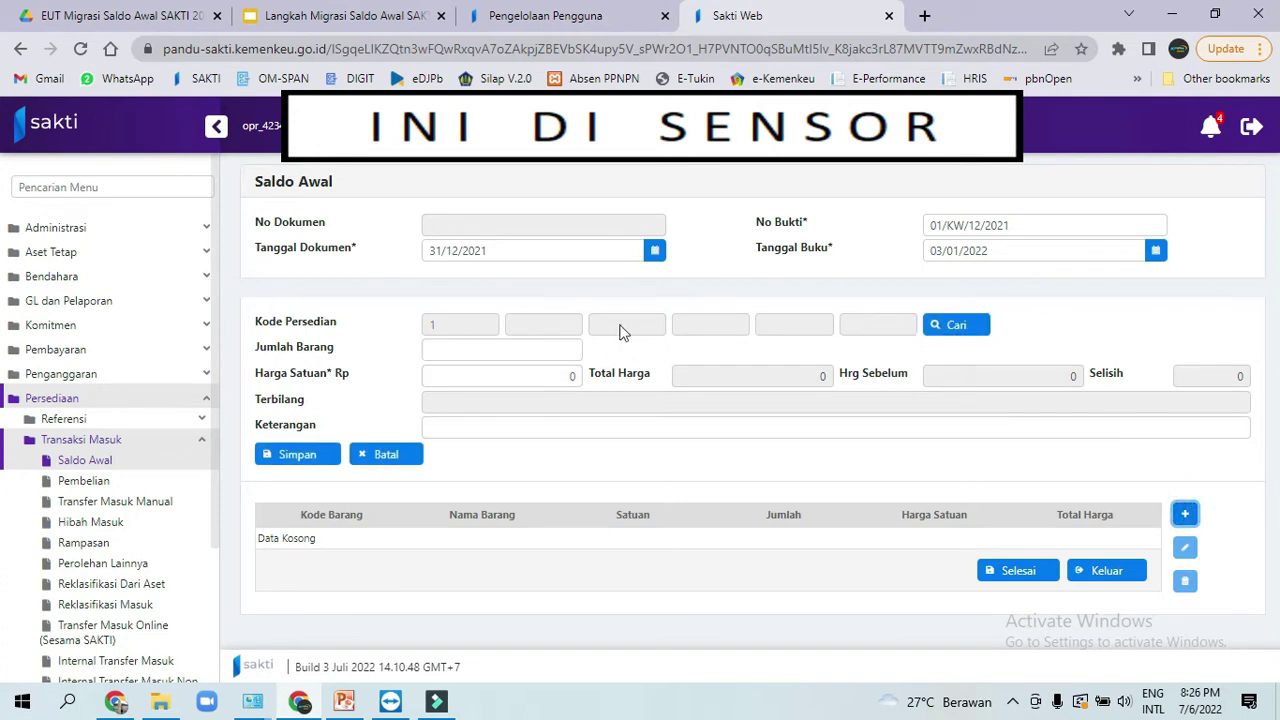
left_click(965, 338)
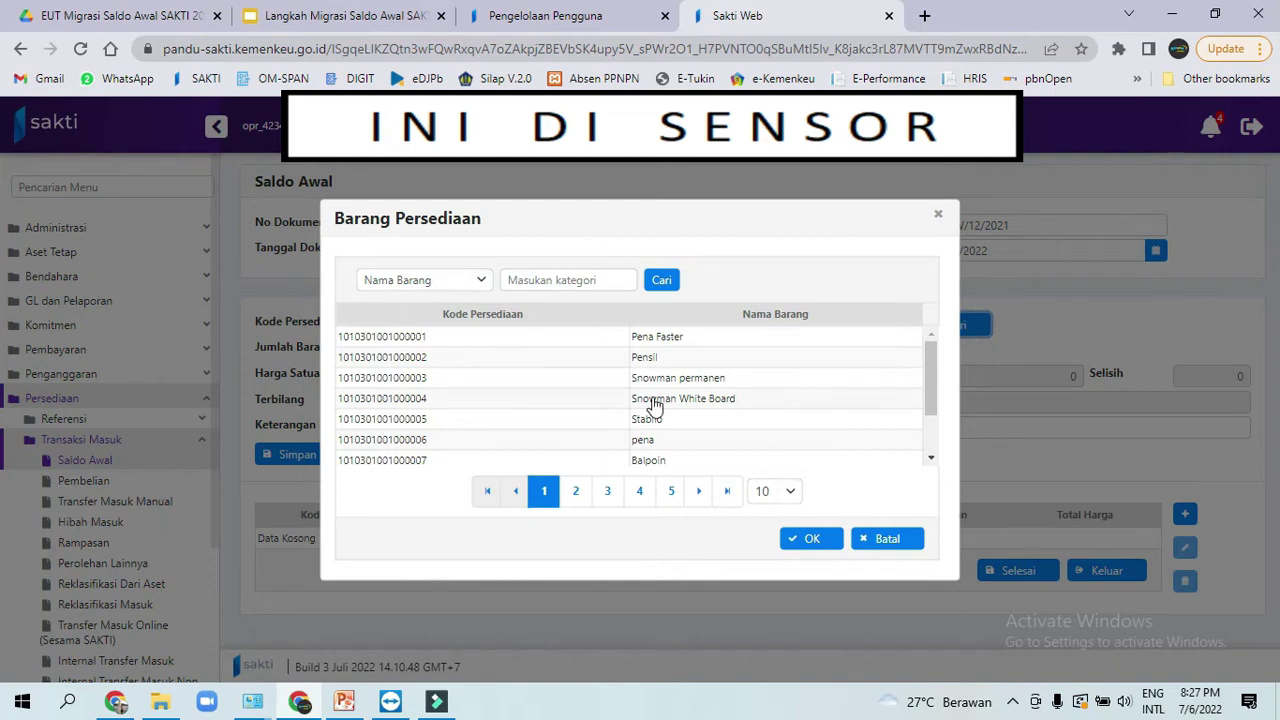
left_click(457, 343)
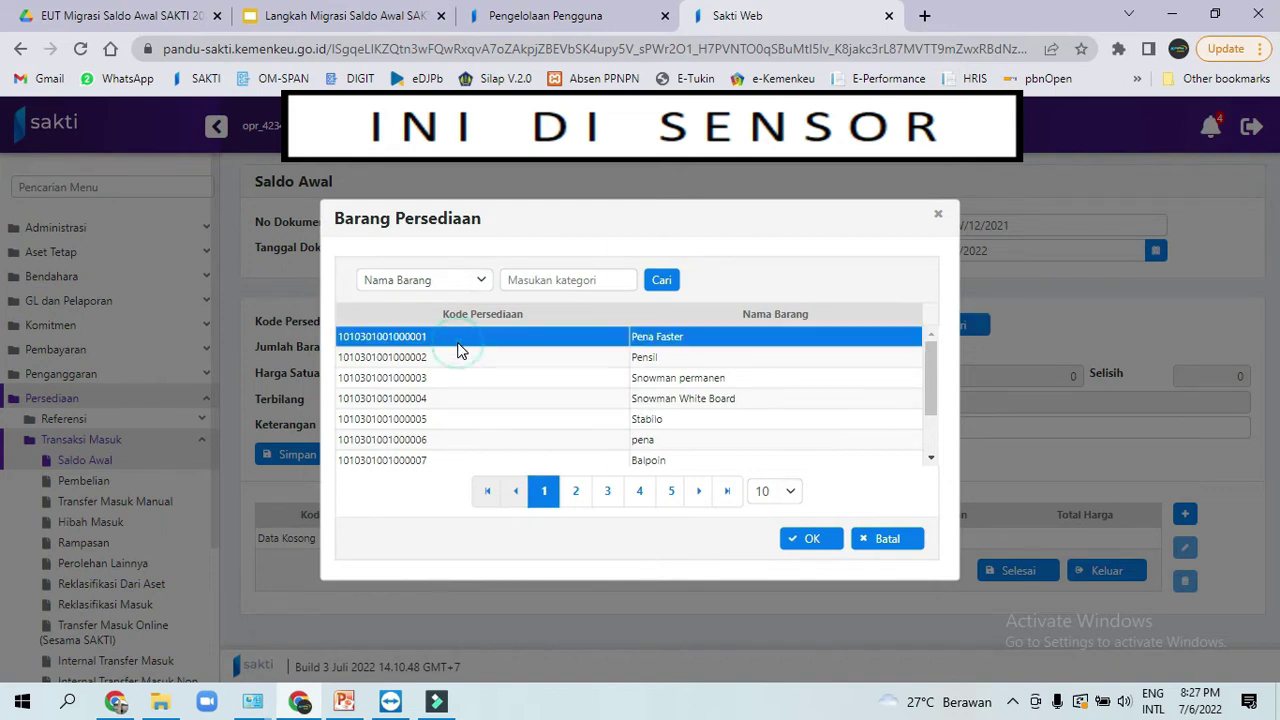
left_click(813, 541)
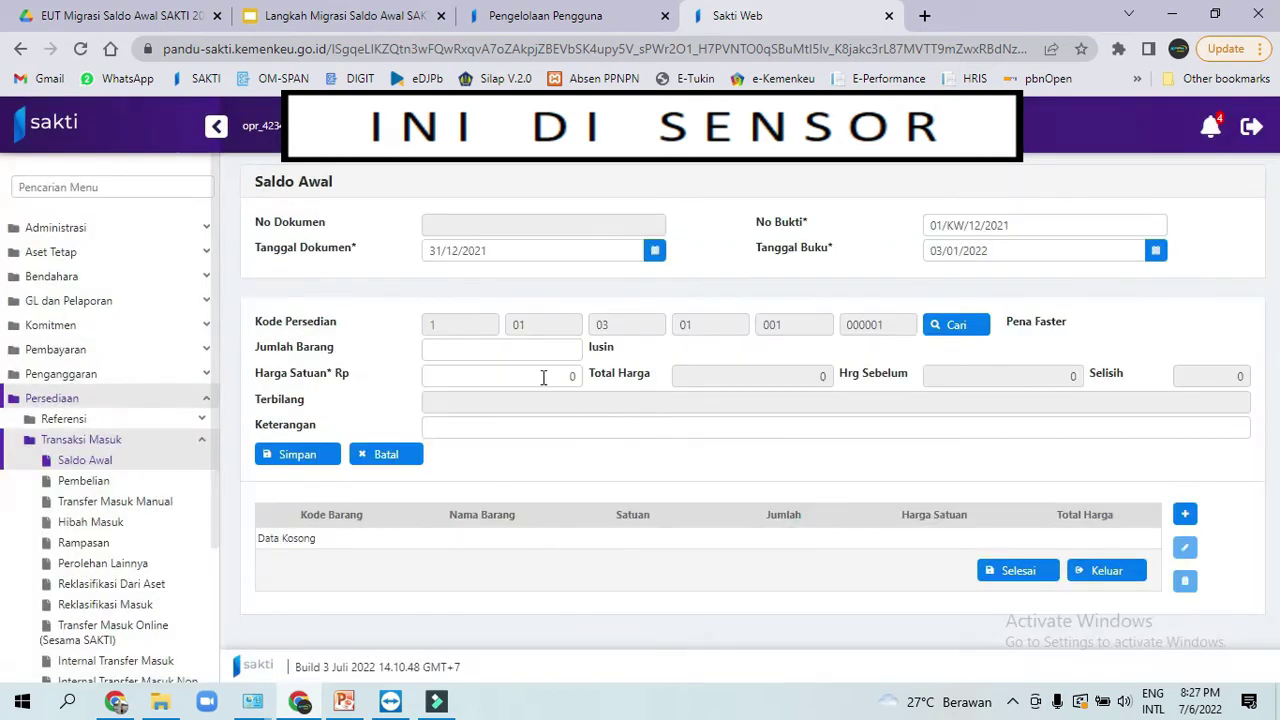
- Set the Pena Faster quantity to 10 and its unit price to Rp 25.000
left_click(553, 348)
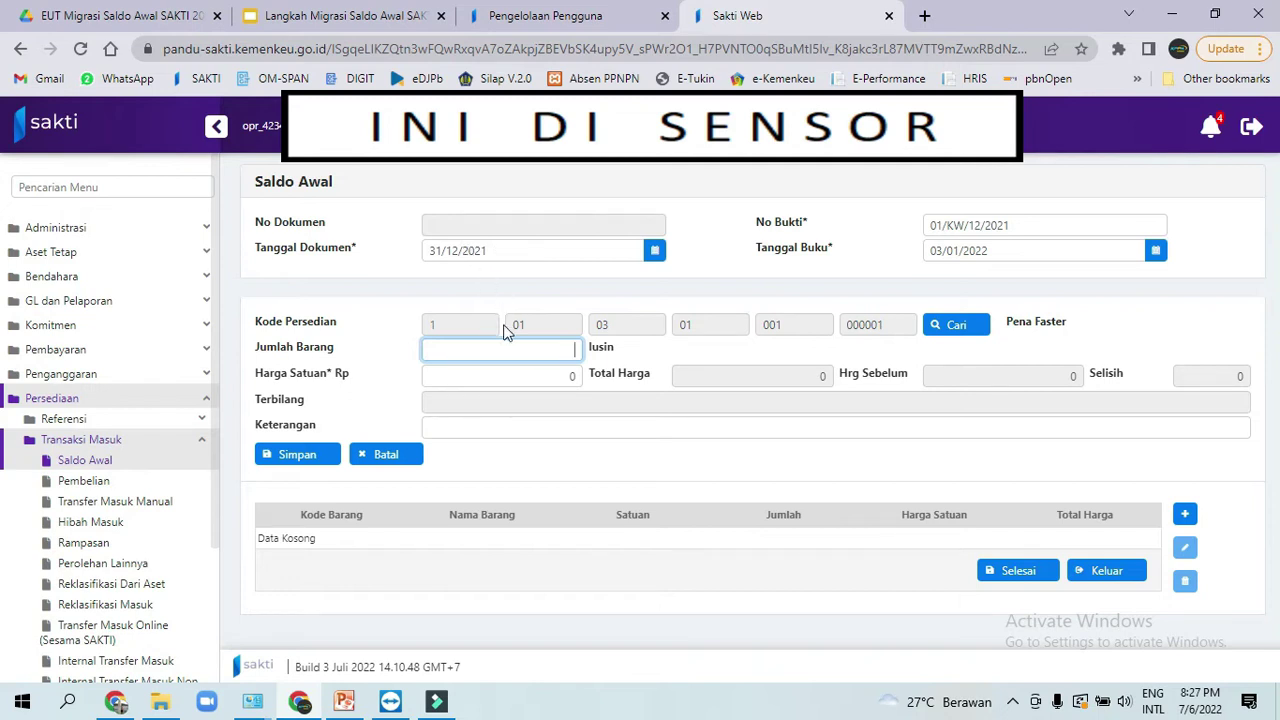
type("10")
key("Tab")
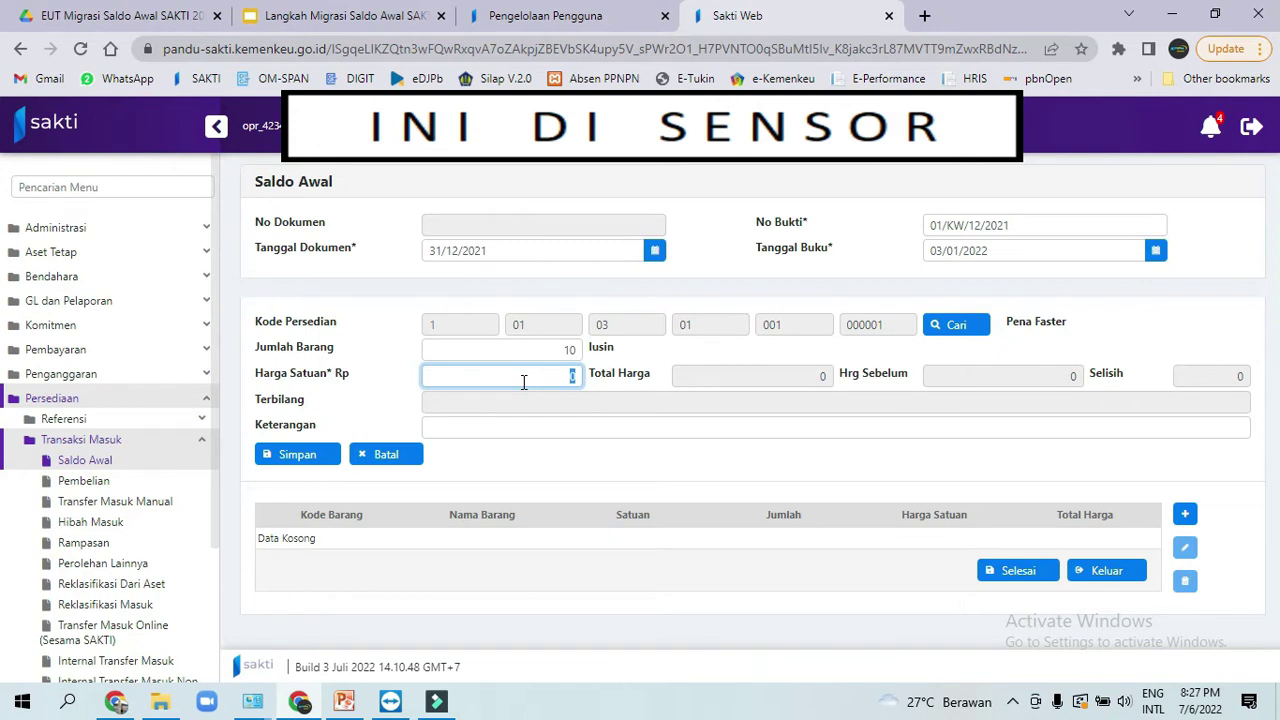
type("250000")
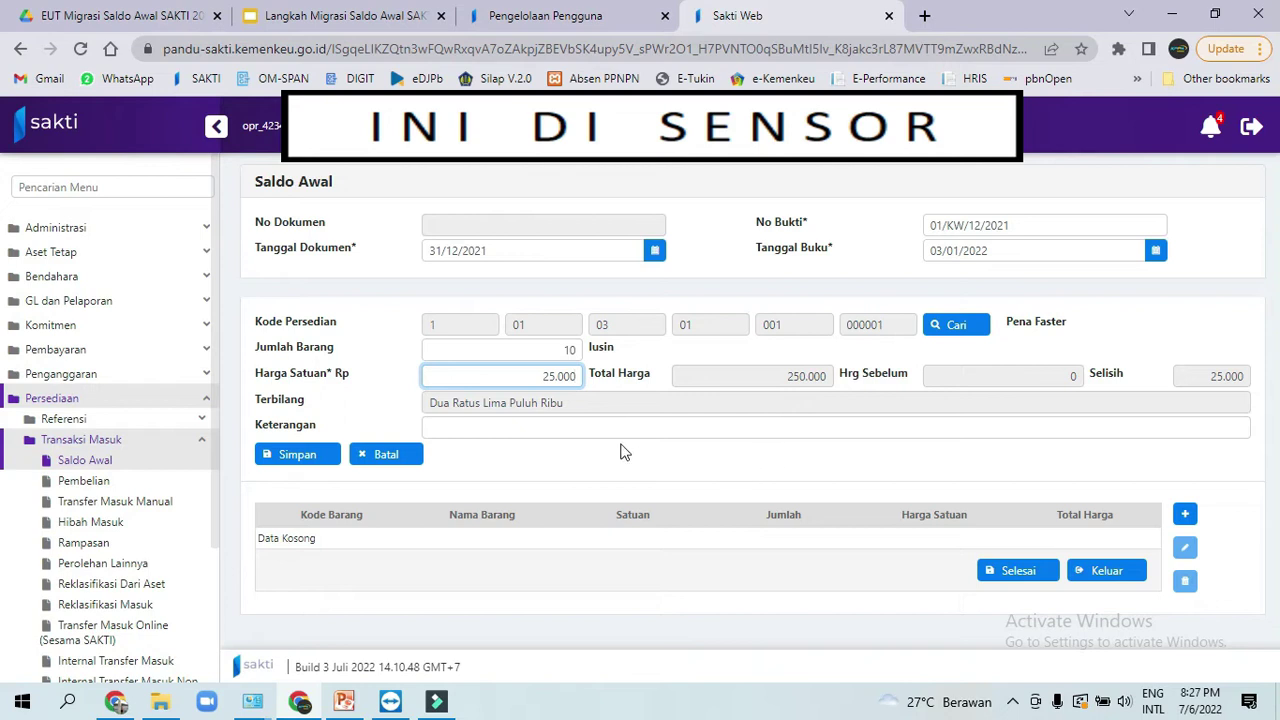
- Enter the Keterangan "Saldo awal pena faster atas transaksi desember 2021" and save the item line
left_click(590, 434)
type("Slado")
key("BackSpace")
key("BackSpace")
key("BackSpace")
key("BackSpace")
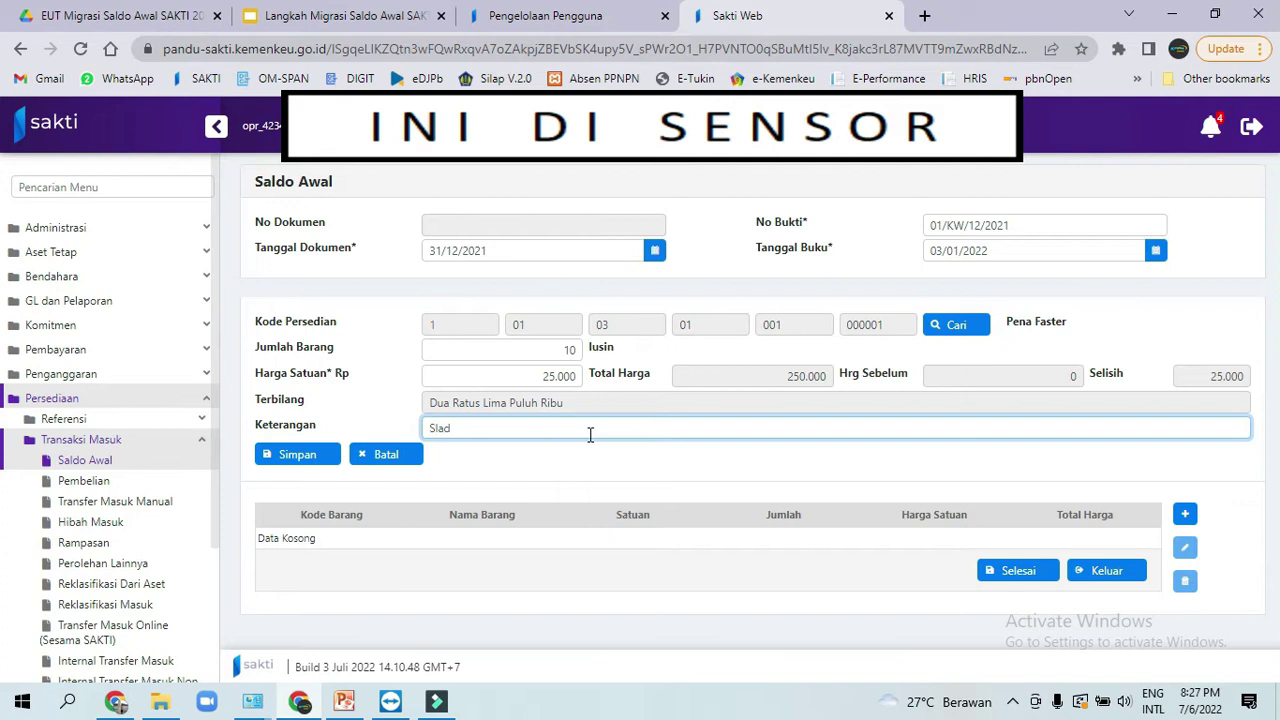
type("aldo awal pena faster atas transaksi ")
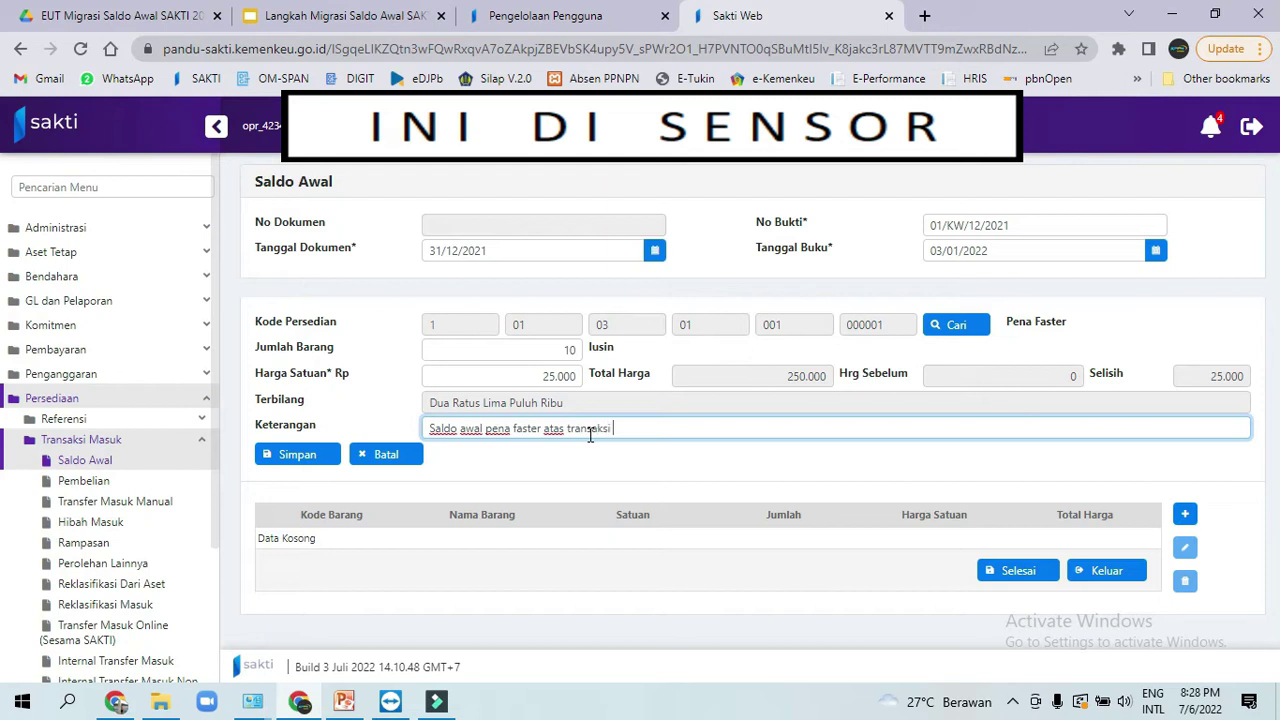
type("desember")
type("21")
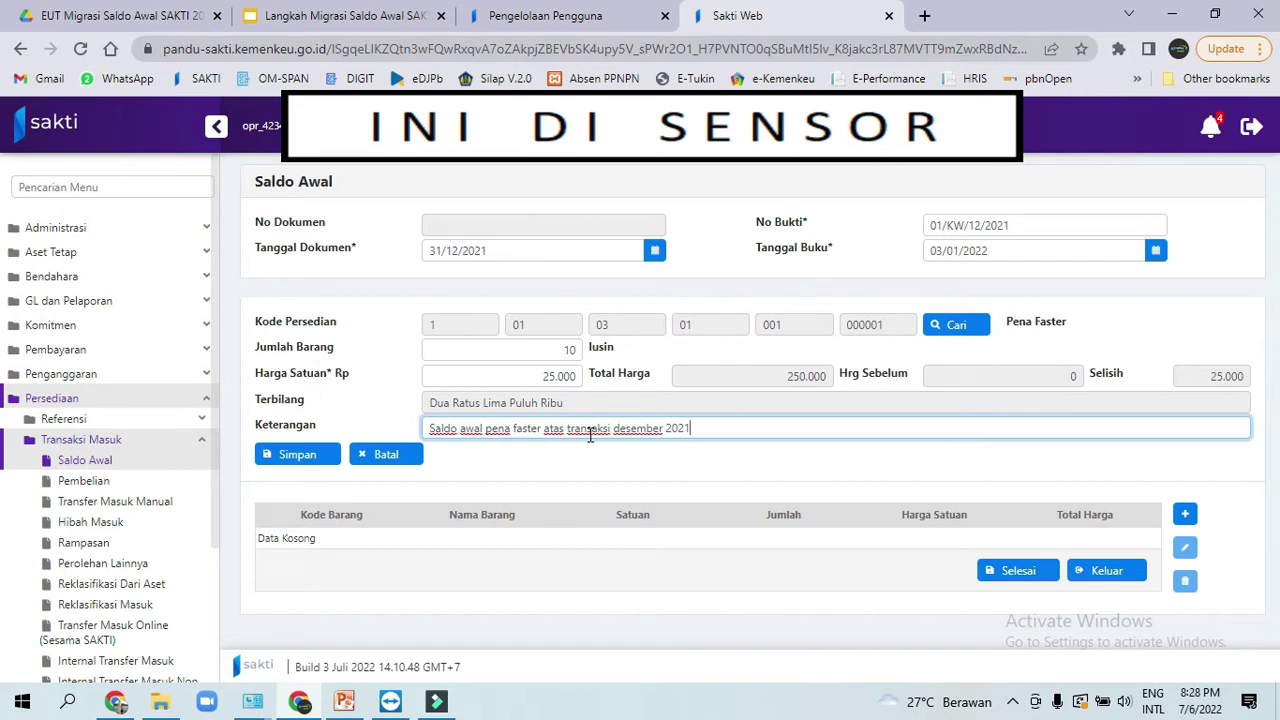
left_click(317, 458)
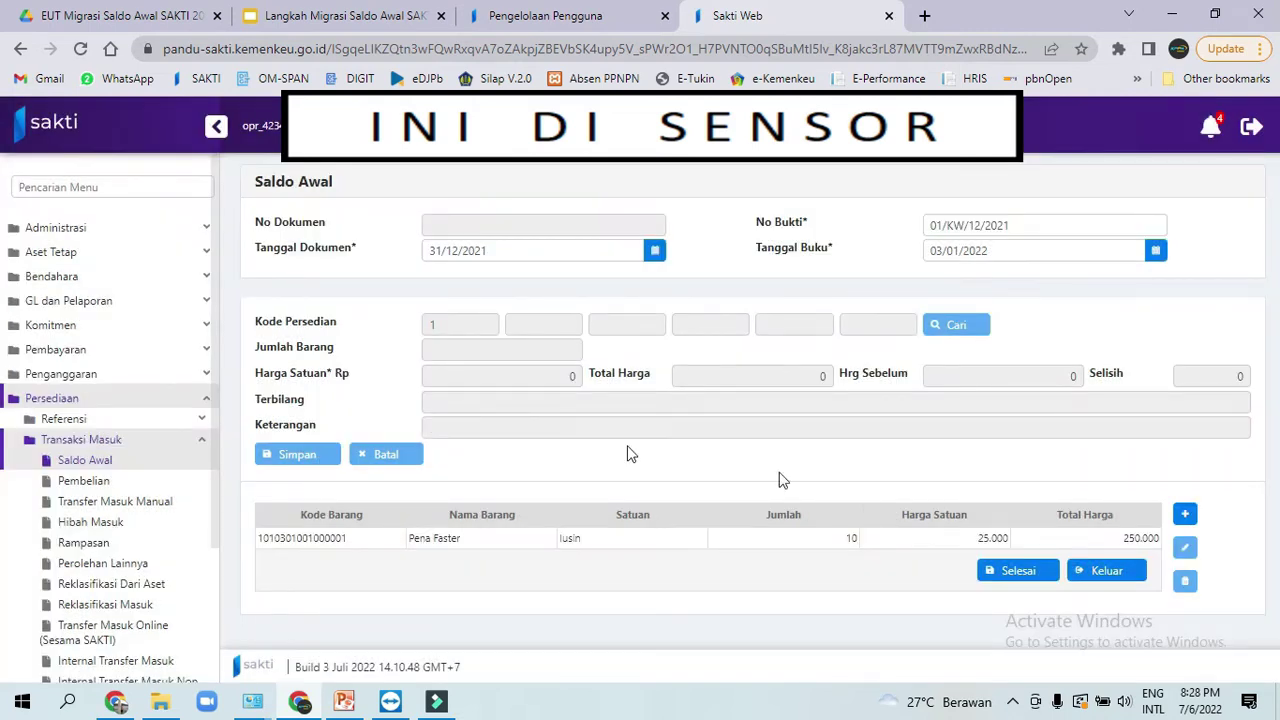
left_click(1183, 515)
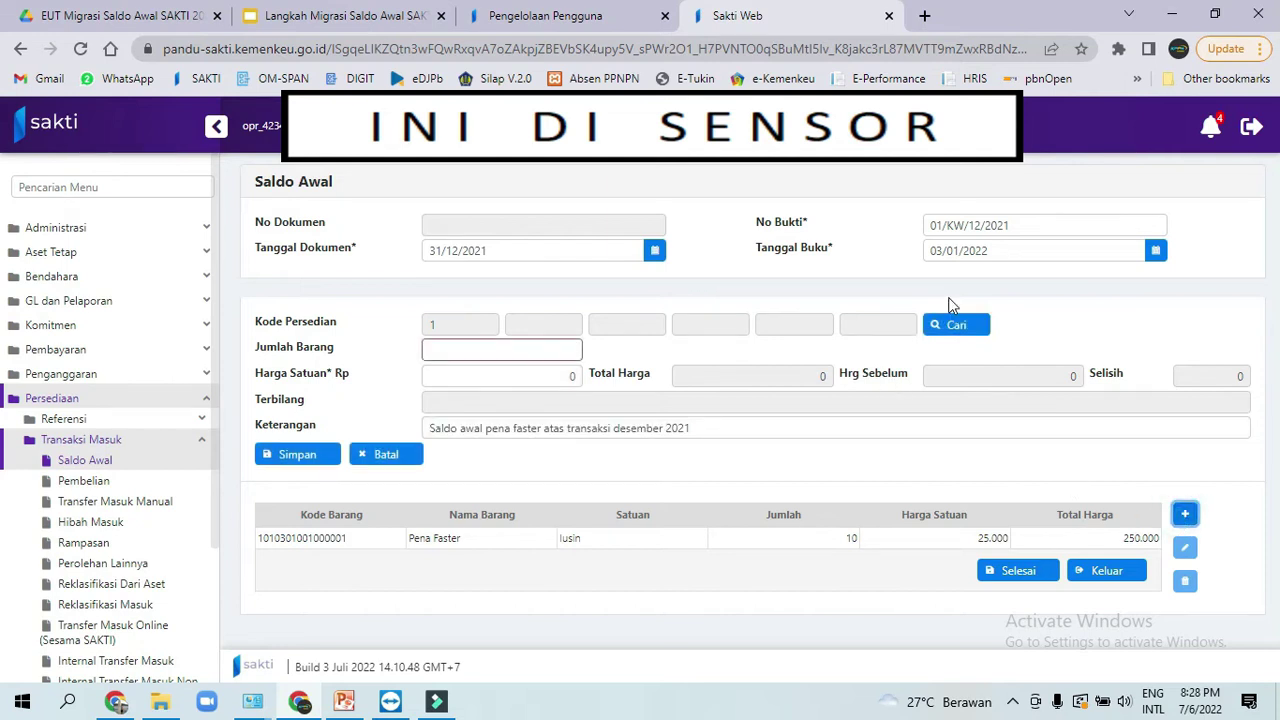
left_click(957, 330)
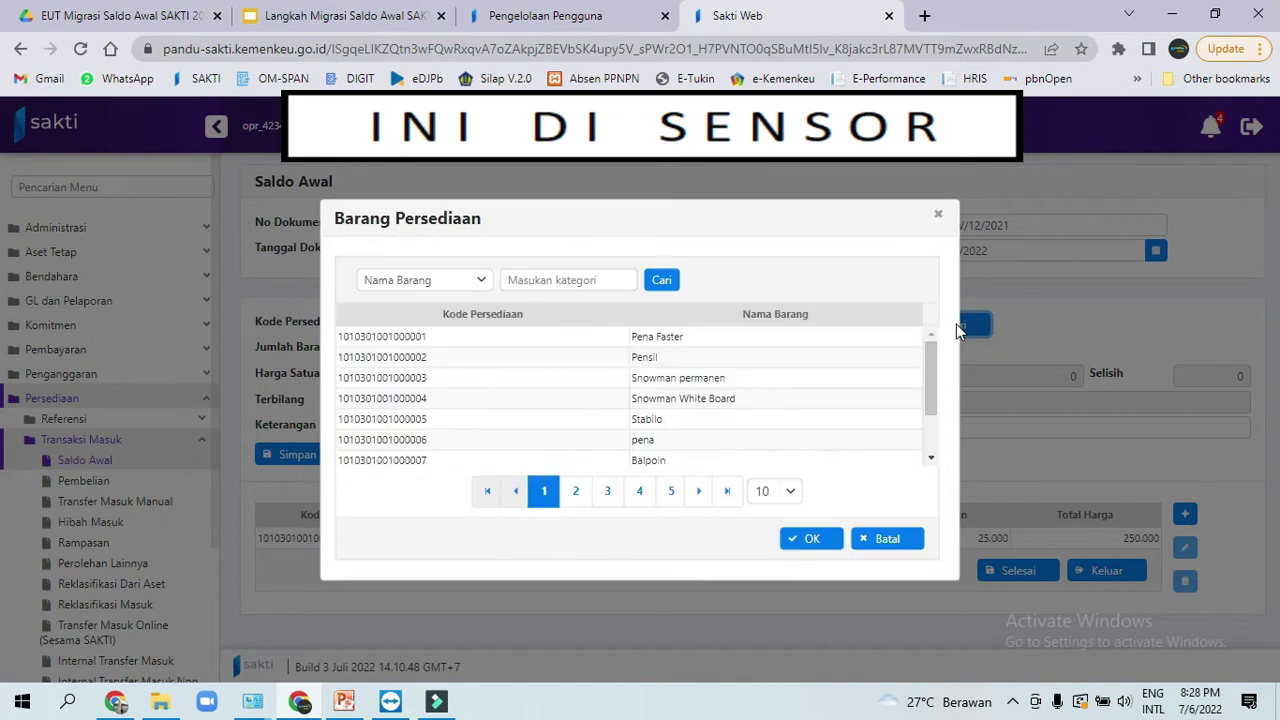
left_click(665, 492)
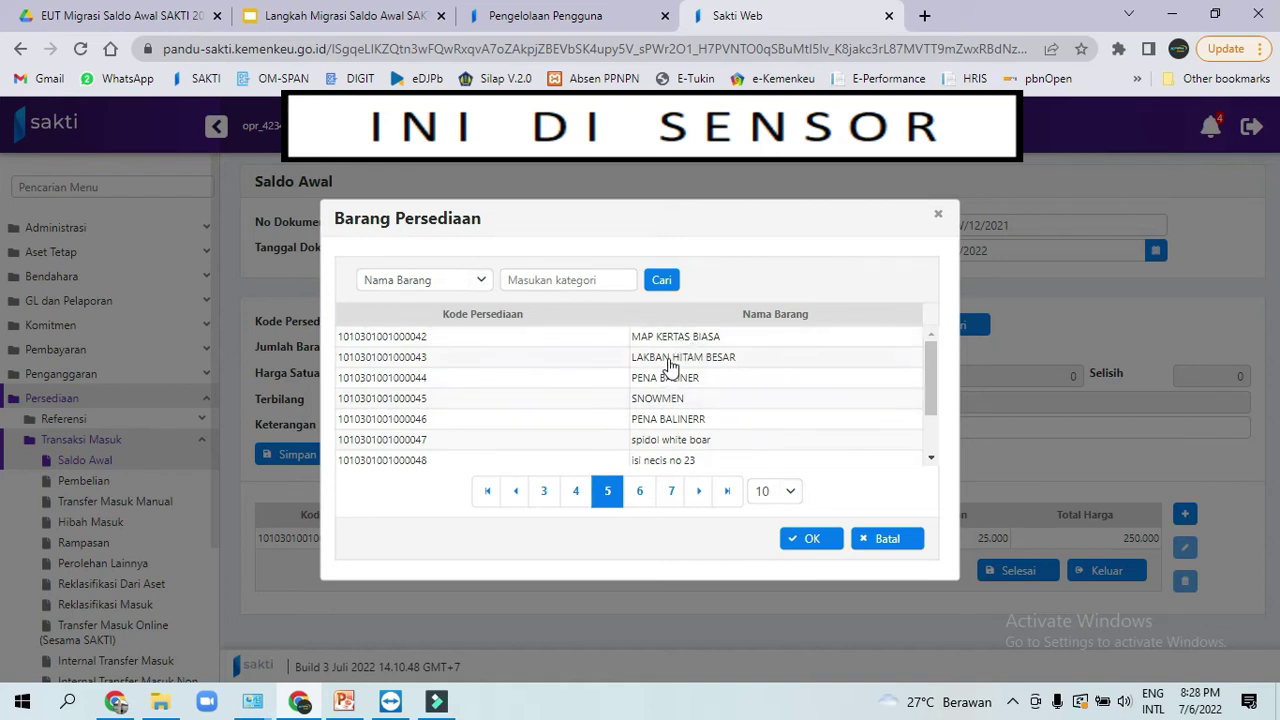
left_click(669, 358)
left_click(801, 538)
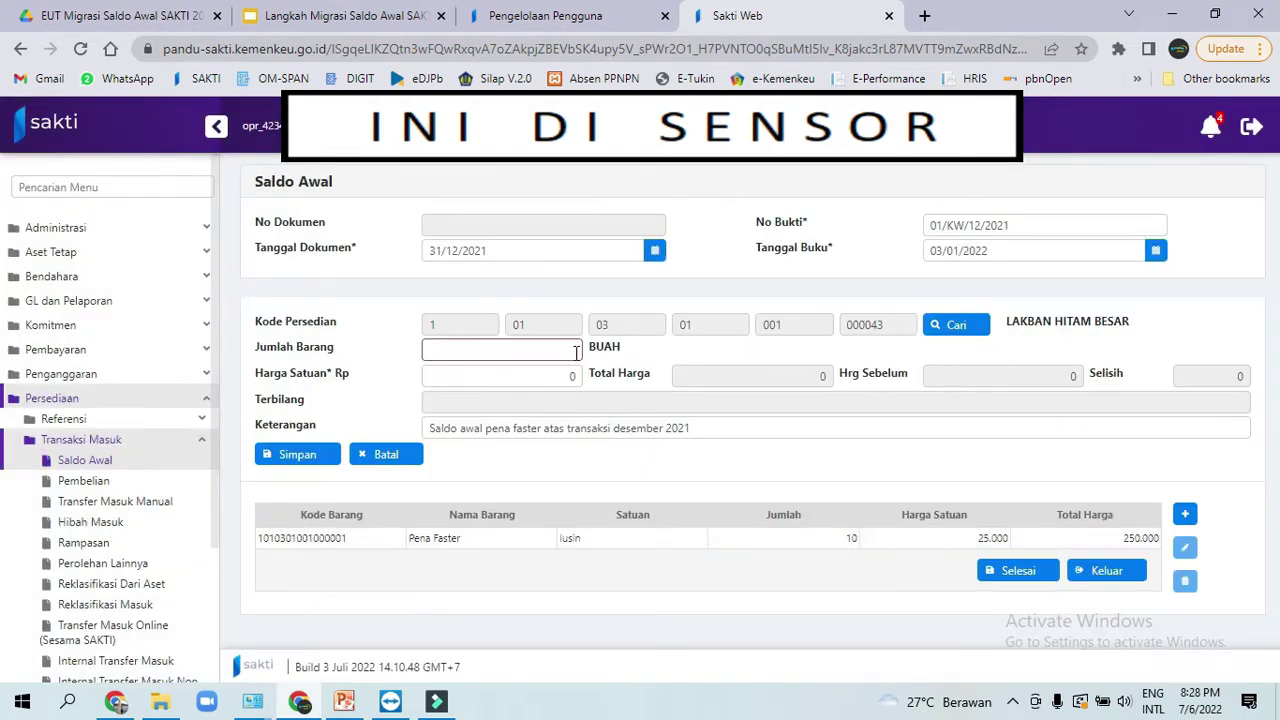
- Set the LAKBAN HITAM BESAR quantity to 24 and unit price to Rp 5.000, and save the line
left_click(544, 344)
type("24")
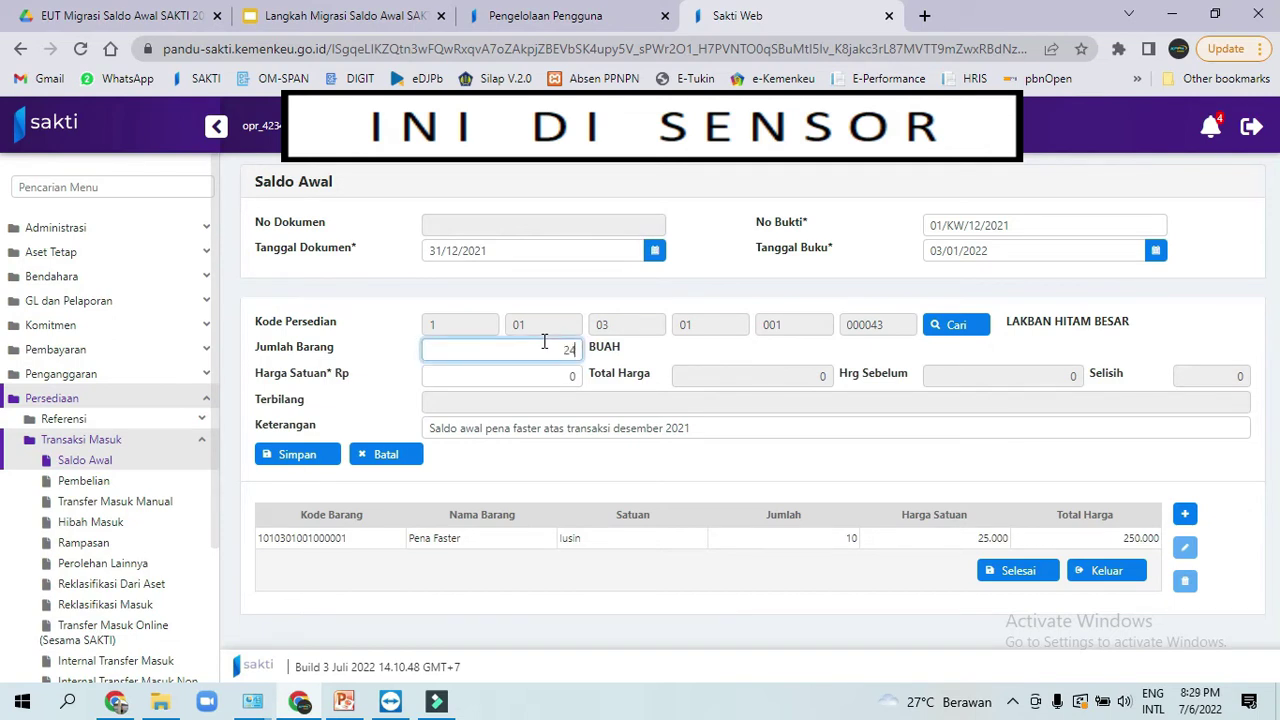
key("Tab")
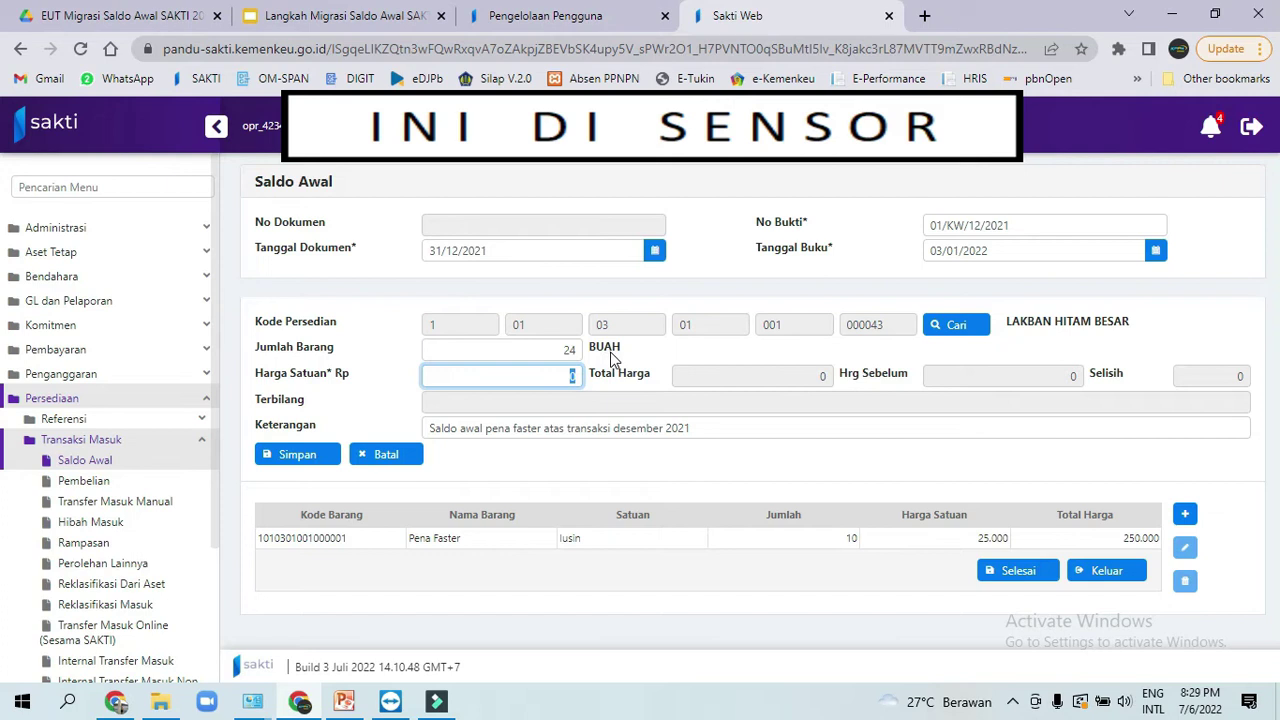
type("5000")
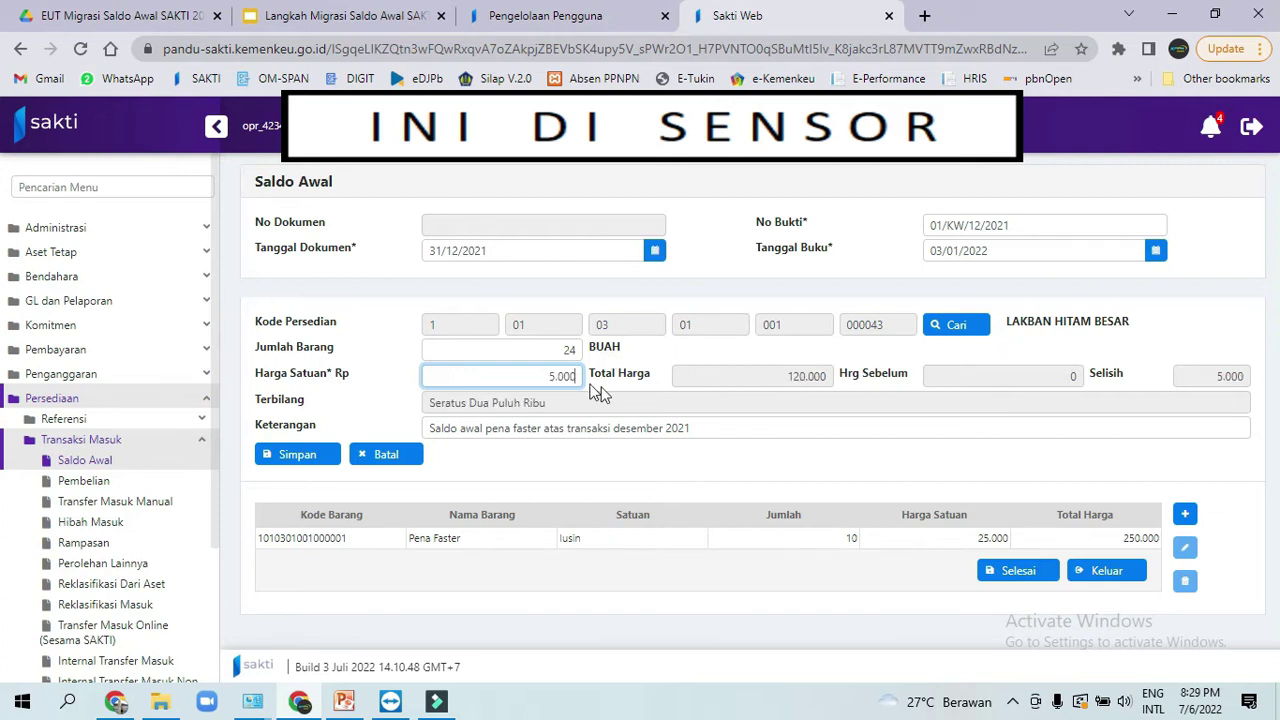
left_click(300, 456)
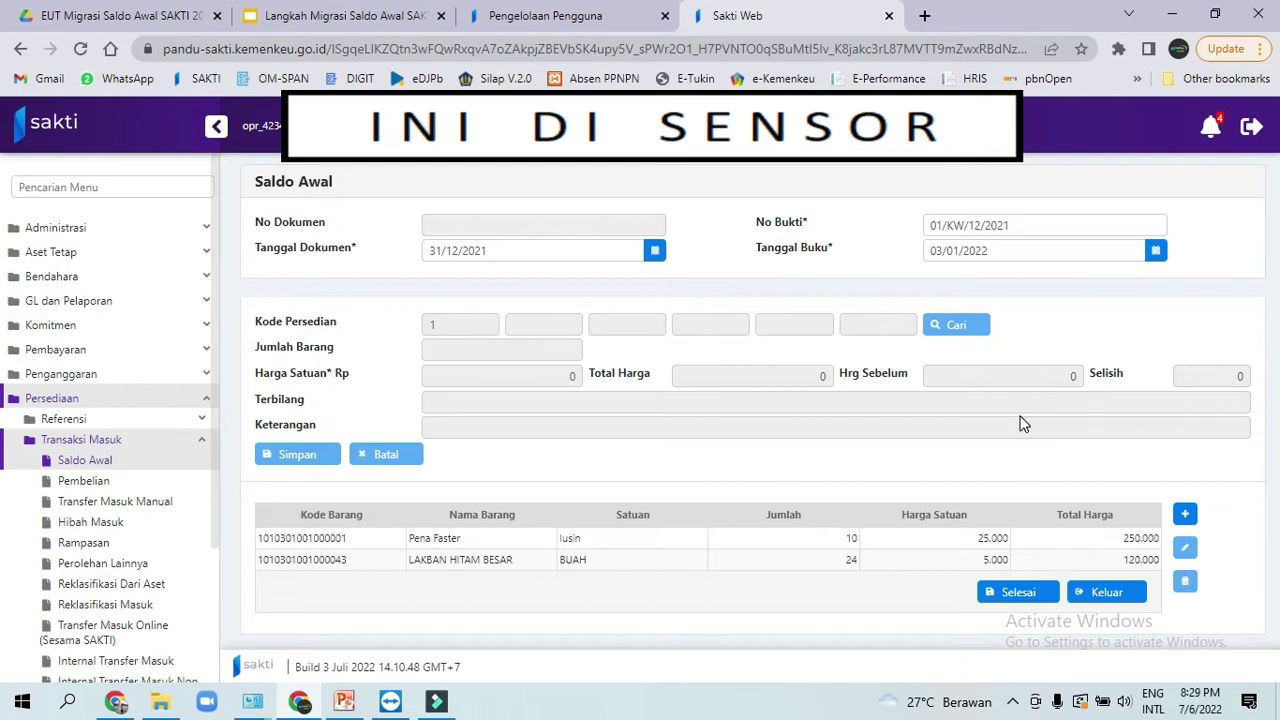
- Save the finished Saldo Awal document and, back in the transaction list, select its record
left_click(1010, 594)
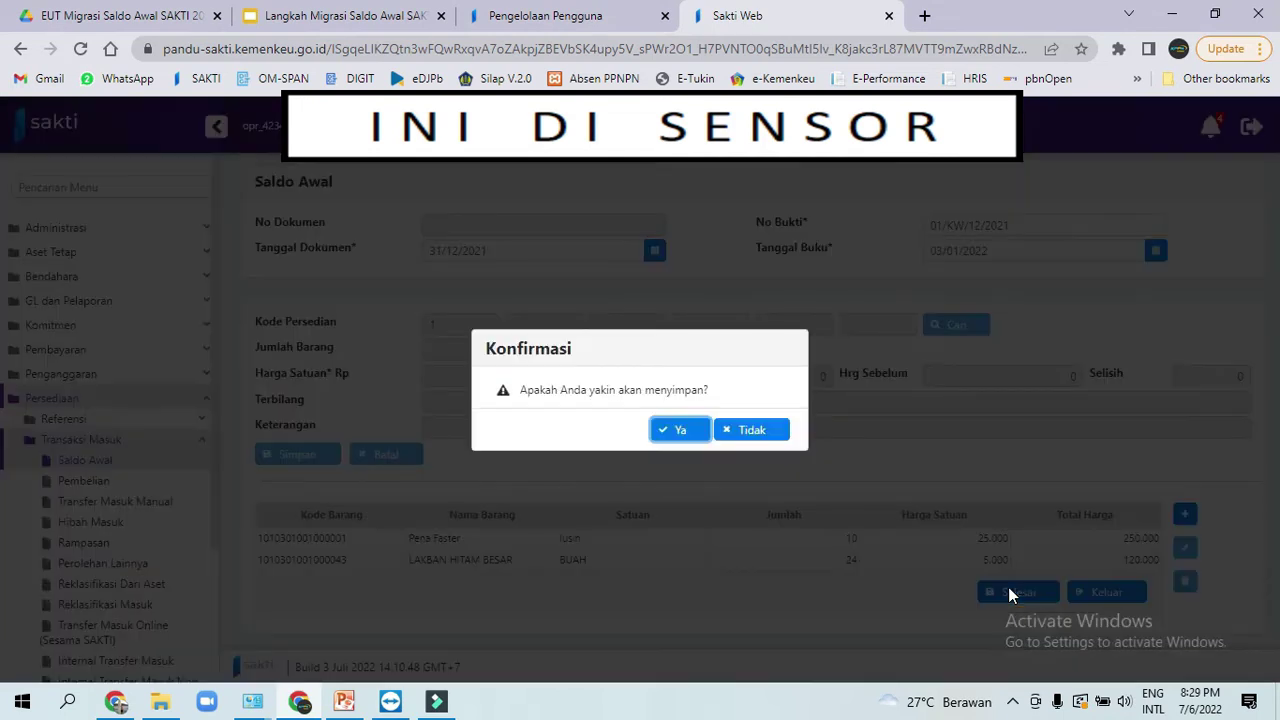
left_click(690, 432)
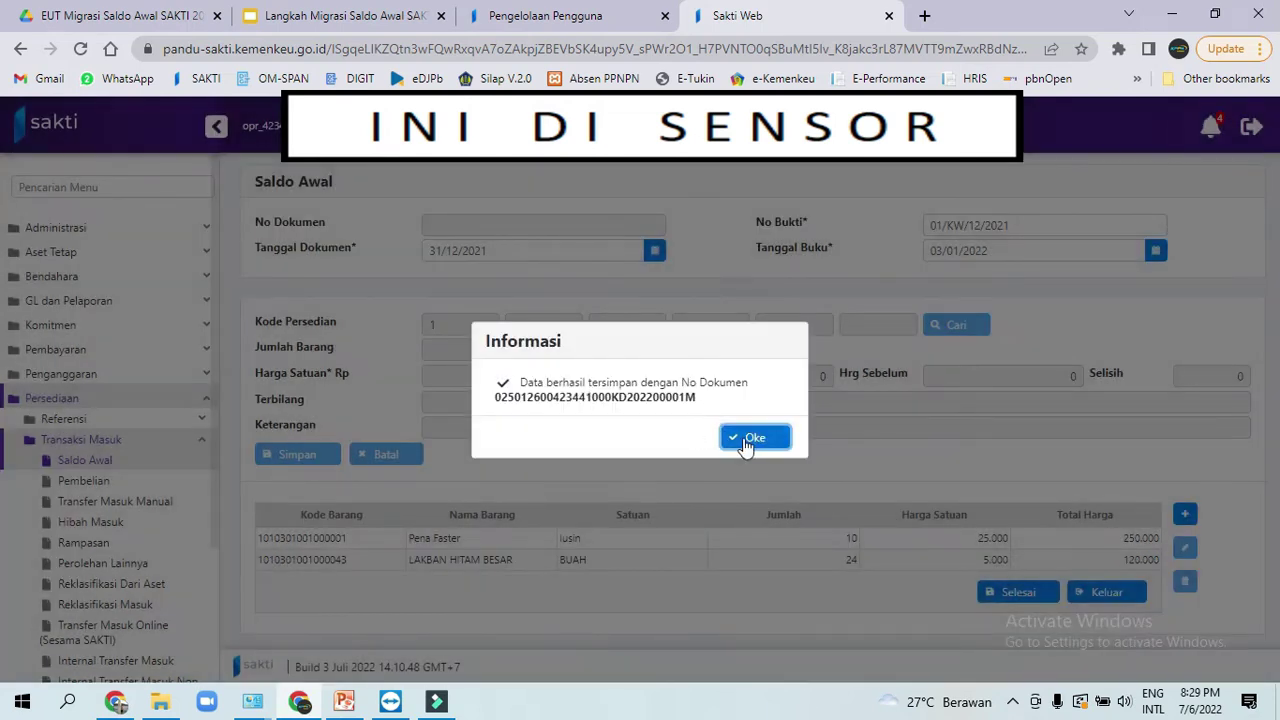
left_click(746, 442)
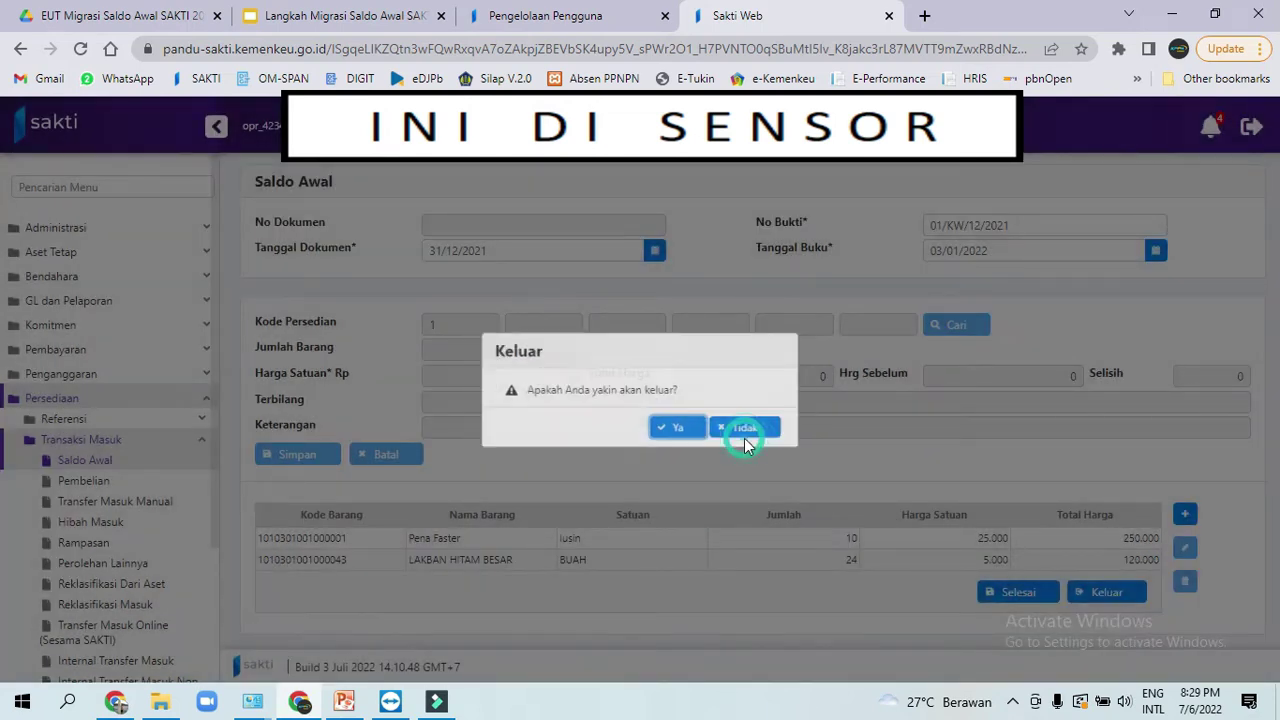
left_click(690, 438)
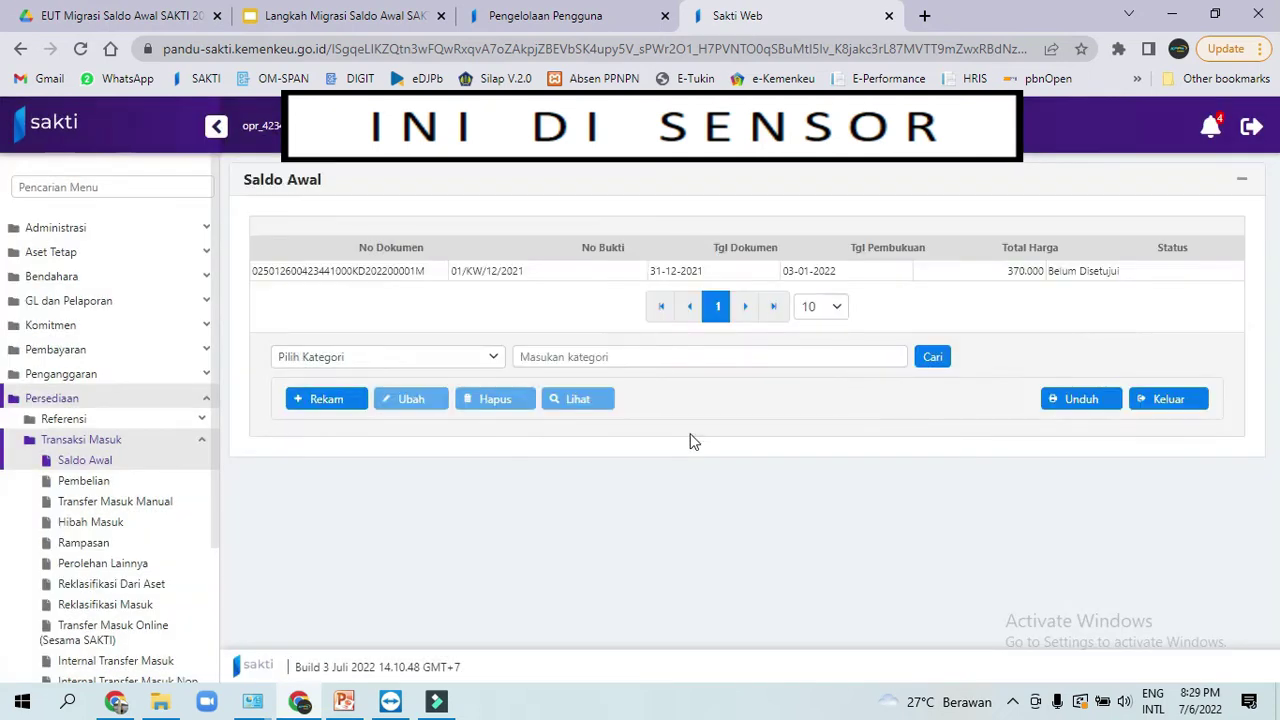
left_click(512, 274)
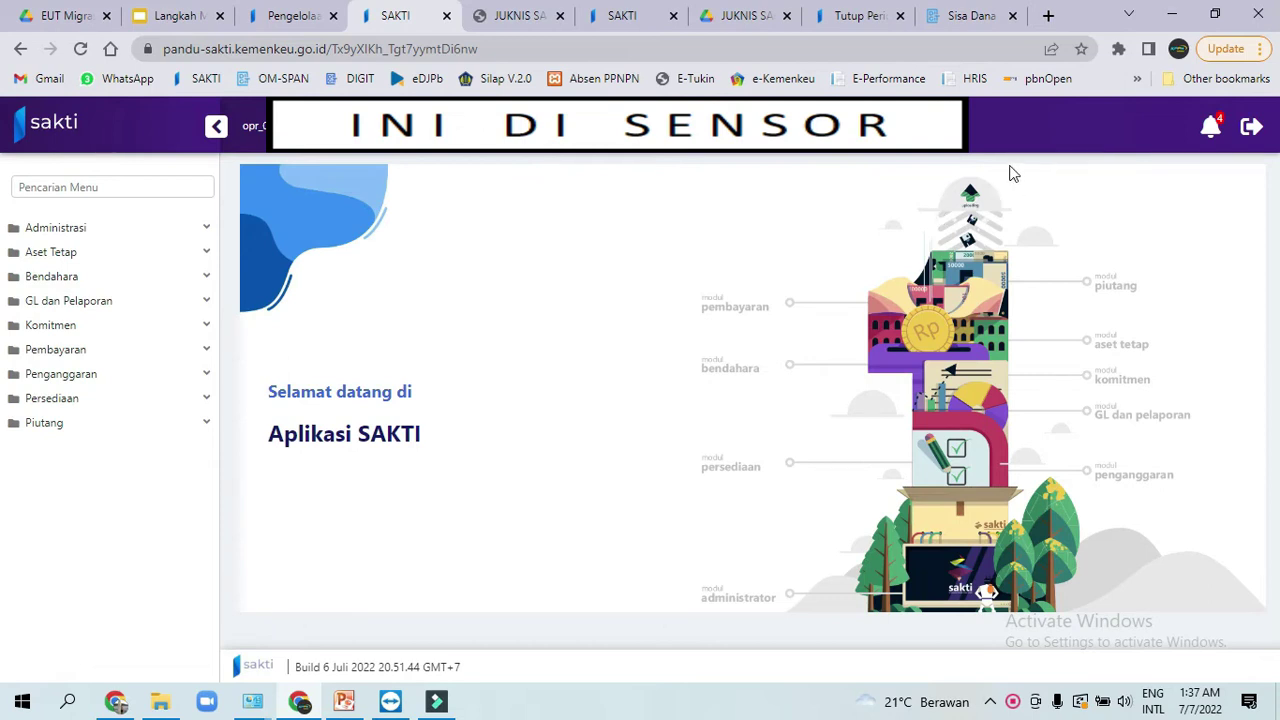
- Switch to the JUKNIS SAKTI WEB-Persediaan PDF to read the Transaksi Masuk Pembelian description
key("ctrl+Tab")
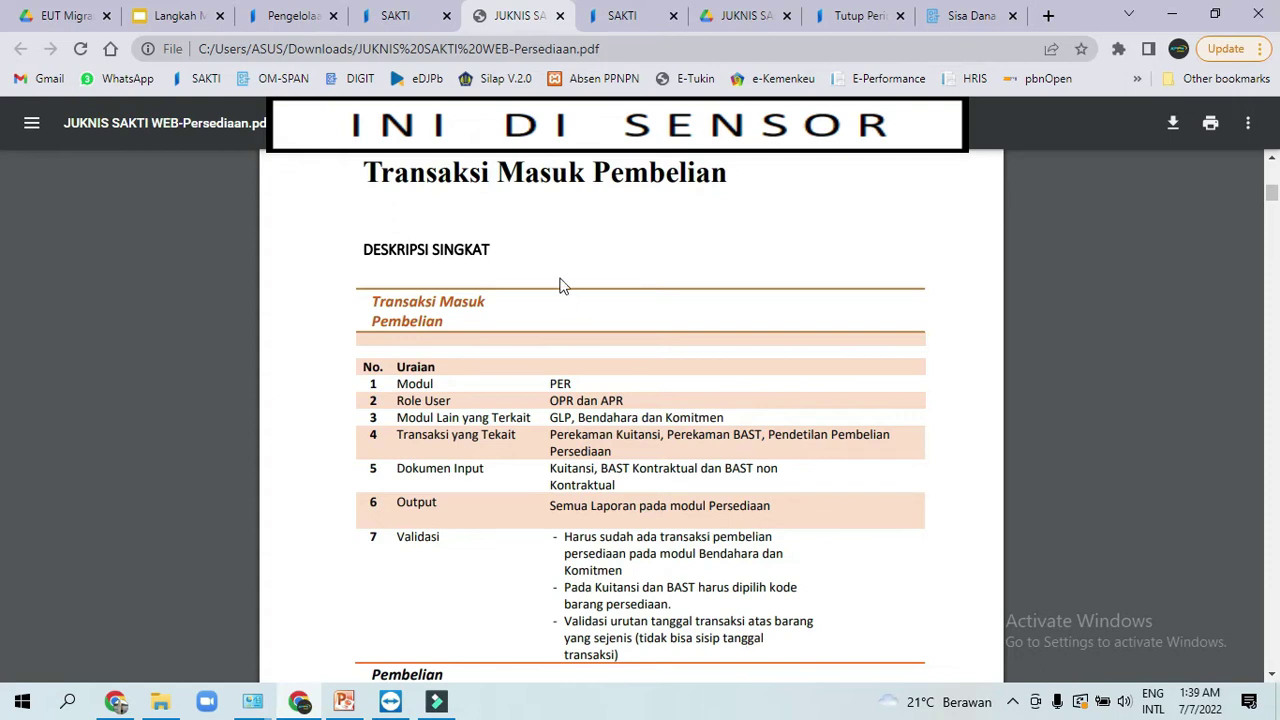
- Switch back to SAKTI and open the Pembelian list of the Persediaan module's incoming transactions (Transaksi Masuk)
left_click(400, 12)
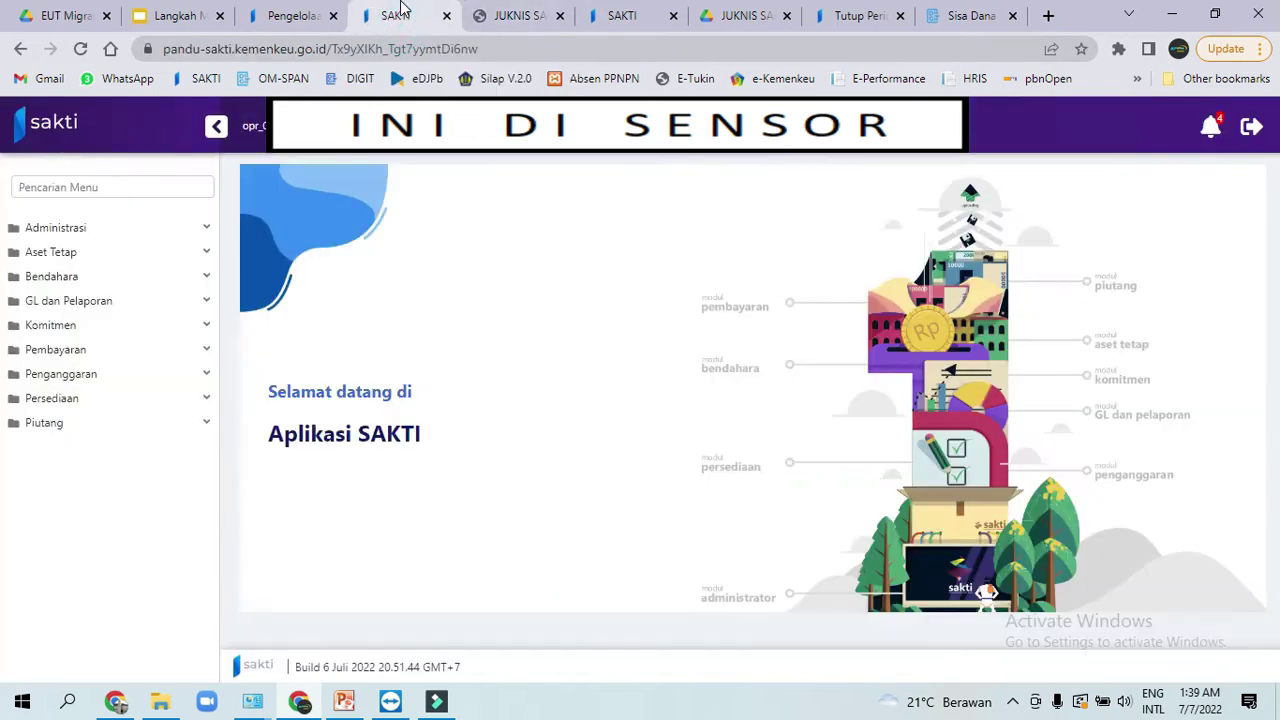
left_click(134, 400)
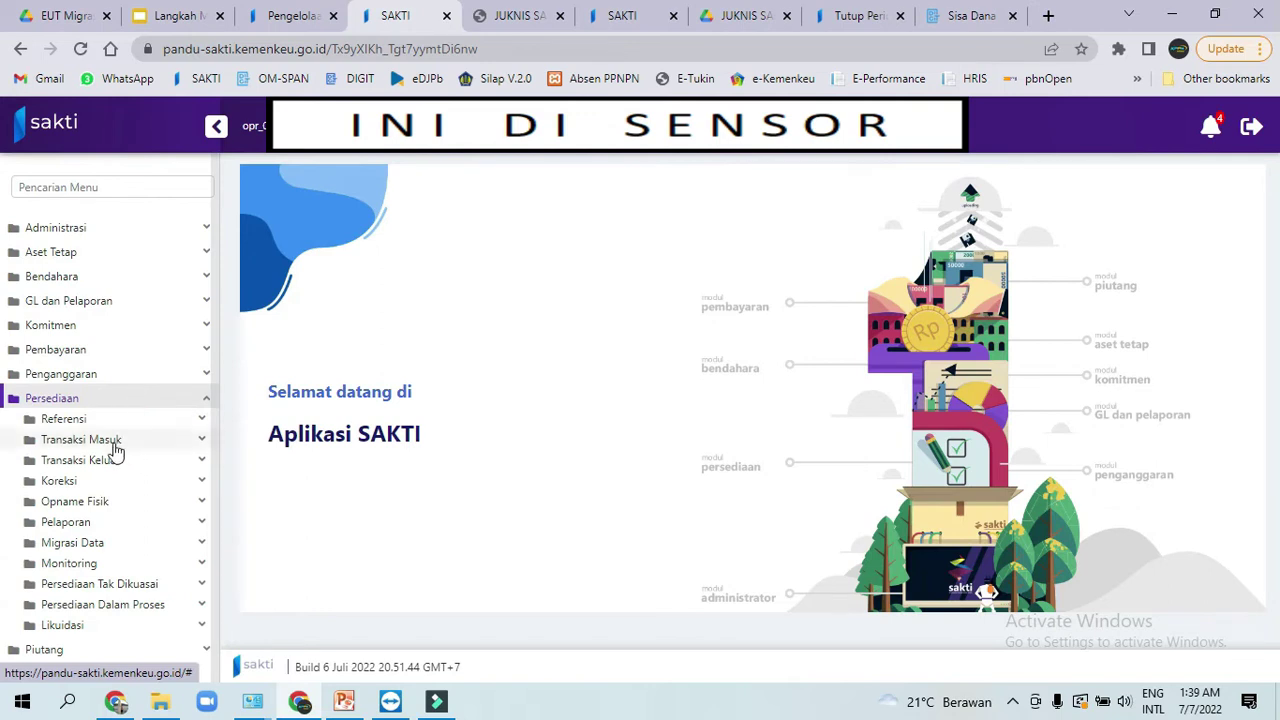
left_click(102, 442)
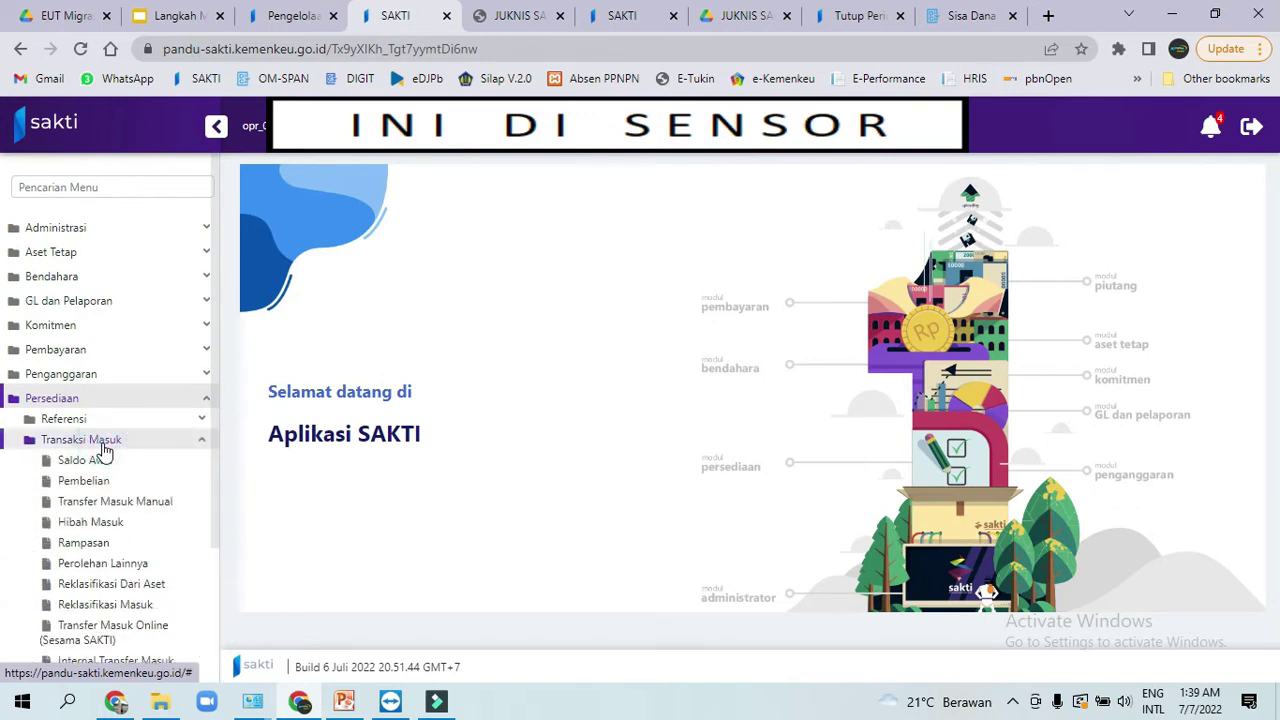
left_click(88, 482)
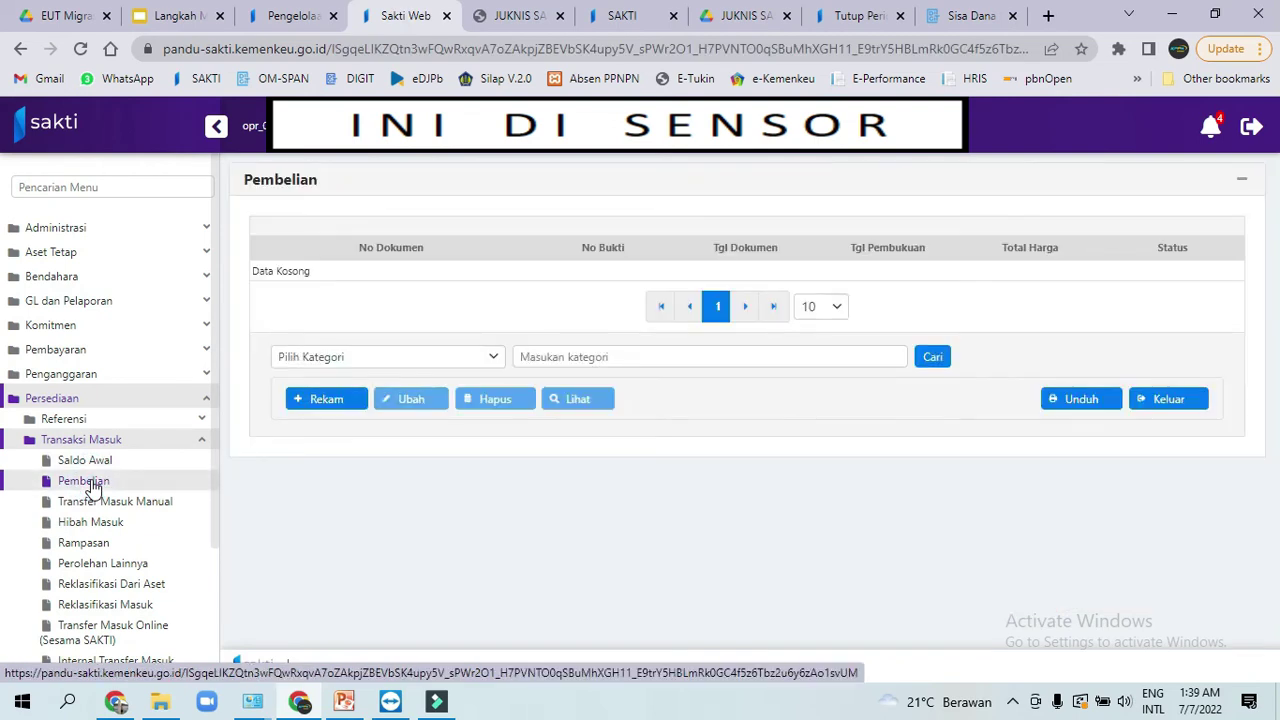
- Start recording a new purchase based on the Non Kontrak / Penerimaan Barang BAST 01 dated Jan 12 2022
left_click(323, 400)
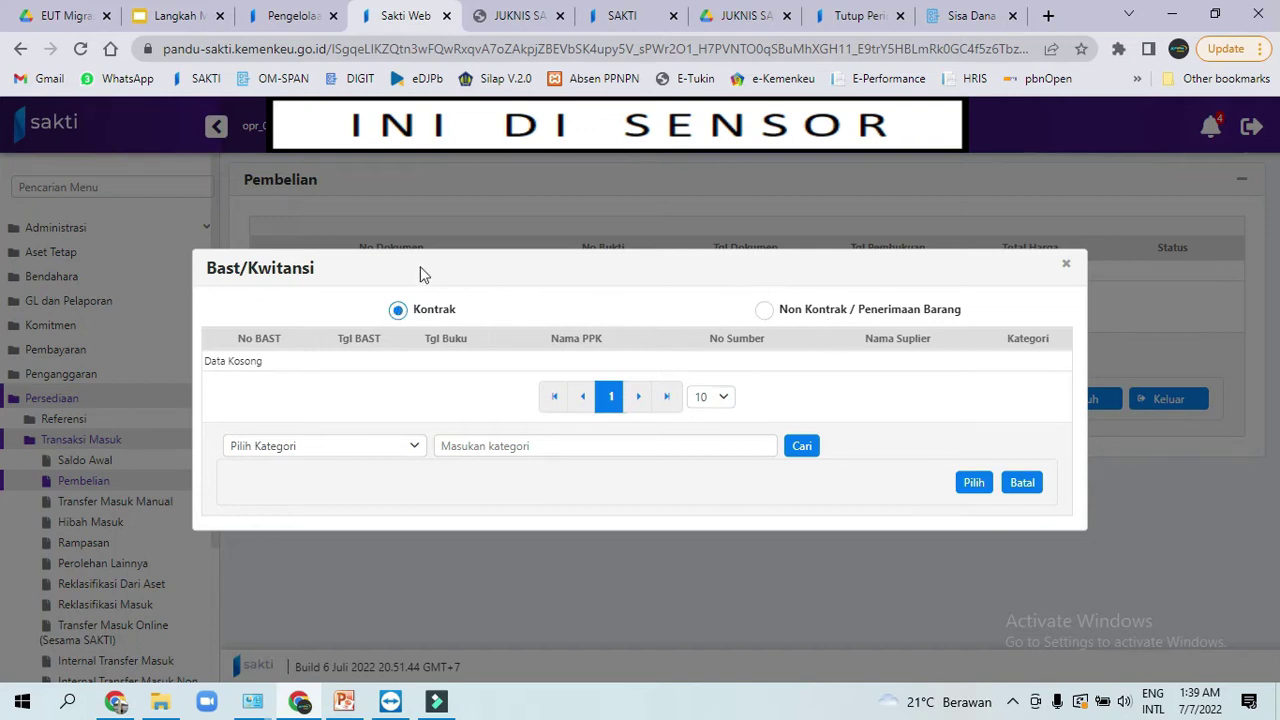
left_click(765, 312)
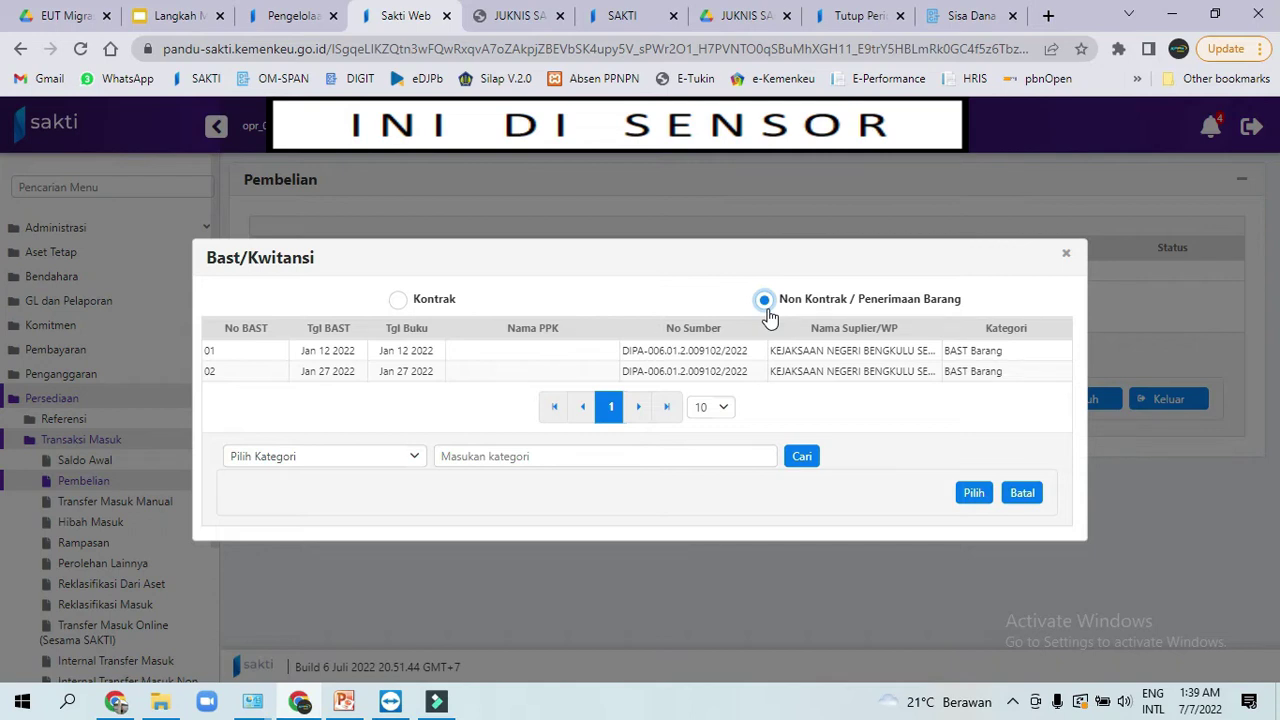
left_click(355, 354)
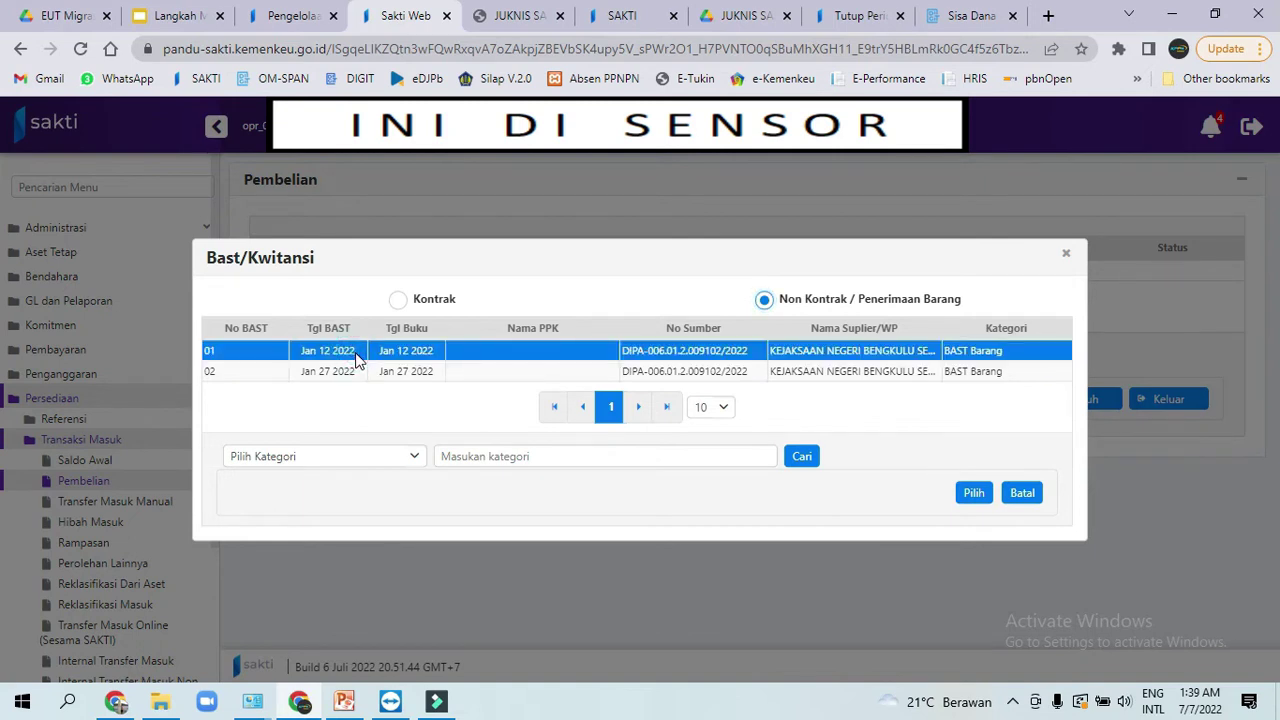
left_click(973, 492)
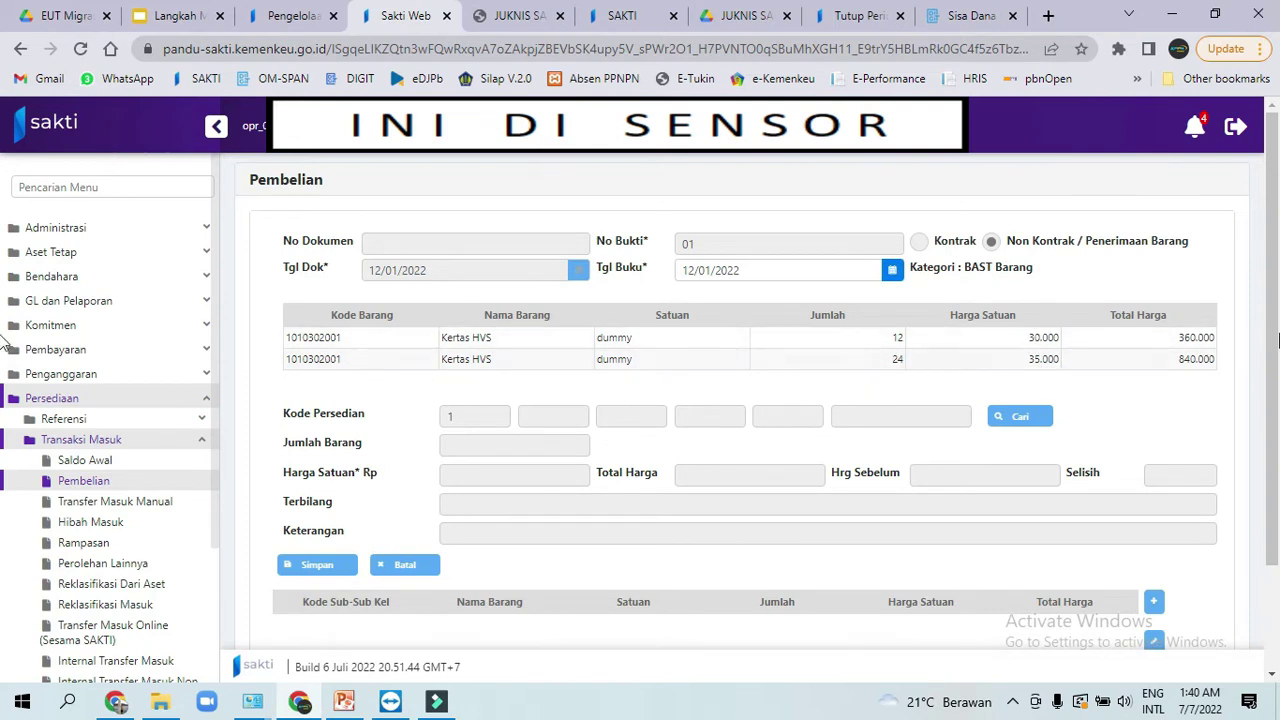
scroll(1274, 340, "down", 1)
left_click_drag(1277, 340, 1275, 373)
left_click(468, 248)
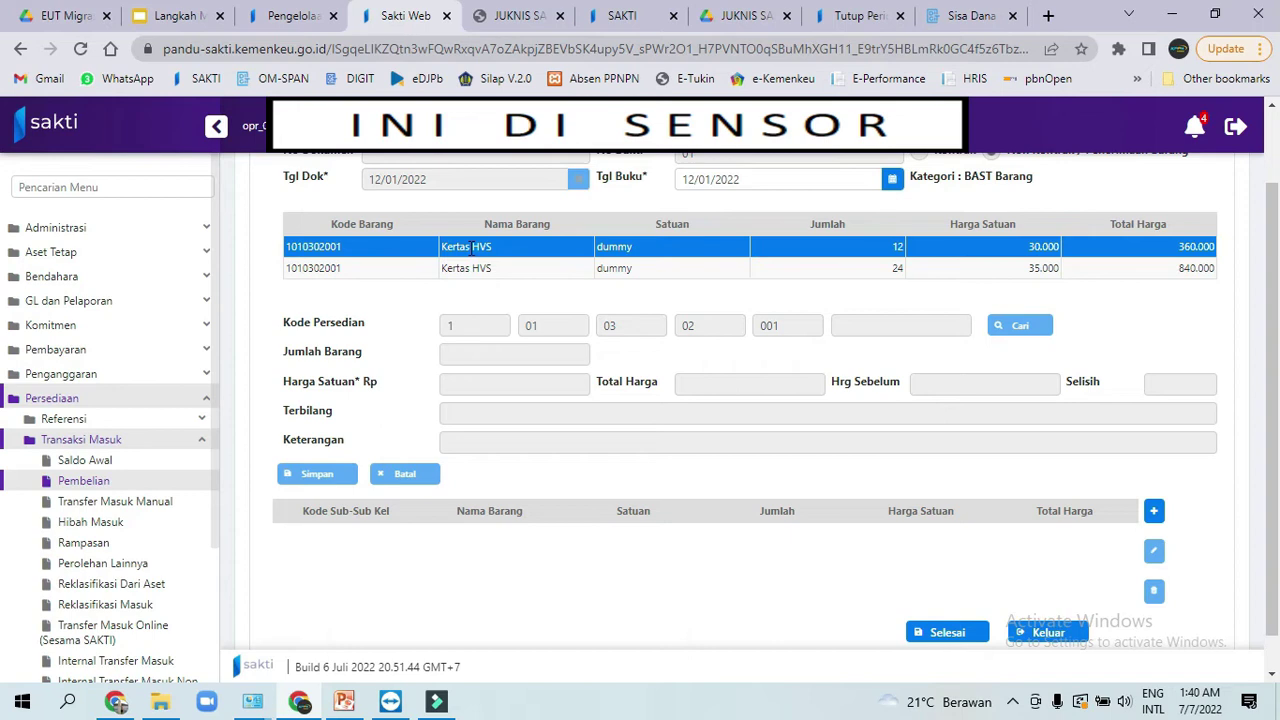
left_click(1154, 514)
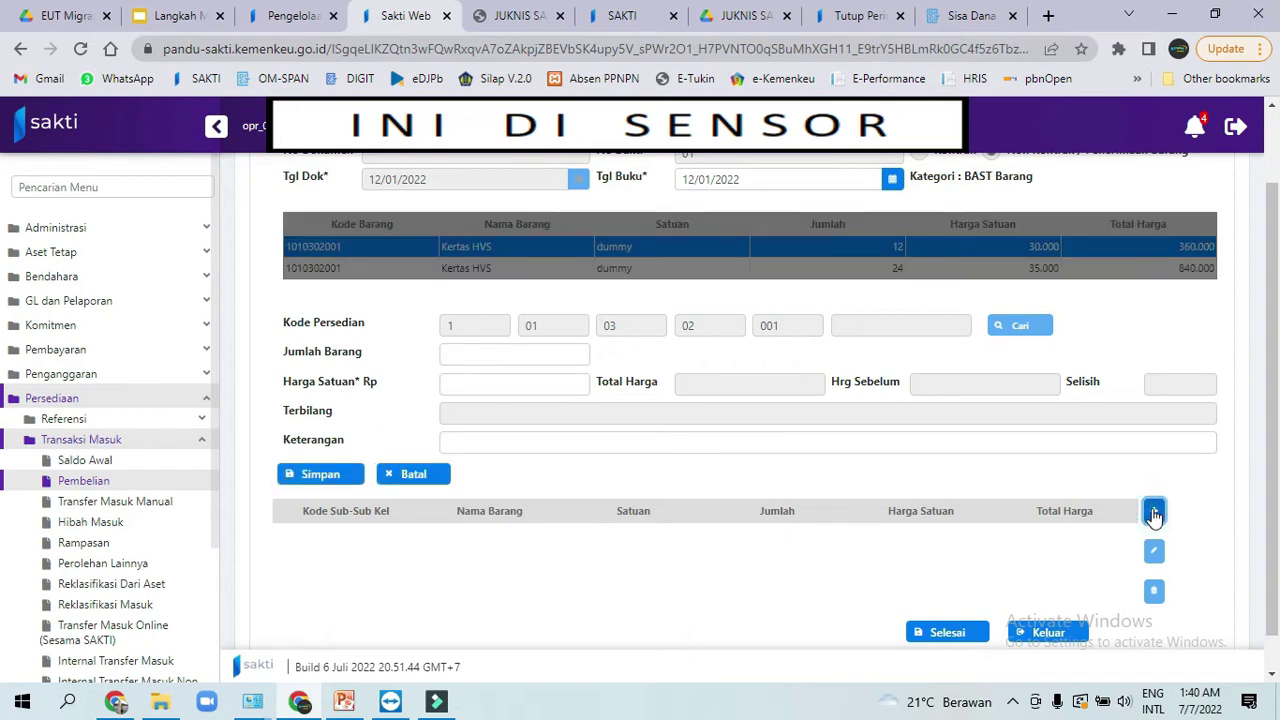
left_click(1155, 511)
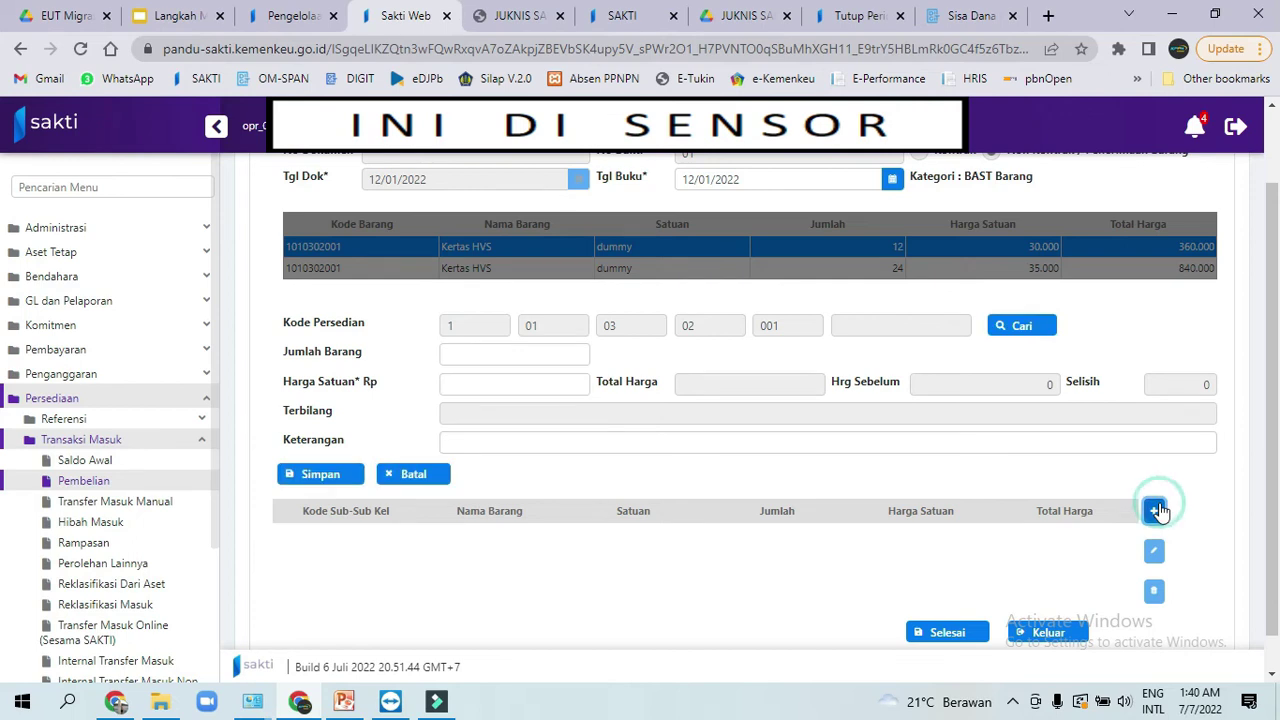
left_click(1021, 326)
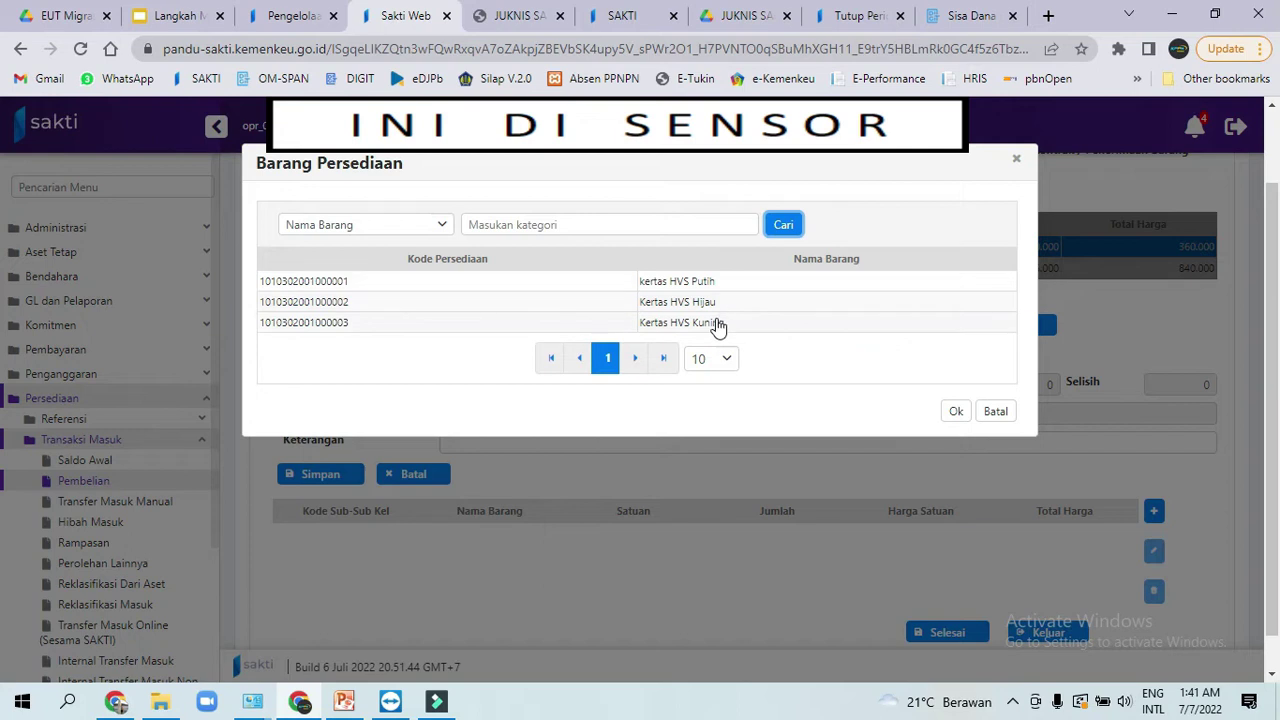
left_click(657, 290)
left_click(953, 408)
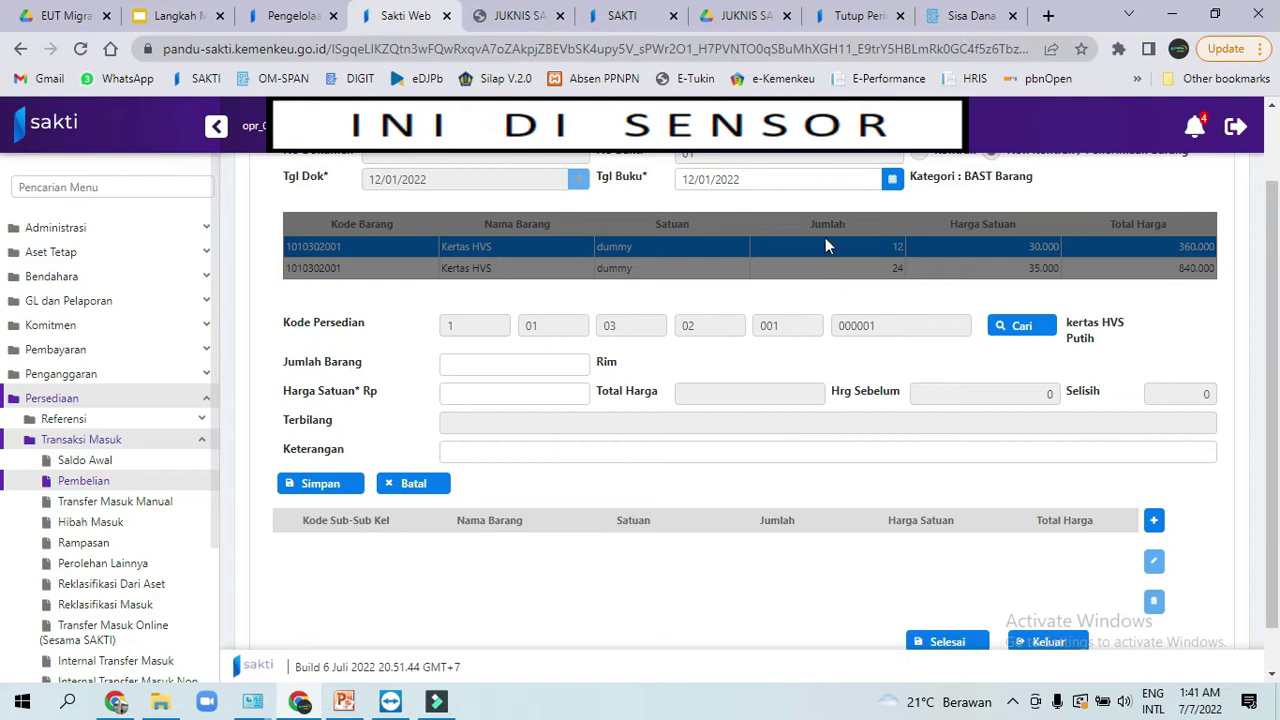
- Set the kertas HVS Putih quantity to 12 Rim and its unit price to Rp 30.000
left_click(513, 365)
type("12")
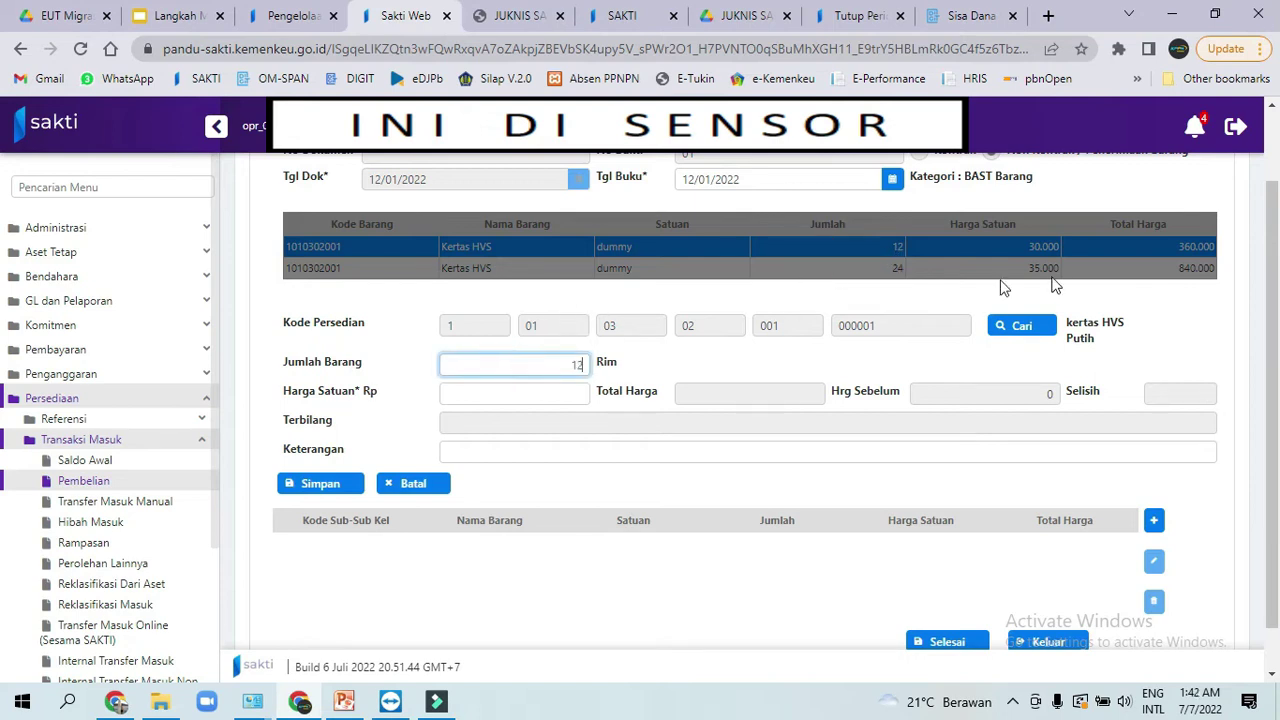
left_click(547, 393)
type("30.000")
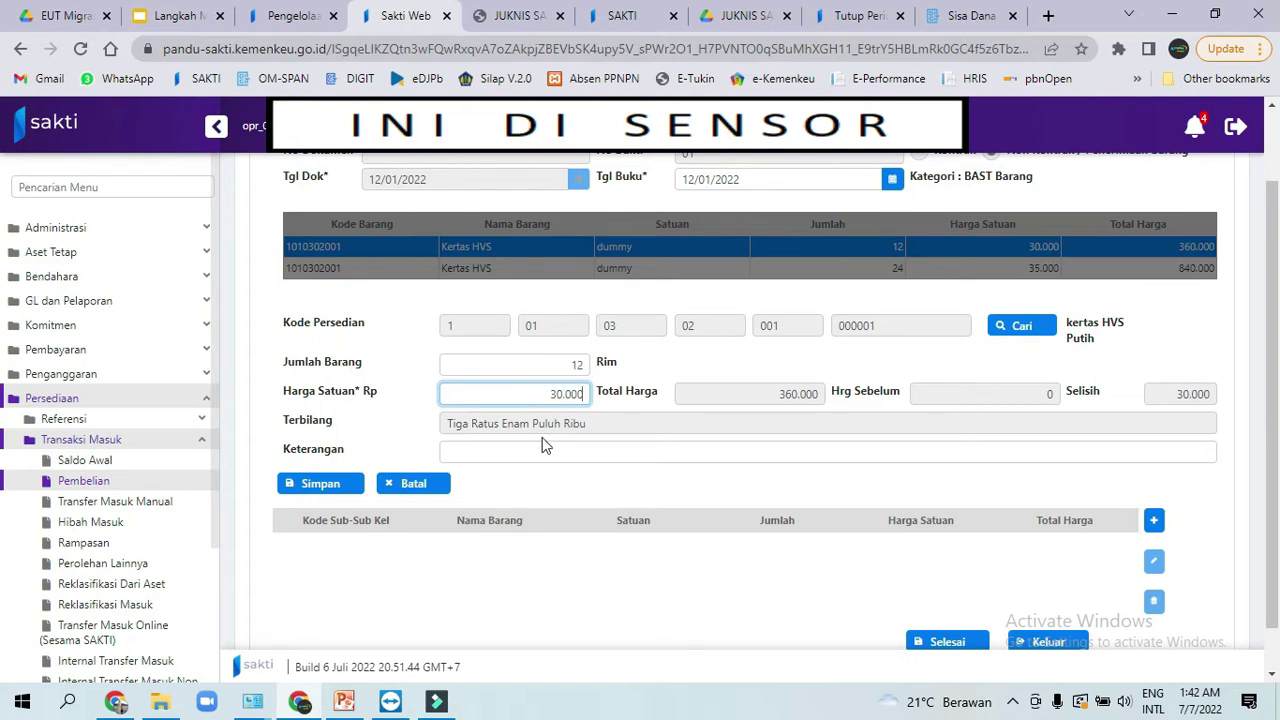
- Enter "Pembelian Barang persediaan" as the Keterangan of the kertas HVS Putih line and save the line
left_click(513, 449)
type("pEMBE")
key("BackSpace")
key("BackSpace")
key("BackSpace")
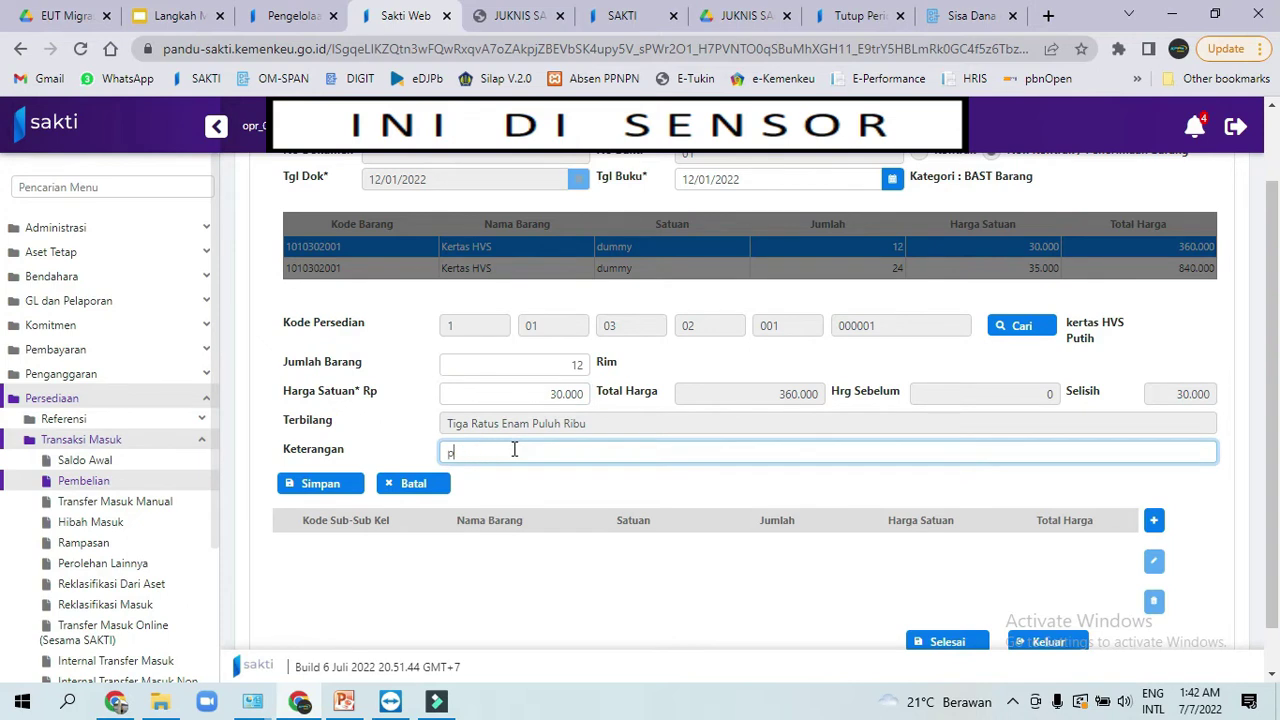
type("Pembelian Barang pers")
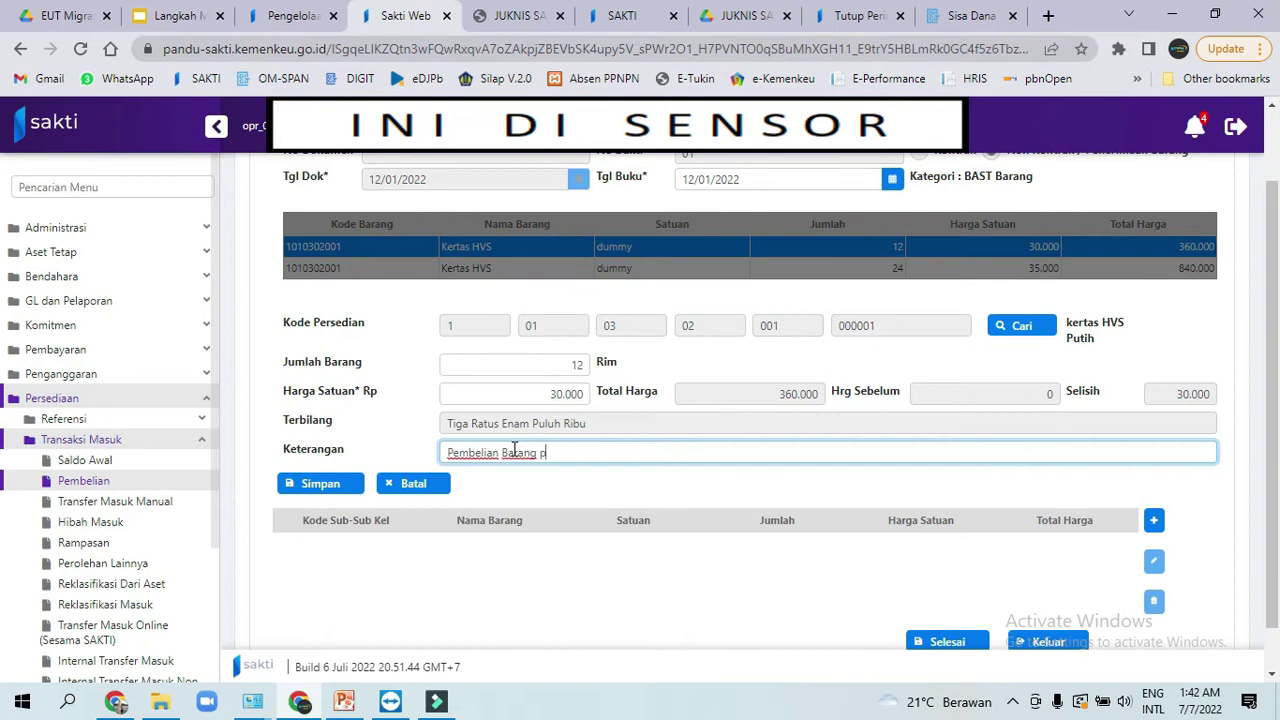
type("ediaan")
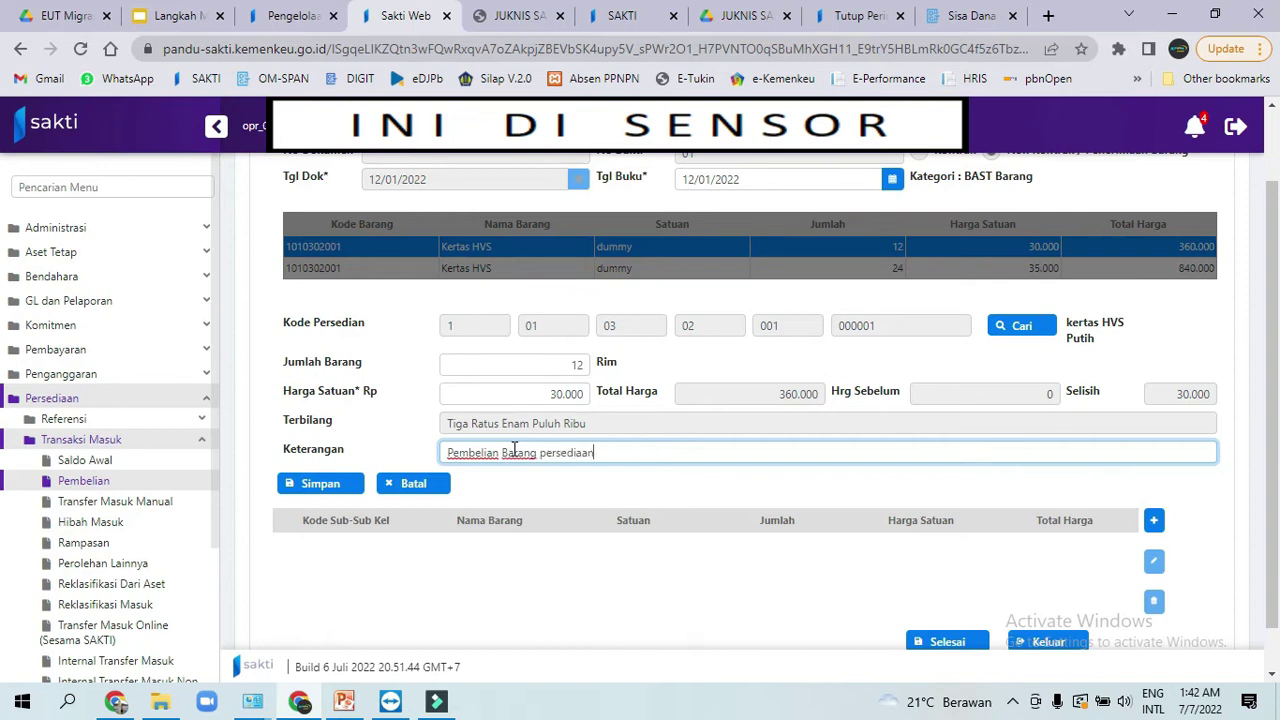
left_click(322, 484)
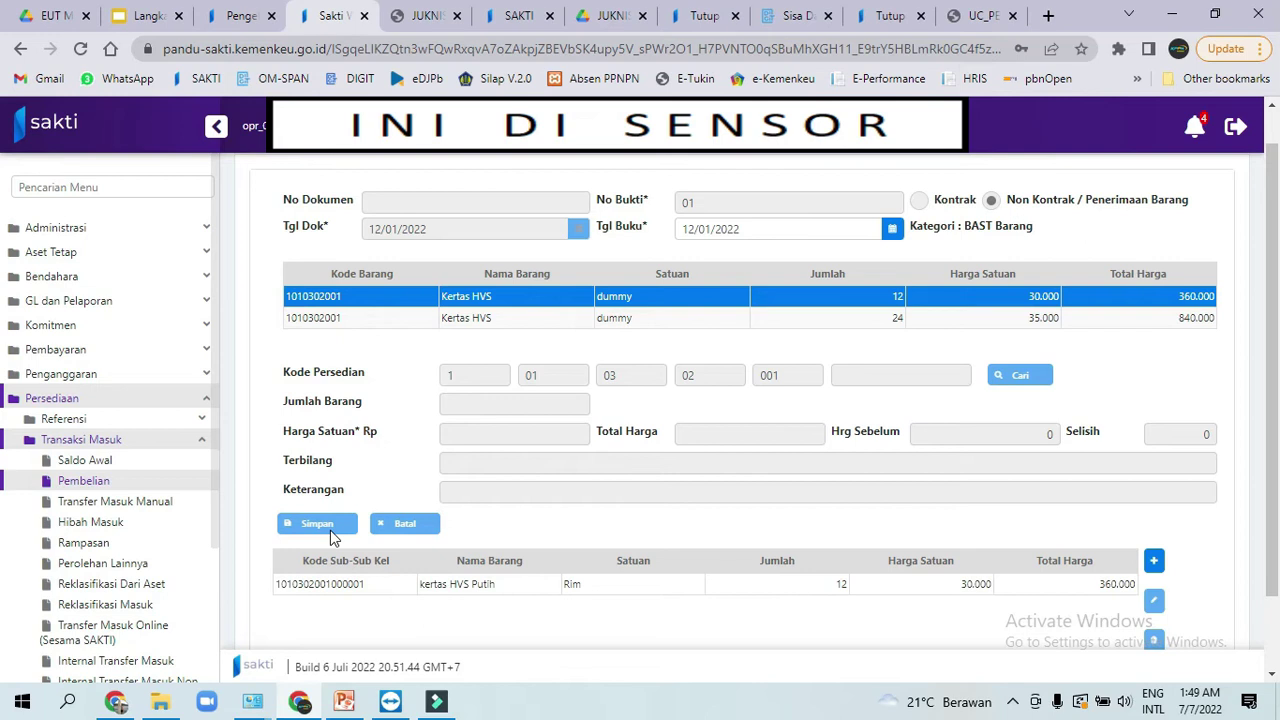
left_click(497, 322)
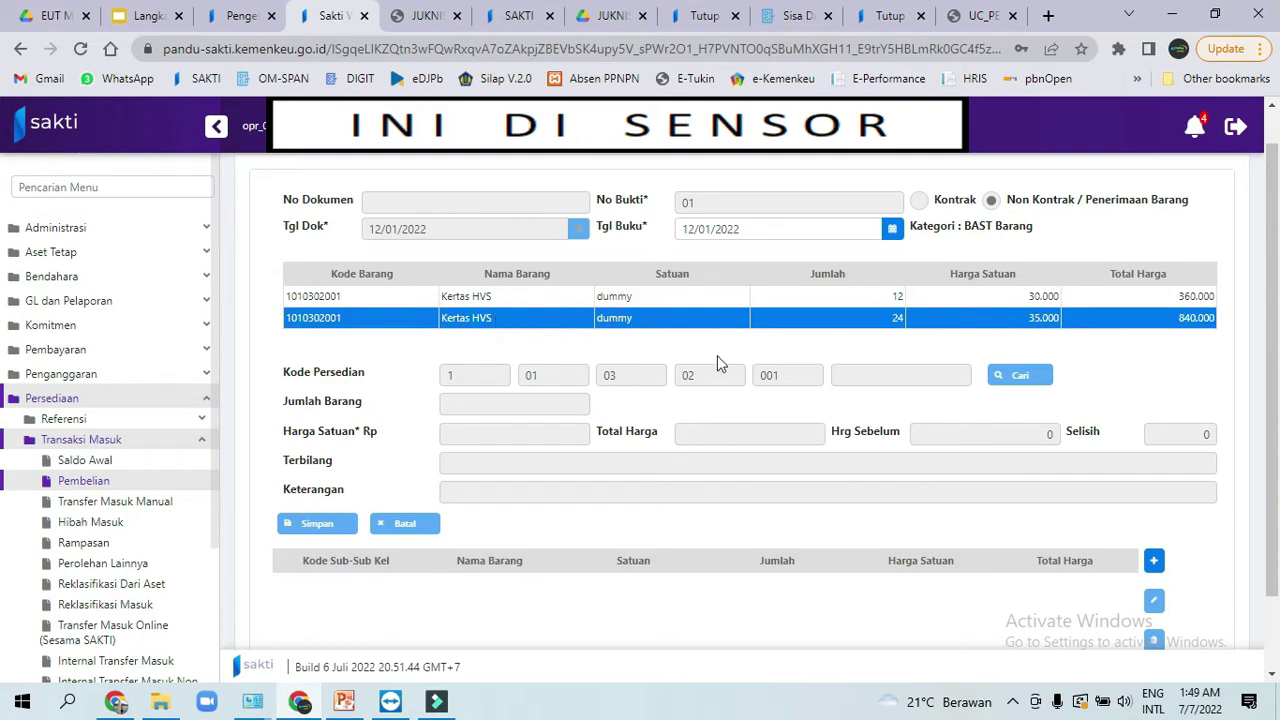
left_click(1152, 563)
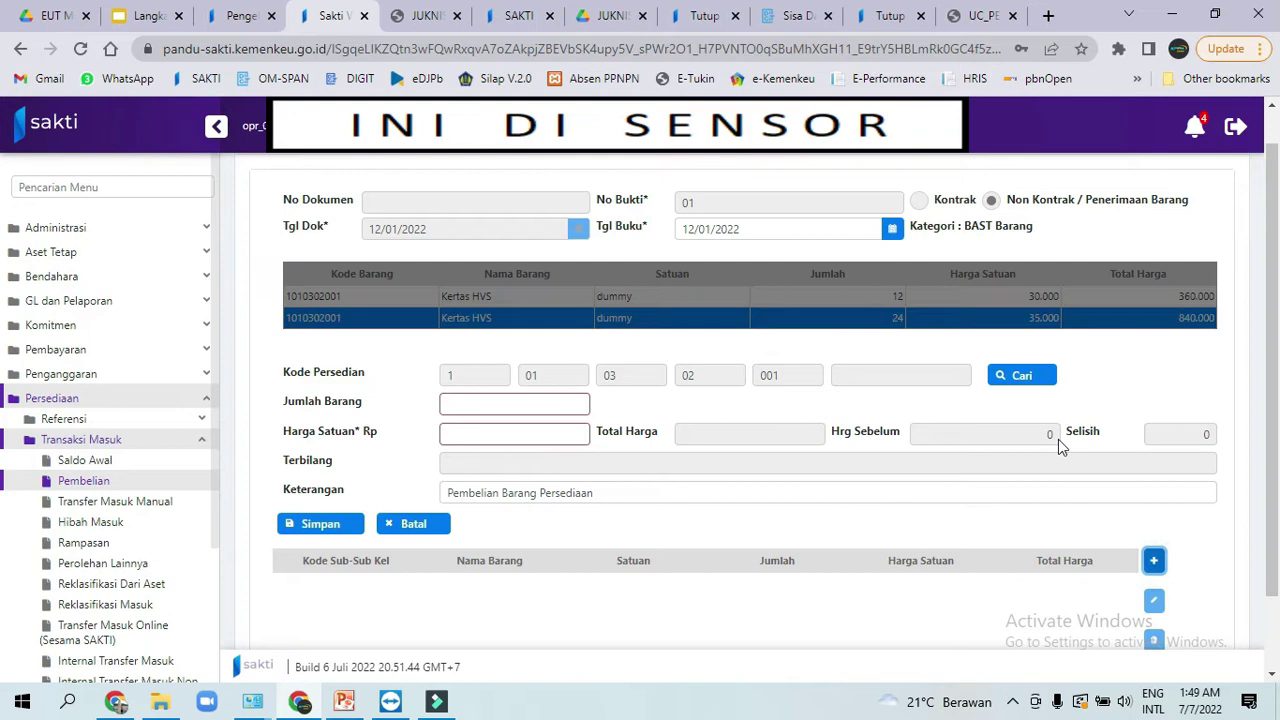
left_click(1152, 562)
left_click(1020, 376)
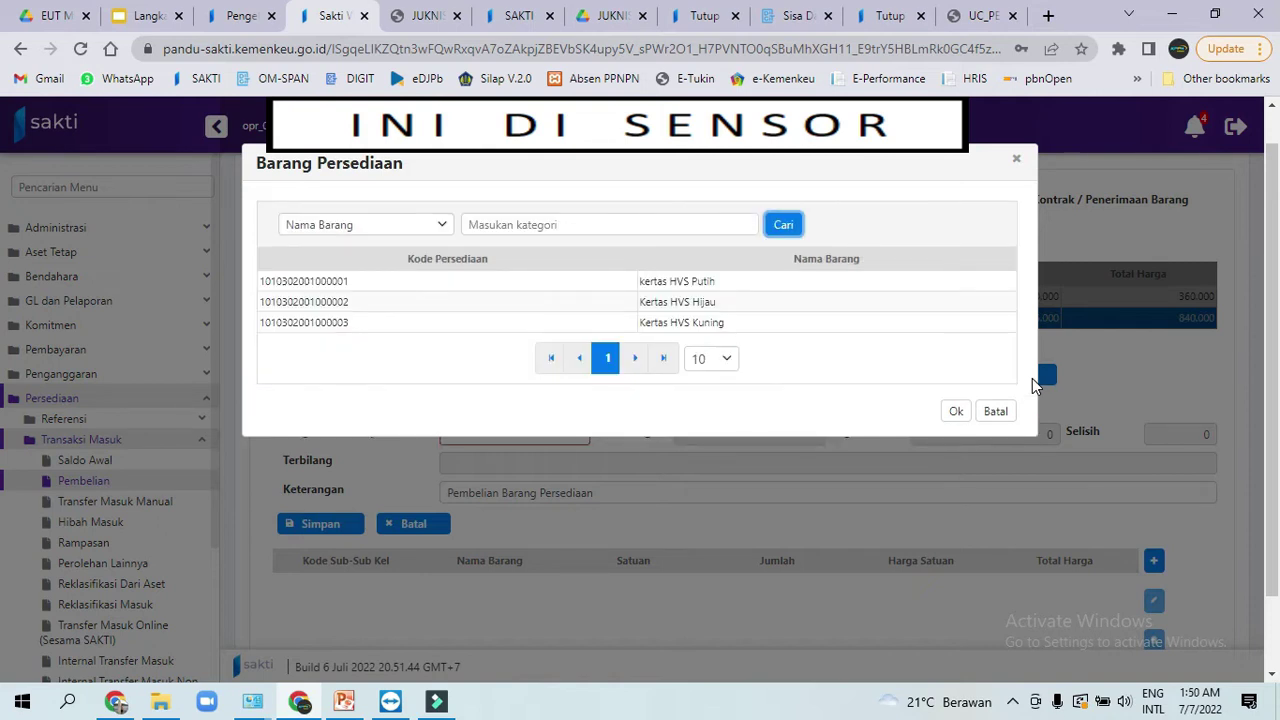
left_click(665, 308)
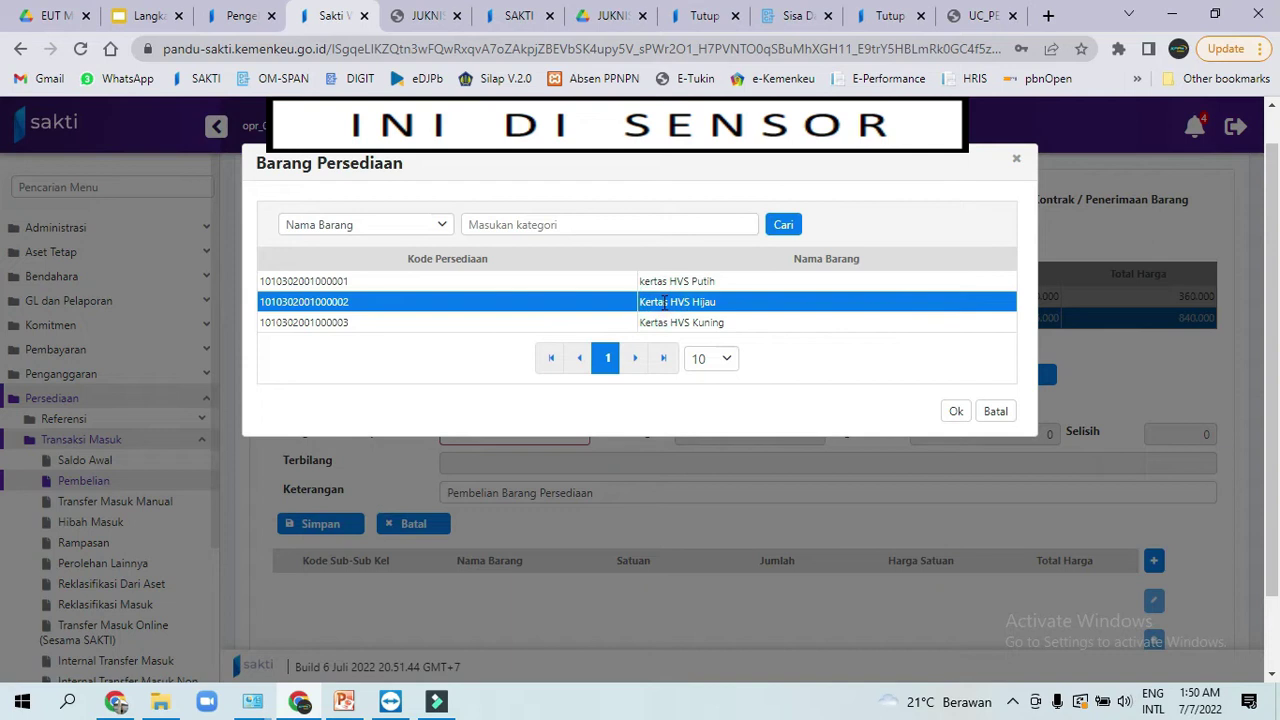
left_click(957, 412)
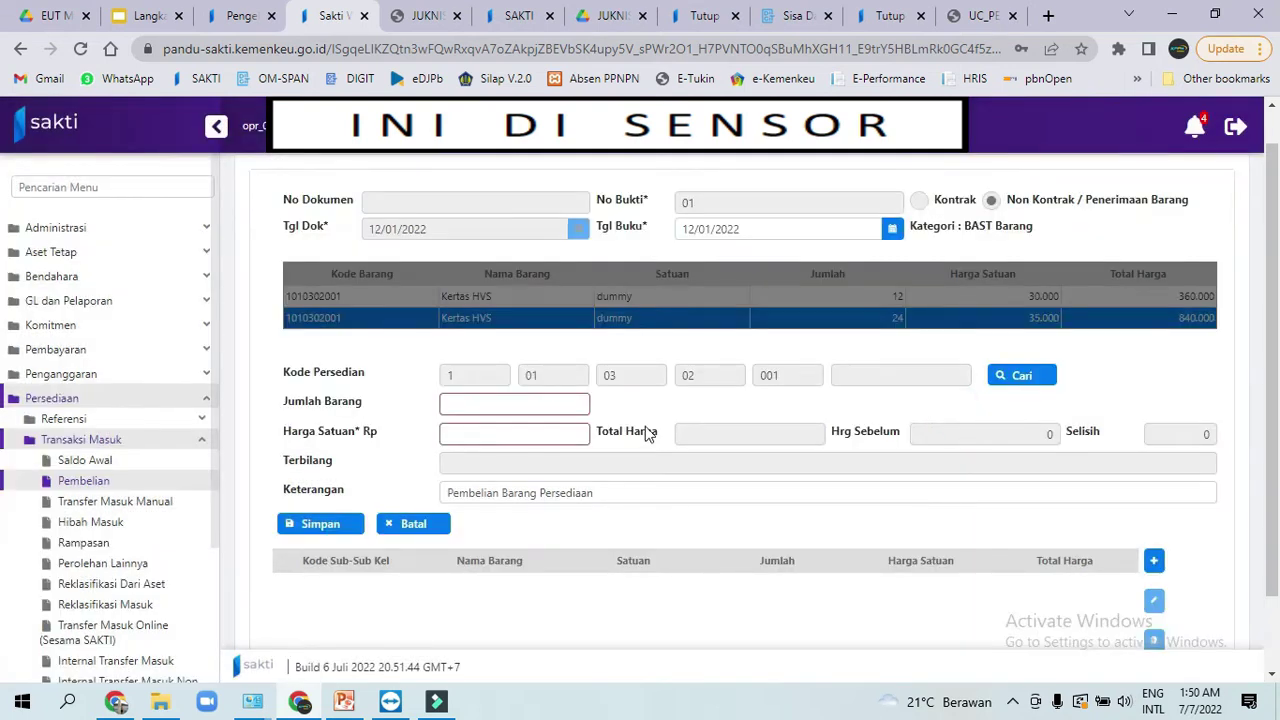
- Set the Kertas HVS Hijau quantity to 24 Rim and unit price to Rp 35.000, and save the line
left_click(550, 408)
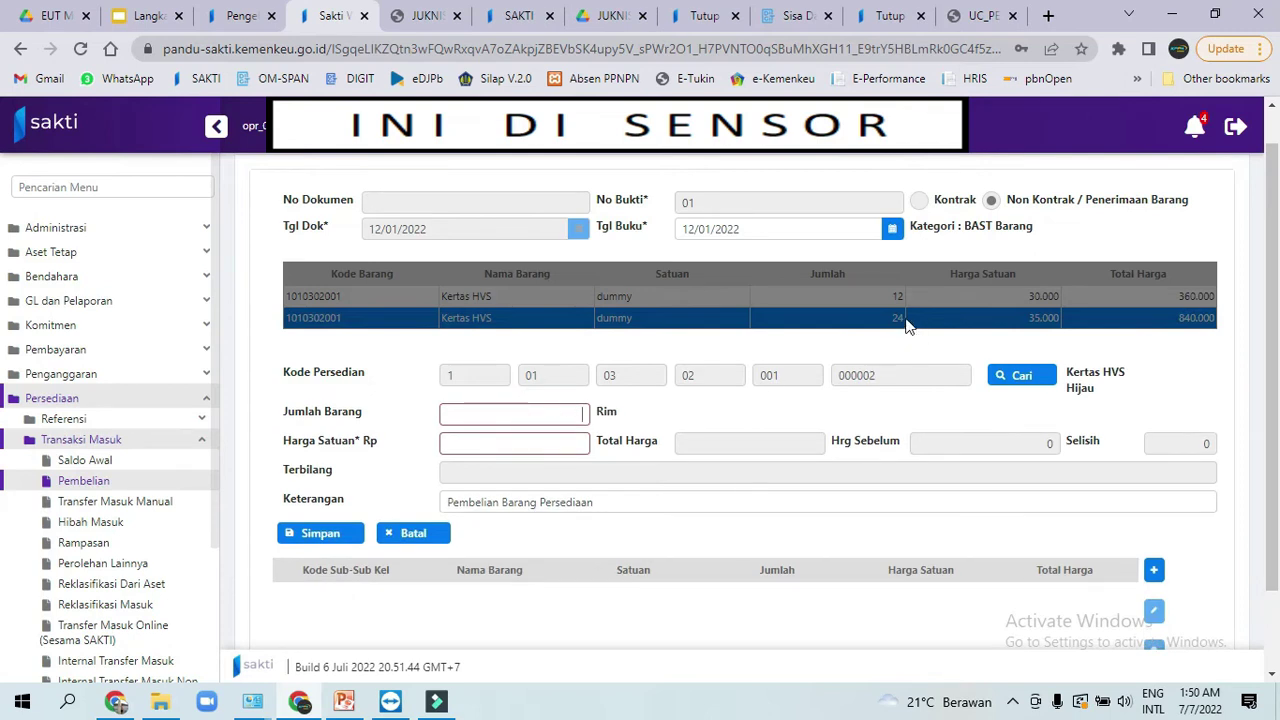
type("24")
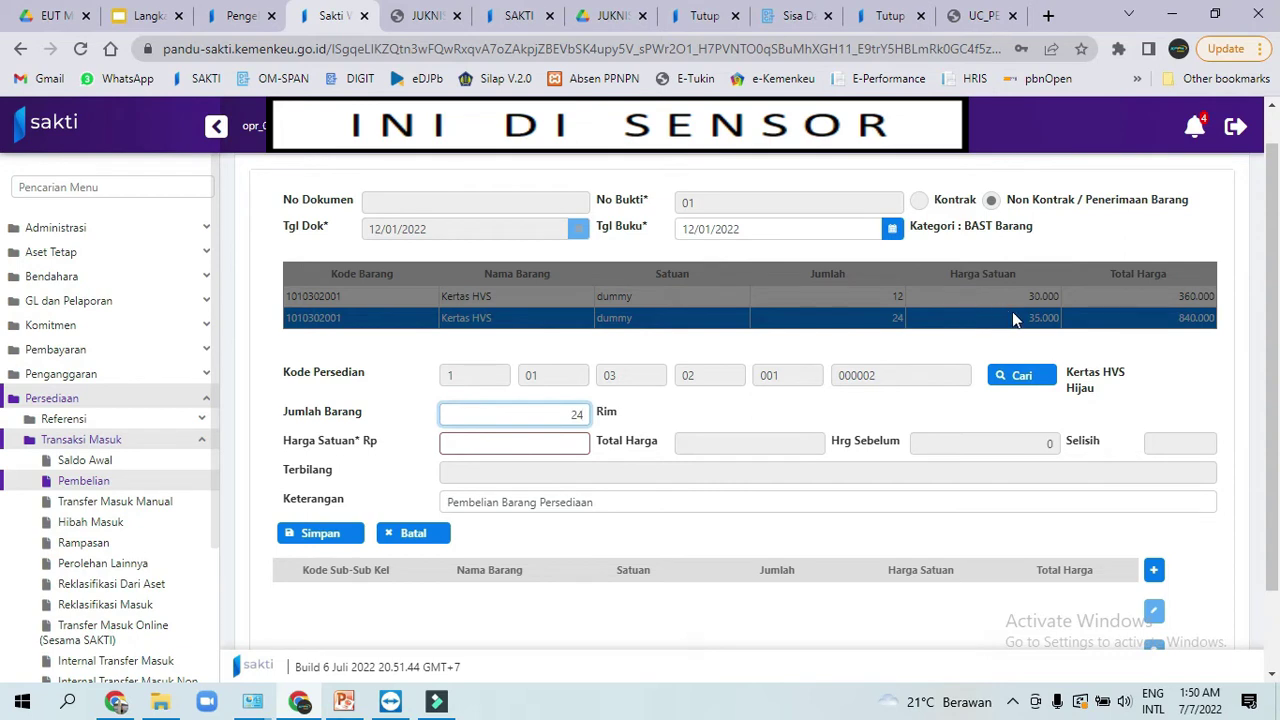
left_click(537, 442)
type("35.000")
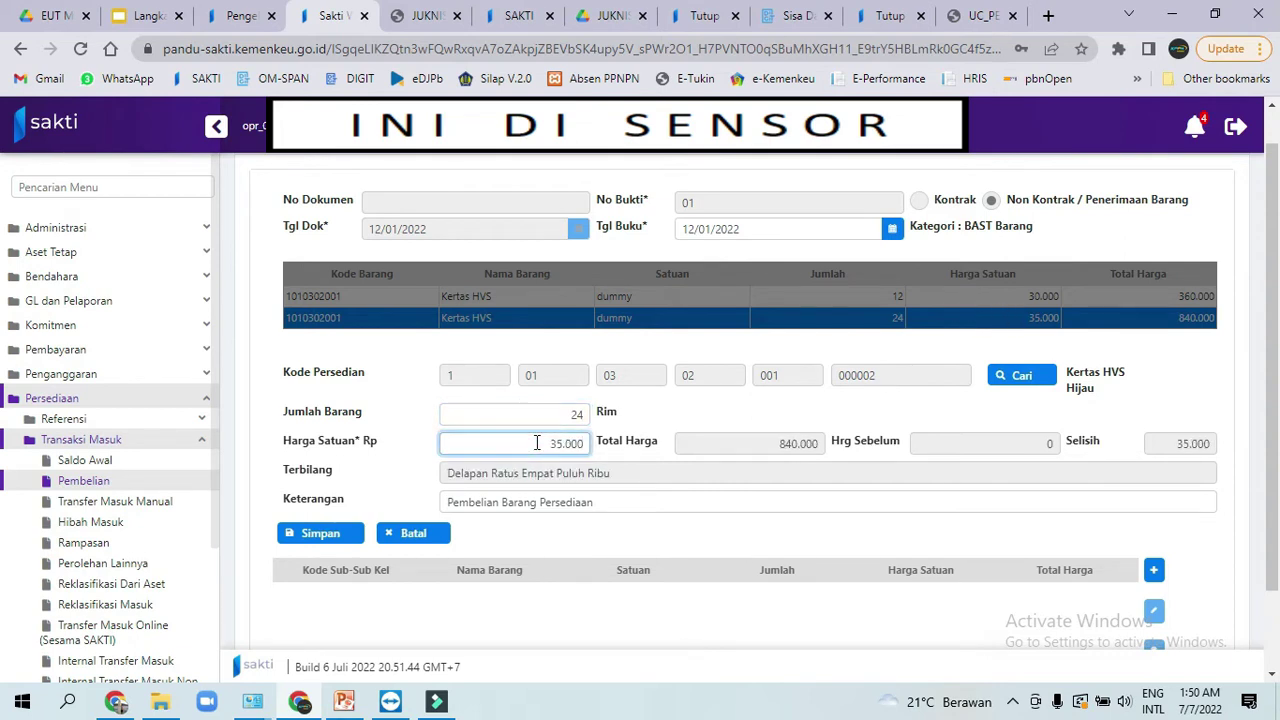
left_click(322, 533)
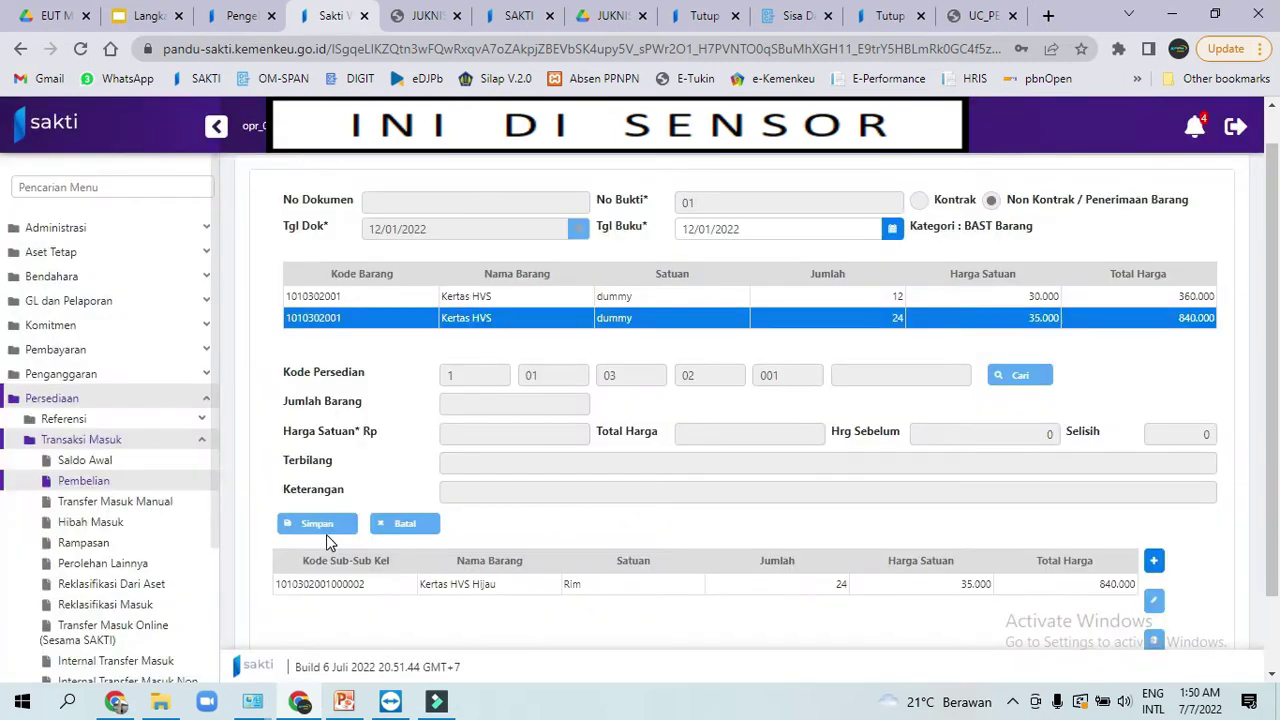
- Check the details of both Kertas HVS rows, save the finished Pembelian document and select its record in the purchase list
left_click(618, 298)
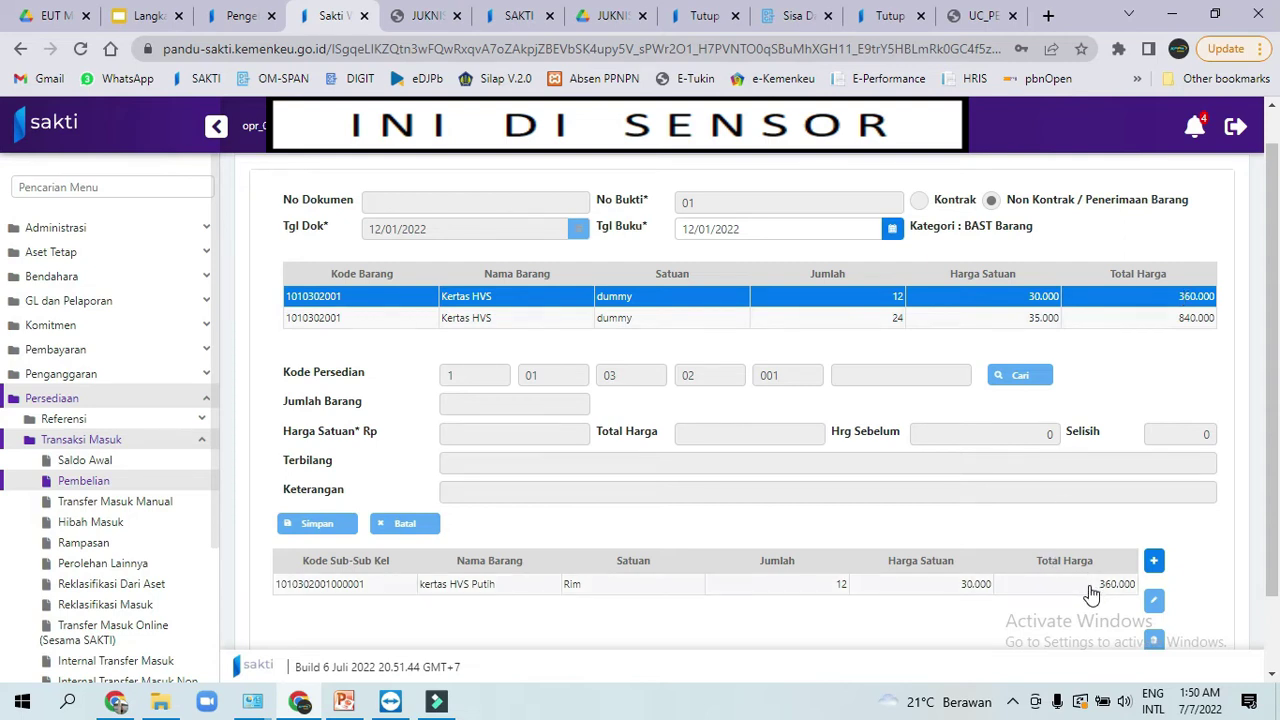
left_click(798, 320)
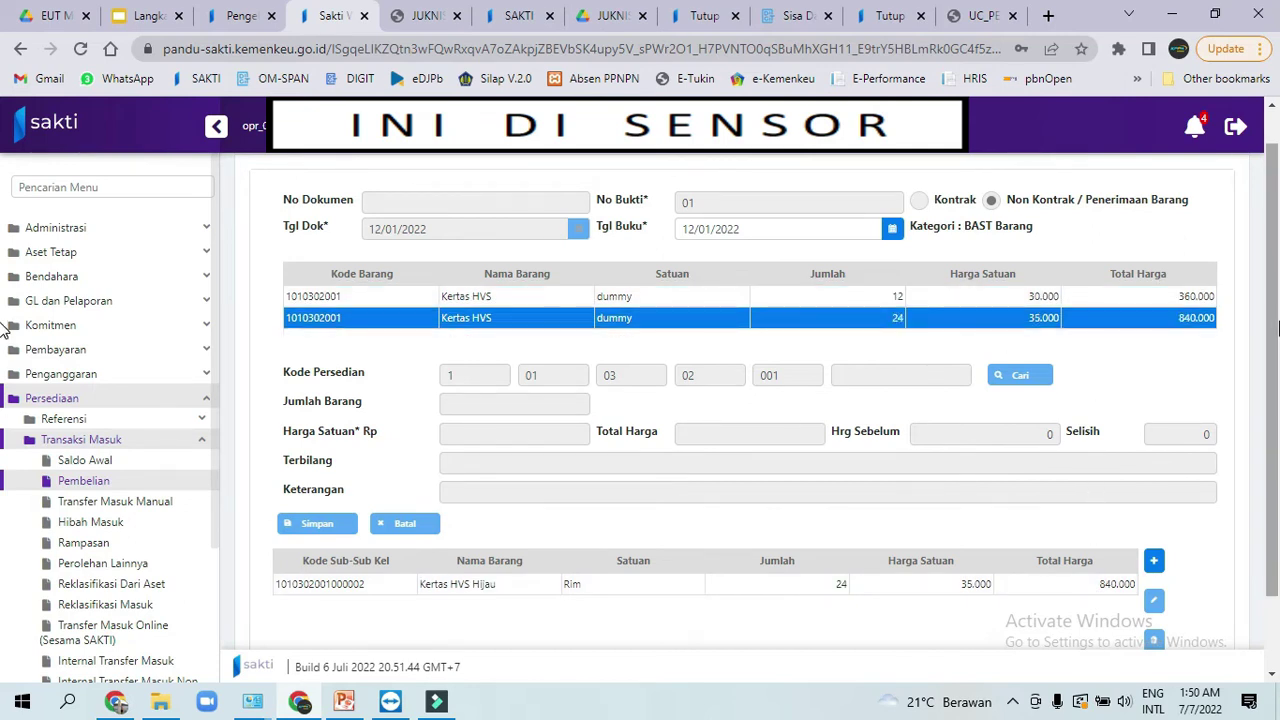
scroll(1277, 330, "down", 1)
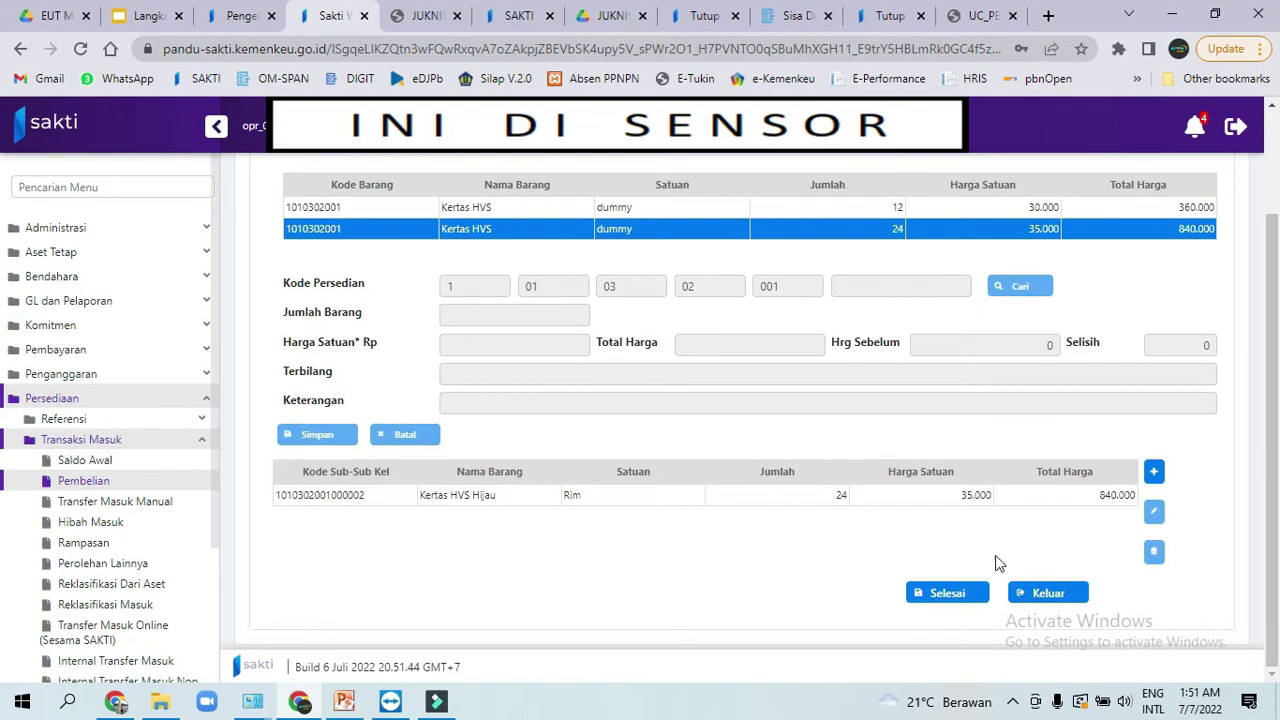
left_click(942, 593)
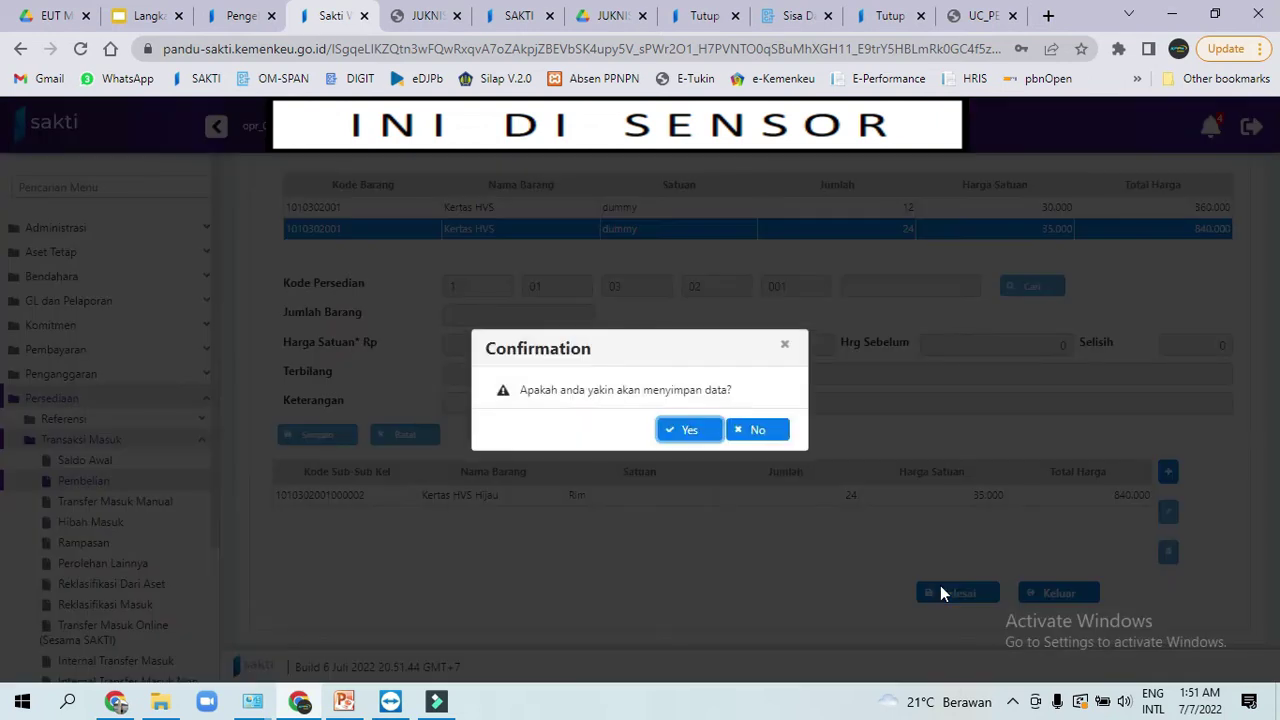
left_click(689, 431)
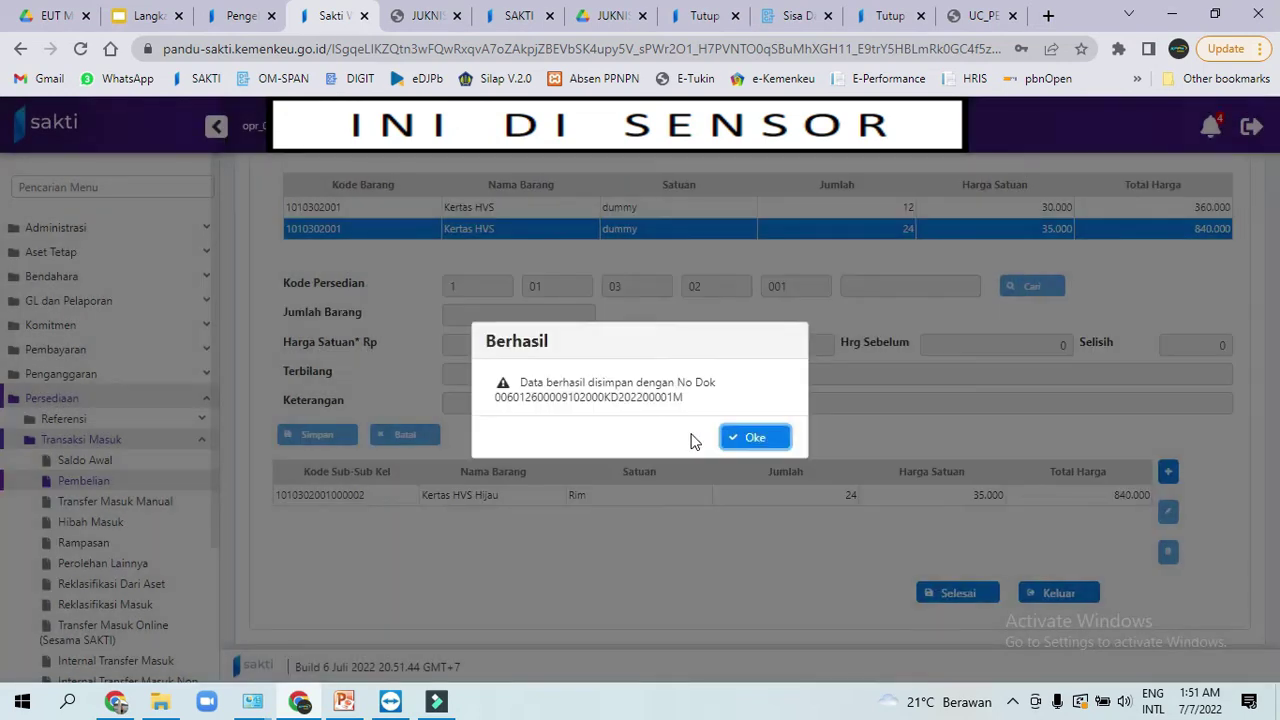
left_click(777, 447)
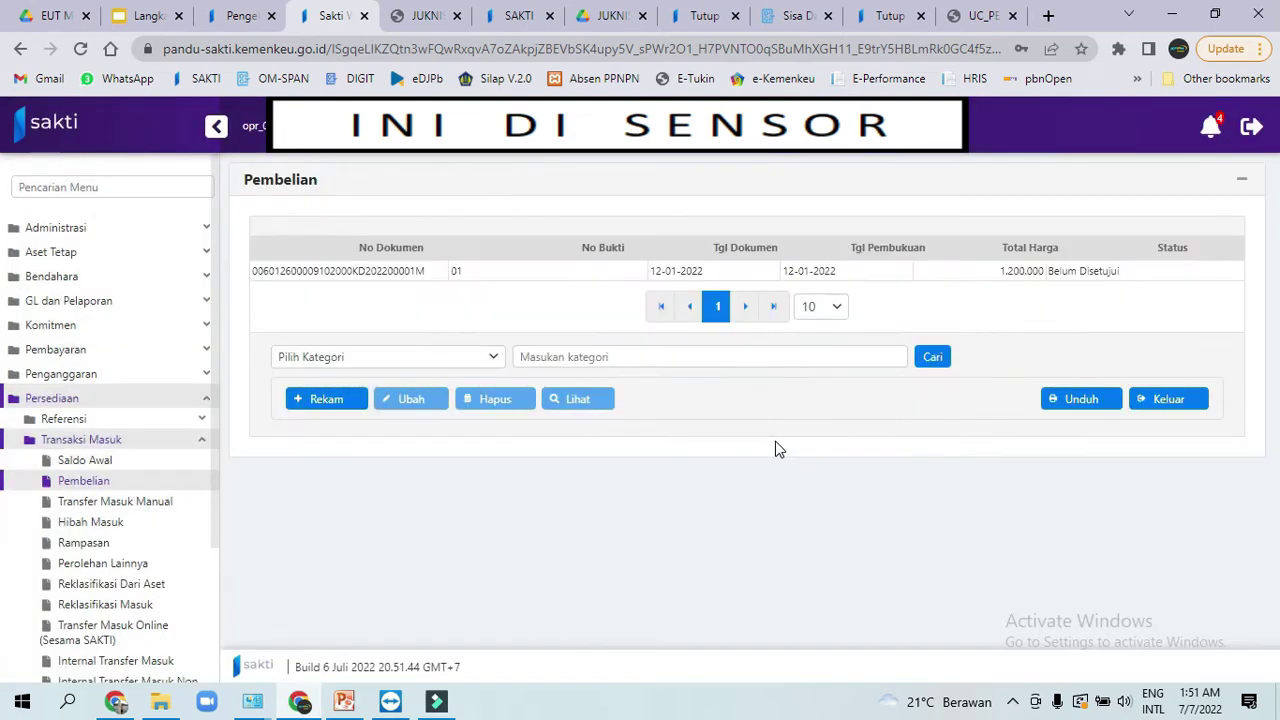
left_click(546, 274)
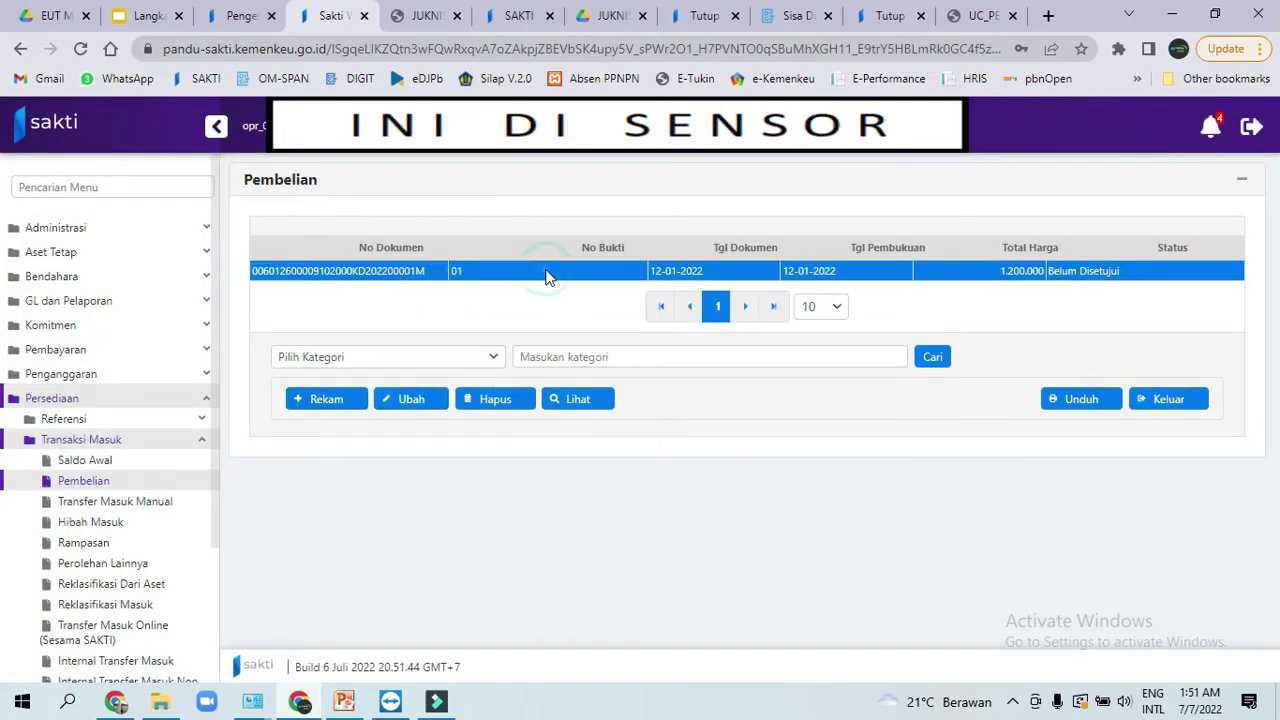
- Start a new Pembelian record from the non-contract BAST number 02 dated Jan 27 2022
left_click(343, 400)
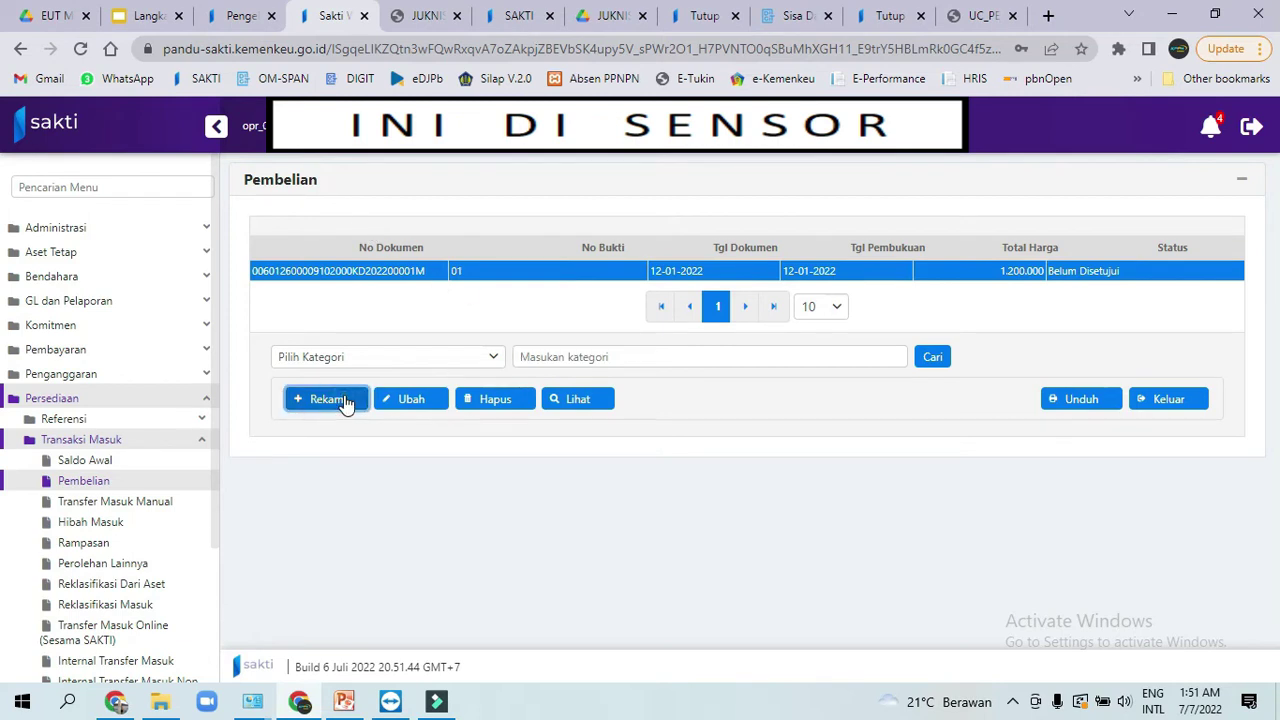
left_click(345, 401)
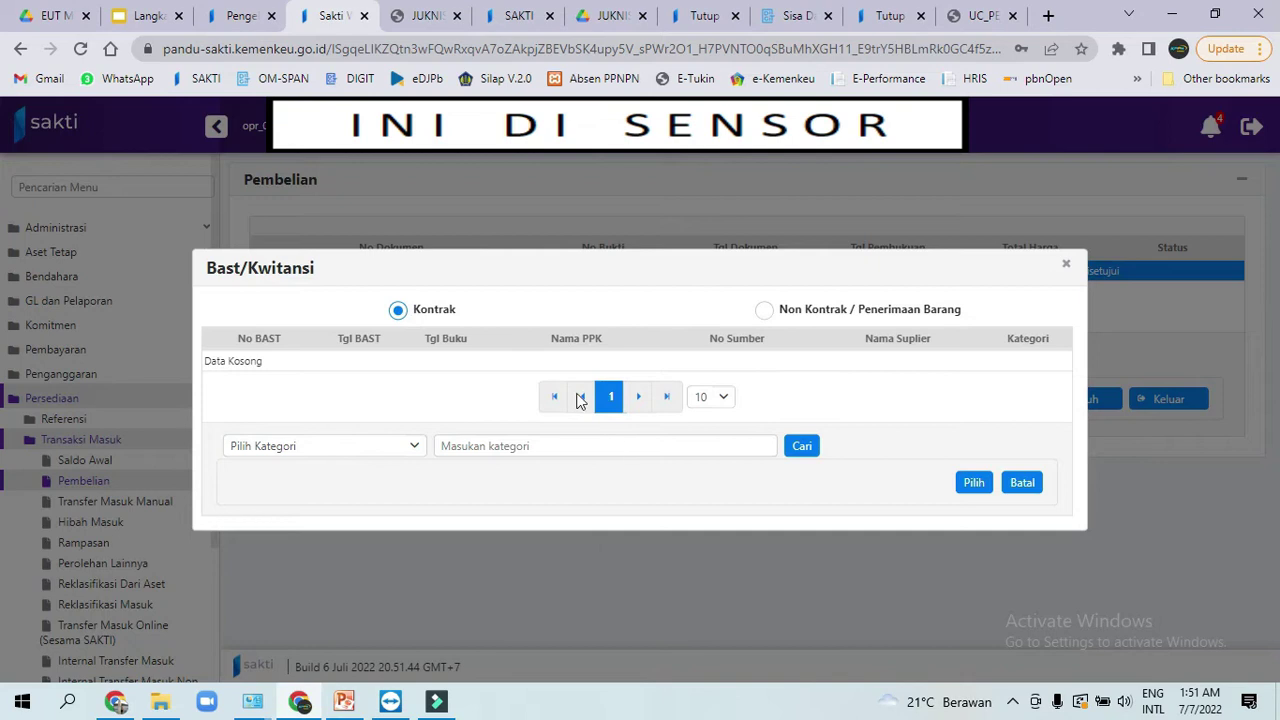
left_click(767, 309)
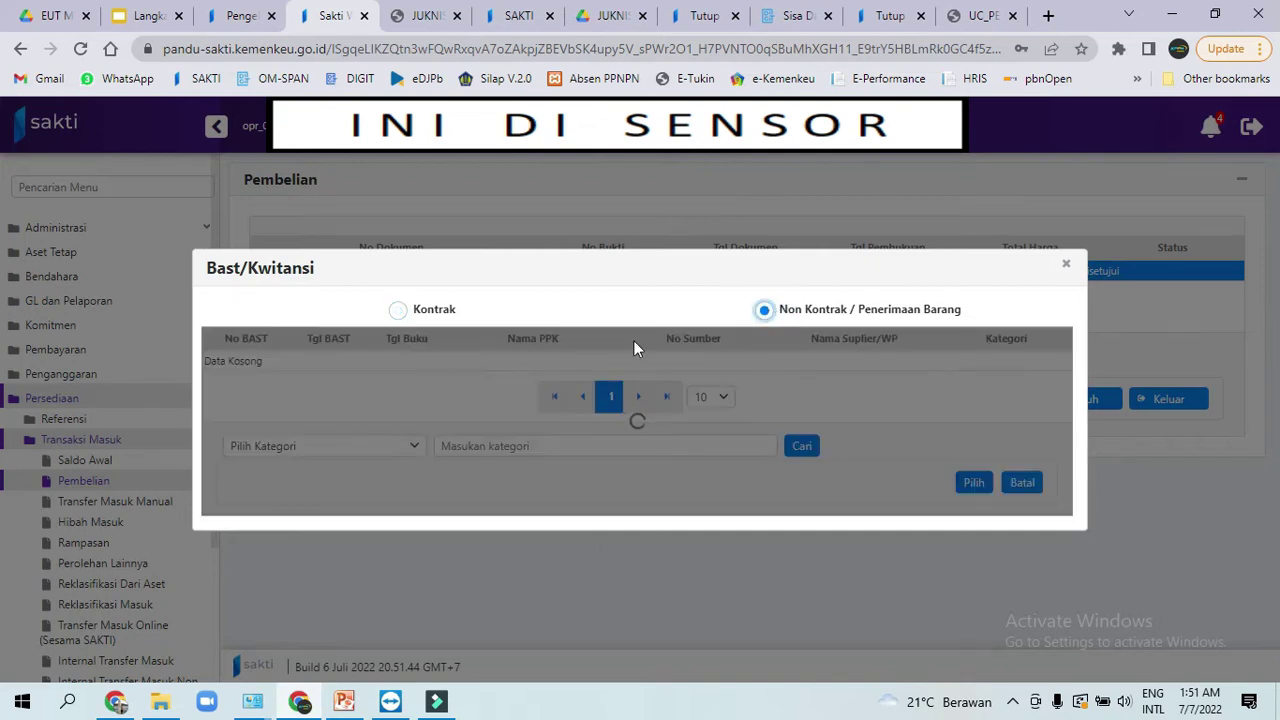
left_click(380, 364)
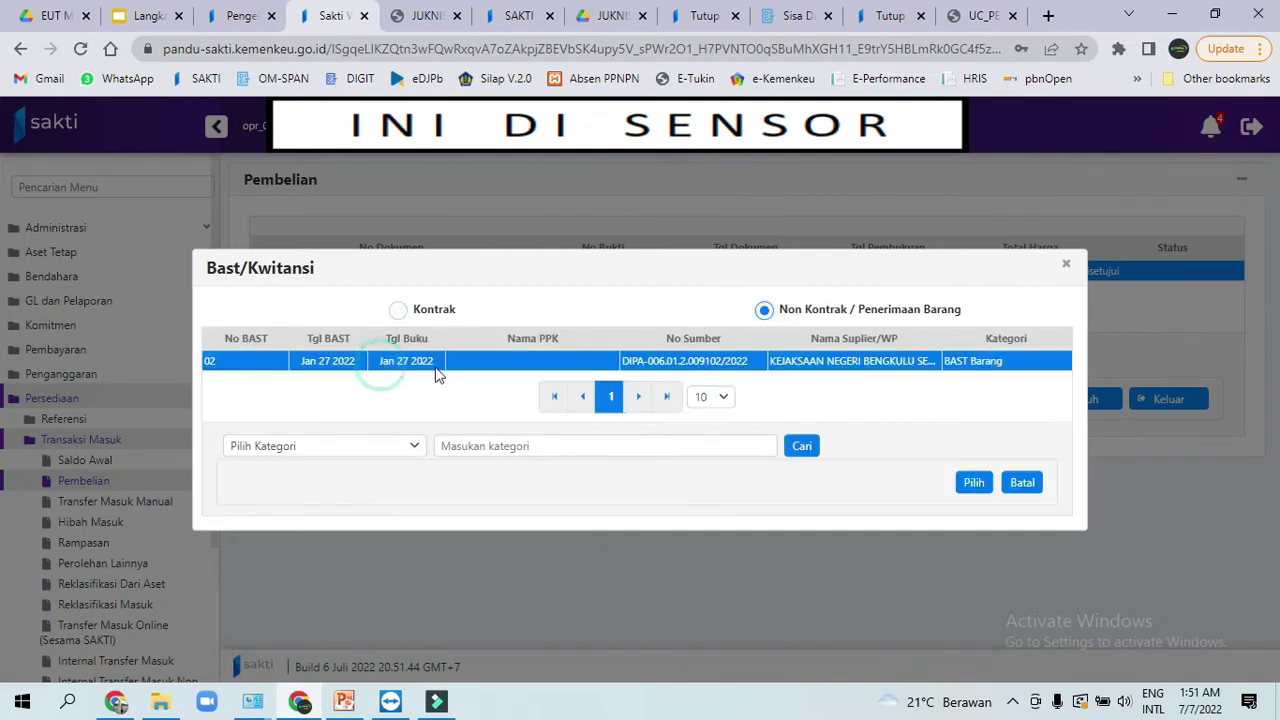
left_click(972, 481)
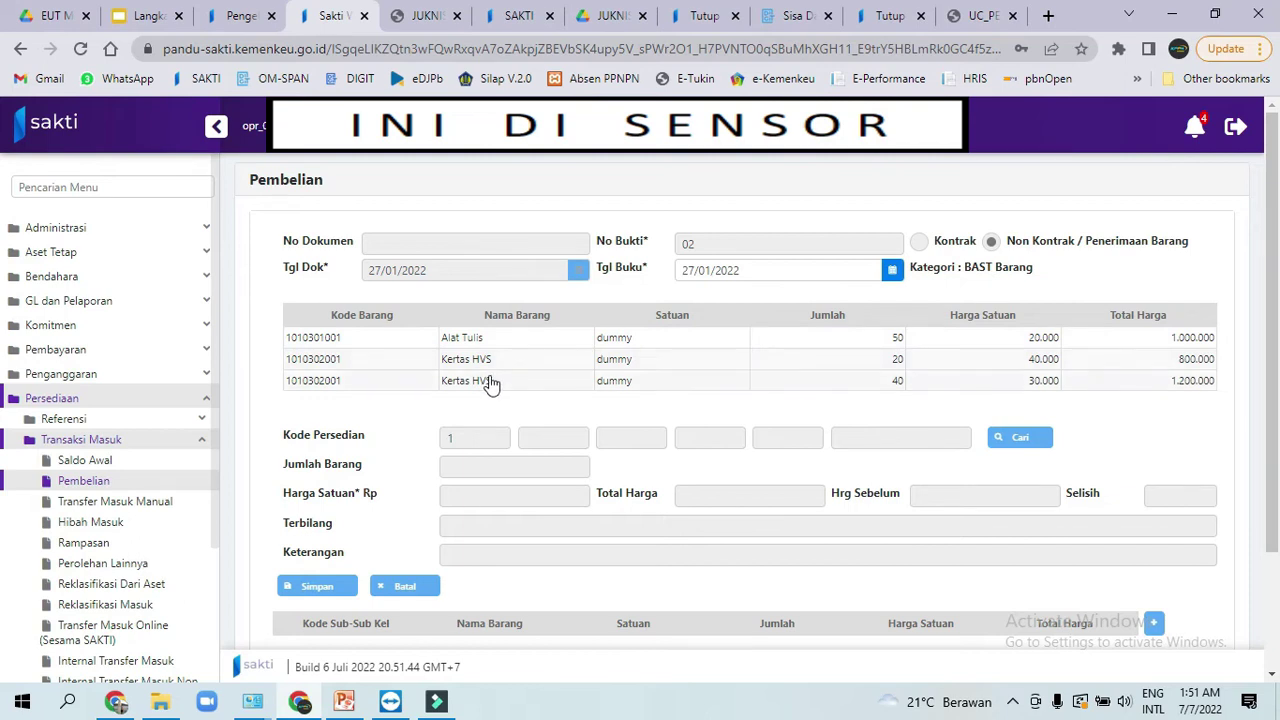
left_click(545, 340)
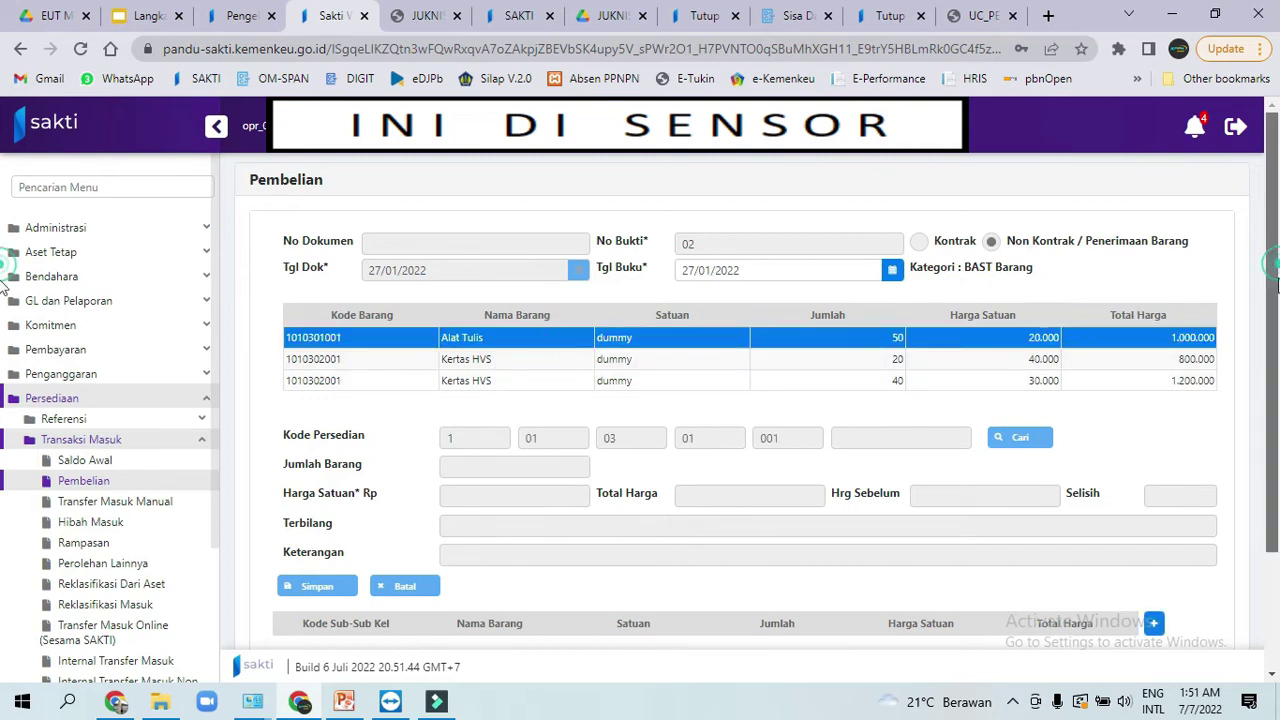
scroll(1277, 358, "down", 2)
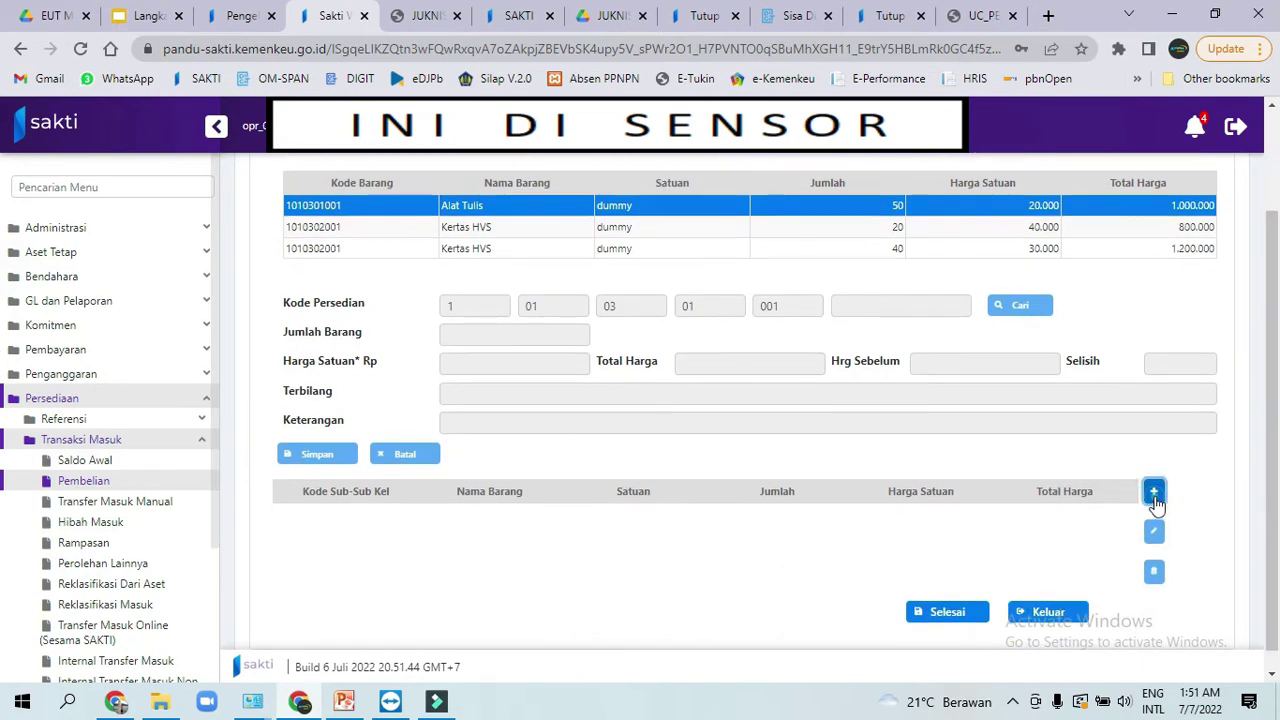
left_click(1155, 495)
left_click(1047, 319)
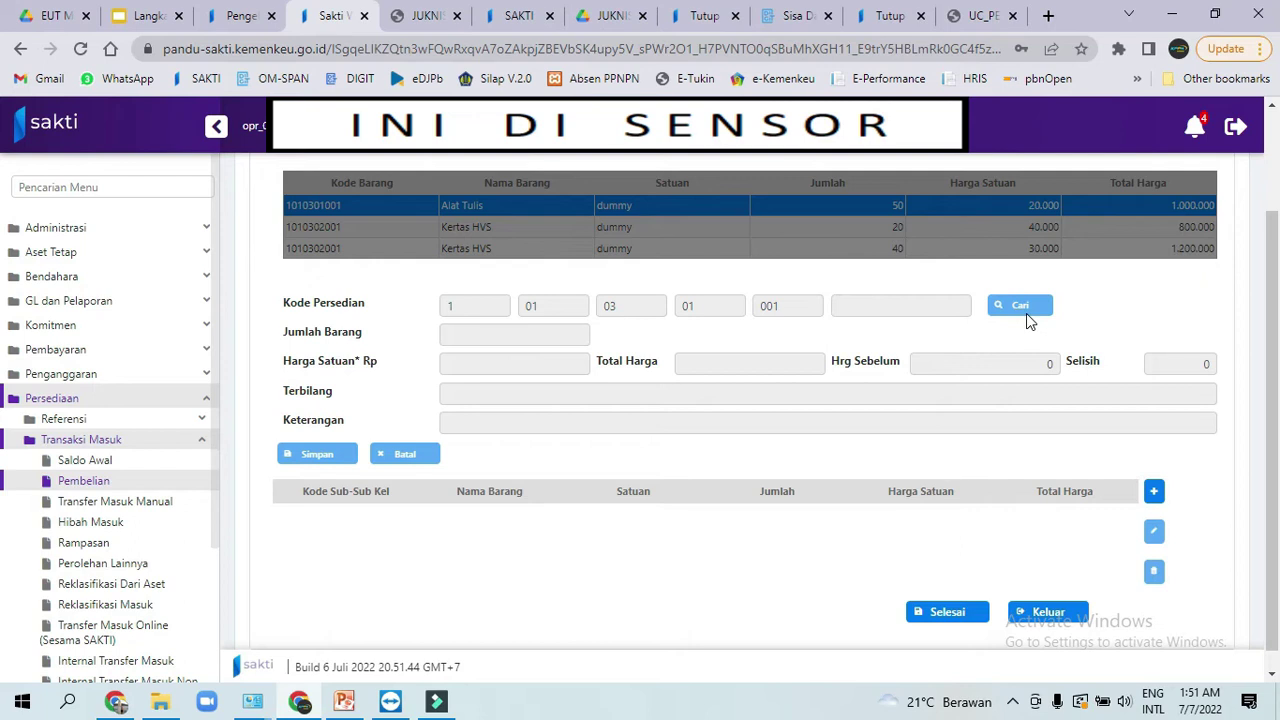
left_click(1153, 491)
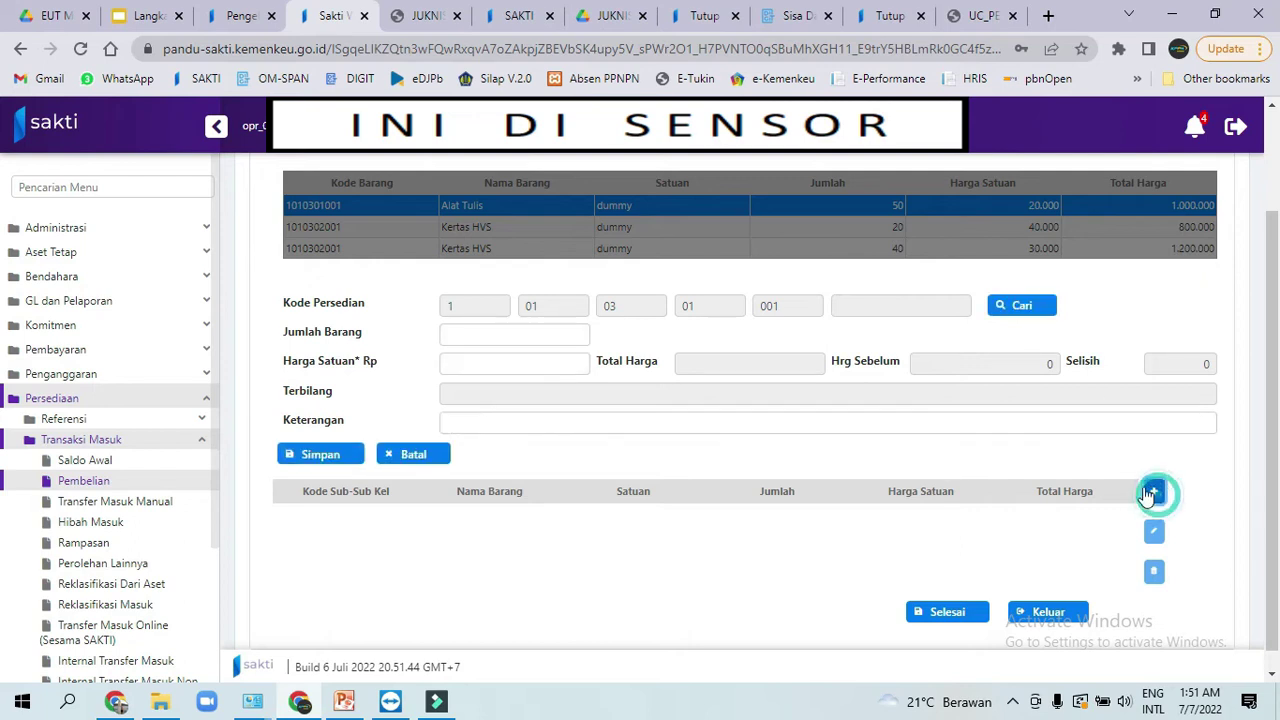
left_click(1020, 310)
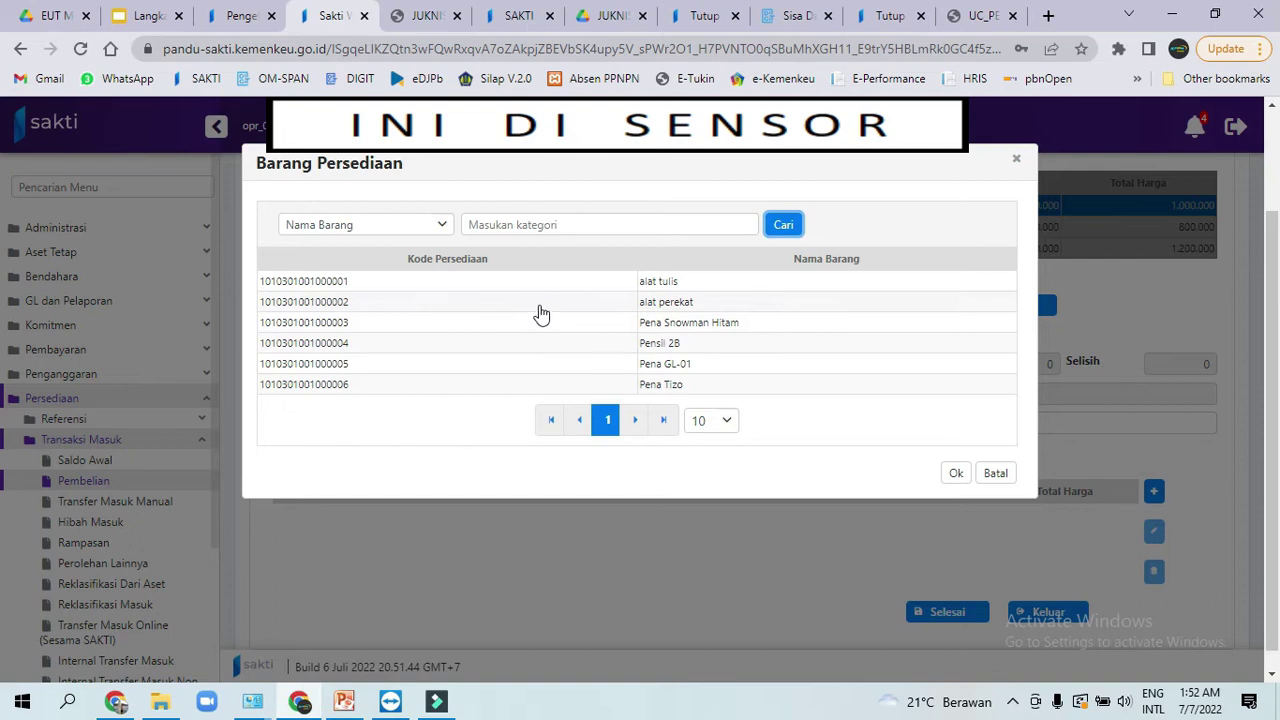
left_click(488, 385)
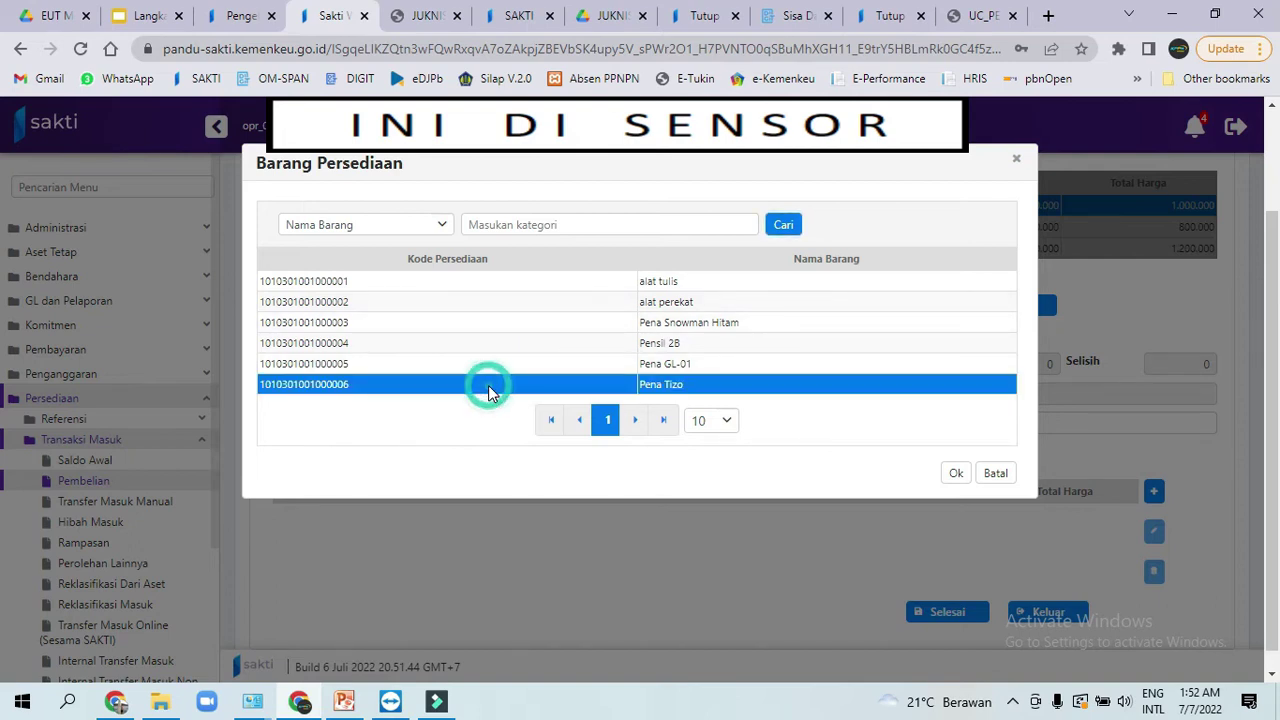
right_click(963, 475)
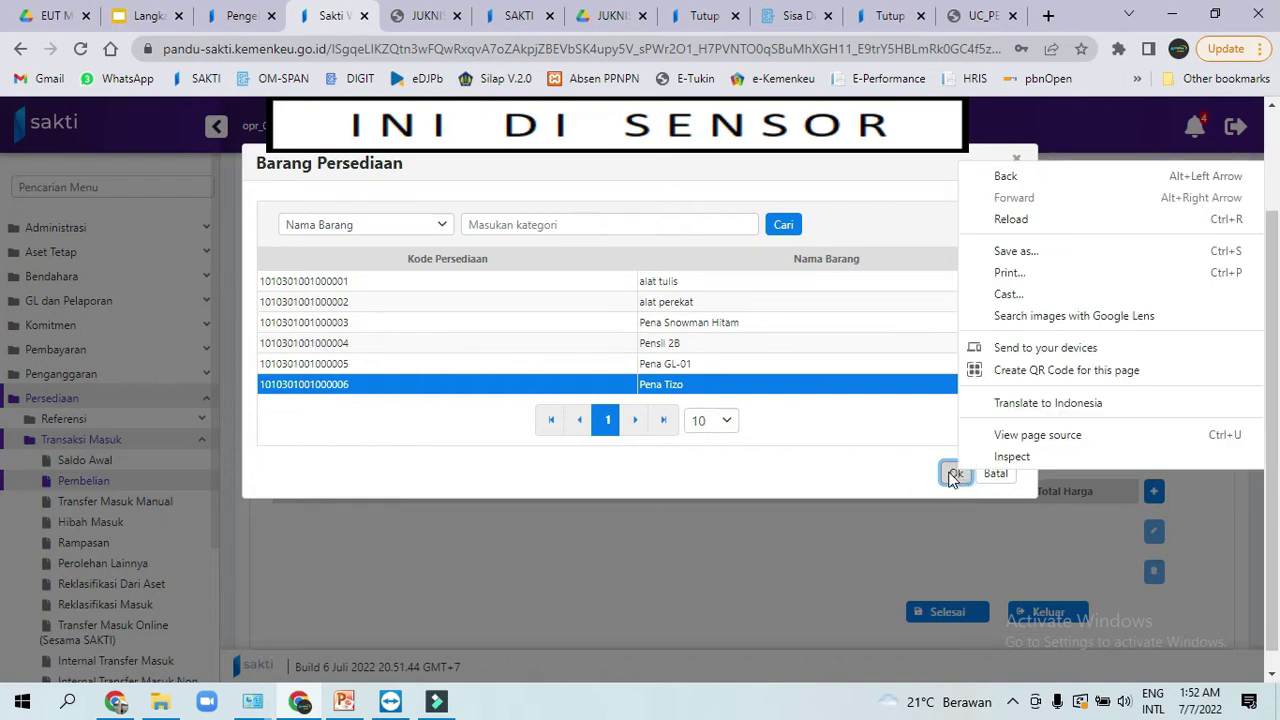
left_click(956, 473)
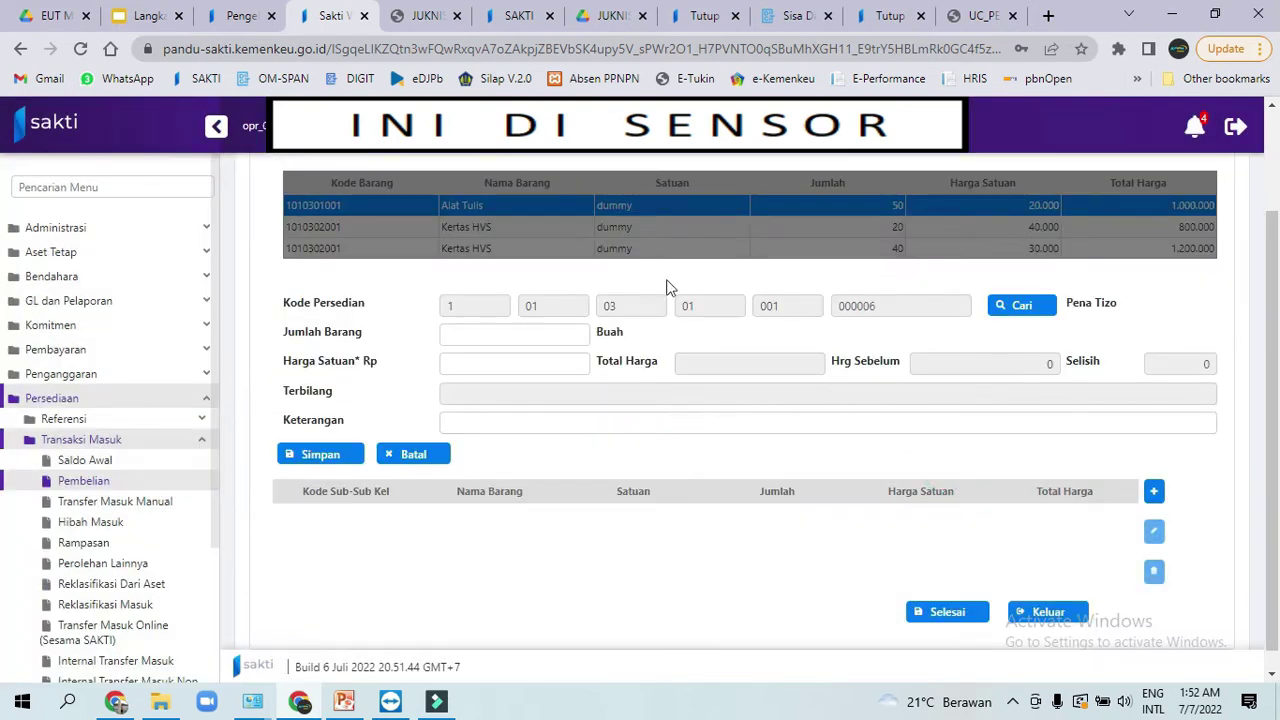
- Set the Pena Tizo quantity to 50 Buah, unit price to Rp 20.000 and Keterangan to "Pembelian", and save the line
left_click(574, 332)
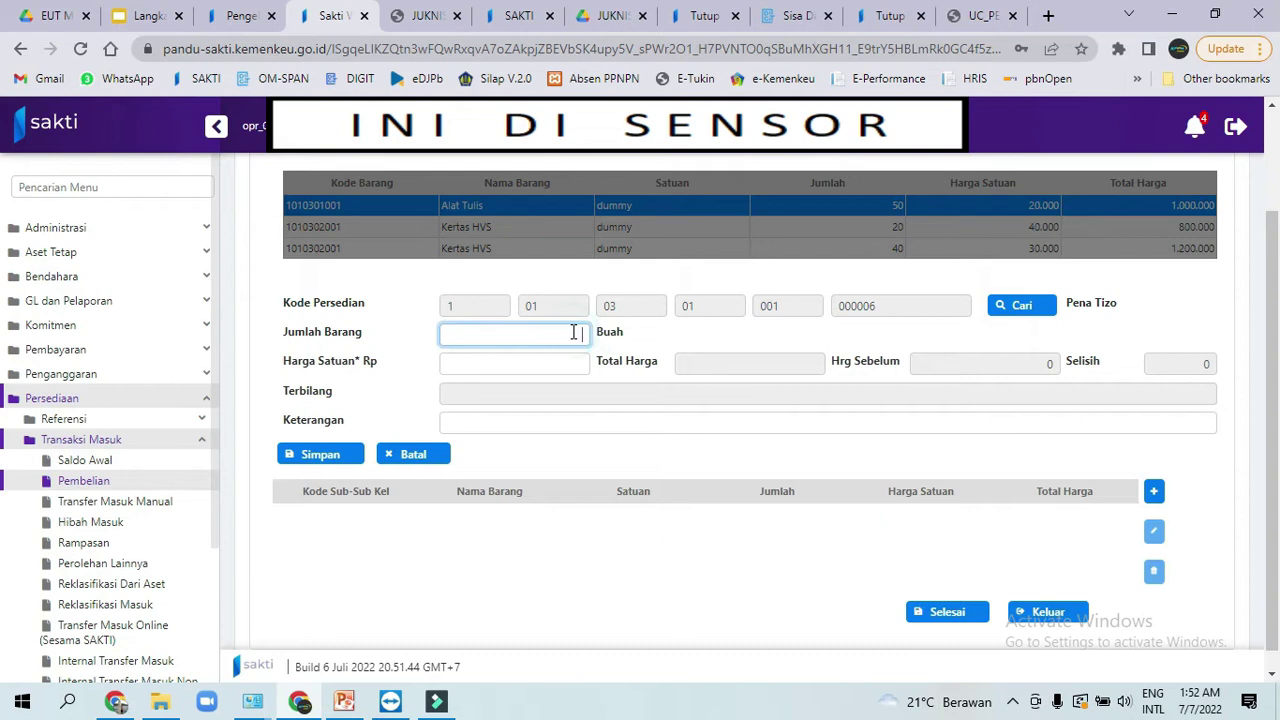
type("50")
left_click(501, 362)
type("20.000")
key("Tab")
type("Pembelian")
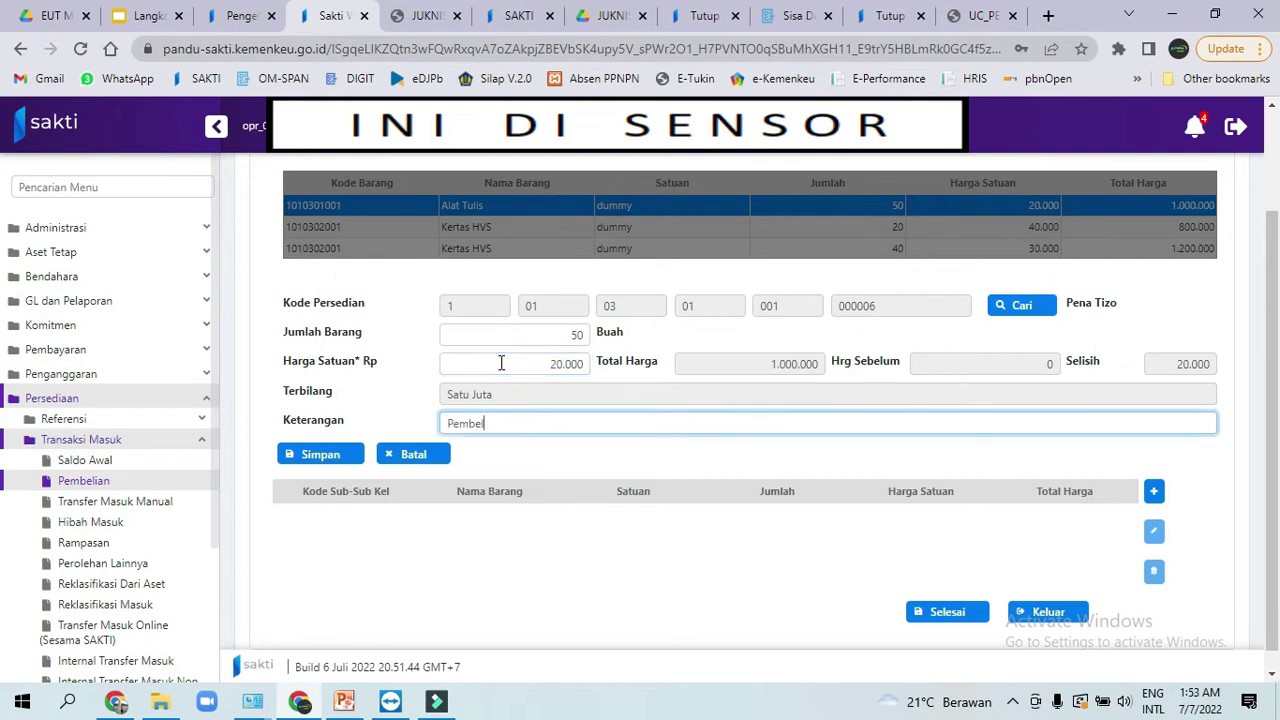
left_click(338, 456)
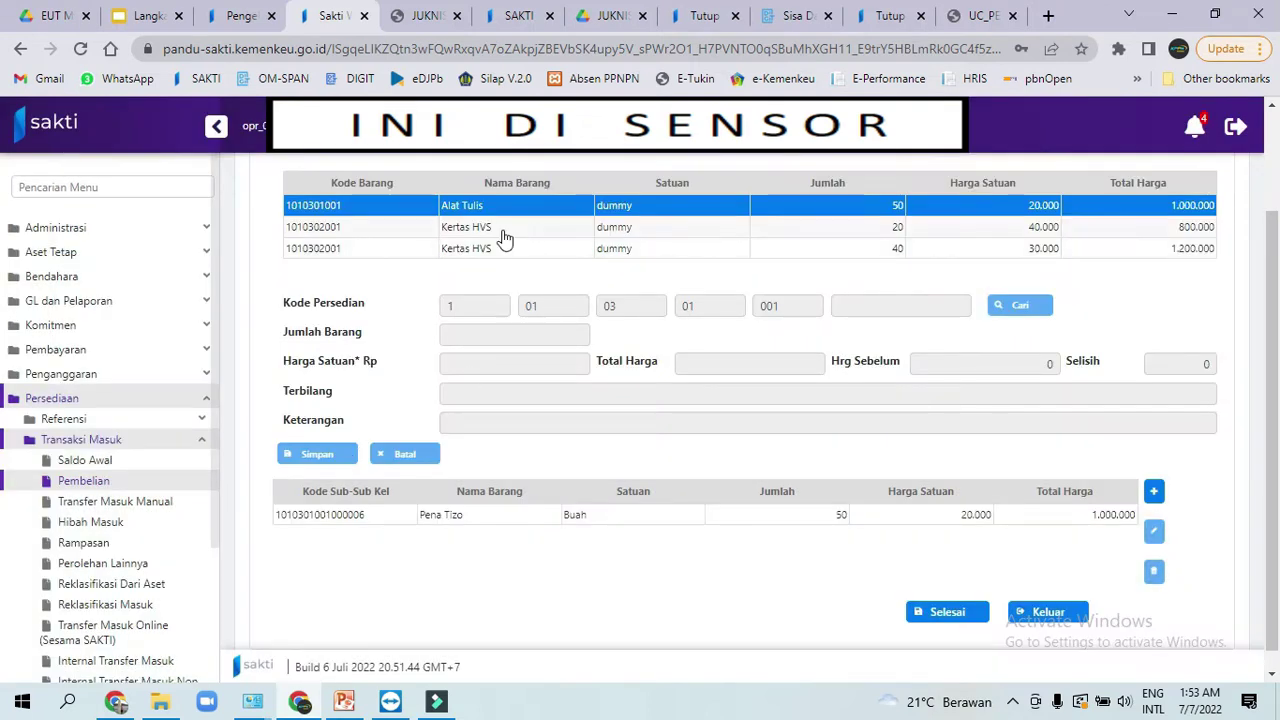
left_click(505, 237)
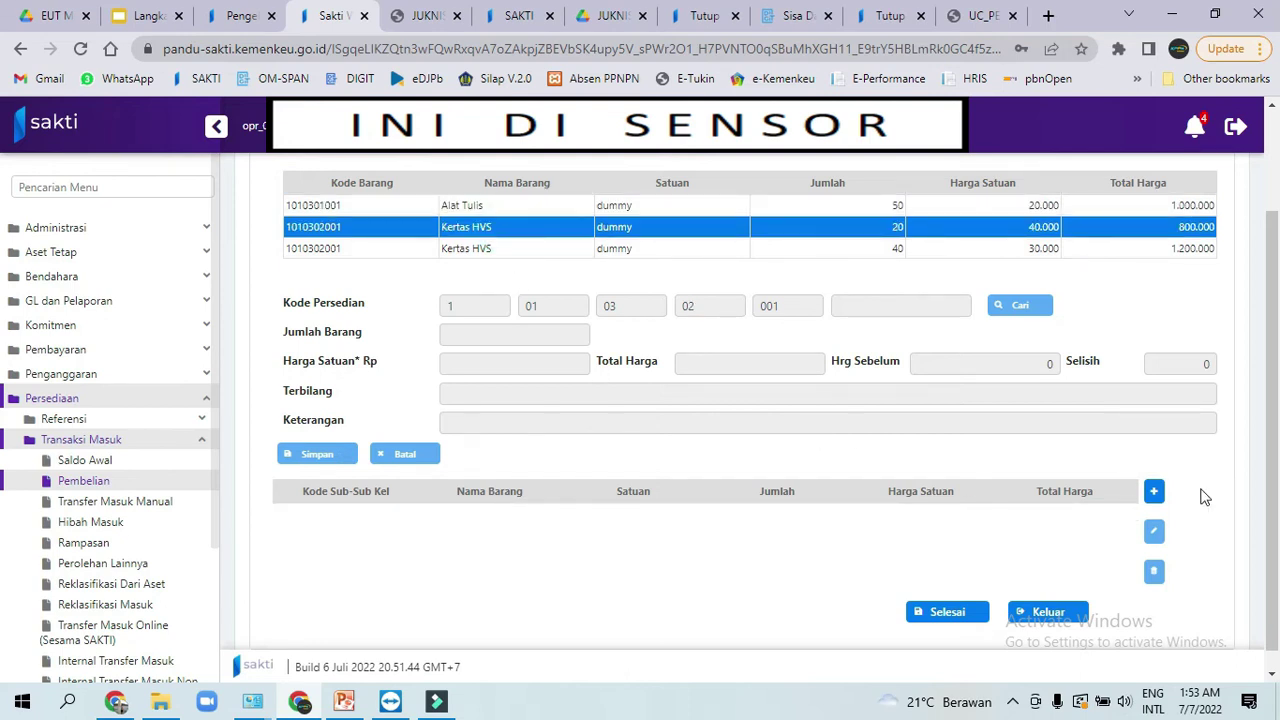
left_click(1152, 493)
left_click(1024, 312)
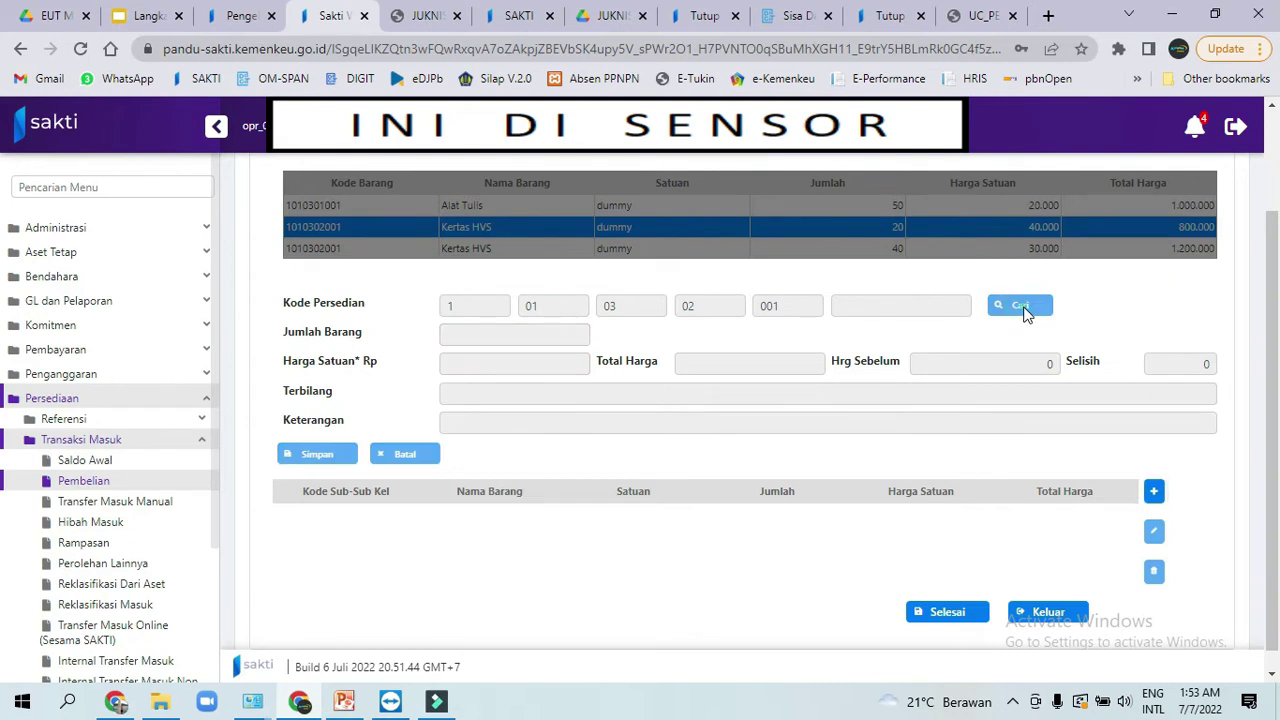
left_click(1155, 494)
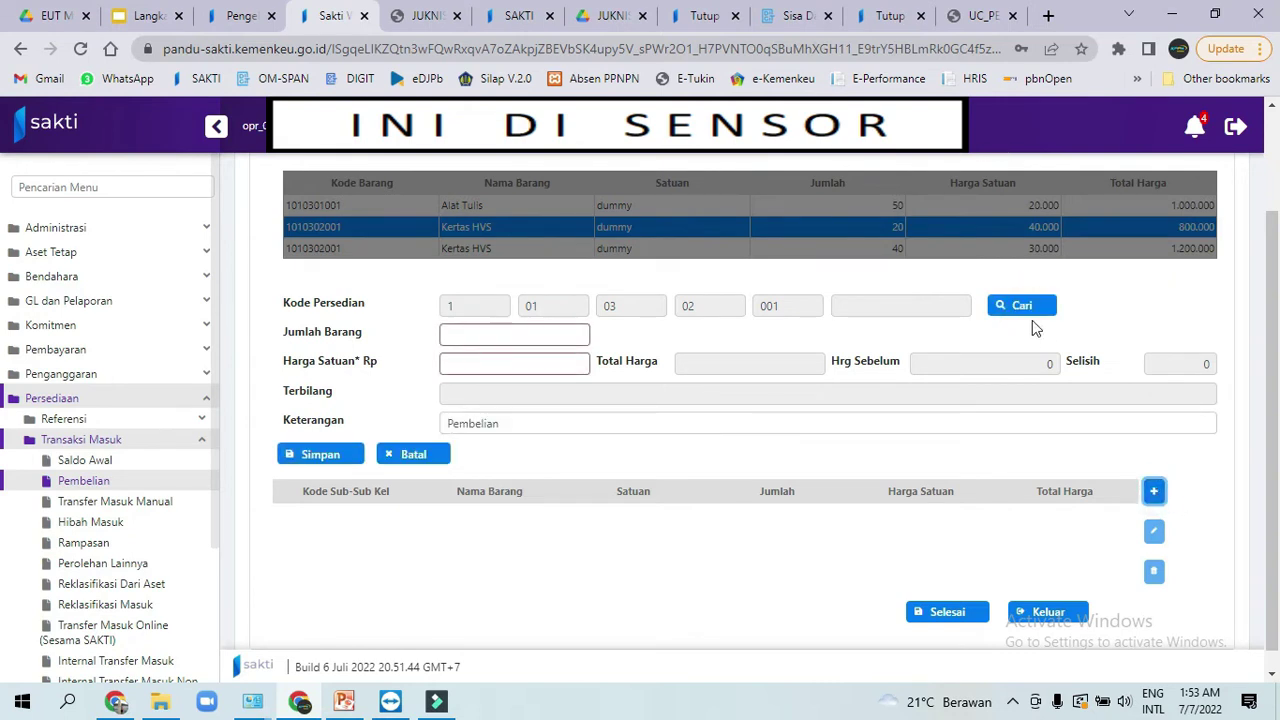
left_click(1030, 312)
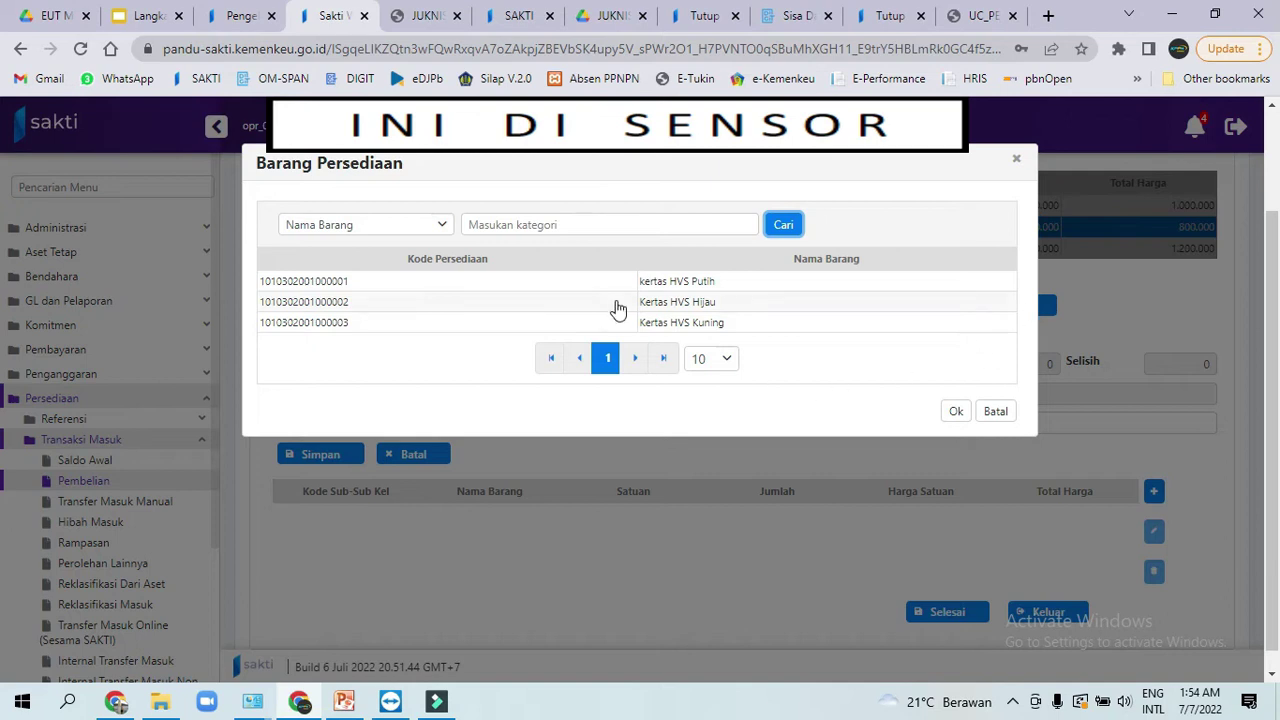
left_click(587, 287)
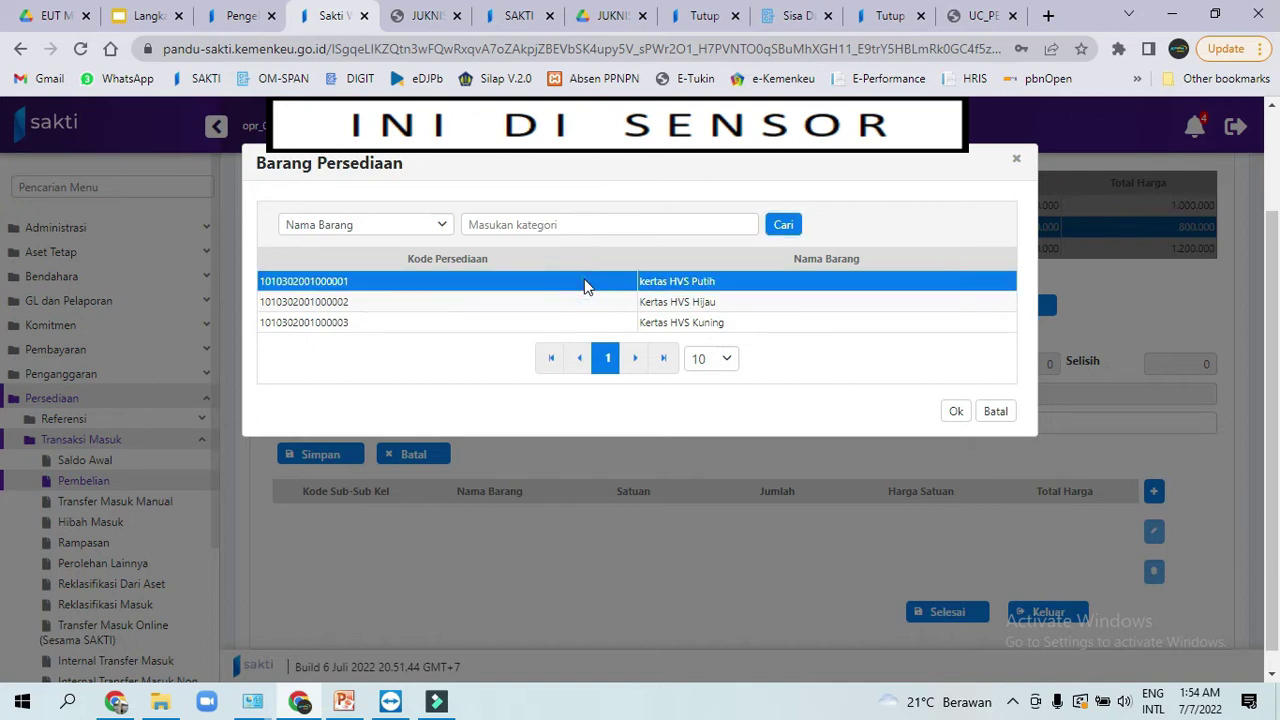
left_click(958, 414)
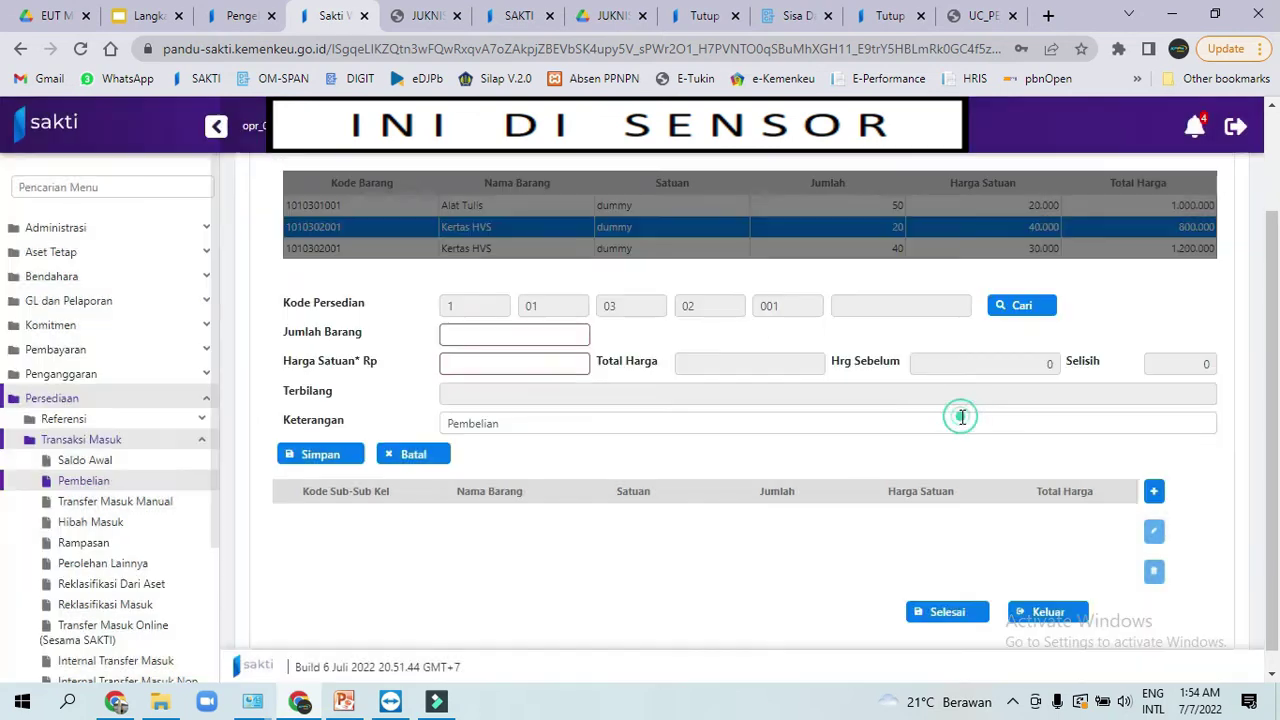
- Set the kertas HVS Putih quantity to 20 Rim and unit price to Rp 40.000, and save the line
left_click(517, 338)
type("20")
key("Tab")
type("40.000")
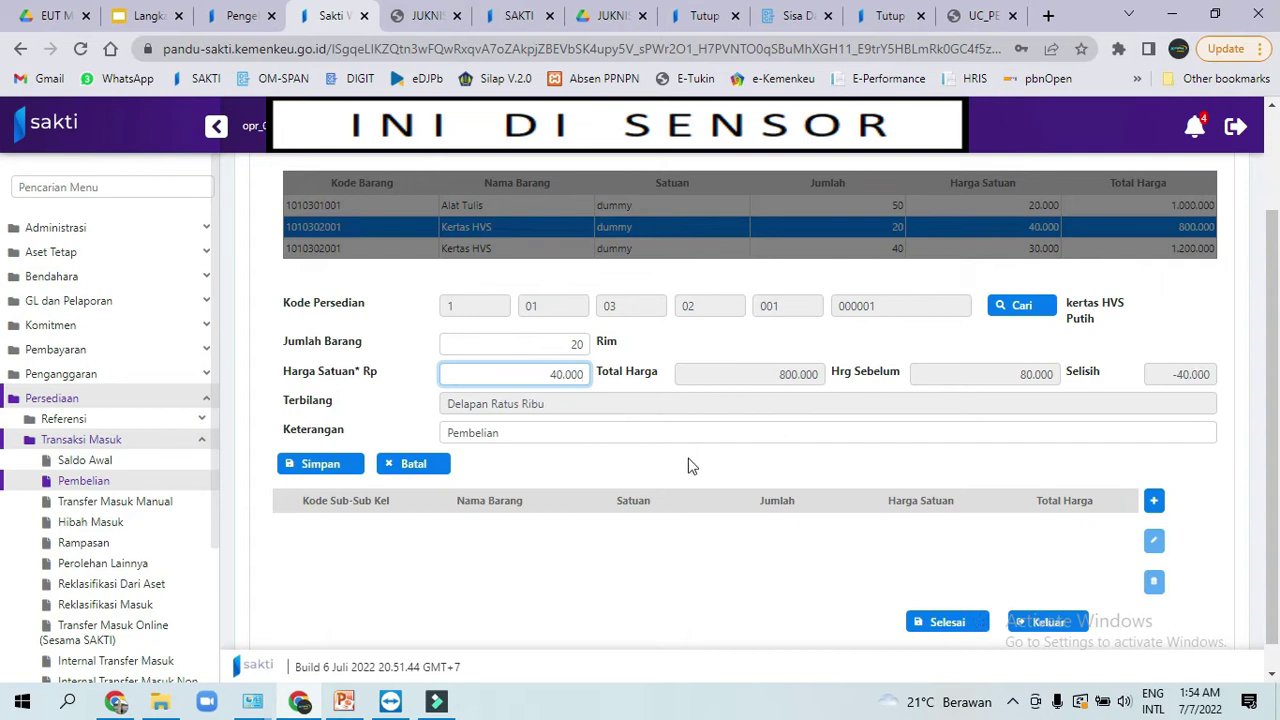
left_click(349, 466)
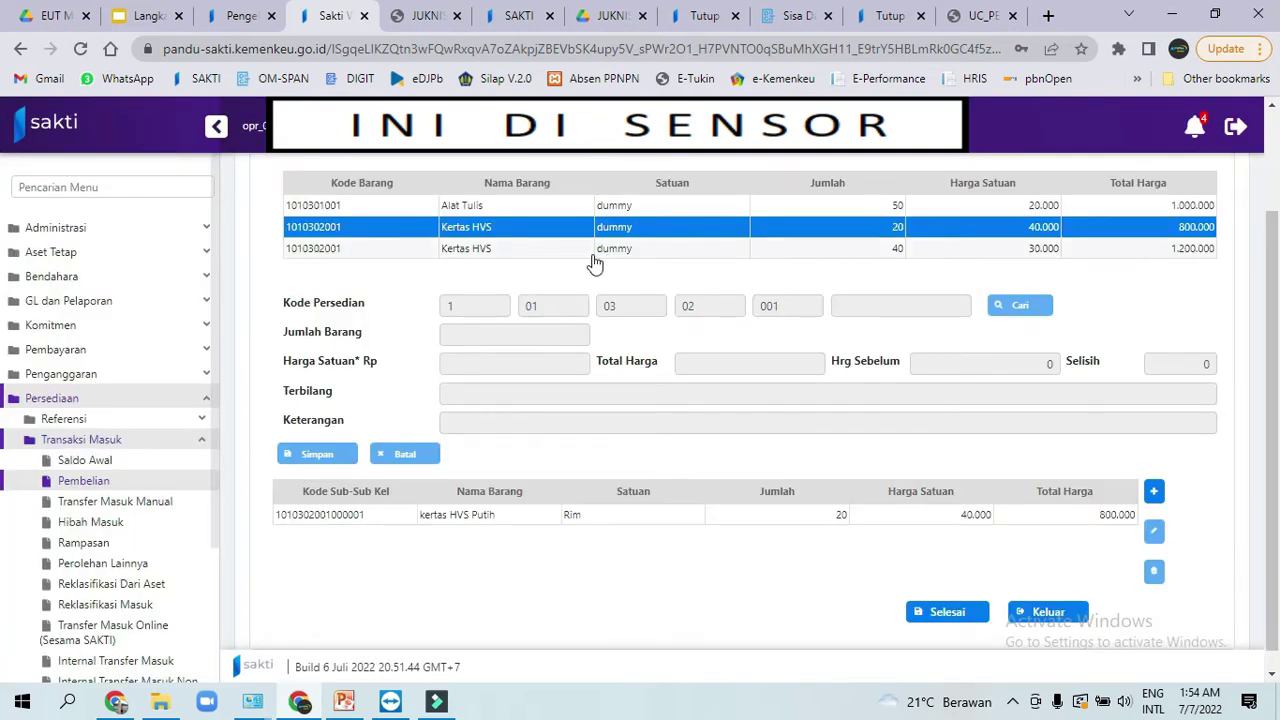
left_click(588, 262)
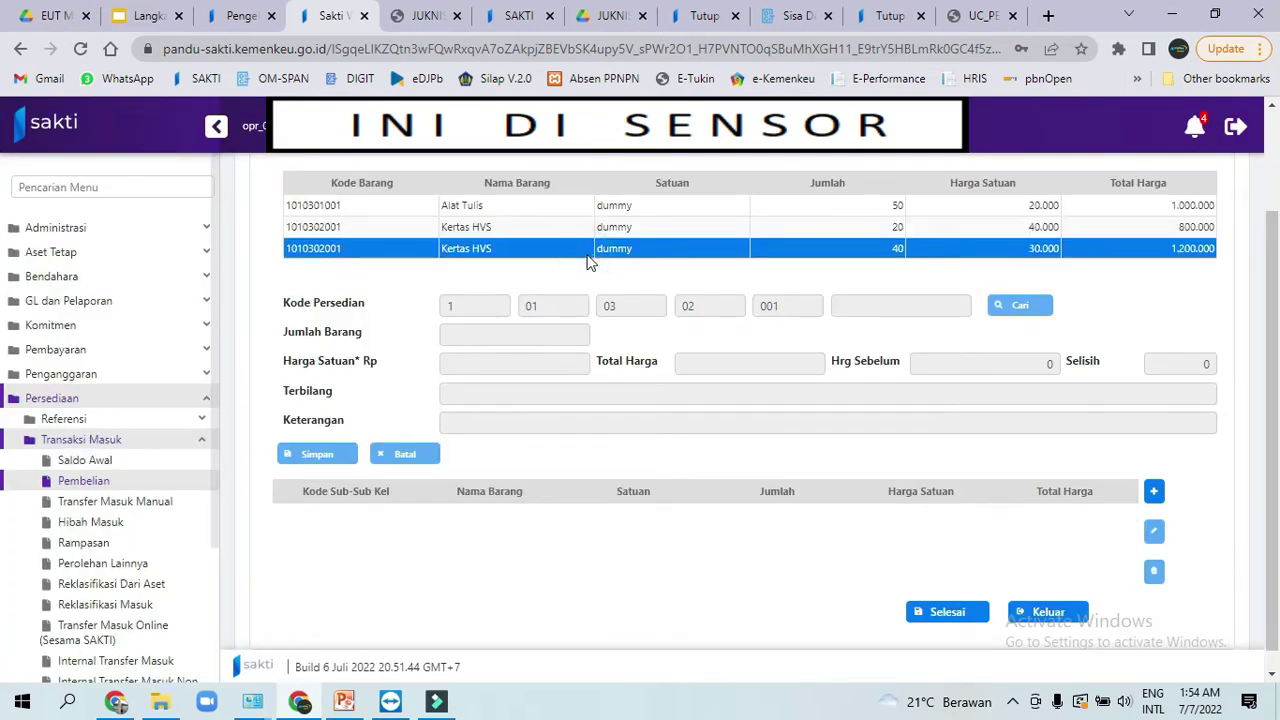
left_click(1153, 490)
left_click(1033, 314)
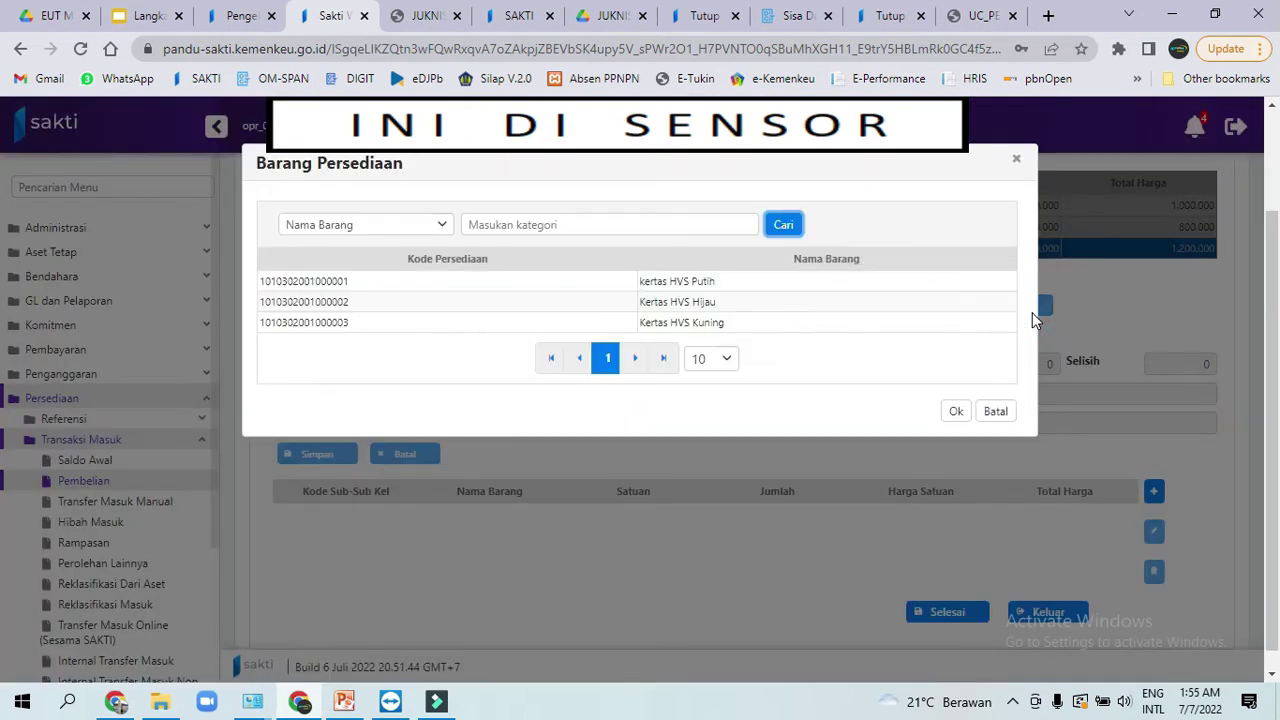
left_click(721, 303)
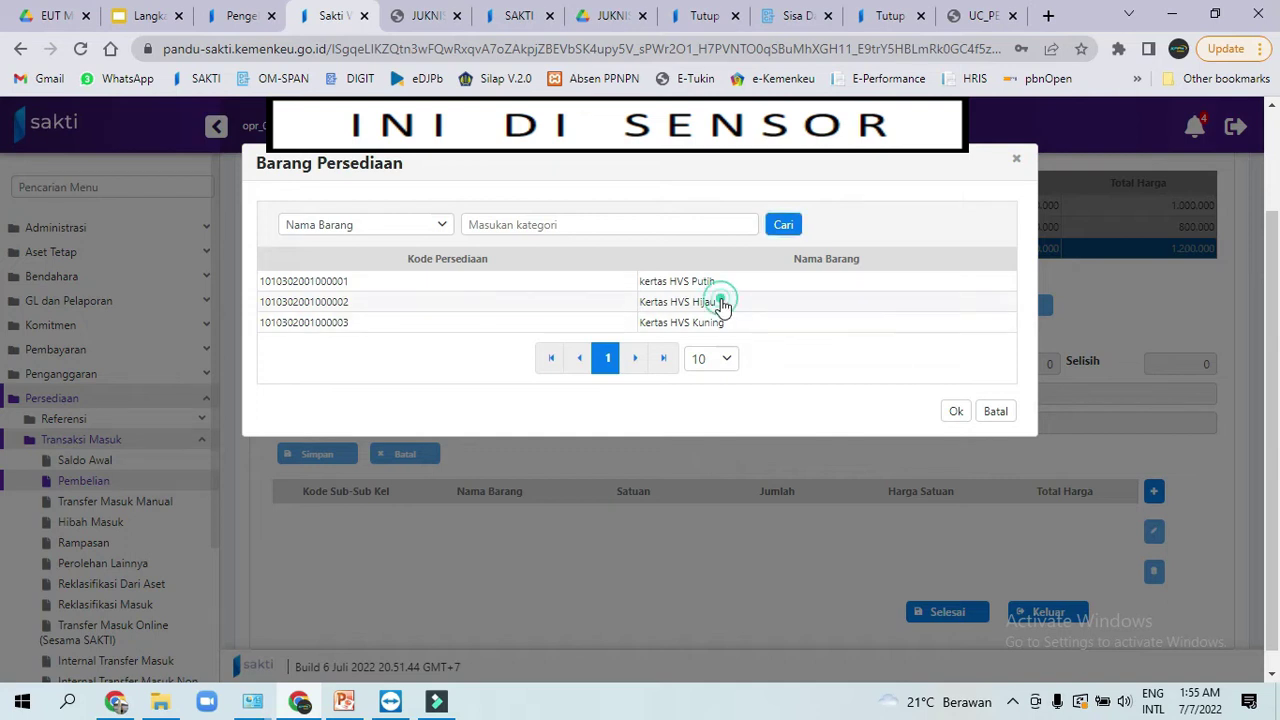
left_click(953, 411)
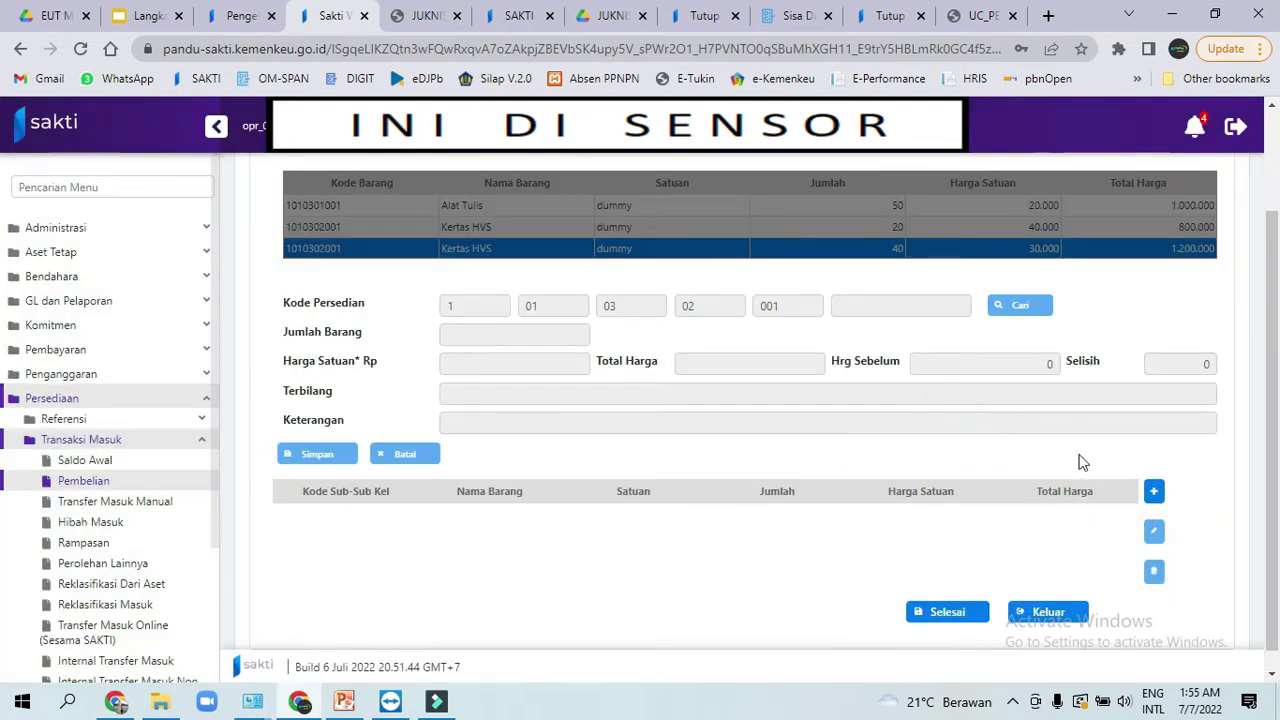
left_click(1154, 501)
- Set the Kertas HVS Hijau quantity to 40 Rim and unit price to Rp 30.000, and save the line
left_click(503, 341)
type("40")
type("300000")
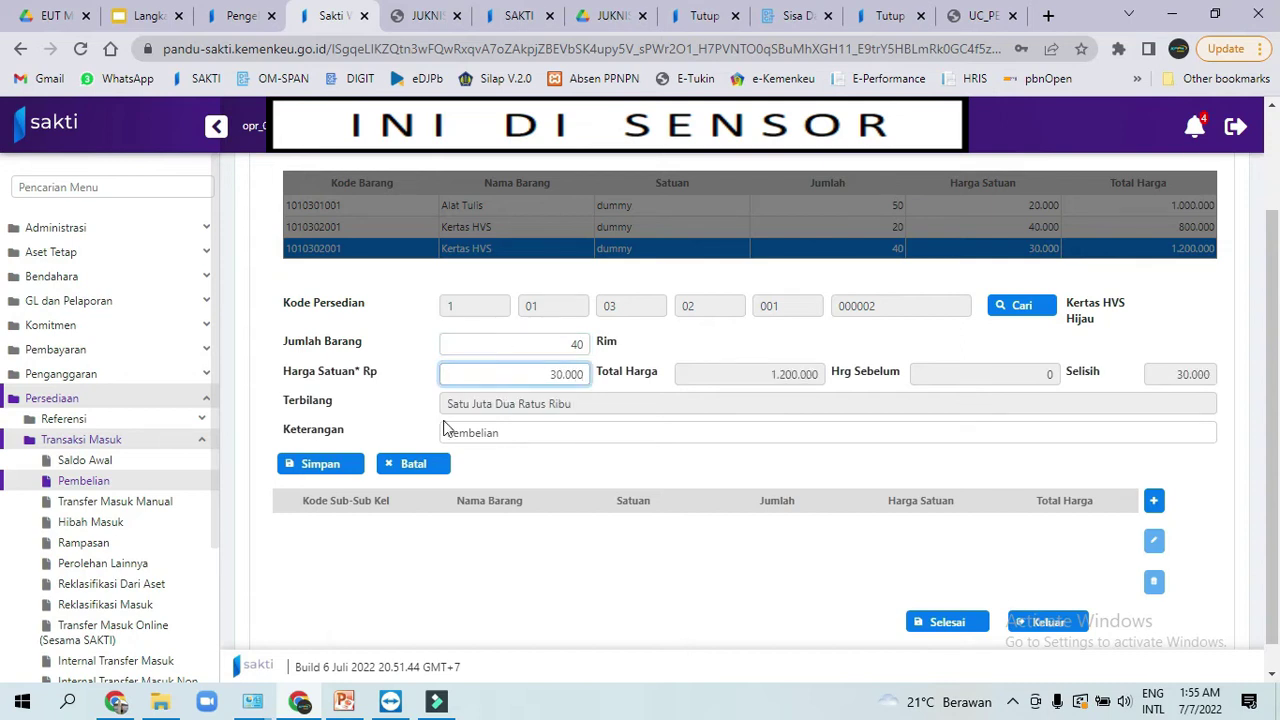
left_click(316, 463)
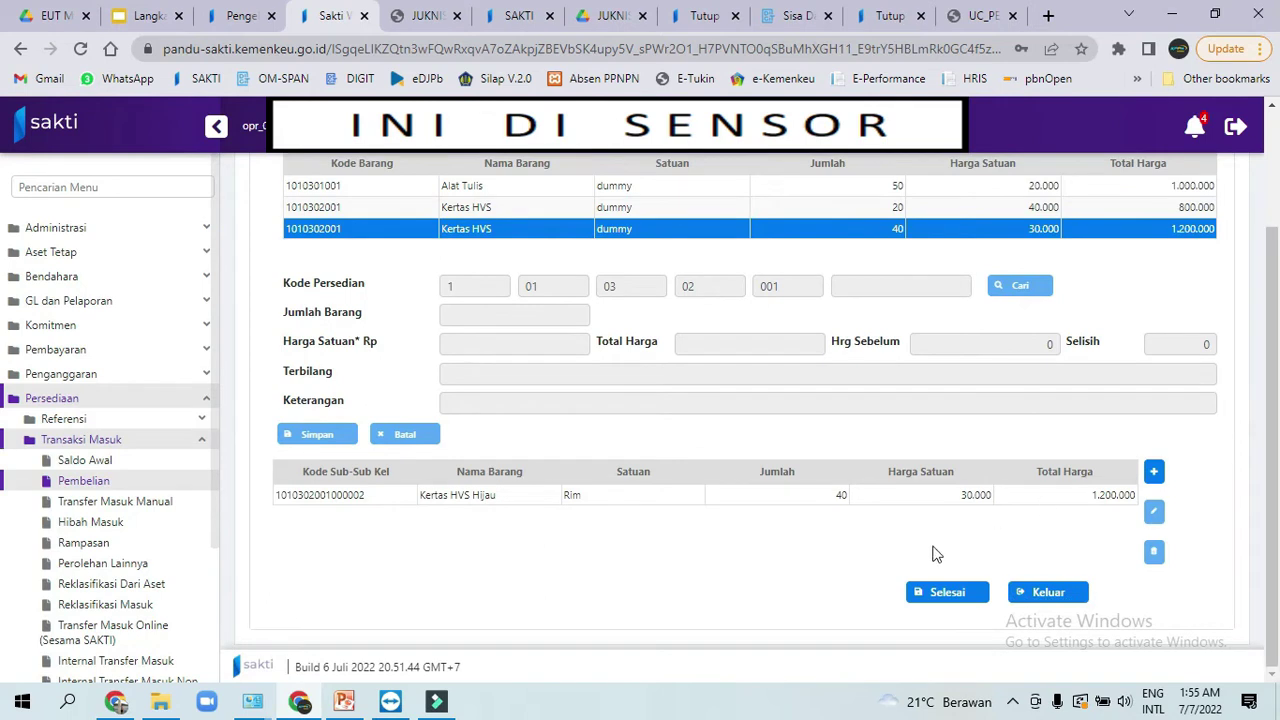
- Finish and save the Pembelian document for BAST 02, and return to the purchase list
left_click(945, 592)
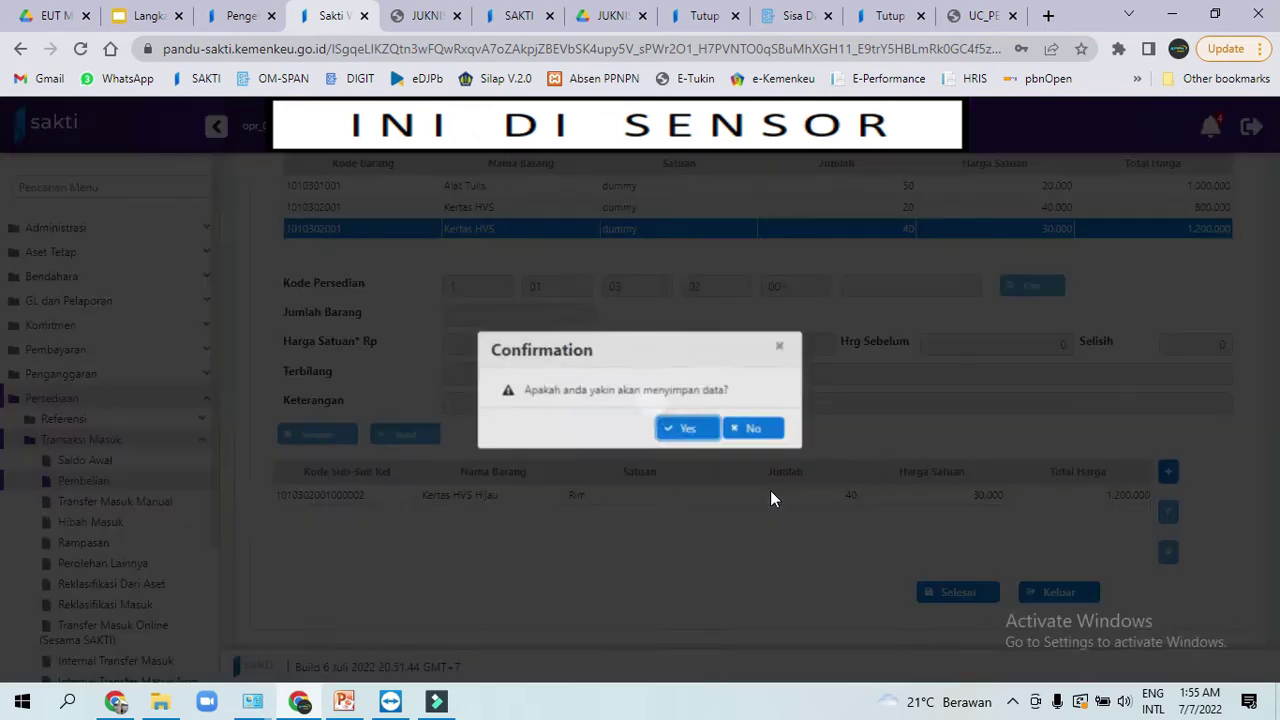
left_click(688, 433)
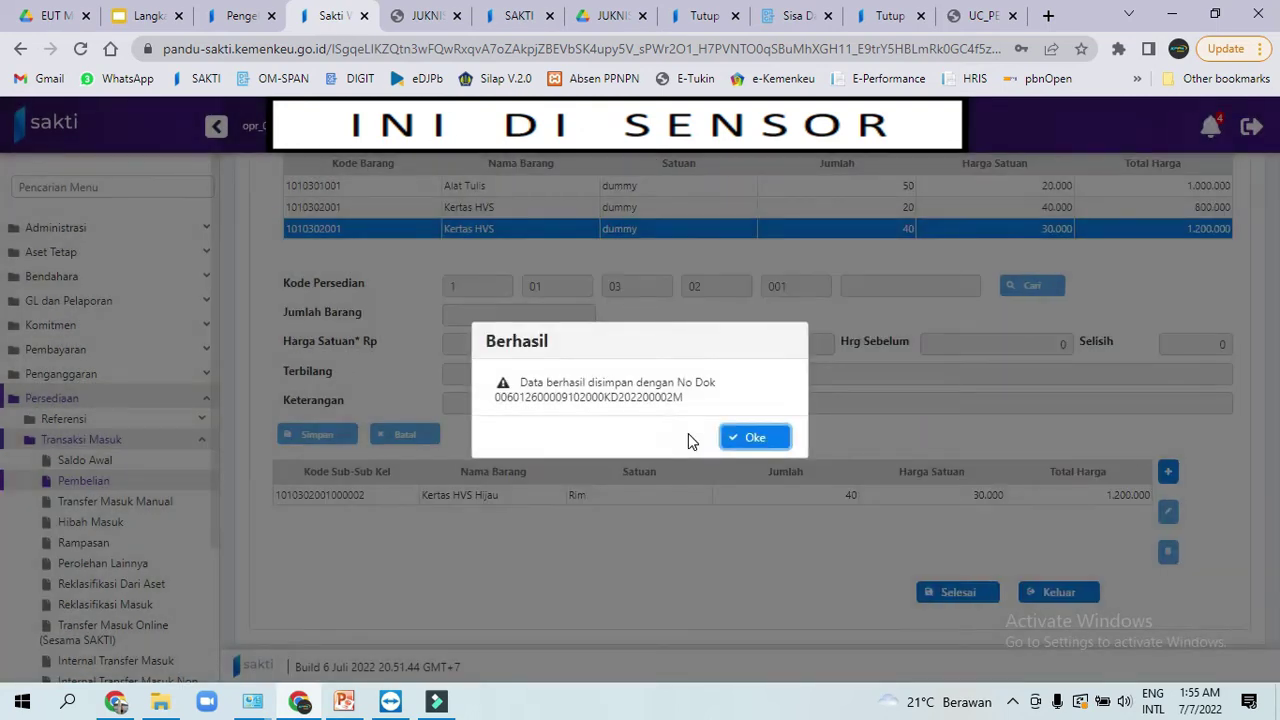
left_click(740, 440)
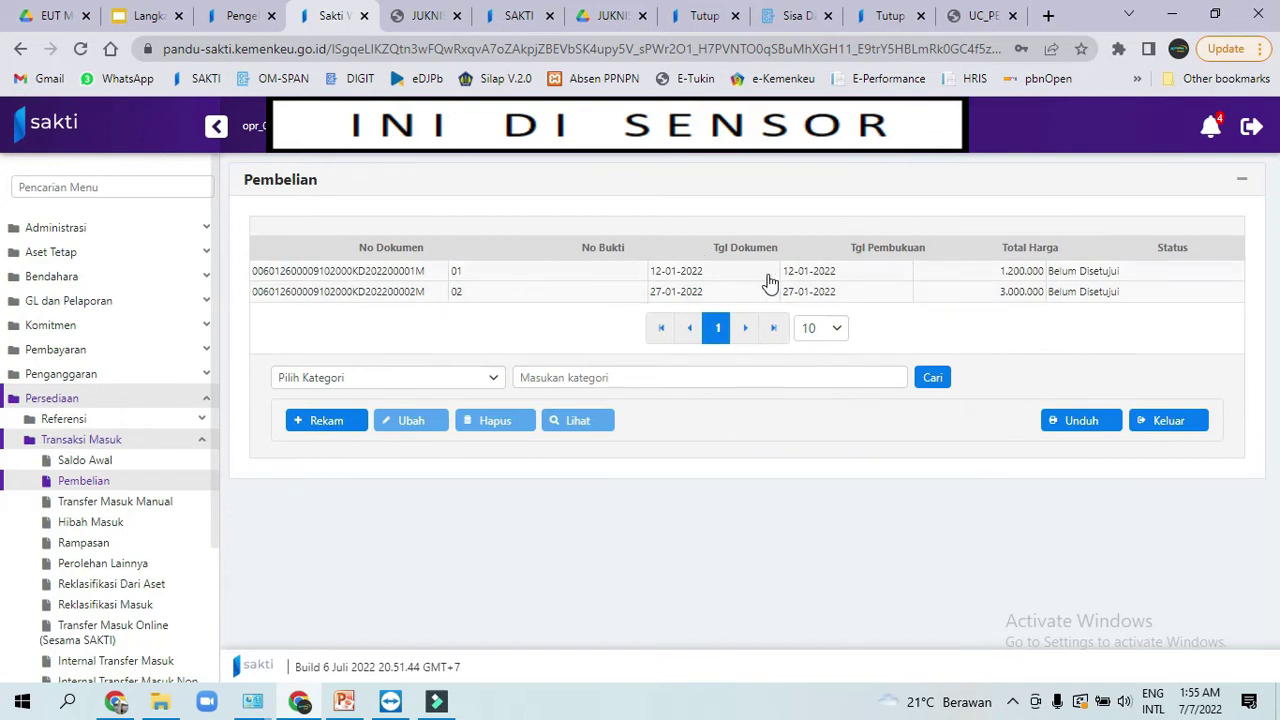
- Reopen the BAST 02 purchase for editing and review the detail lines of its two Kertas HVS rows
left_click(688, 293)
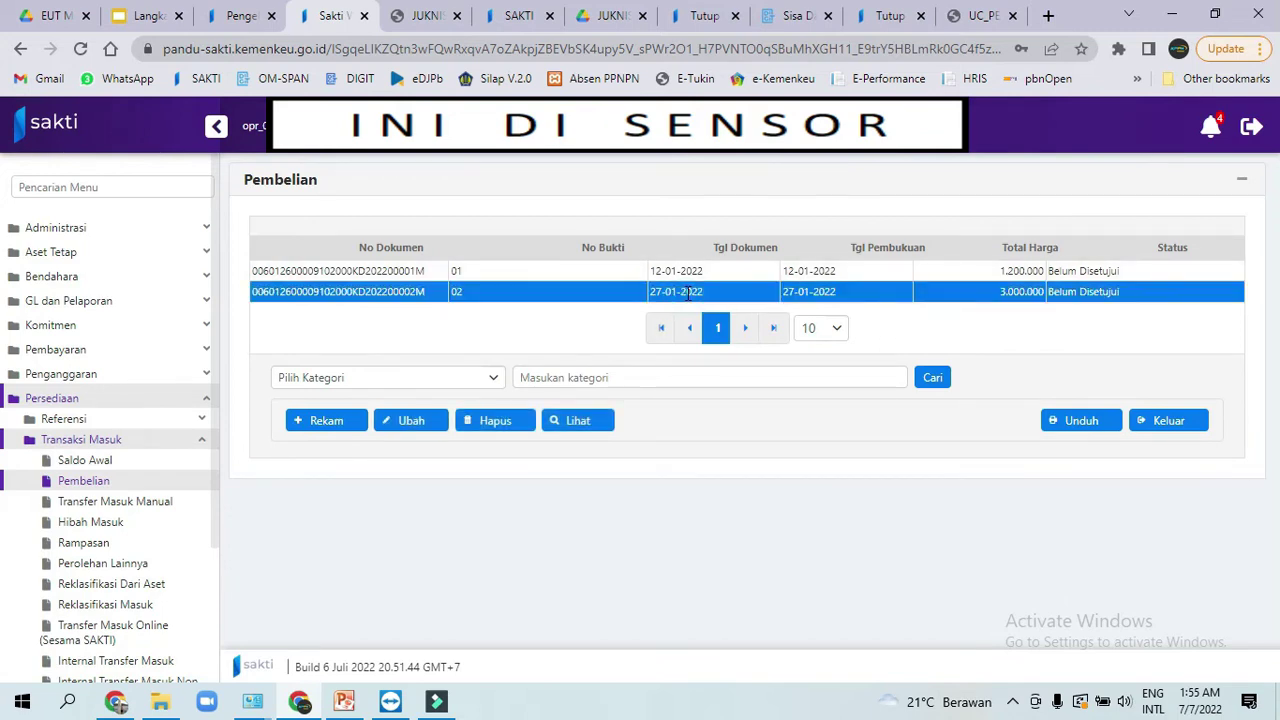
left_click(428, 423)
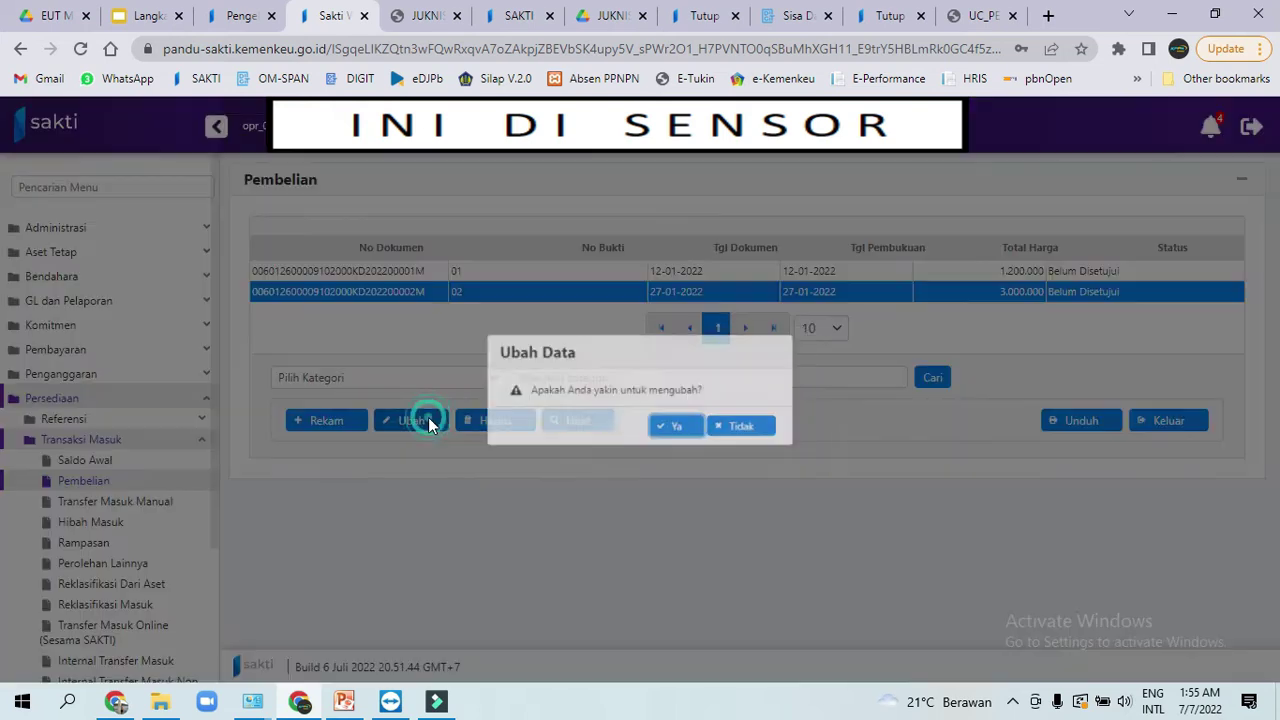
left_click(678, 432)
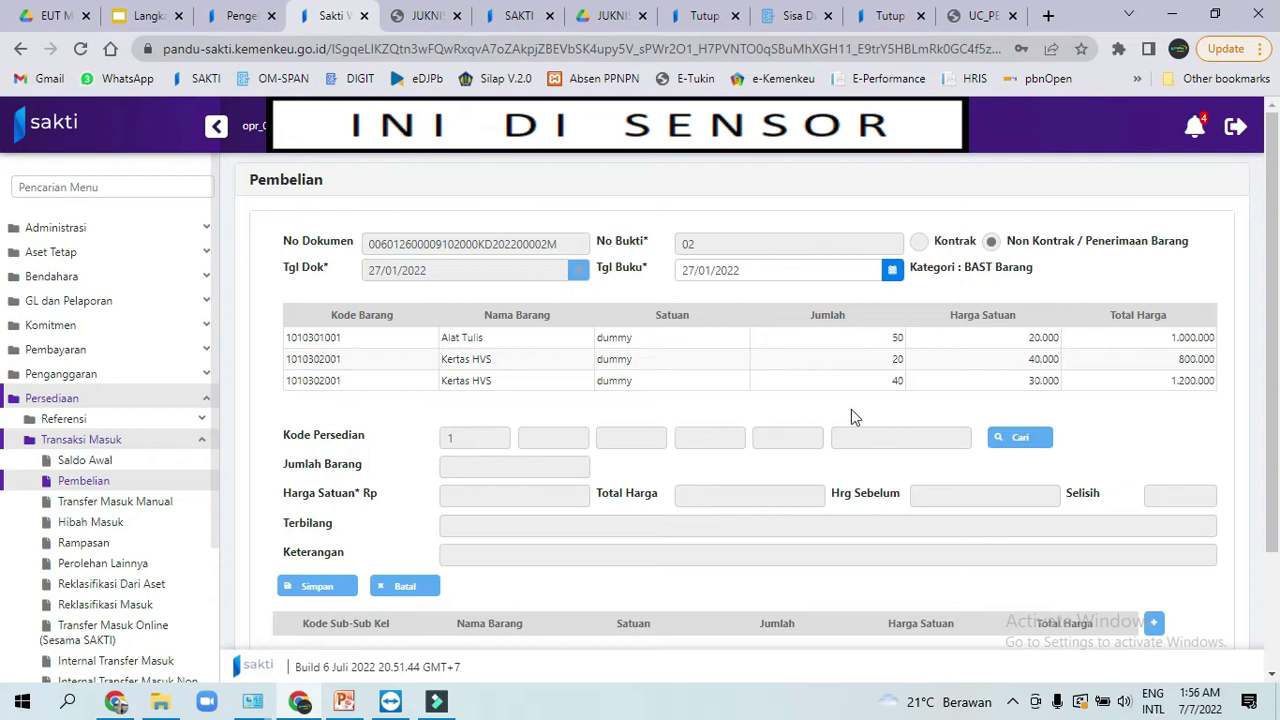
scroll(1272, 395, "down", 1)
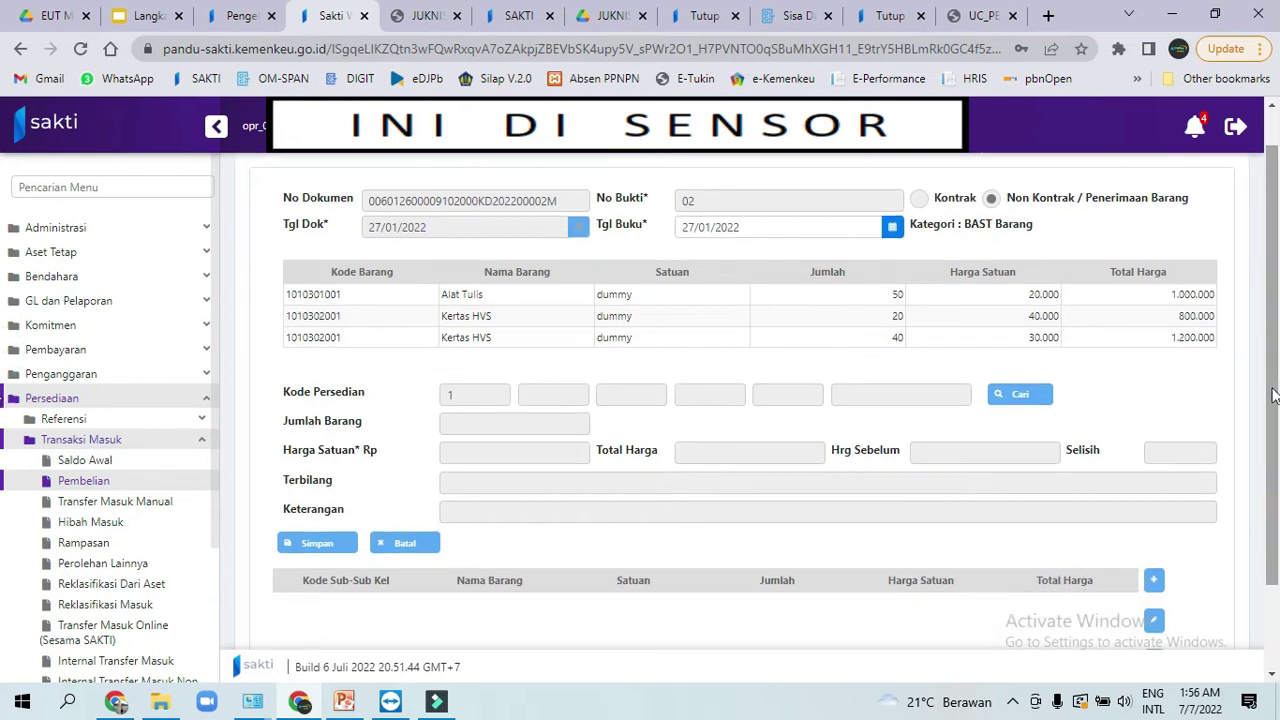
left_click(480, 320)
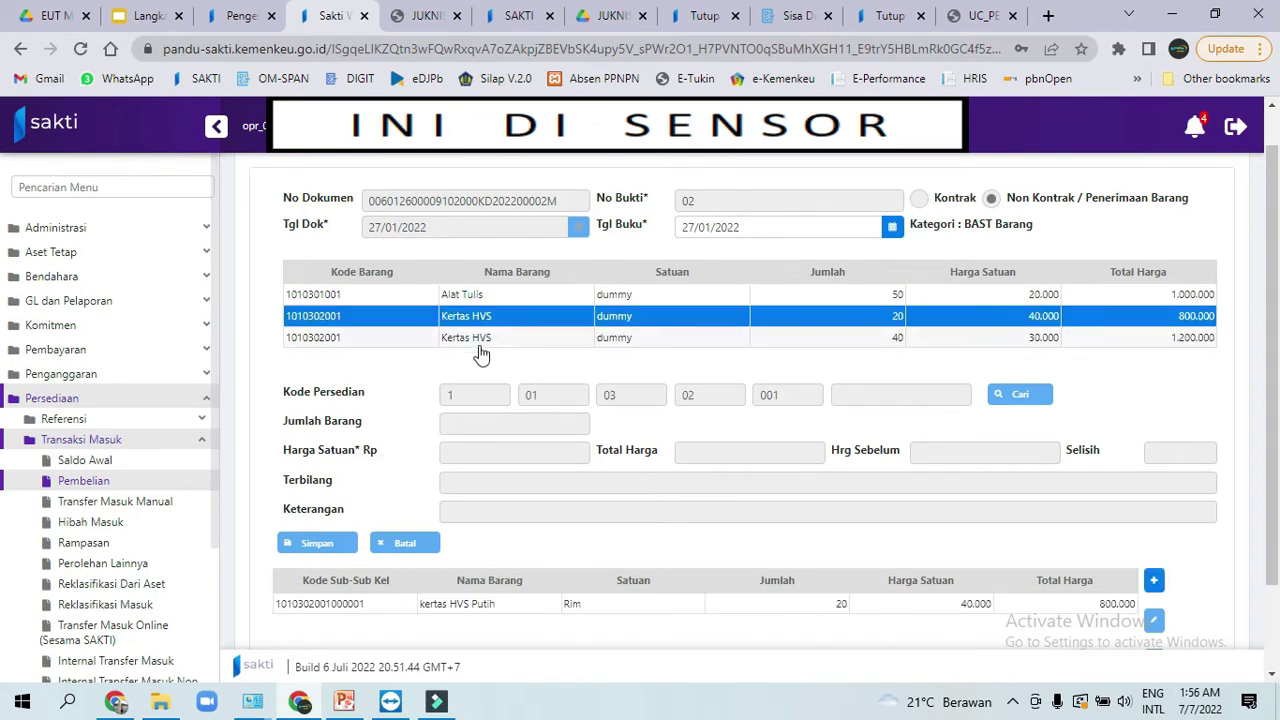
left_click(479, 340)
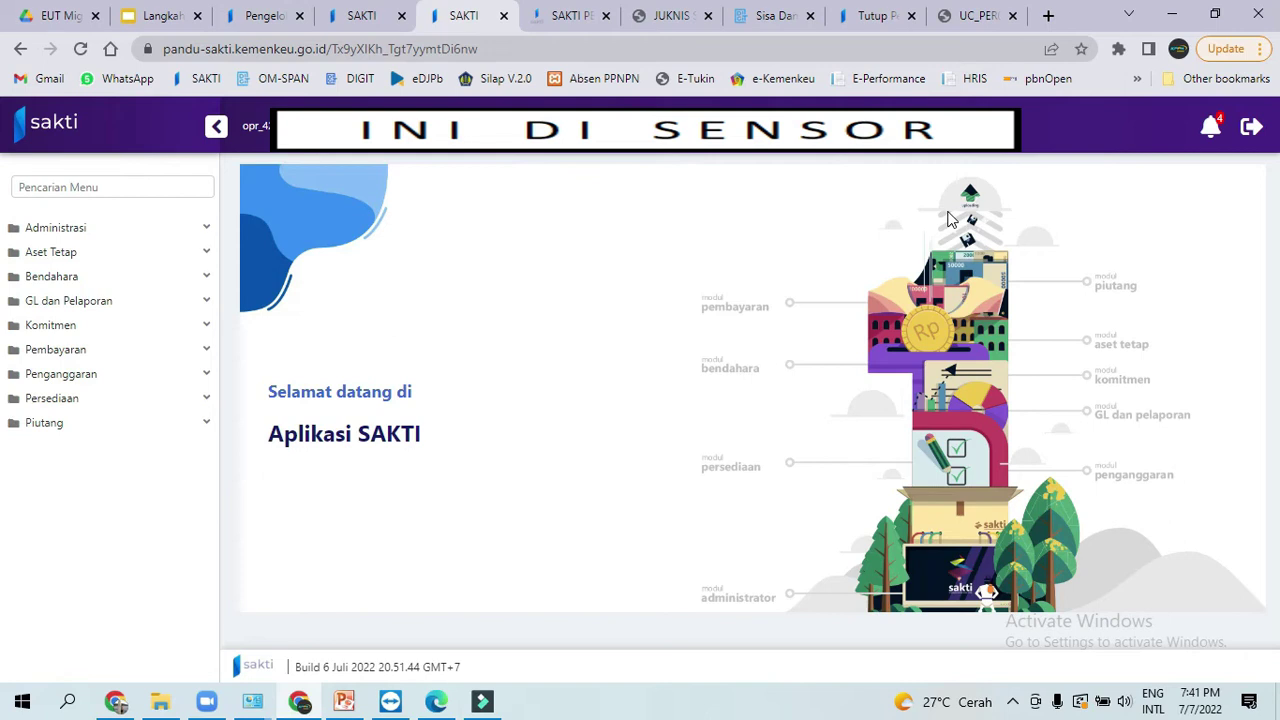
- Read the SAKTI Pelaporan guide on Transfer Masuk Online (Sesama SAKTI), from the menu description through the Validasi rules
left_click(543, 12)
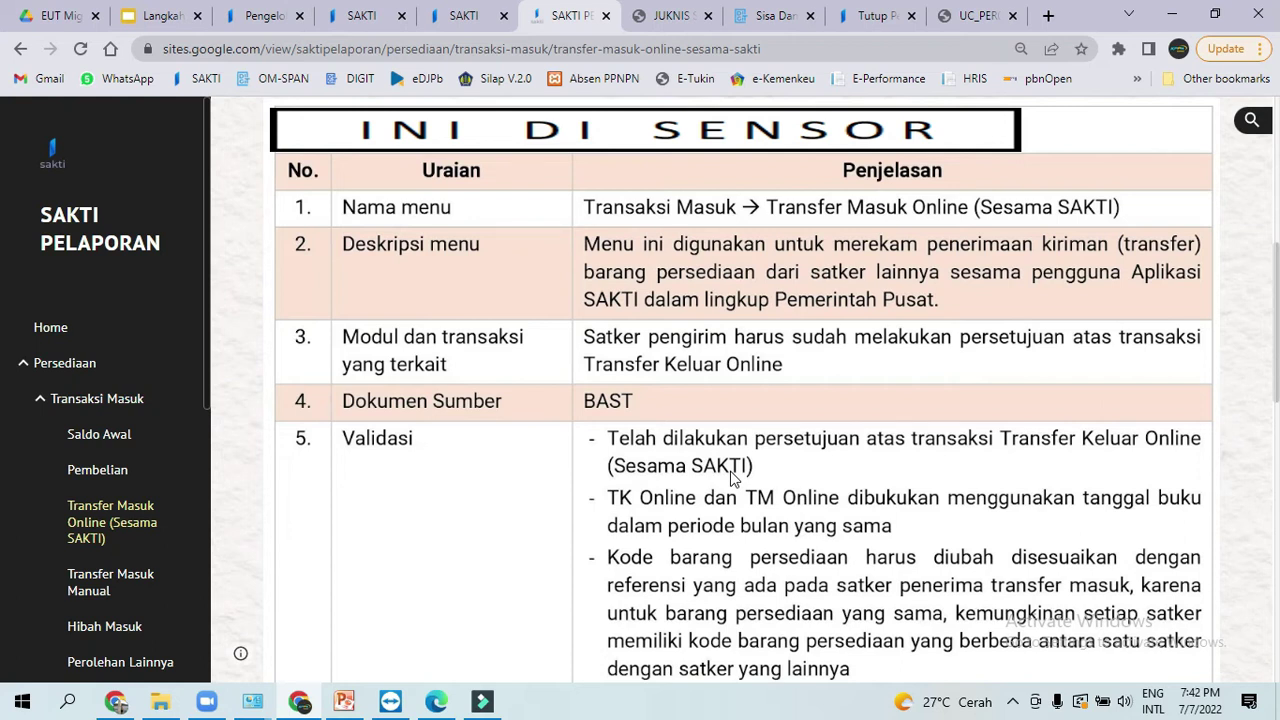
scroll(733, 477, "down", 1)
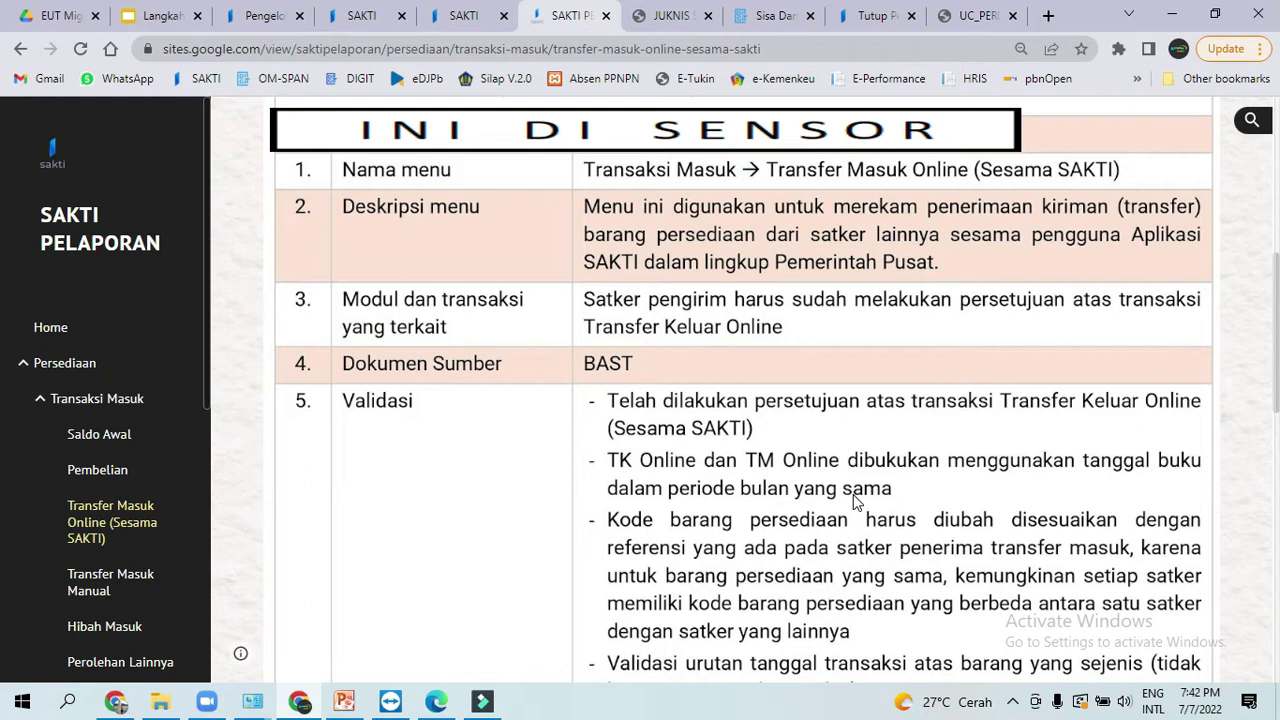
scroll(855, 500, "down", 1)
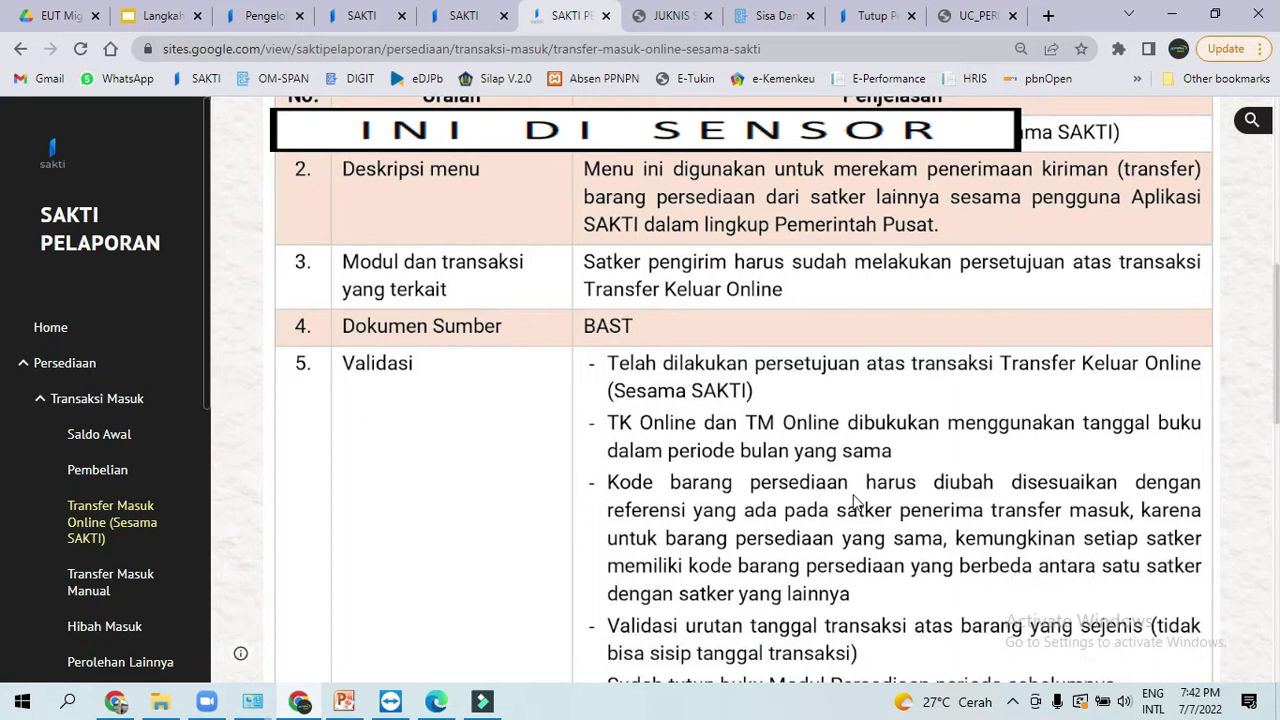
scroll(855, 500, "down", 1)
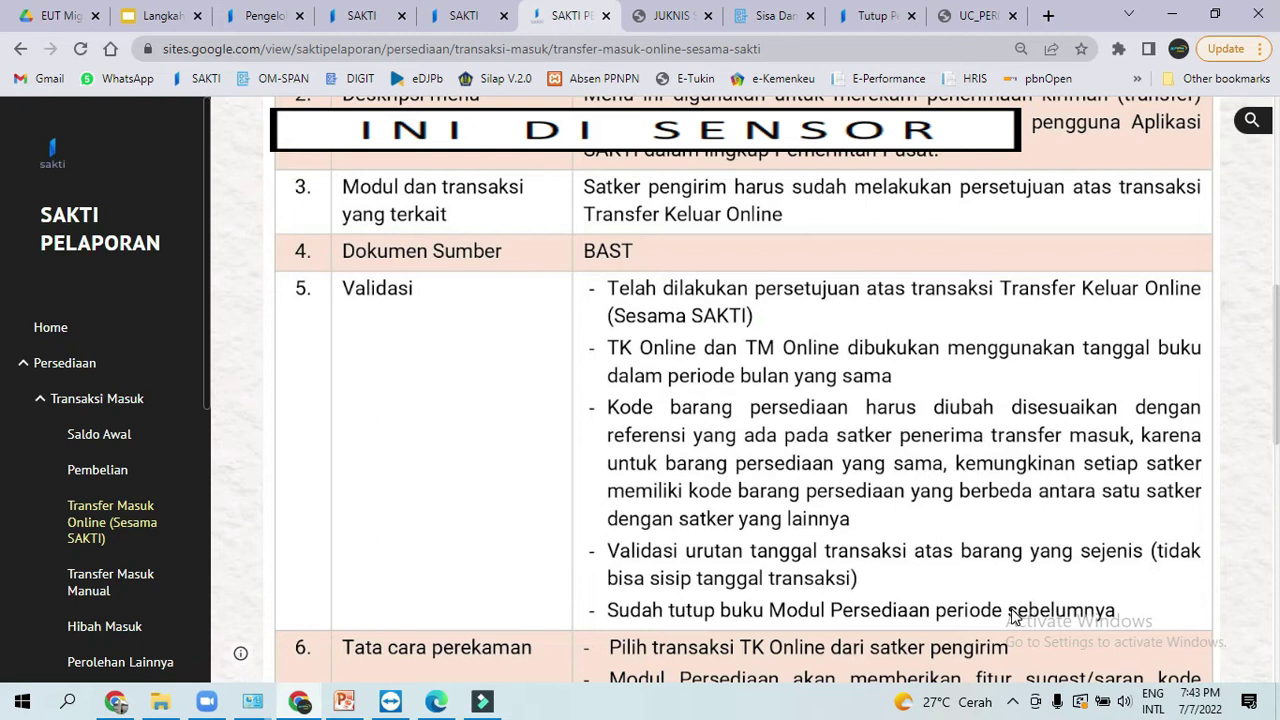
- Return to SAKTI and open the Transfer Masuk Online (Sesama SAKTI) list among the incoming Persediaan transactions
left_click(457, 10)
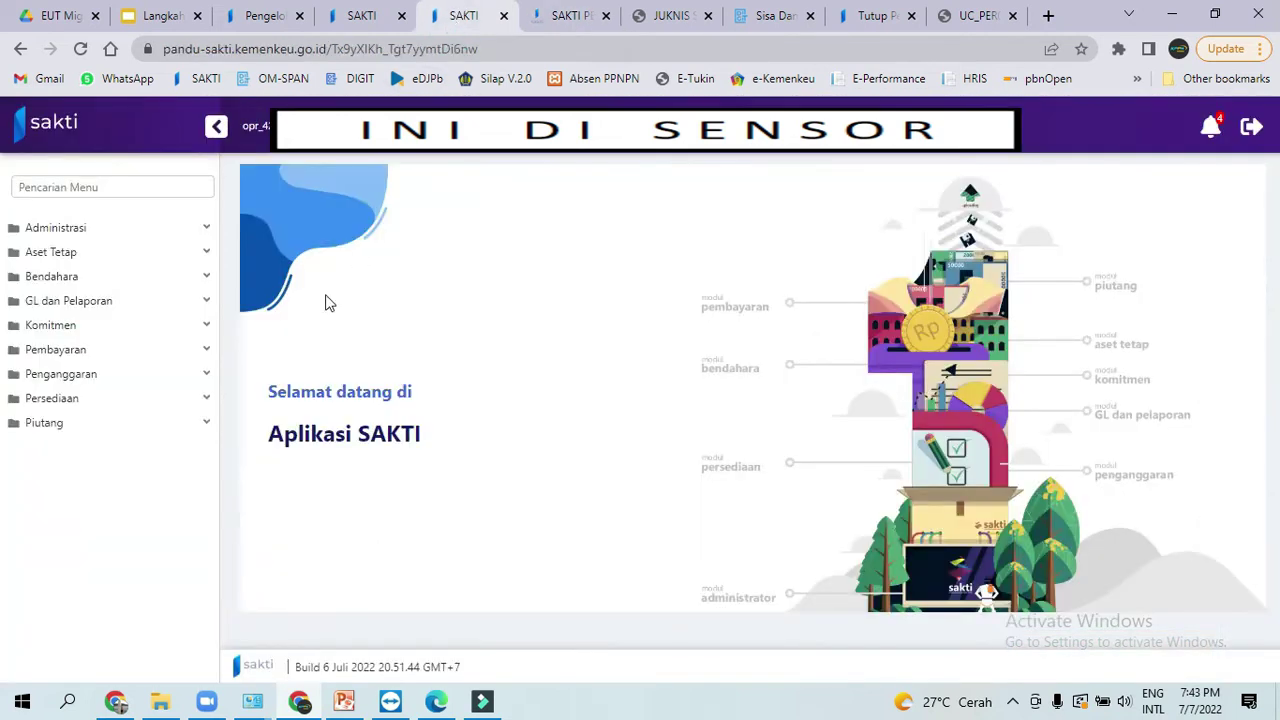
left_click(88, 402)
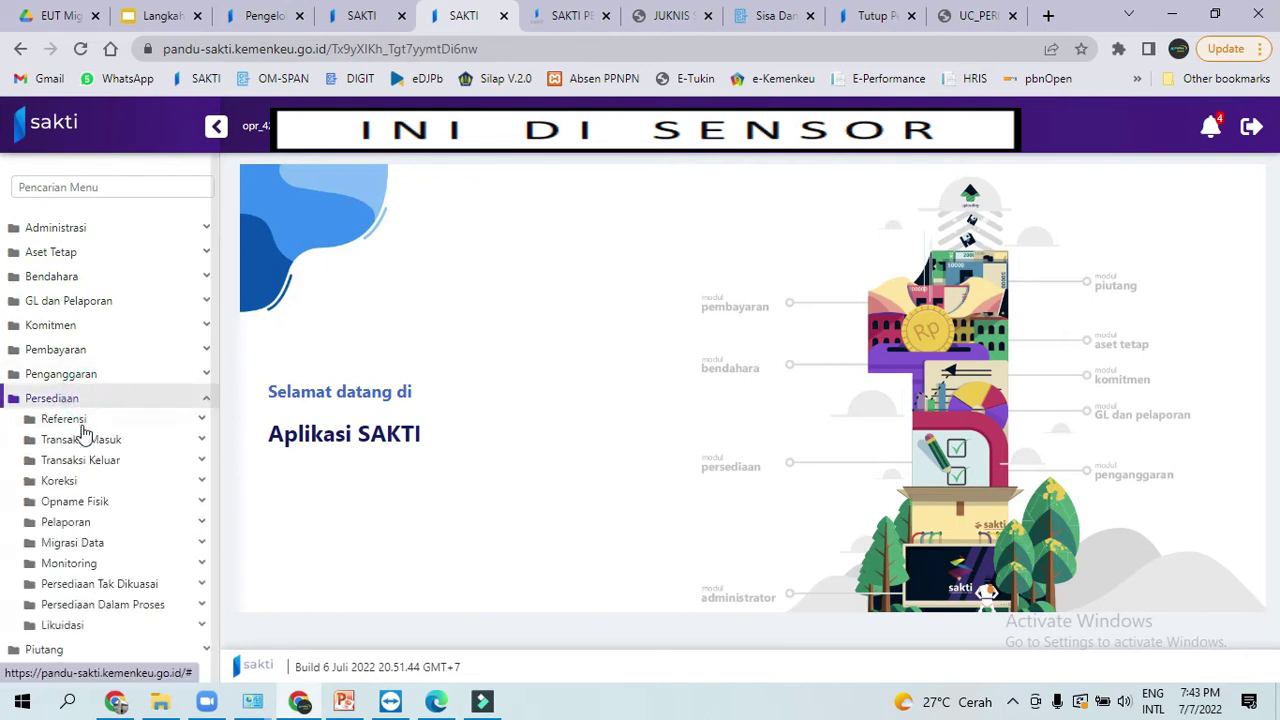
left_click(80, 442)
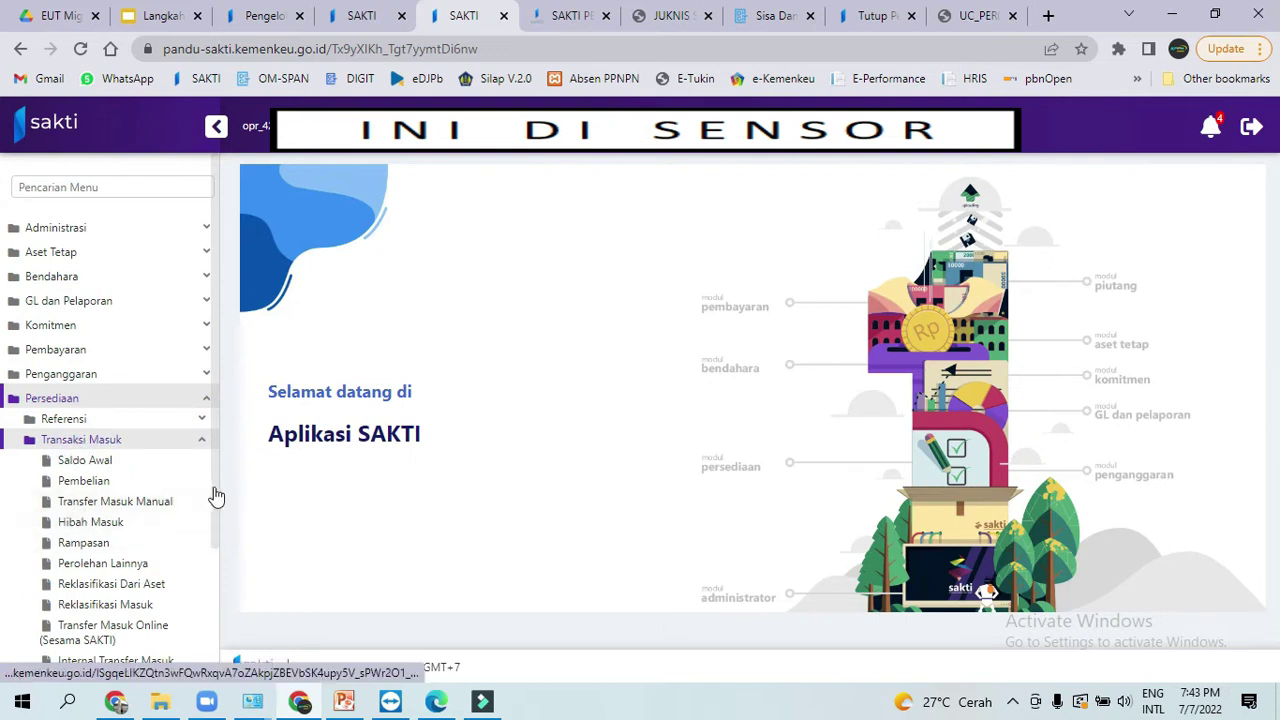
left_click_drag(215, 493, 217, 543)
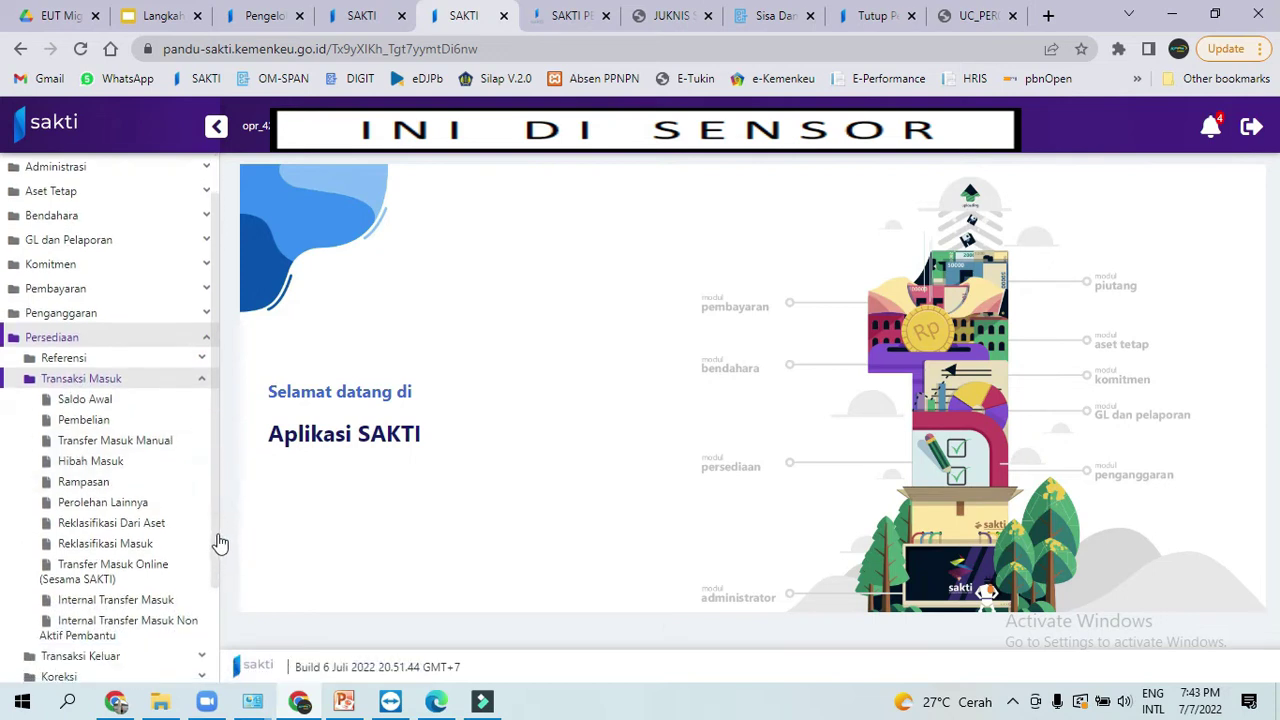
left_click(112, 570)
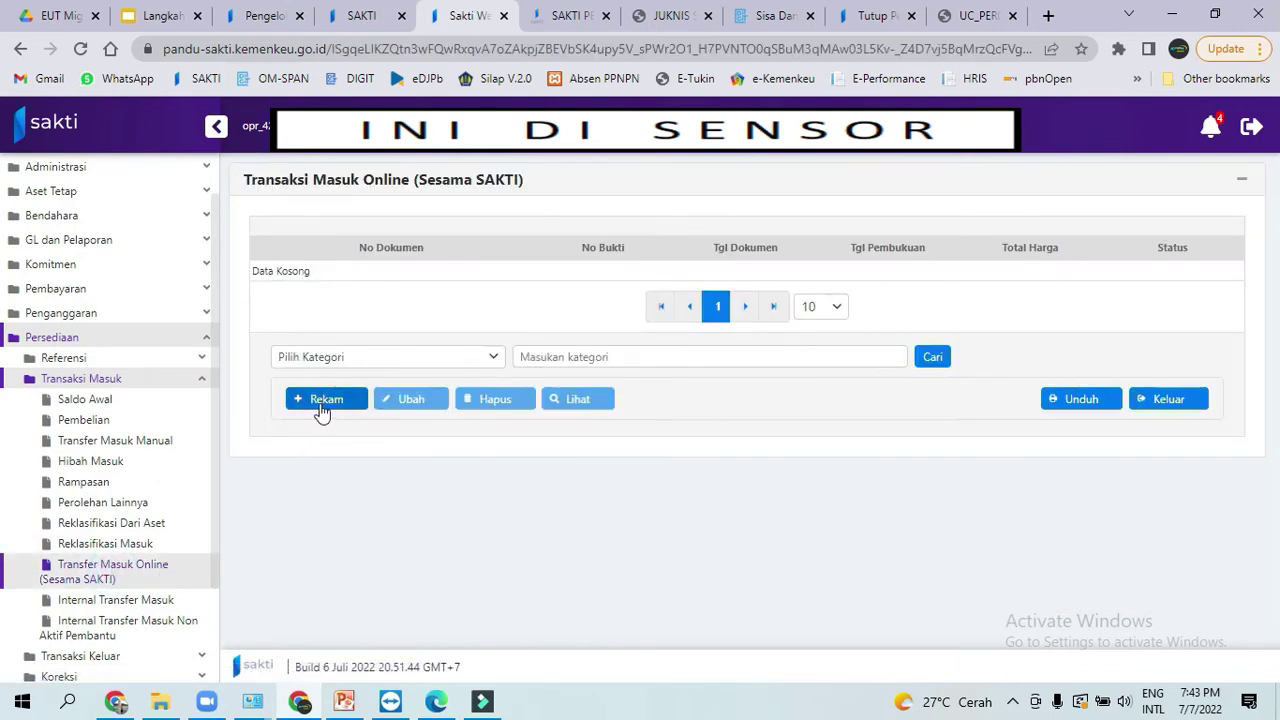
- Record a new online incoming transfer from transferred-out document 01 dated 31-01-2022, with item suggestions based on Kode Barang
left_click(320, 404)
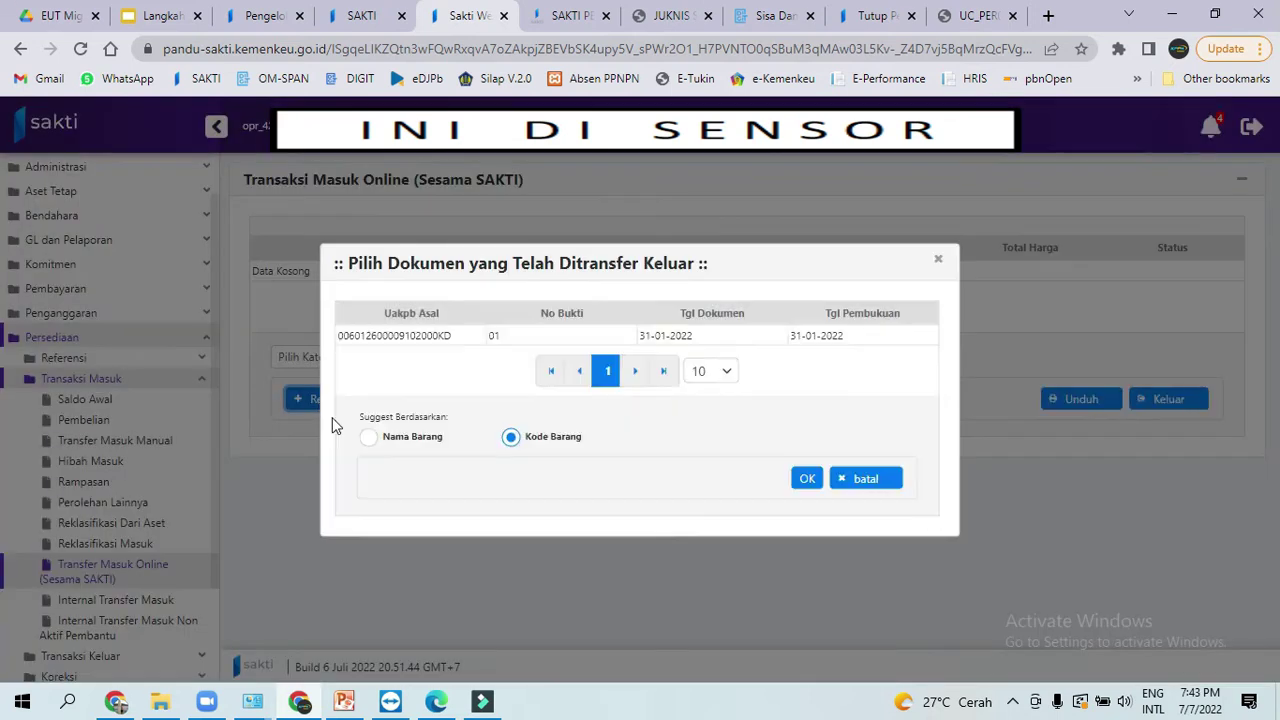
left_click(470, 336)
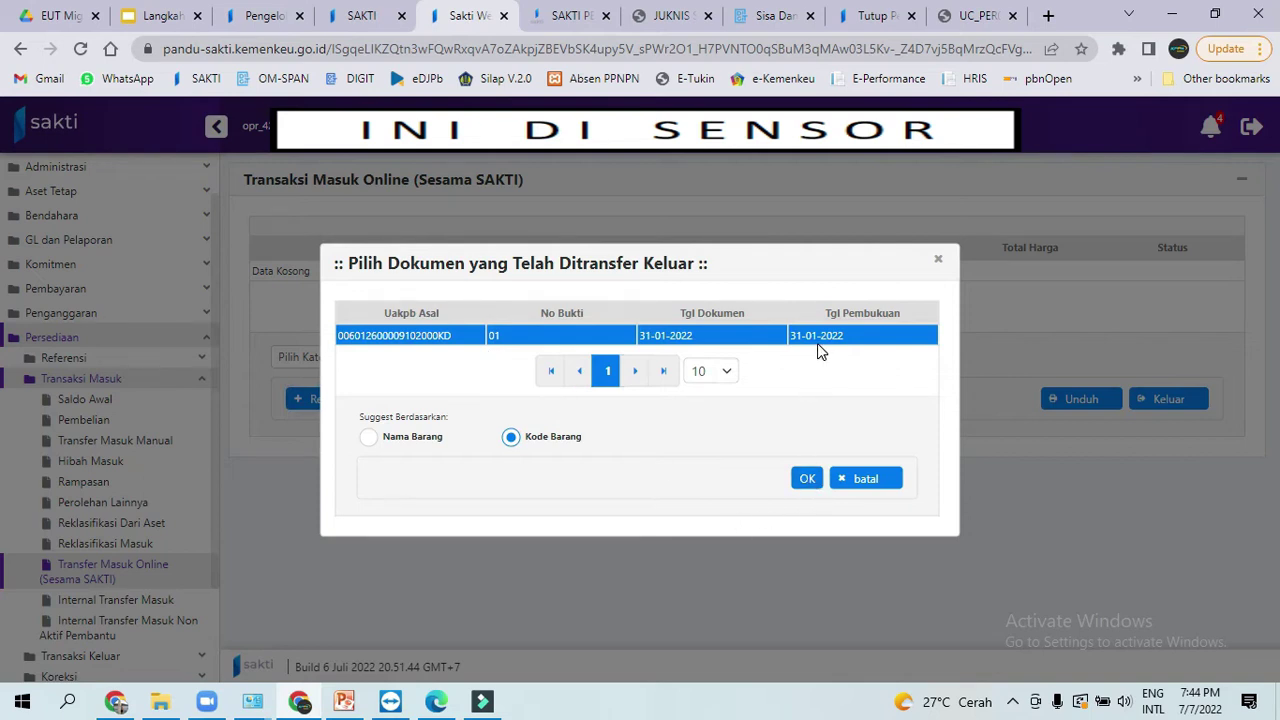
left_click(807, 482)
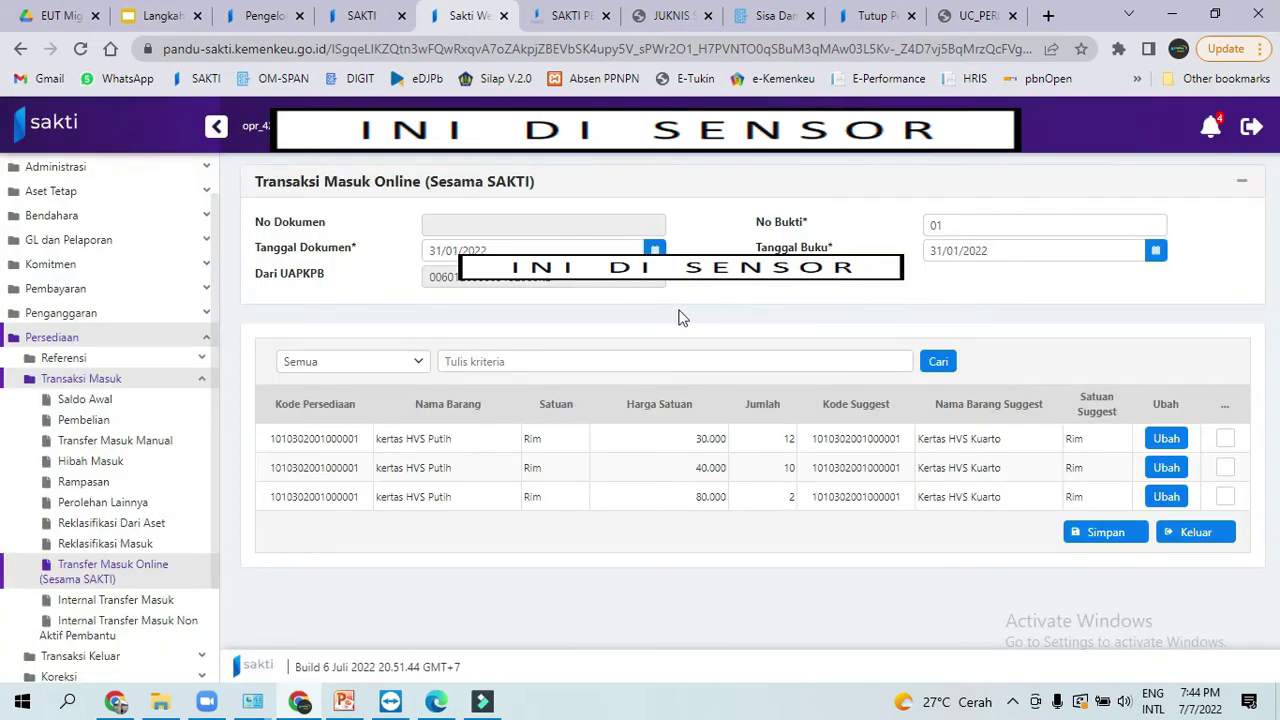
left_click(1164, 442)
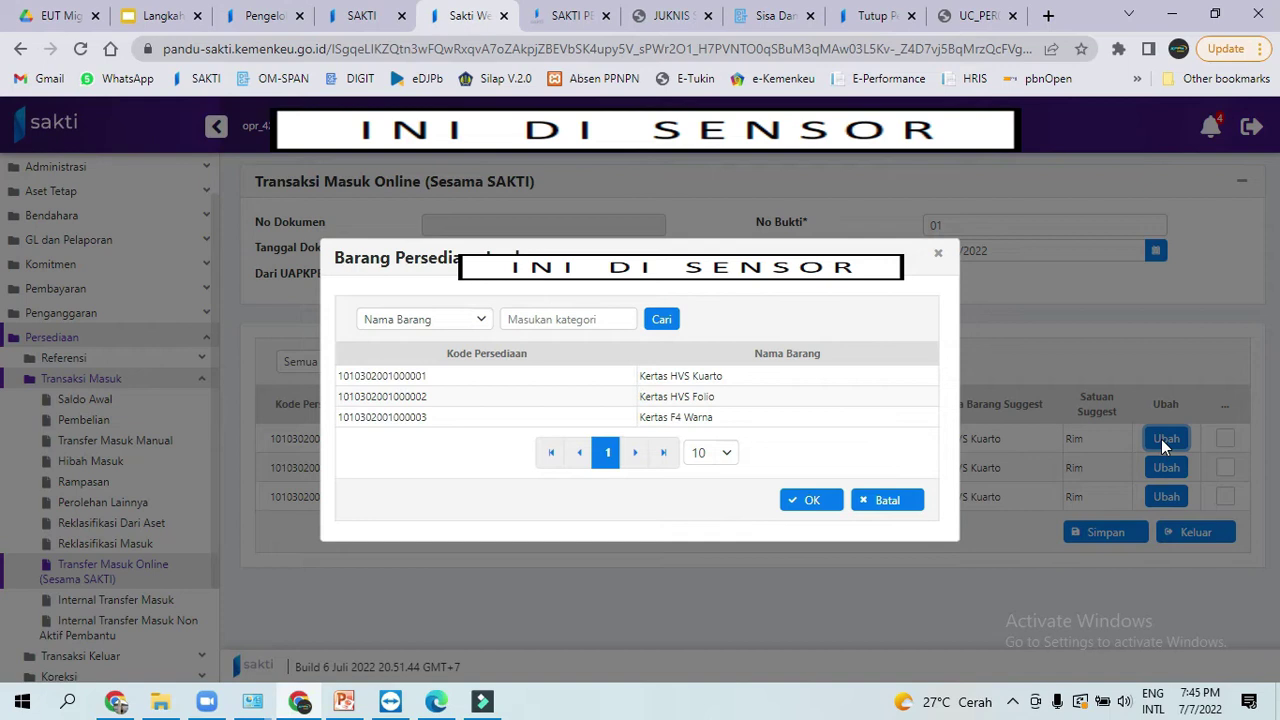
left_click(622, 424)
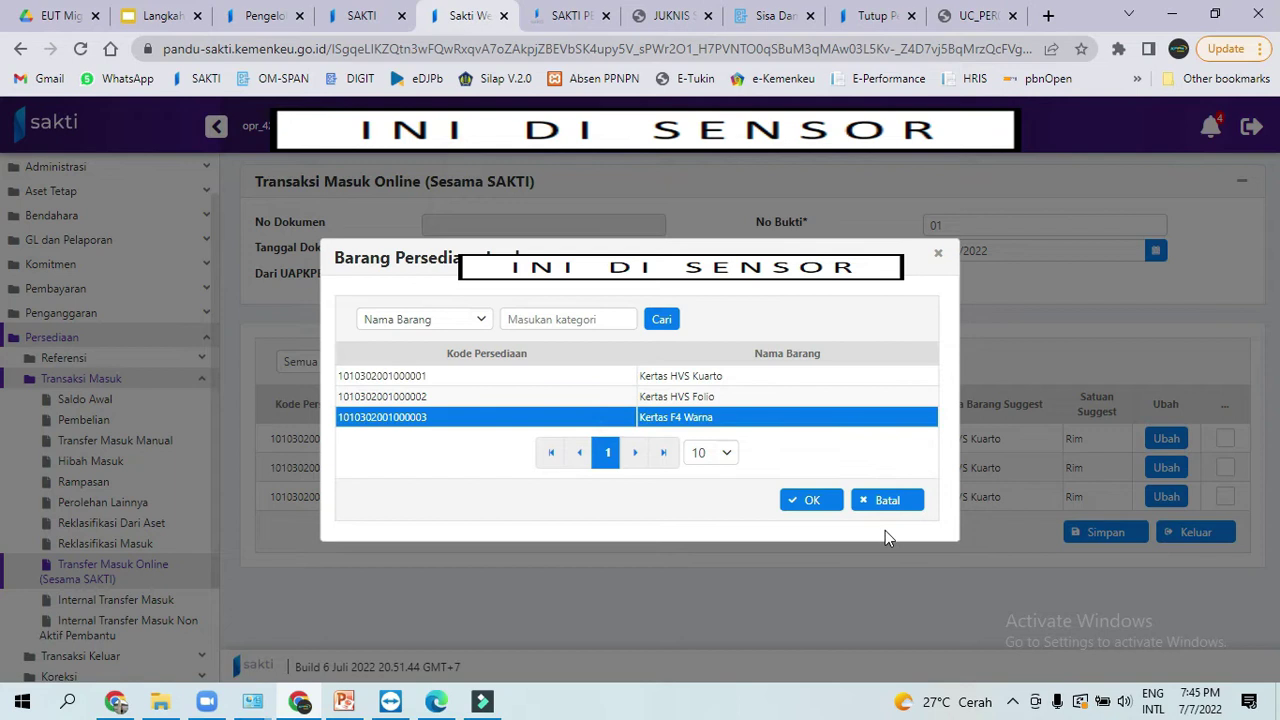
left_click(813, 501)
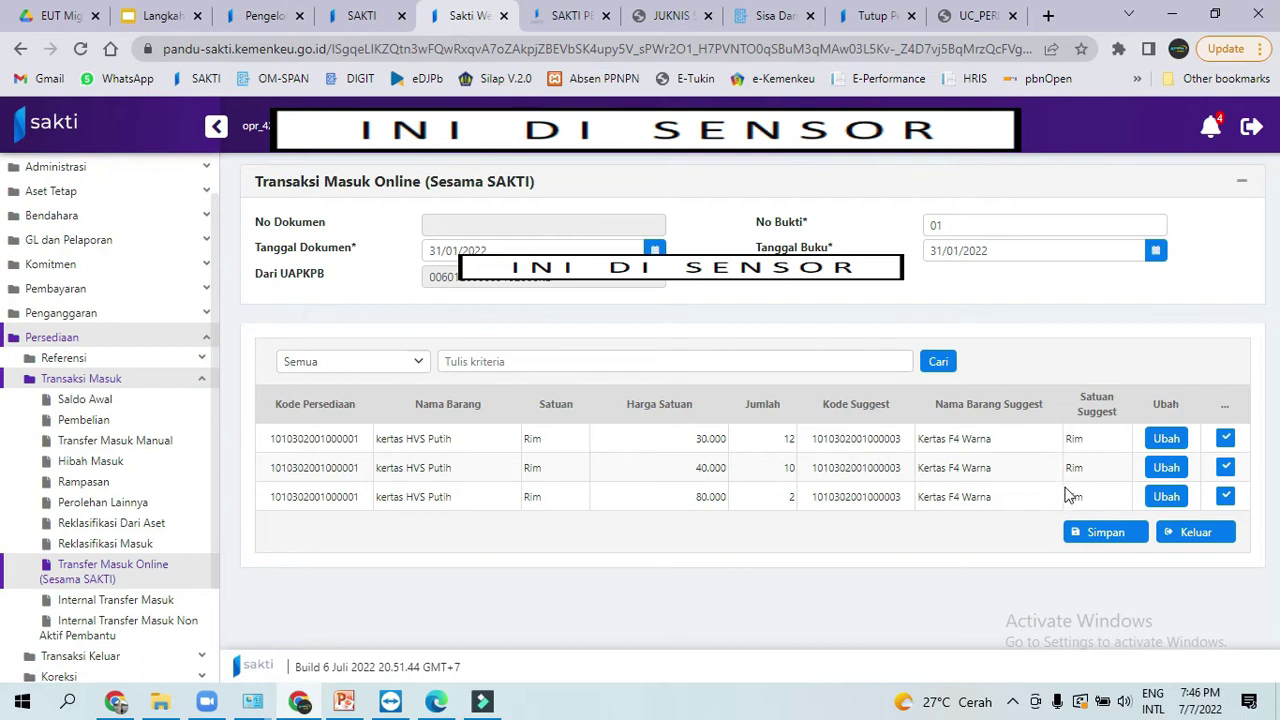
- Save the online incoming transfer, exit to the transaction list and select document 01
left_click(1102, 535)
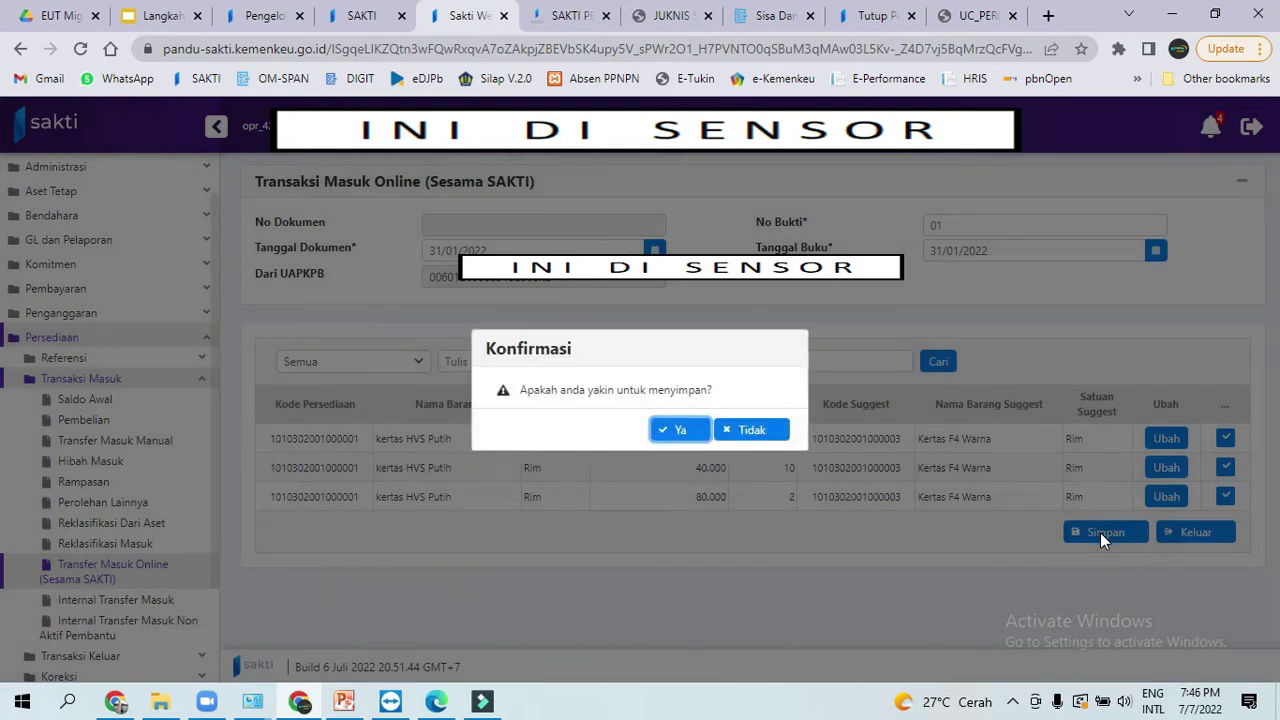
left_click(695, 427)
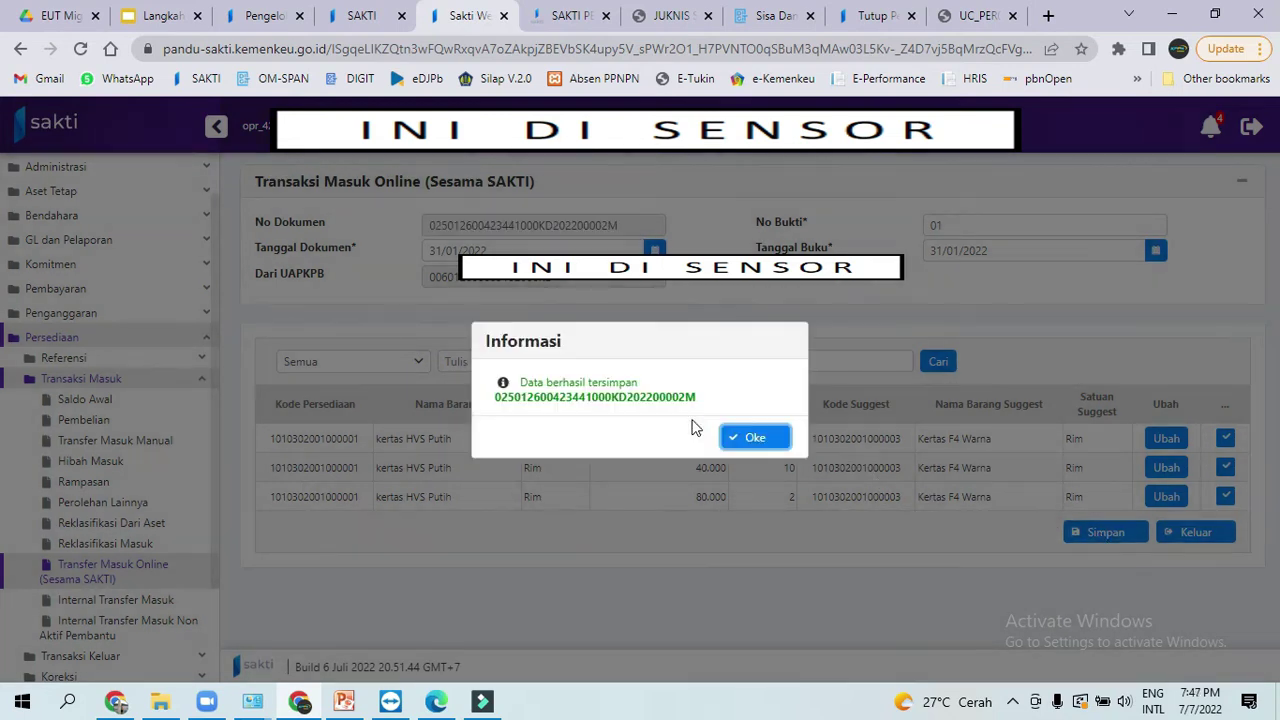
left_click(754, 445)
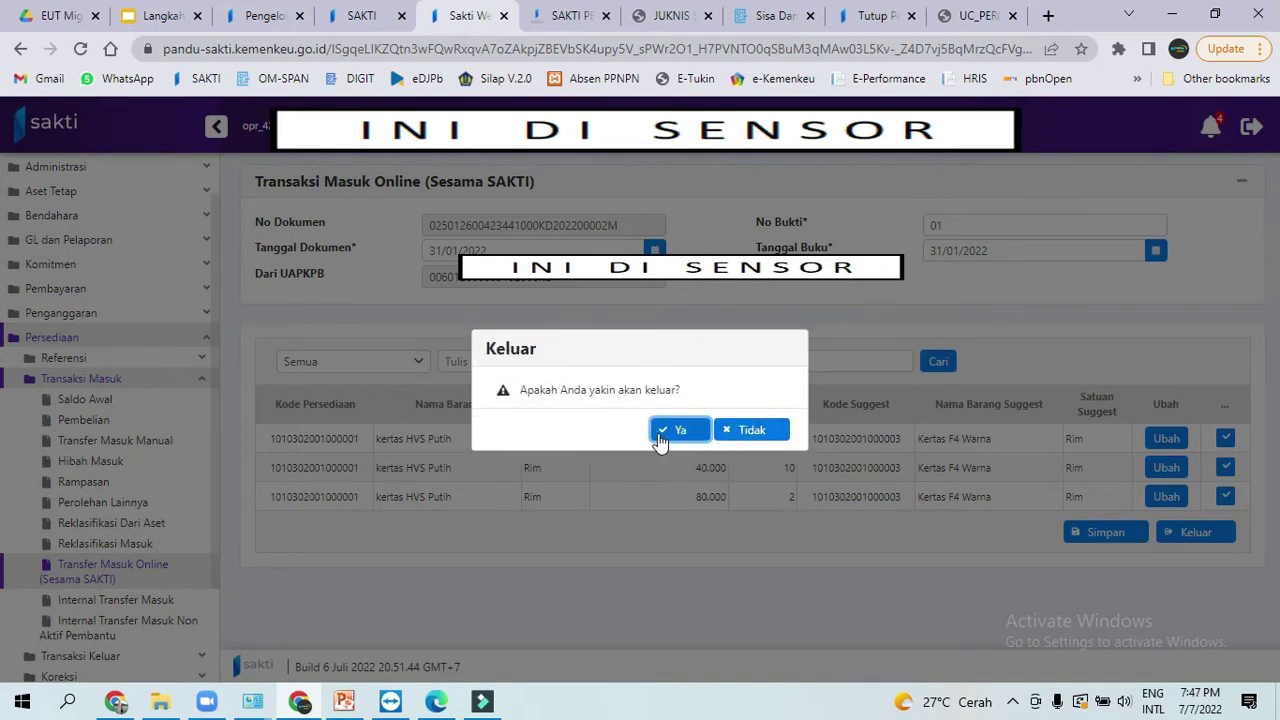
left_click(660, 437)
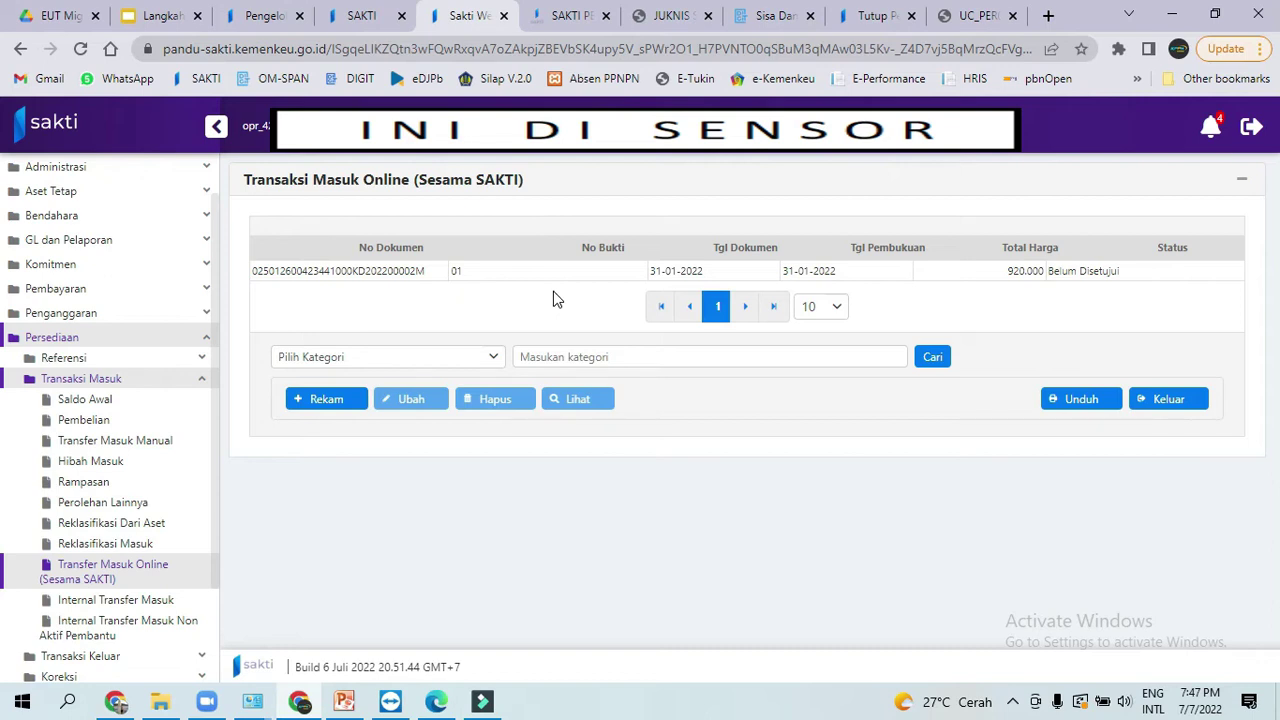
left_click(478, 281)
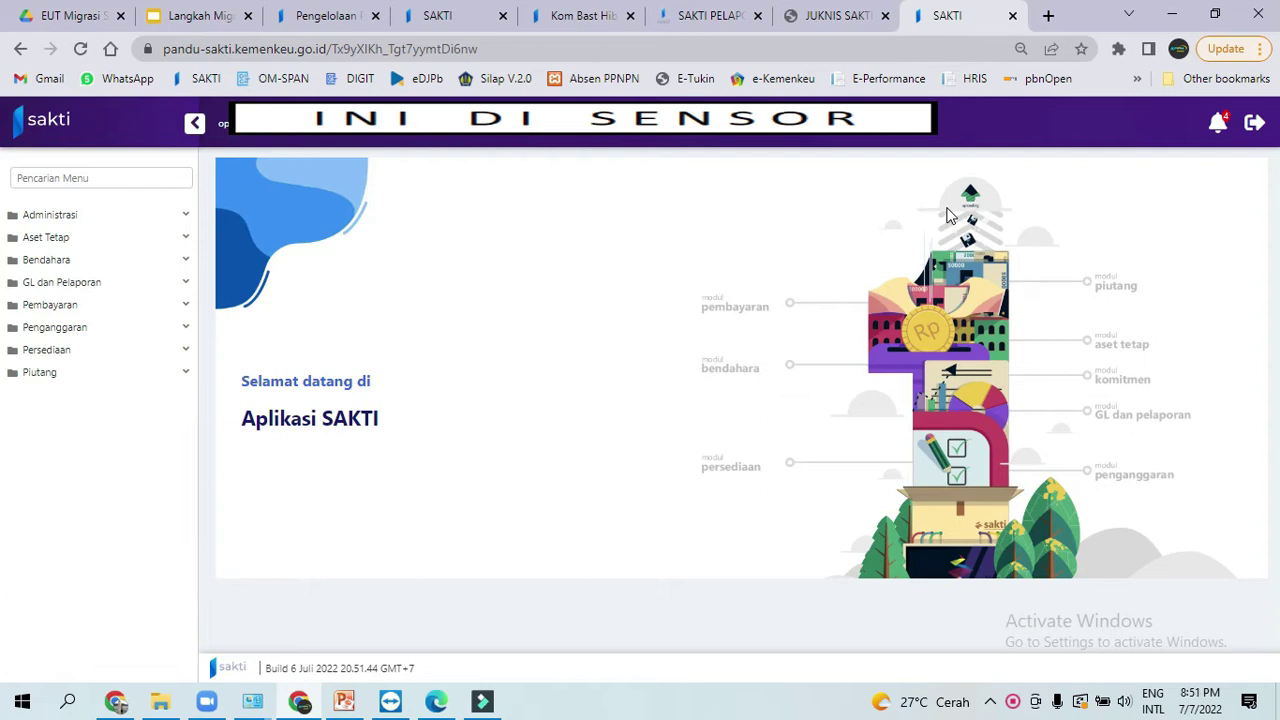
- Consult the Hibah Masuk page of the SAKTI Pelaporan guide, and open the Hibah Masuk transaction list in SAKTI
left_click(724, 12)
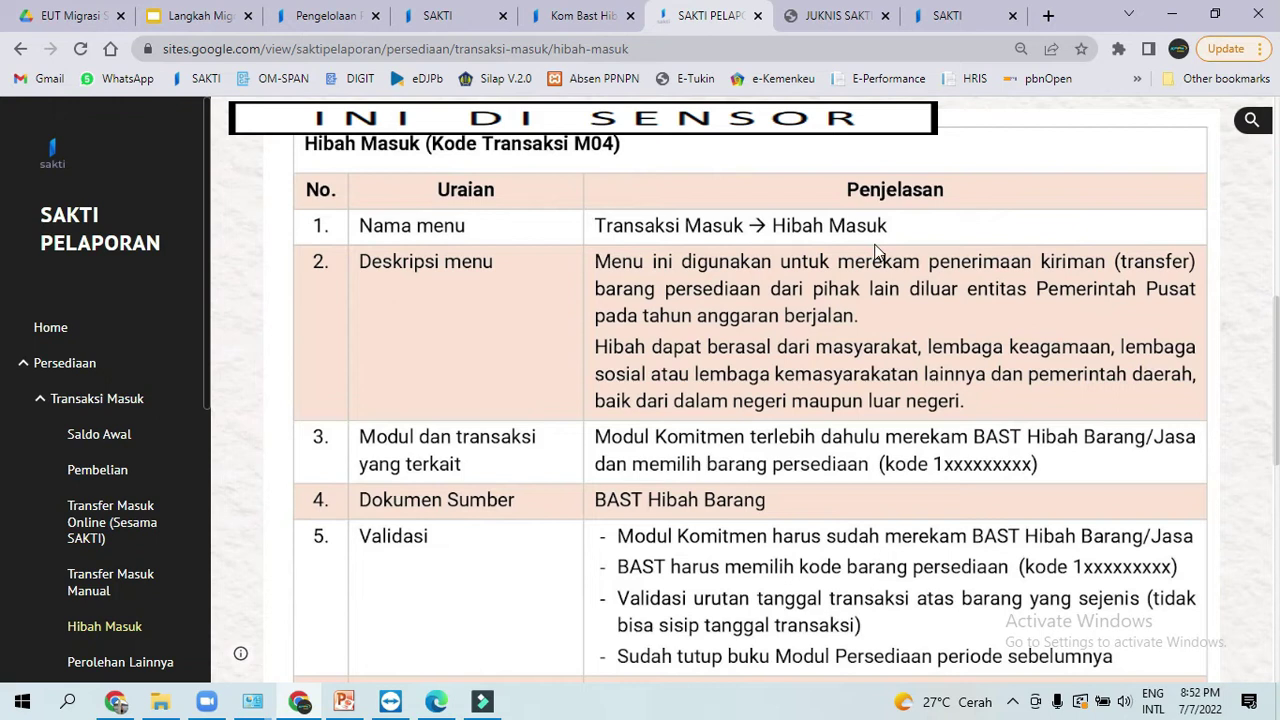
left_click(941, 18)
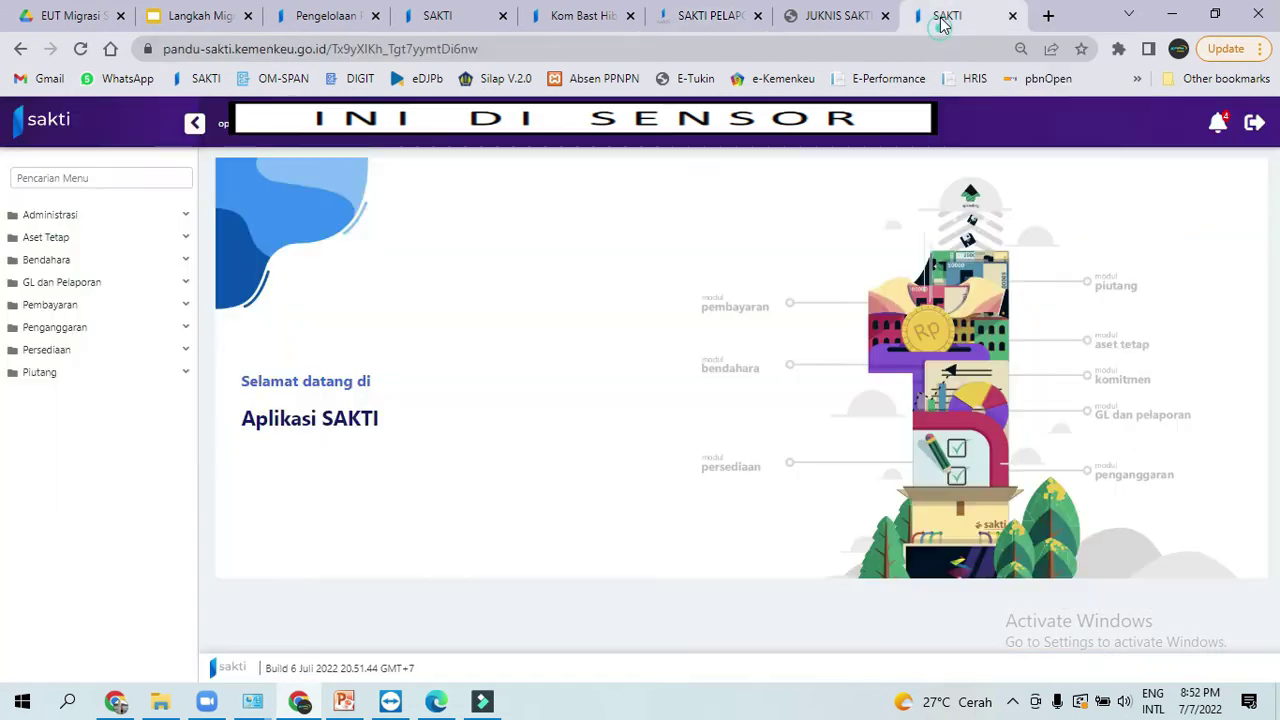
left_click(126, 355)
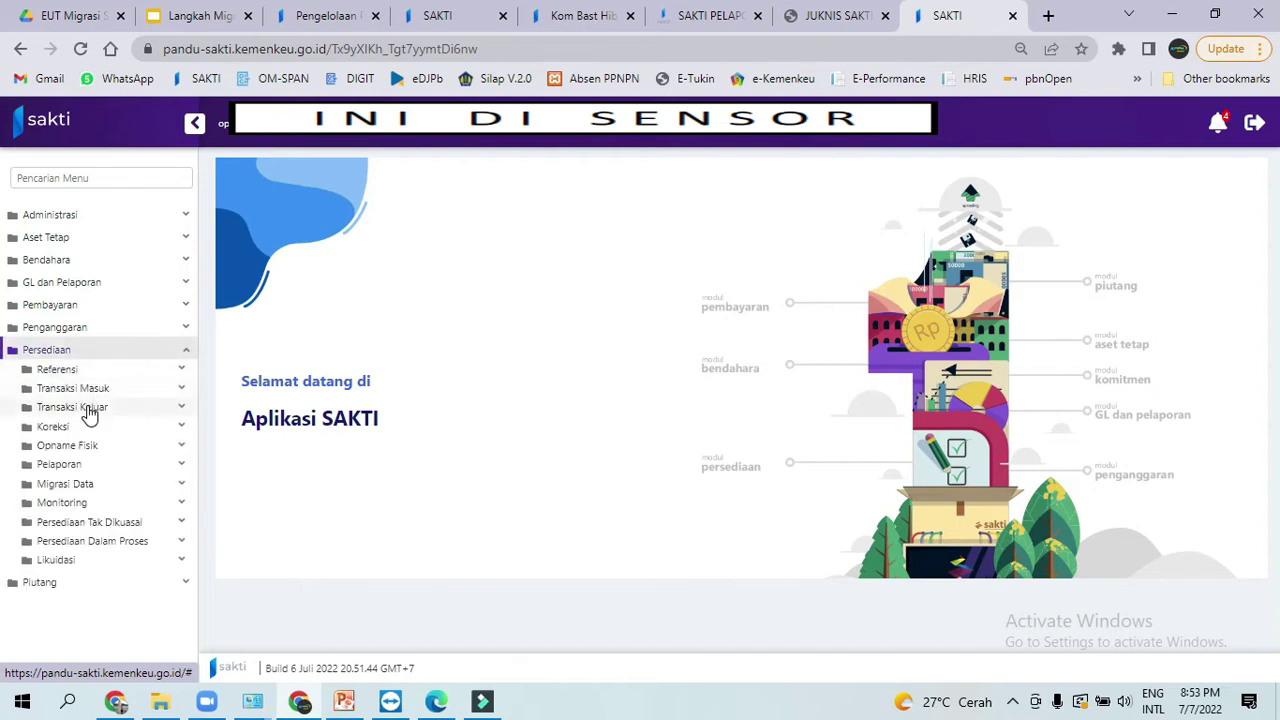
left_click(94, 394)
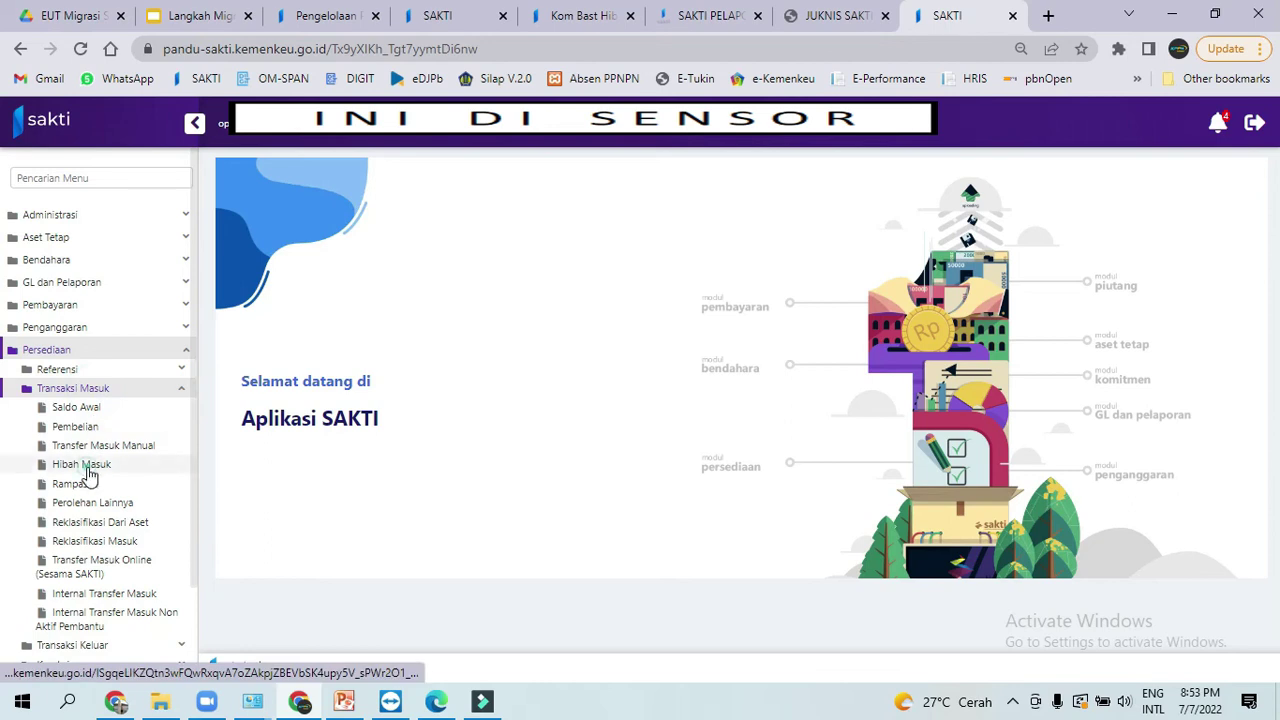
left_click(84, 465)
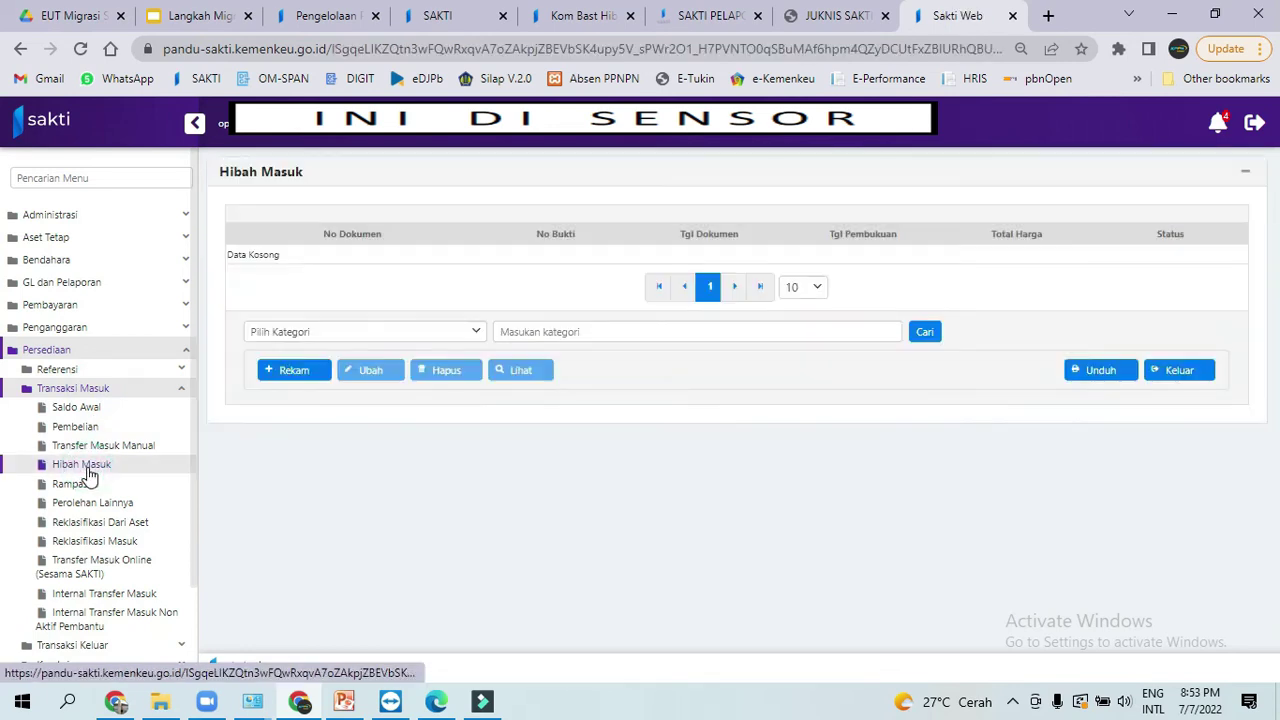
- Record a new Hibah Masuk document based on the HANDOVER DELIVERY CERTIFICATE BAST dated May 10 2022
left_click(289, 377)
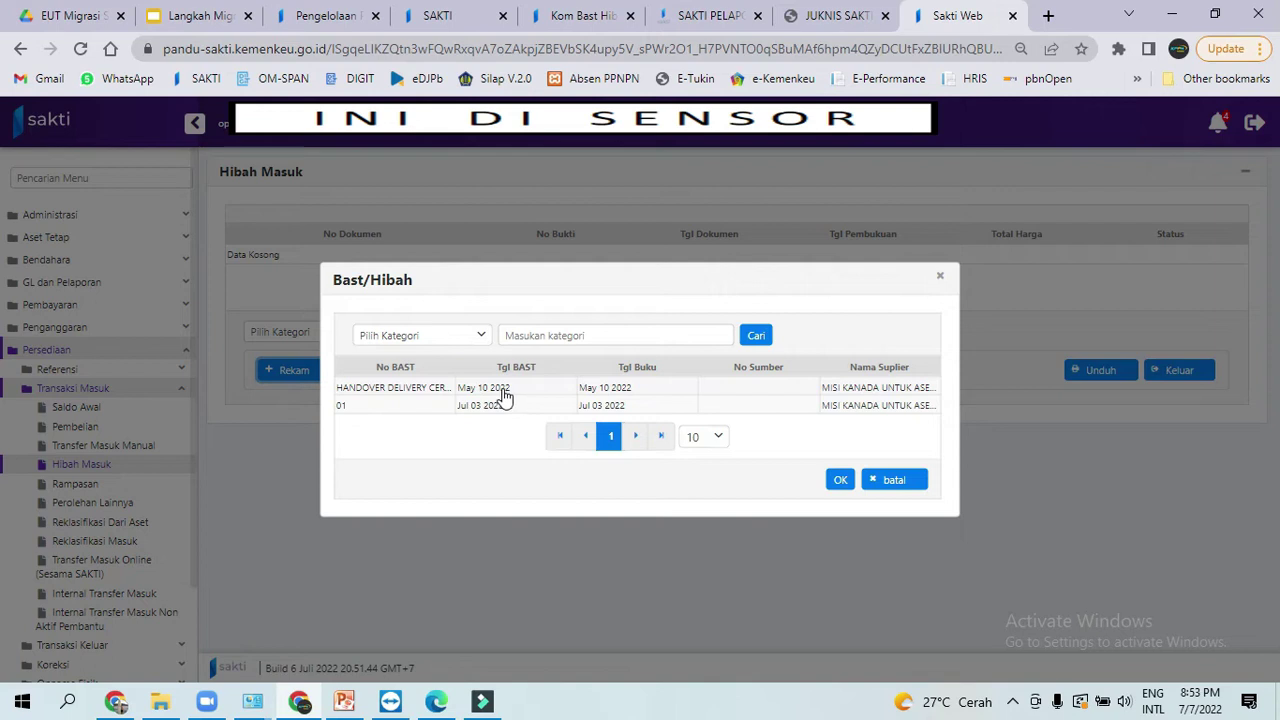
left_click(504, 394)
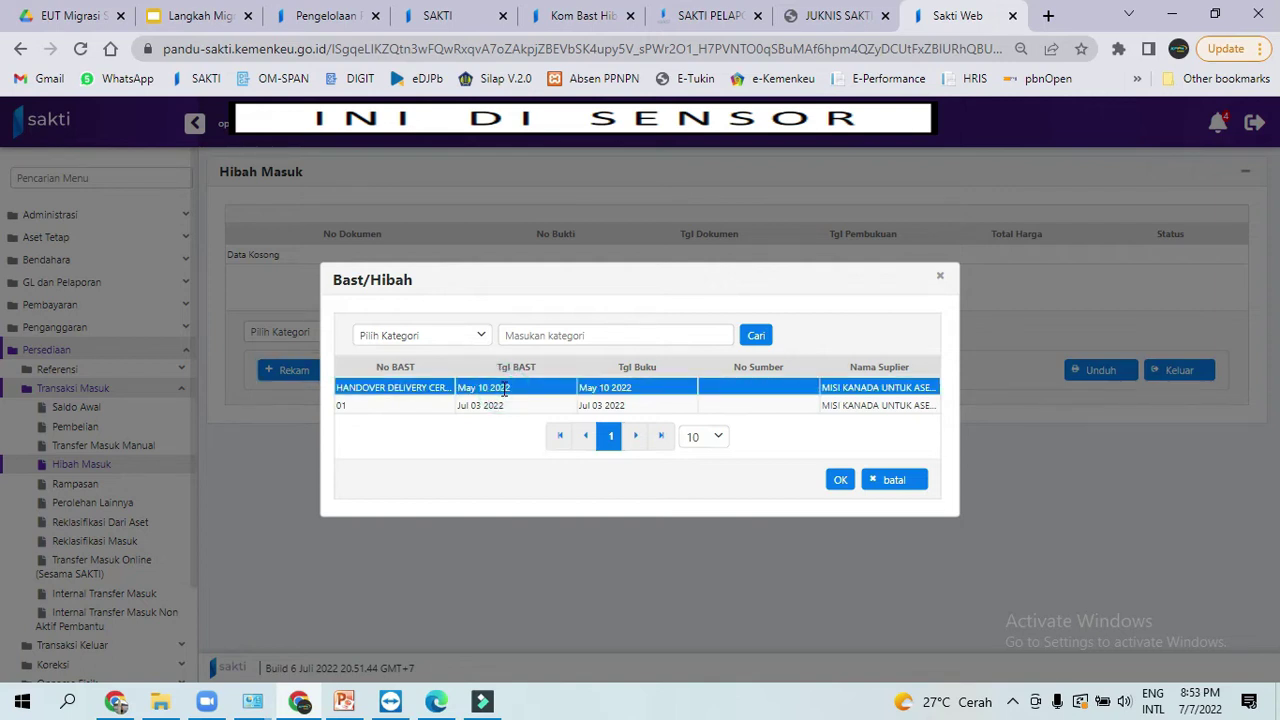
left_click(838, 481)
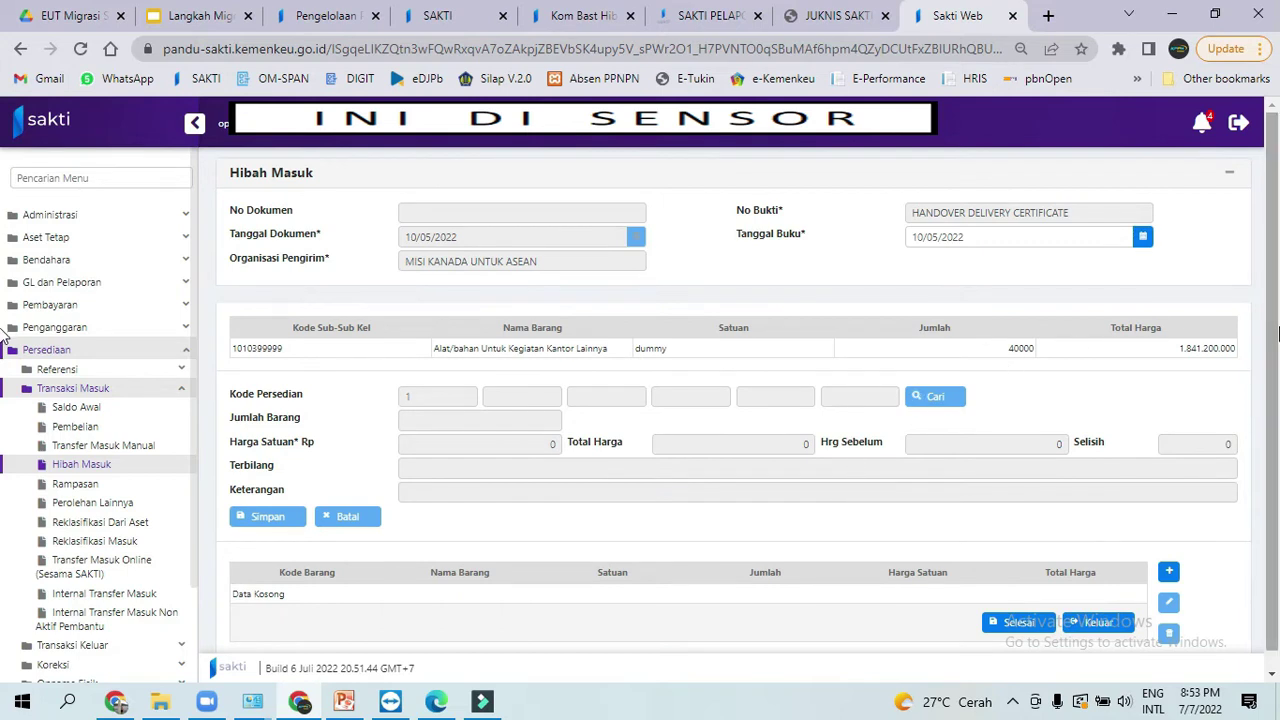
scroll(1277, 330, "down", 1)
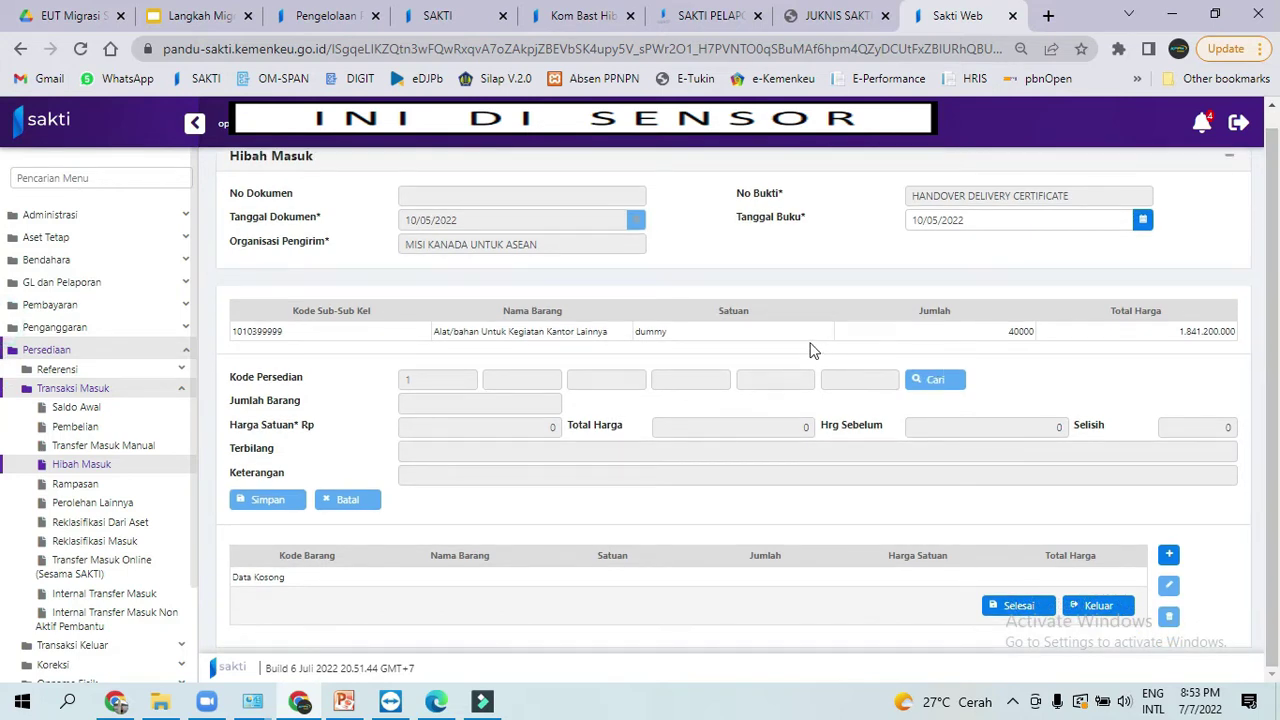
left_click(652, 336)
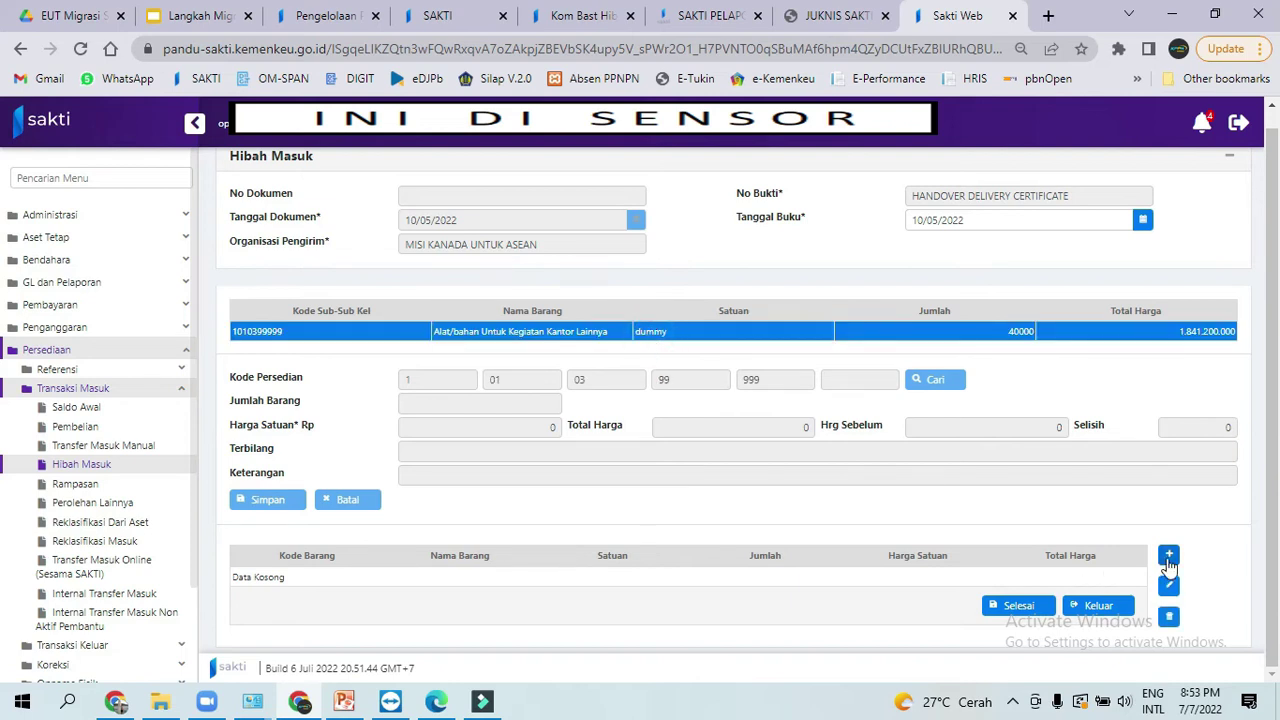
left_click(1168, 558)
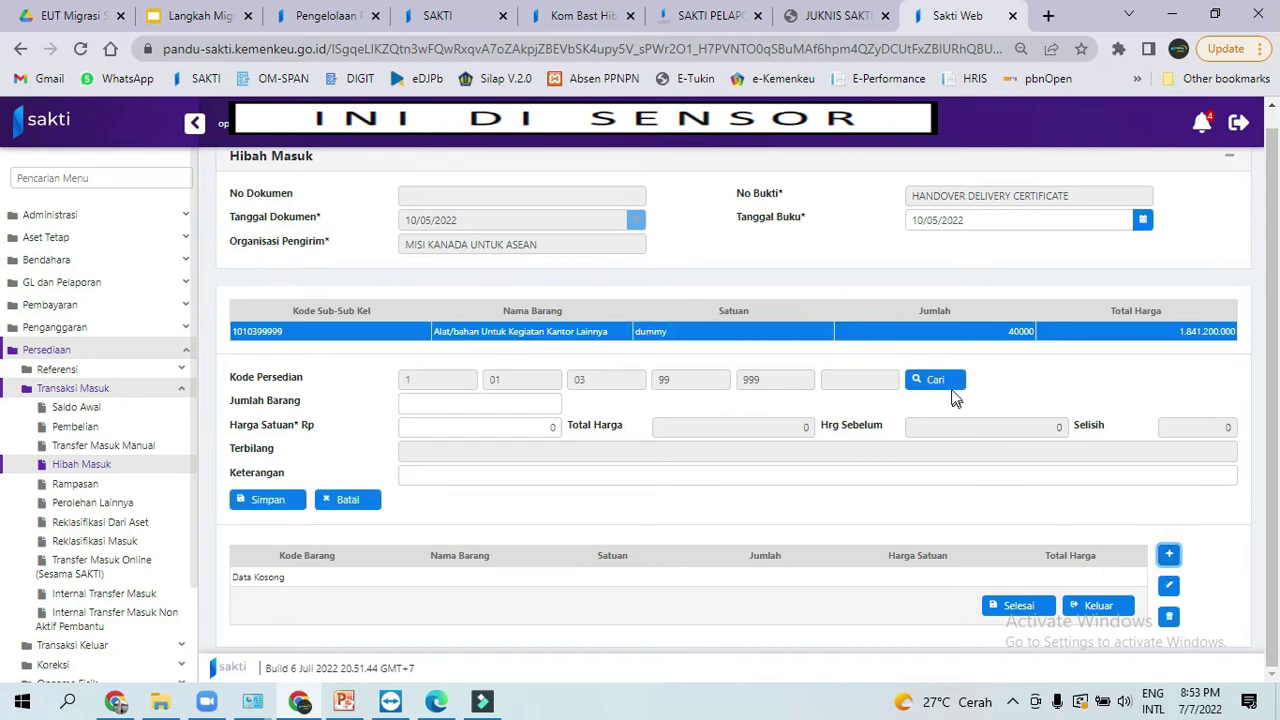
left_click(936, 380)
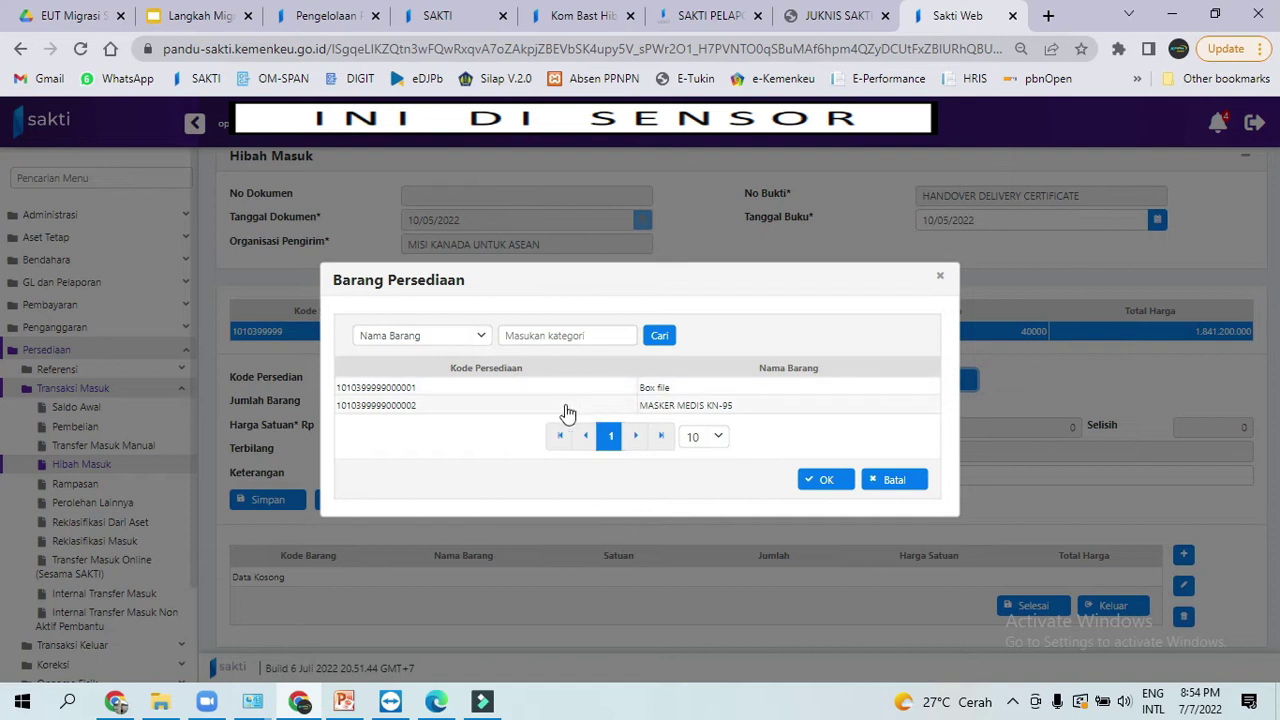
left_click(476, 407)
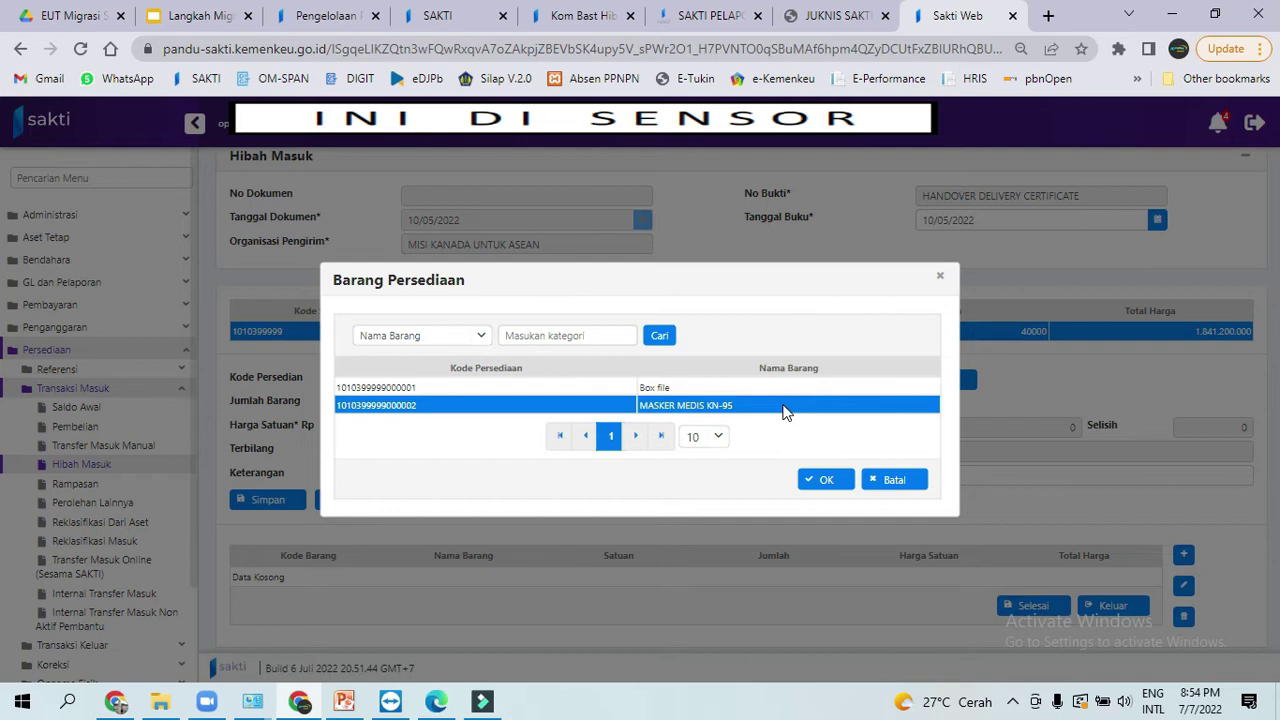
left_click(809, 484)
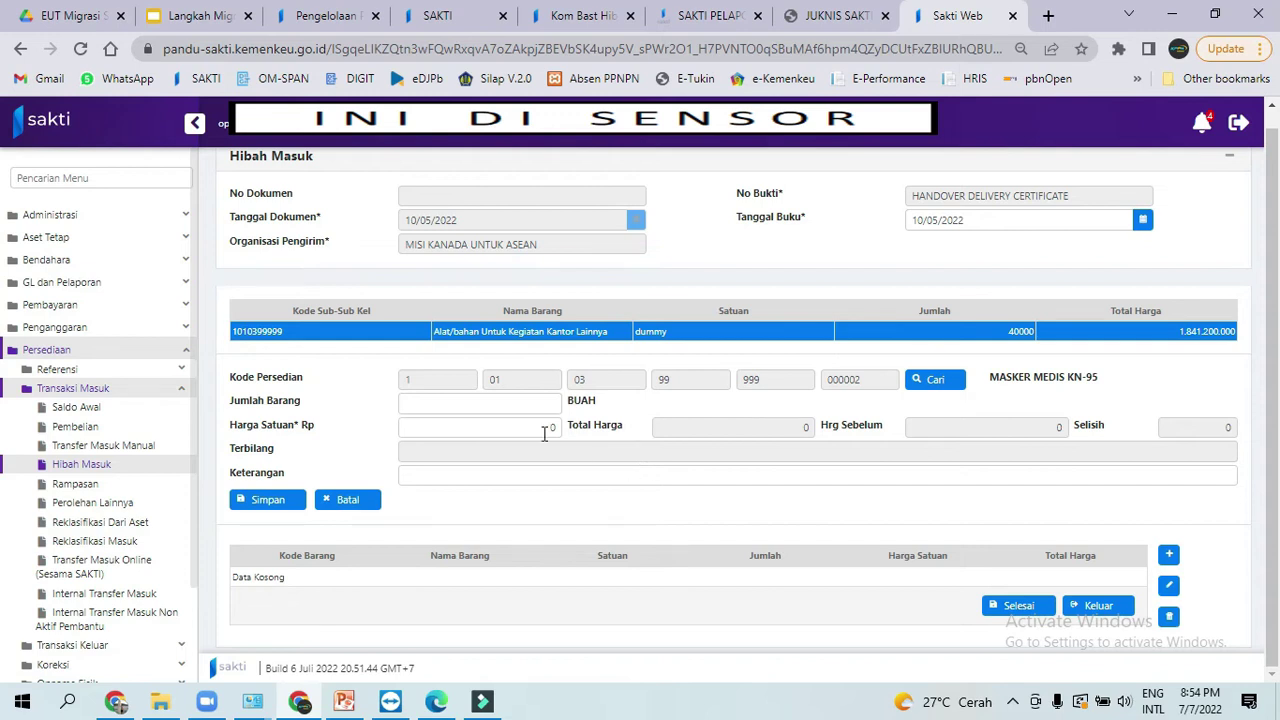
- Enter quantity 40000, unit price 46.030 and the note "hibah barang" for the masks, and save the detail row
left_click(508, 403)
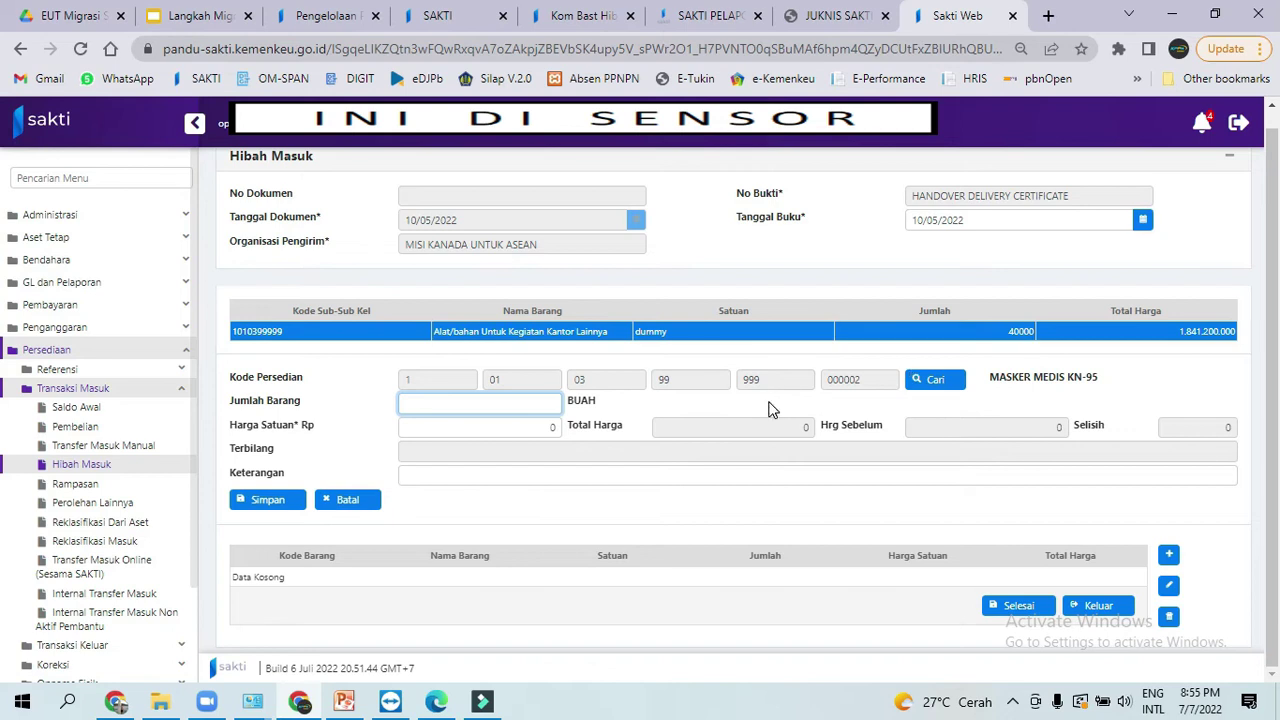
type("40000")
key("Tab")
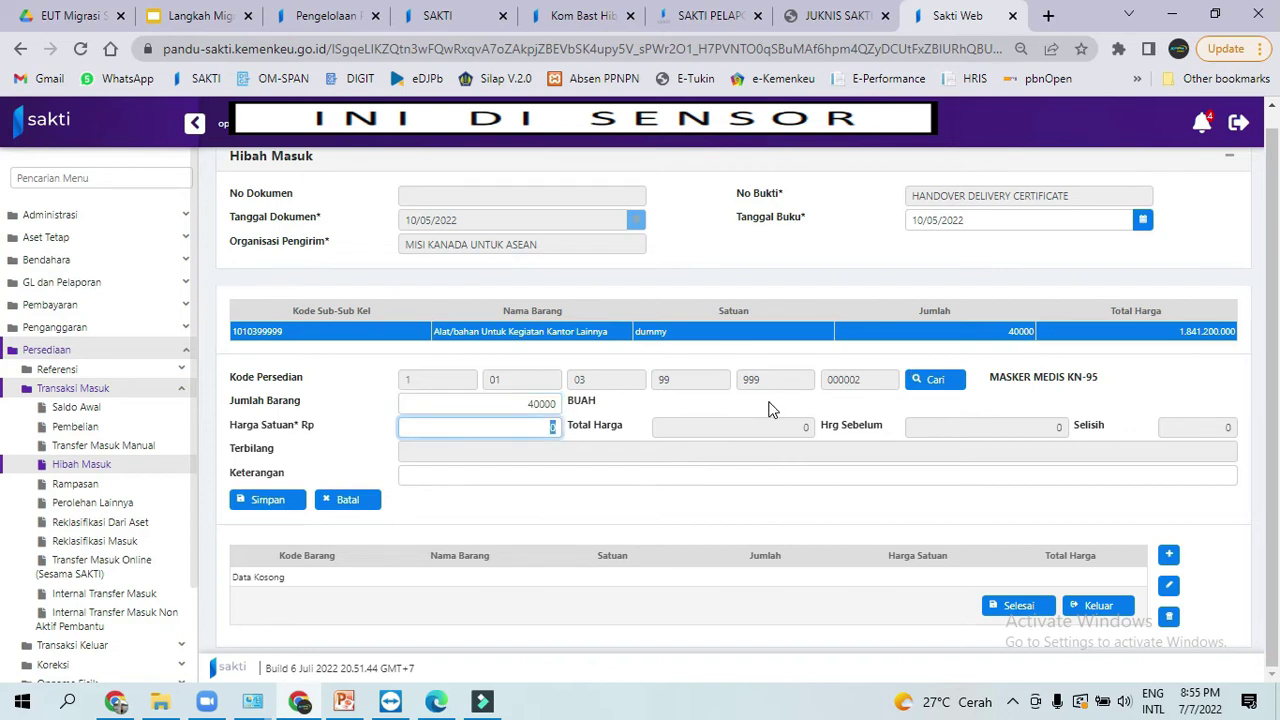
type("46.030")
key("Tab")
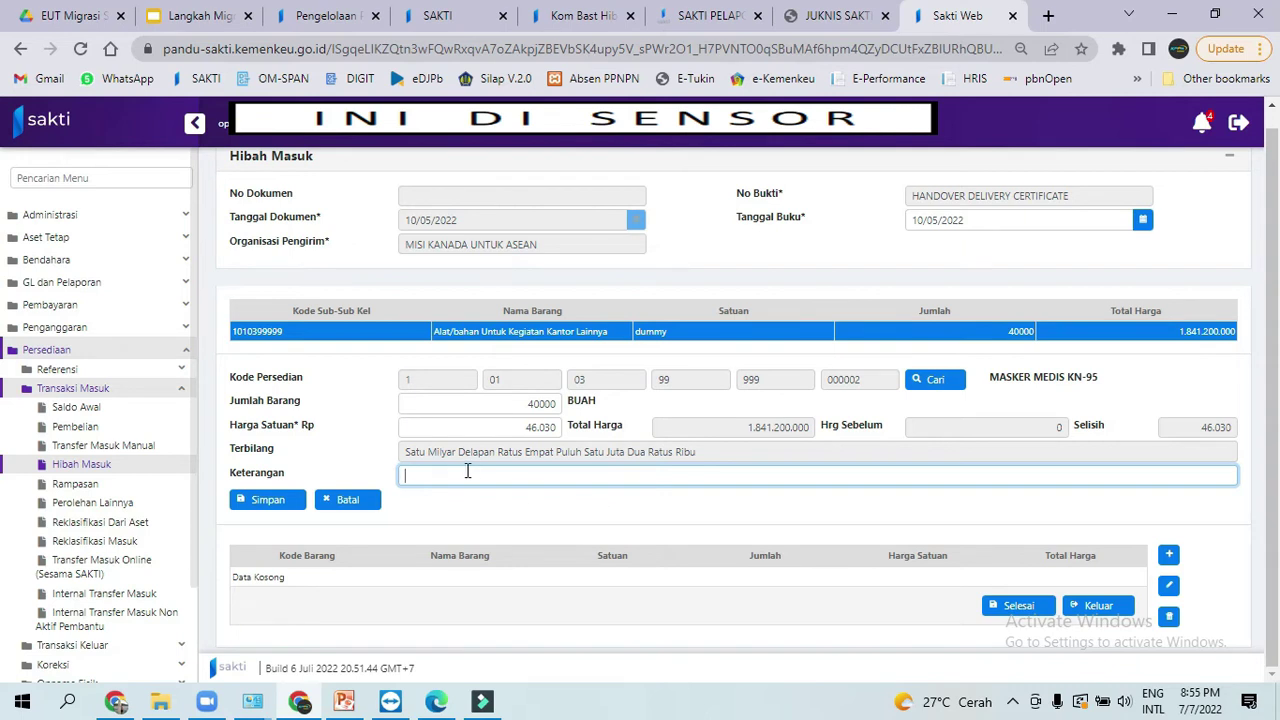
type("hibah barang")
left_click(257, 500)
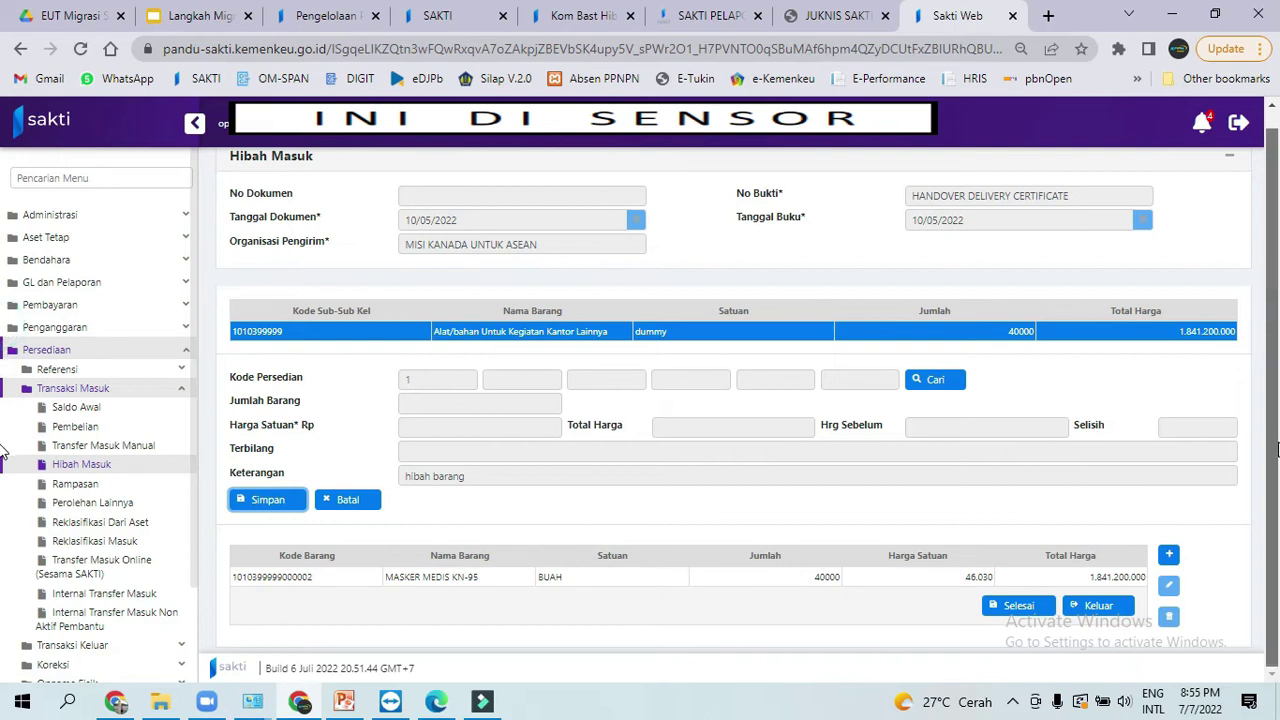
- Finish the Hibah Masuk document and confirm saving it
left_click(1018, 607)
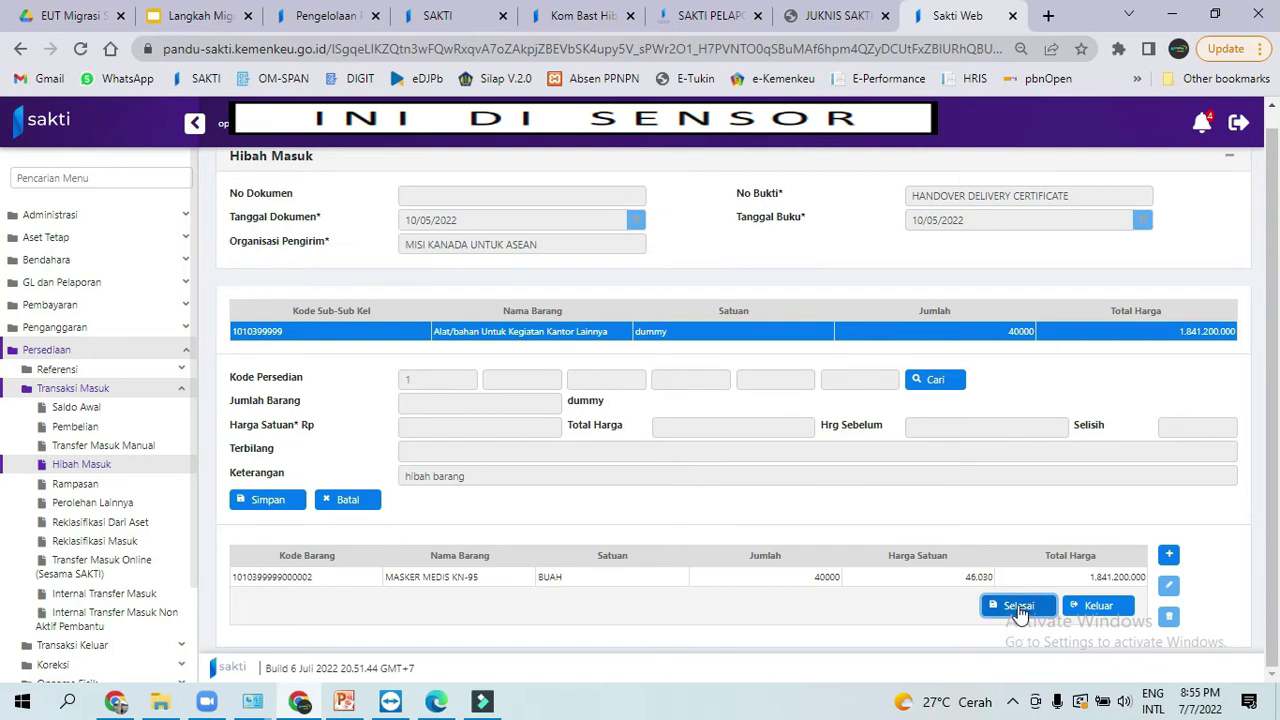
left_click(1018, 607)
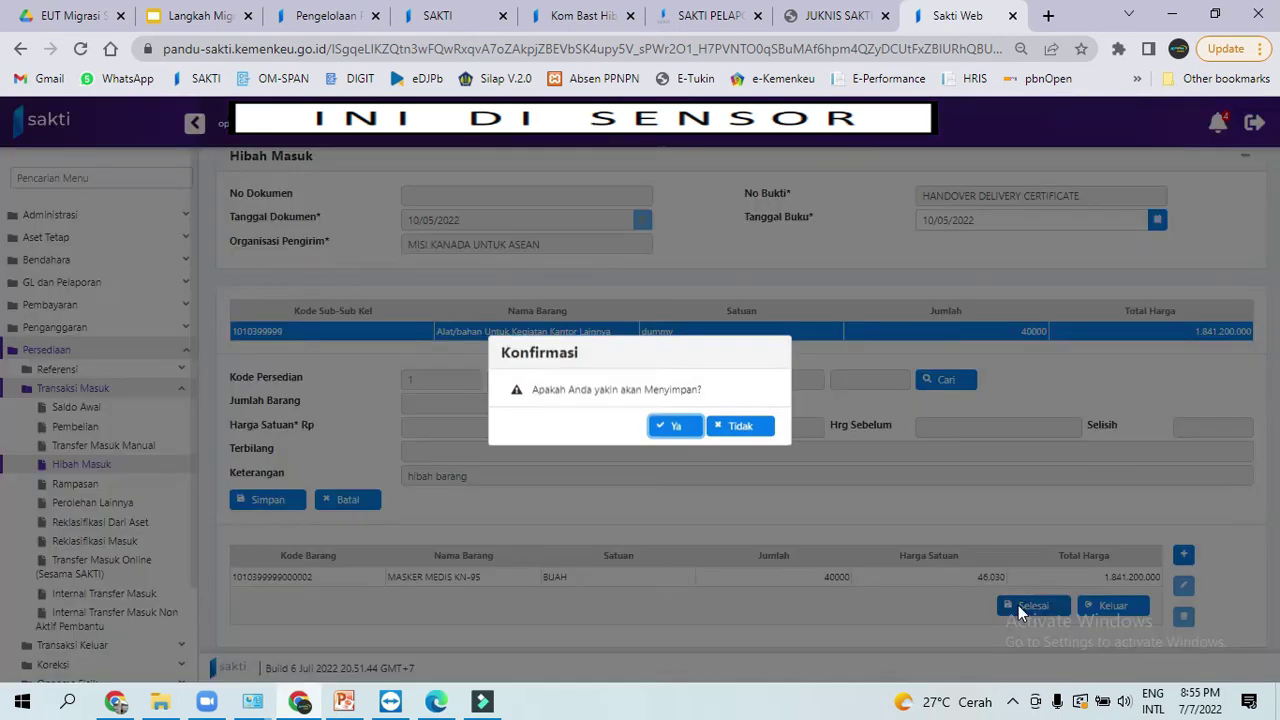
left_click(670, 427)
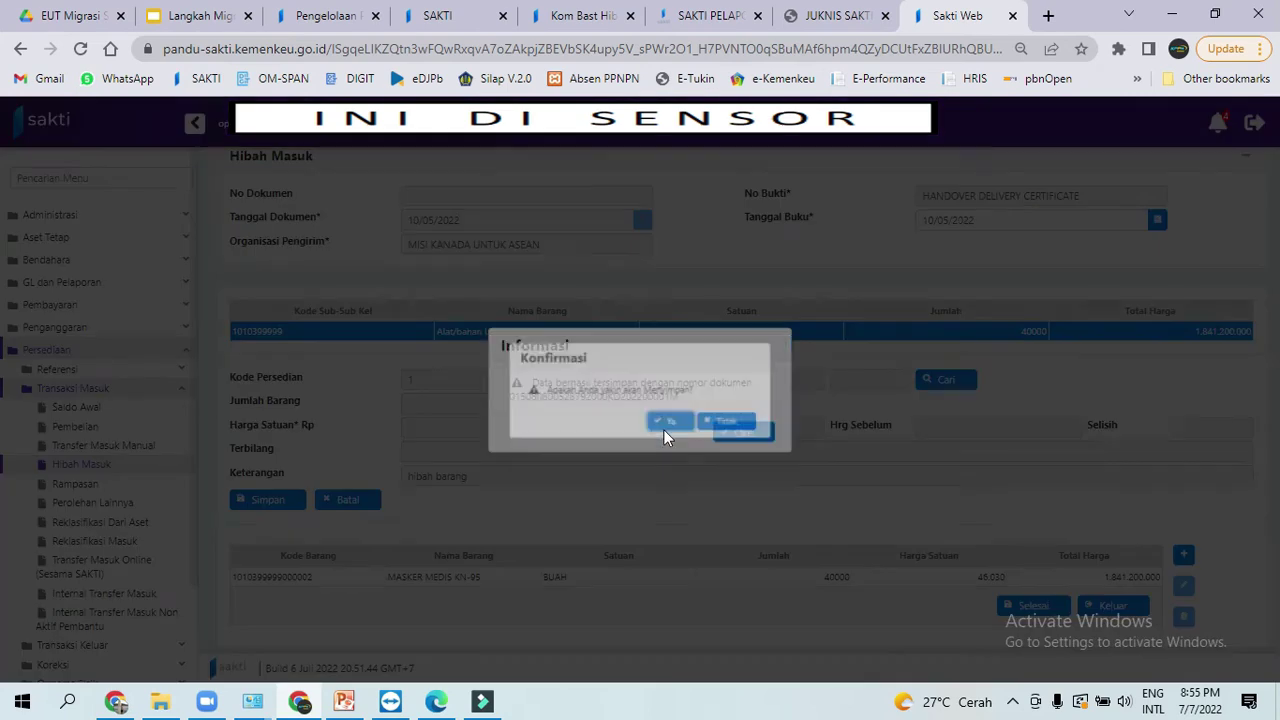
left_click(670, 428)
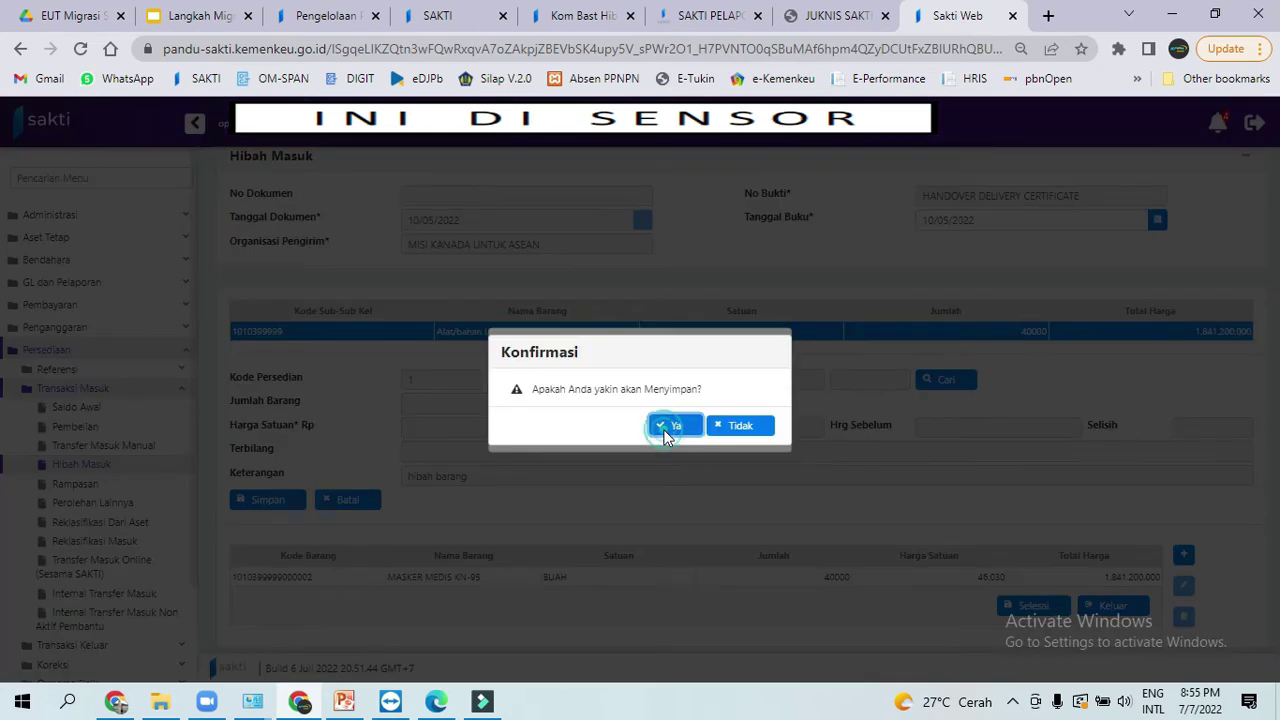
left_click(734, 432)
left_click(667, 426)
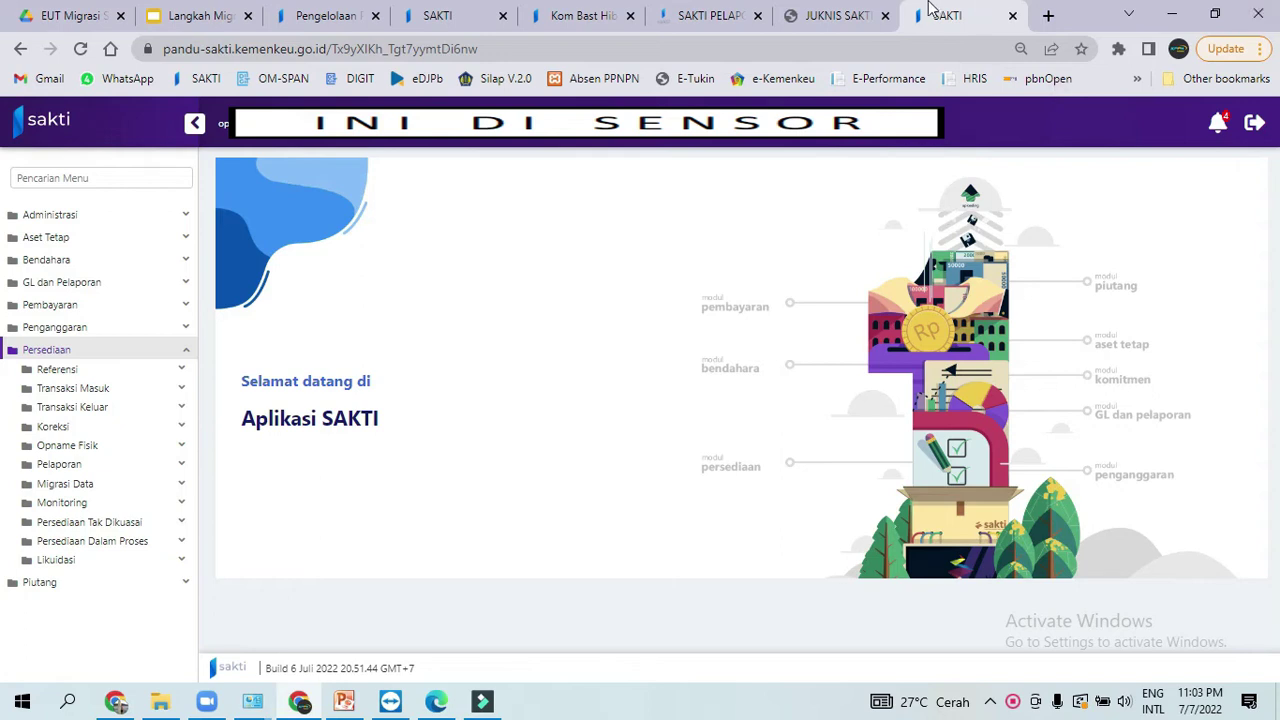
- Consult the Transaksi Rampasan section of the JUKNIS SAKTI guide, and start a new Rampasan transaction in SAKTI
left_click(835, 12)
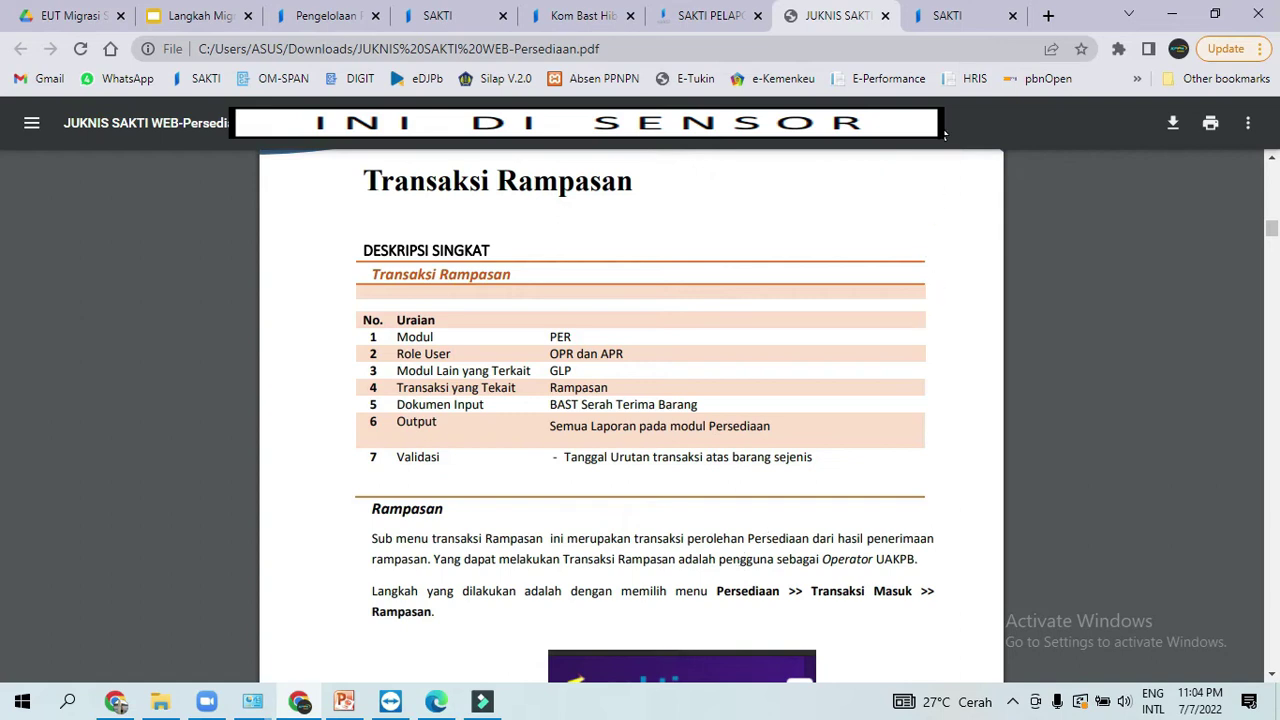
left_click(940, 27)
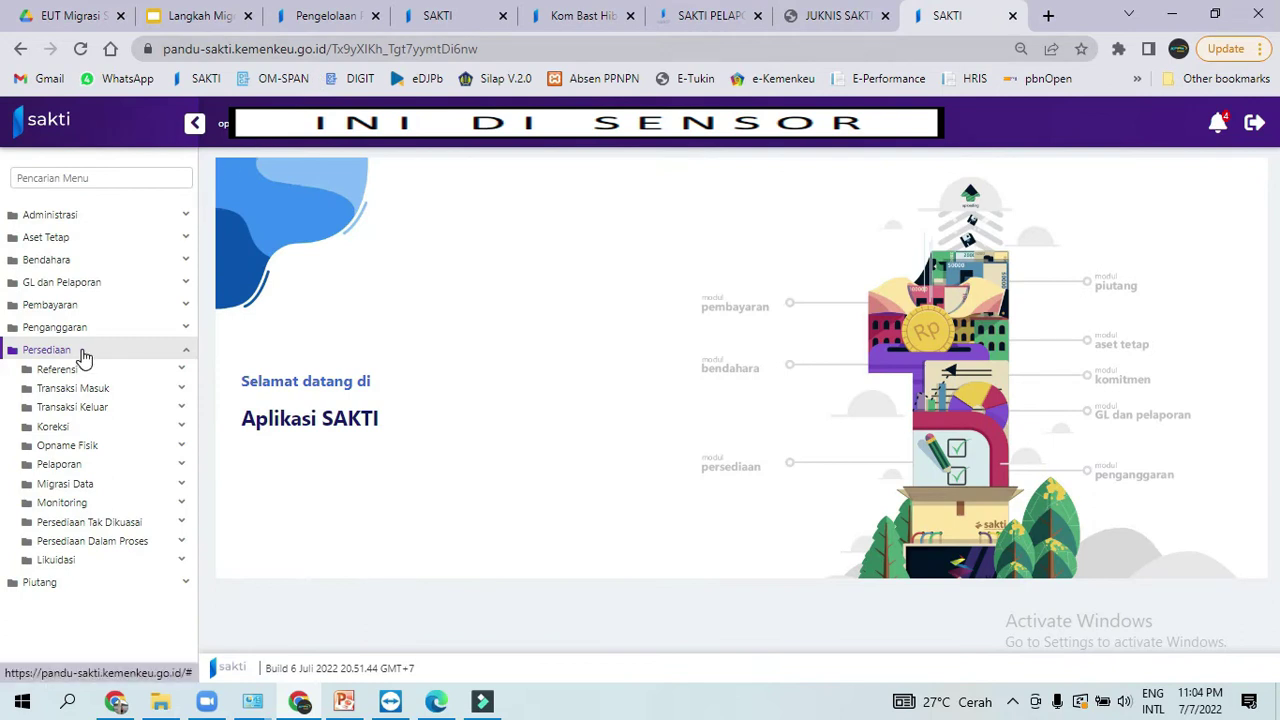
left_click(74, 390)
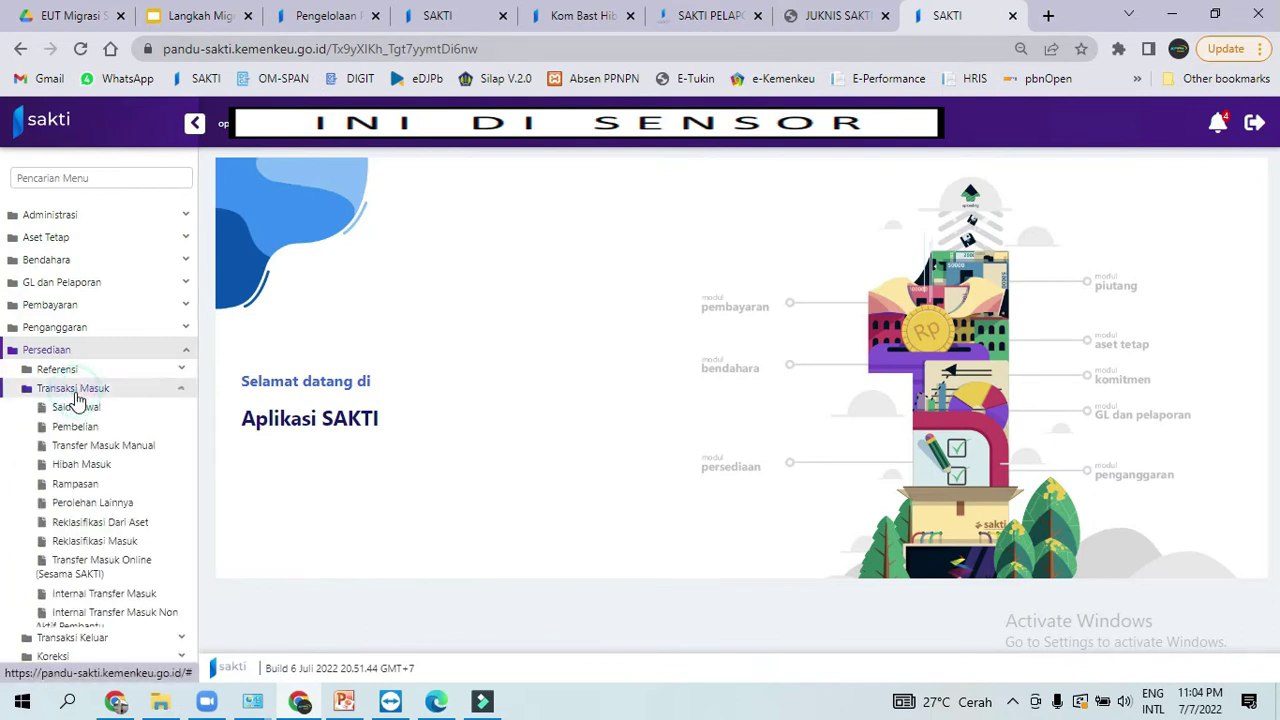
left_click(60, 485)
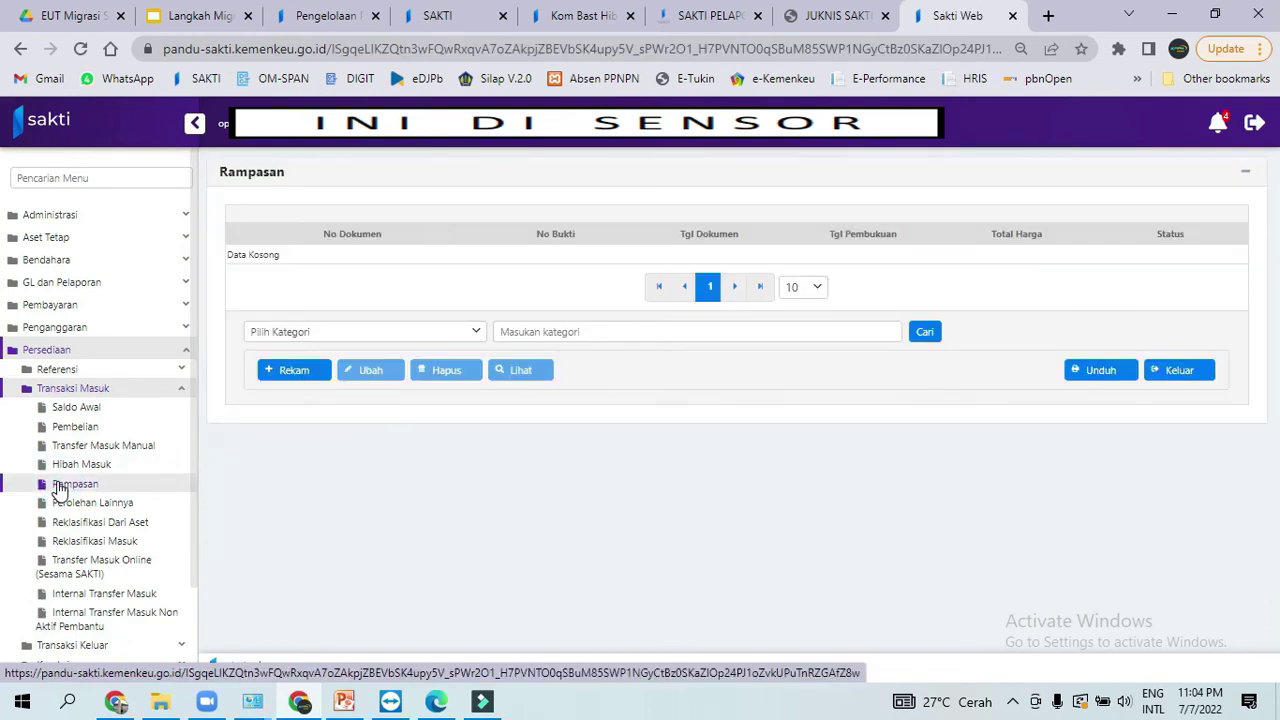
left_click(293, 384)
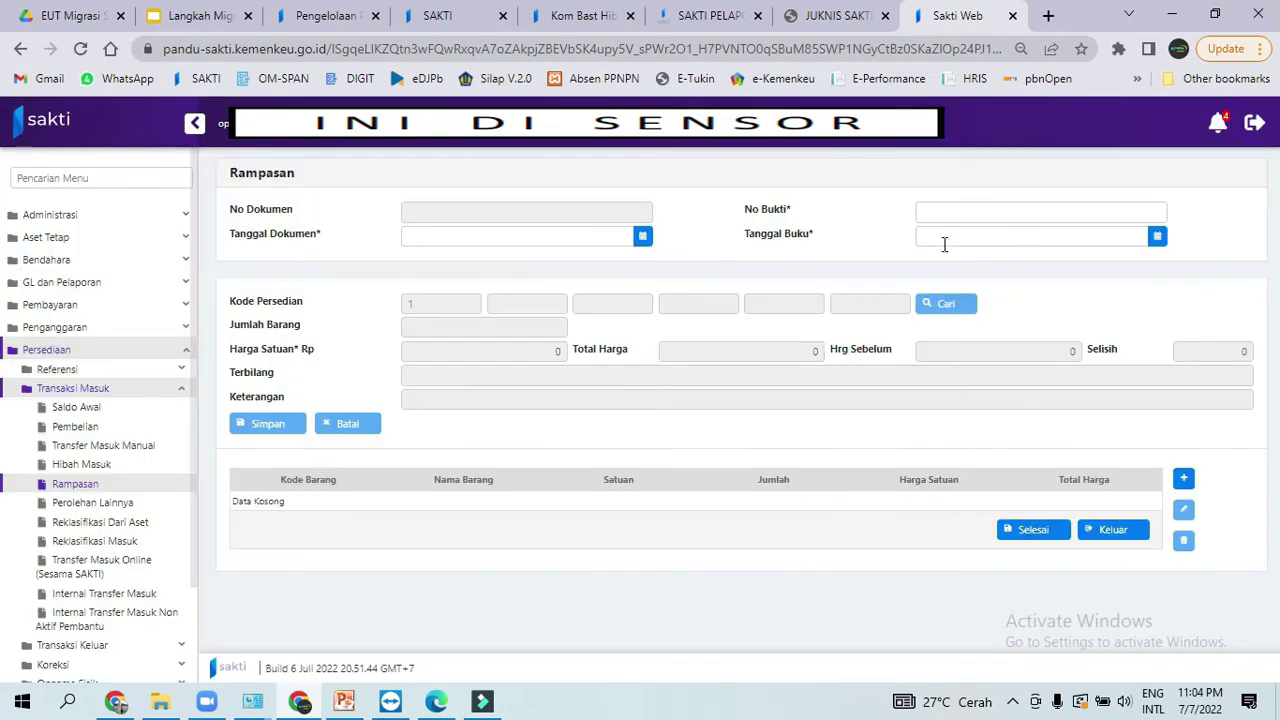
- Set the Rampasan document's No Bukti to 01/rampasan and both its document date and book date to 30/06/2022
left_click(967, 215)
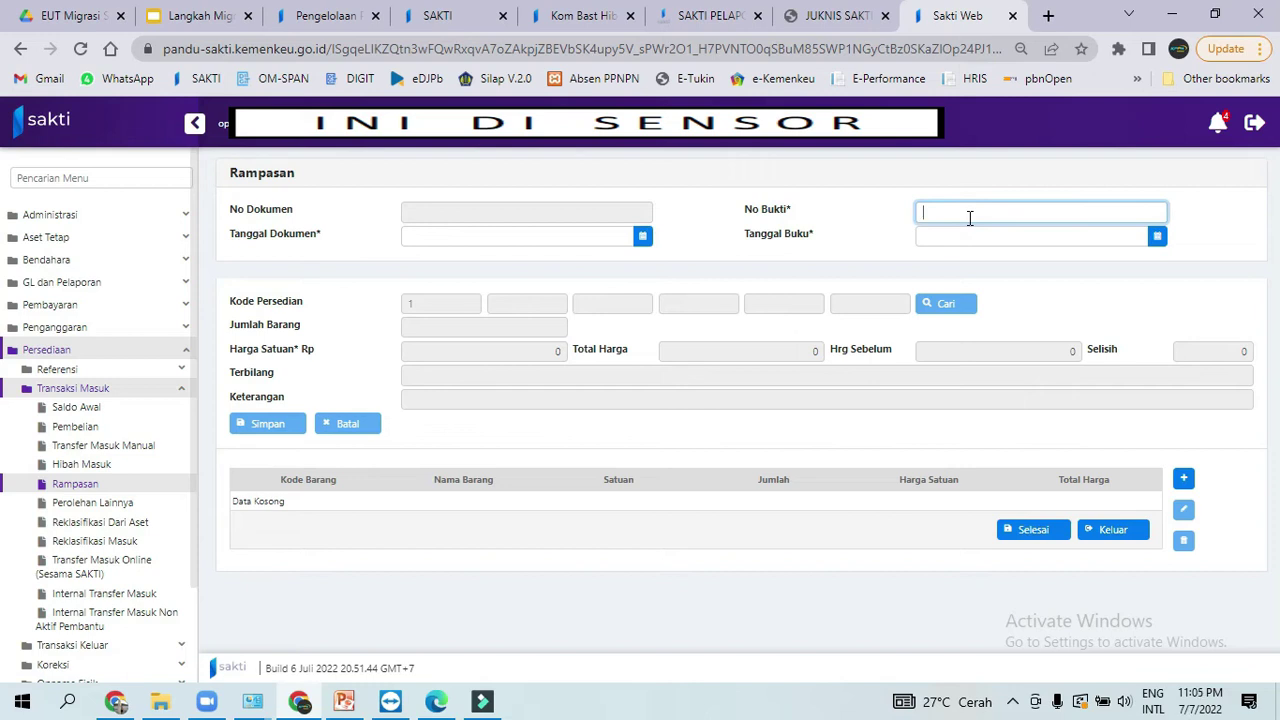
type("01/rampasan")
left_click(642, 237)
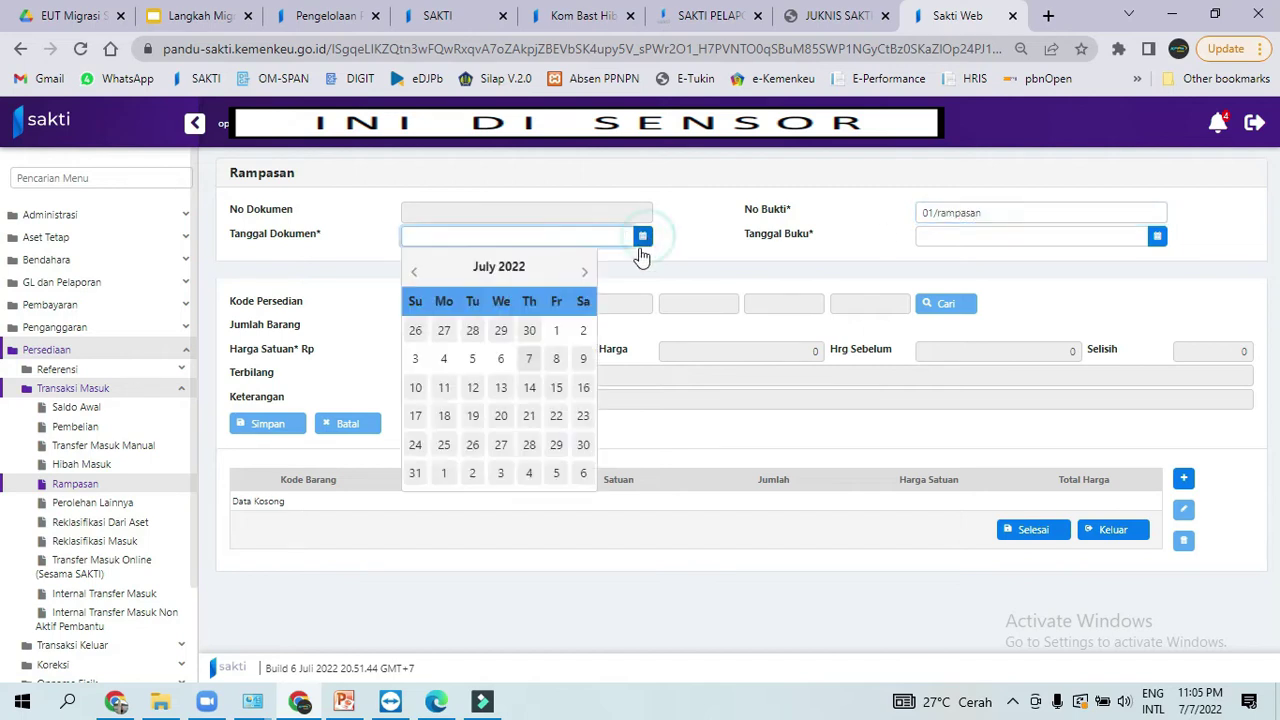
left_click(415, 273)
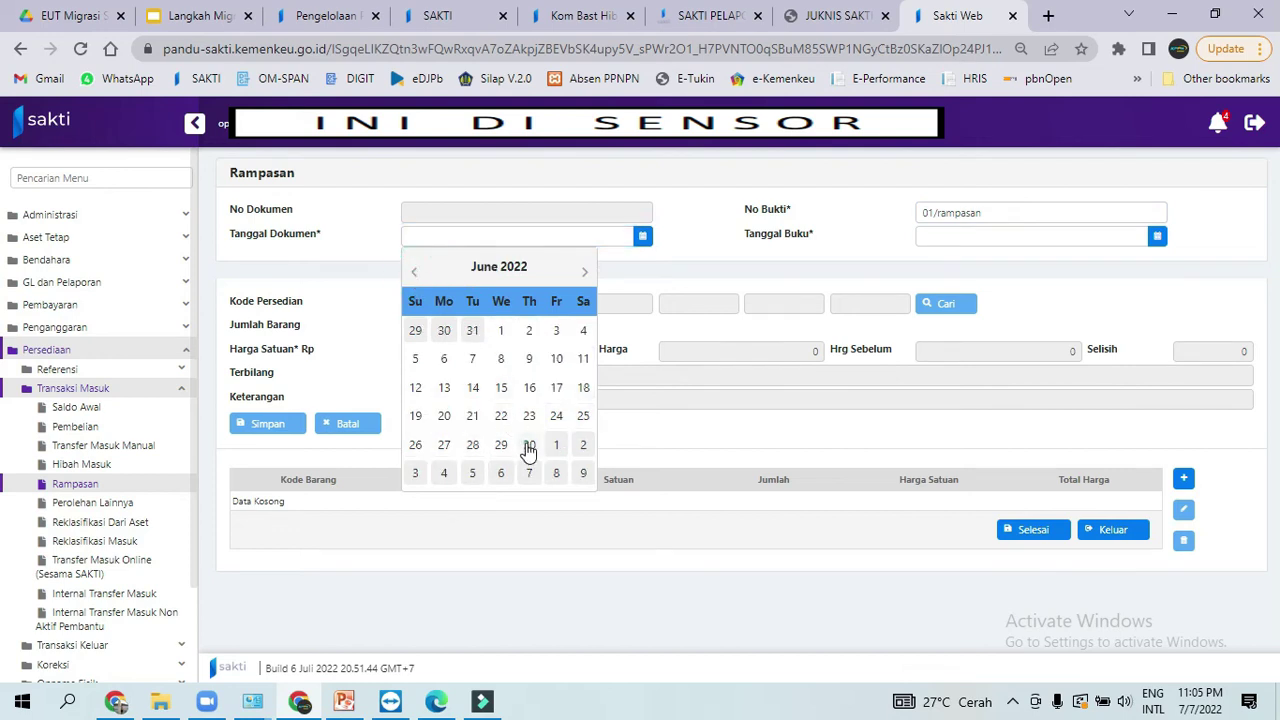
left_click(529, 447)
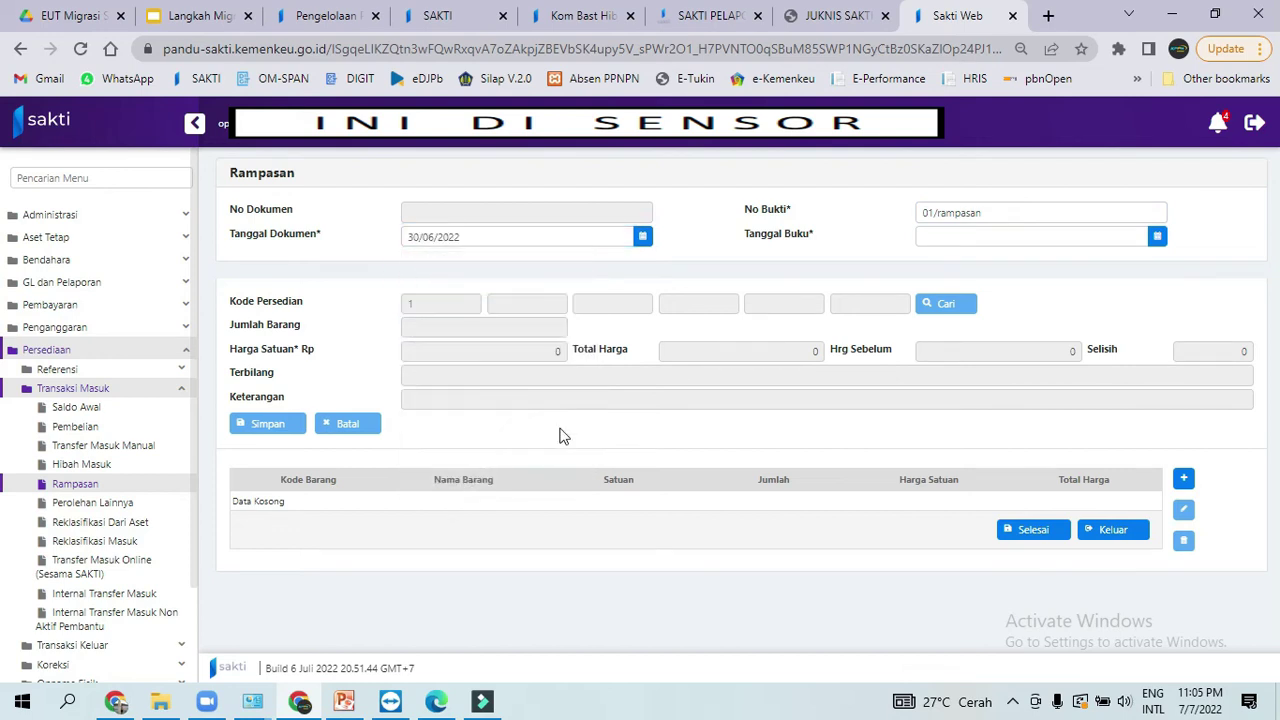
left_click(1156, 237)
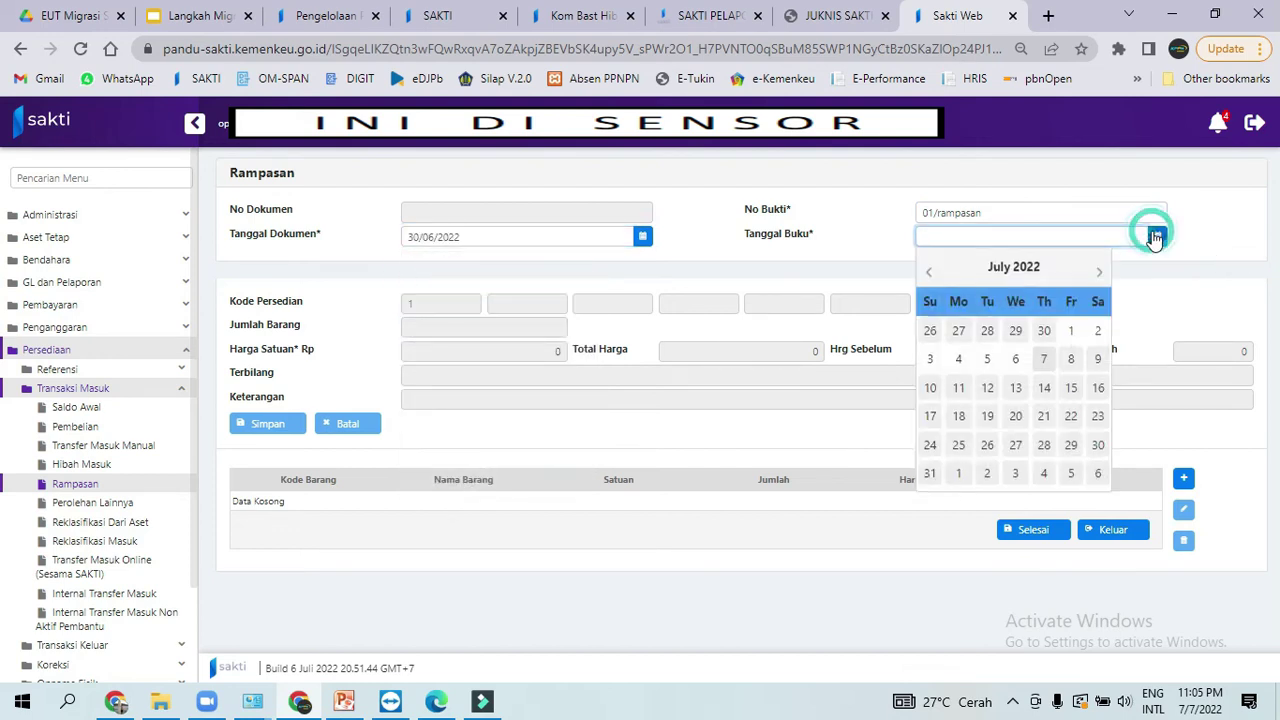
left_click(927, 273)
left_click(1042, 447)
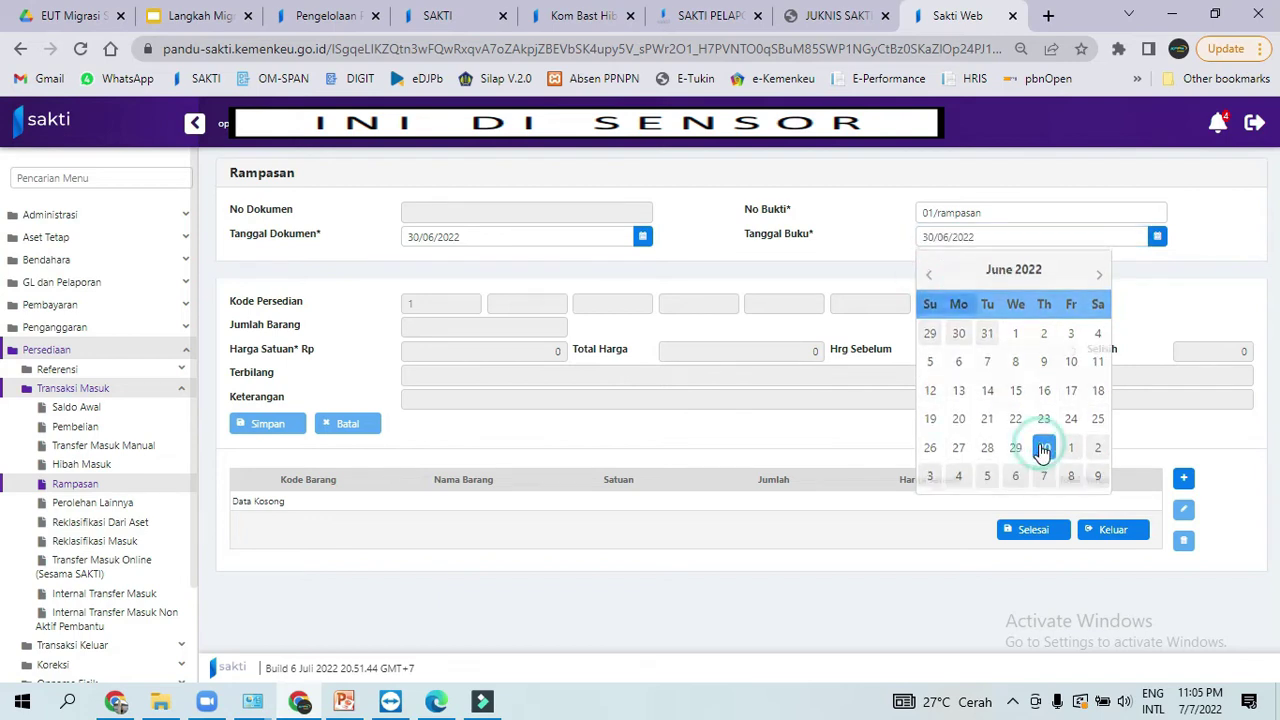
left_click(1186, 480)
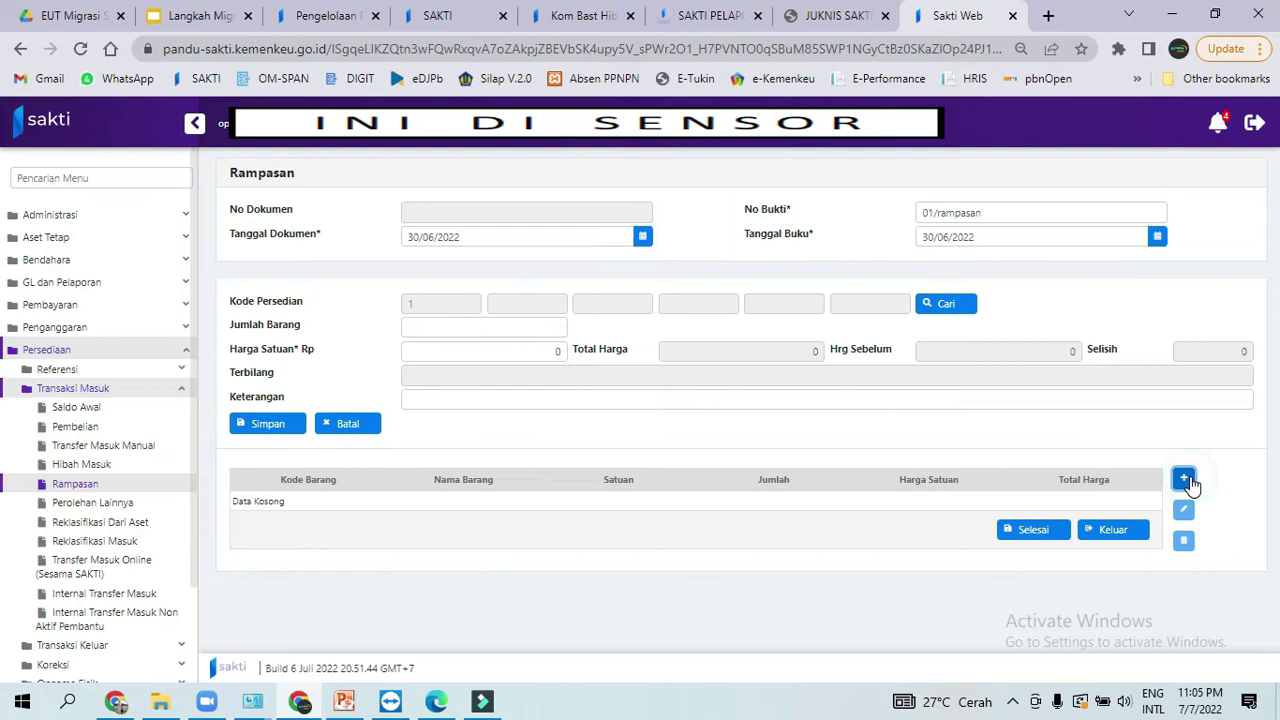
left_click(958, 308)
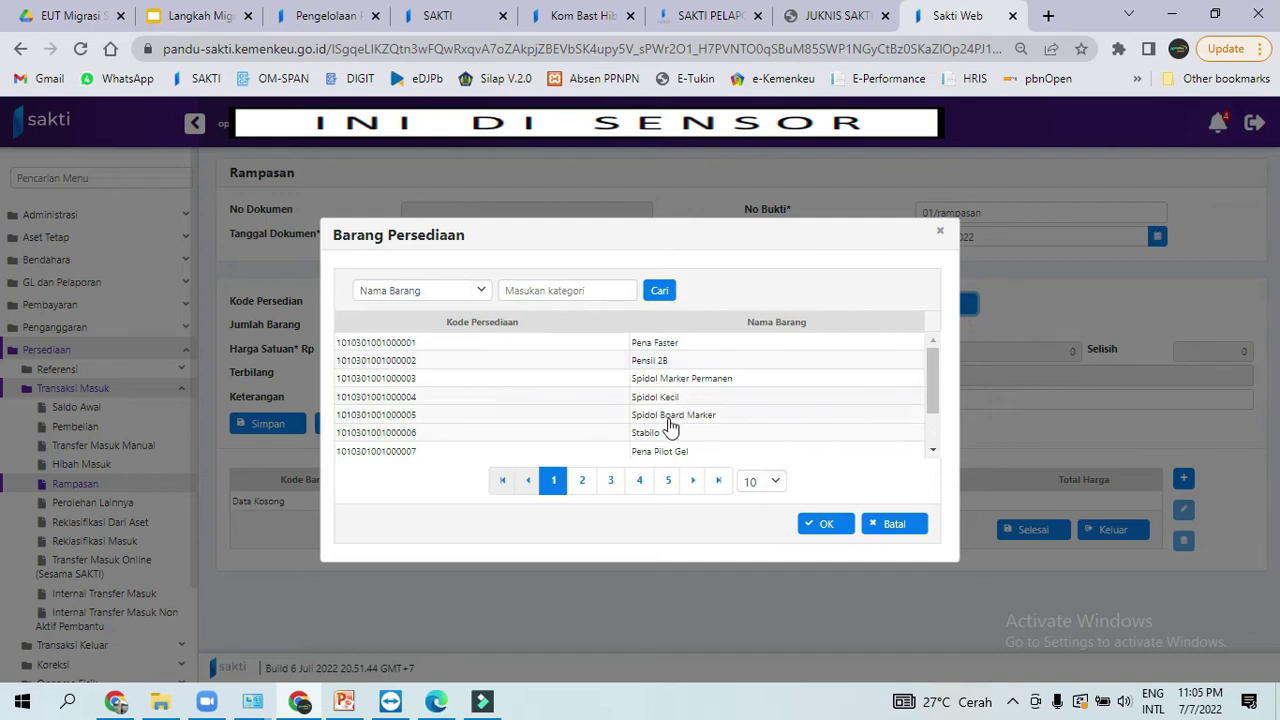
left_click(642, 482)
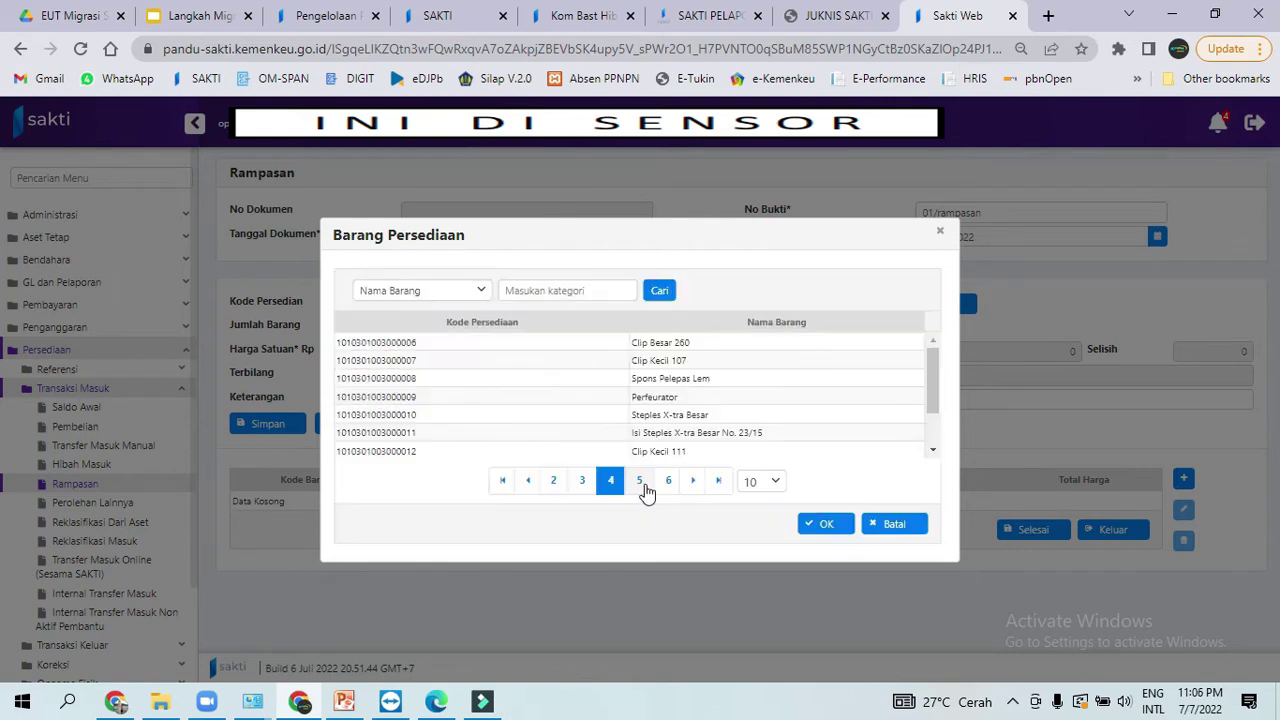
left_click(558, 420)
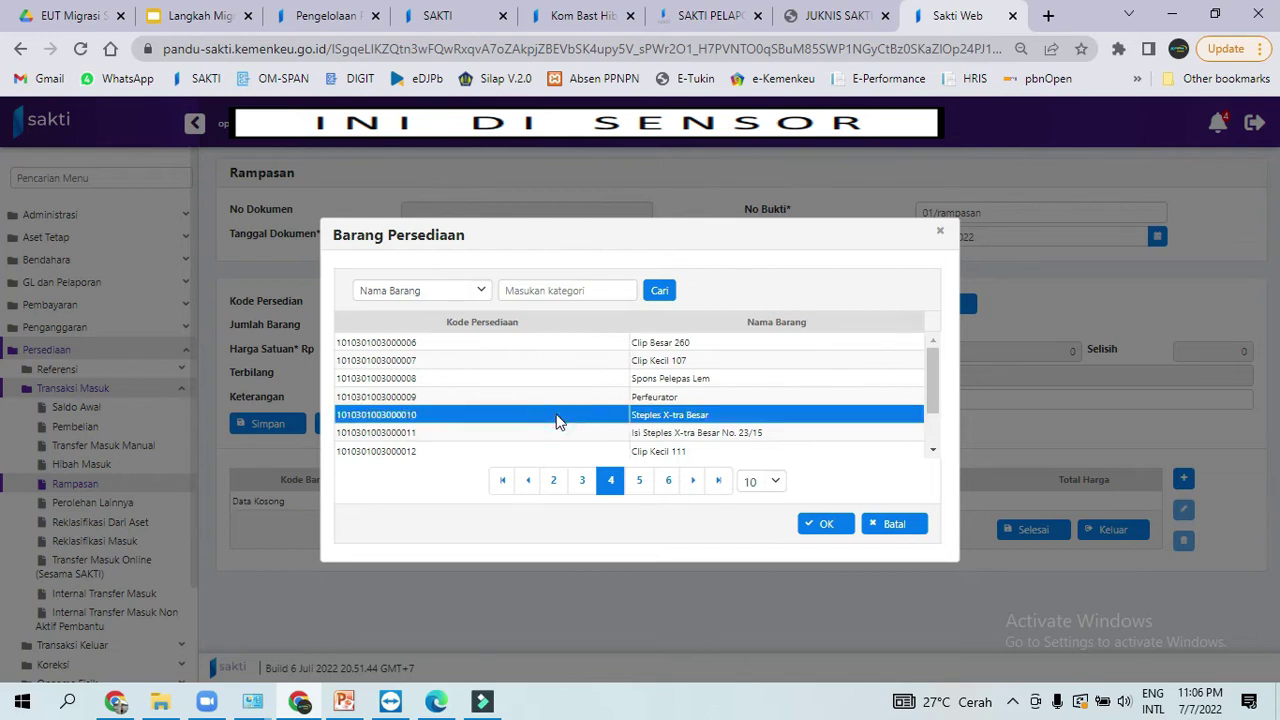
left_click(827, 530)
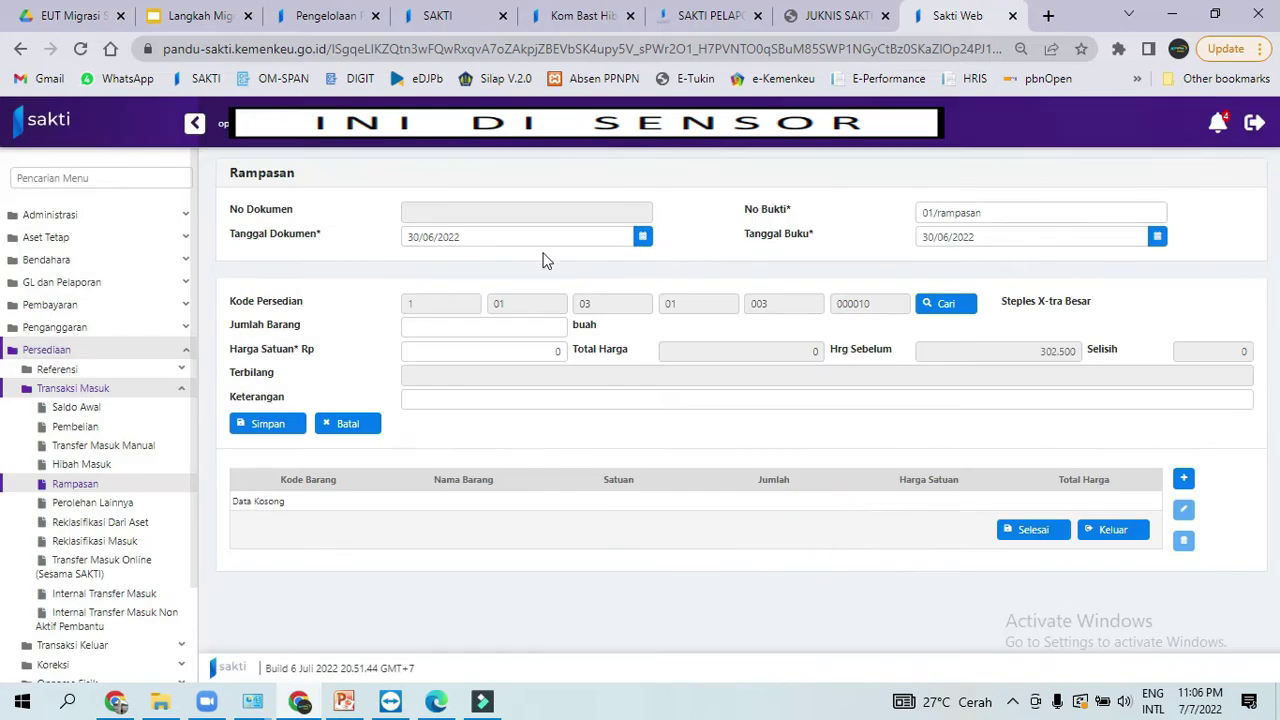
- Enter quantity 100, unit price 500.000 and the note "rampasan" for the staplers, and save the detail row
left_click(508, 328)
type("1")
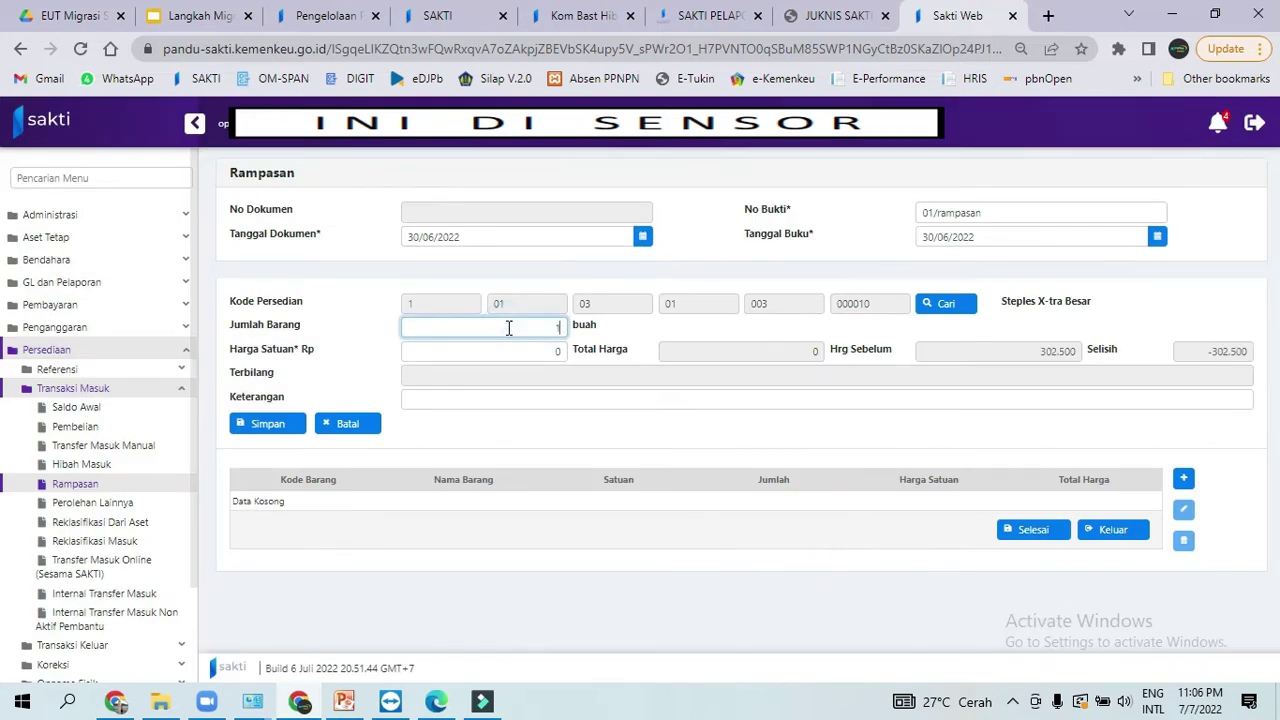
type("00")
key("Tab")
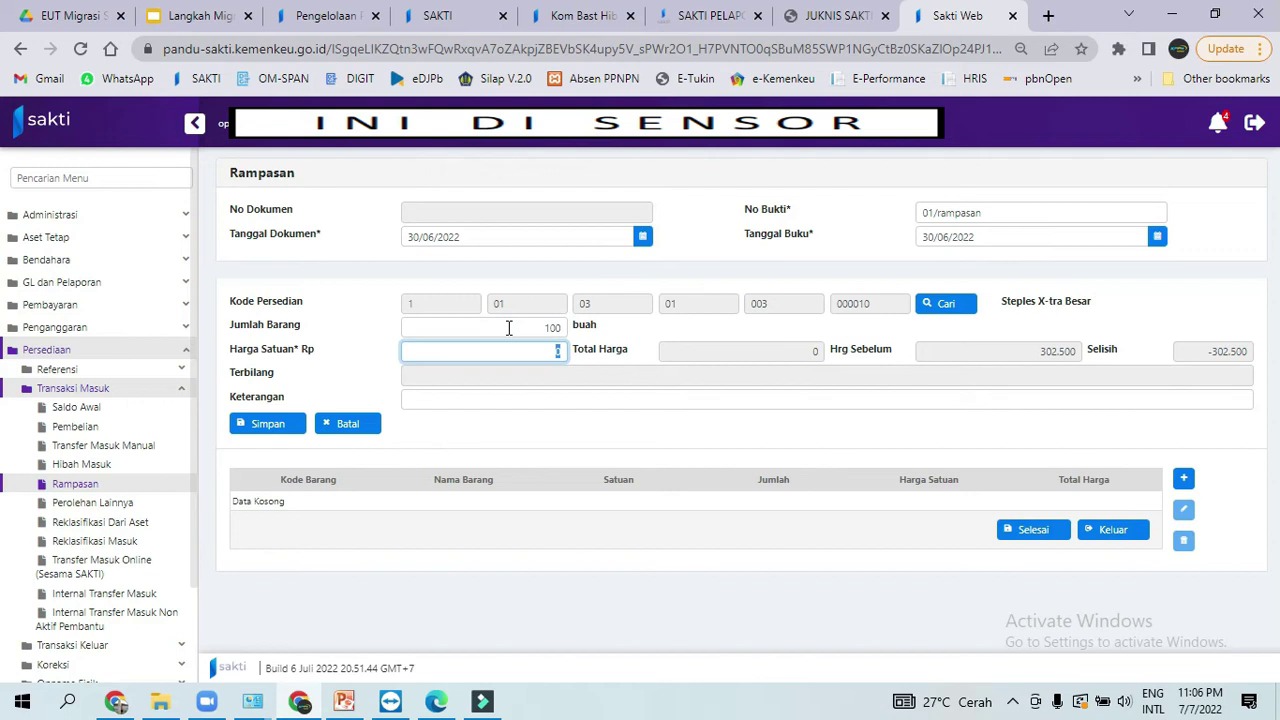
type("5000000")
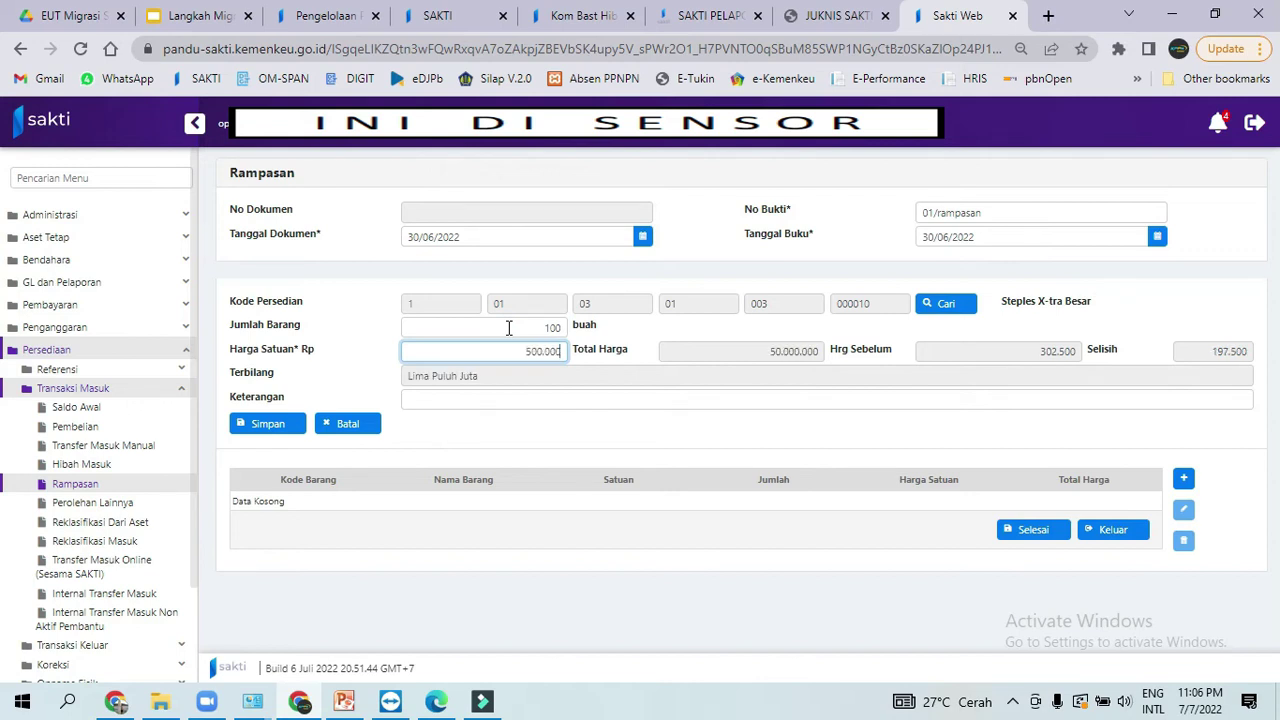
left_click(458, 397)
type("rampasas")
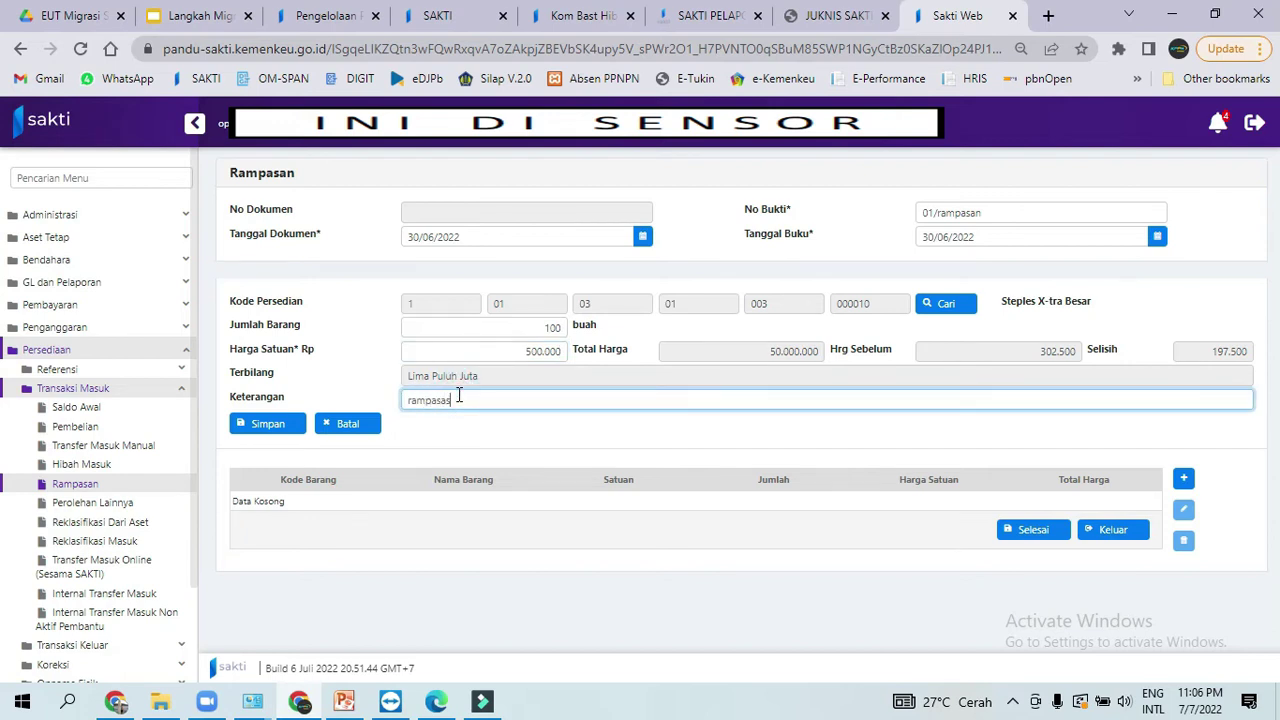
key("BackSpace")
type("n")
left_click(257, 427)
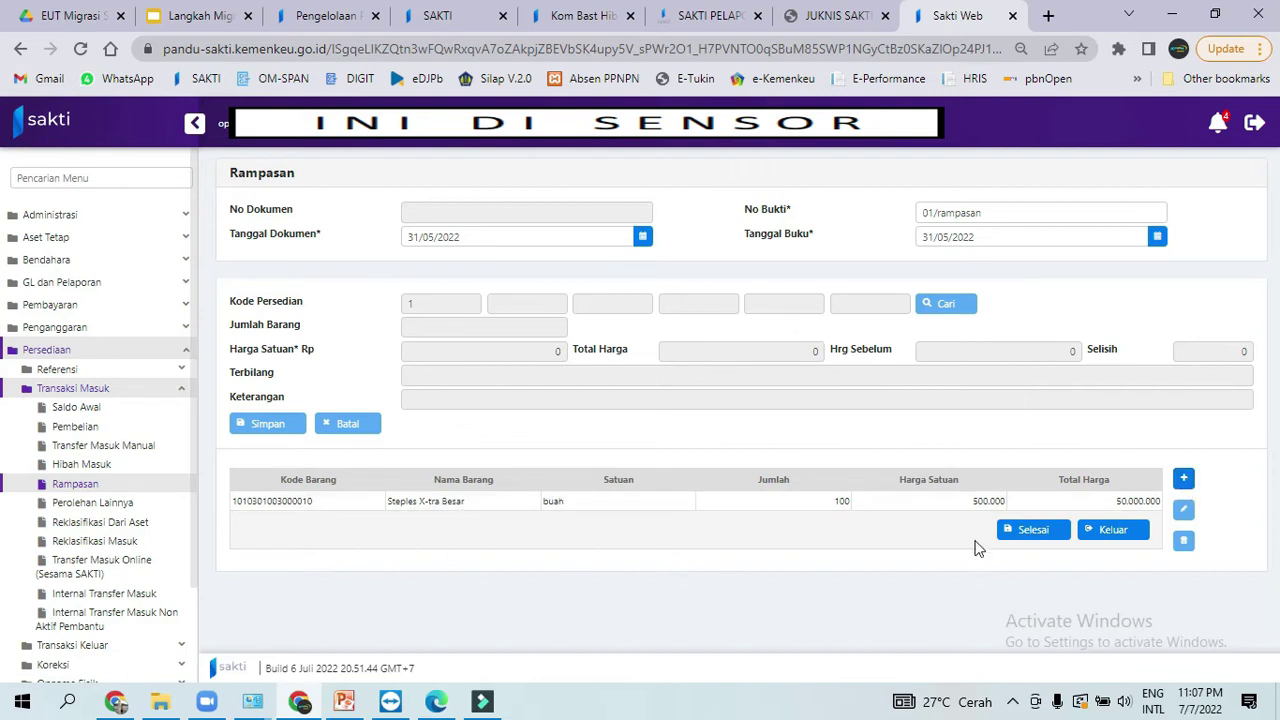
- Save the completed Rampasan document 01/rampasan and exit to the Rampasan transaction list
left_click(1034, 530)
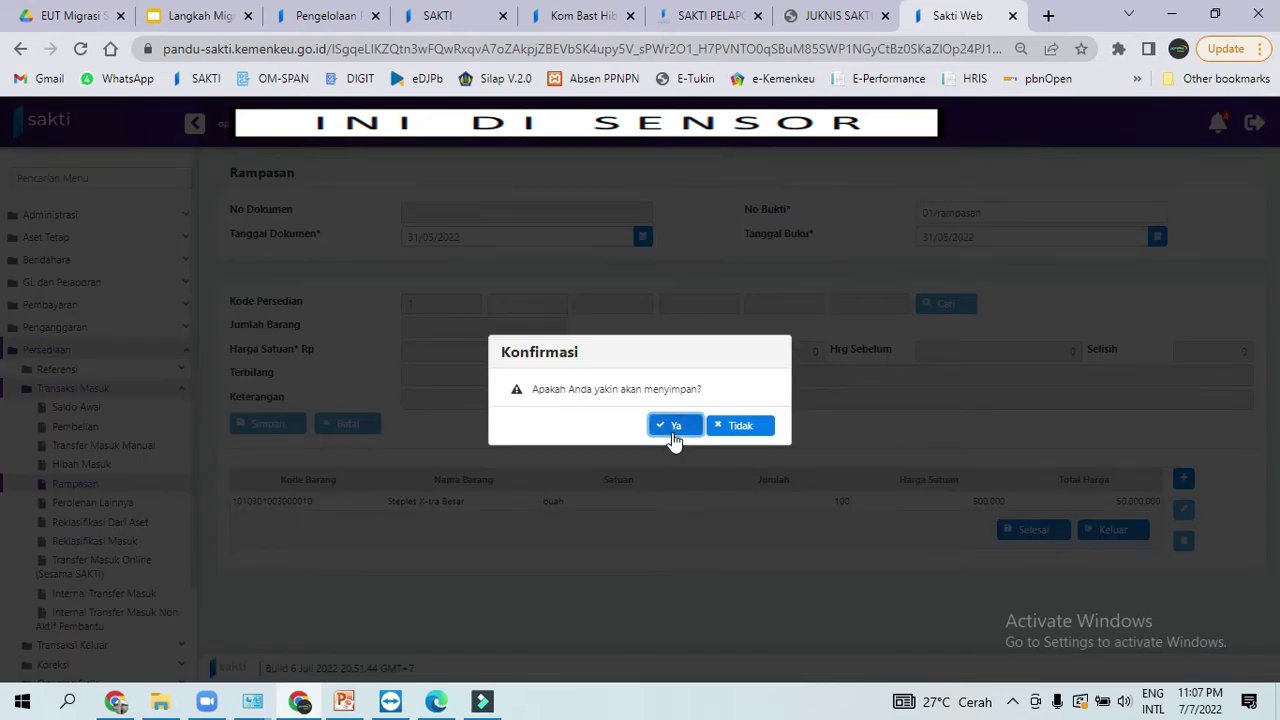
left_click(672, 430)
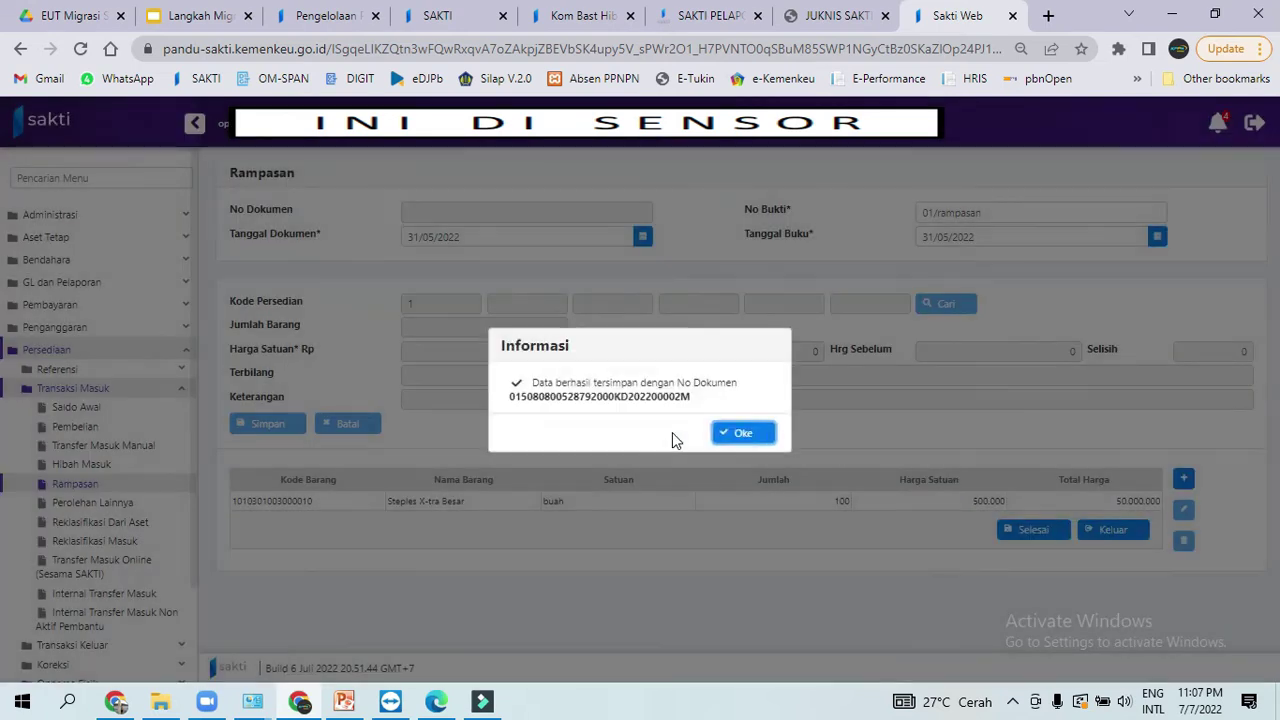
left_click(731, 434)
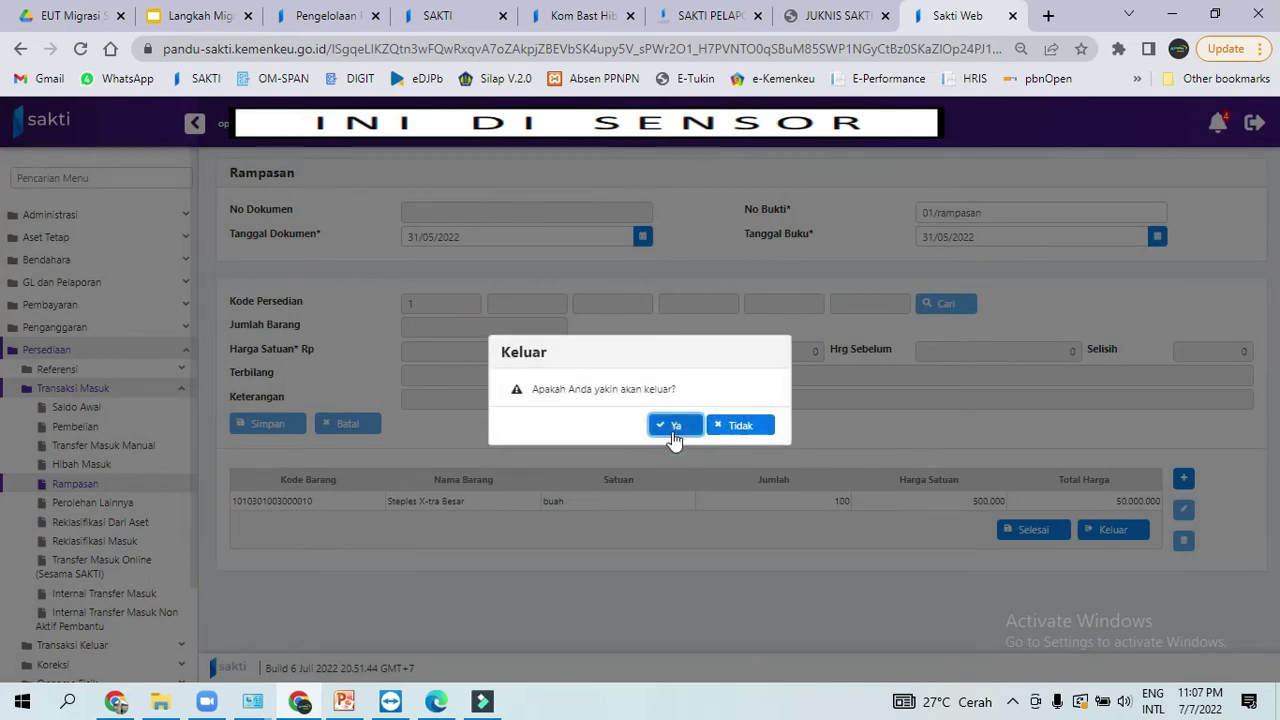
left_click(674, 430)
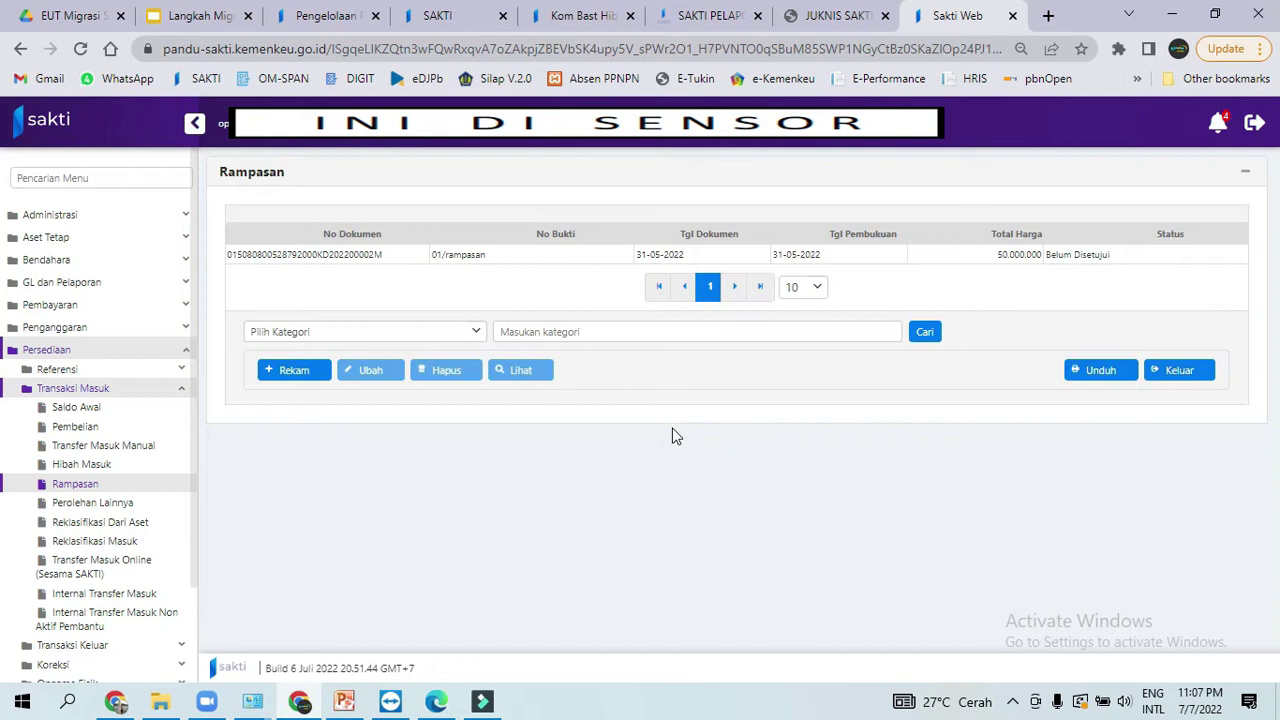
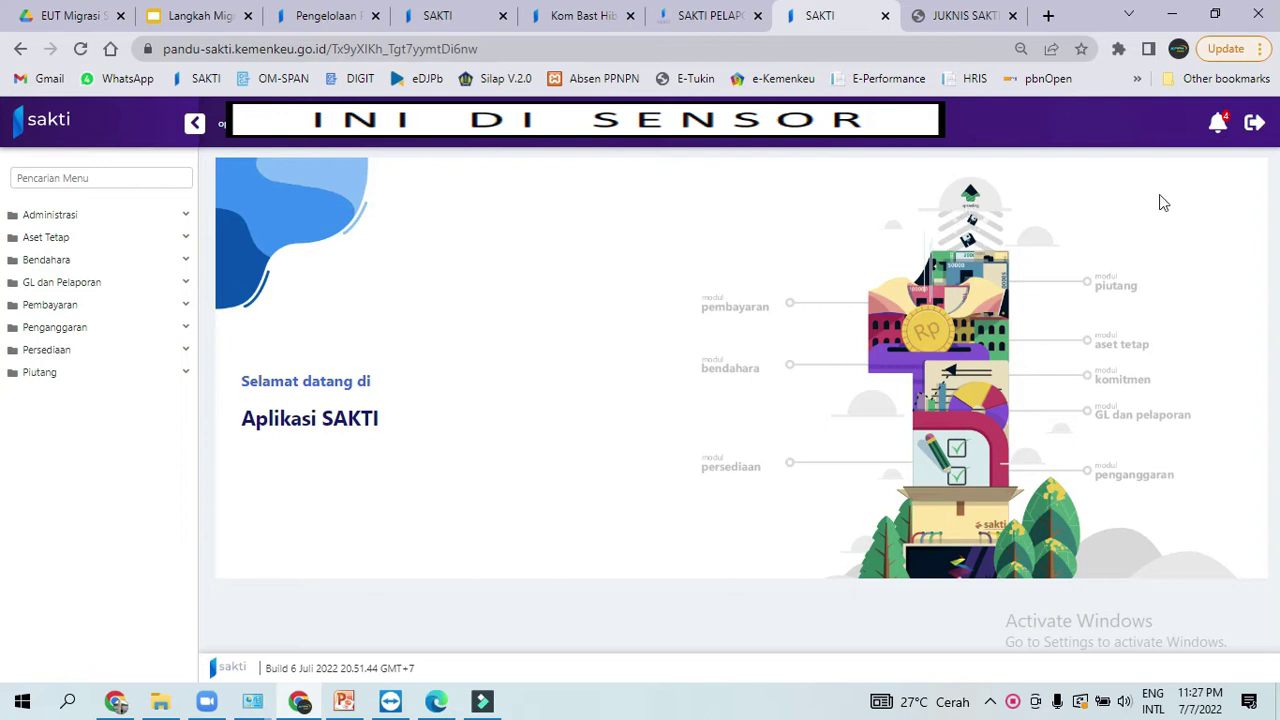
- Consult the Perolehan Lainnya section of the SAKTI Pelaporan guide, and start a new Perolehan Lainnya transaction in SAKTI
left_click(700, 16)
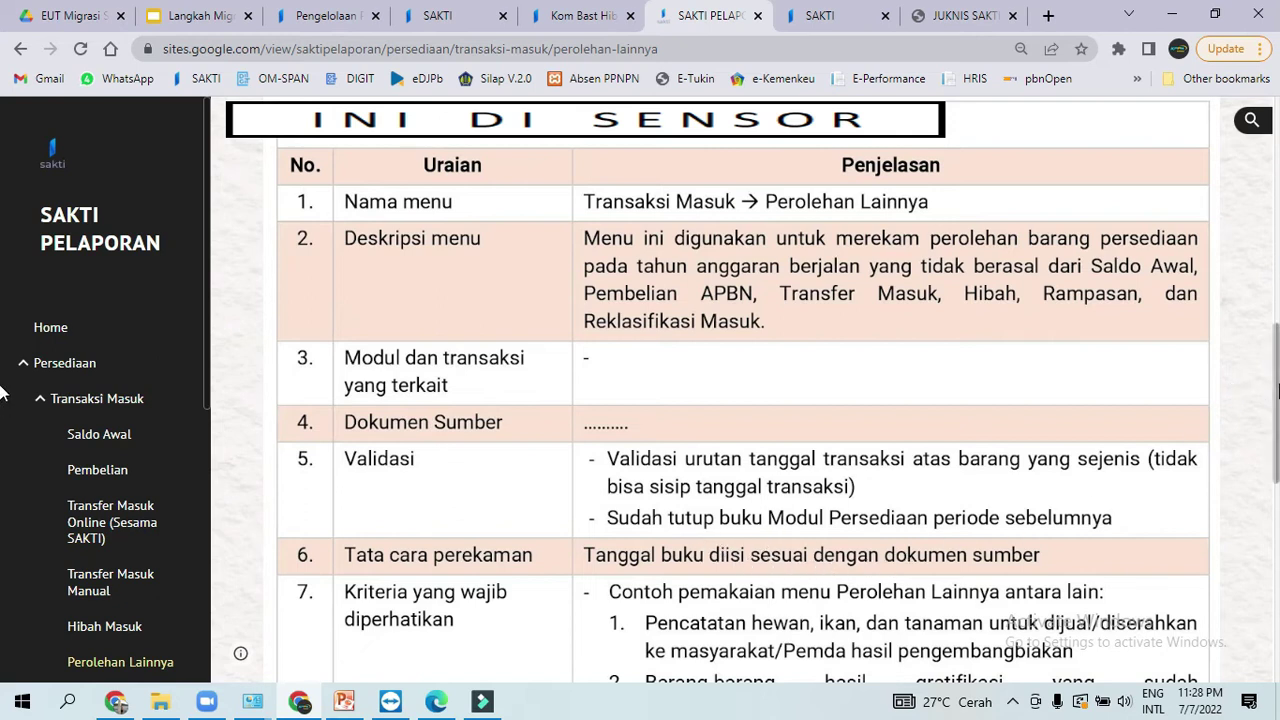
left_click_drag(1277, 392, 1277, 422)
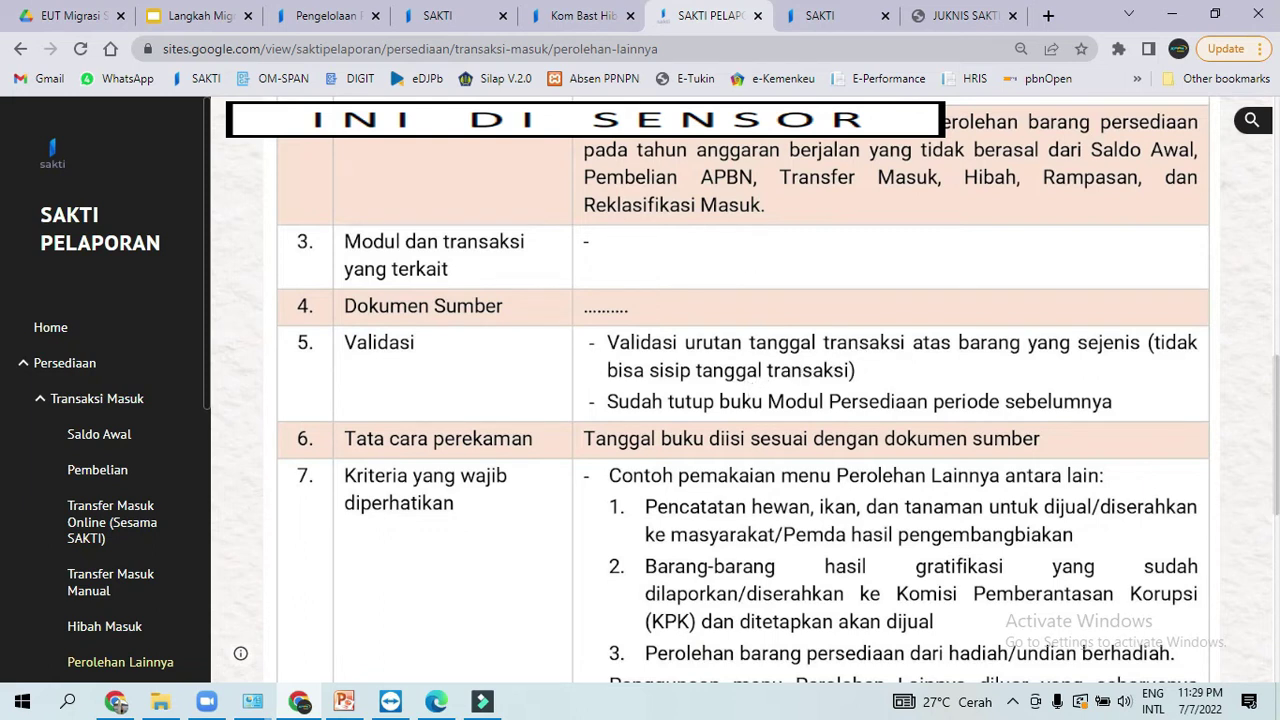
left_click(811, 22)
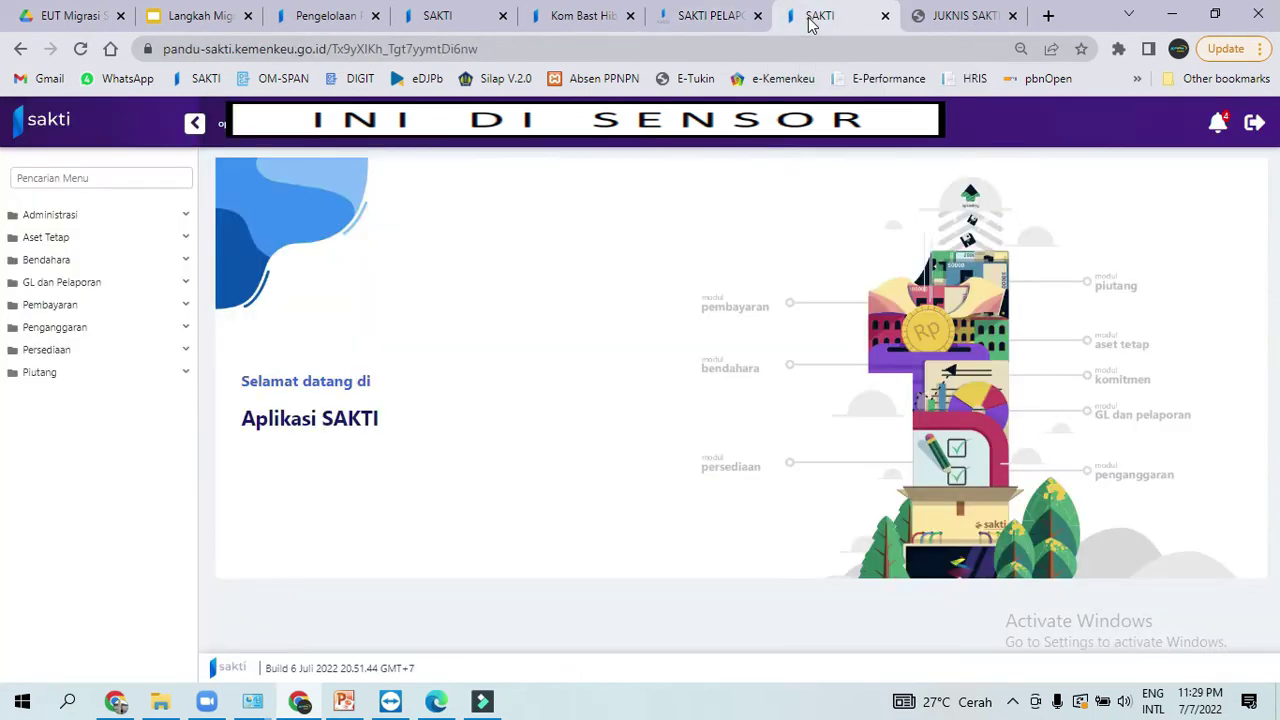
left_click(149, 355)
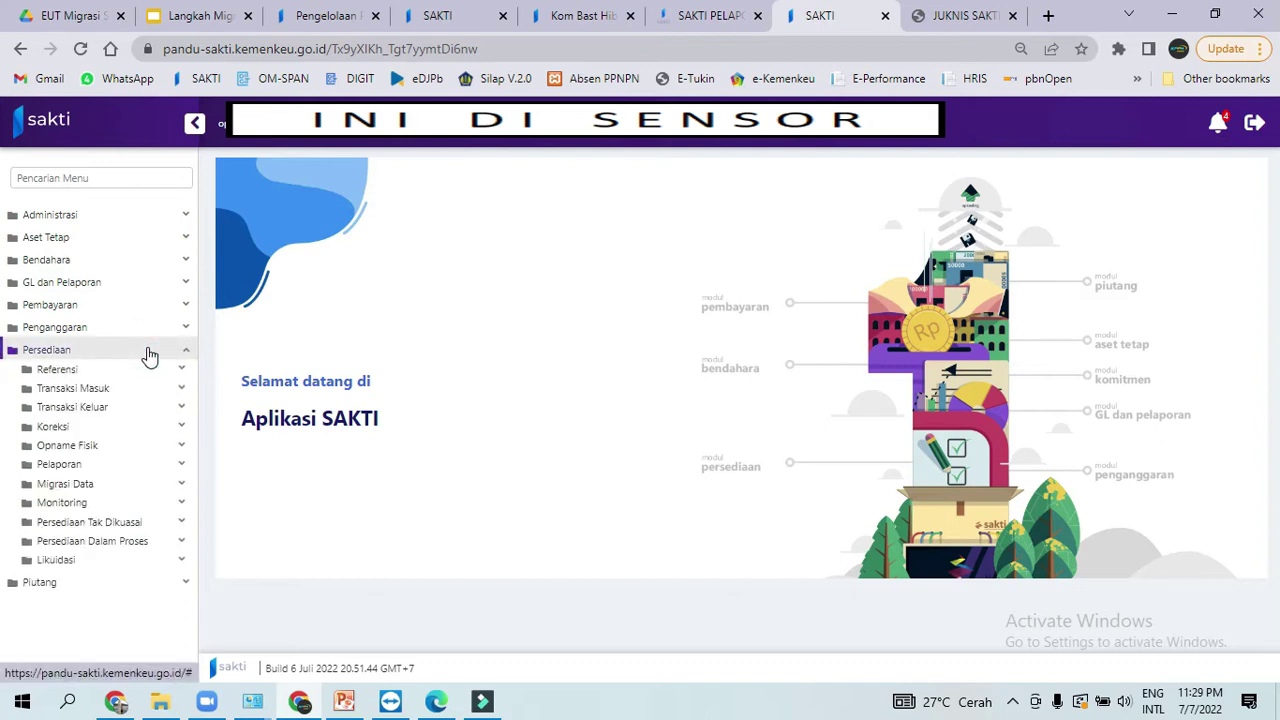
left_click(105, 390)
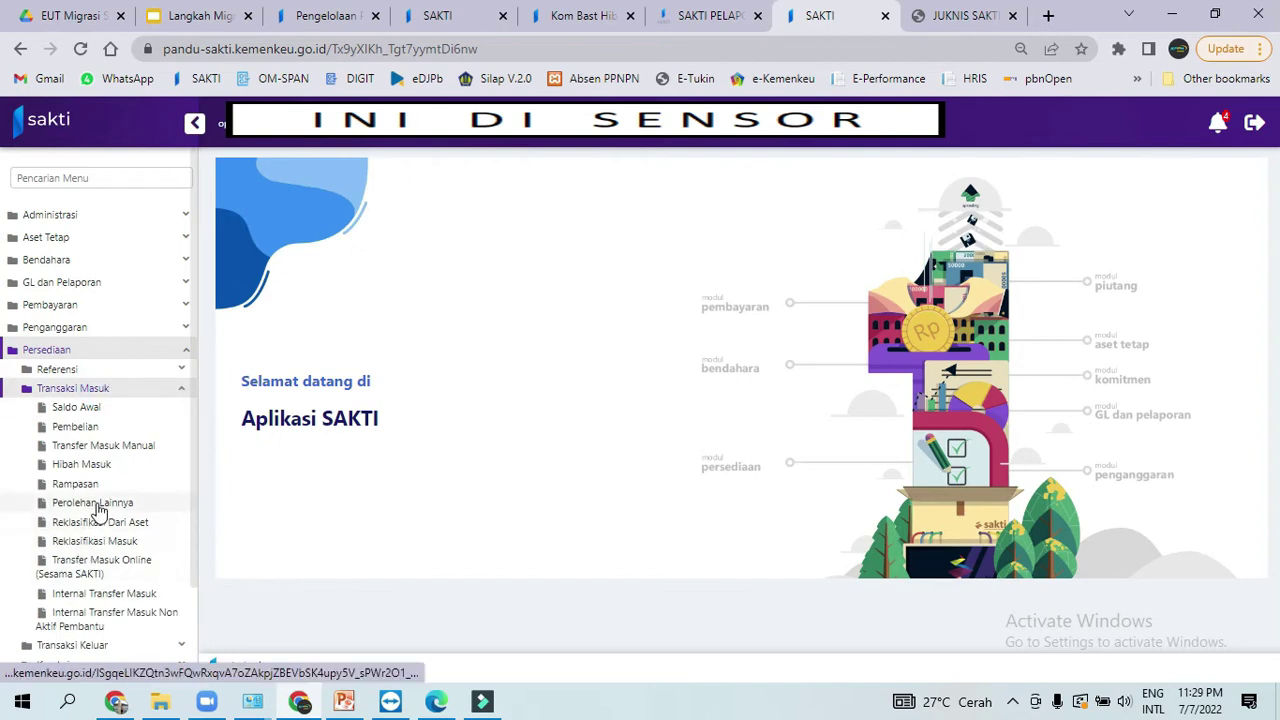
left_click(92, 503)
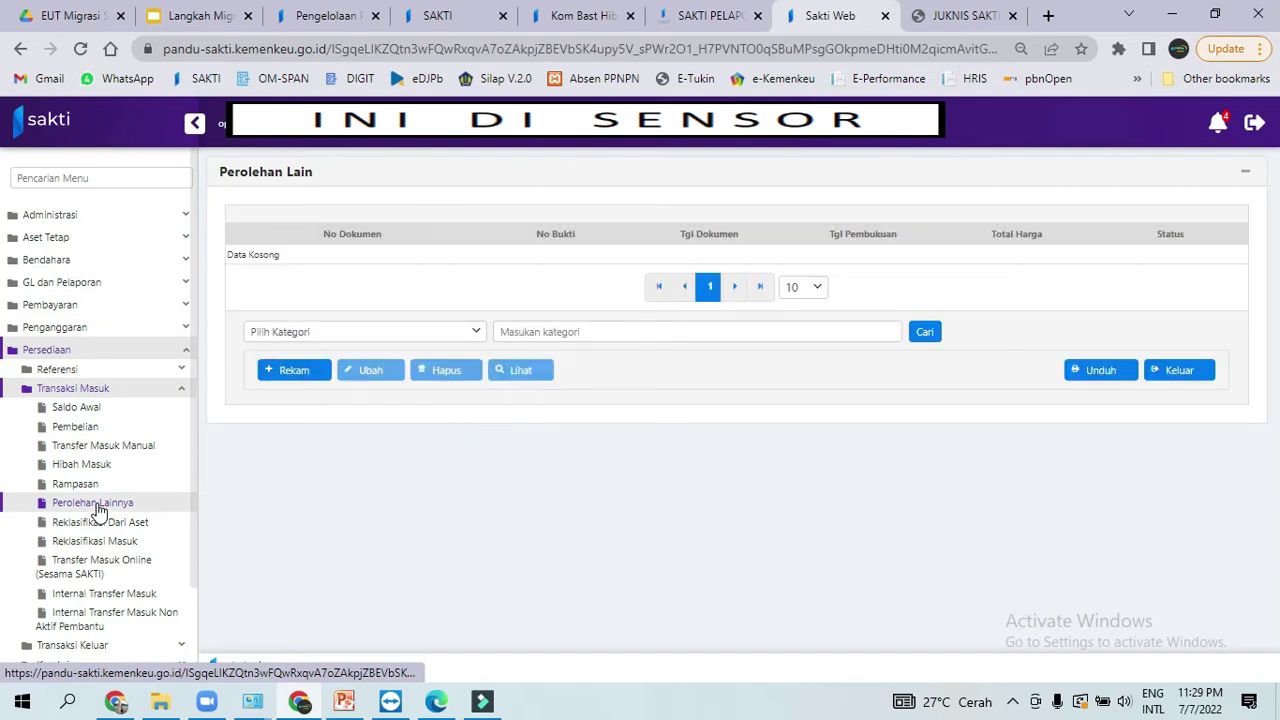
left_click(303, 379)
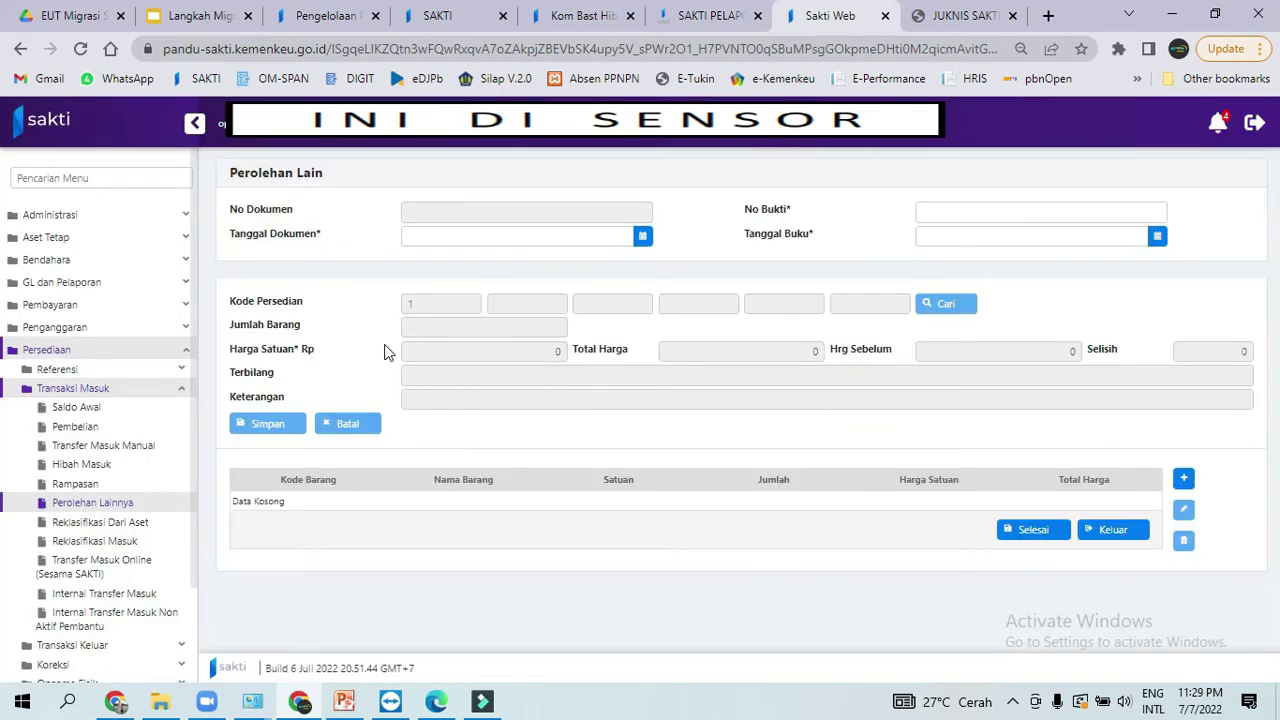
- Set the Perolehan Lain document's No Bukti to 01/bonus/hadiah and both its document date and book date to 31/05/2022
left_click(640, 239)
left_click(414, 271)
left_click(414, 271)
left_click(474, 444)
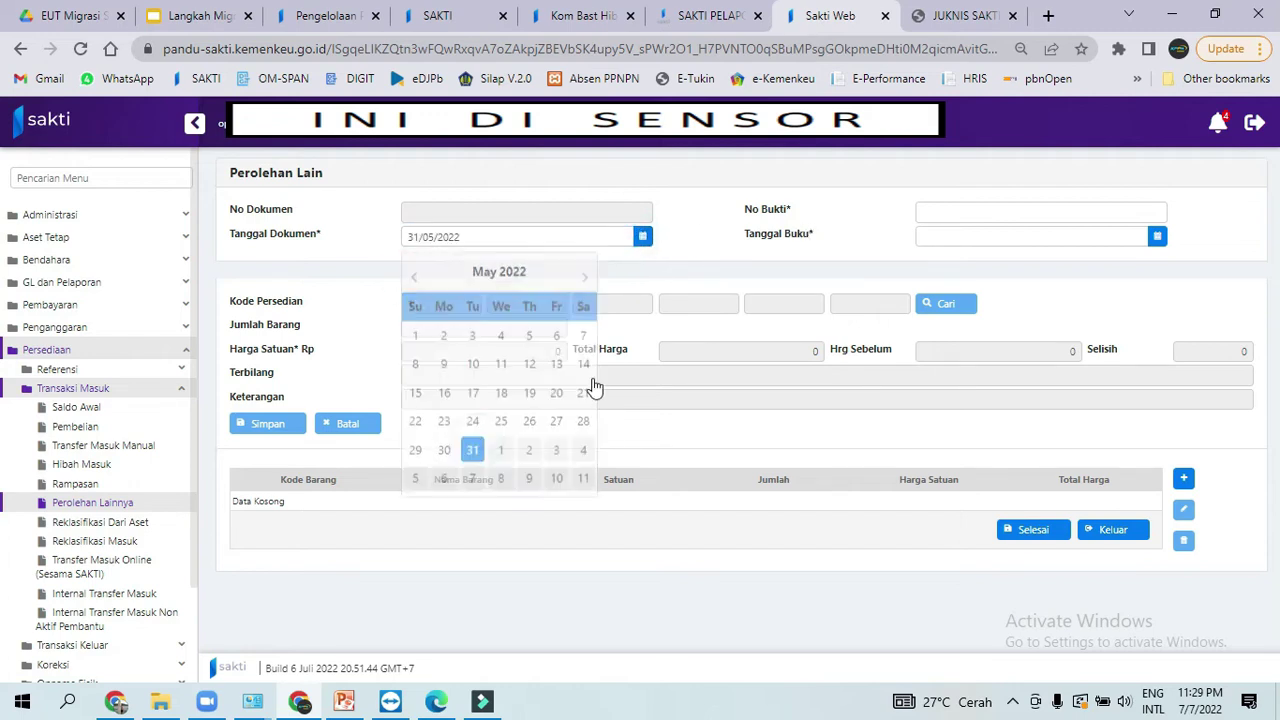
left_click(1027, 209)
type("01")
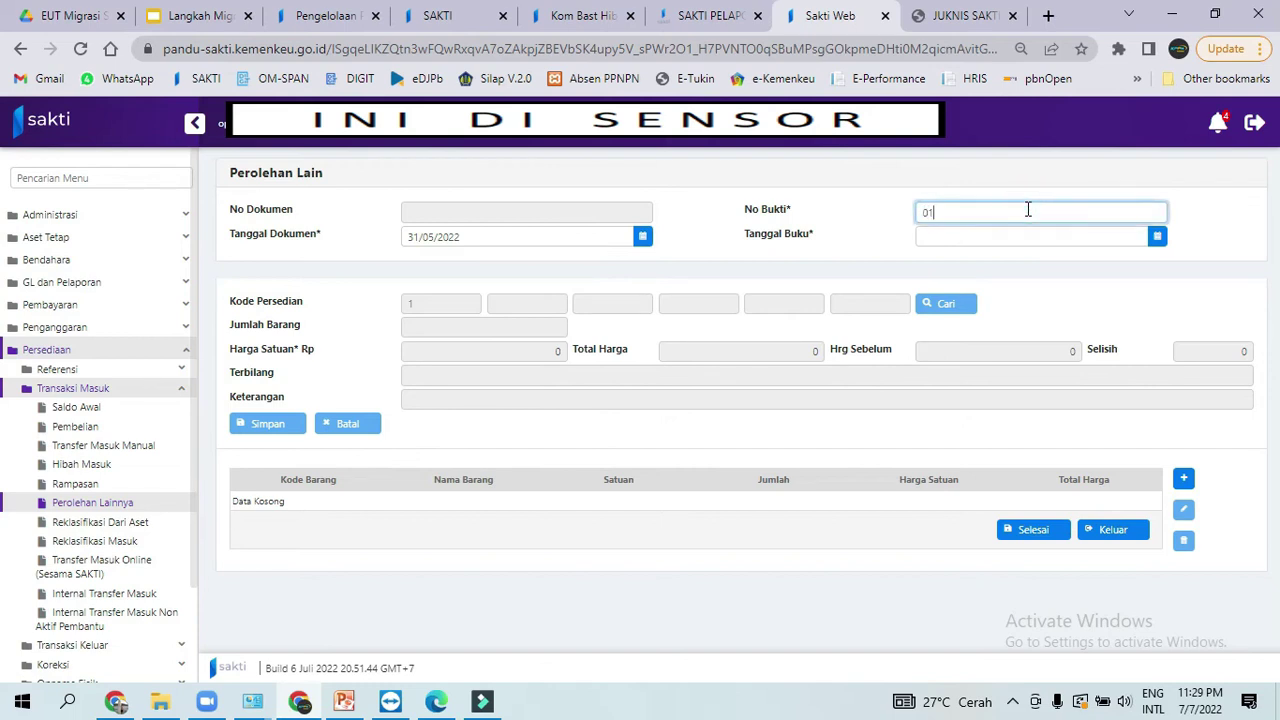
type("/bonus/hadiah")
left_click(1158, 237)
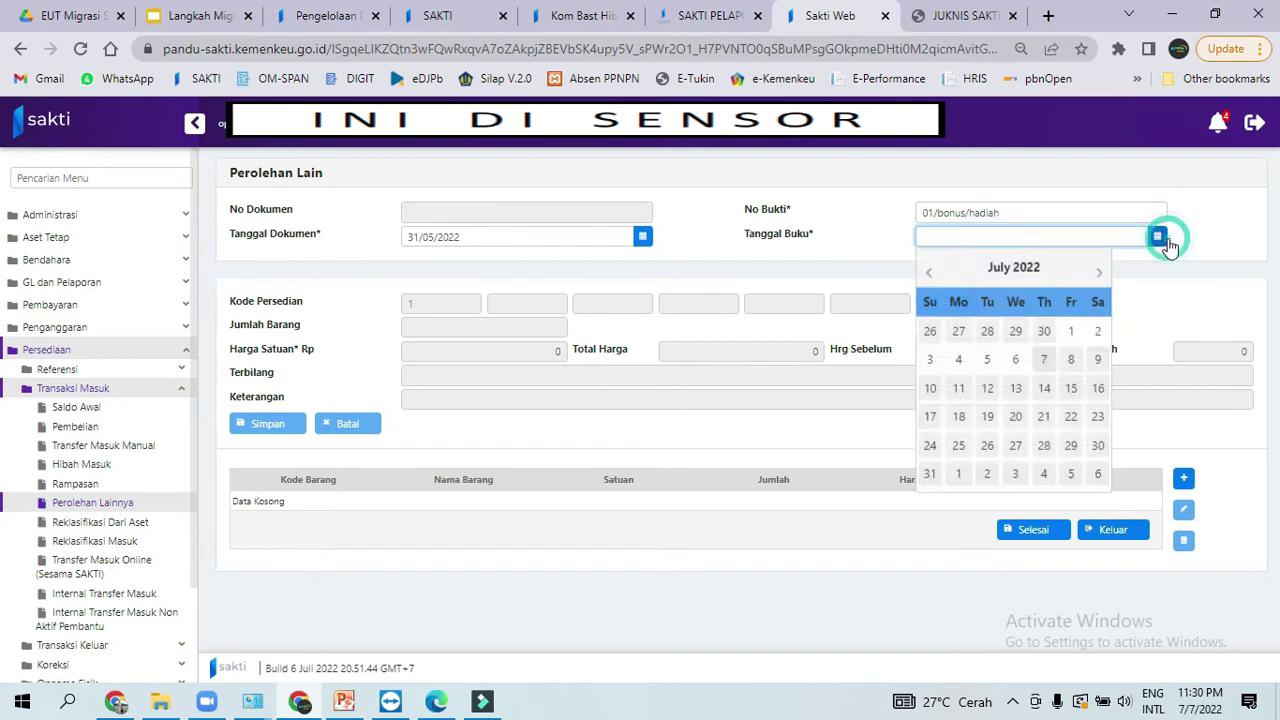
left_click(929, 273)
left_click(929, 273)
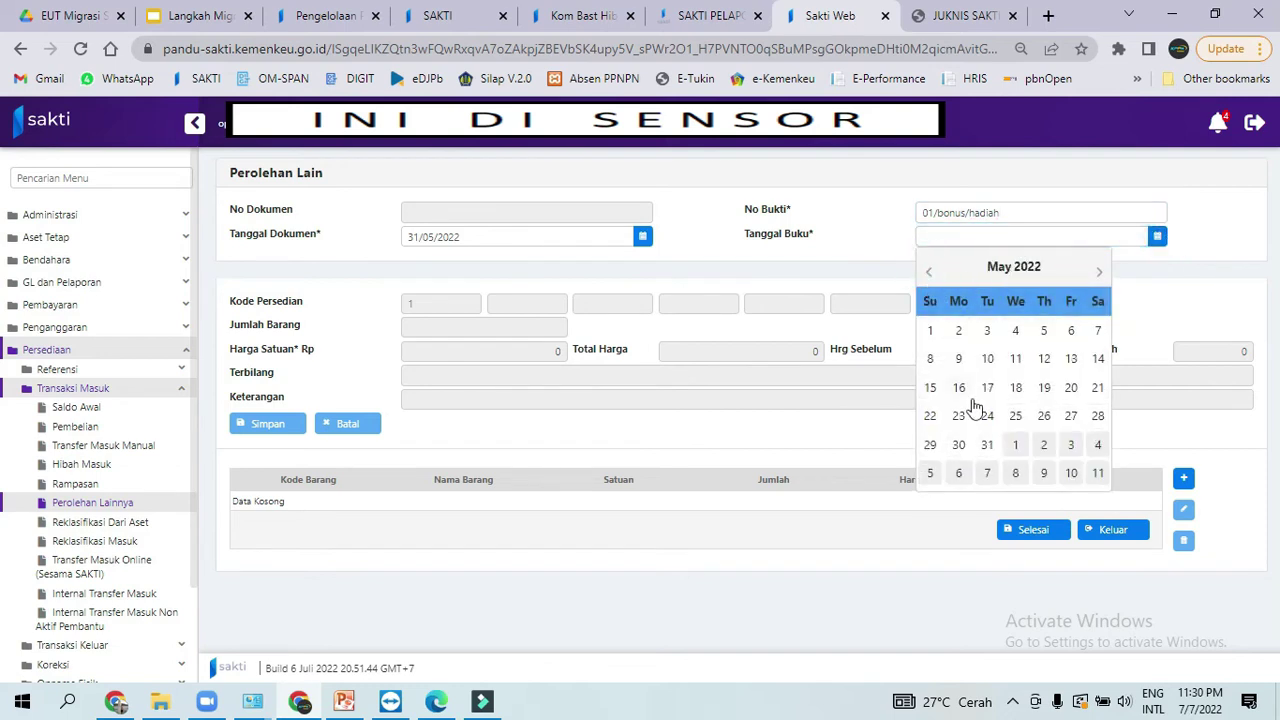
left_click(986, 445)
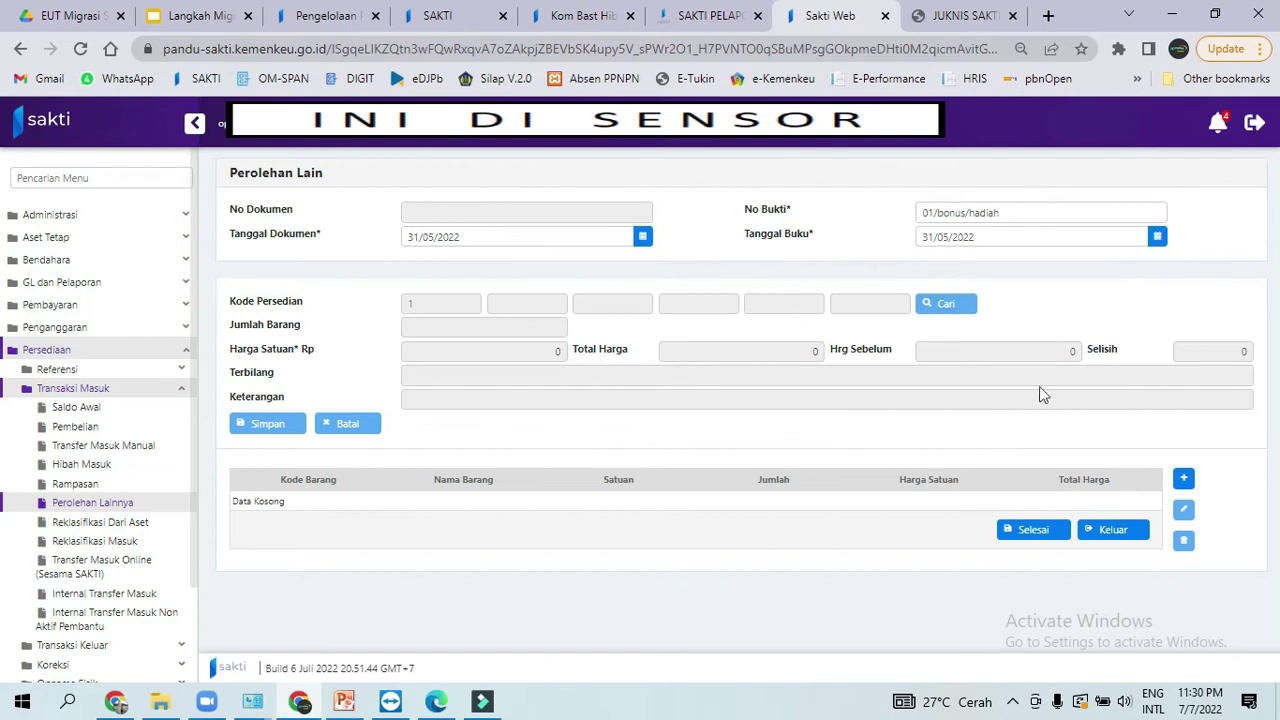
left_click(1183, 478)
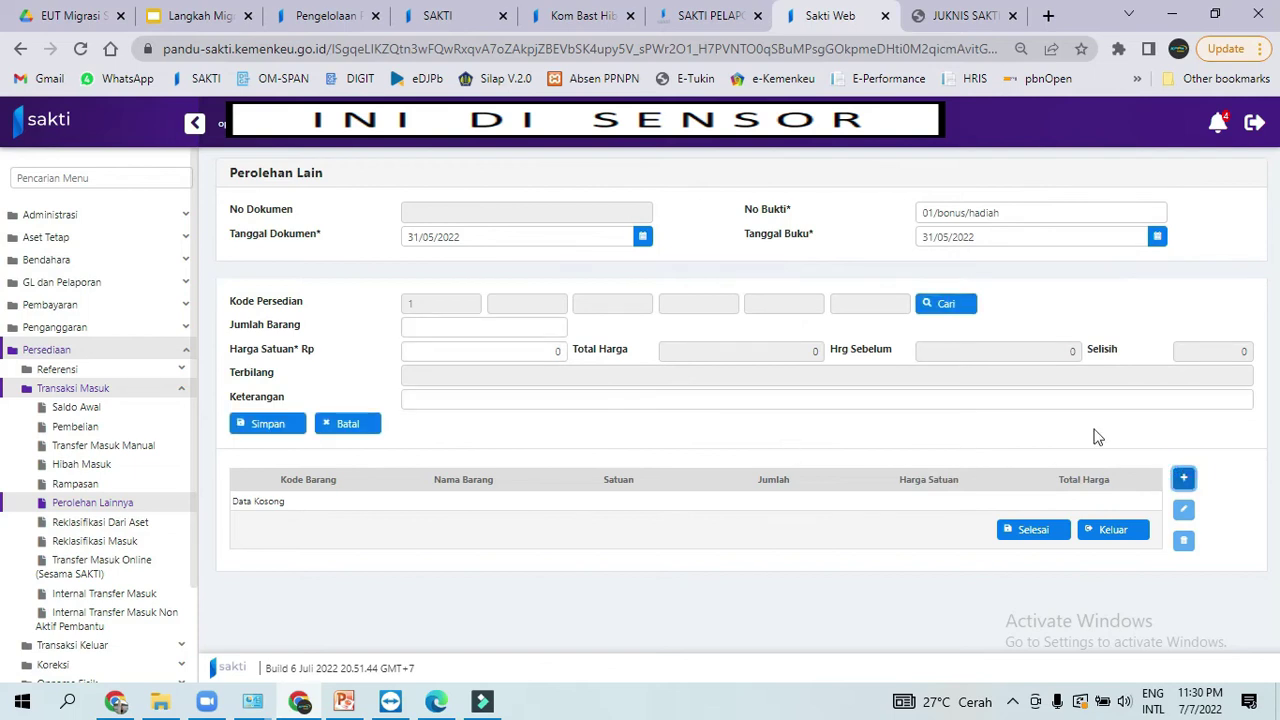
left_click(953, 313)
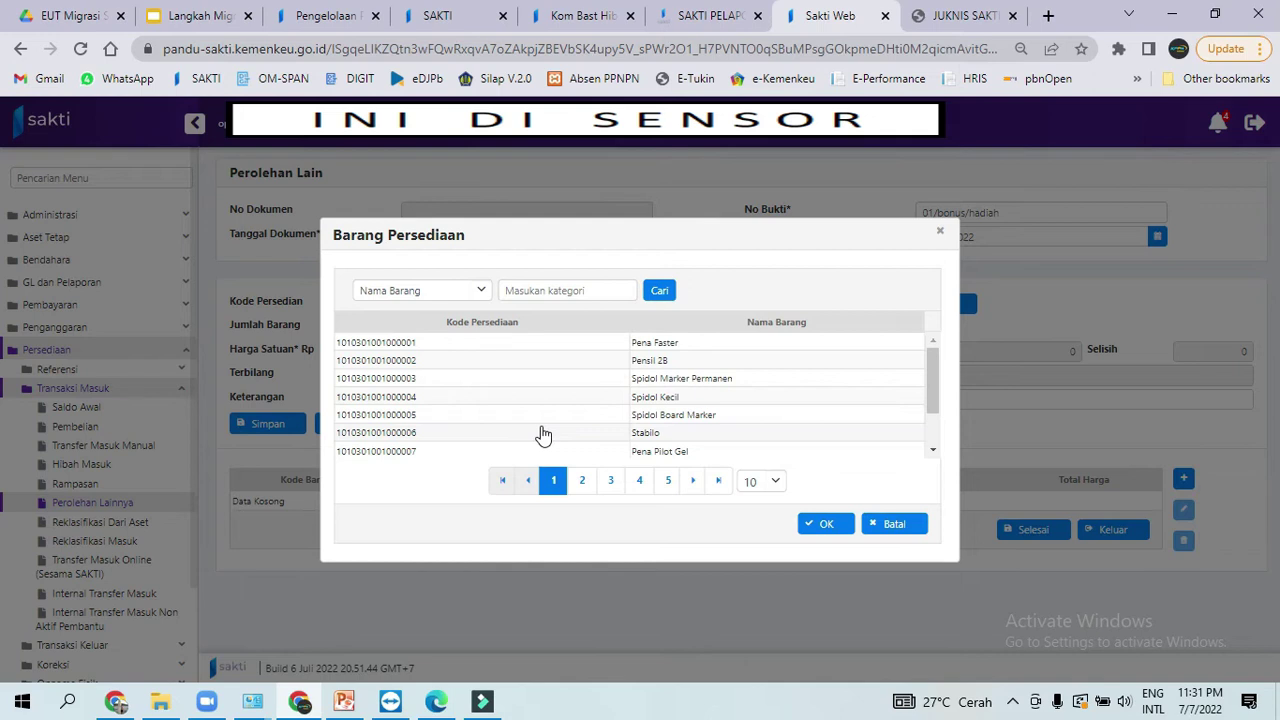
left_click(542, 433)
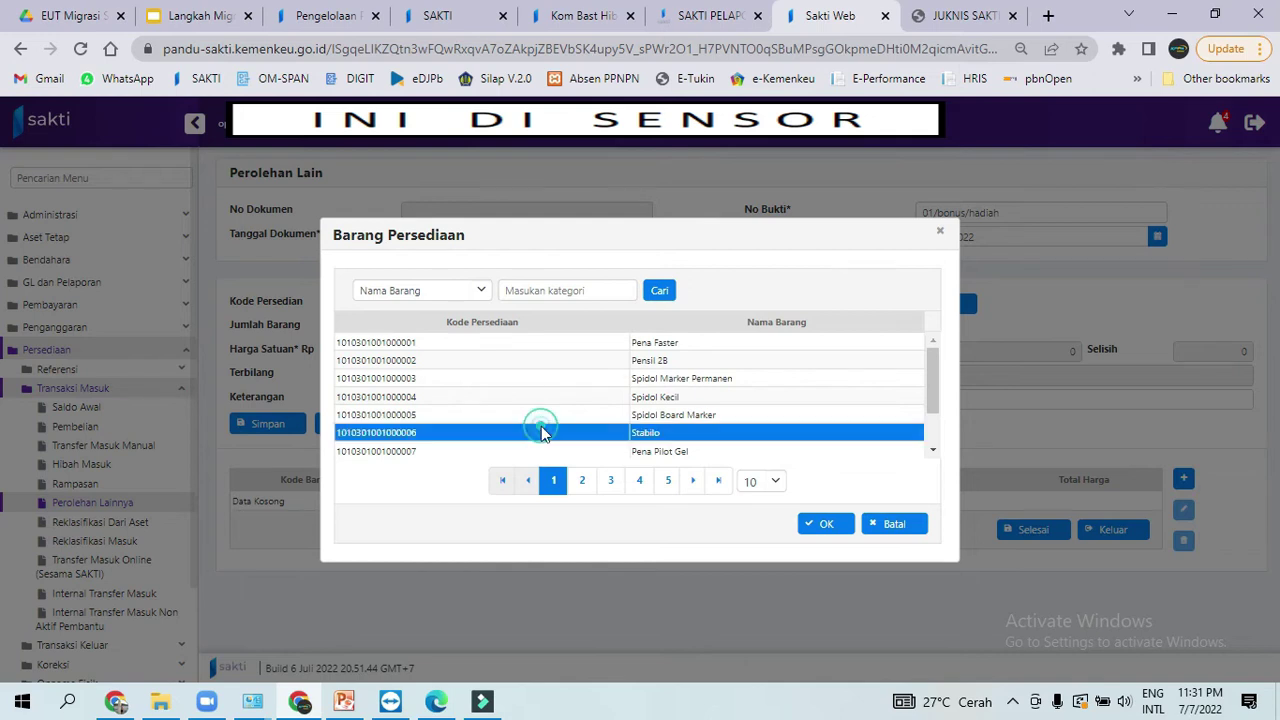
left_click(830, 525)
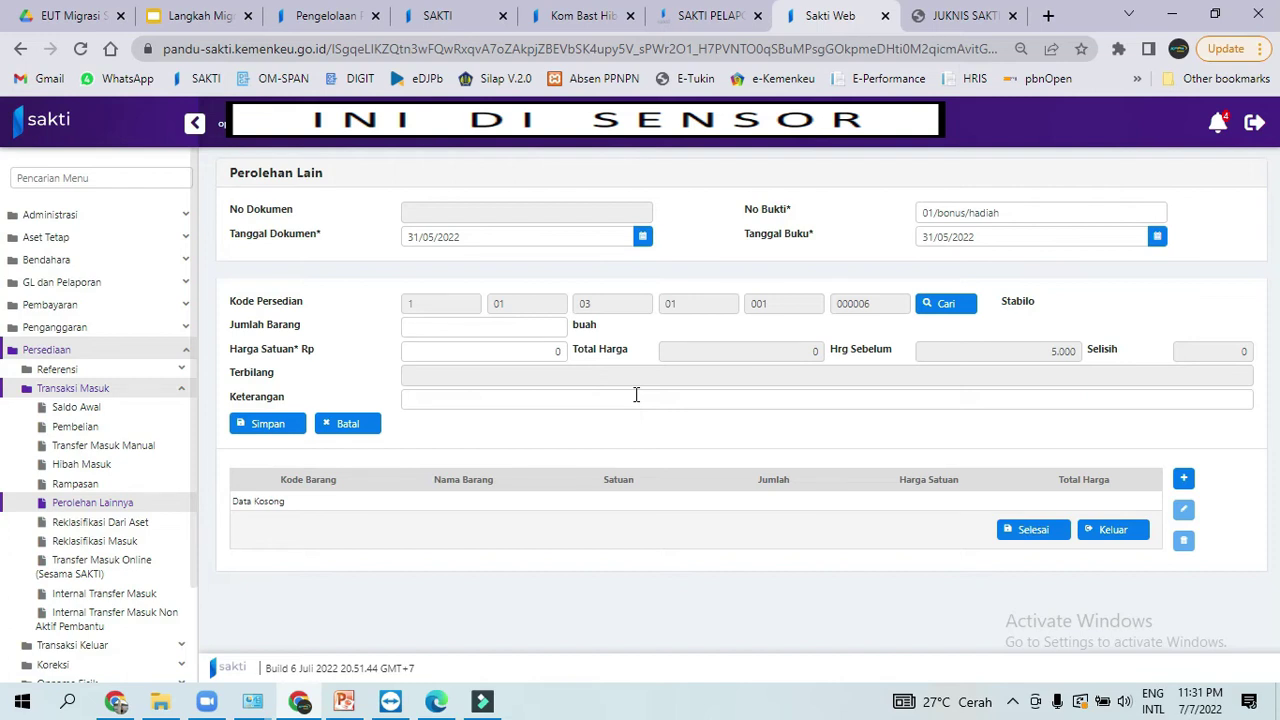
- Enter quantity 1, unit price 10.000 and the note "Bonus Pembelian" for the Stabilo item, and save the detail row
left_click(551, 325)
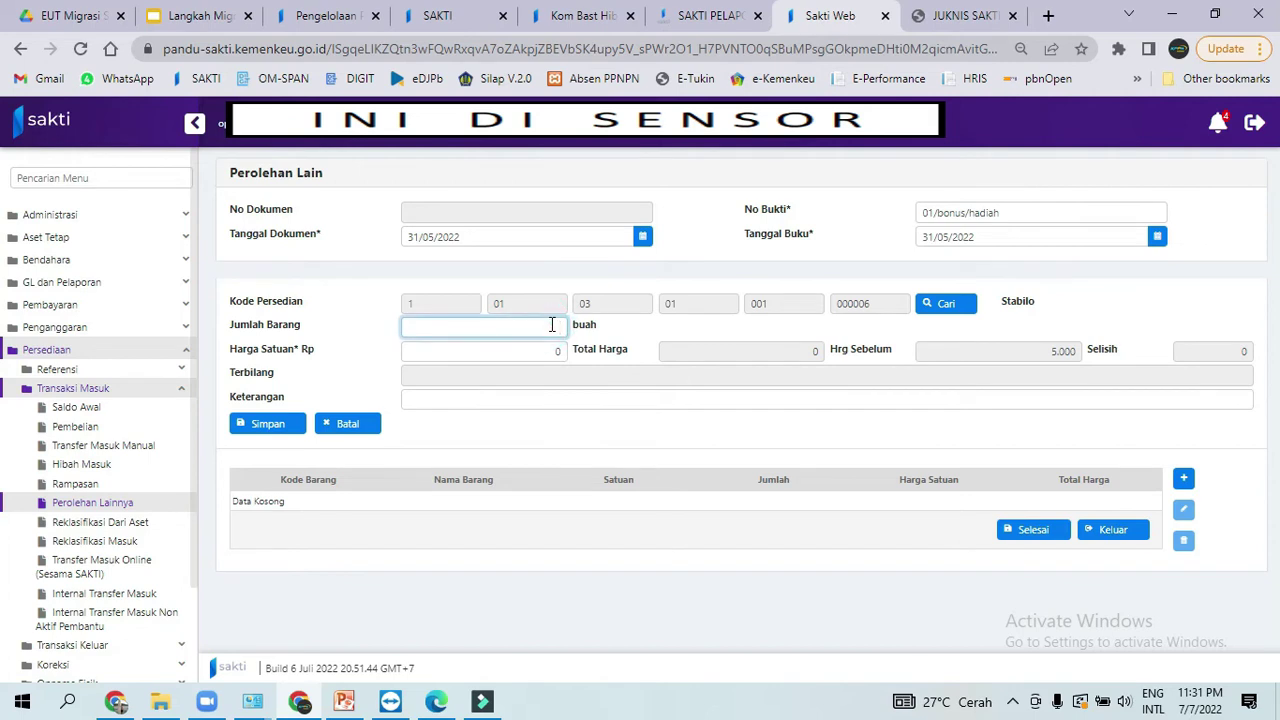
type("1")
key("Tab")
type("10000")
key("Tab")
type("Bonus Pembelian")
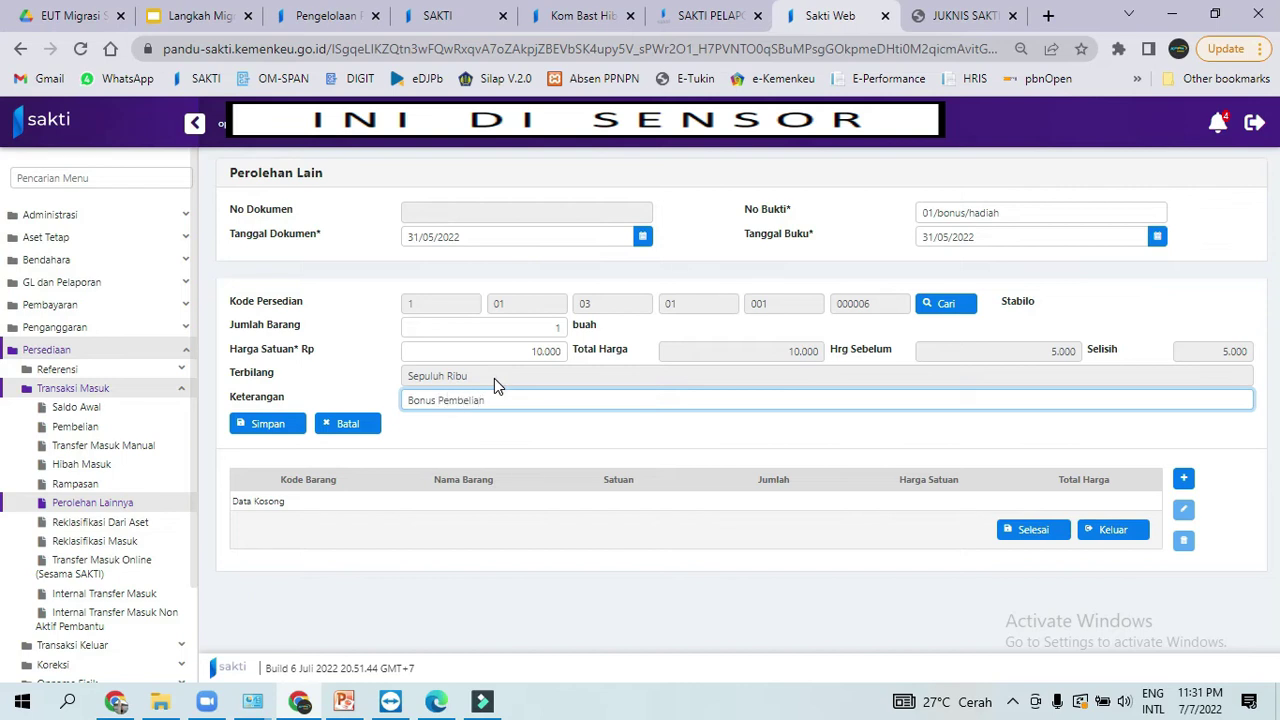
left_click(265, 425)
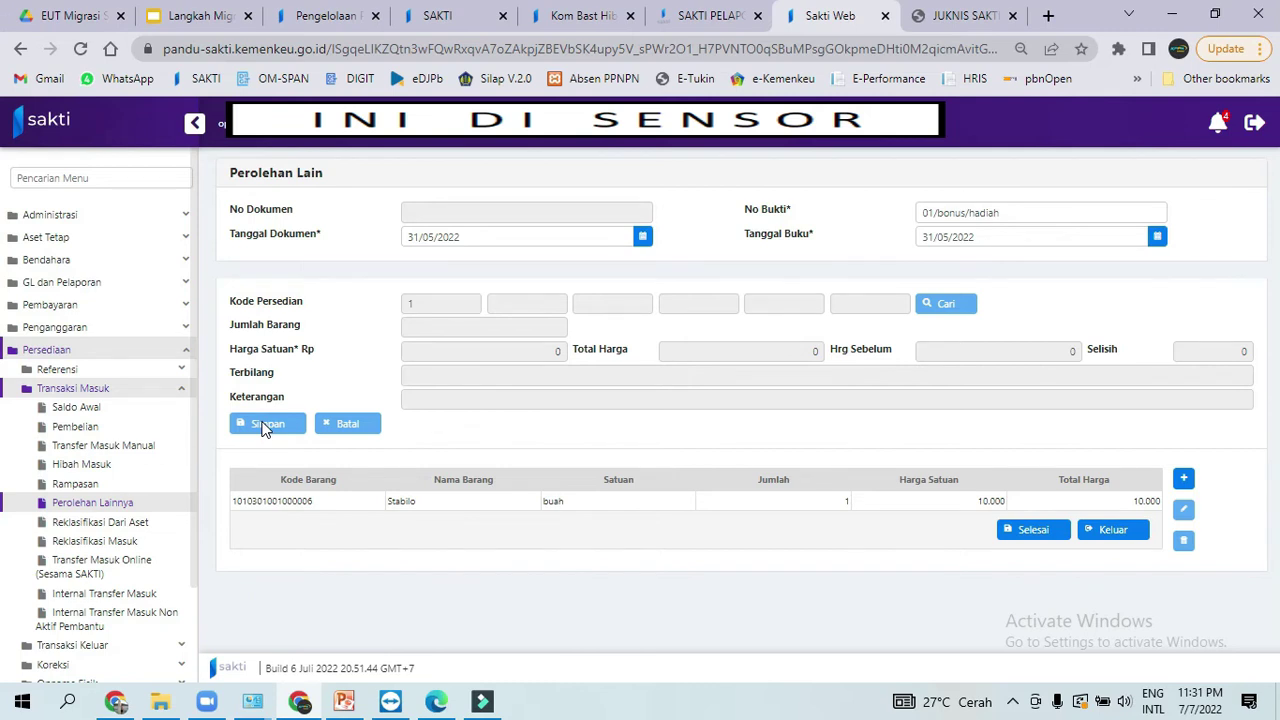
left_click(1184, 481)
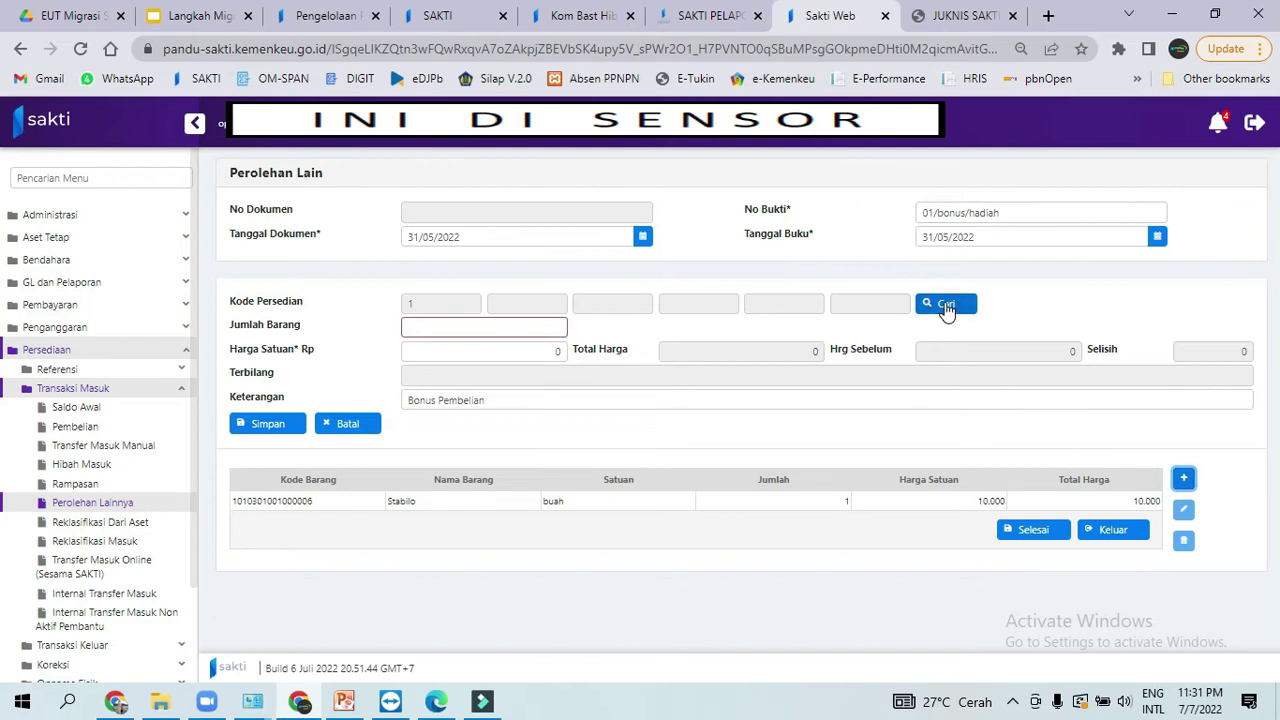
left_click(946, 306)
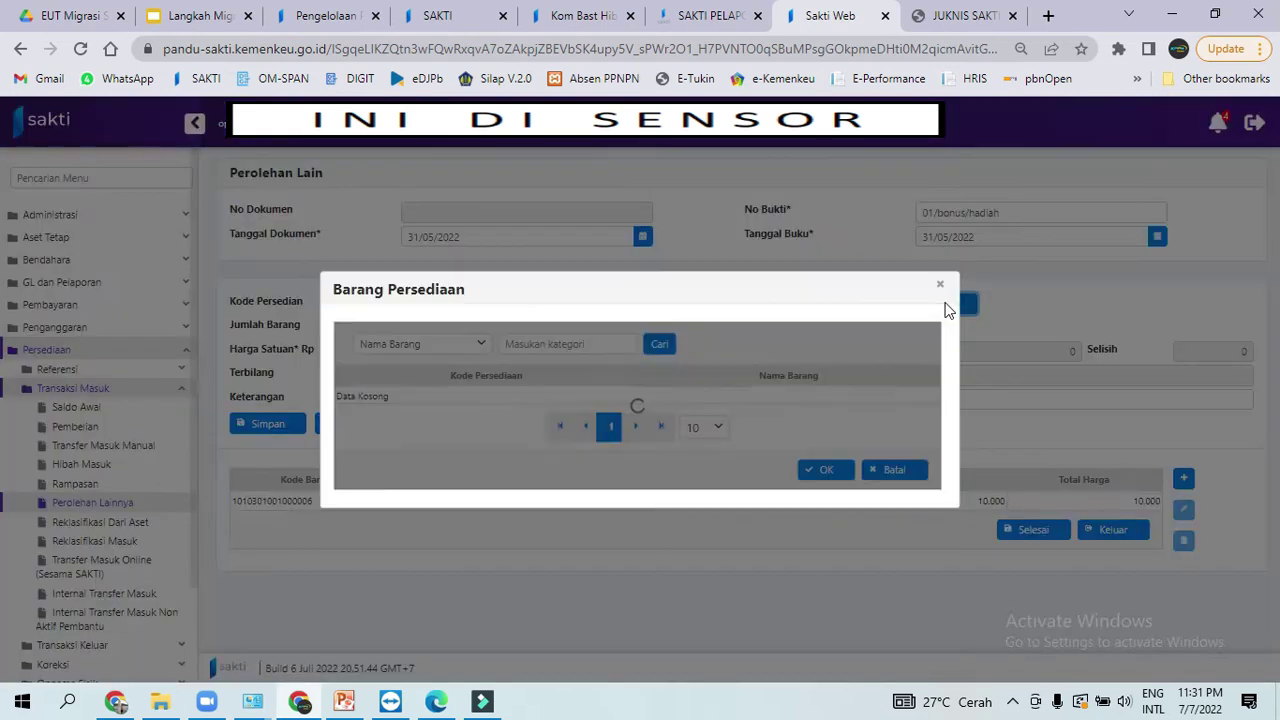
left_click(643, 452)
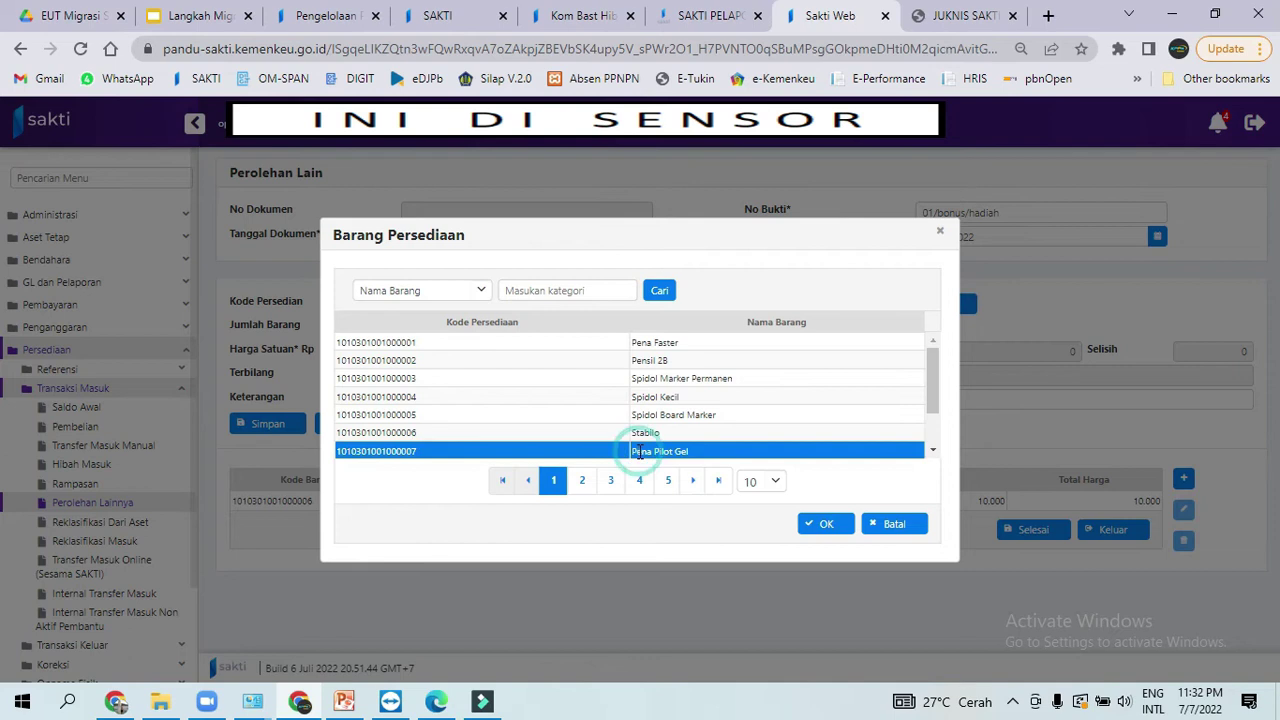
left_click(834, 530)
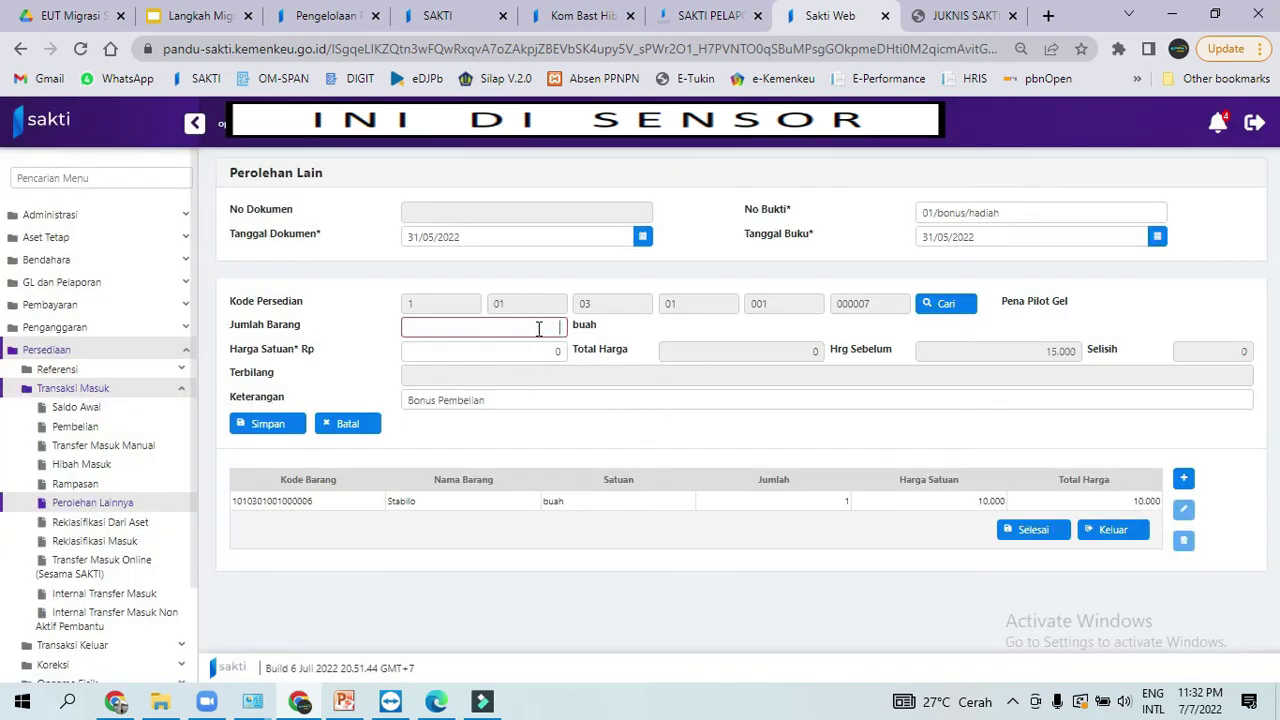
type("1")
key("Tab")
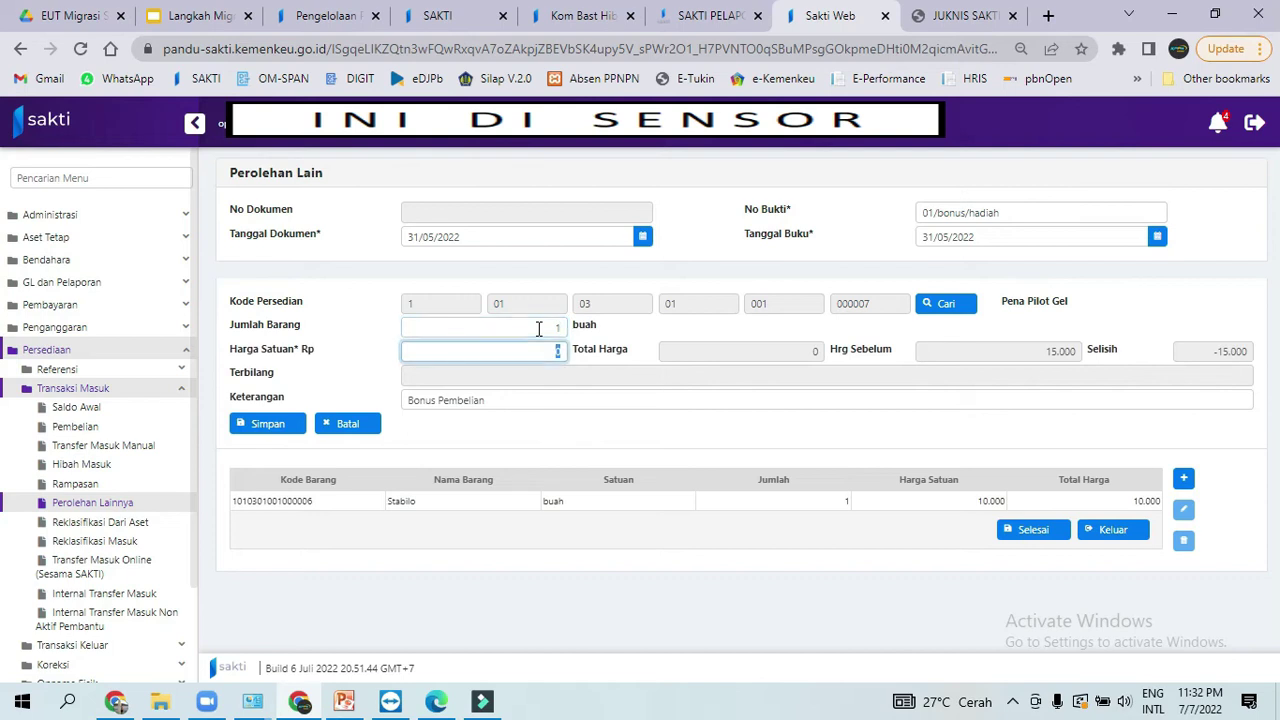
type("5000")
left_click(265, 424)
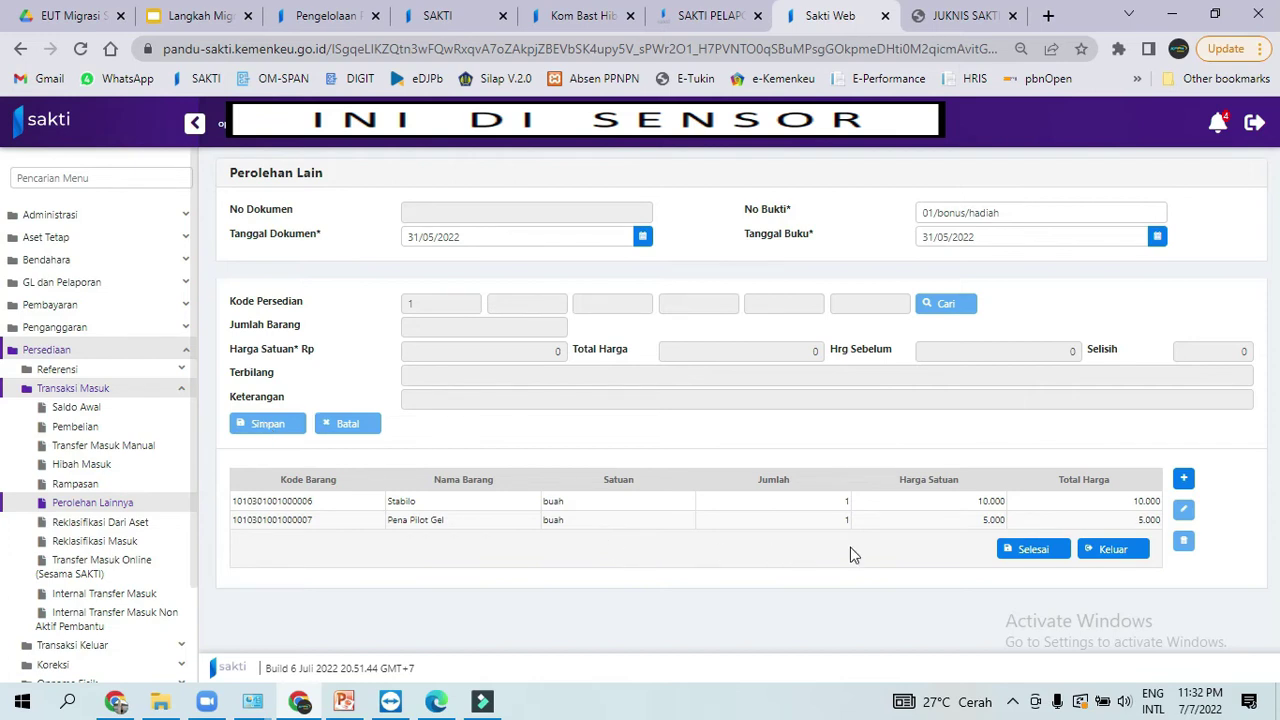
- Save the completed Perolehan Lain document, exit to the transaction list and select the 01/bonus/hadiah record
left_click(1029, 552)
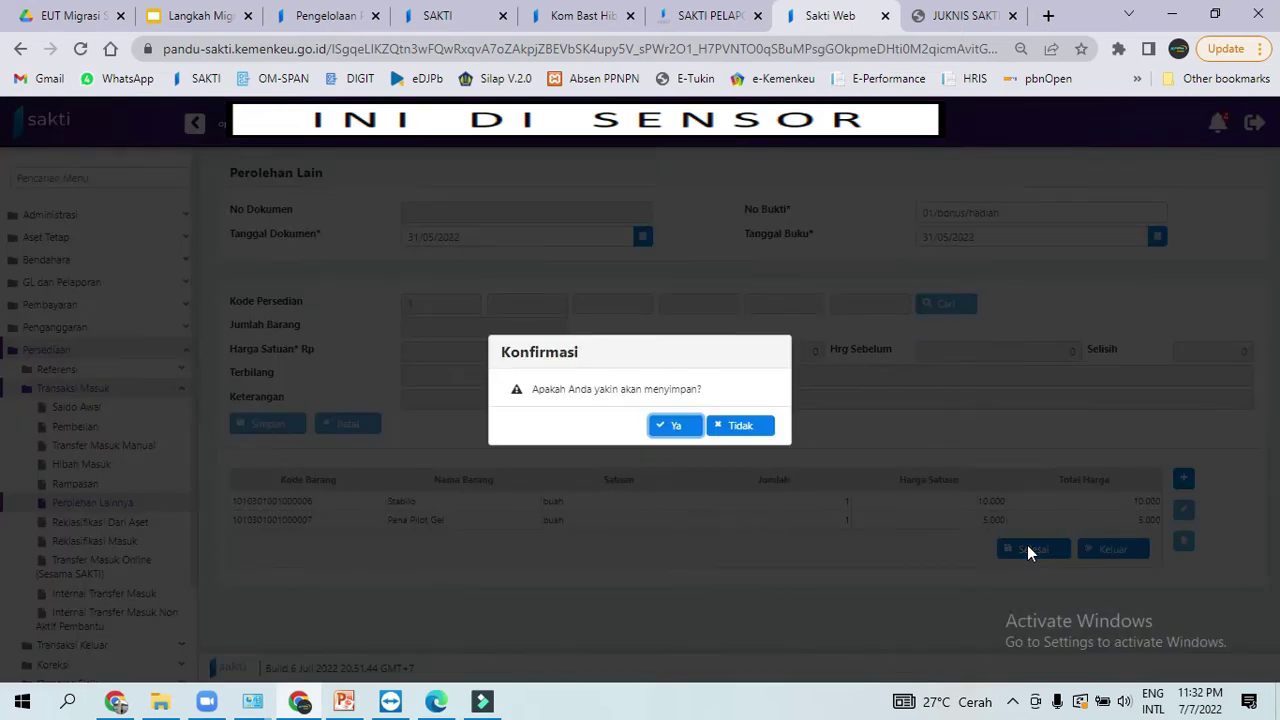
left_click(672, 424)
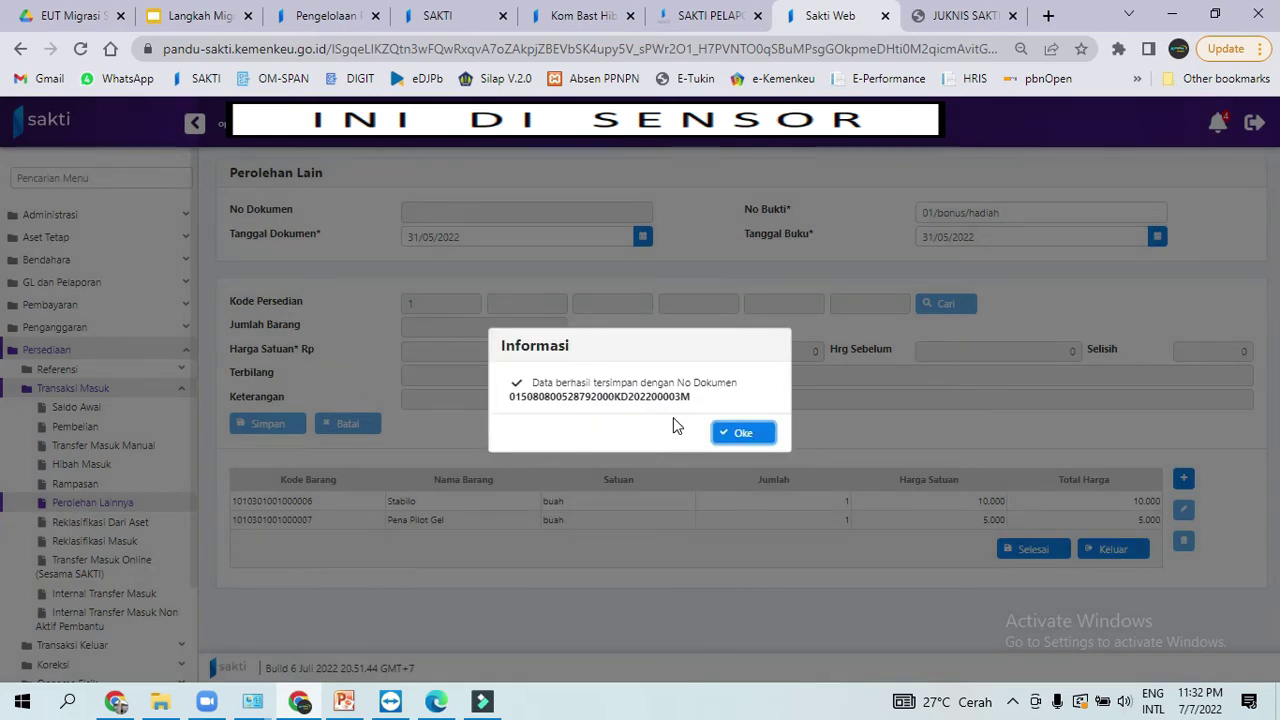
left_click(742, 433)
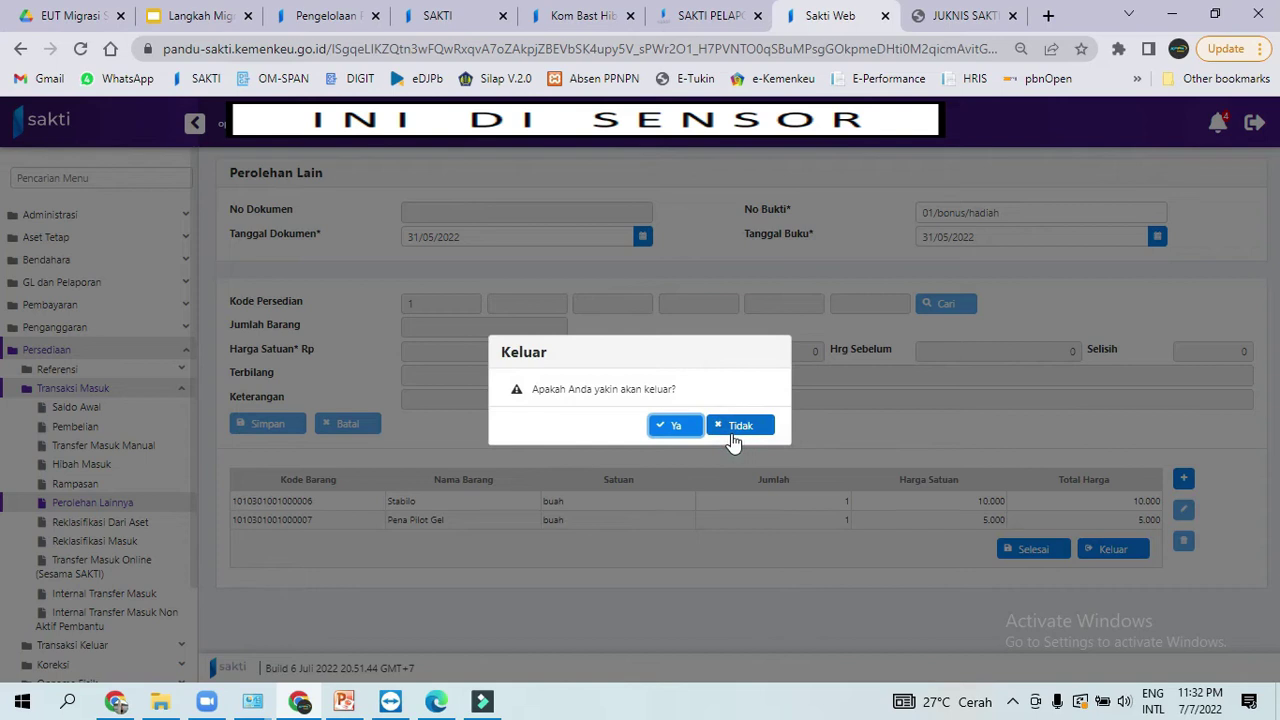
left_click(668, 428)
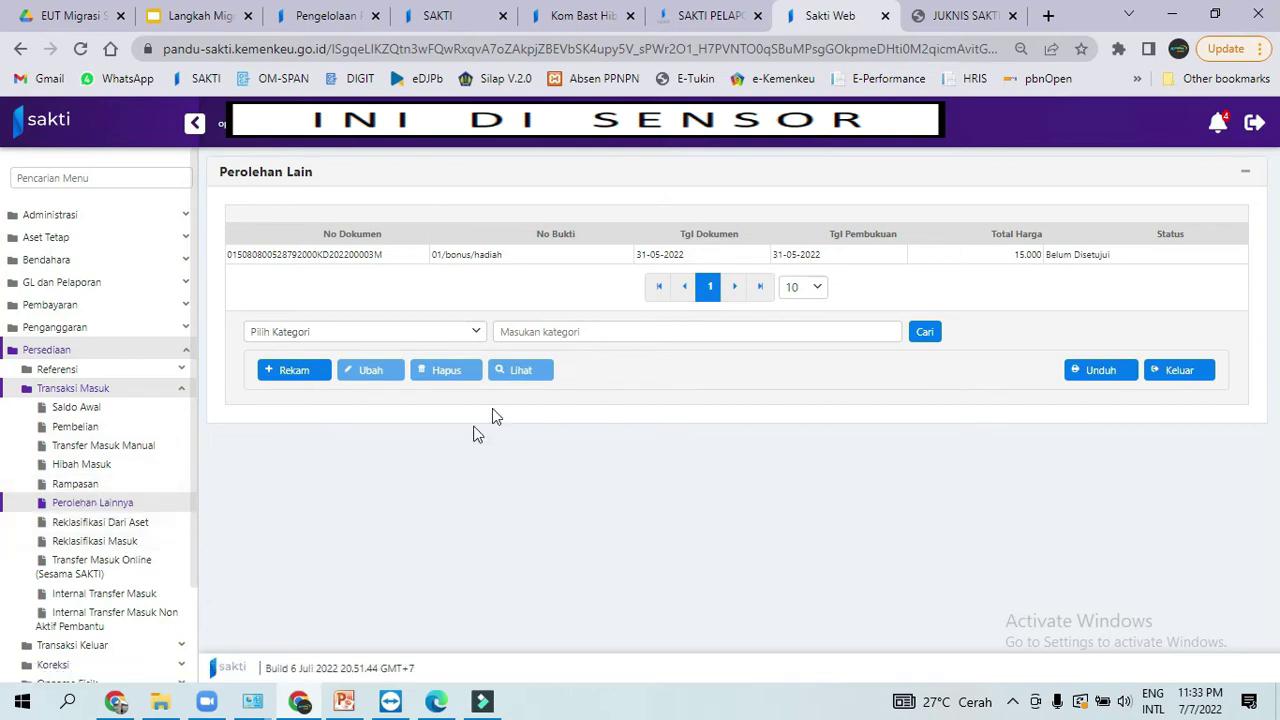
left_click(490, 254)
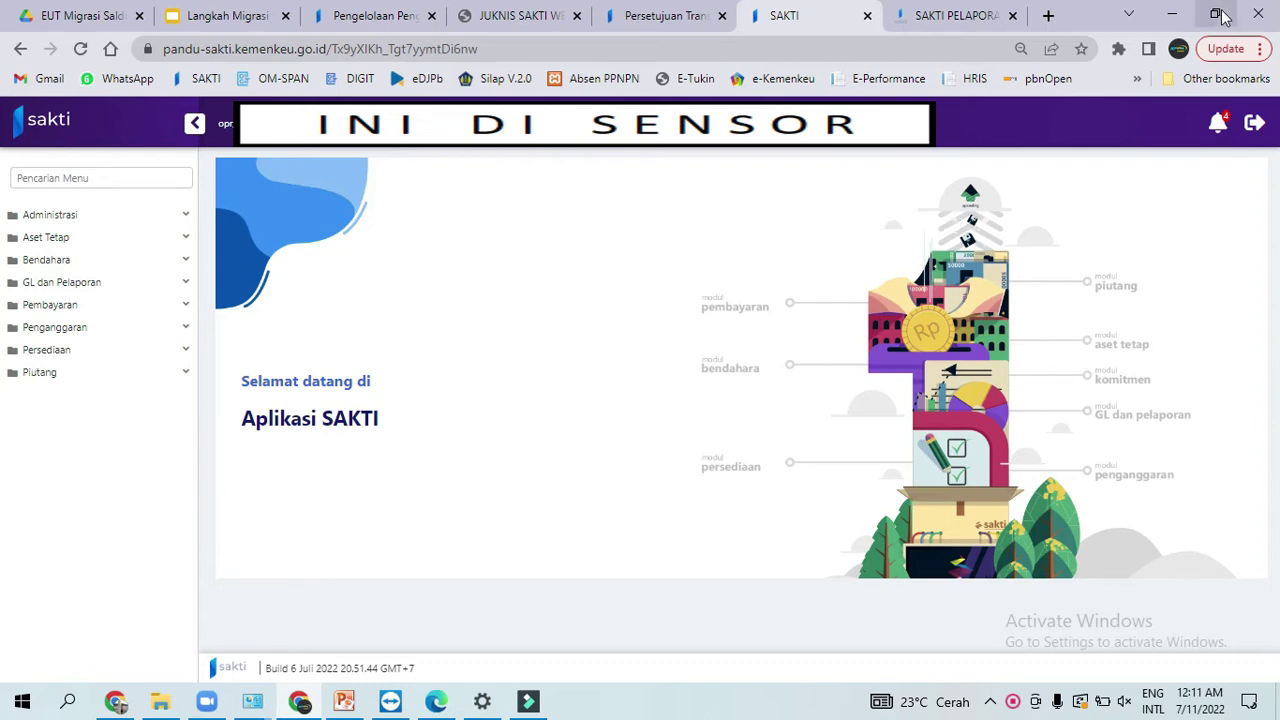
- Review the Reklasifikasi Masuk guide page on the SAKTI Pelaporan site, from the menu description through validation, recording procedure and journal entries
left_click(925, 12)
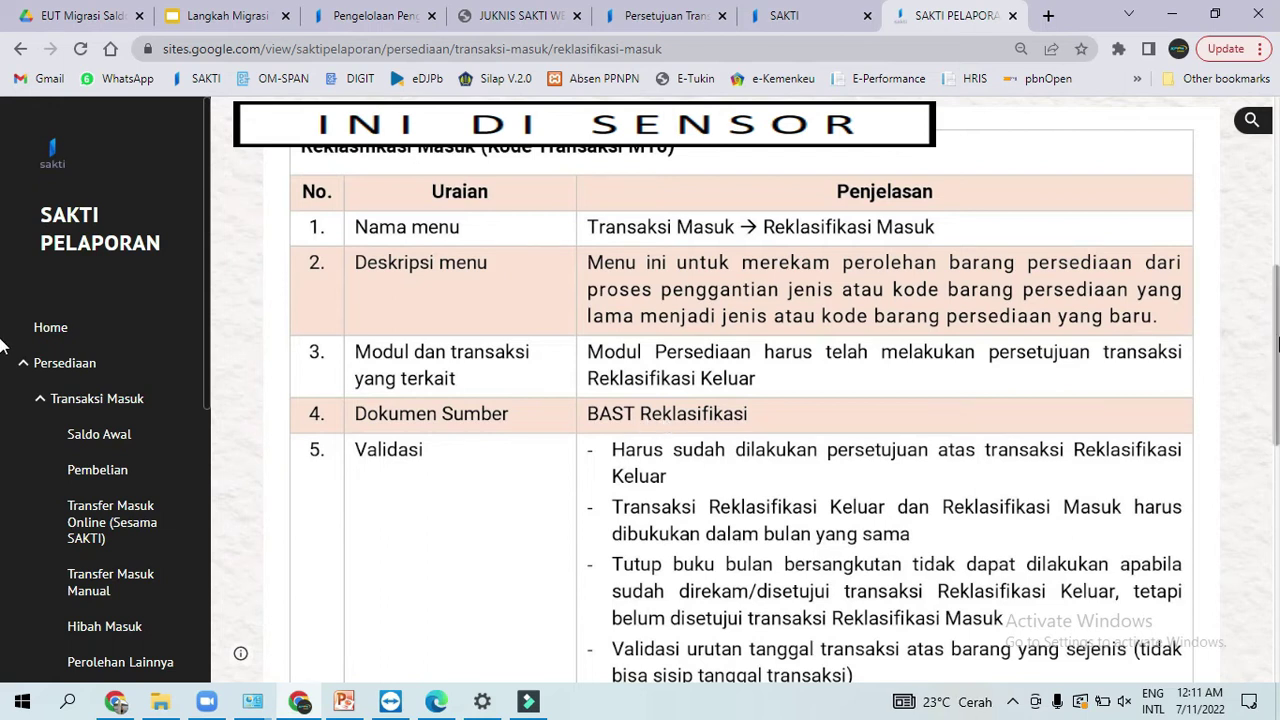
left_click_drag(1272, 338, 1276, 390)
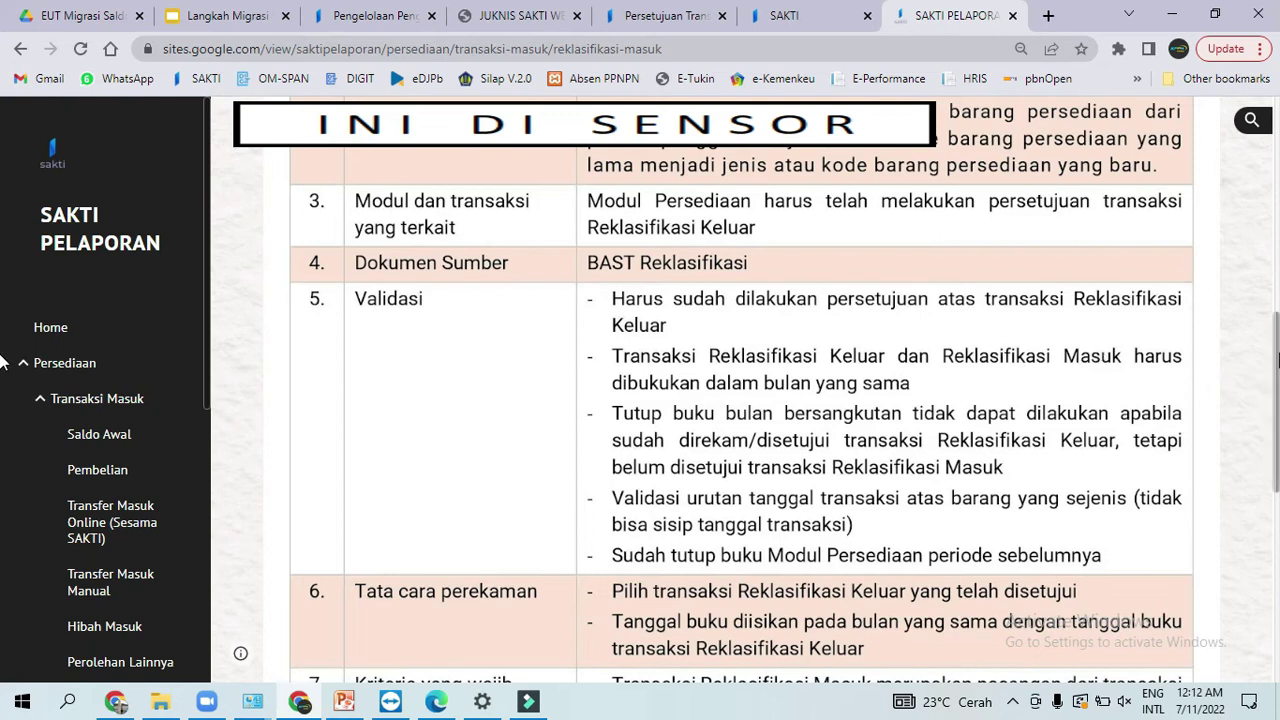
scroll(840, 290, "down", 3)
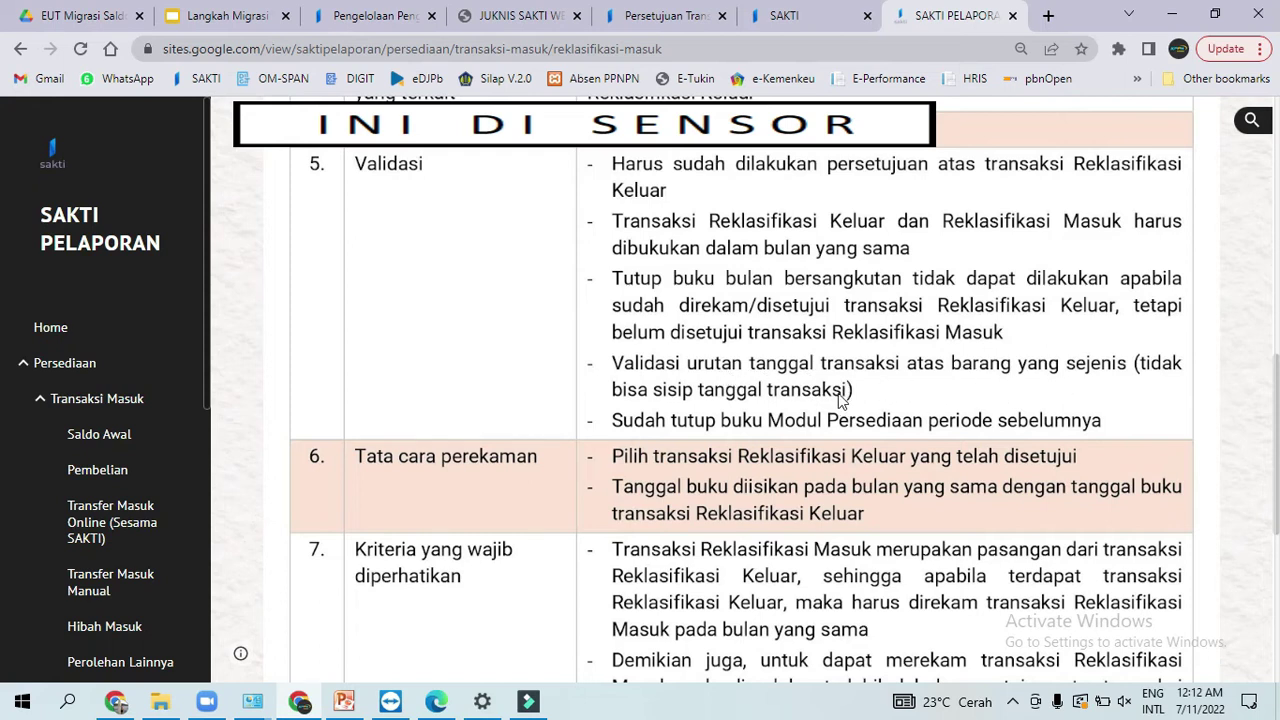
scroll(1274, 420, "down", 1)
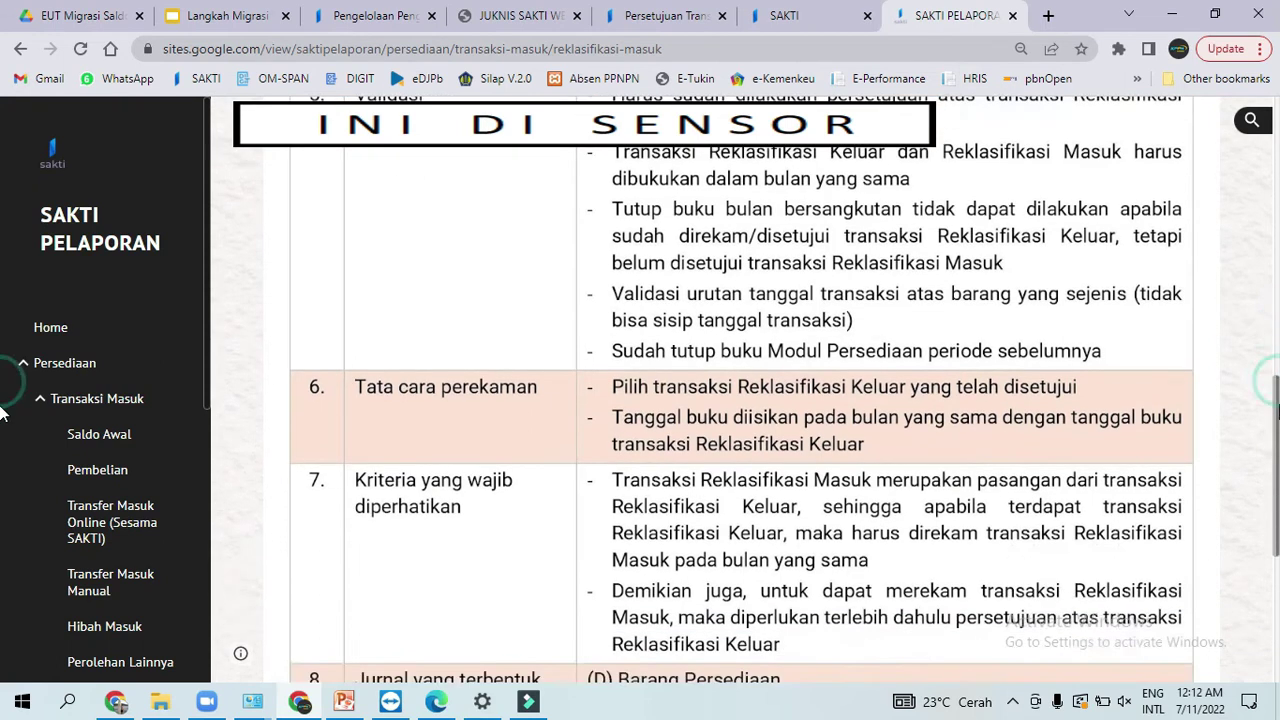
scroll(2, 425, "down", 1)
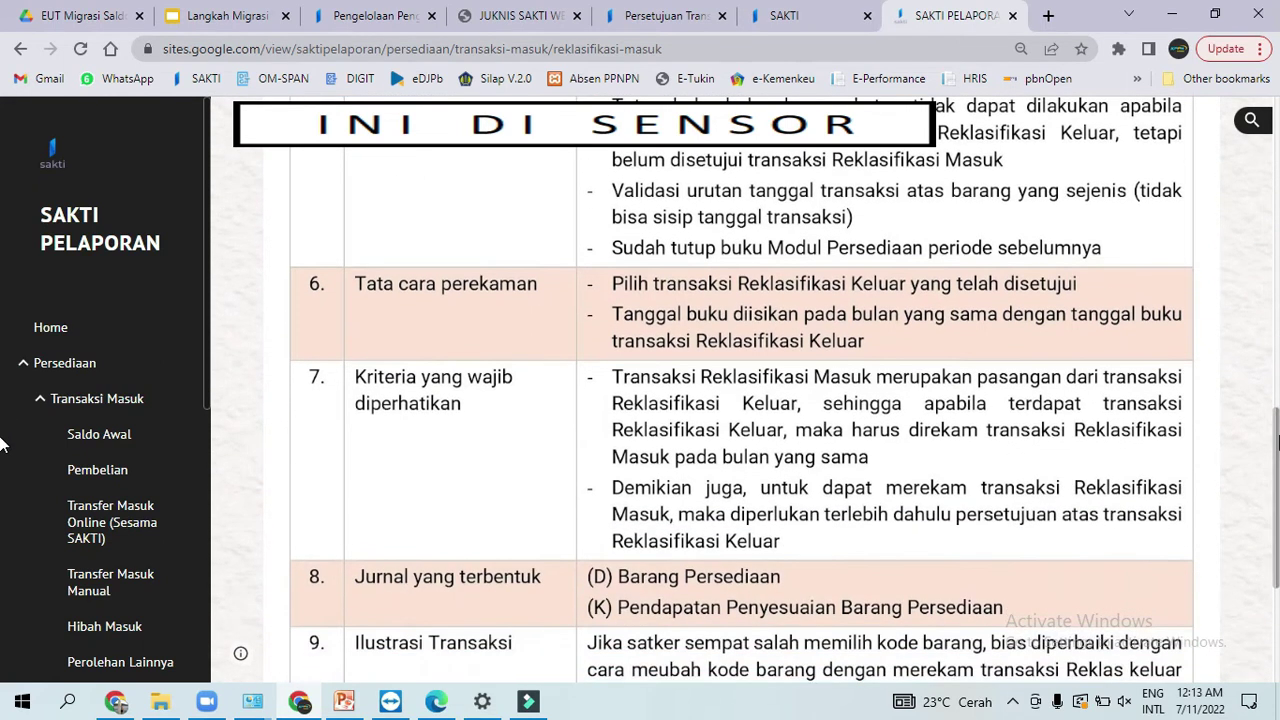
scroll(2, 428, "up", 1)
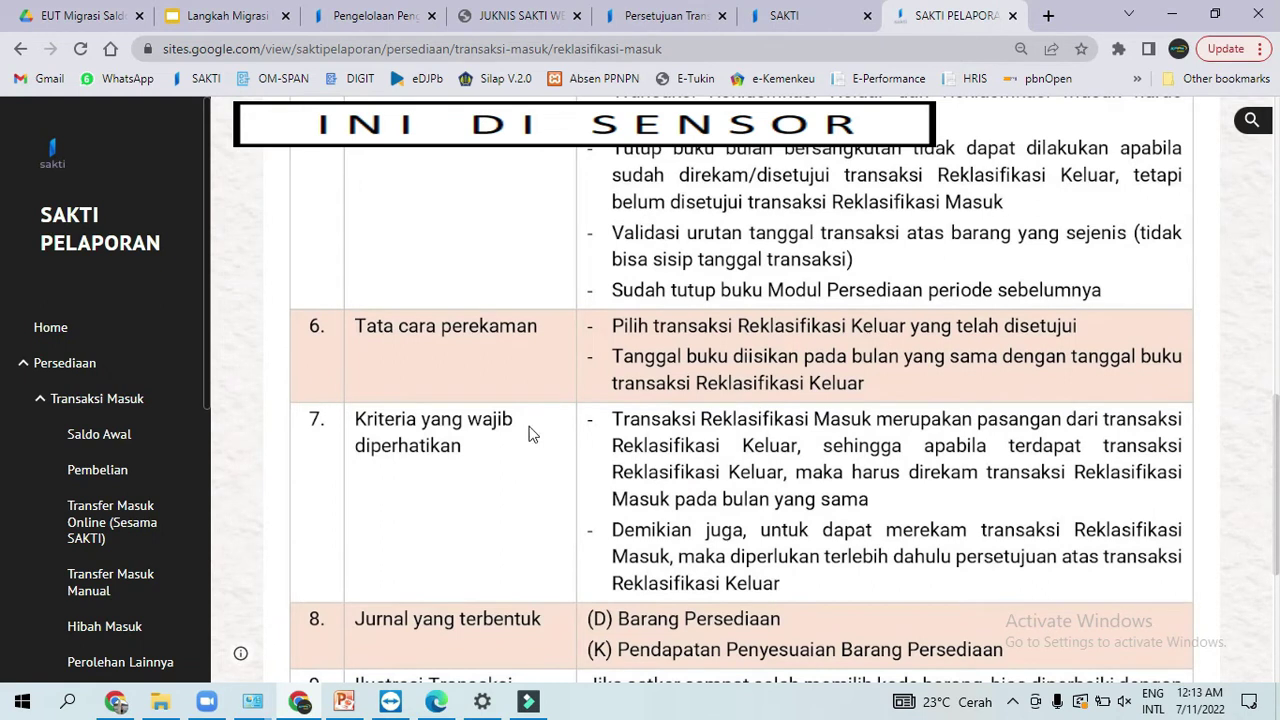
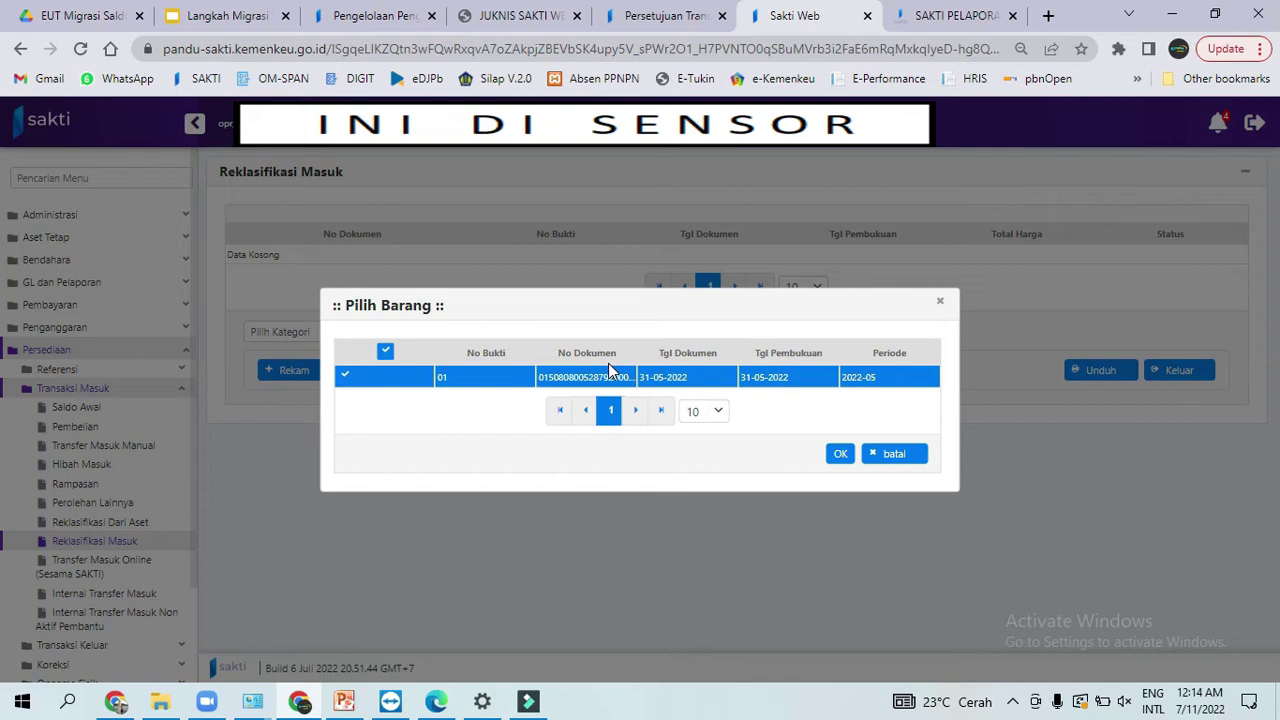
- Load the selected 31-05-2022 transaction with No Bukti 01 into a new Reklasifikasi Masuk record and set the document date to 31/05/2022
left_click(837, 456)
left_click(839, 455)
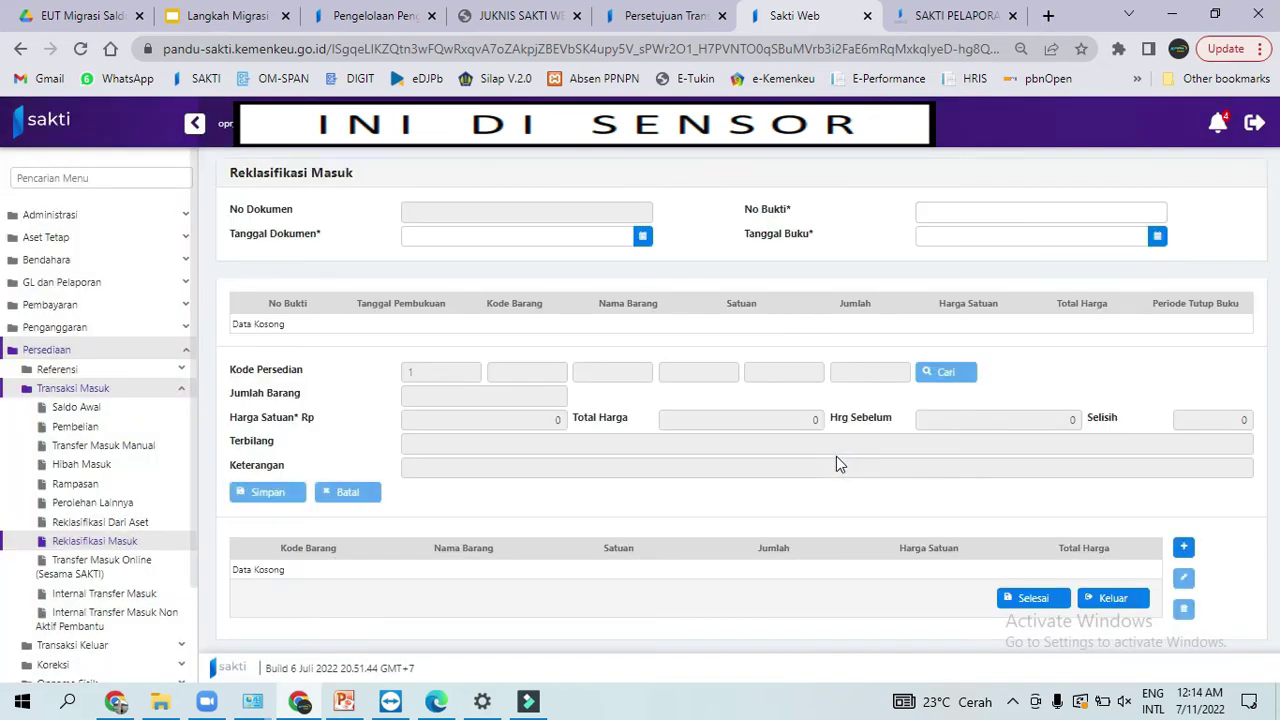
left_click(645, 237)
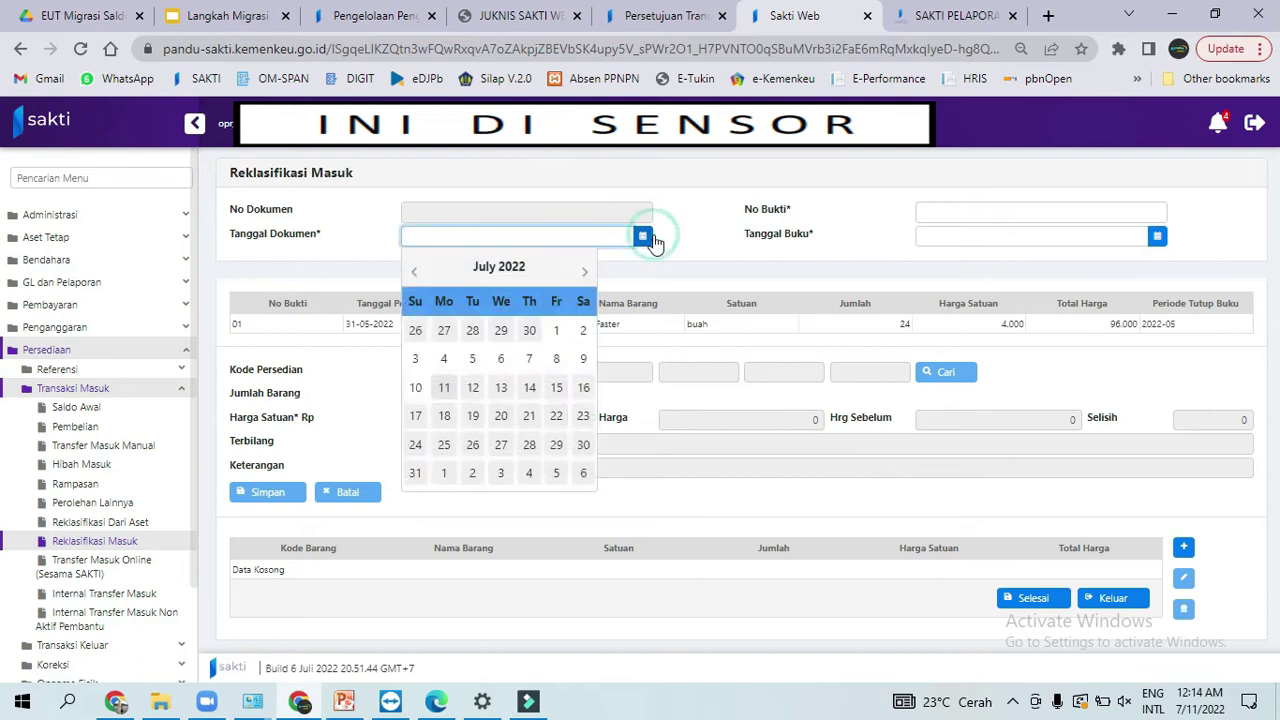
left_click(412, 276)
left_click(412, 276)
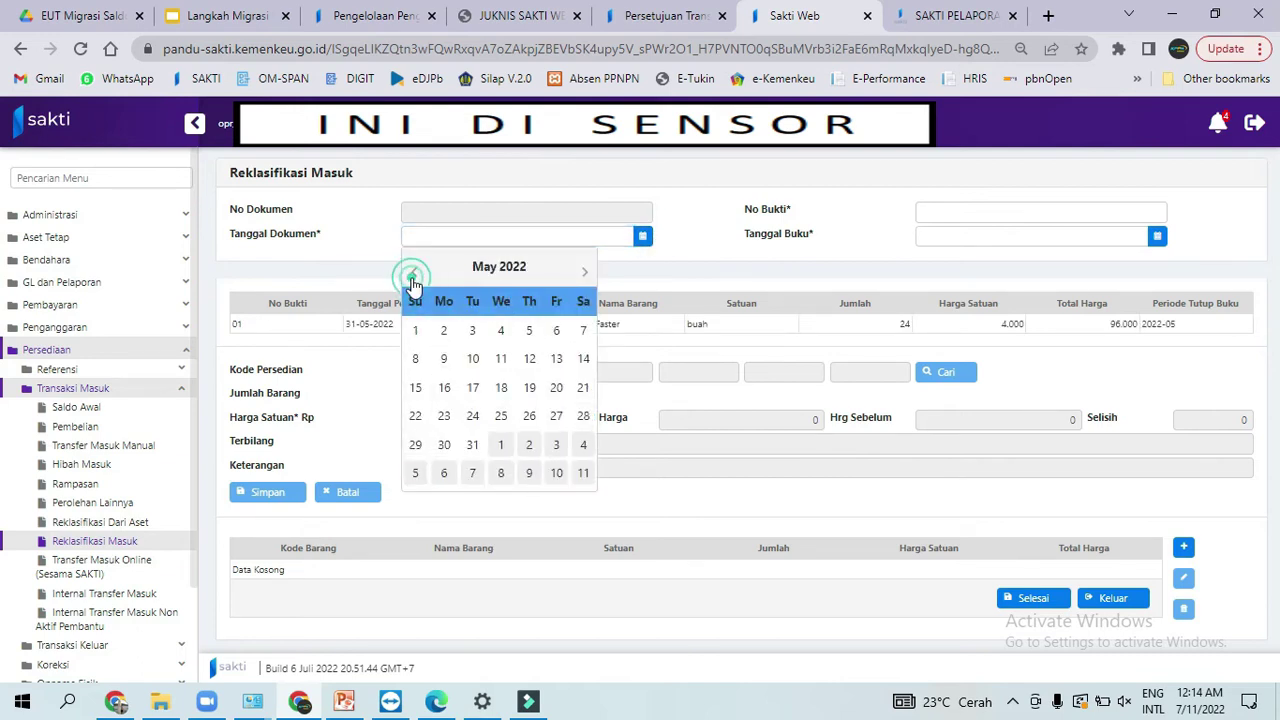
left_click(472, 444)
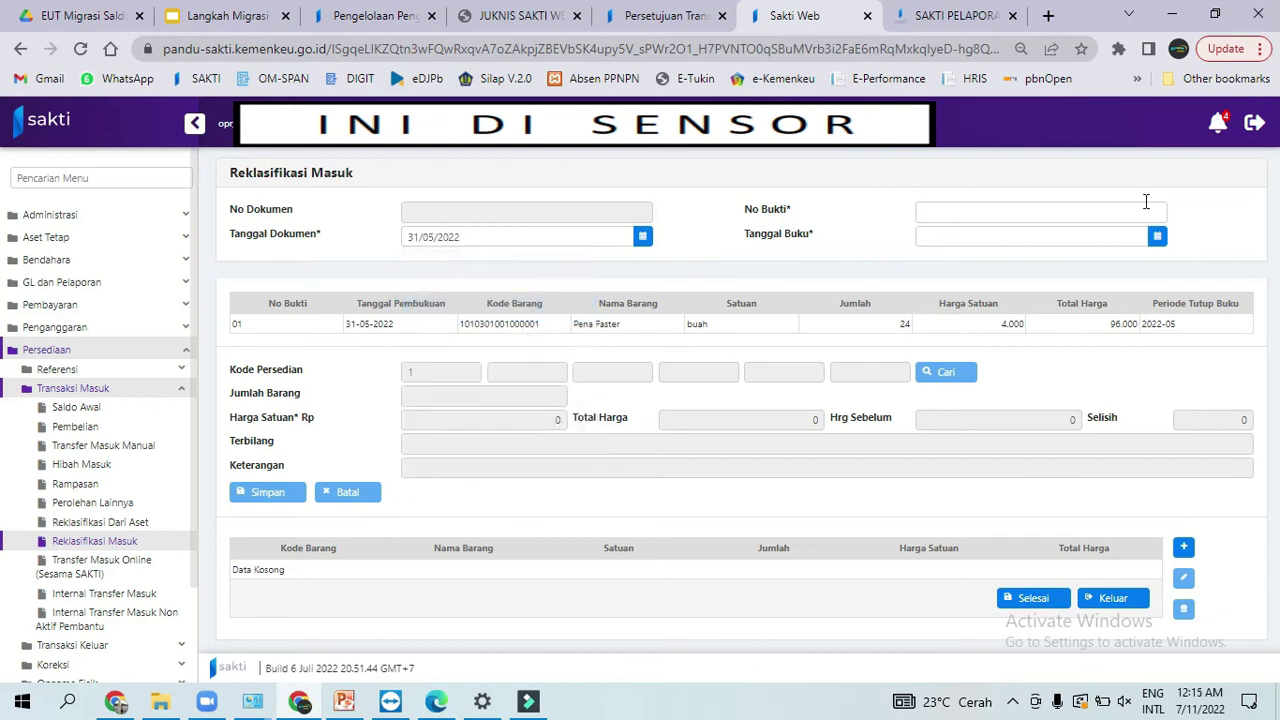
- Enter 02 as the No Bukti and set the Tanggal Buku to 31/05/2022 for the Reklasifikasi Masuk document
left_click(1109, 209)
type("02")
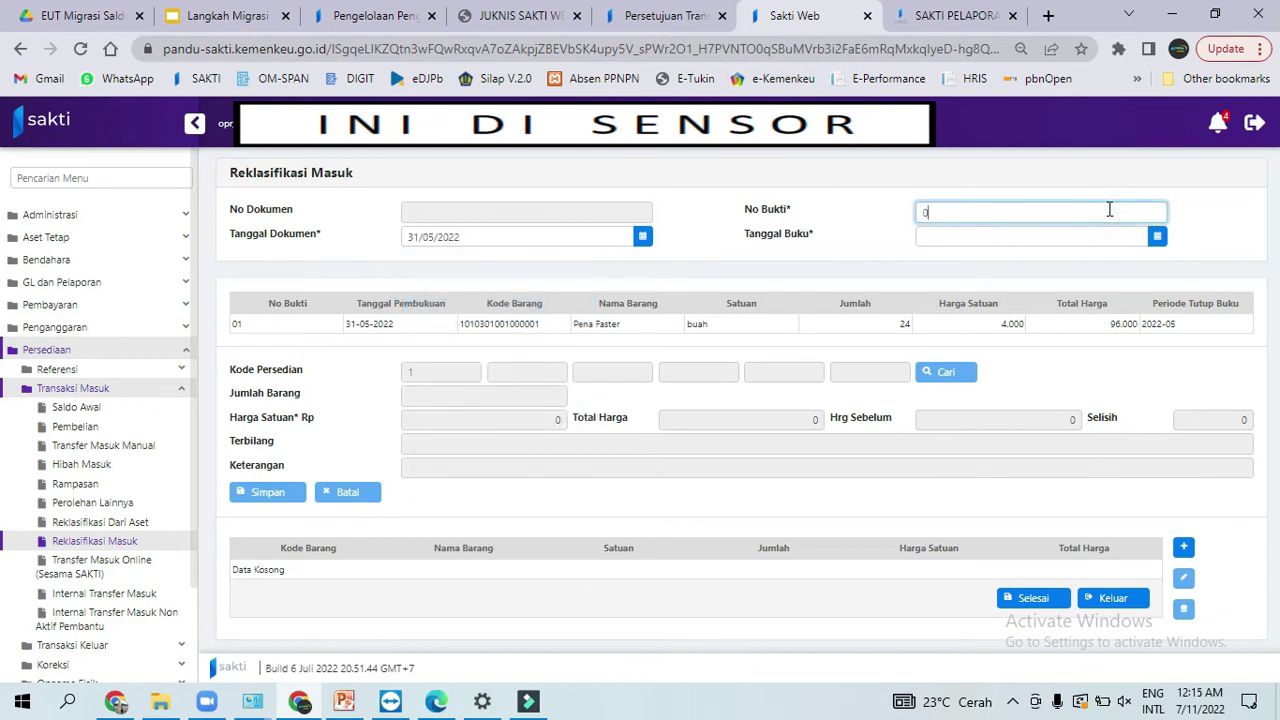
left_click(1157, 238)
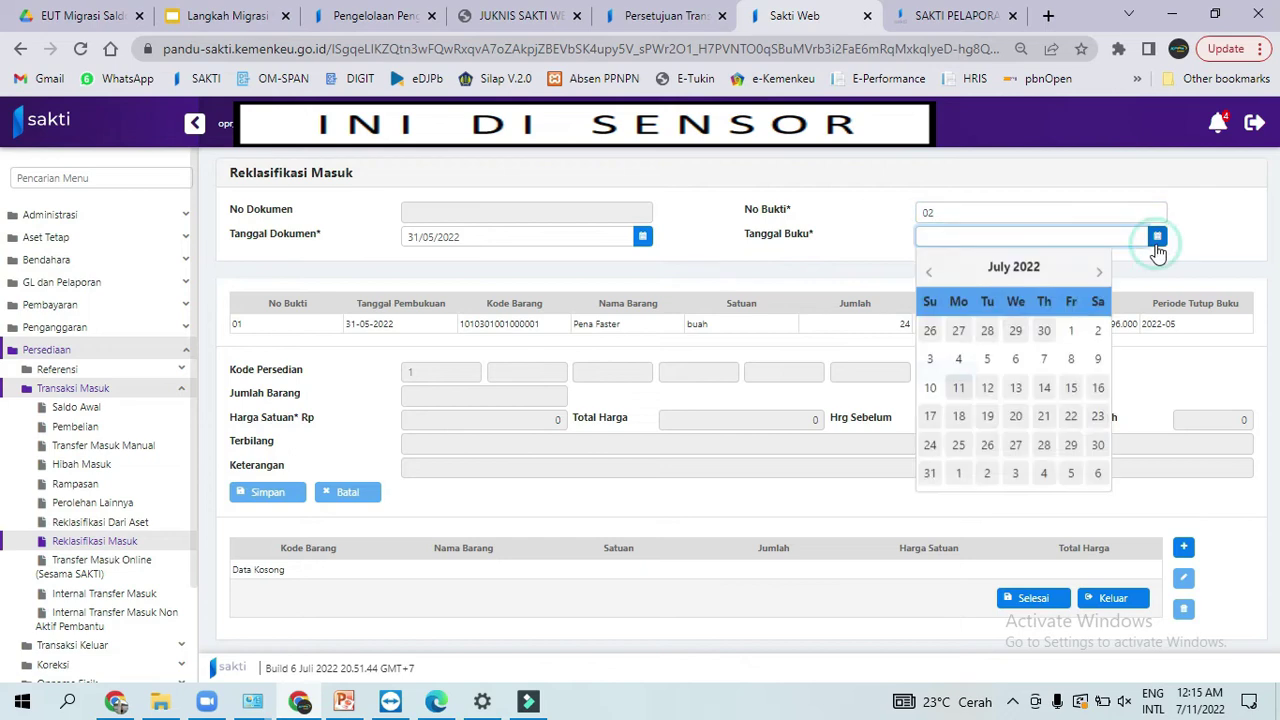
left_click(928, 271)
left_click(928, 271)
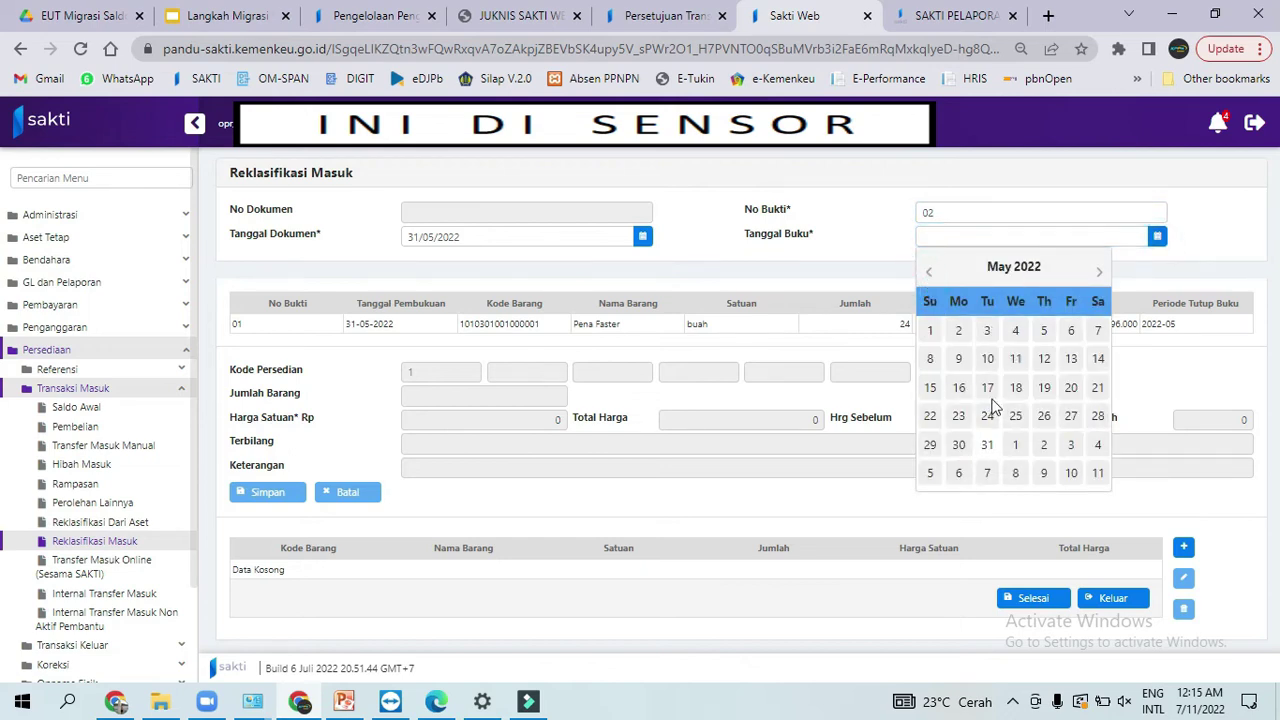
left_click(987, 444)
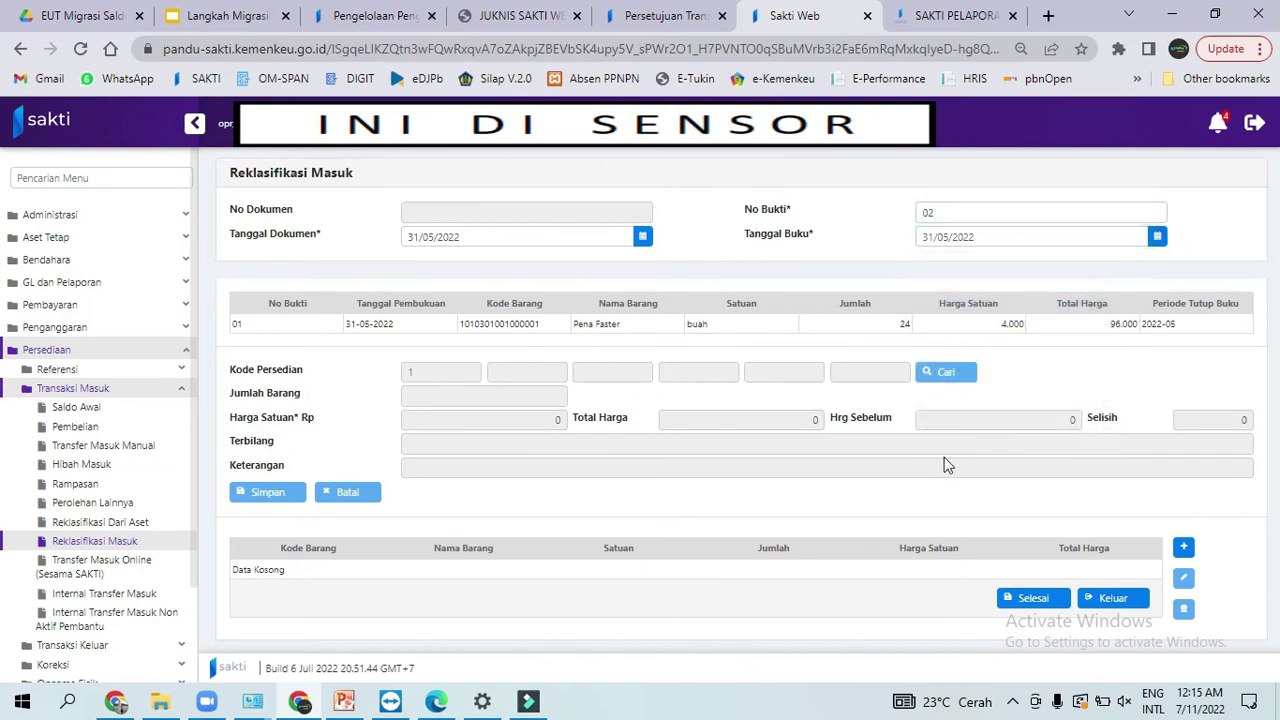
left_click(592, 330)
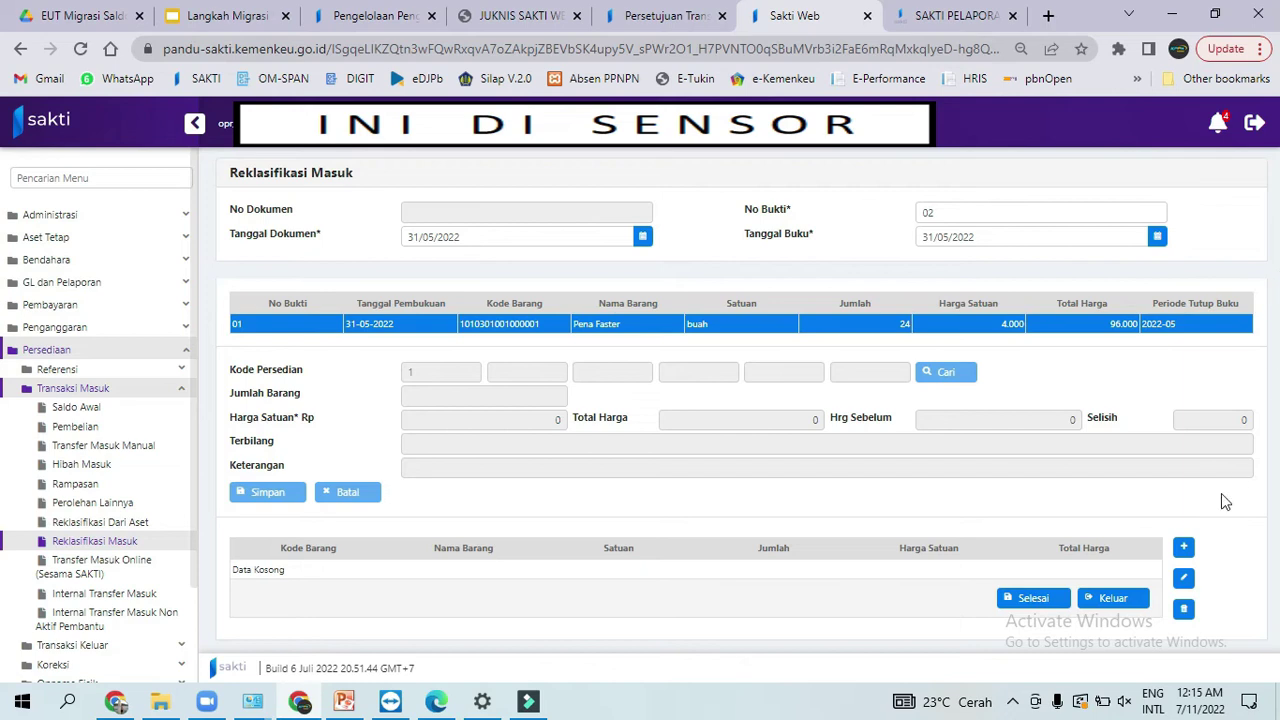
left_click(1186, 552)
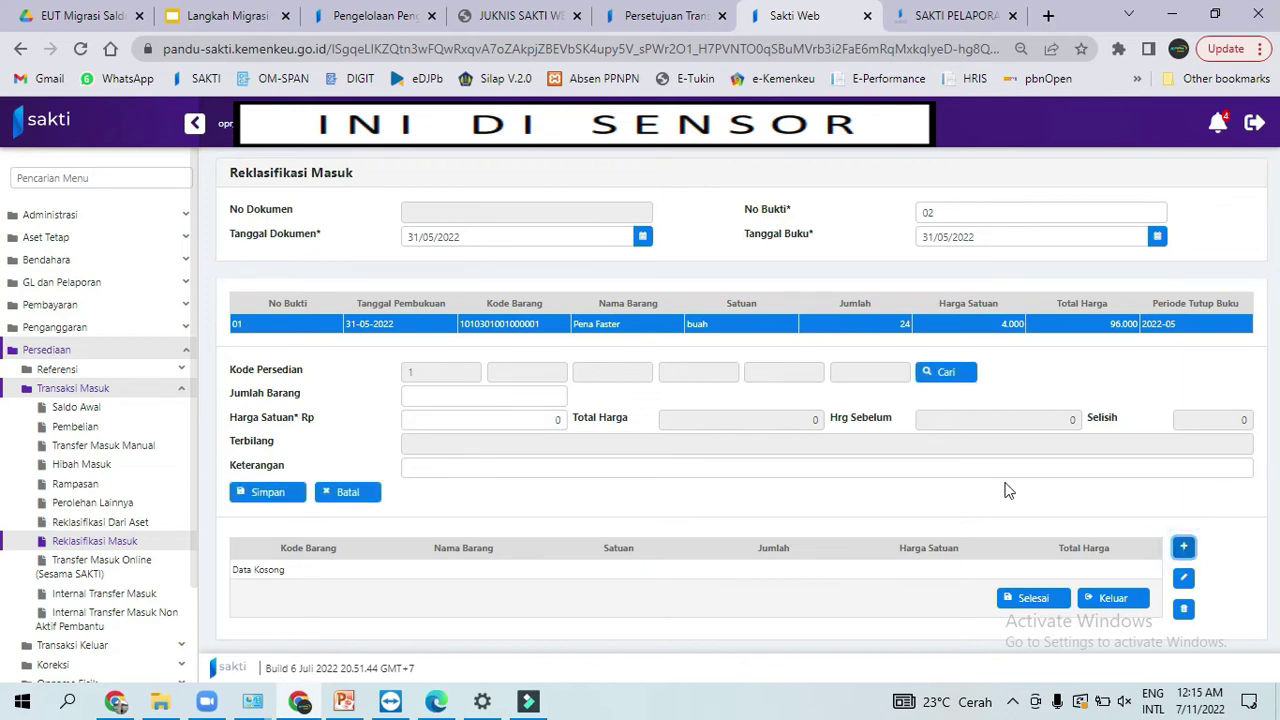
left_click(948, 373)
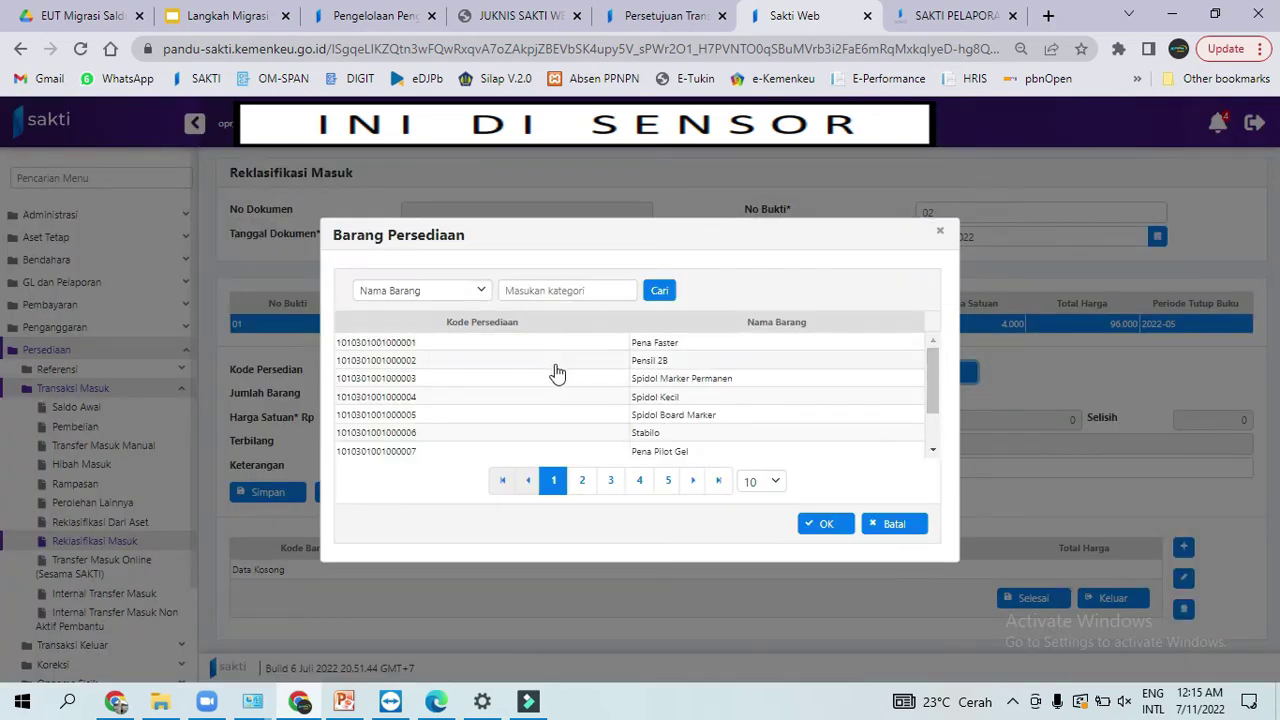
left_click(550, 362)
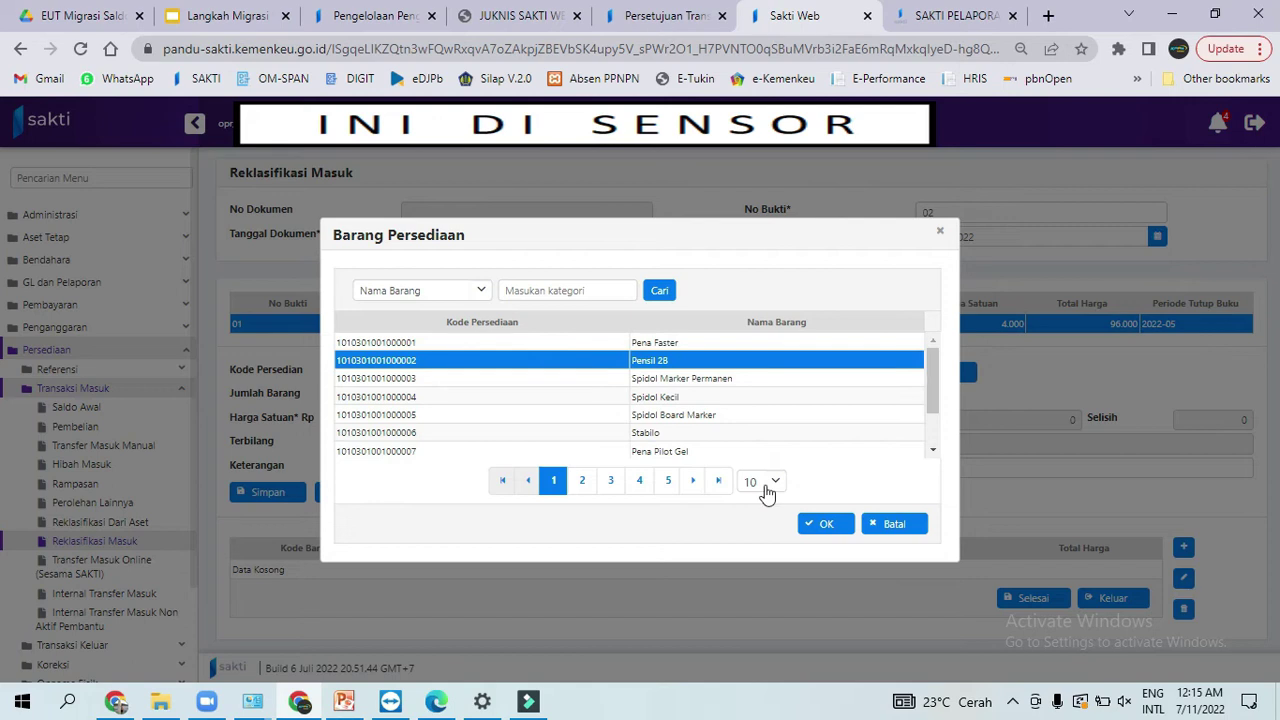
left_click(820, 527)
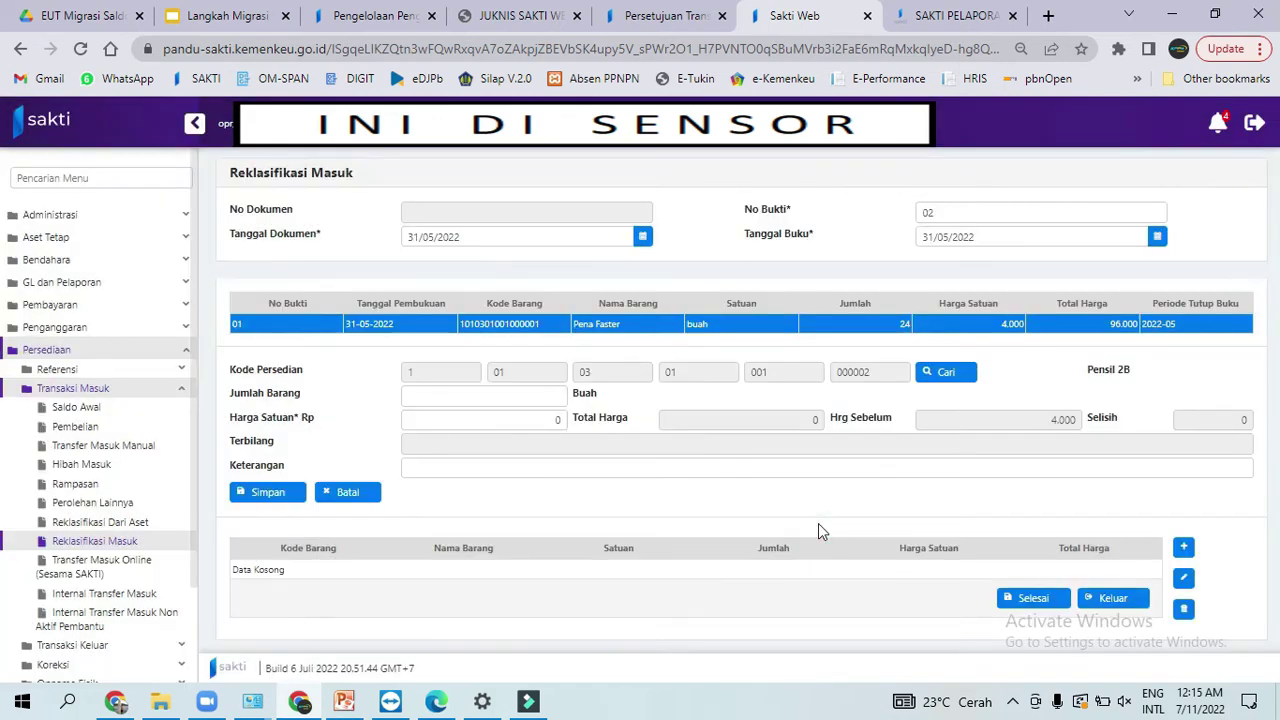
- Enter quantity 24, unit price 4.000 and the note "reklas masuk" for Pensil 2B, and save the detail row
left_click(543, 395)
type("24")
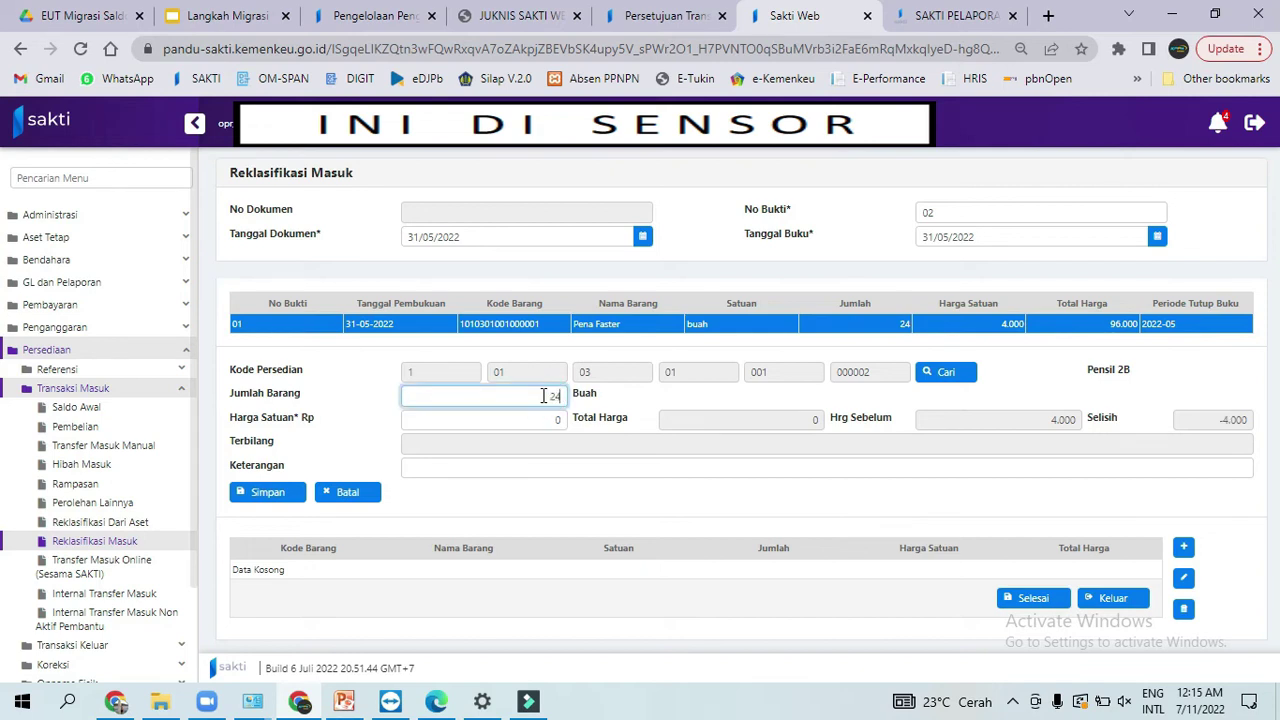
key("Tab")
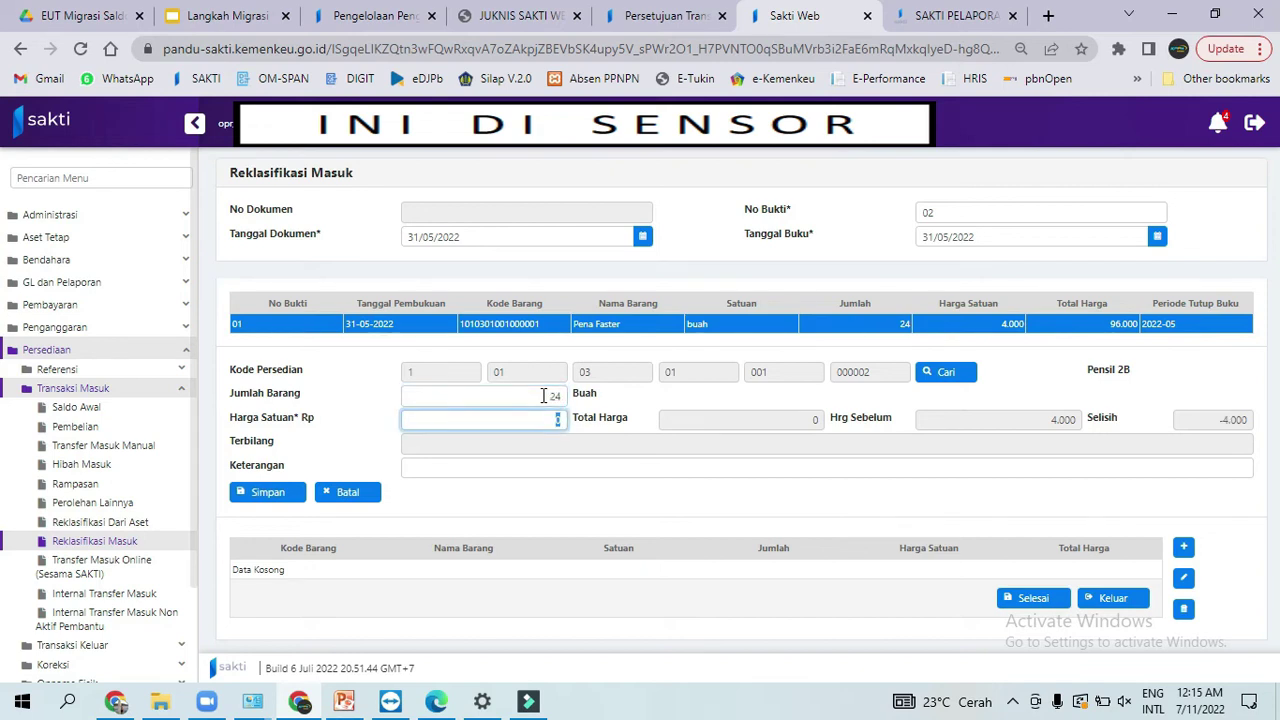
type("4000")
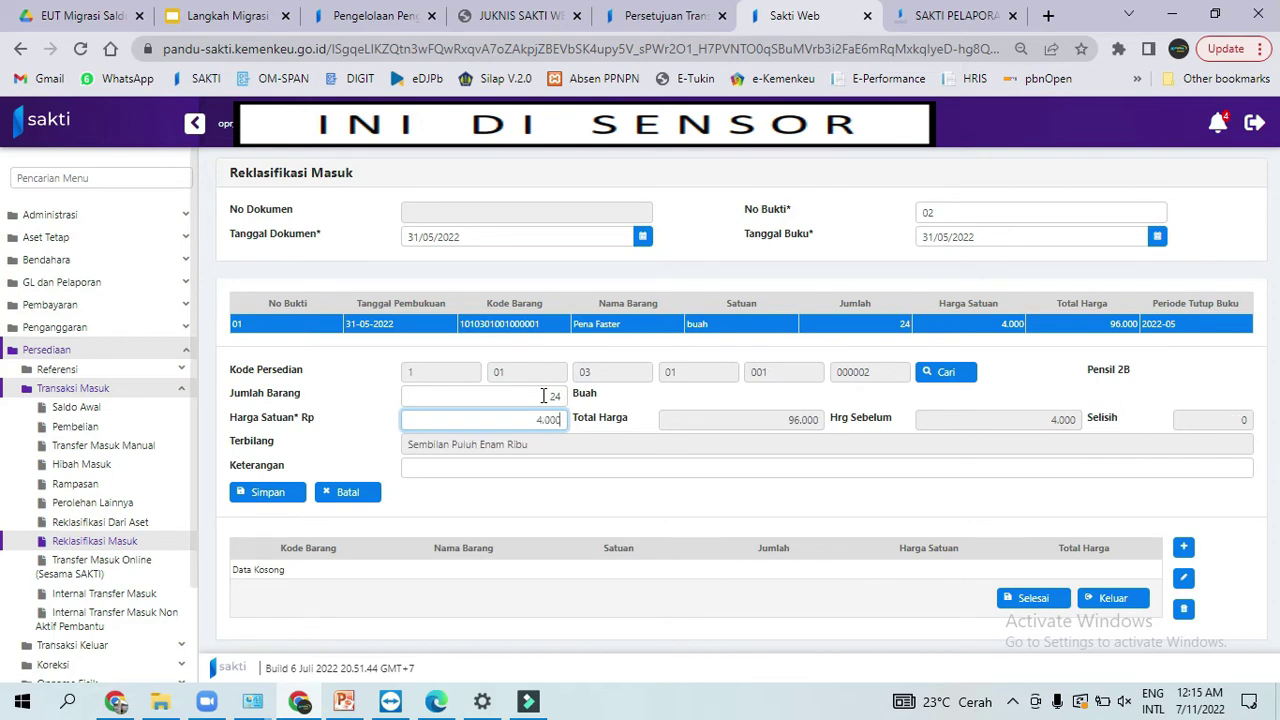
left_click(446, 465)
type("rek")
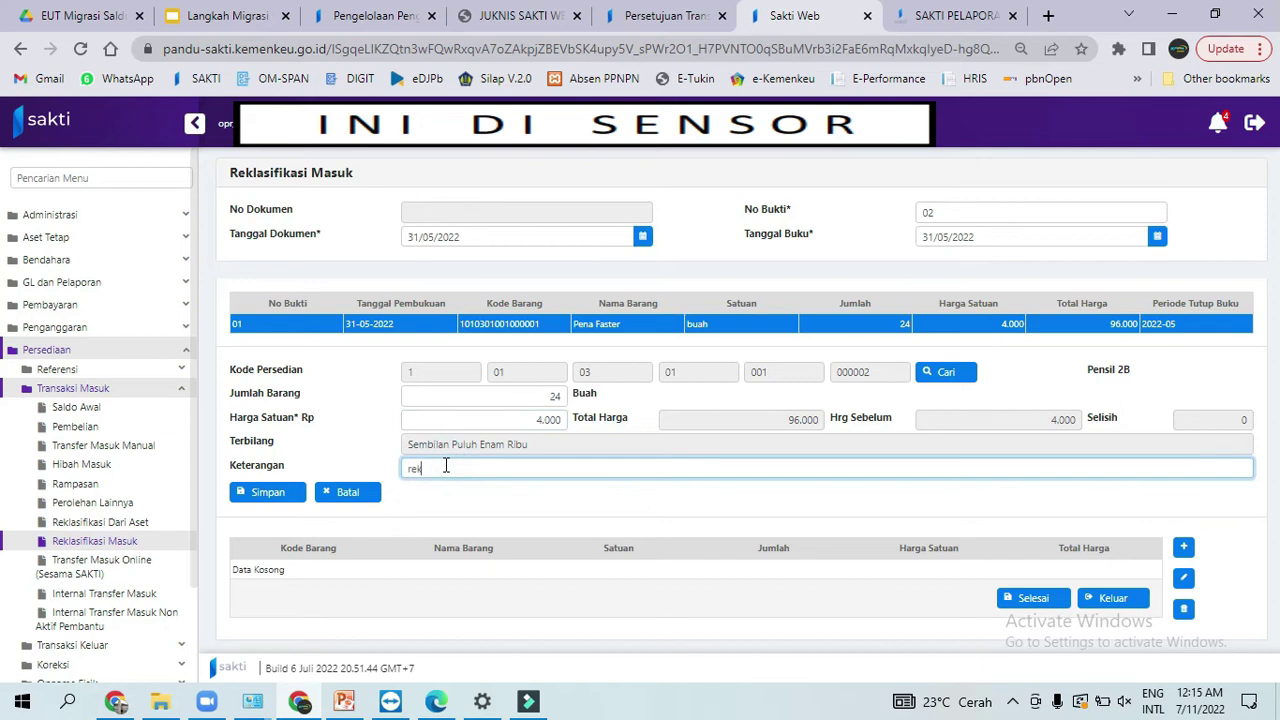
type("las masuk")
left_click(270, 493)
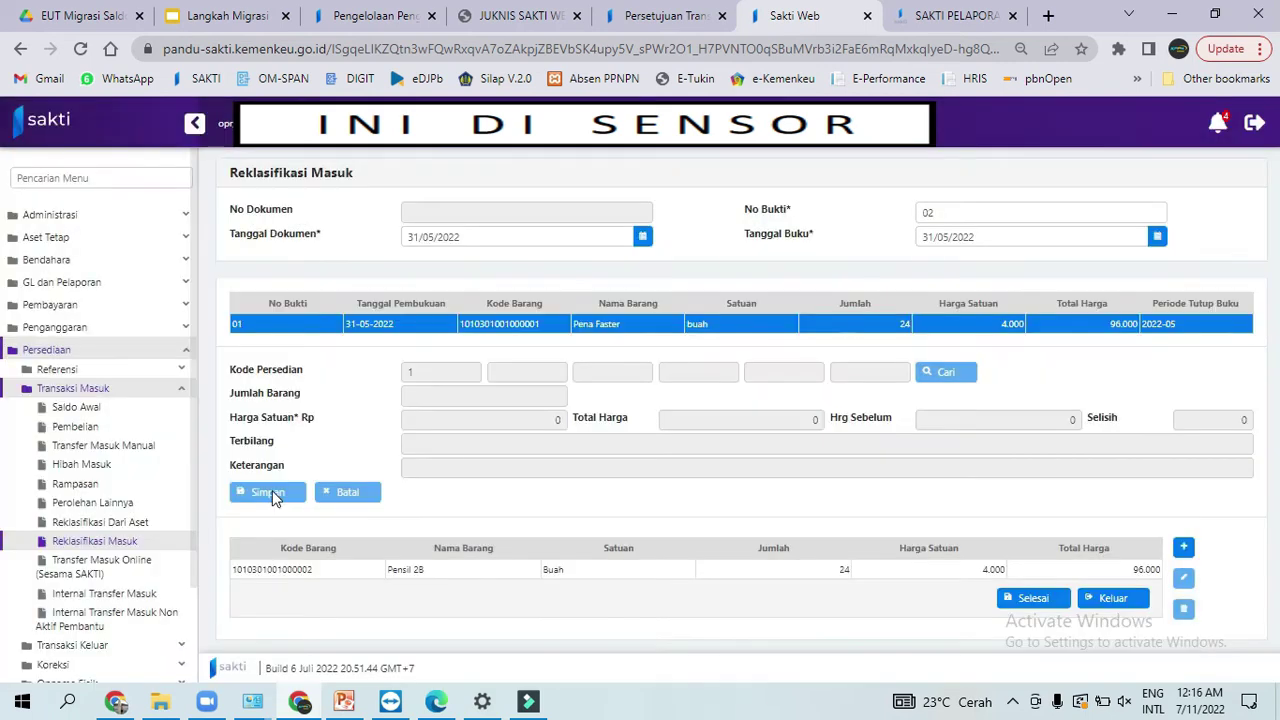
- Save the completed Reklasifikasi Masuk document and exit the recording form
left_click(1027, 598)
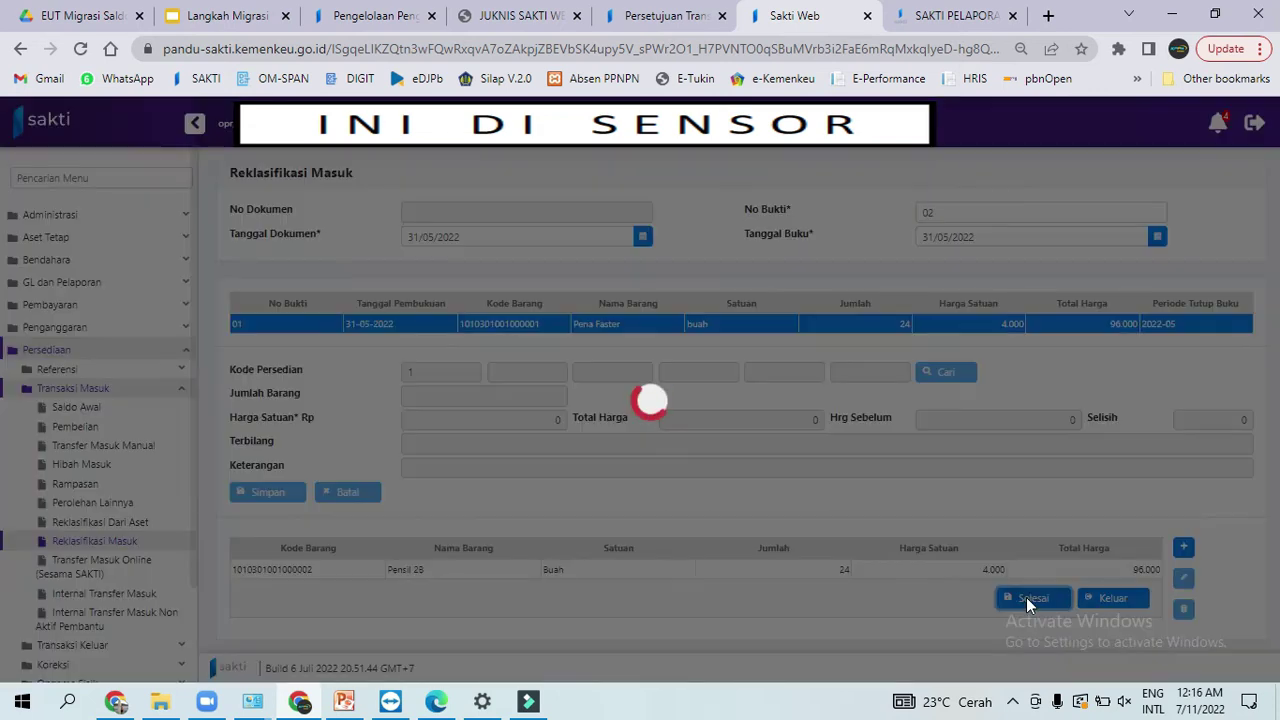
left_click(680, 428)
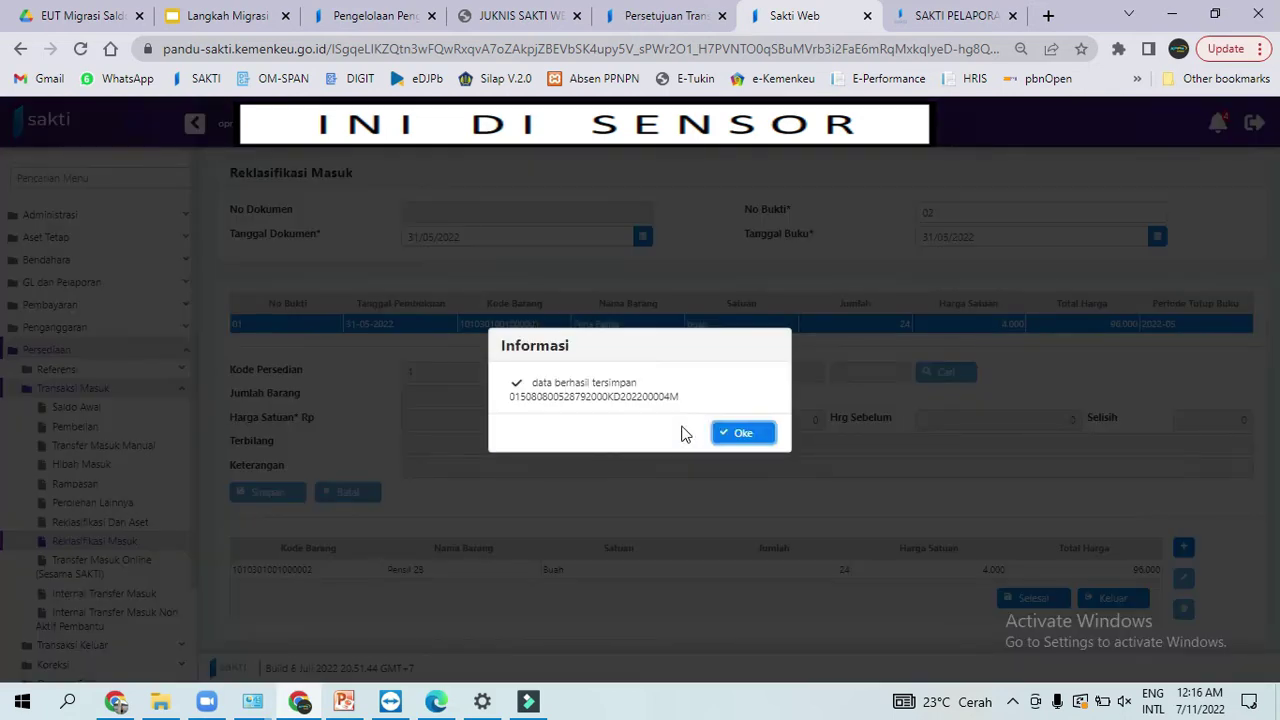
left_click(733, 432)
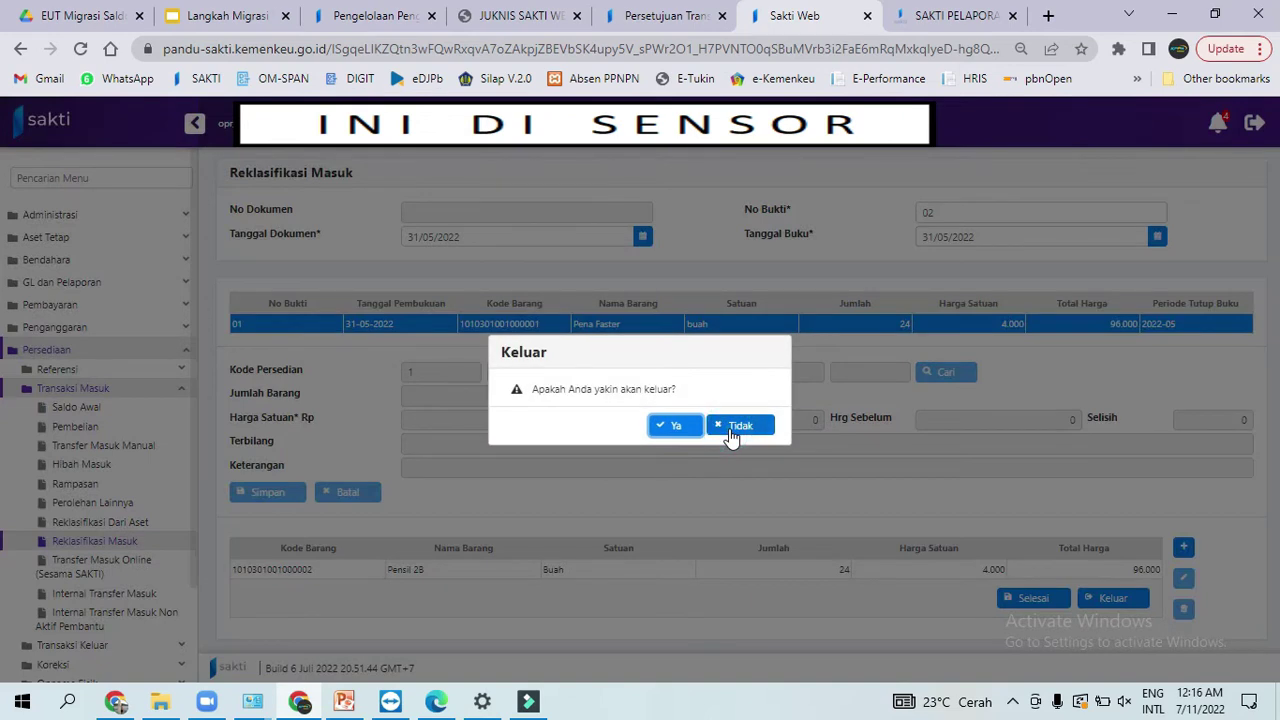
left_click(660, 426)
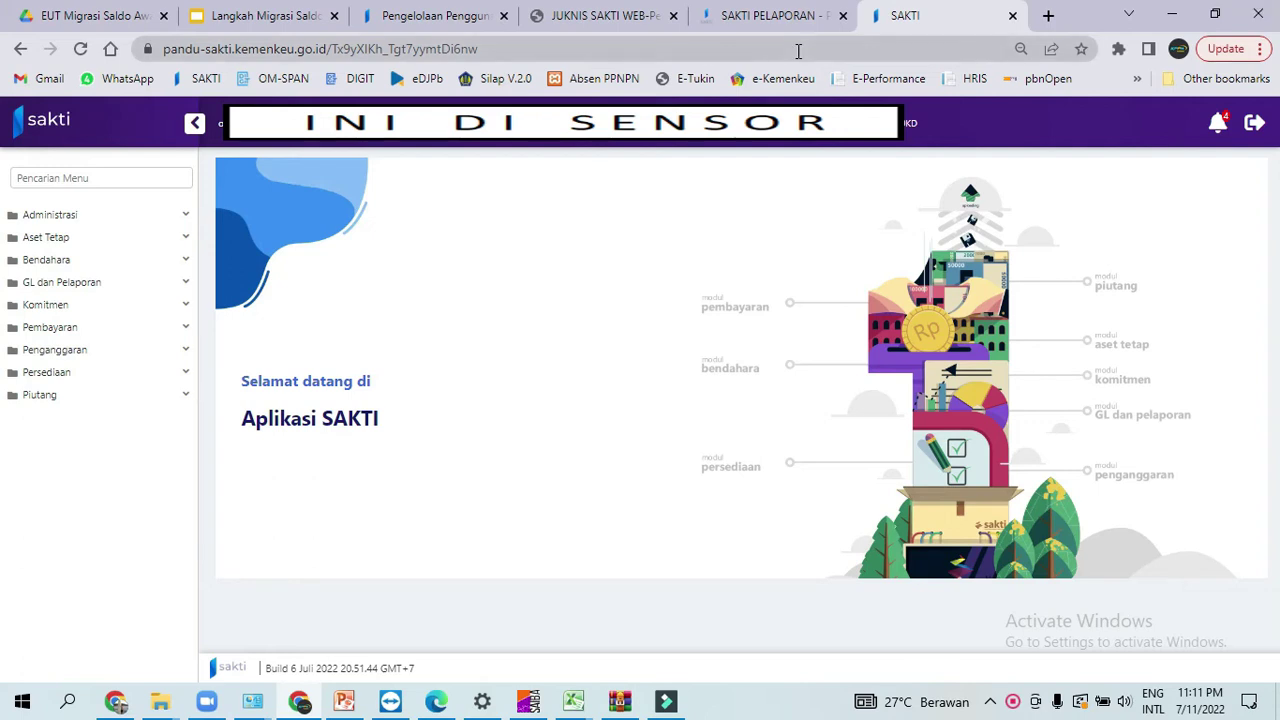
- Consult the Pemakaian guide page, and start a new Pemakaian (Habis Pakai/Penjualan/Penyerahan ke Masyarakat/Bansos) outgoing transaction in SAKTI Persediaan
left_click(763, 21)
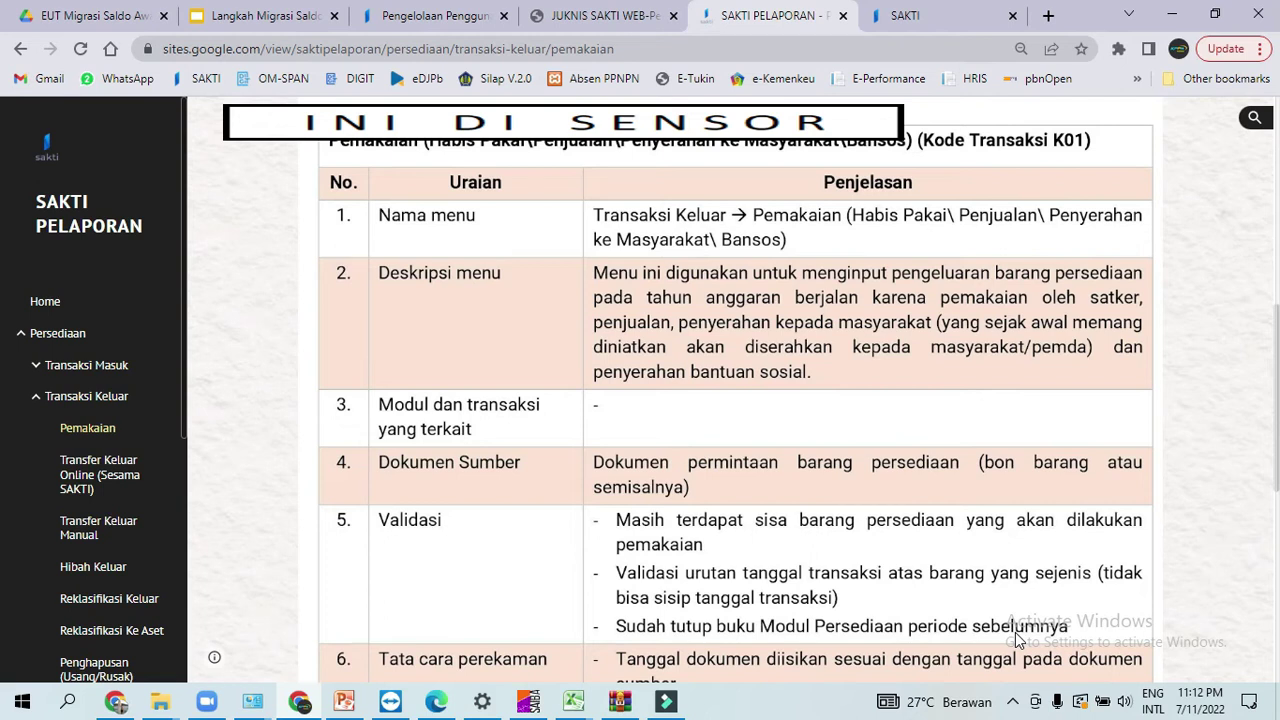
left_click(918, 8)
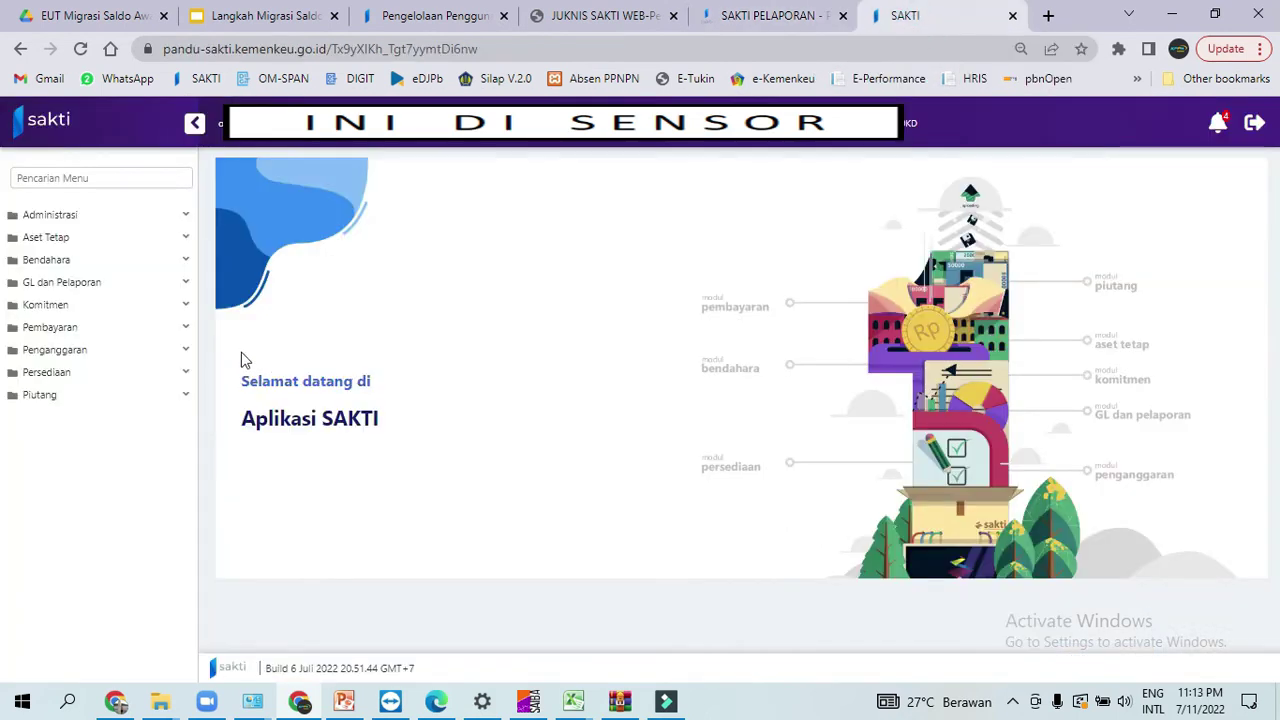
left_click(98, 375)
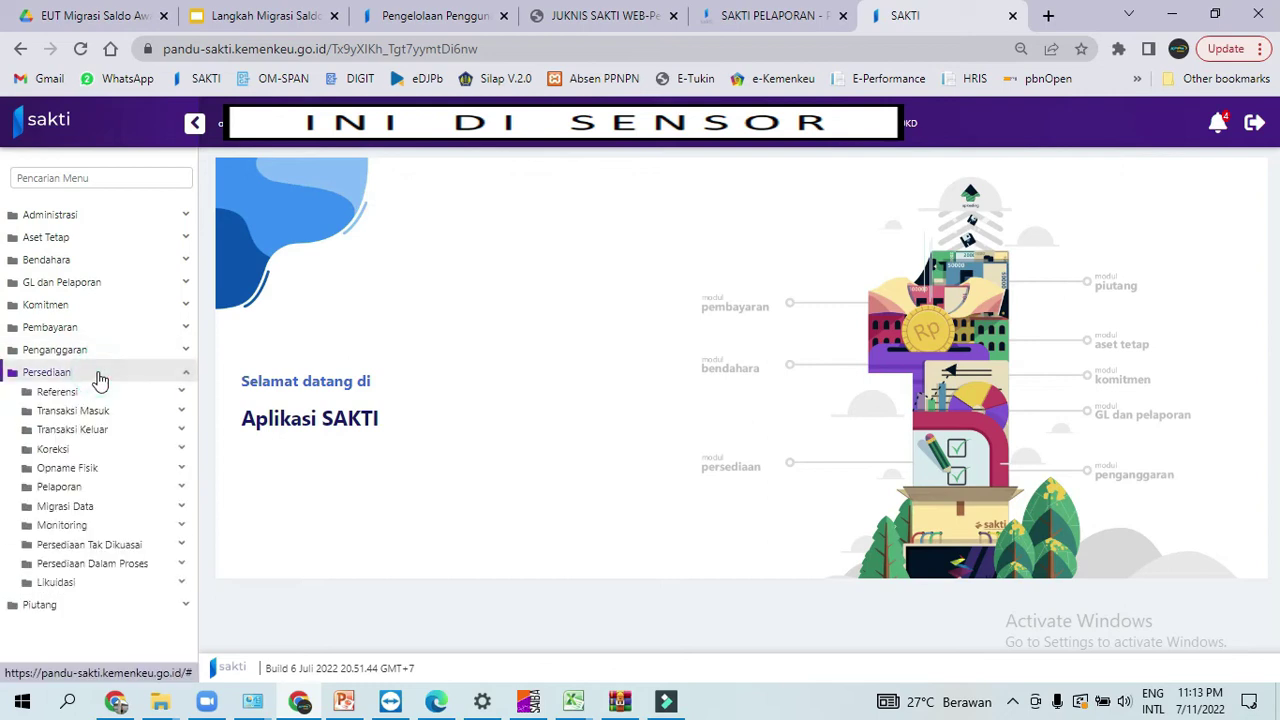
left_click(88, 436)
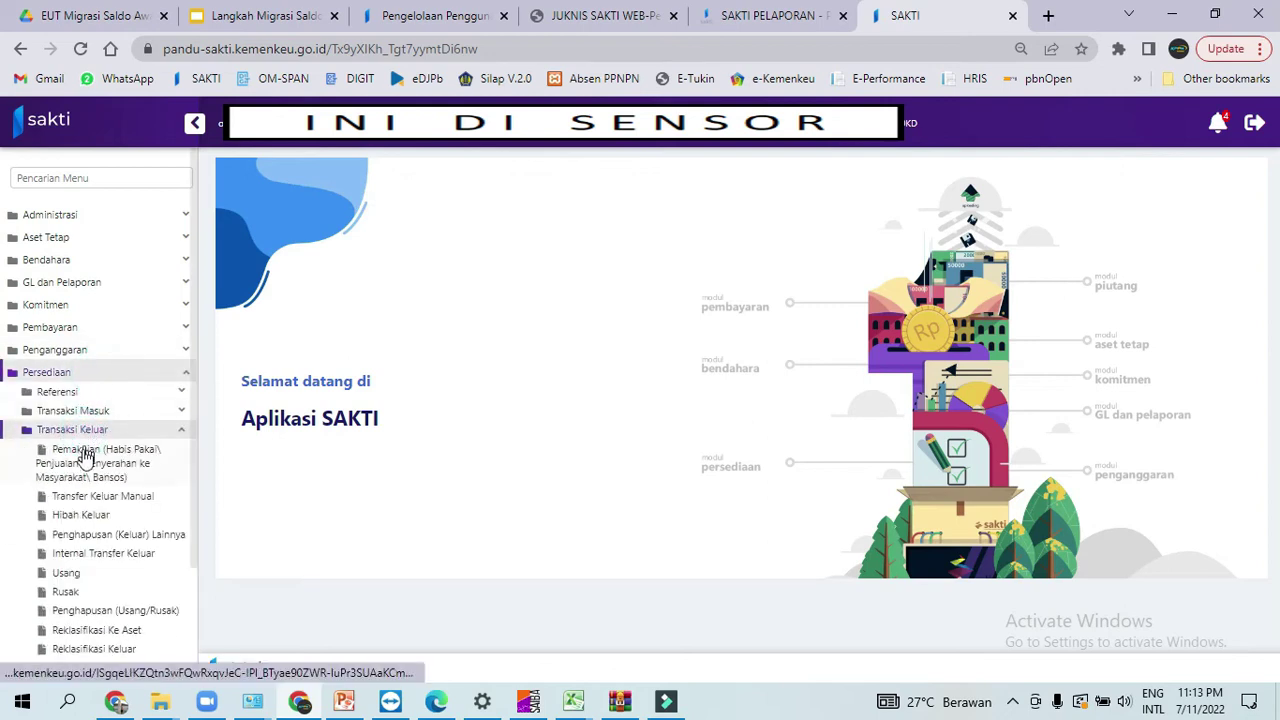
left_click(85, 470)
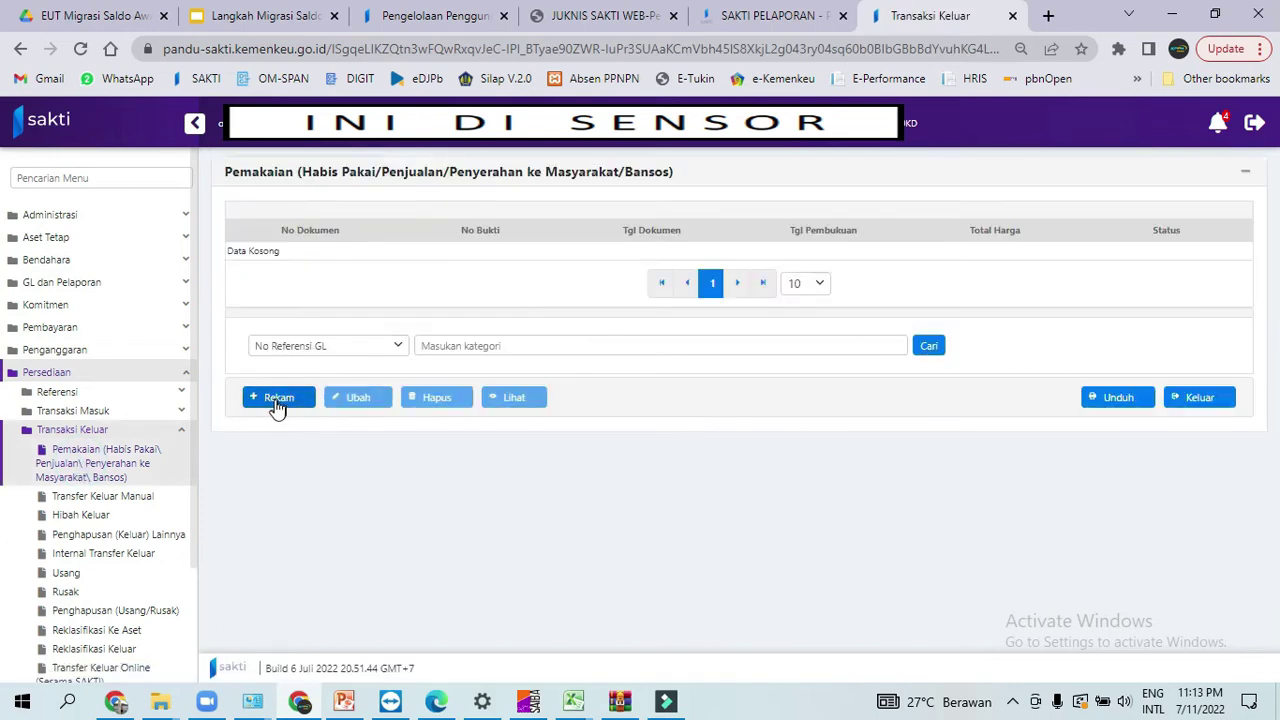
left_click(277, 402)
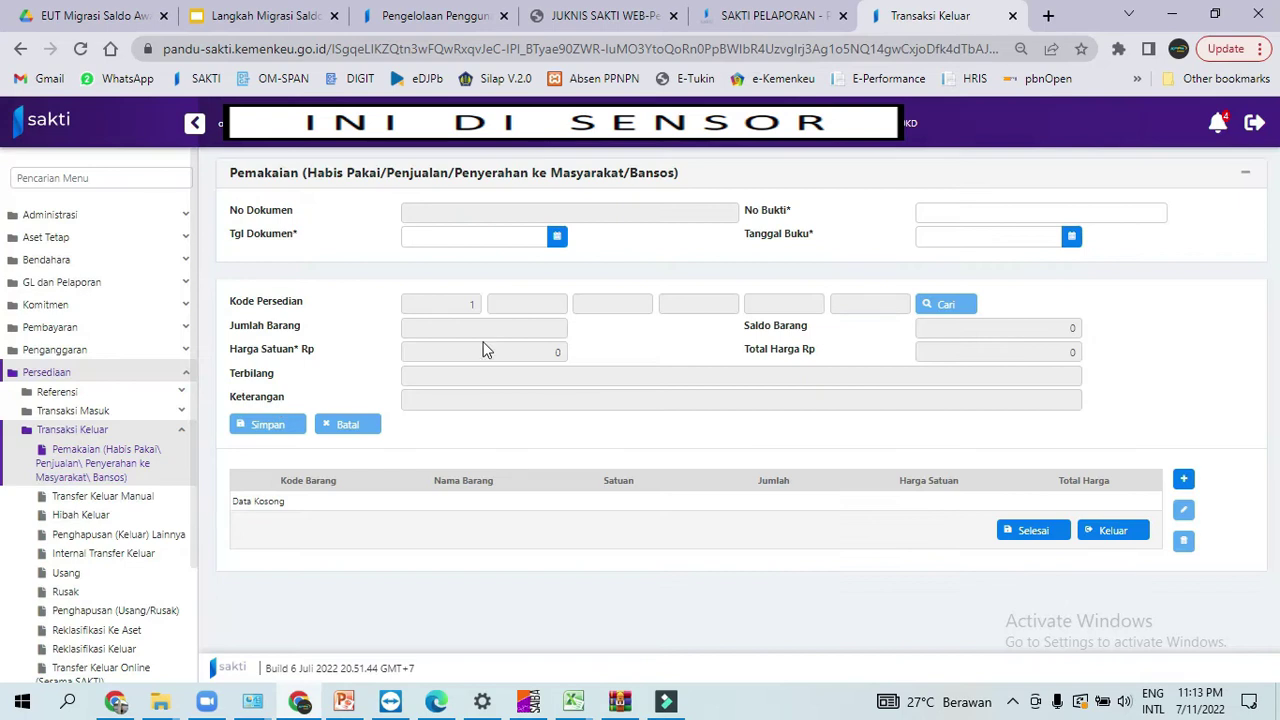
- Set the Pemakaian document date to 31/01/2022 and enter 01/01/2022 as the No Bukti
left_click(557, 237)
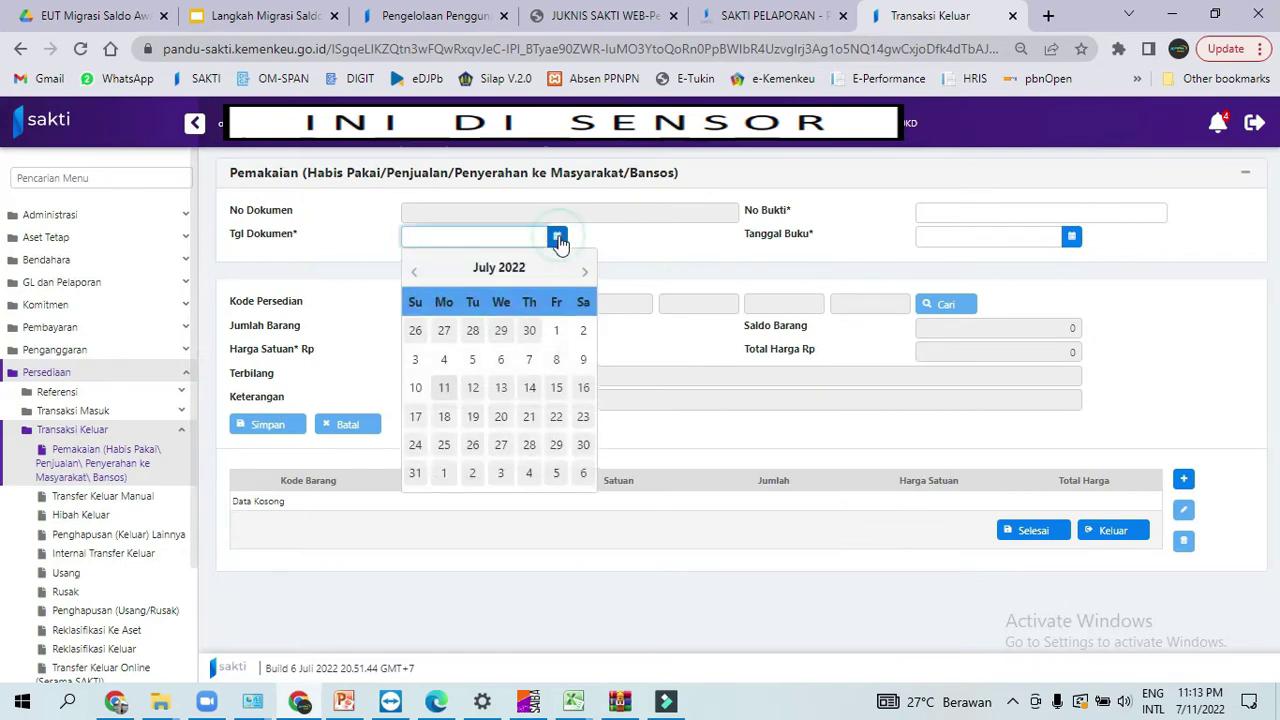
left_click(414, 272)
left_click(414, 272)
left_click(414, 272)
left_click(414, 272)
left_click(414, 272)
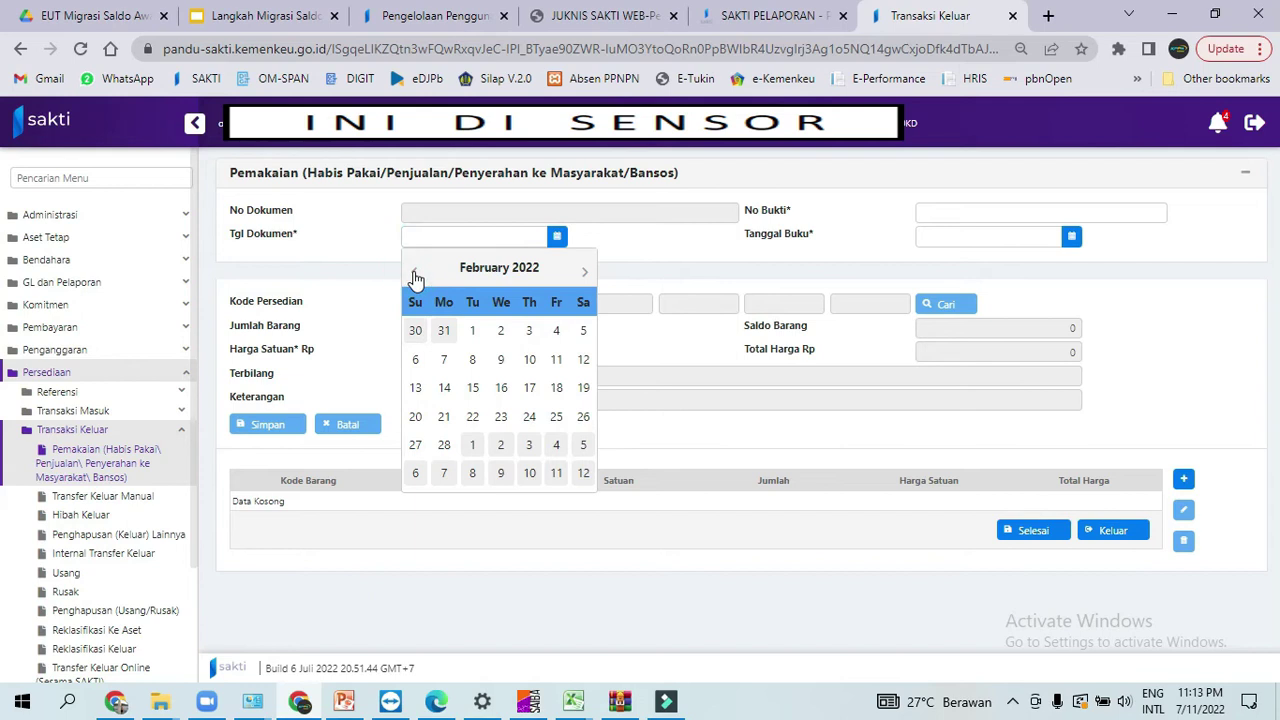
left_click(414, 272)
left_click(444, 473)
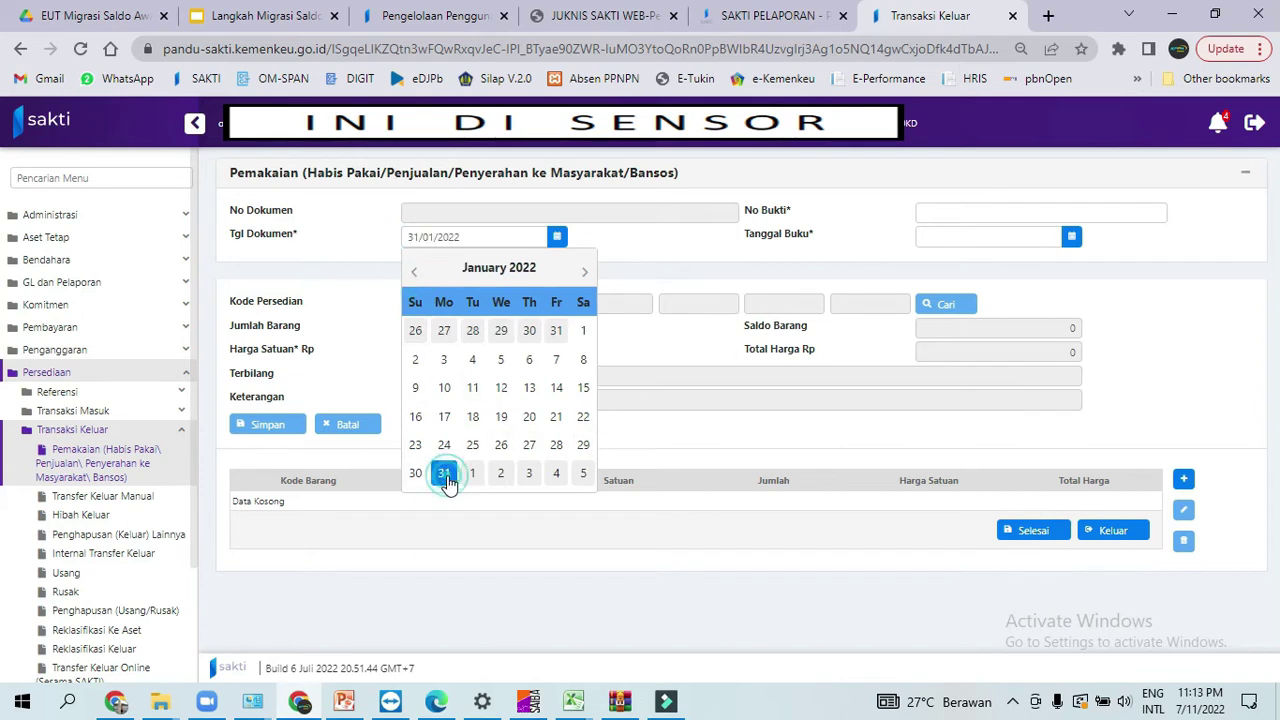
left_click(970, 217)
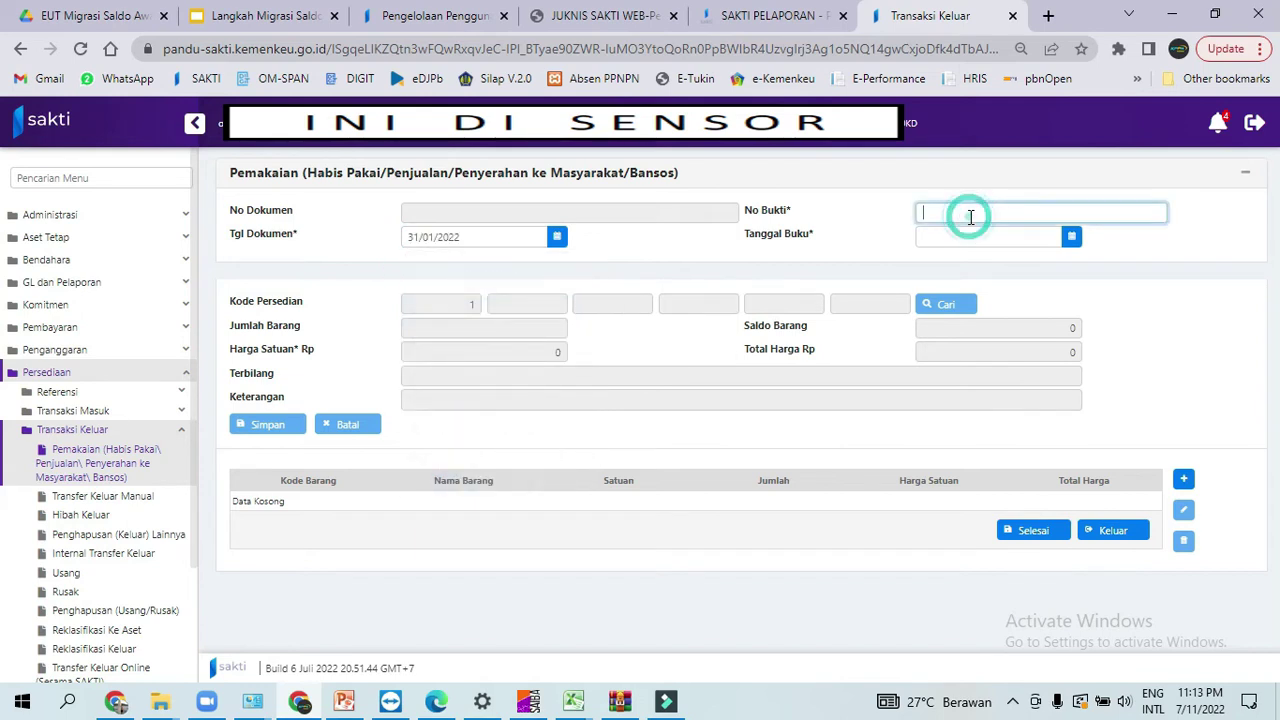
type("01/01/2022")
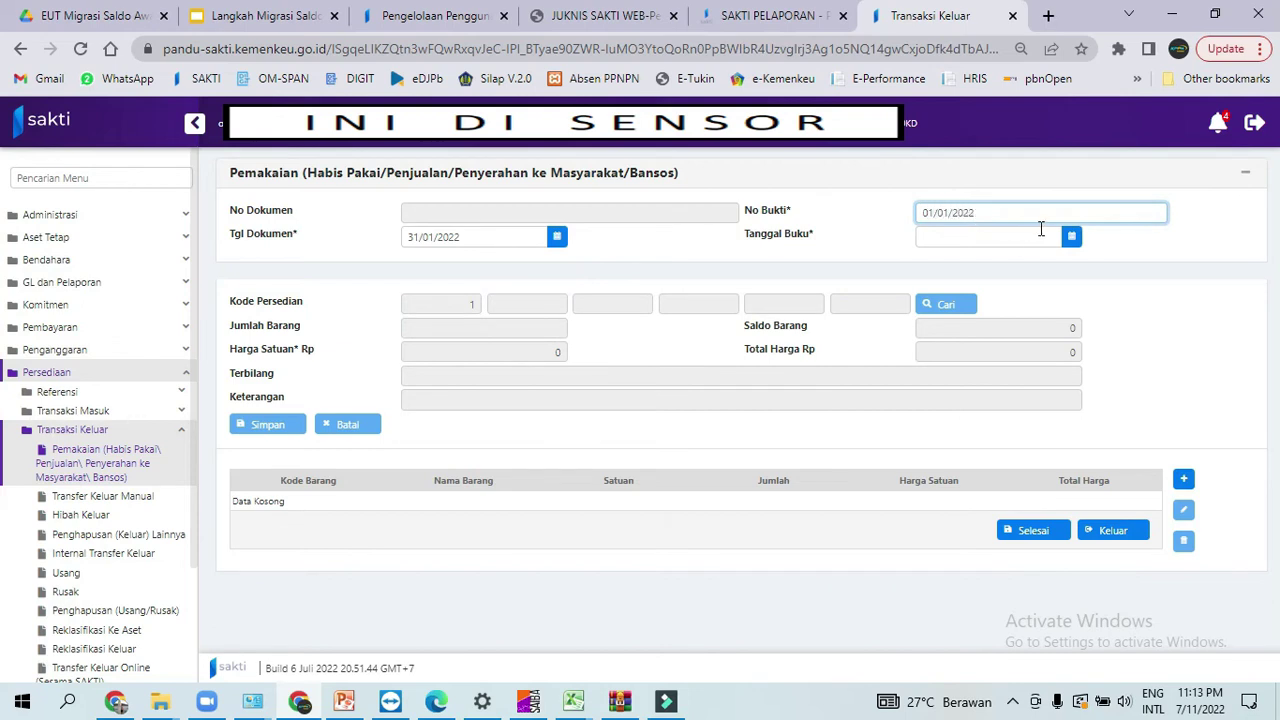
- Set the Tanggal Buku of the Pemakaian document to 31/01/2022
left_click(1070, 240)
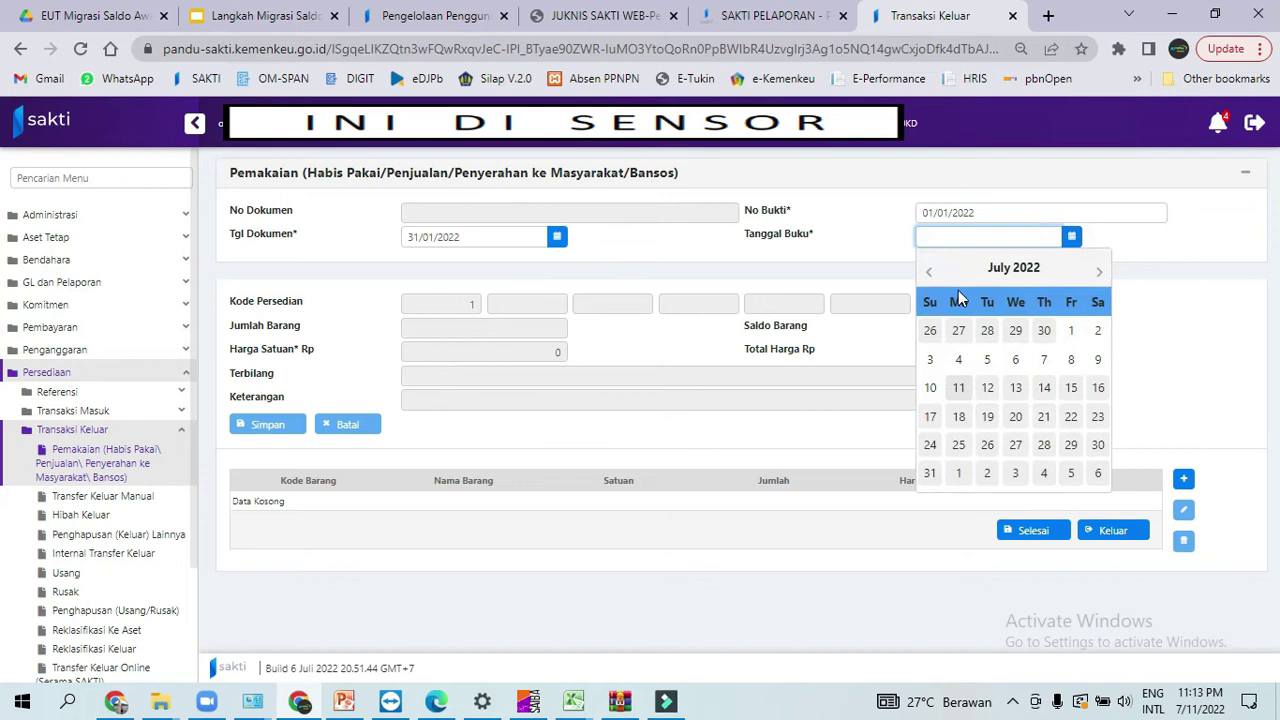
left_click(929, 272)
left_click(929, 272)
left_click(929, 272)
left_click(929, 272)
left_click(929, 272)
left_click(929, 272)
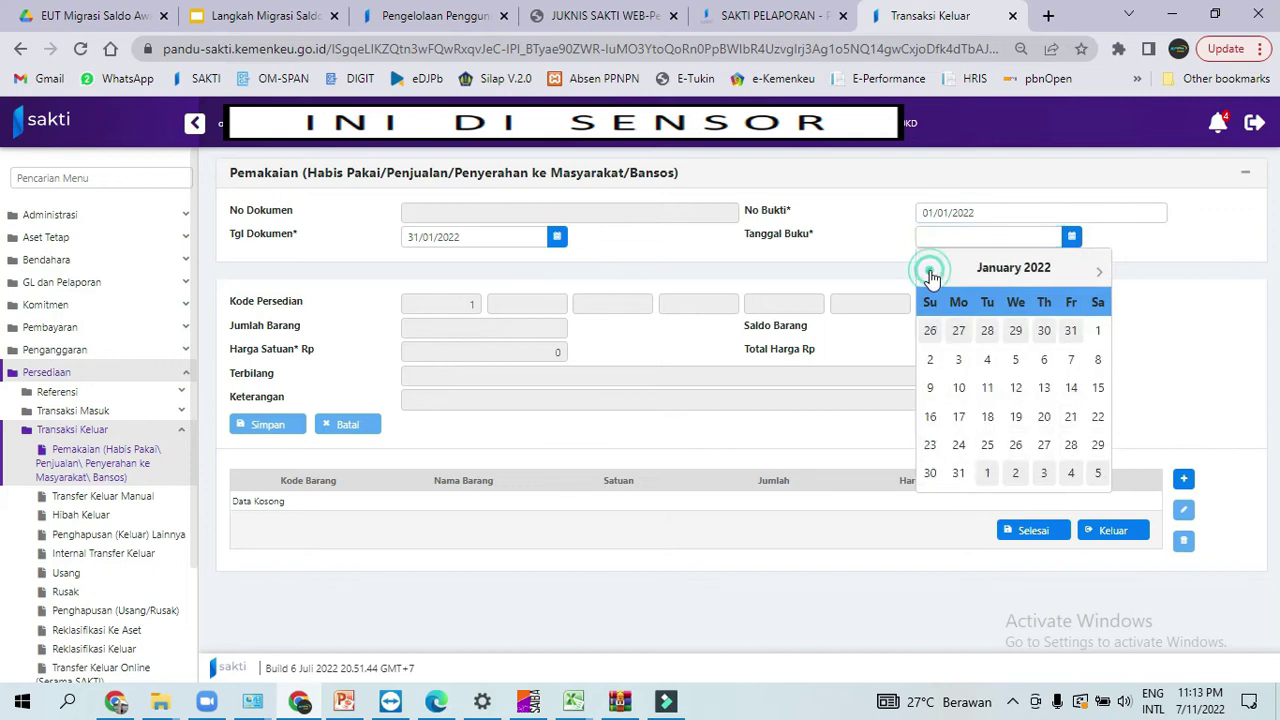
left_click(960, 474)
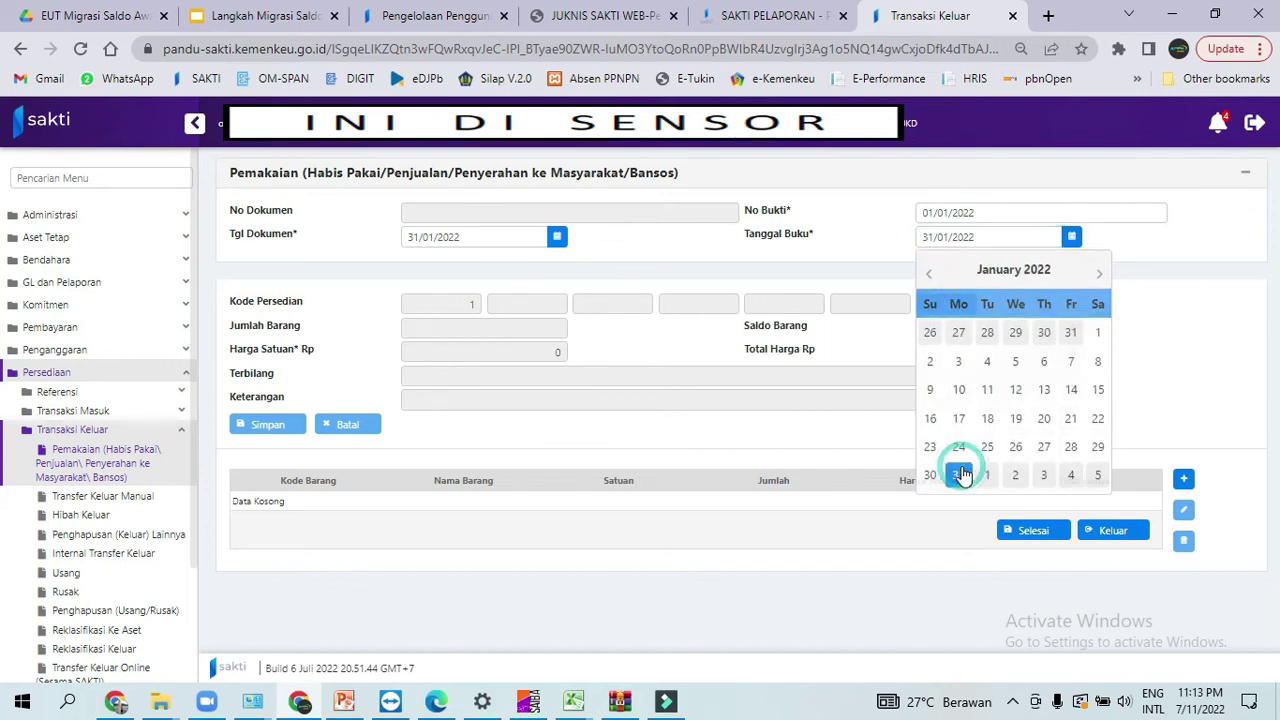
left_click(1183, 480)
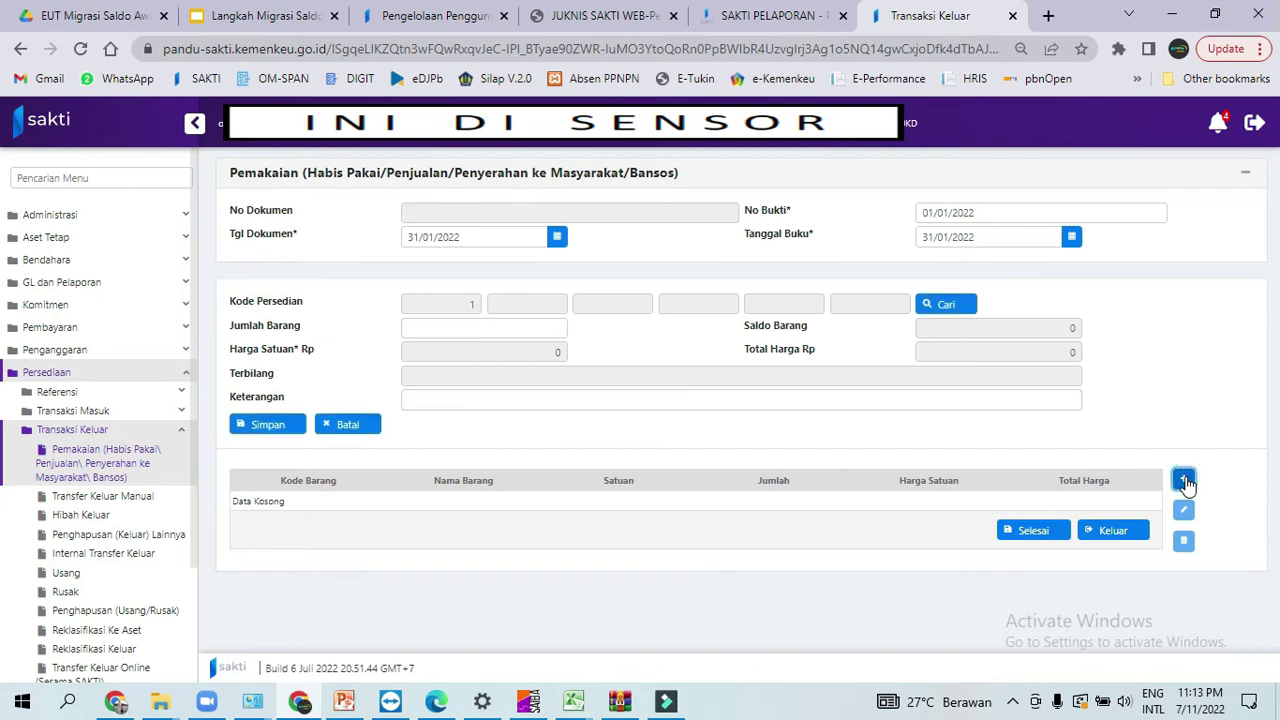
left_click(953, 305)
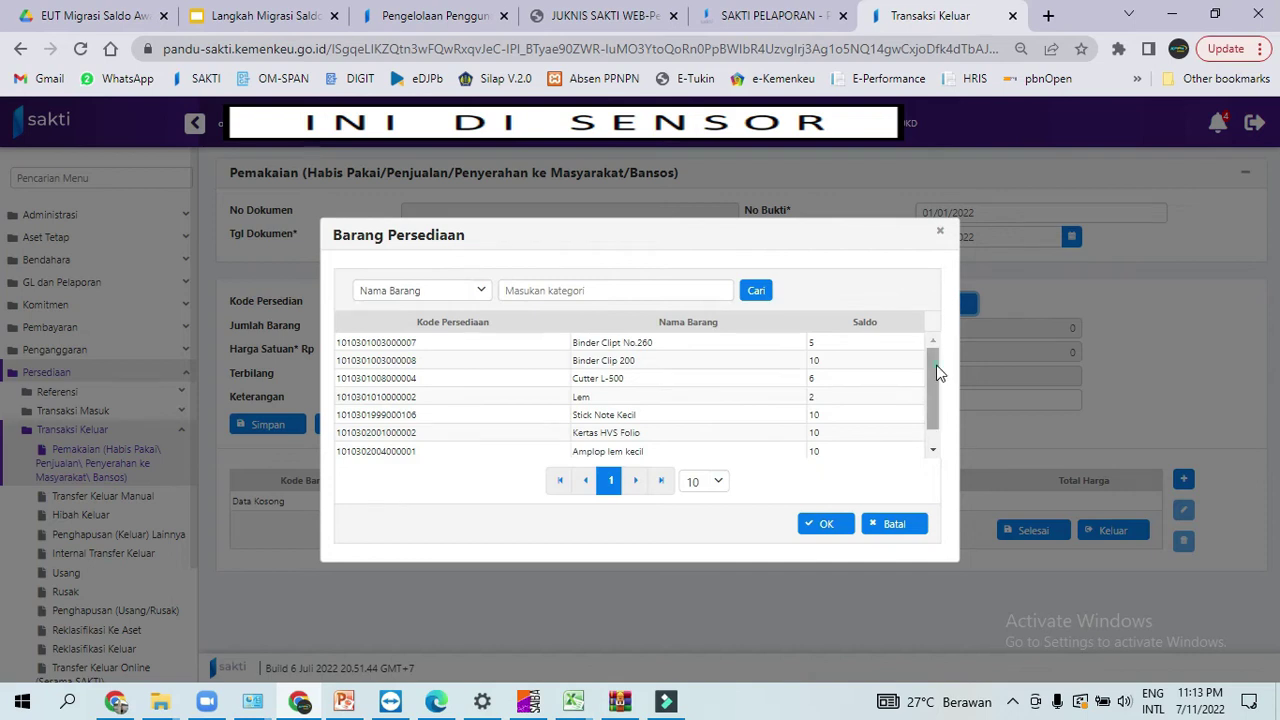
mouse_move(933, 362)
left_mouse_down()
mouse_move(932, 400)
mouse_move(936, 358)
left_mouse_up()
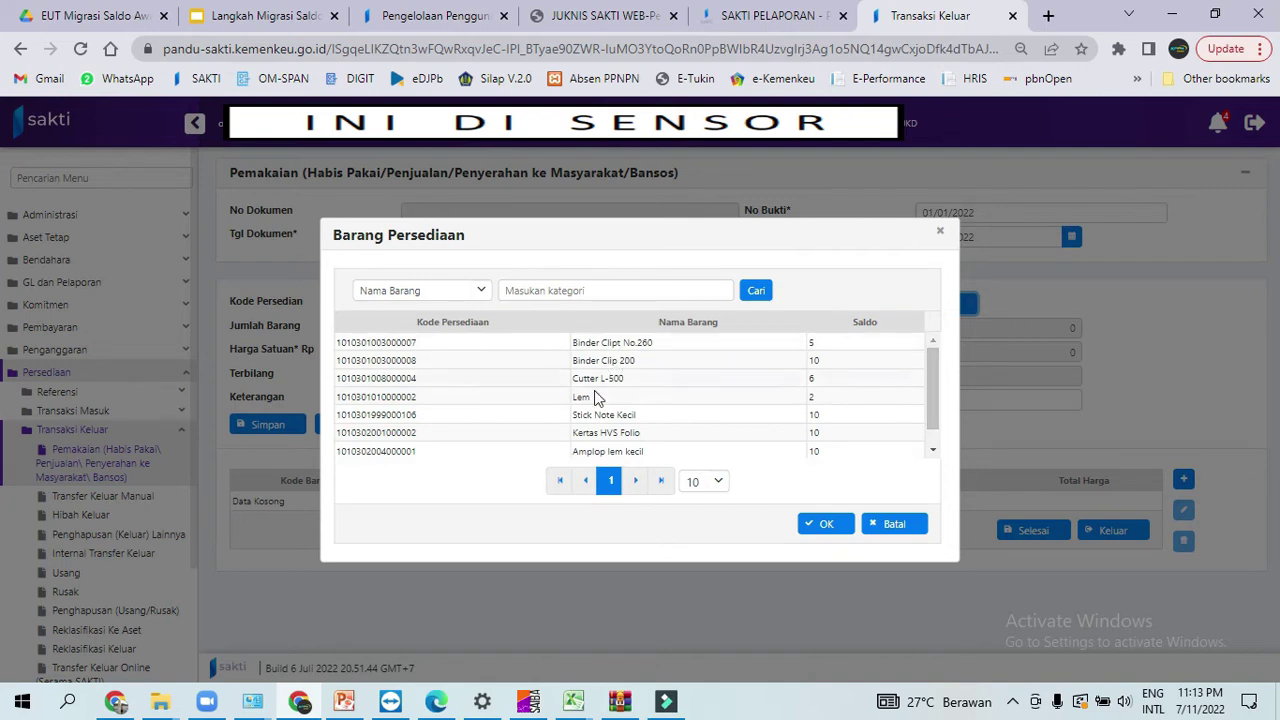
left_click(585, 420)
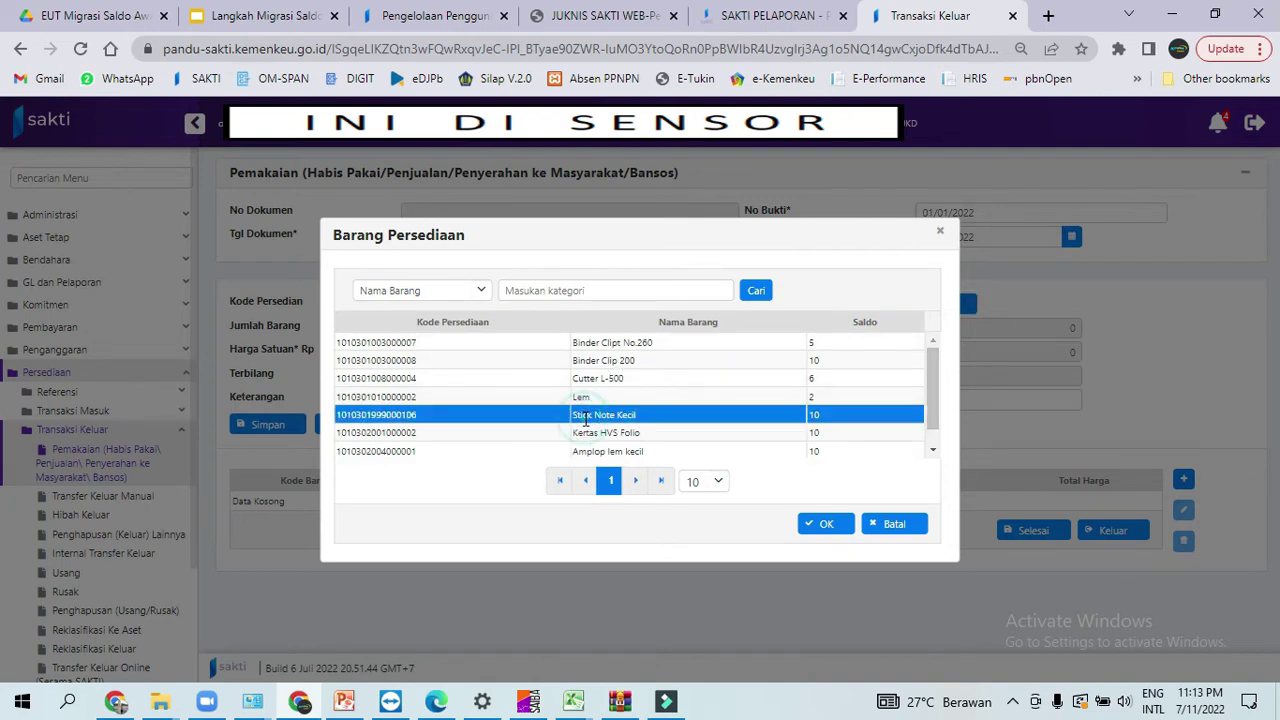
left_click(826, 527)
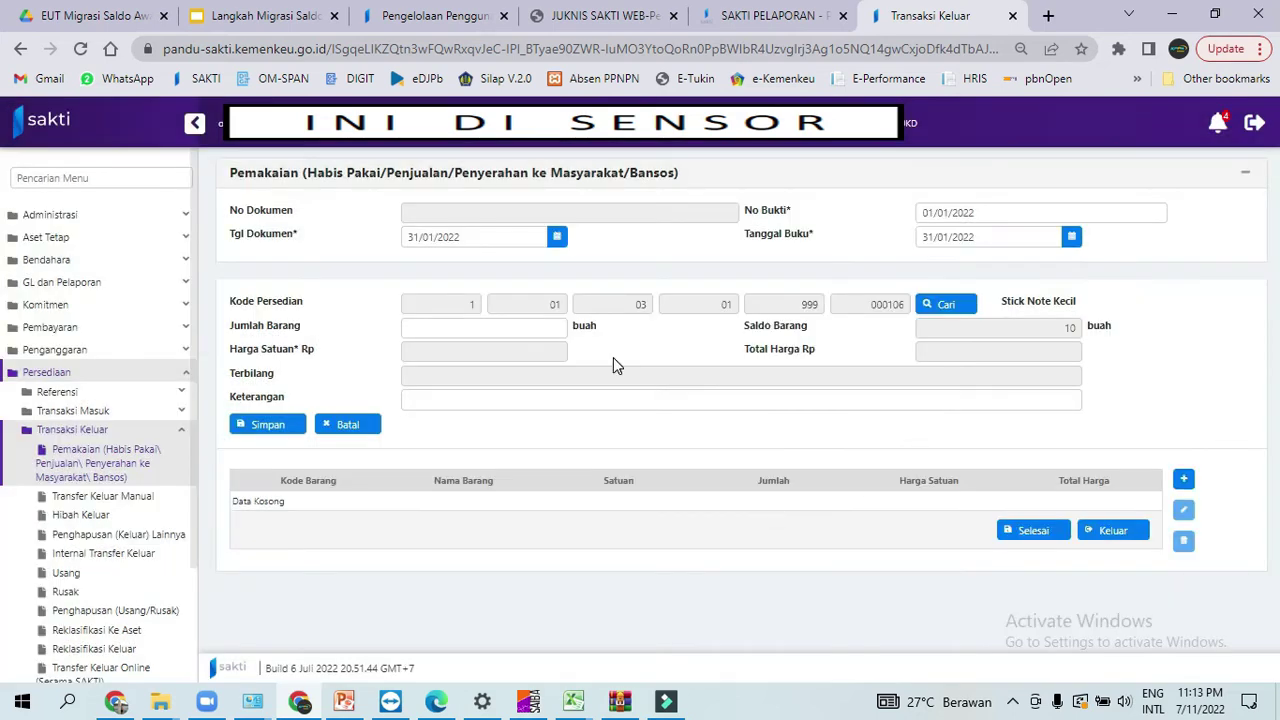
- Enter quantity 6 and the note "Pemakaian/bon barang" for Stick Note Kecil, and save the detail row
left_click(501, 329)
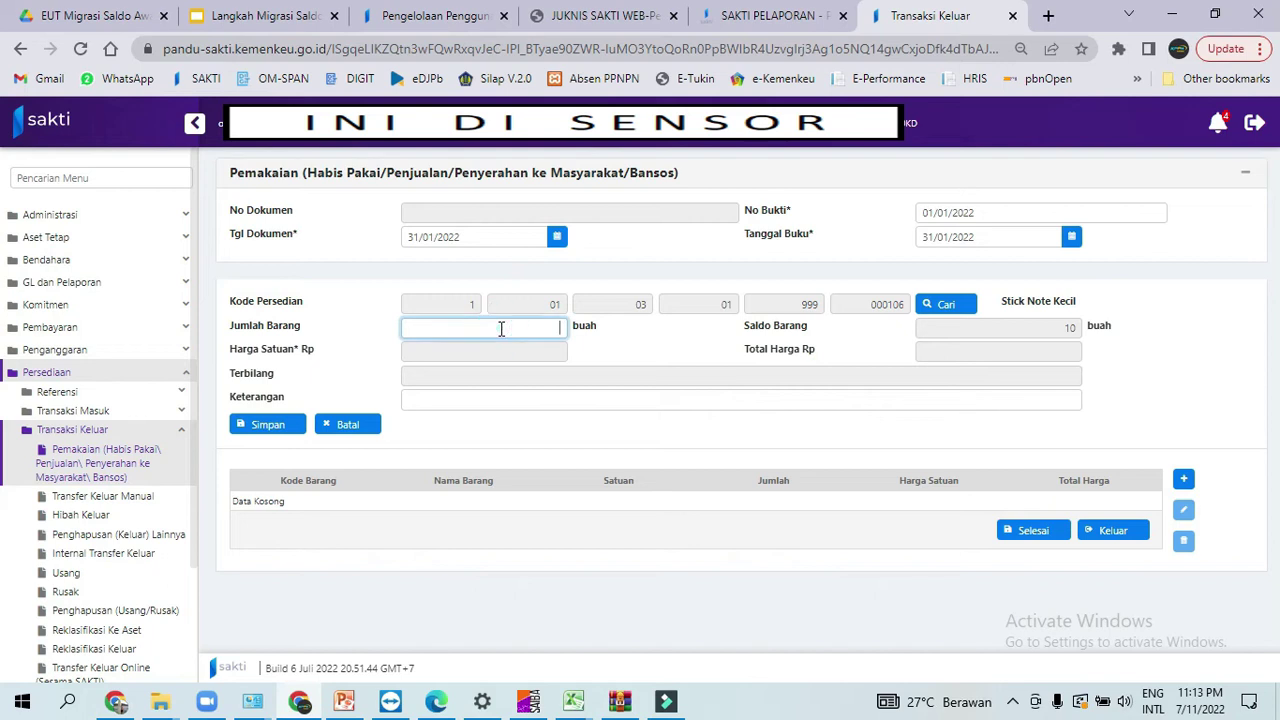
type("6")
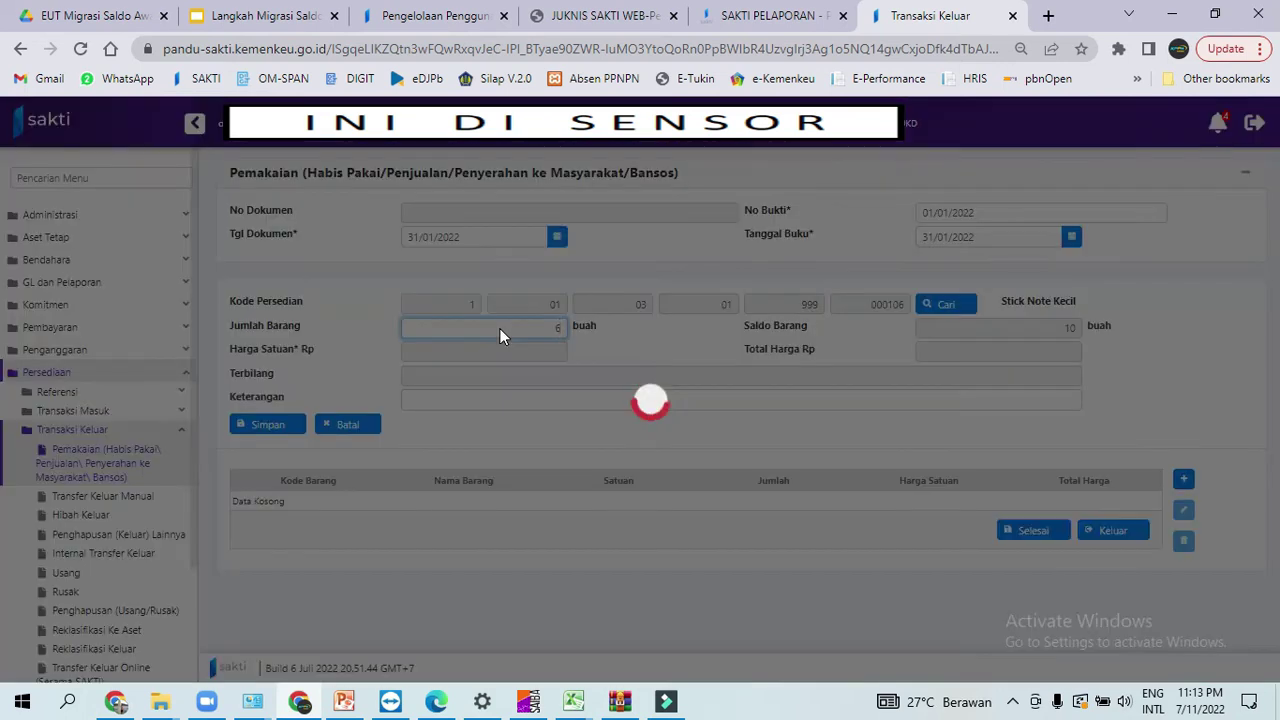
key("Tab")
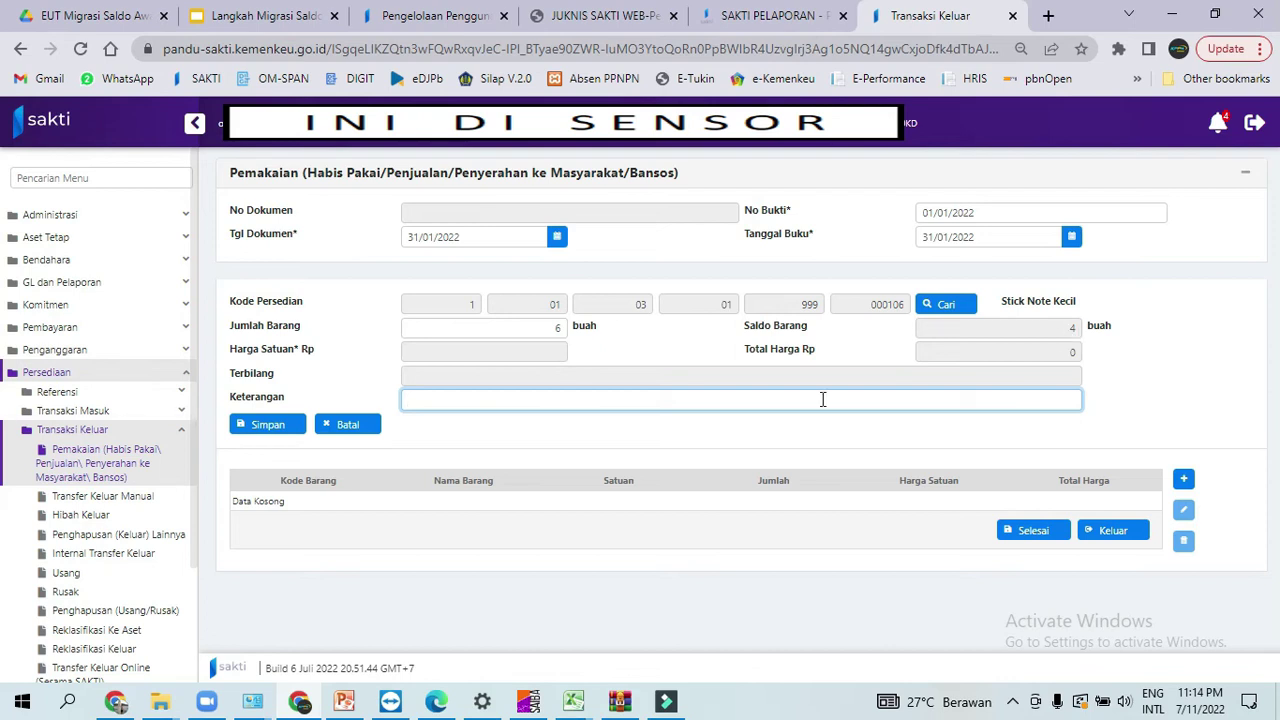
type("Pemakaian/bon barang")
left_click(268, 425)
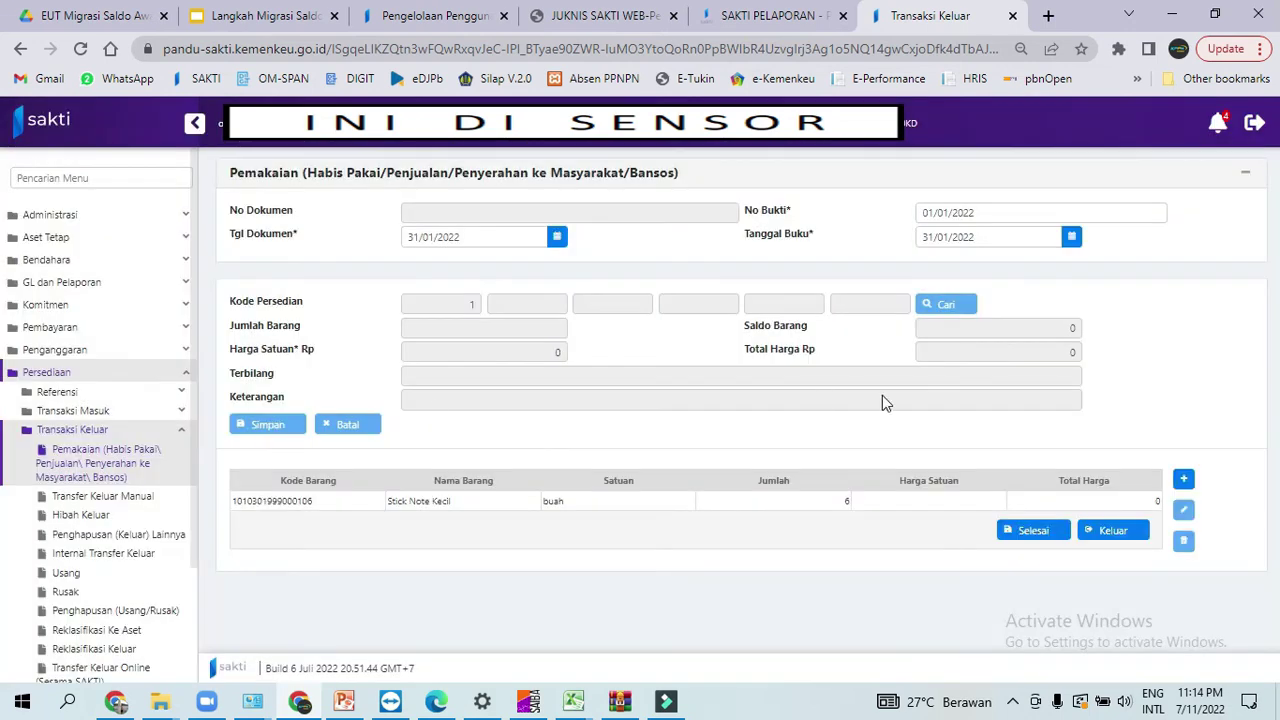
left_click(1184, 484)
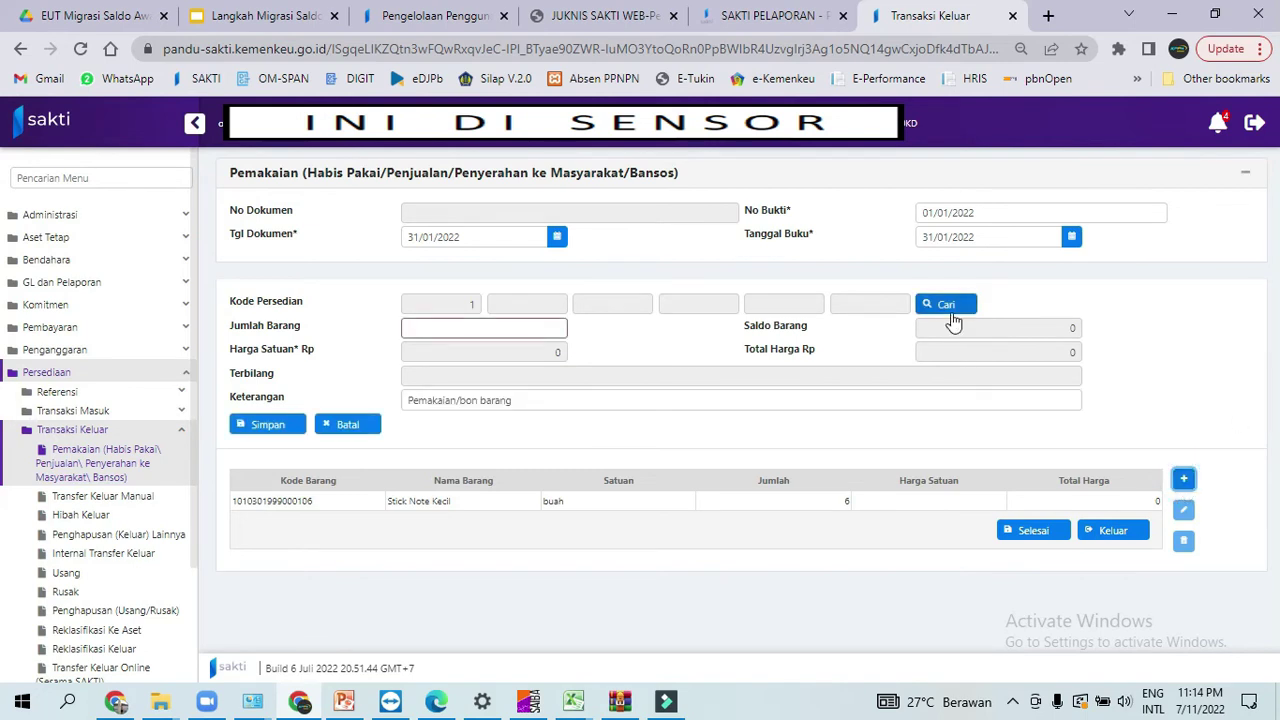
left_click(952, 310)
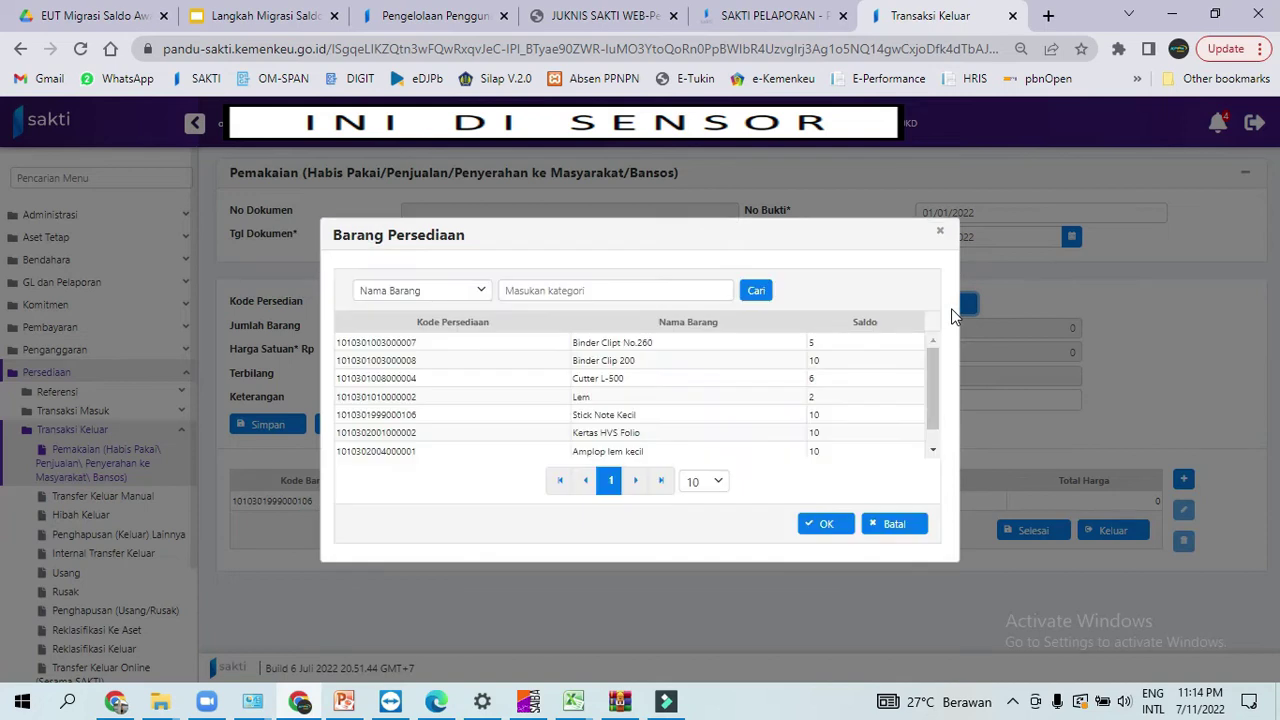
left_click(602, 434)
left_click(821, 524)
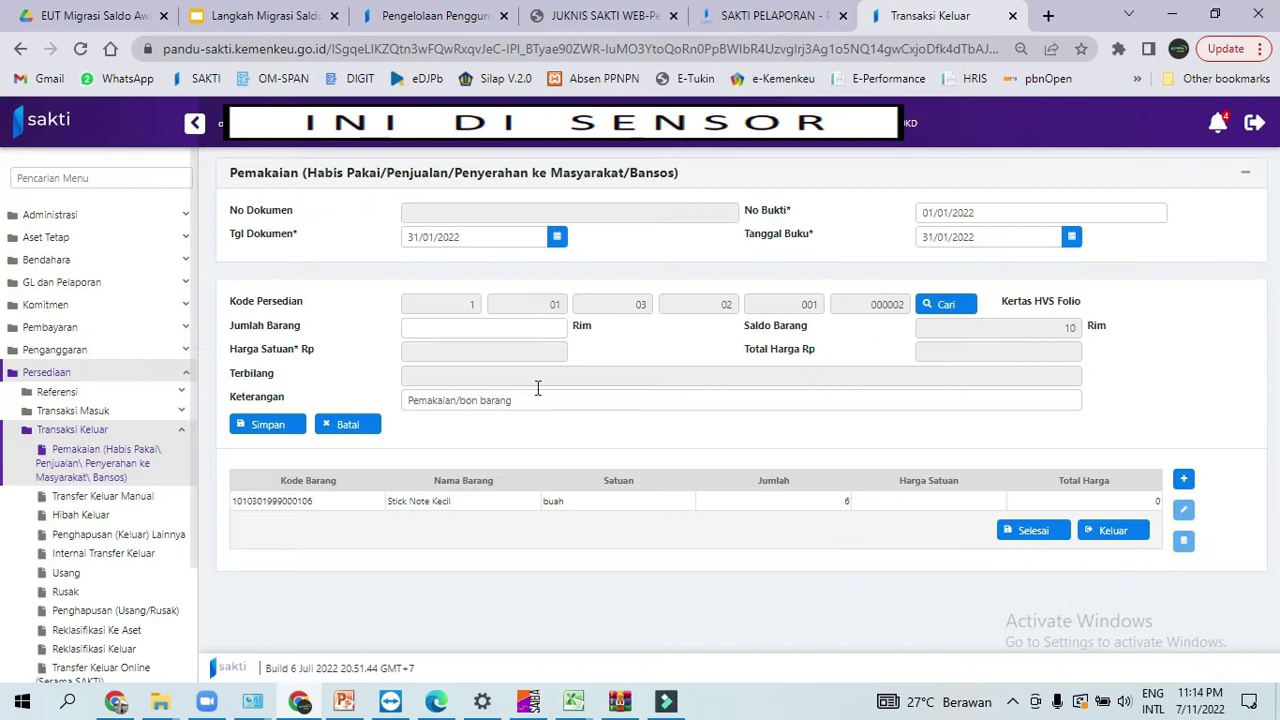
left_click(526, 329)
type("5")
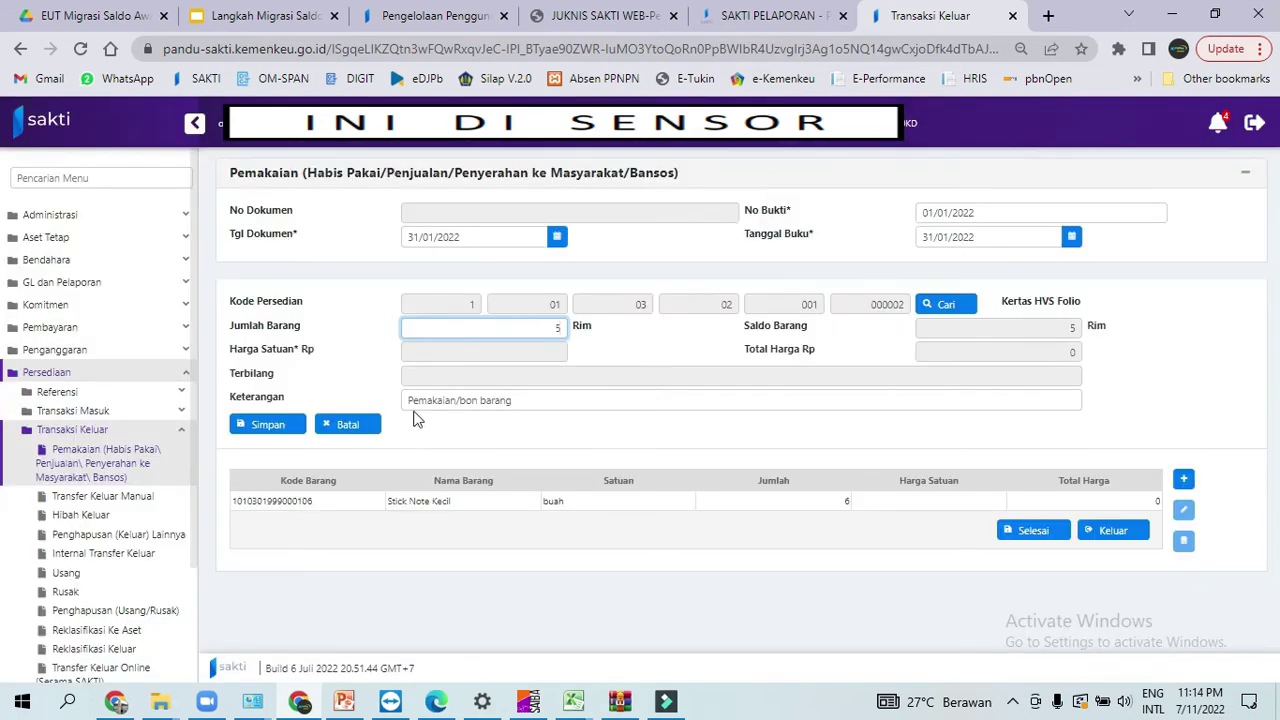
left_click(277, 424)
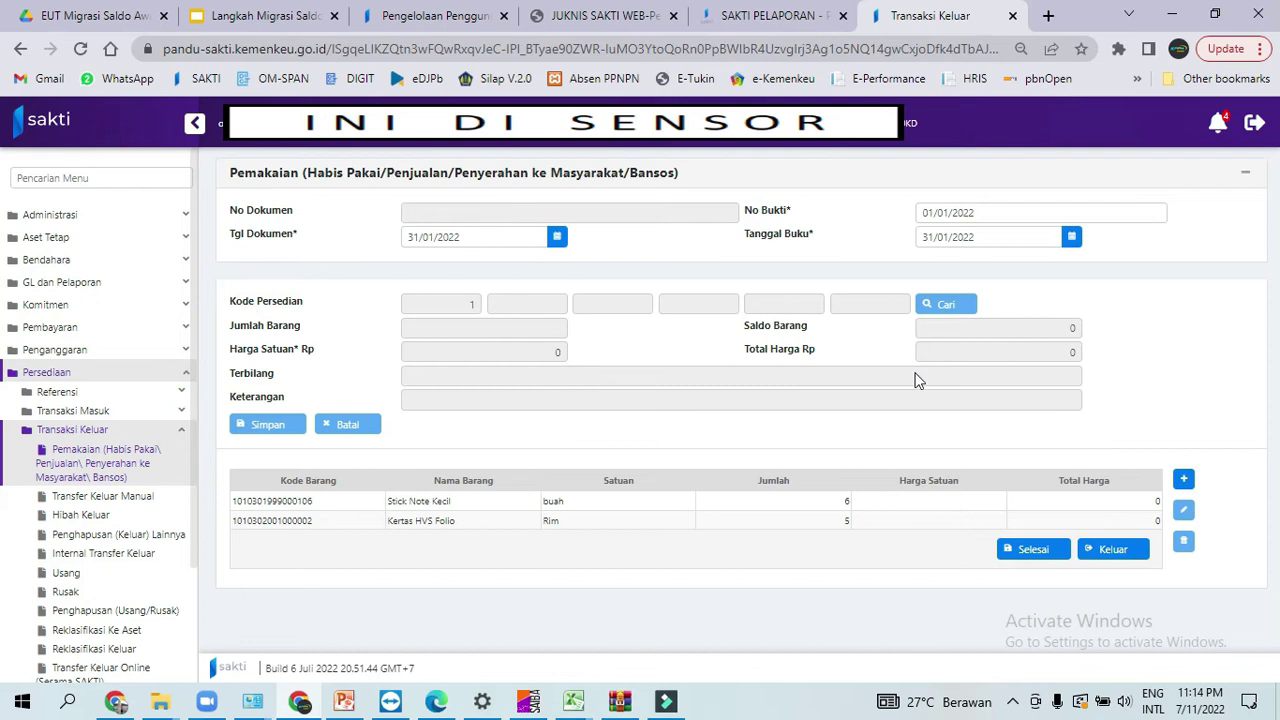
- Save the completed Pemakaian document and exit the recording form
left_click(1033, 550)
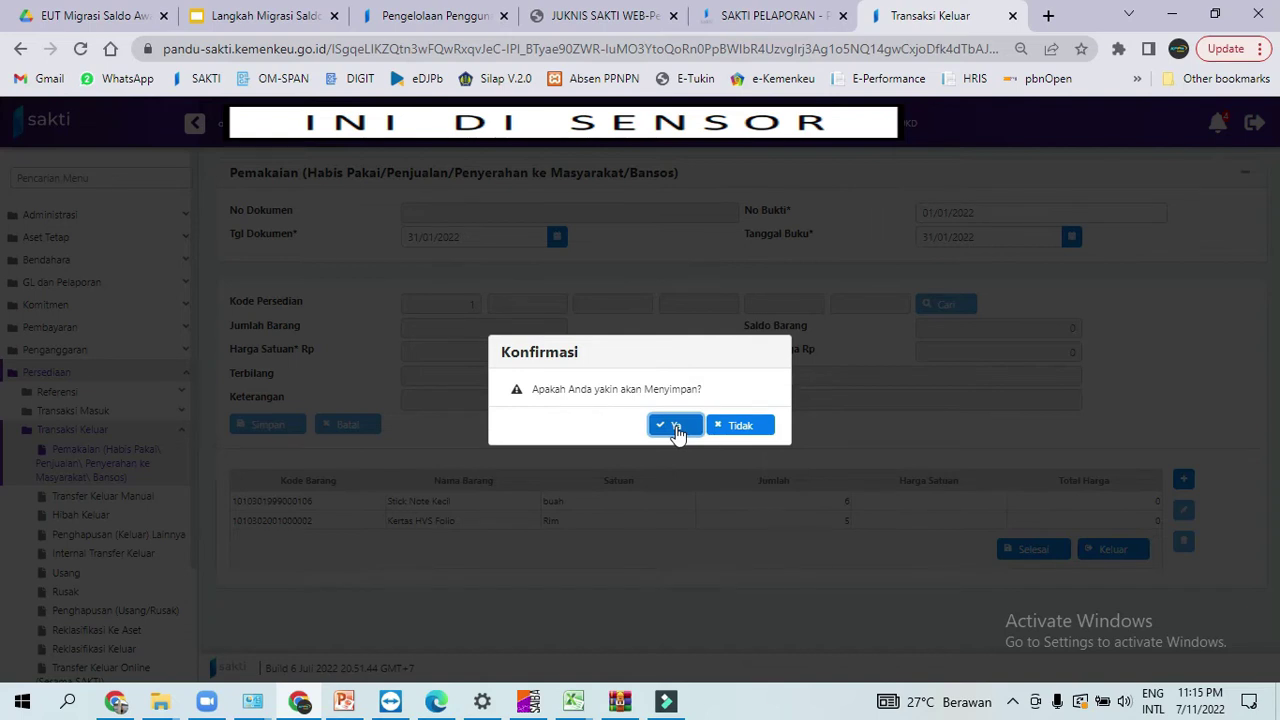
left_click(676, 428)
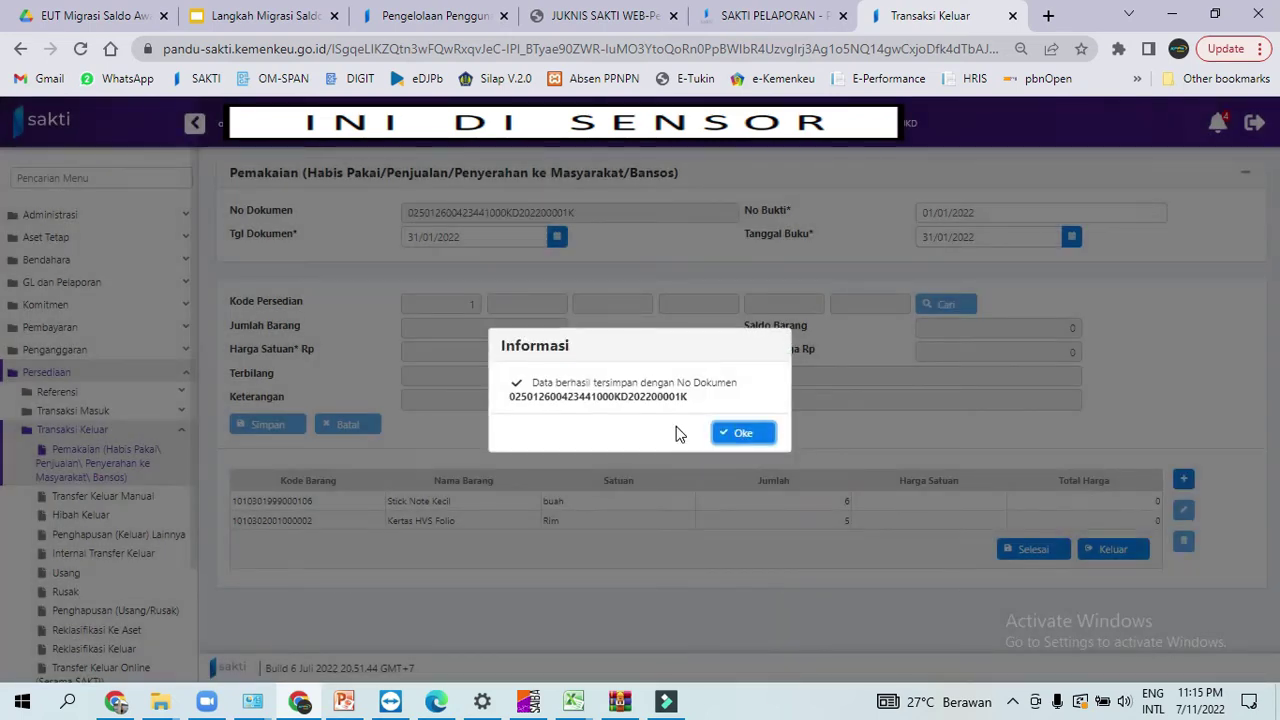
left_click(748, 434)
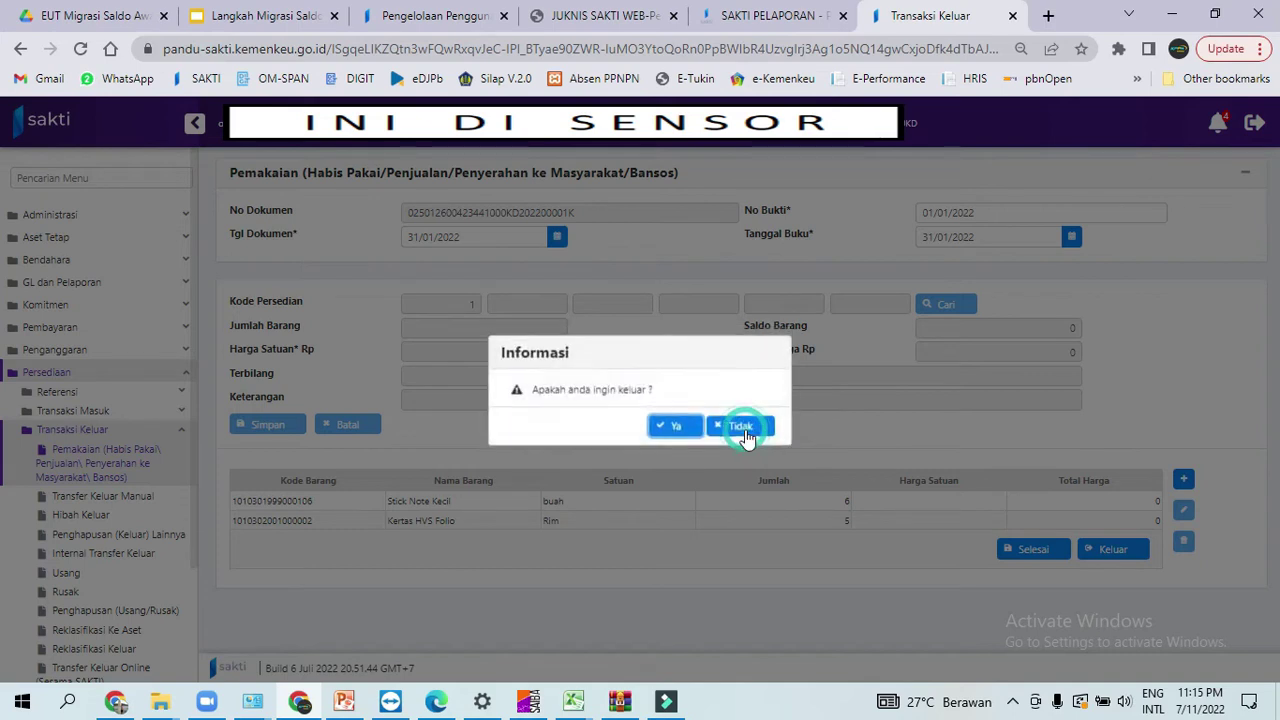
left_click(664, 428)
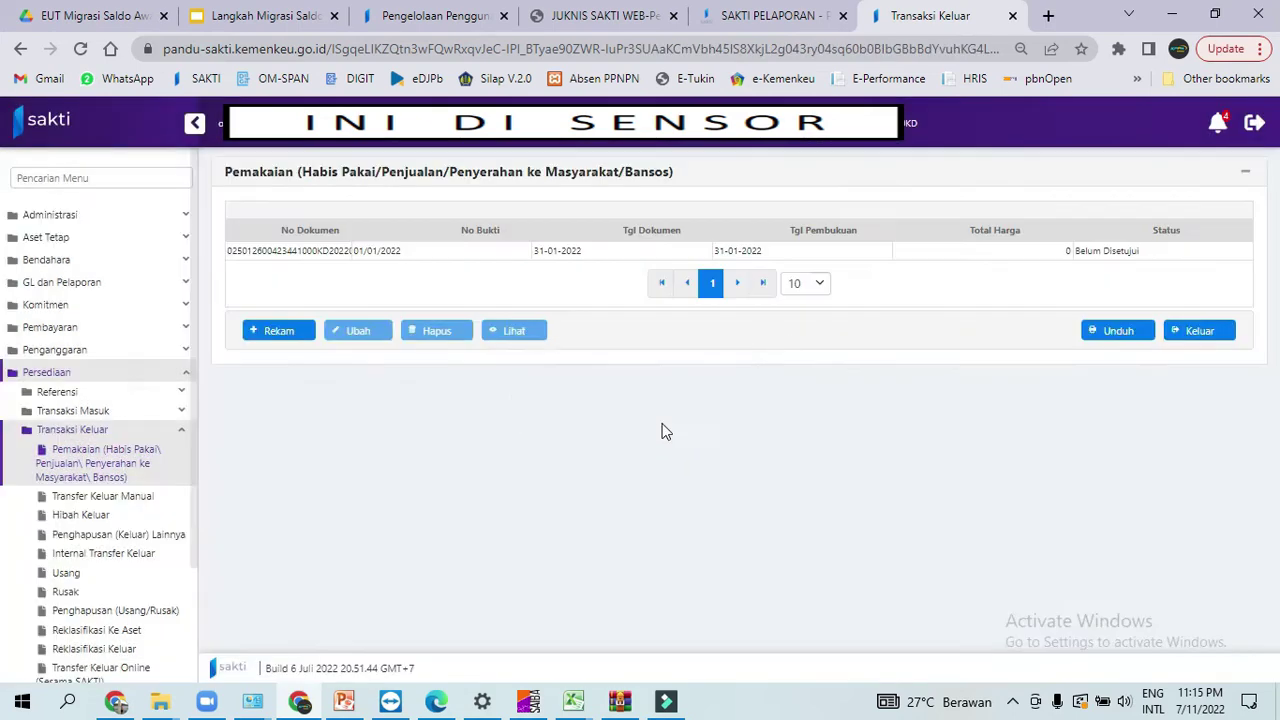
left_click(507, 266)
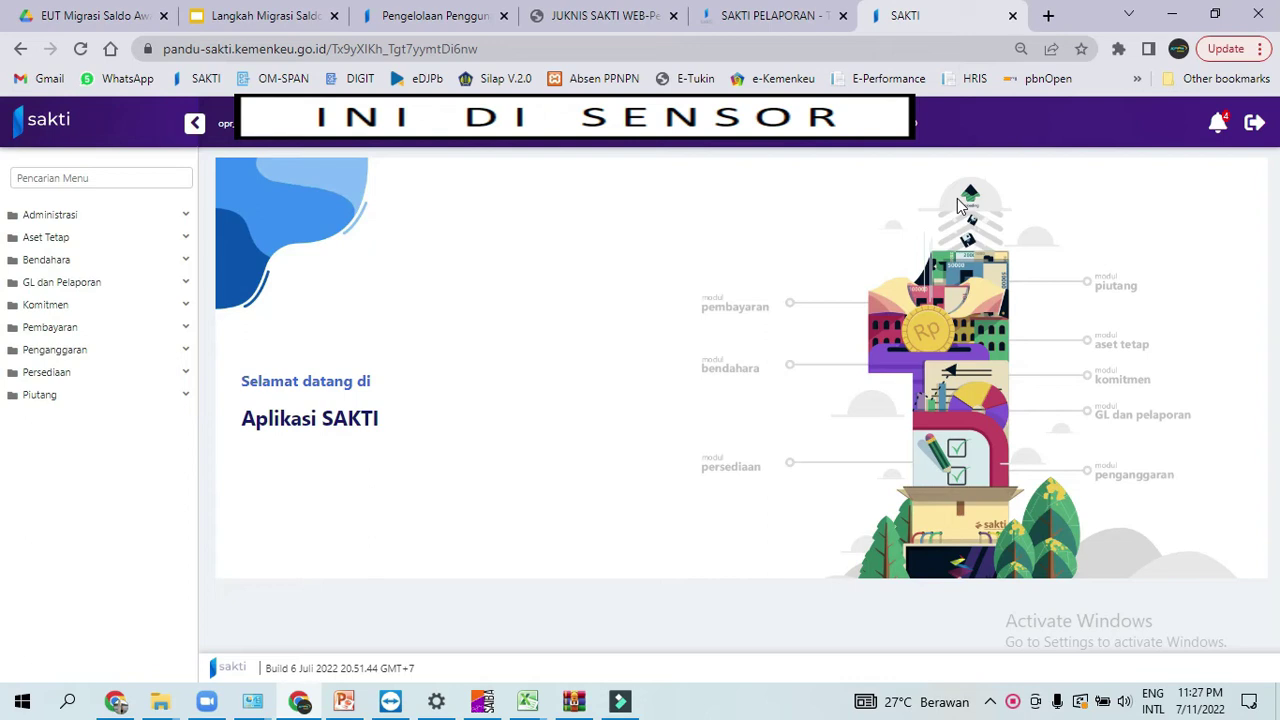
- Read the Transfer Keluar Online (Sesama SAKTI) guide on the SAKTI Pelaporan site, covering validation, recording procedure, journal and transaction illustration
left_click(770, 12)
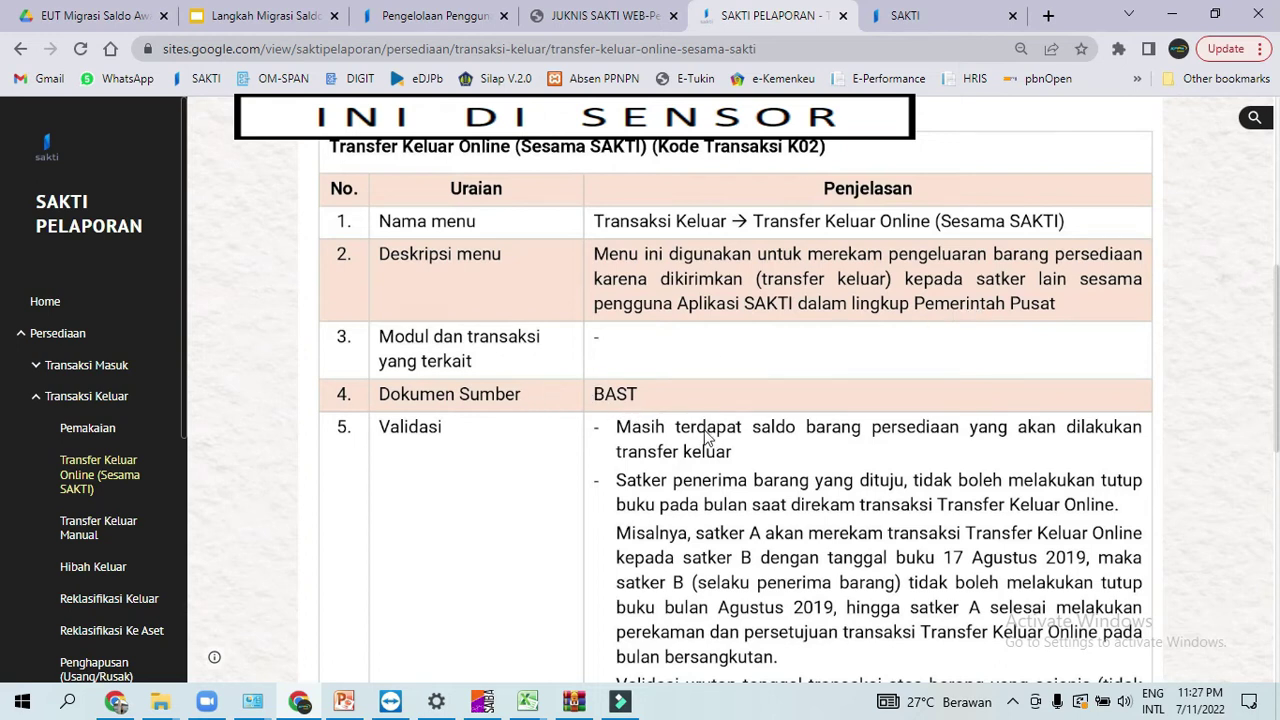
scroll(705, 437, "down", 2)
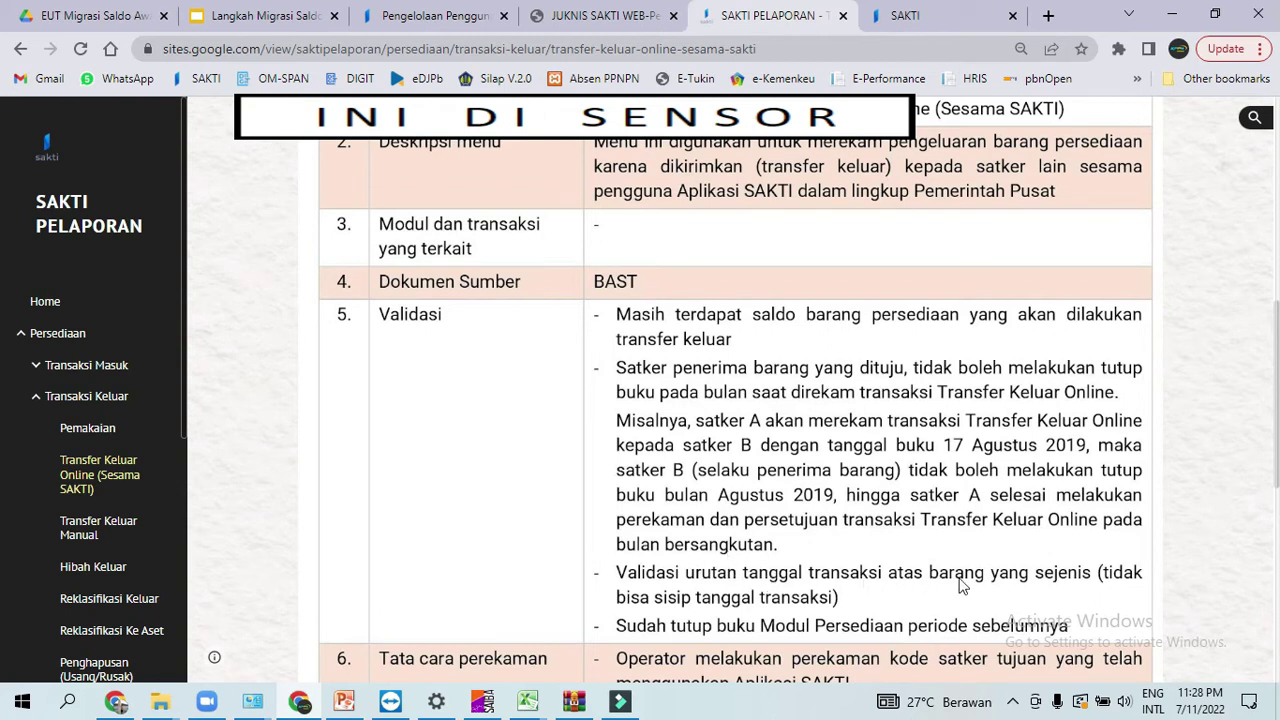
left_click_drag(1277, 470, 1273, 540)
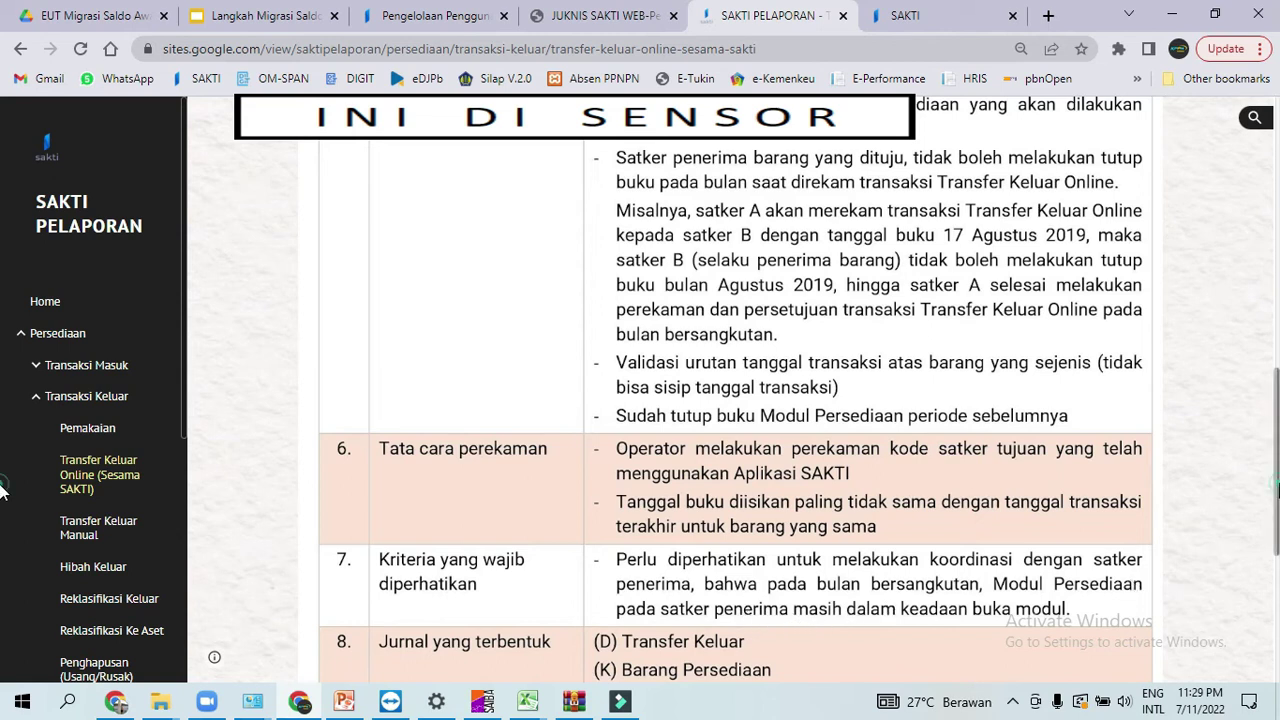
scroll(1275, 543, "down", 2)
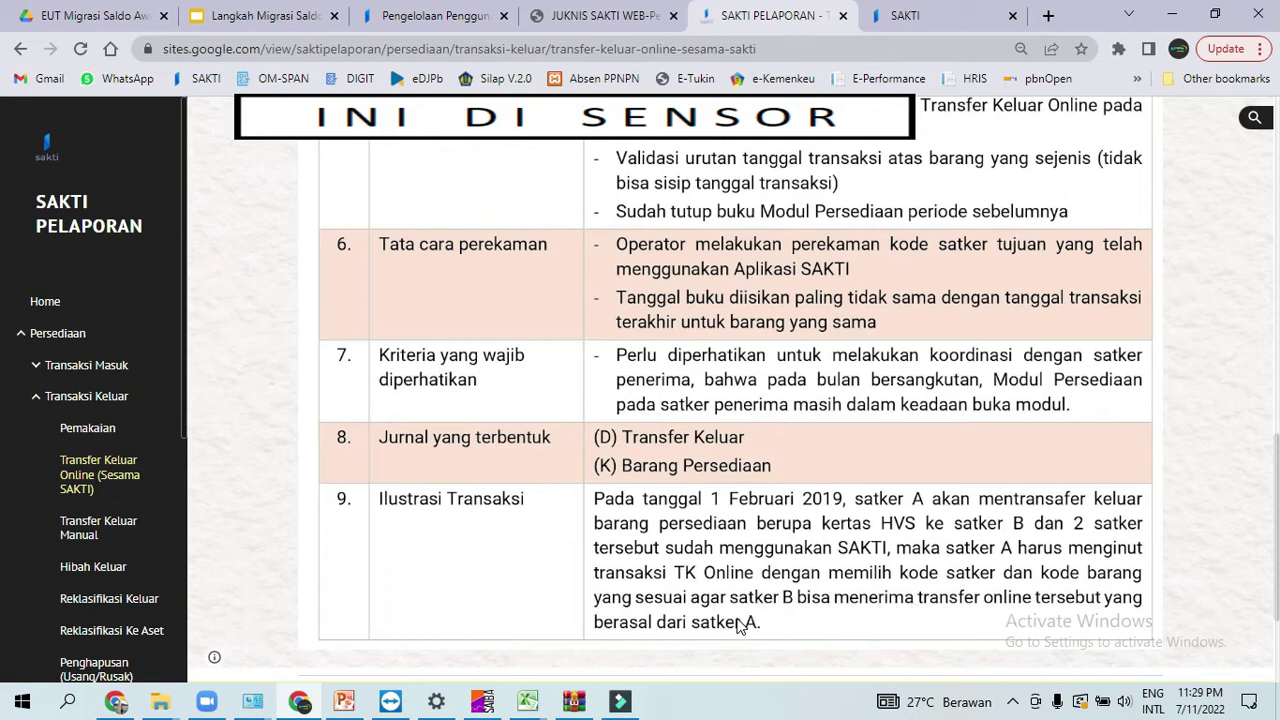
left_click_drag(1277, 432, 1277, 117)
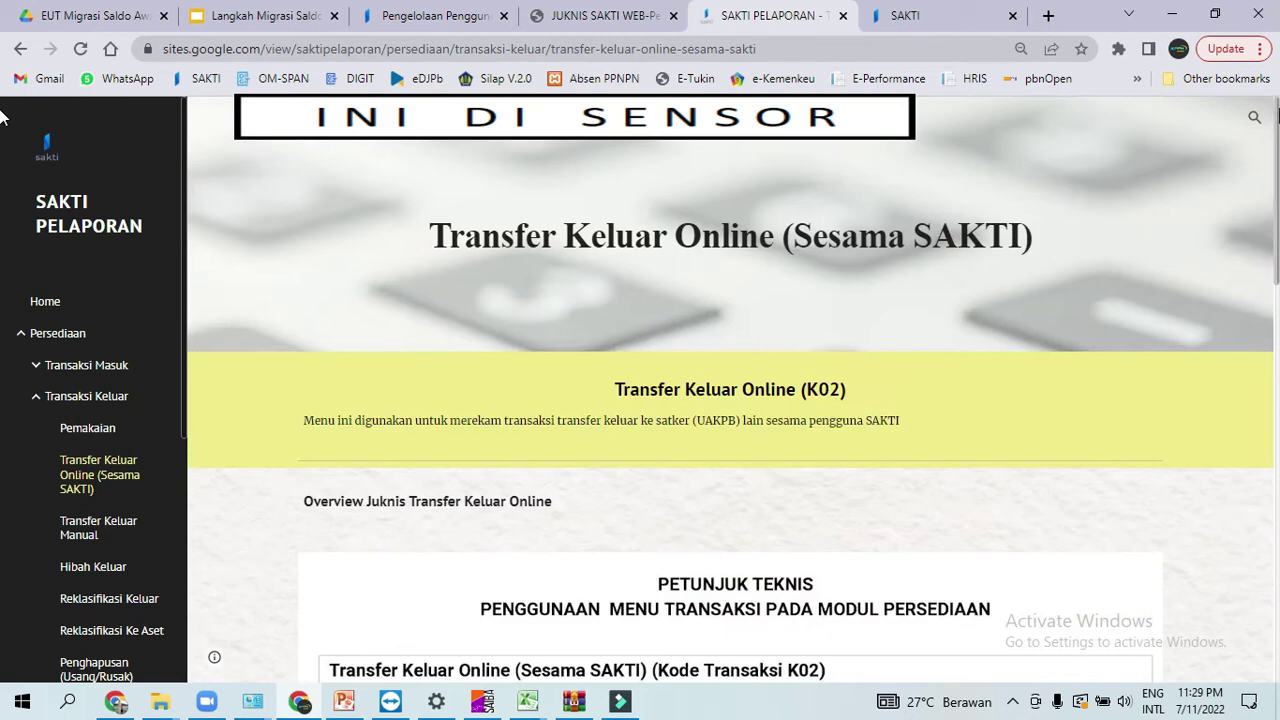
- Return to SAKTI and start recording a new Transfer Keluar Online (Sesama SAKTI) outgoing transaction in Persediaan
left_click(929, 15)
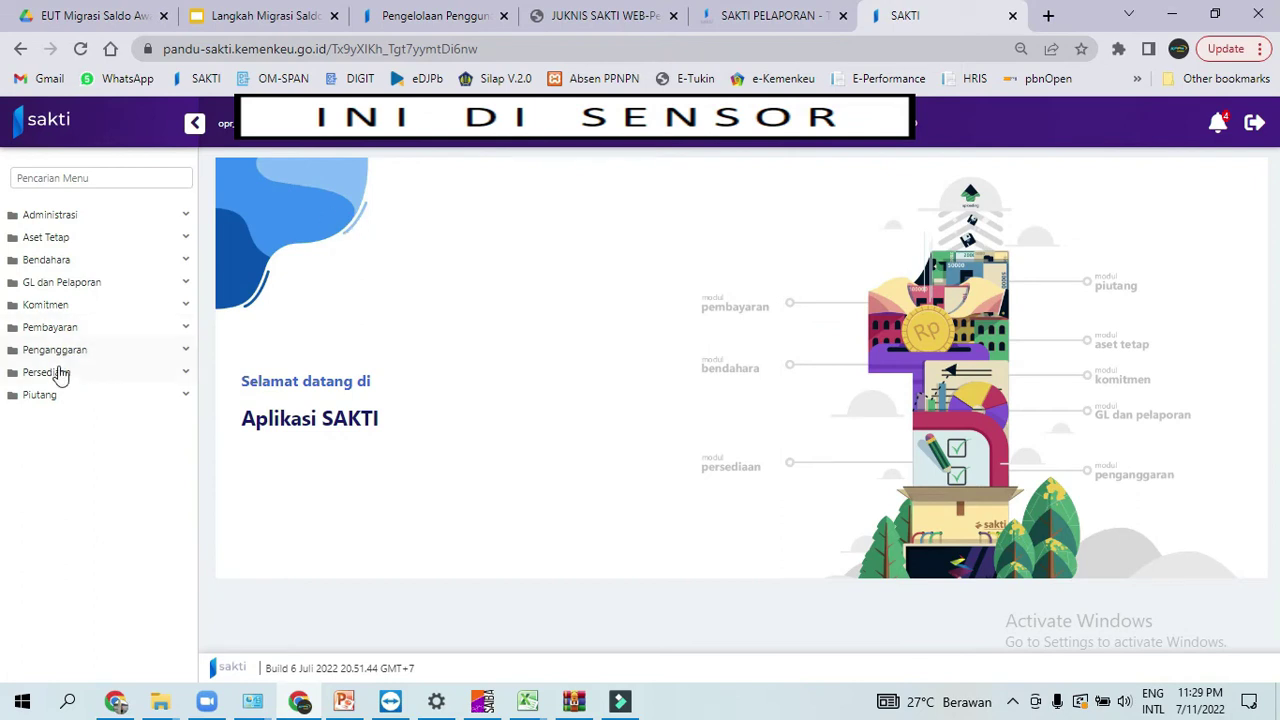
left_click(57, 375)
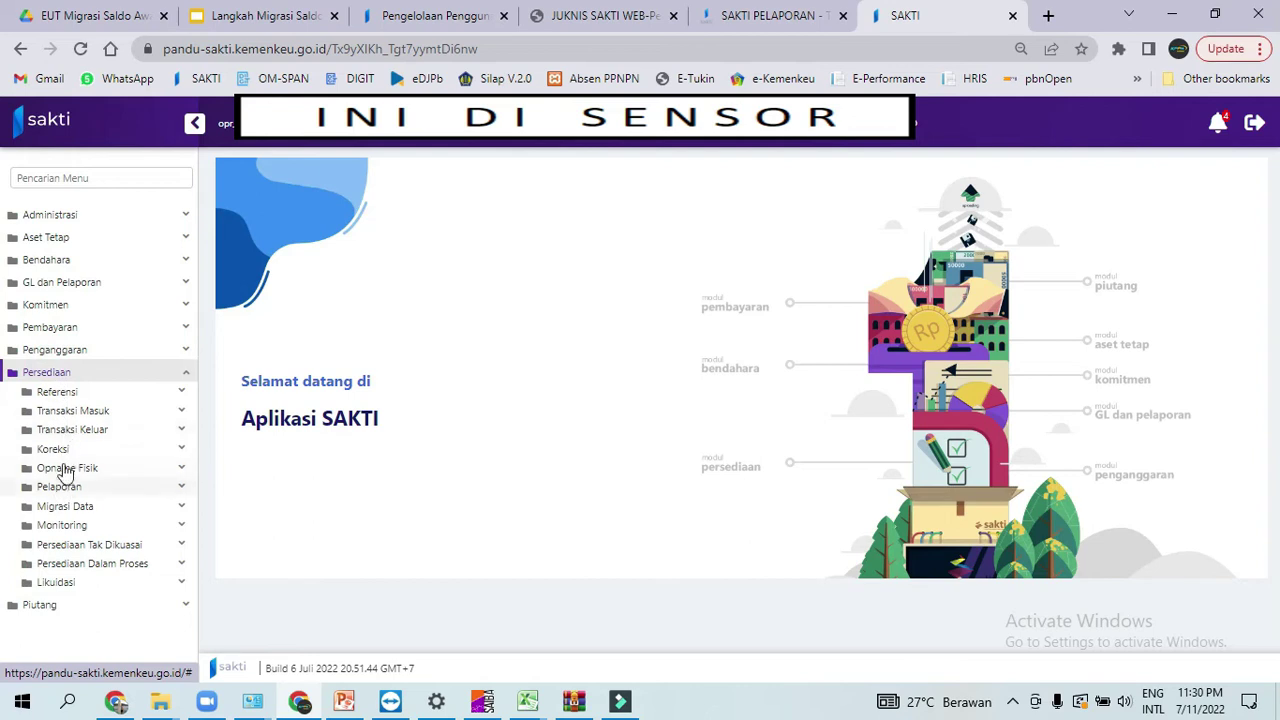
left_click(71, 436)
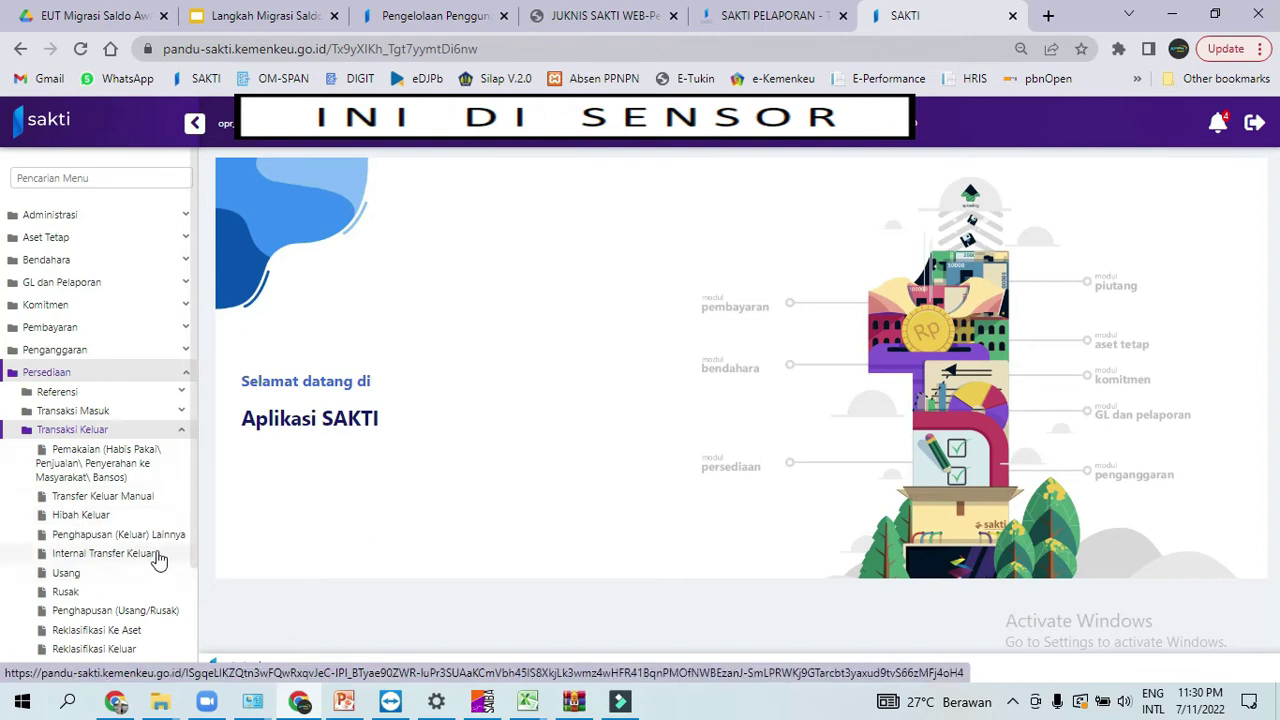
left_click_drag(194, 490, 194, 523)
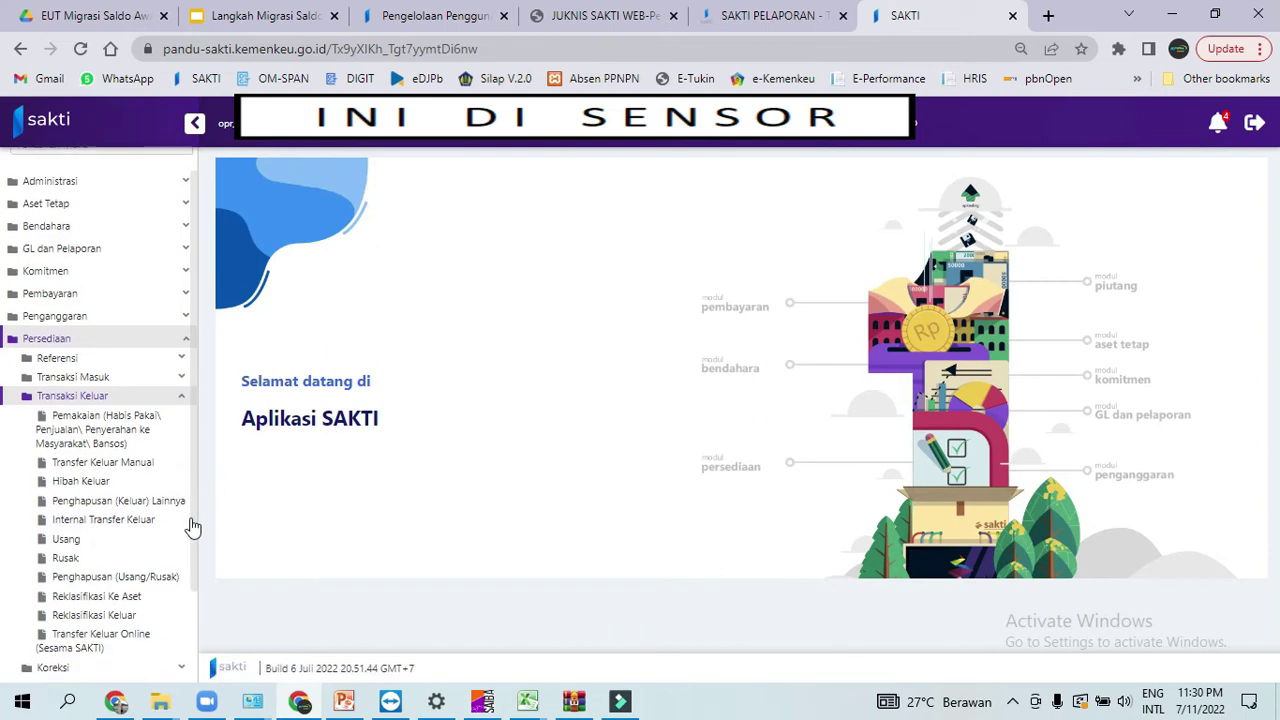
left_click(90, 641)
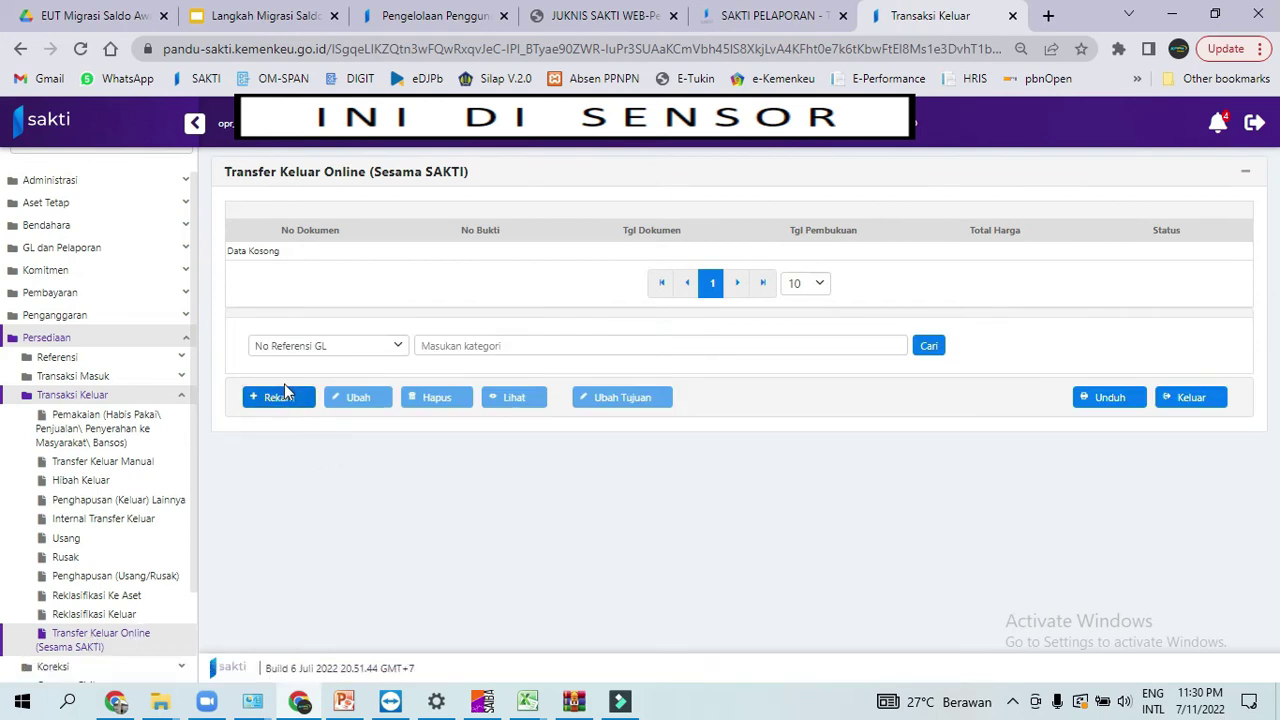
left_click(280, 398)
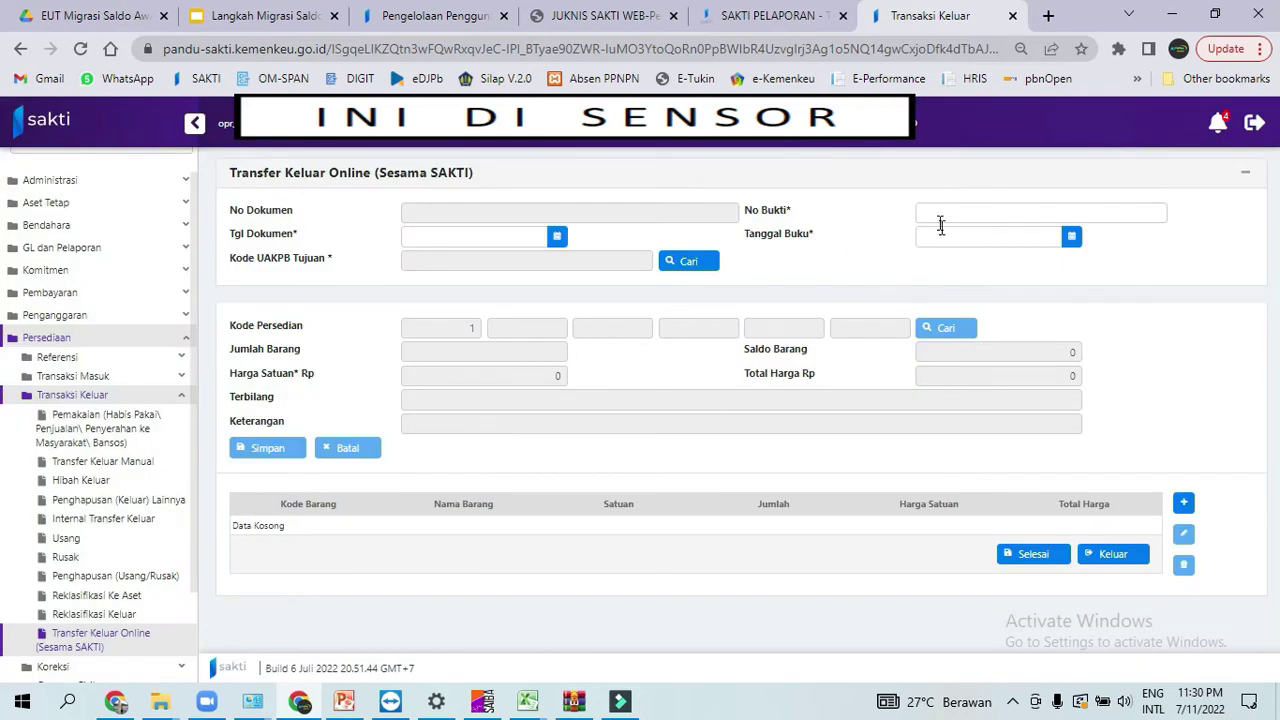
- Set the document date (Tgl Dokumen) of the online outgoing transfer to 31/01/2022
left_click(557, 238)
left_click(415, 273)
left_click(415, 273)
left_click(415, 273)
left_click(415, 273)
left_click(415, 273)
left_click(415, 273)
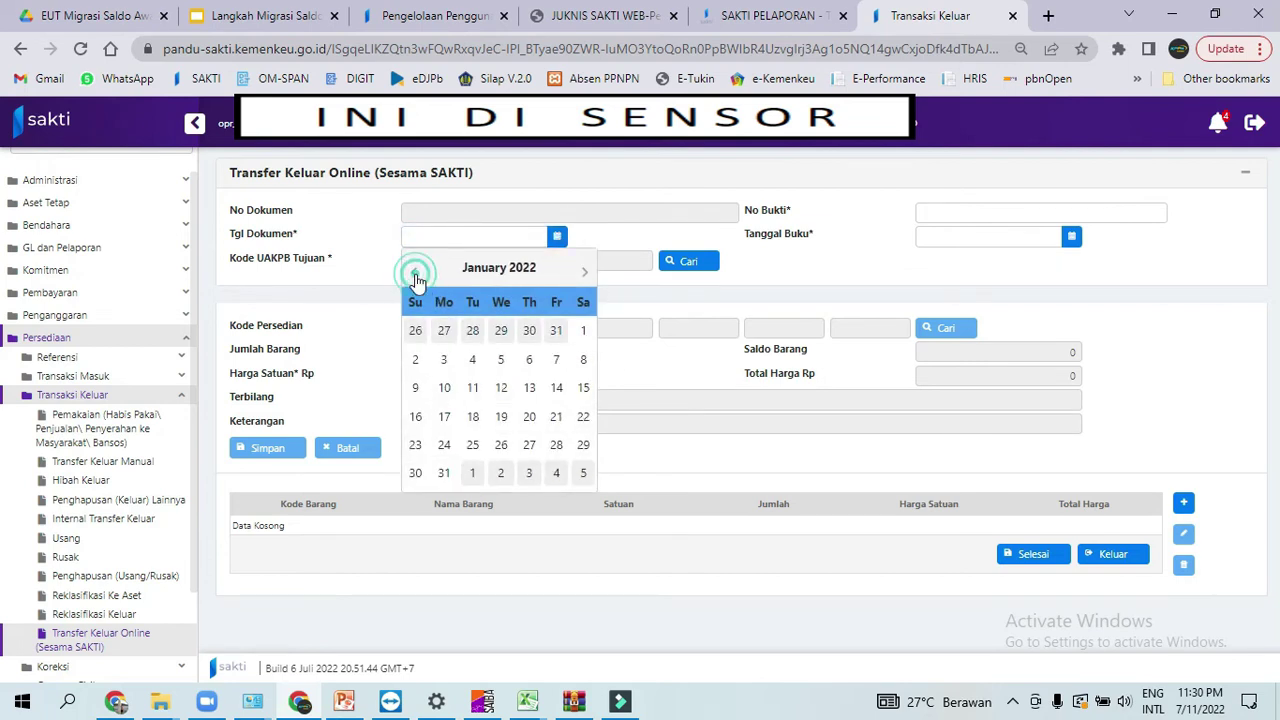
left_click(450, 480)
- Enter 01/tk/2022 as the No Bukti and set the booking date (Tanggal Buku) to 31/01/2022
left_click(1012, 213)
type("01")
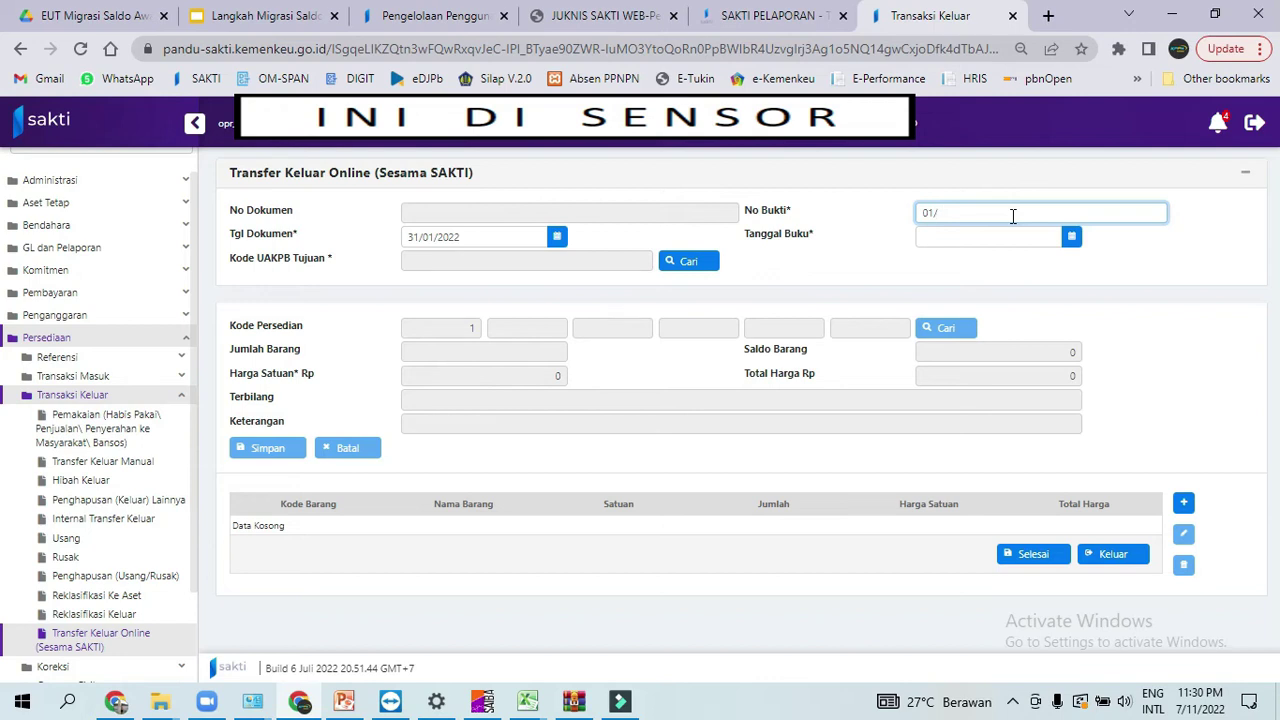
type("/tk/2022")
left_click(1073, 238)
left_click(929, 279)
left_click(929, 279)
left_click(929, 279)
left_click(929, 279)
left_click(929, 273)
left_click(929, 273)
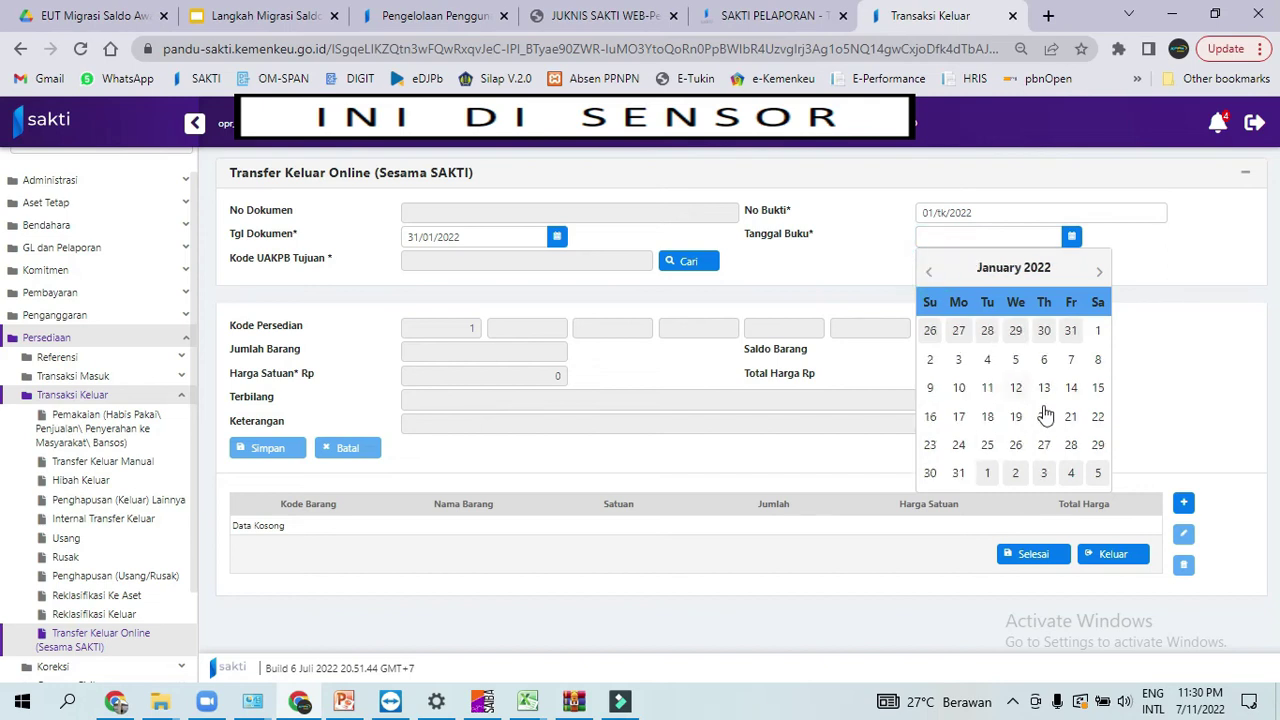
left_click(966, 476)
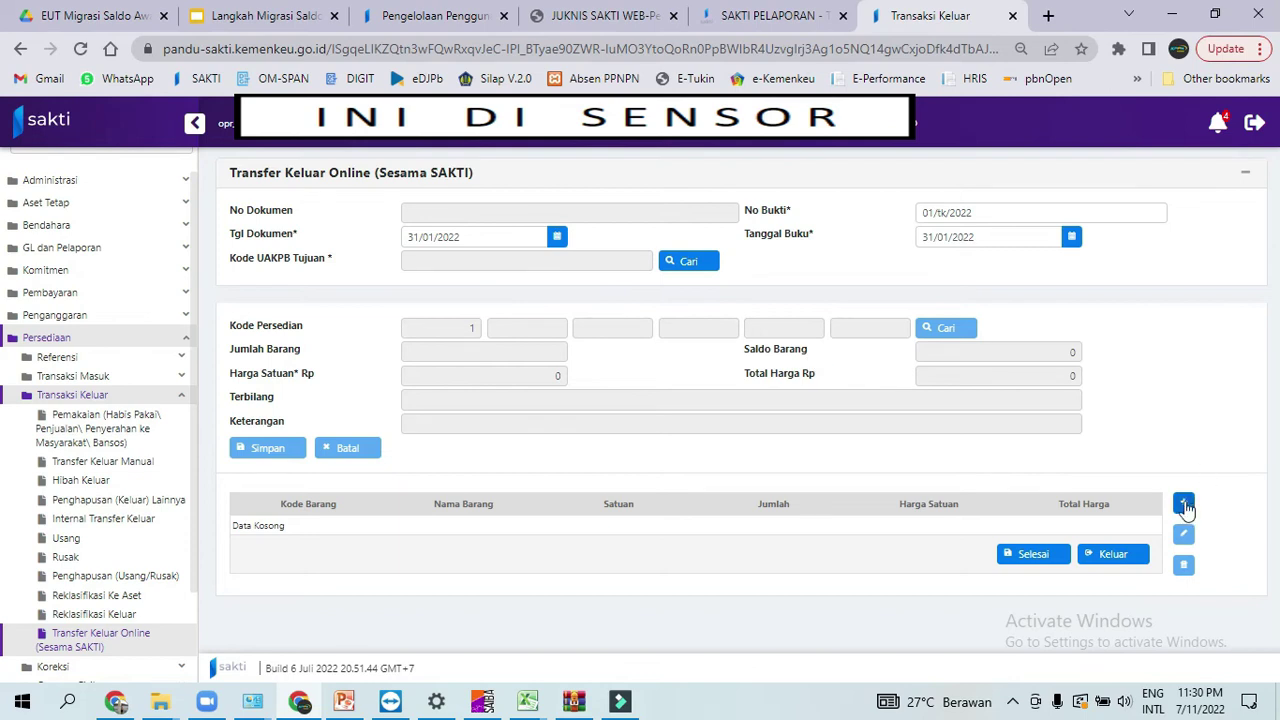
- Choose PENGADILAN AGAMA SOE as the destination UAKPB for the transfer
left_click(692, 270)
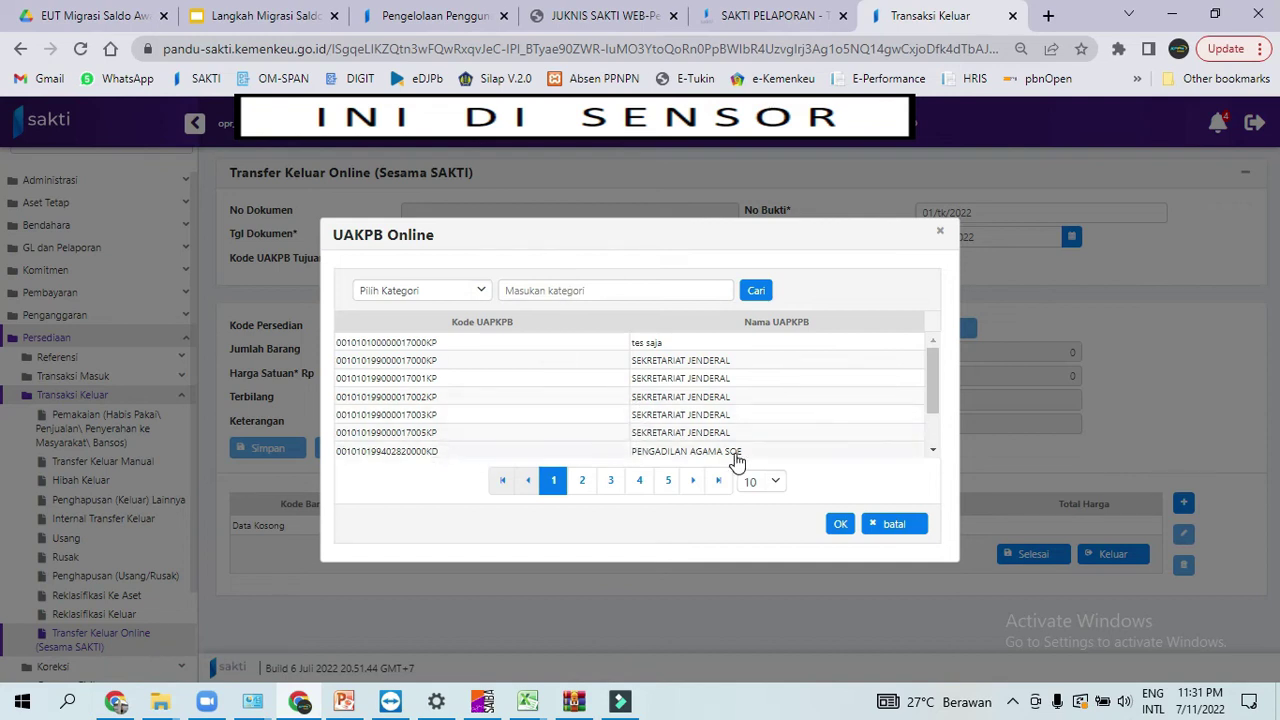
left_click(700, 451)
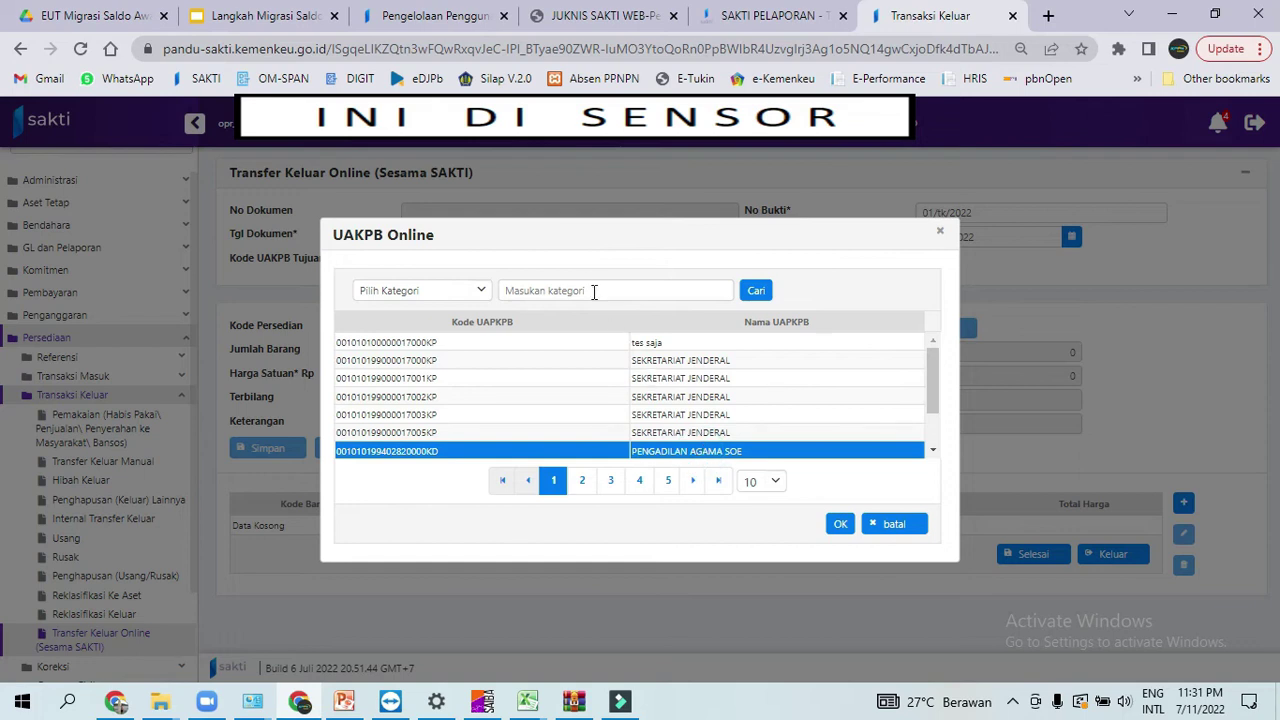
left_click(480, 290)
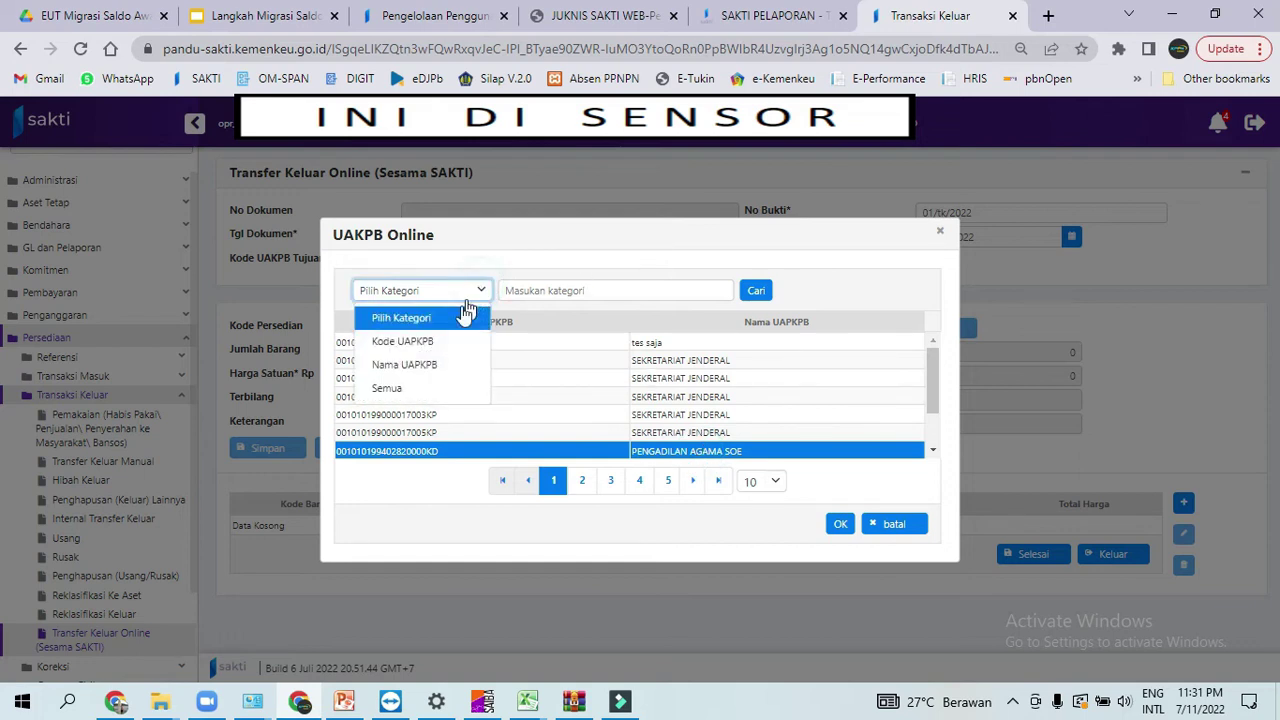
left_click(404, 341)
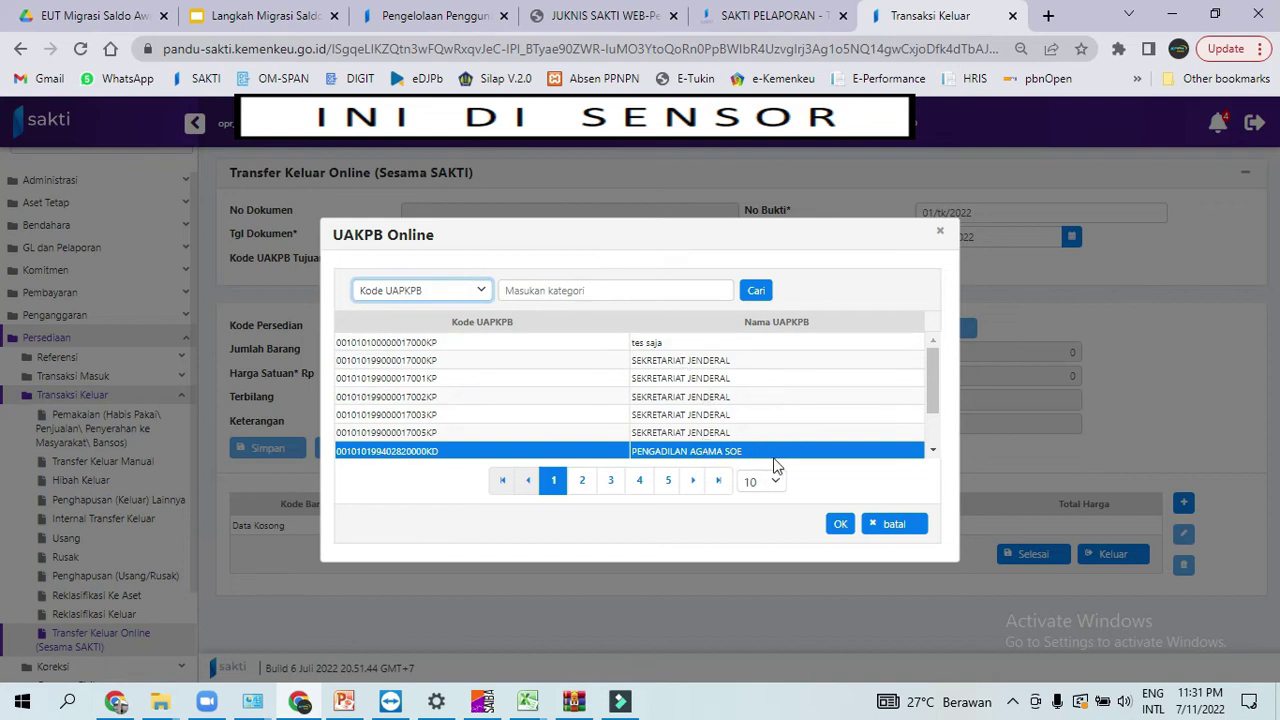
left_click(838, 526)
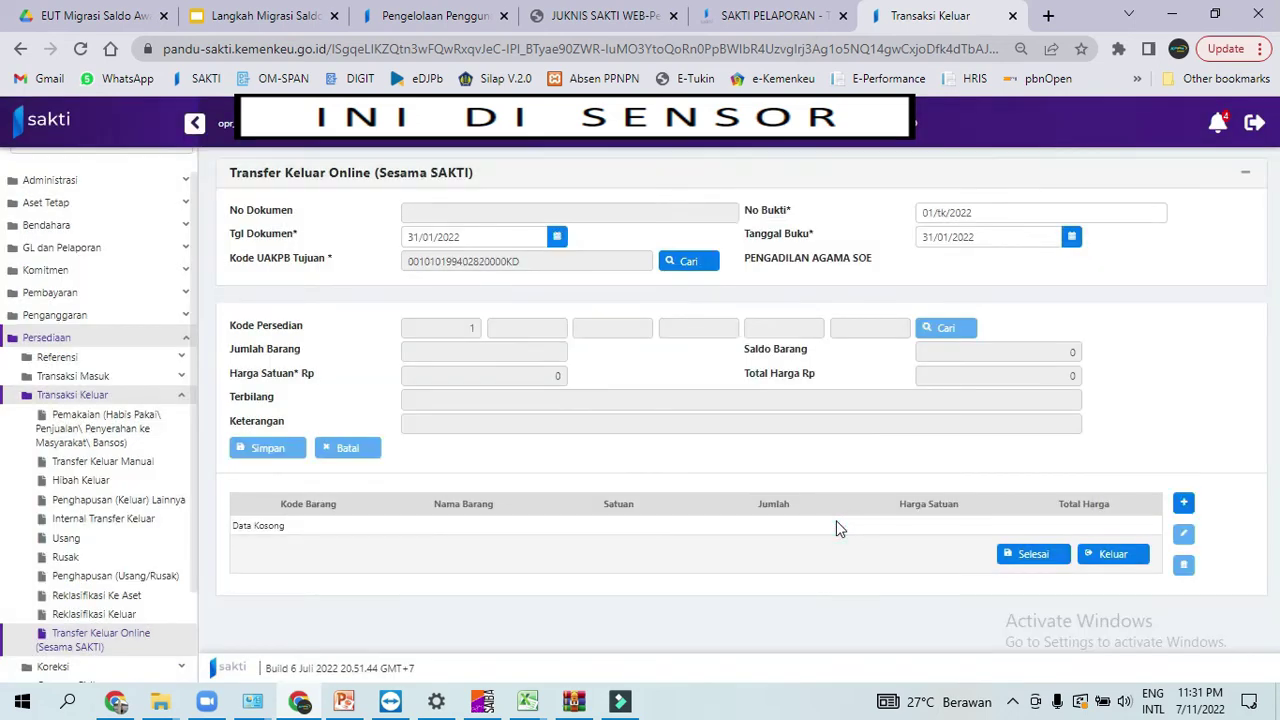
- Start a new item line and choose Amplop lem kecil as the inventory item
left_click(1183, 505)
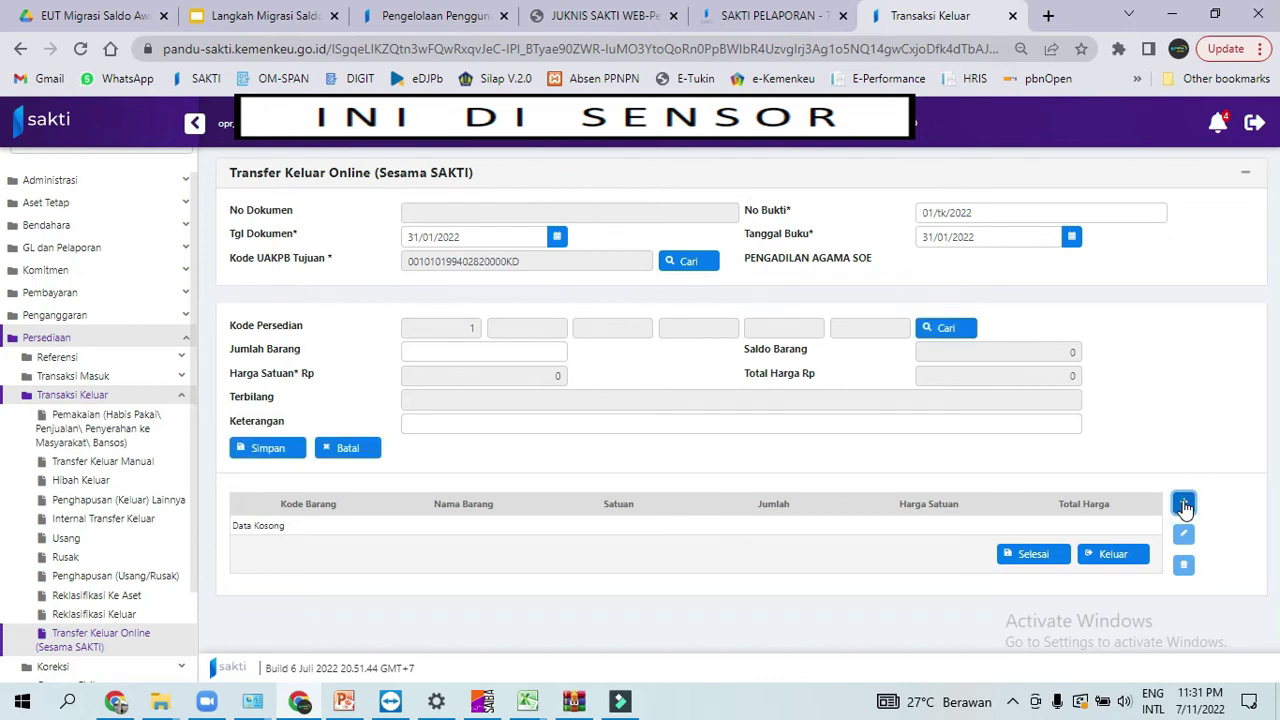
left_click(1183, 505)
left_click(1186, 507)
left_click(1186, 508)
left_click(966, 333)
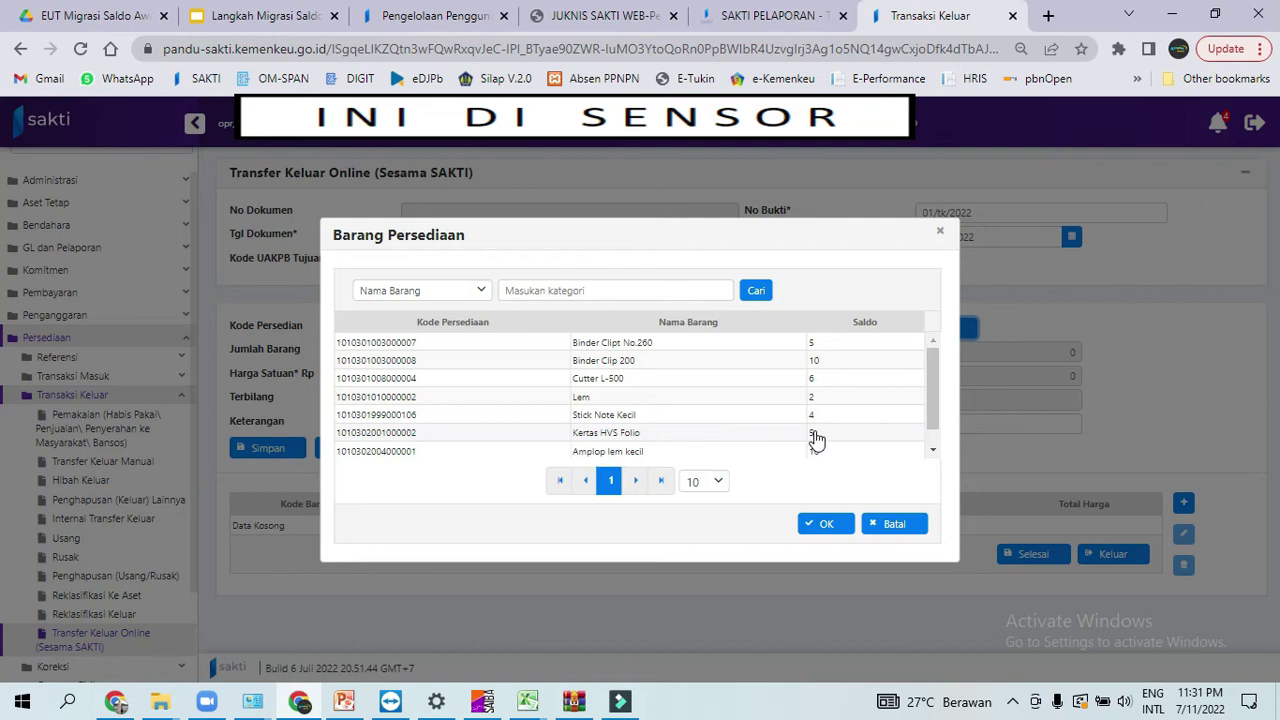
left_click(630, 453)
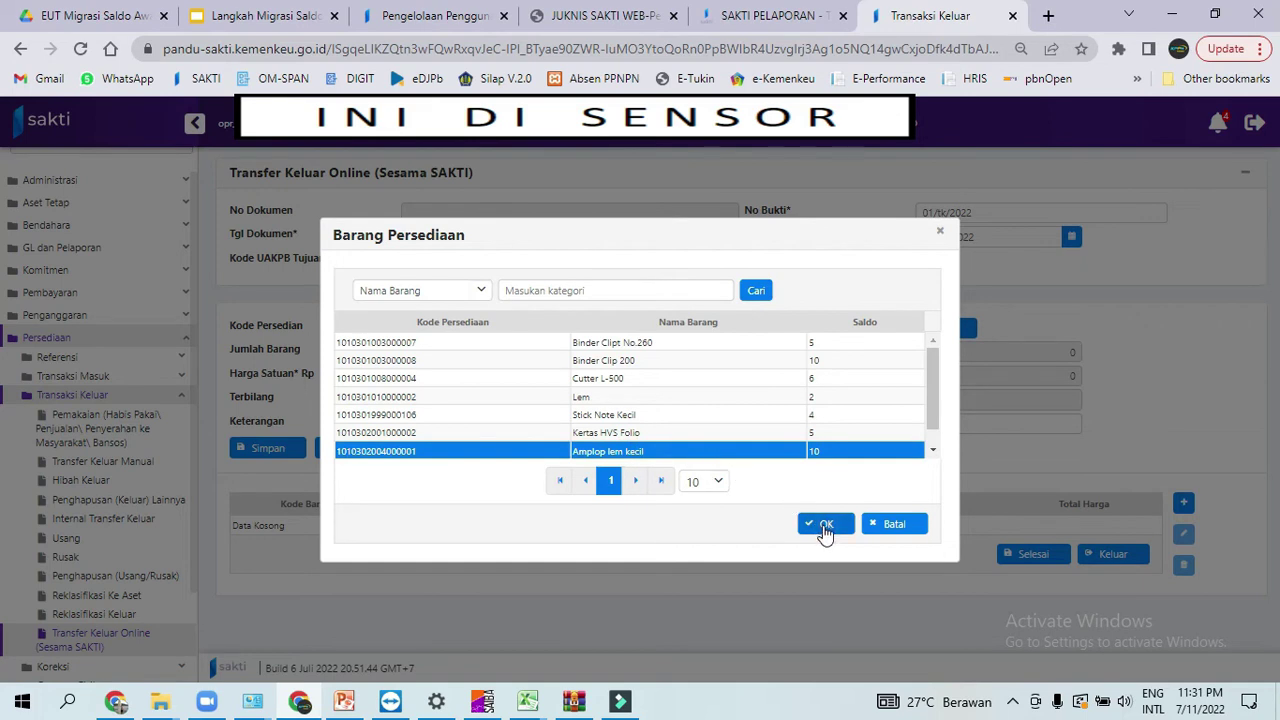
left_click(825, 530)
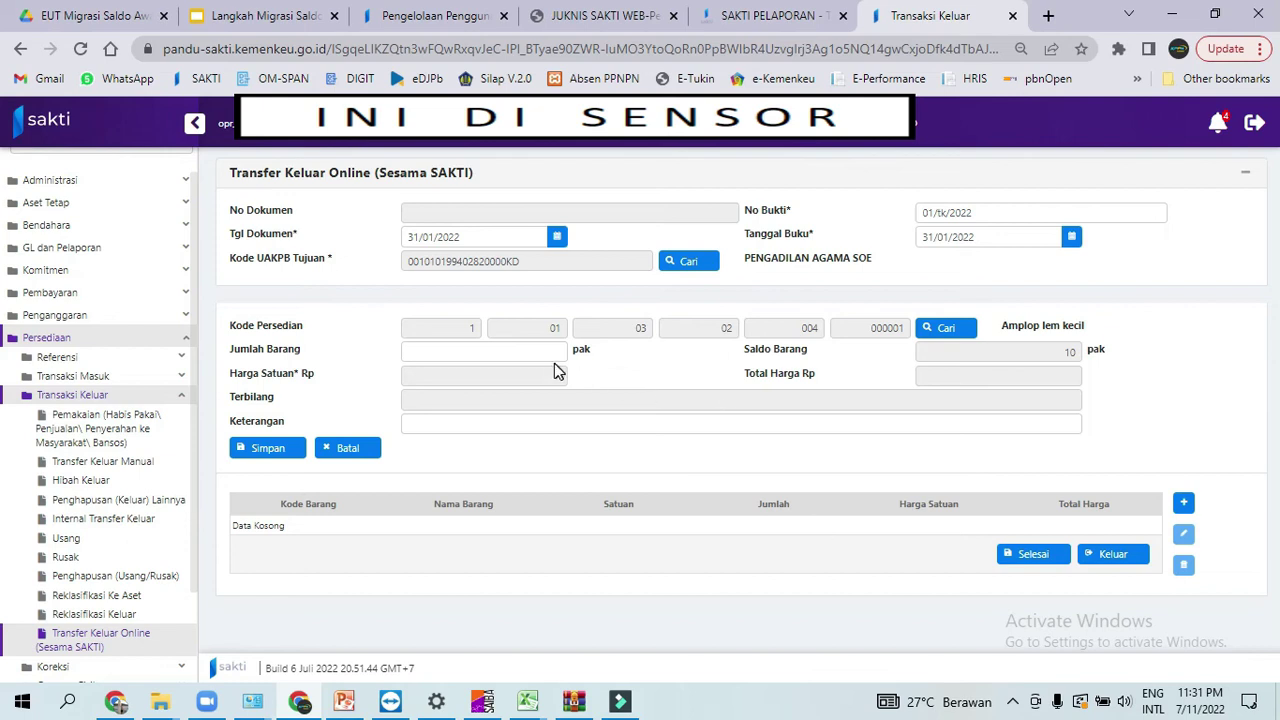
- Set the Amplop lem kecil quantity to 10 with the note "Transfer keluar" and save the item line
left_click(542, 353)
type("10")
key("Tab")
type("Trans")
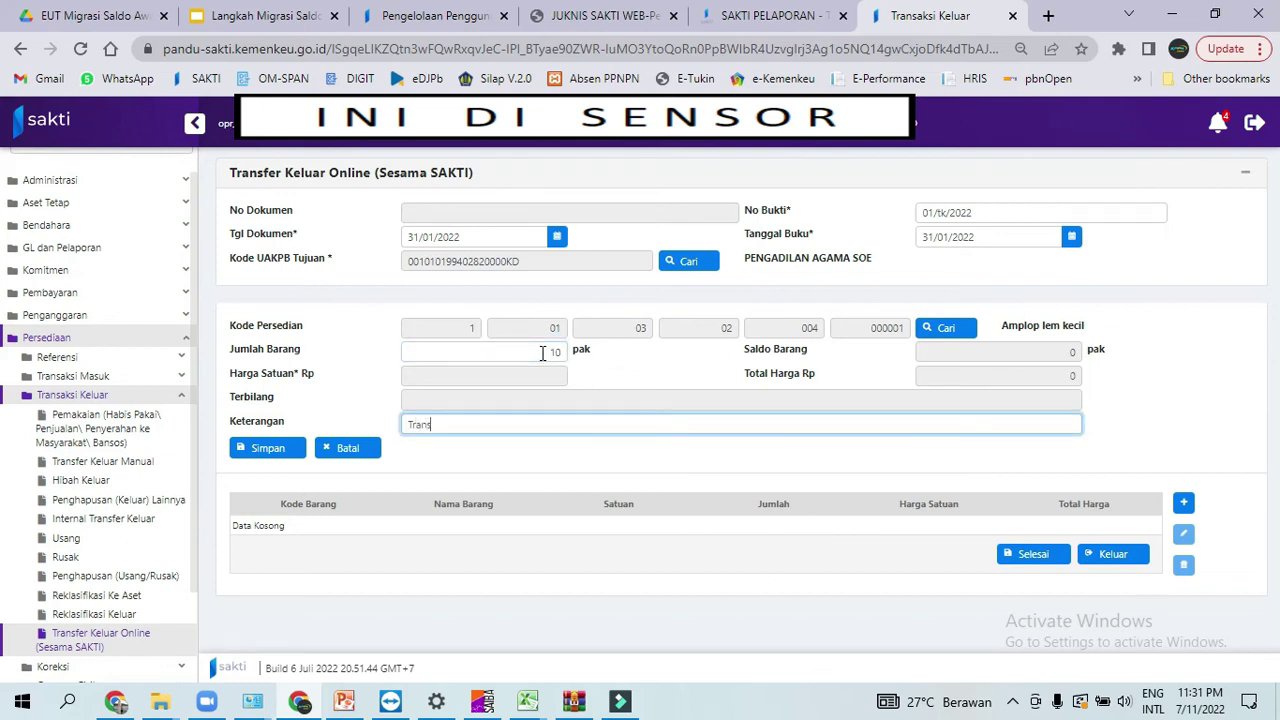
type("fer keluar")
left_click(279, 447)
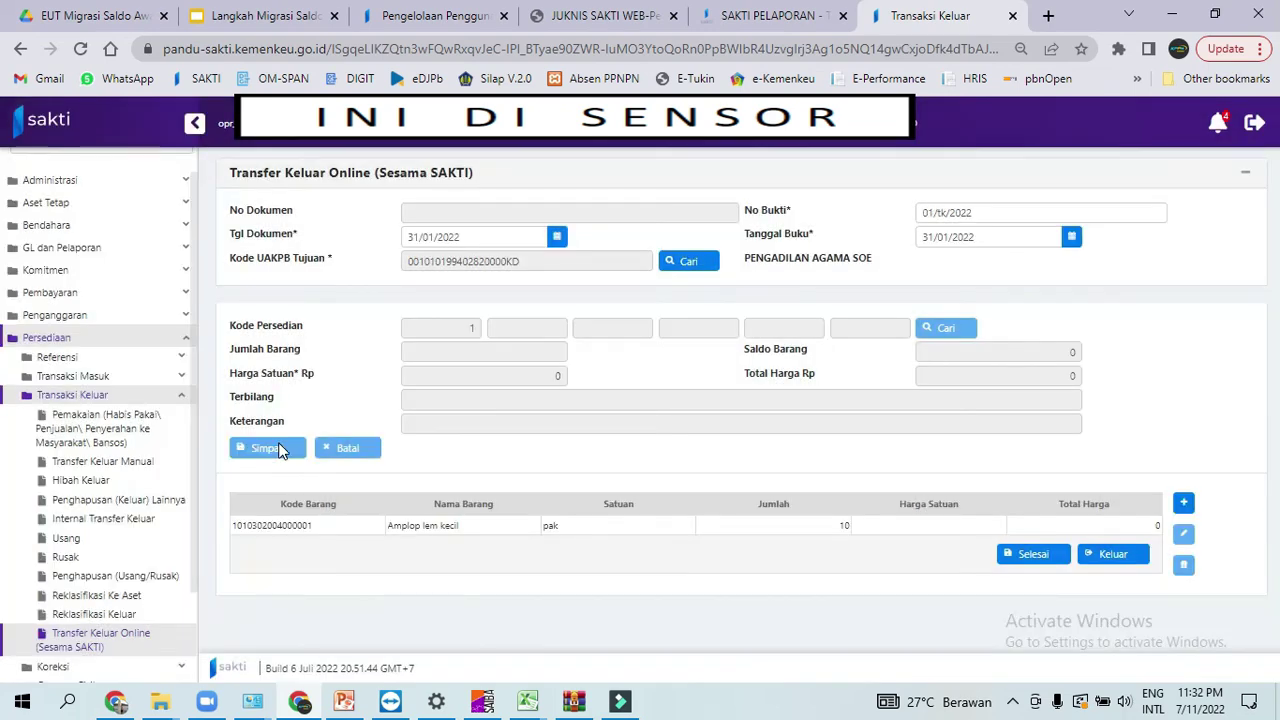
- Add a second item line for Binder Clip 200 with quantity 7 and save it
left_click(1184, 503)
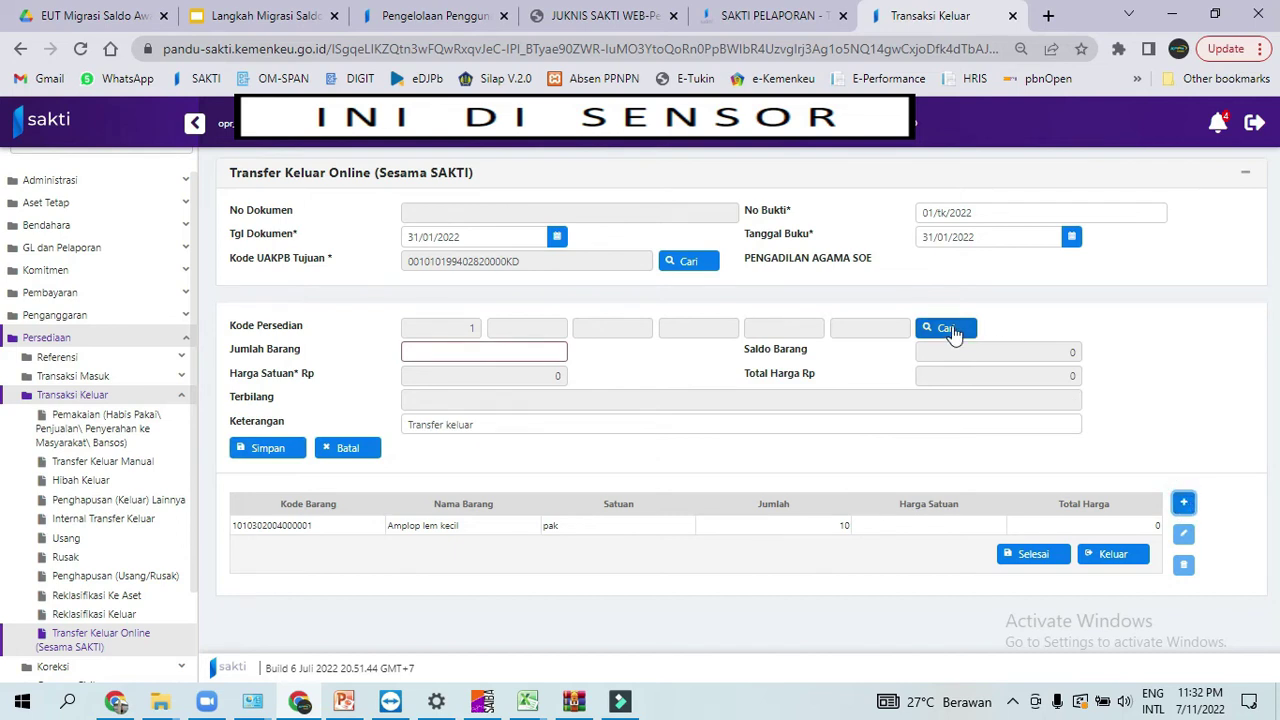
left_click(947, 329)
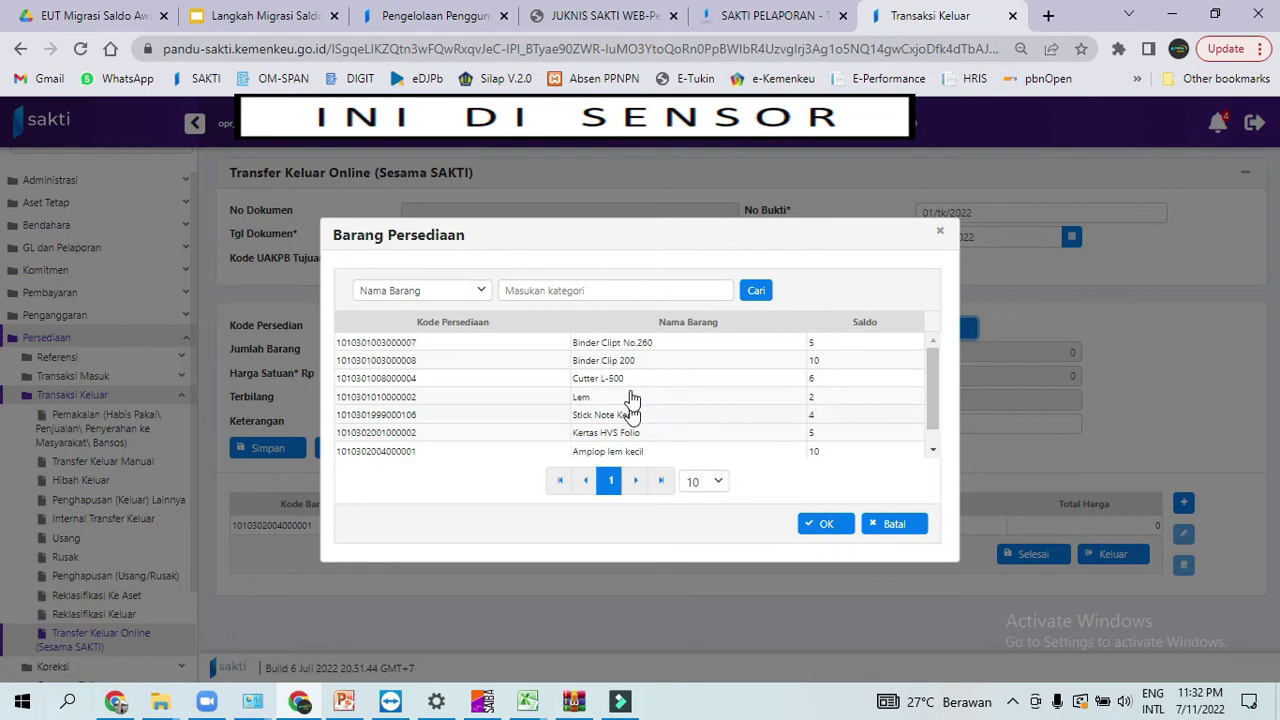
left_click(610, 362)
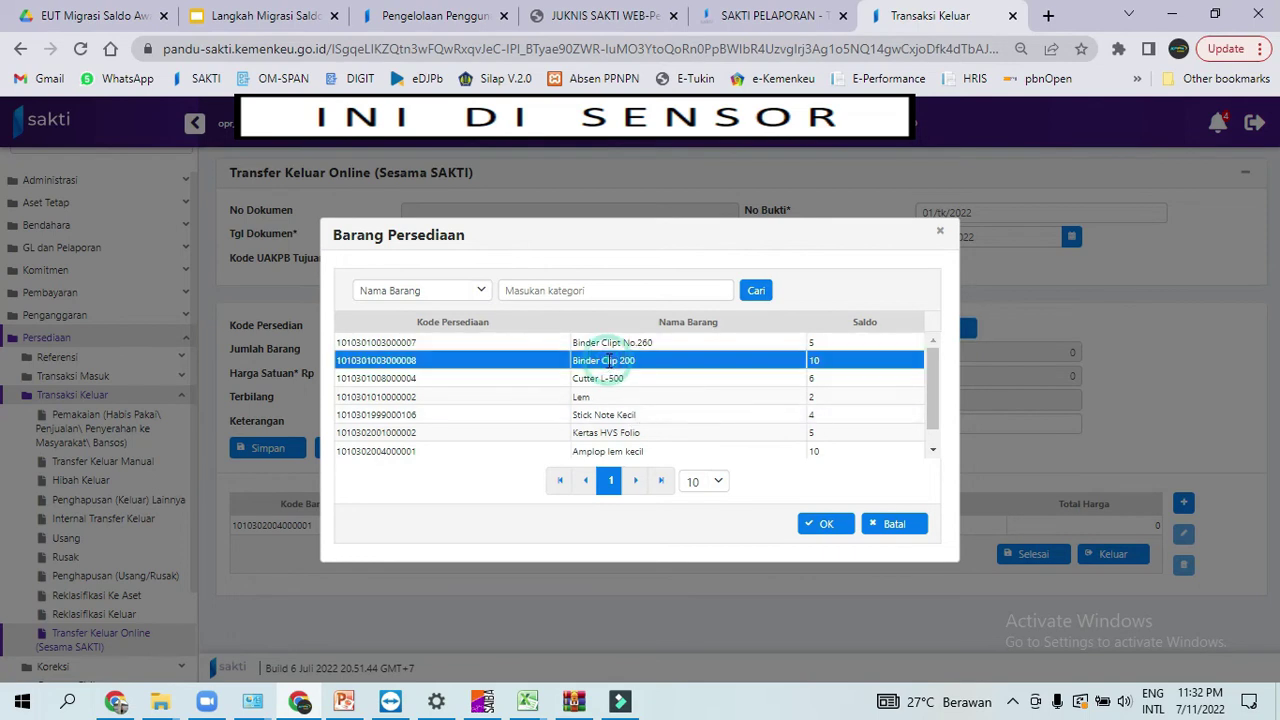
left_click(825, 526)
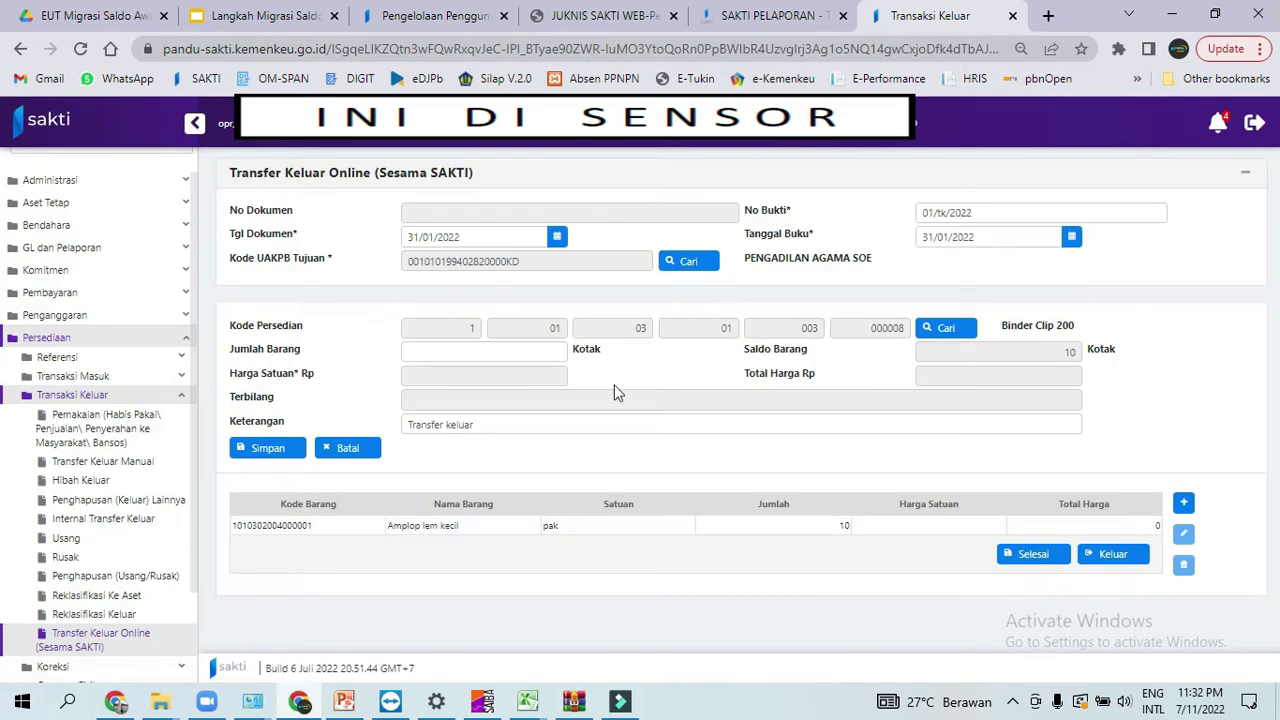
left_click(509, 344)
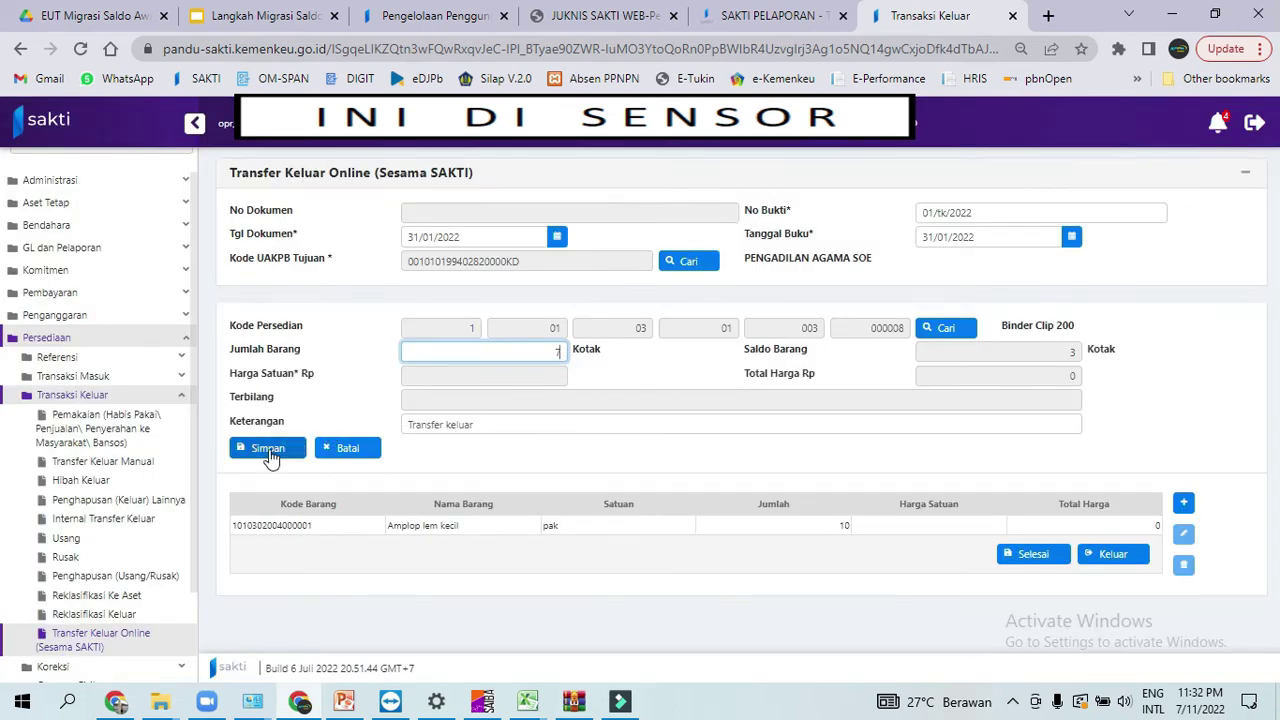
left_click(268, 451)
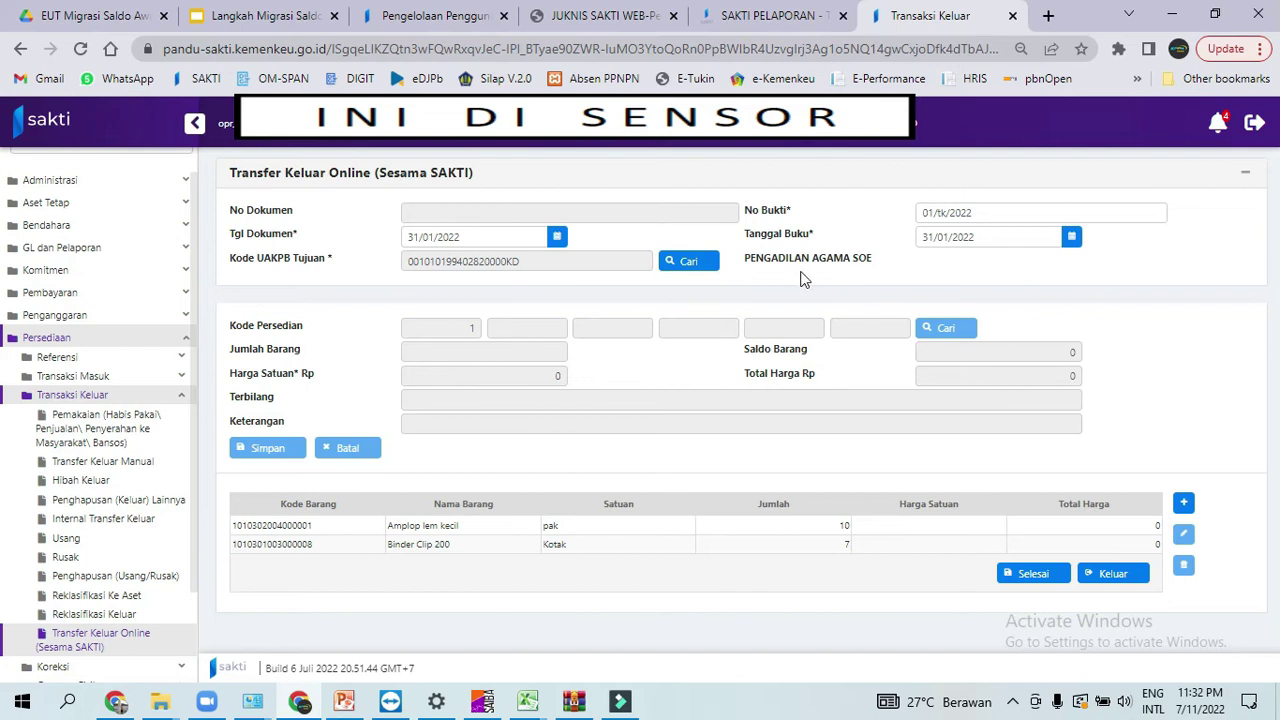
- Save the completed transfer document and exit the entry form to the list of transfers
left_click_drag(745, 262, 870, 272)
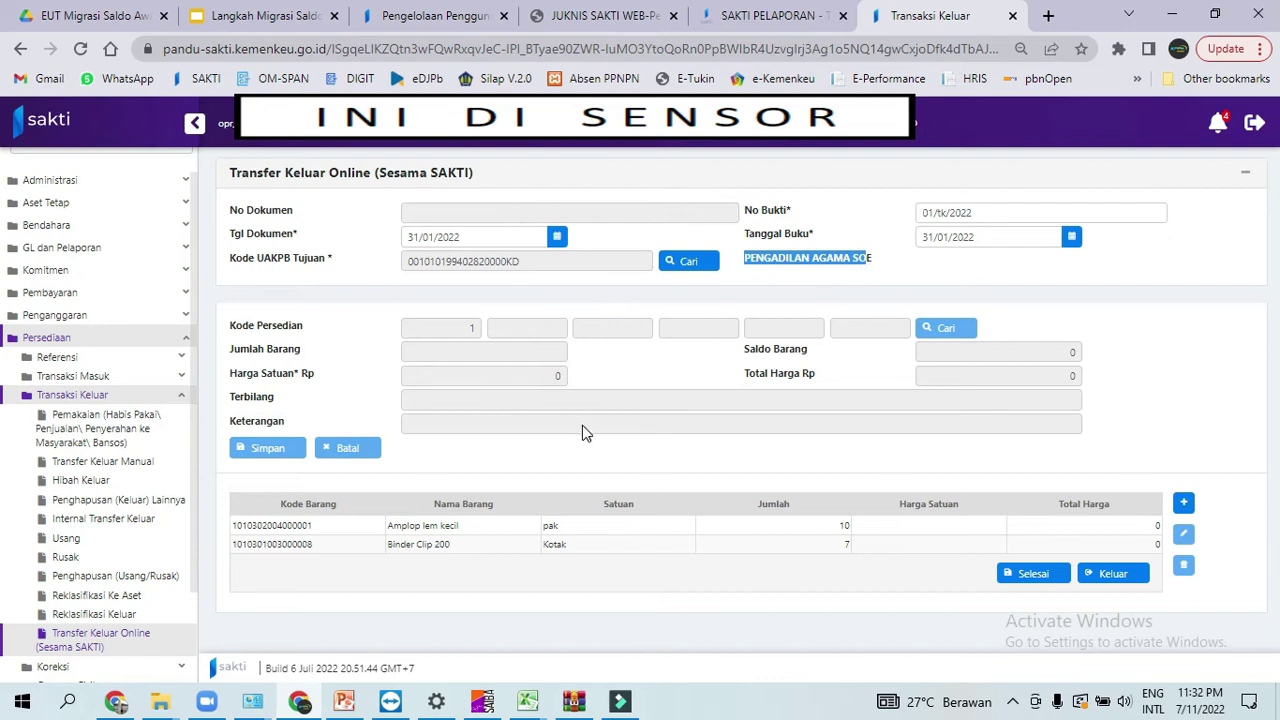
left_click(291, 527)
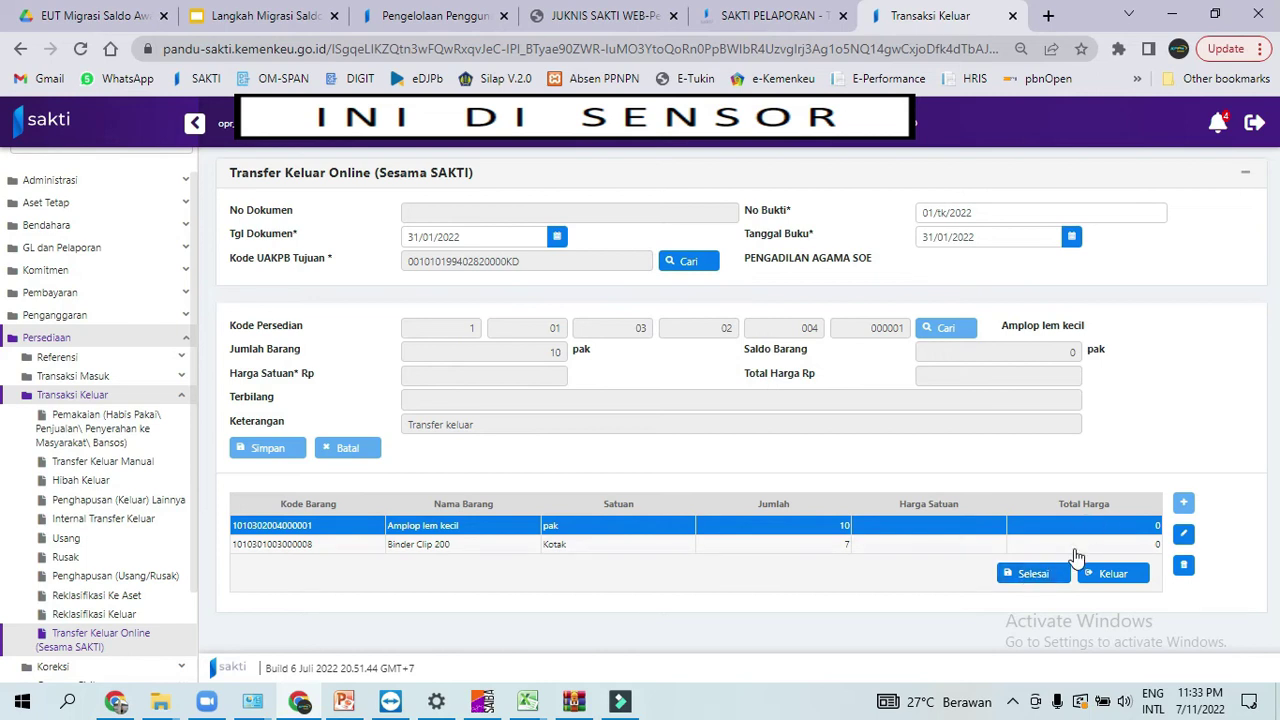
left_click(1032, 578)
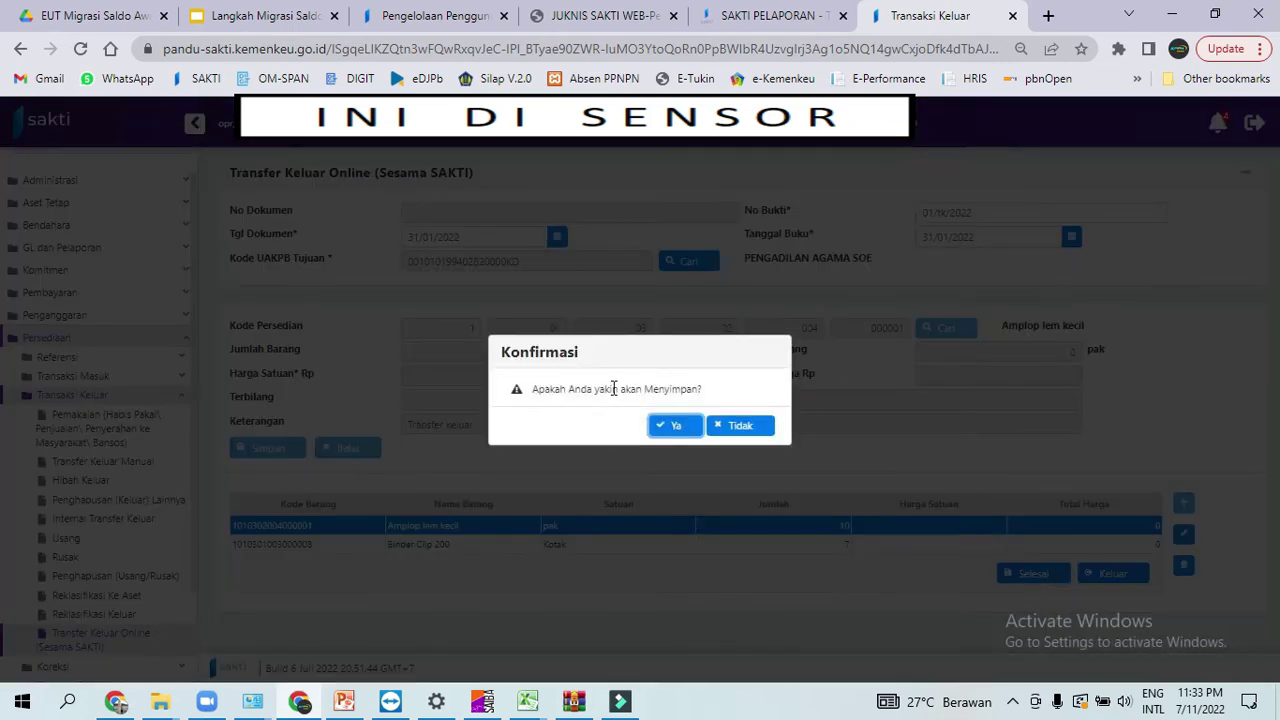
left_click(686, 428)
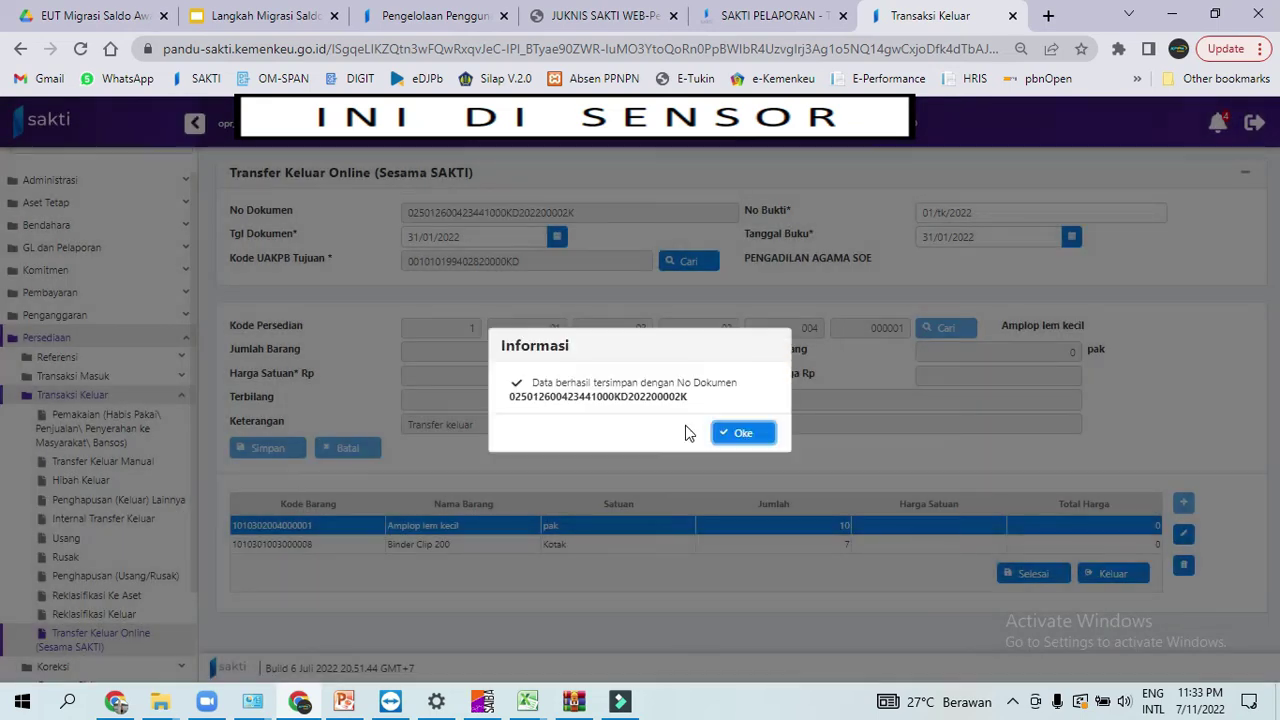
left_click(743, 433)
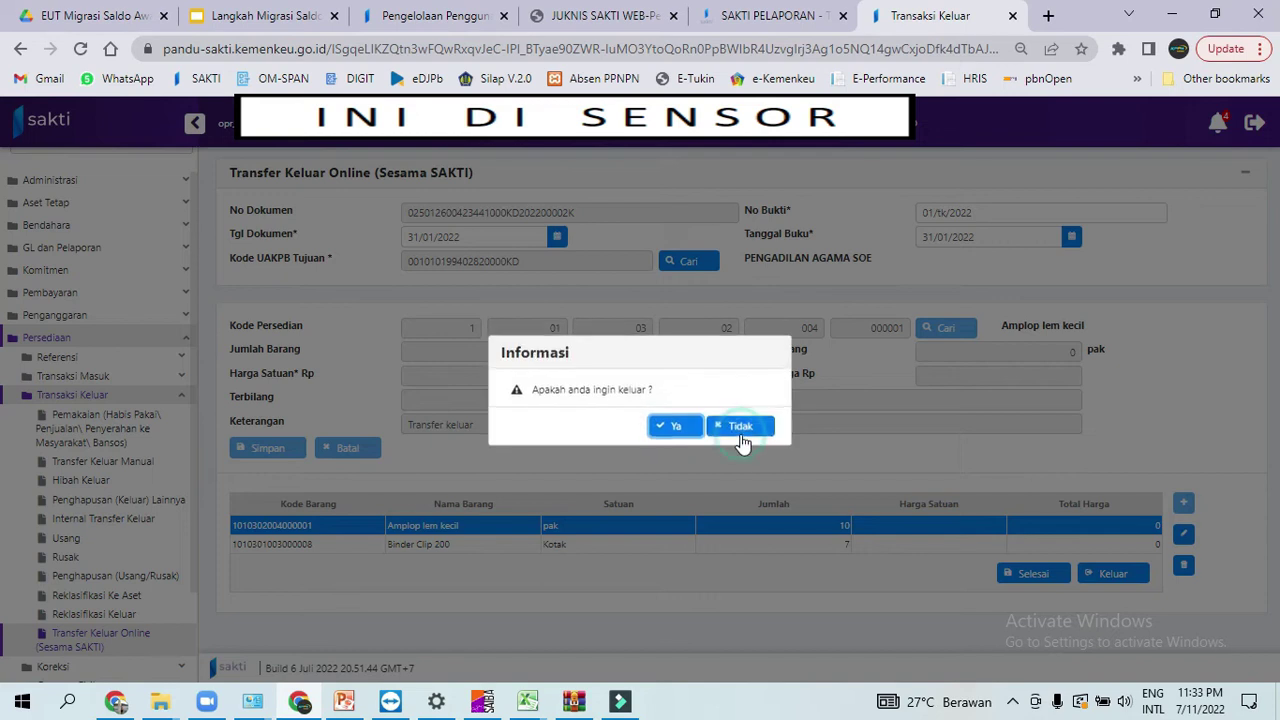
left_click(678, 425)
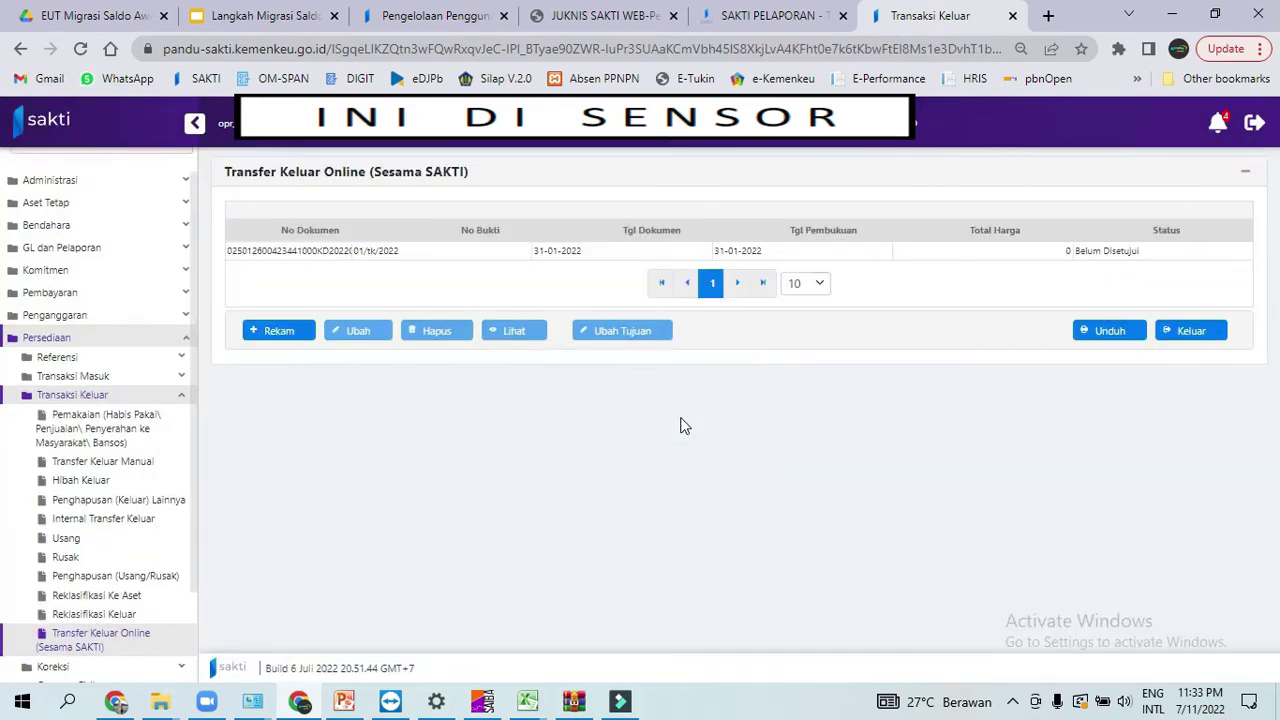
left_click(352, 259)
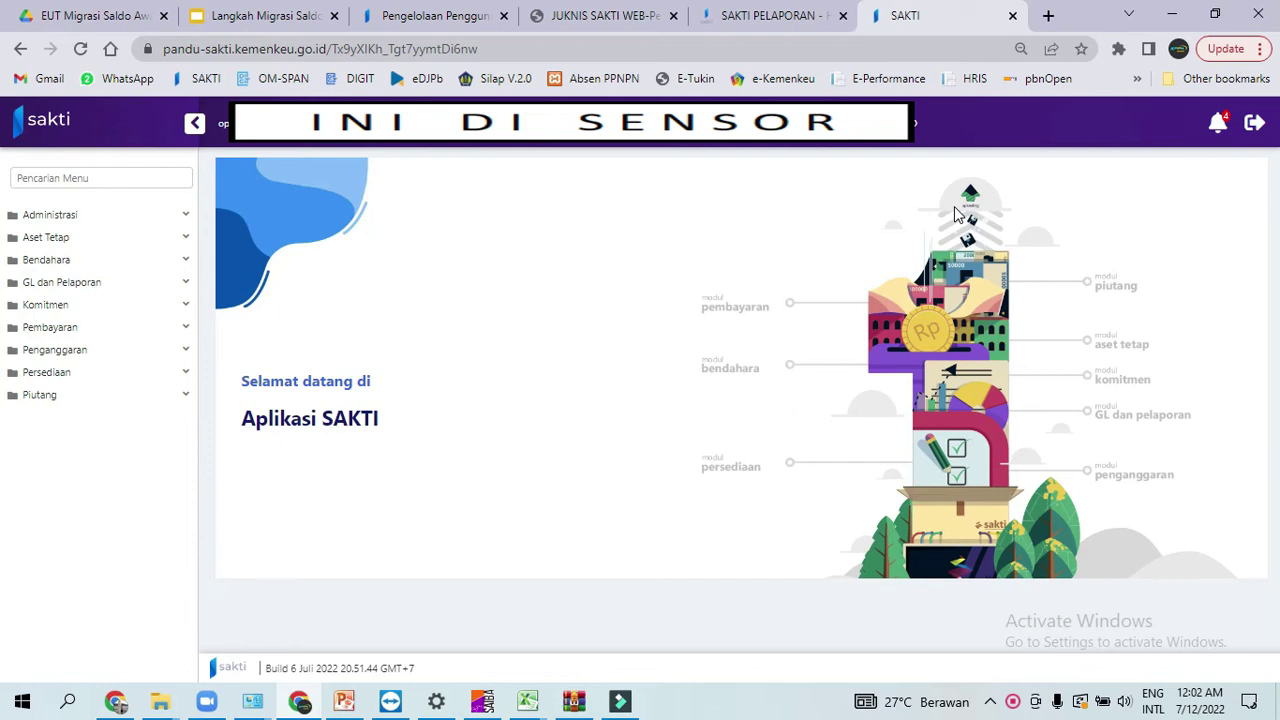
- Switch to the SAKTI PELAPORAN guide and read the Hibah Keluar instructions down to the transaction illustration
left_click(798, 27)
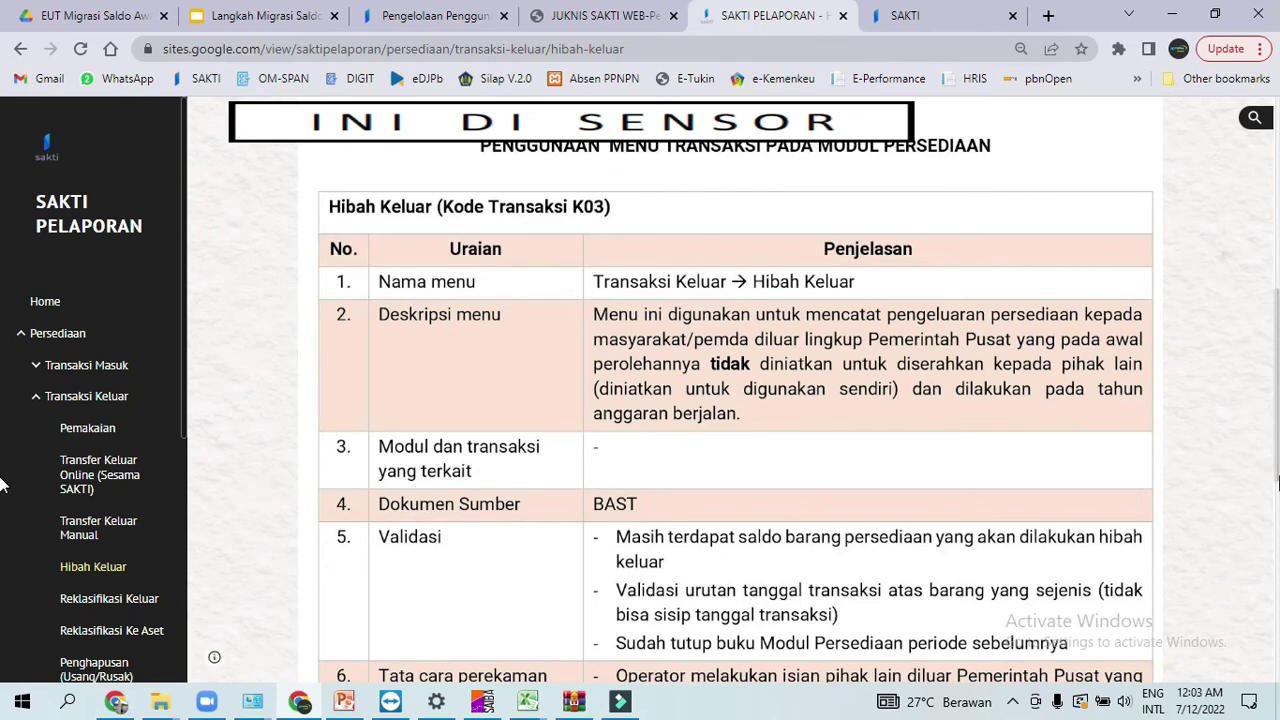
scroll(1020, 520, "down", 2)
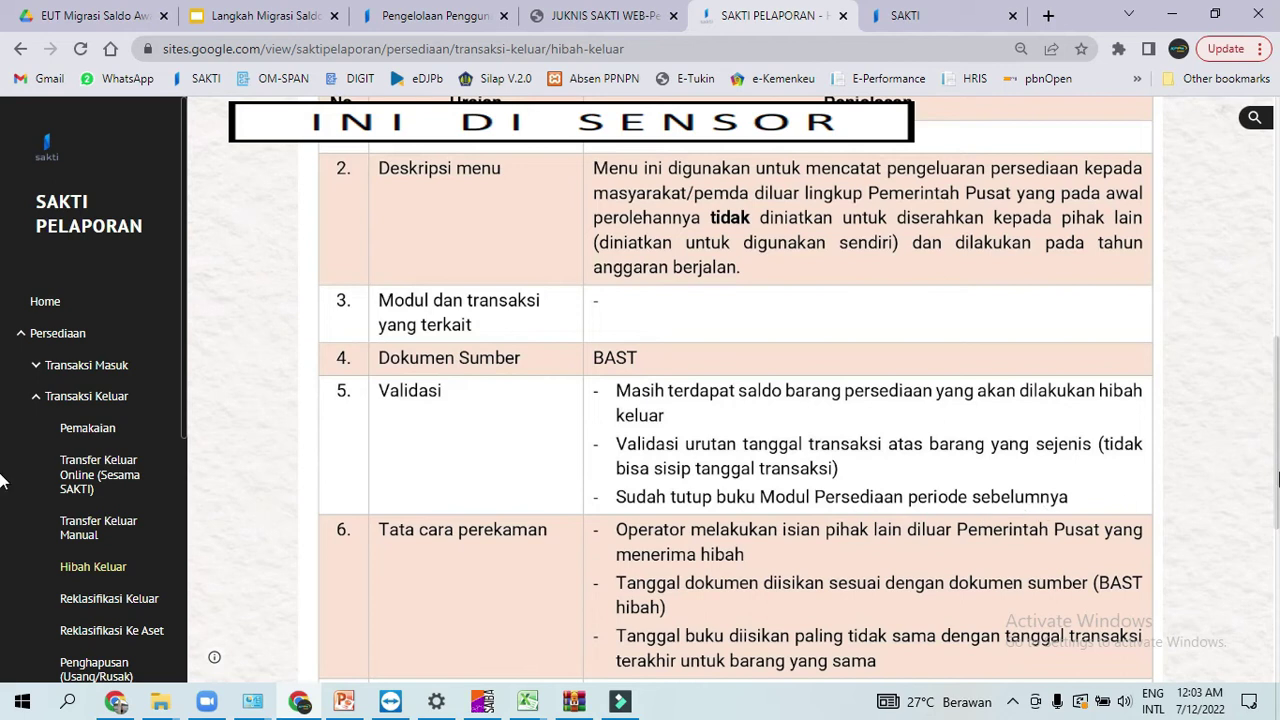
left_click_drag(1273, 465, 1273, 510)
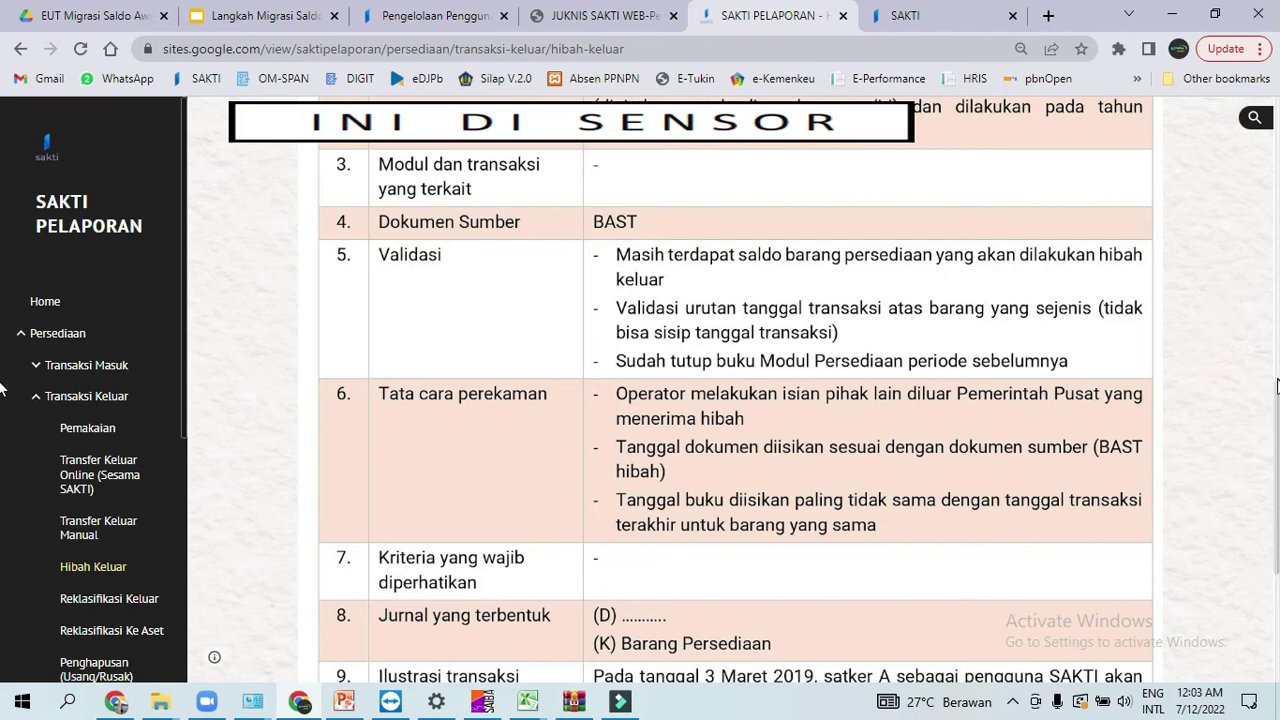
scroll(0, 420, "down", 1)
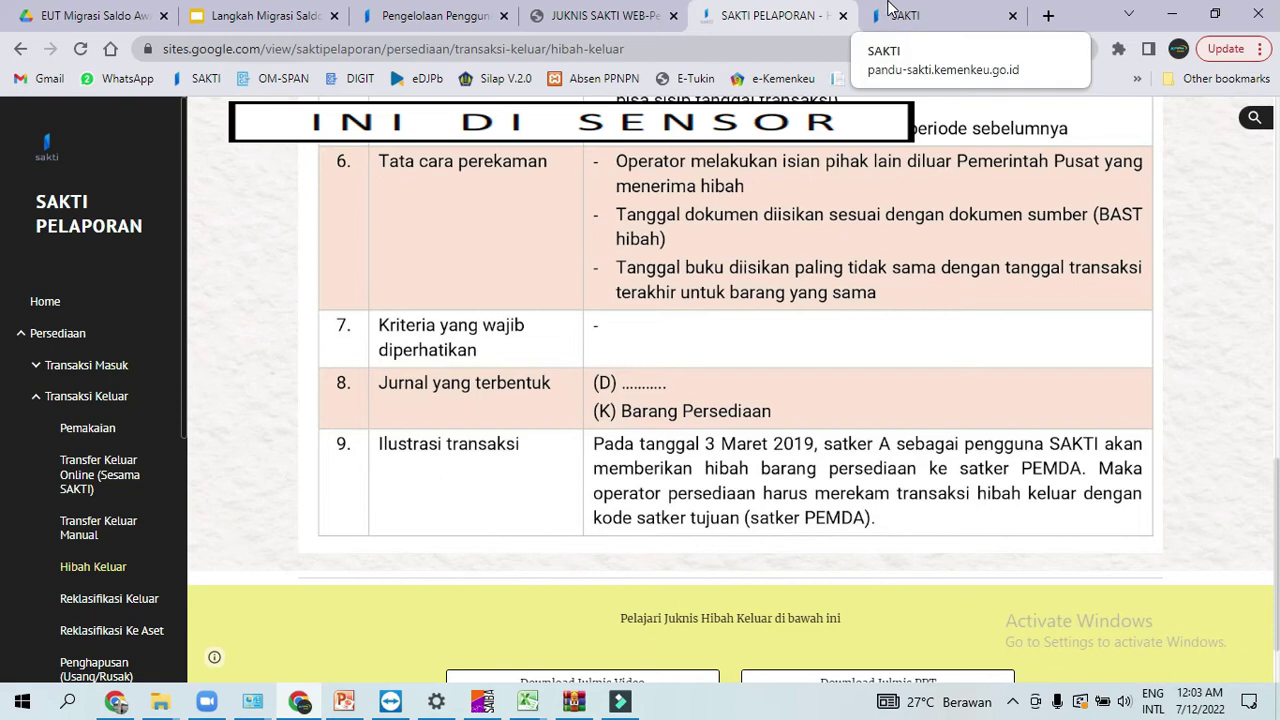
- Switch to SAKTI and start a new Hibah Keluar record under Persediaan's Transaksi Keluar
left_click(889, 10)
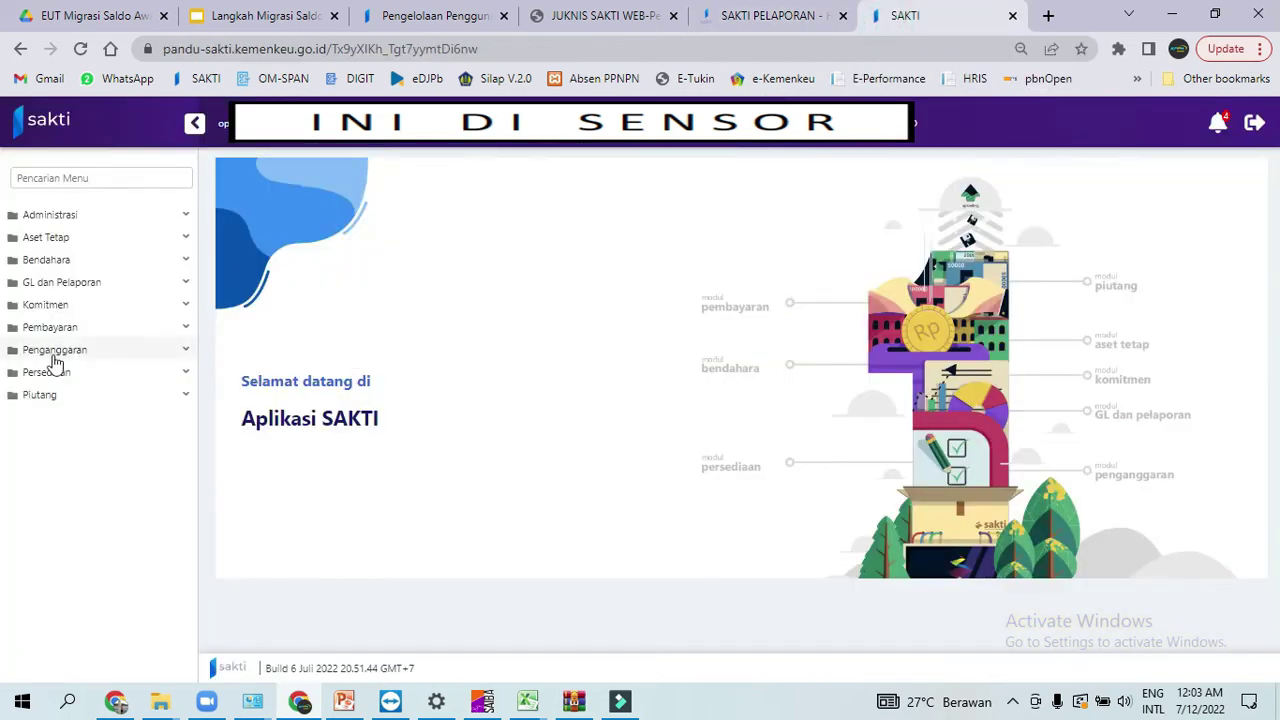
left_click(47, 374)
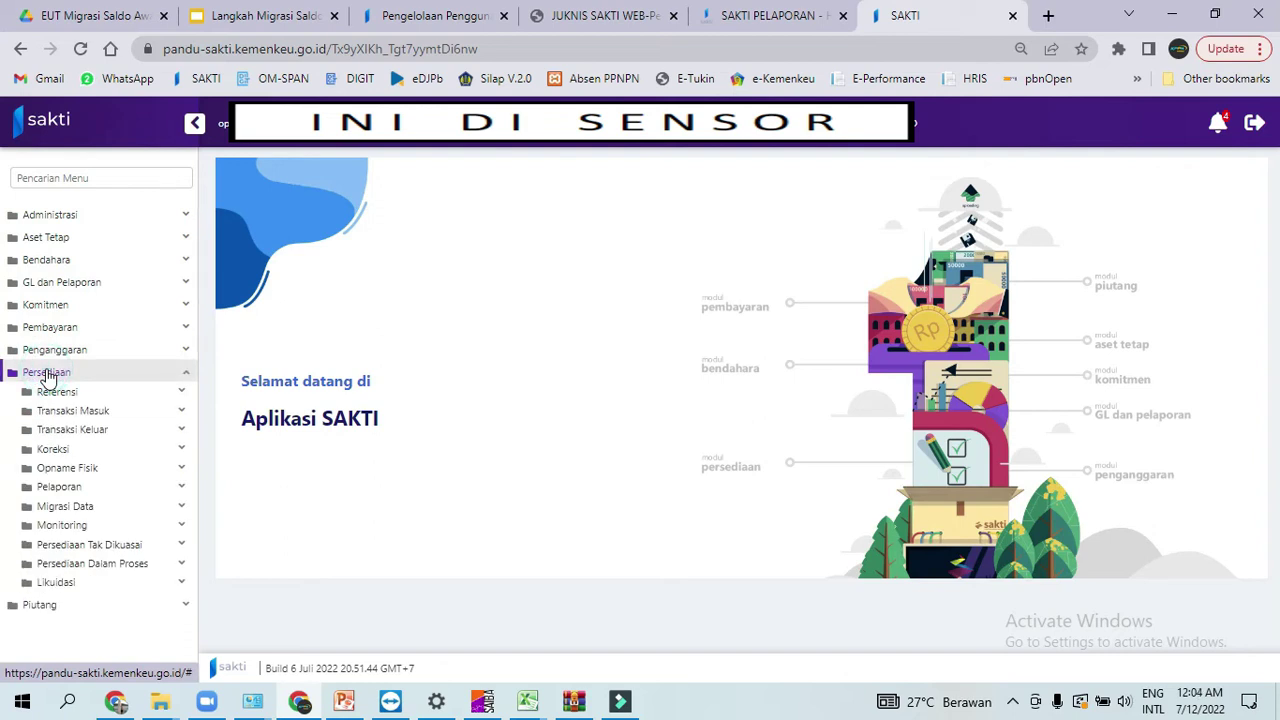
left_click(58, 436)
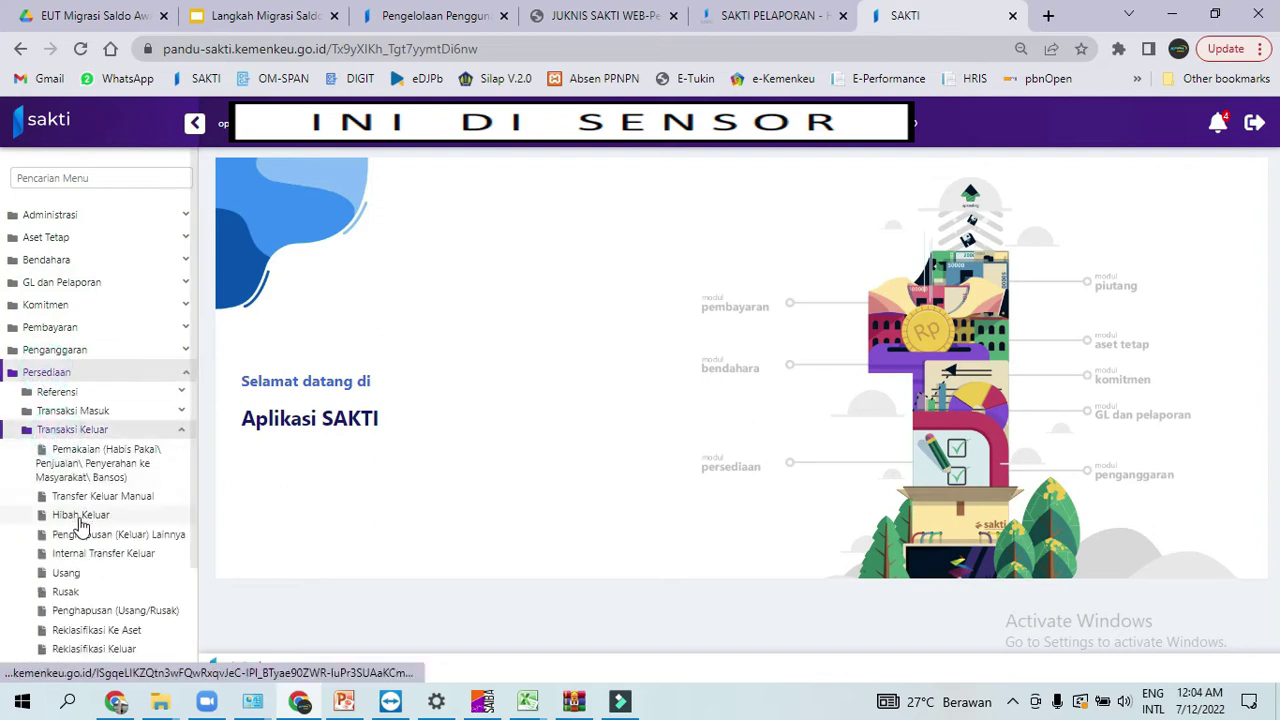
left_click(82, 520)
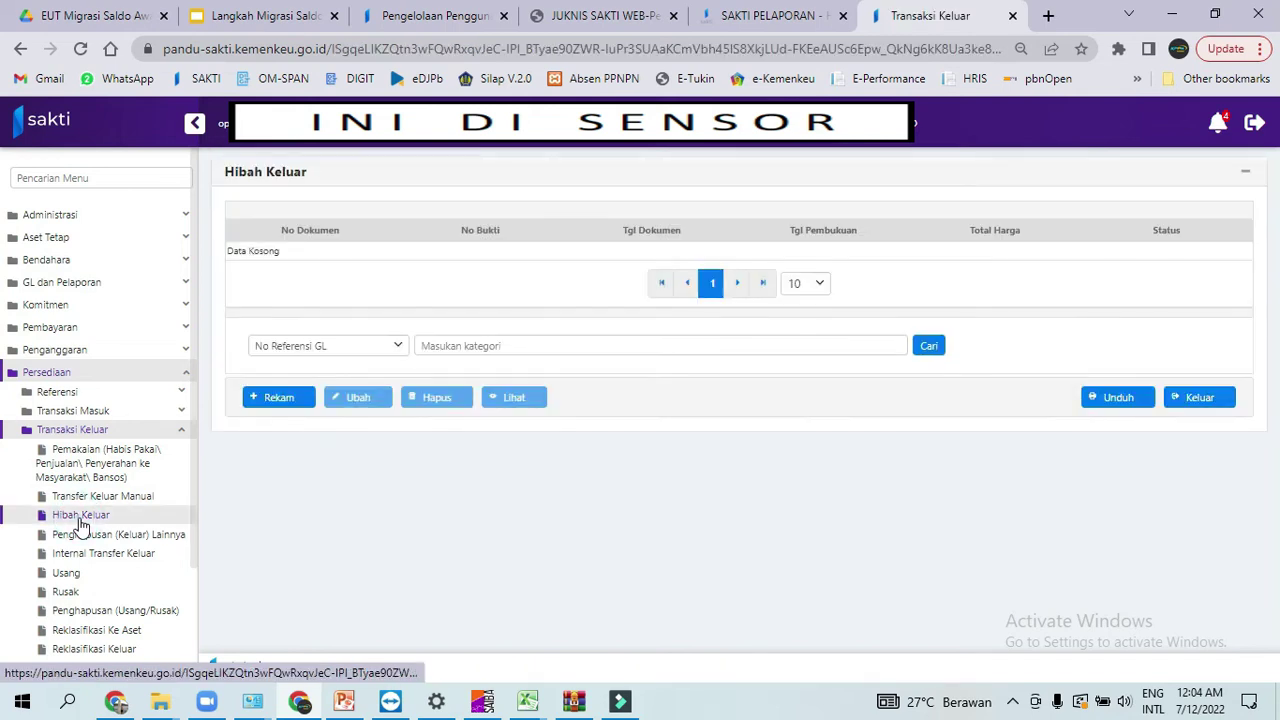
left_click(278, 398)
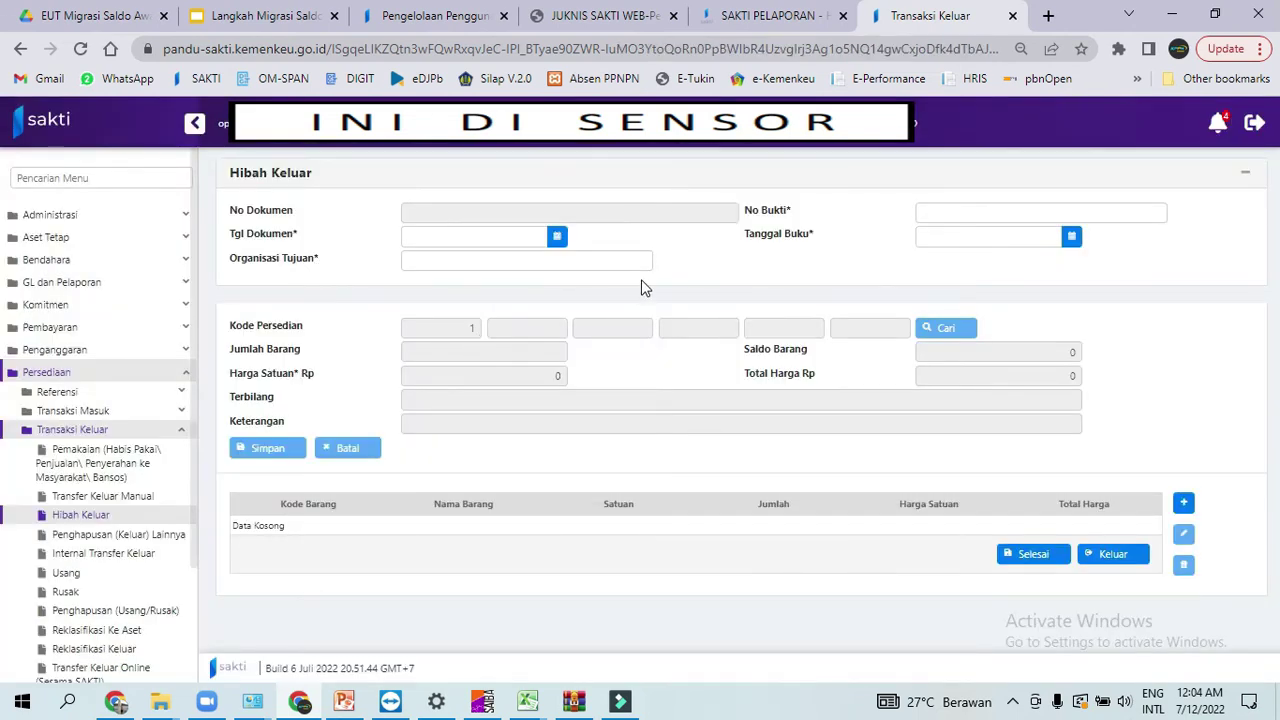
- Set the grant's document date (Tgl Dokumen) to 31/01/2022
left_click(558, 239)
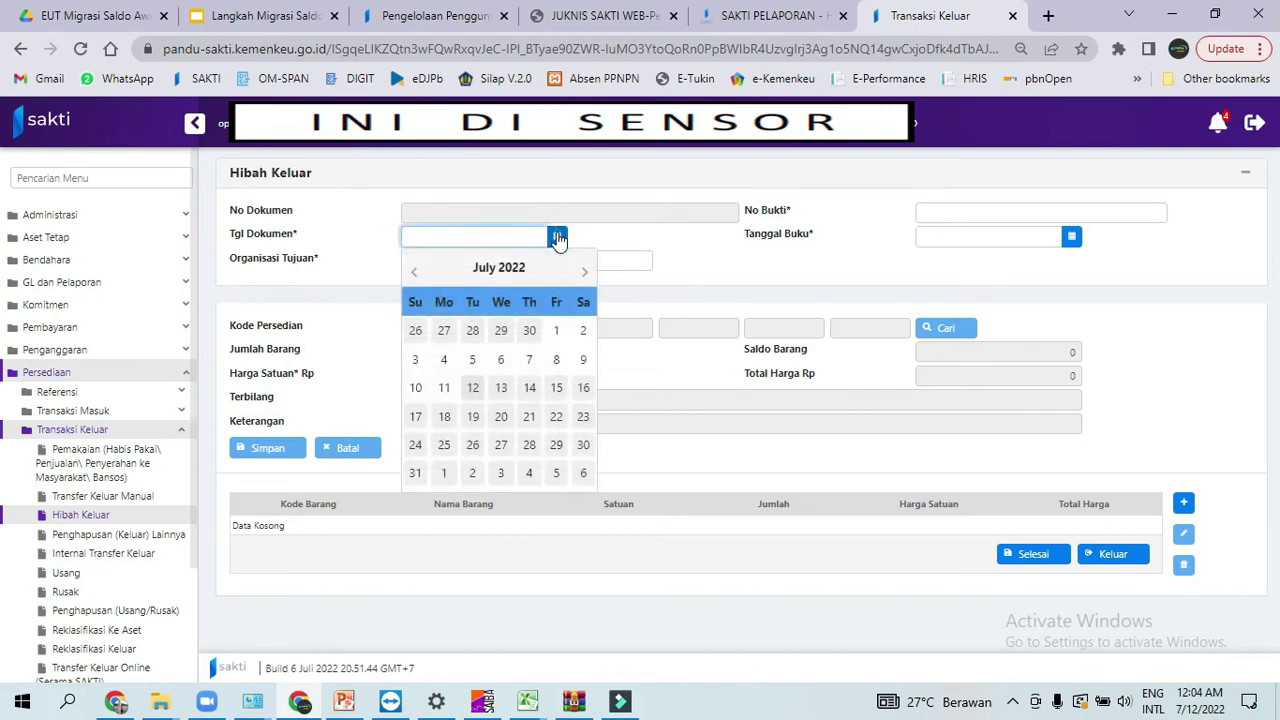
left_click(413, 272)
left_click(413, 272)
left_click(413, 272)
left_click(413, 272)
left_click(413, 272)
left_click(413, 272)
left_click(444, 473)
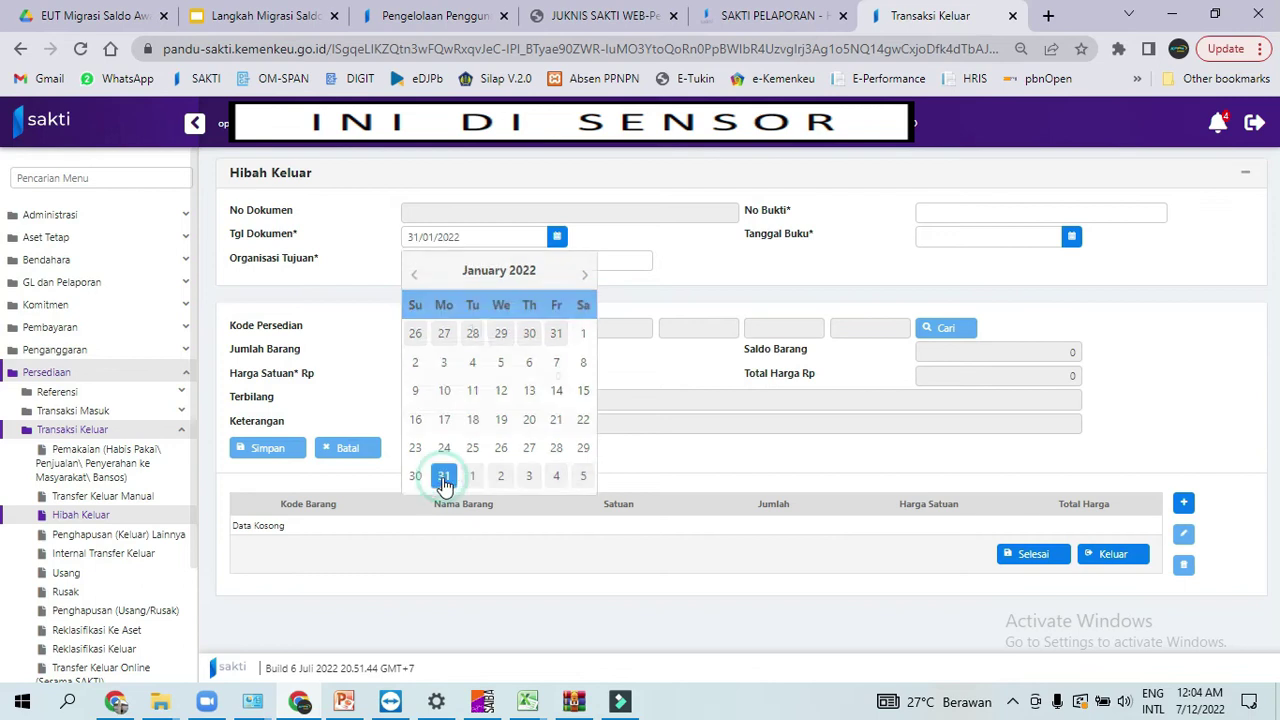
- Enter "Pemerintah Daerah Kabupaten/Kota/Provinsi" as Organisasi Tujuan and "01/HK/2022" as No Bukti
left_click(645, 258)
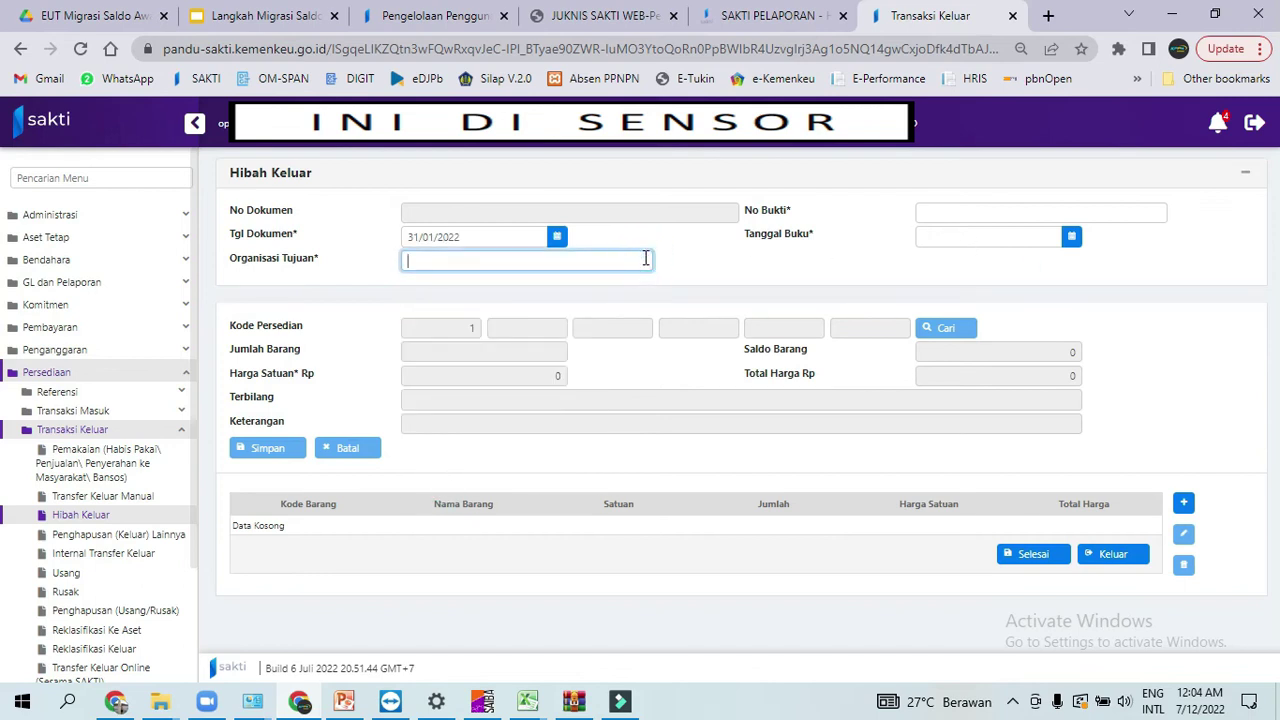
type("Pemerintah Daerah Kabupate")
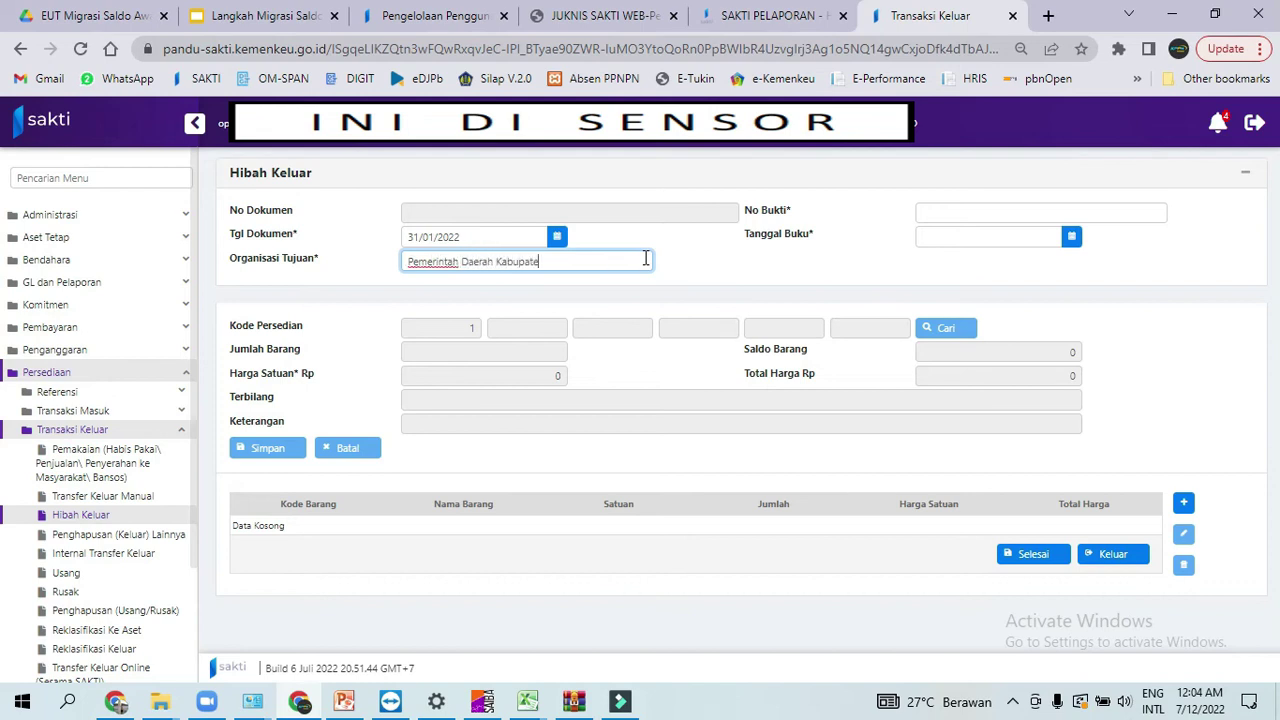
type("n/Kota/Provinsi")
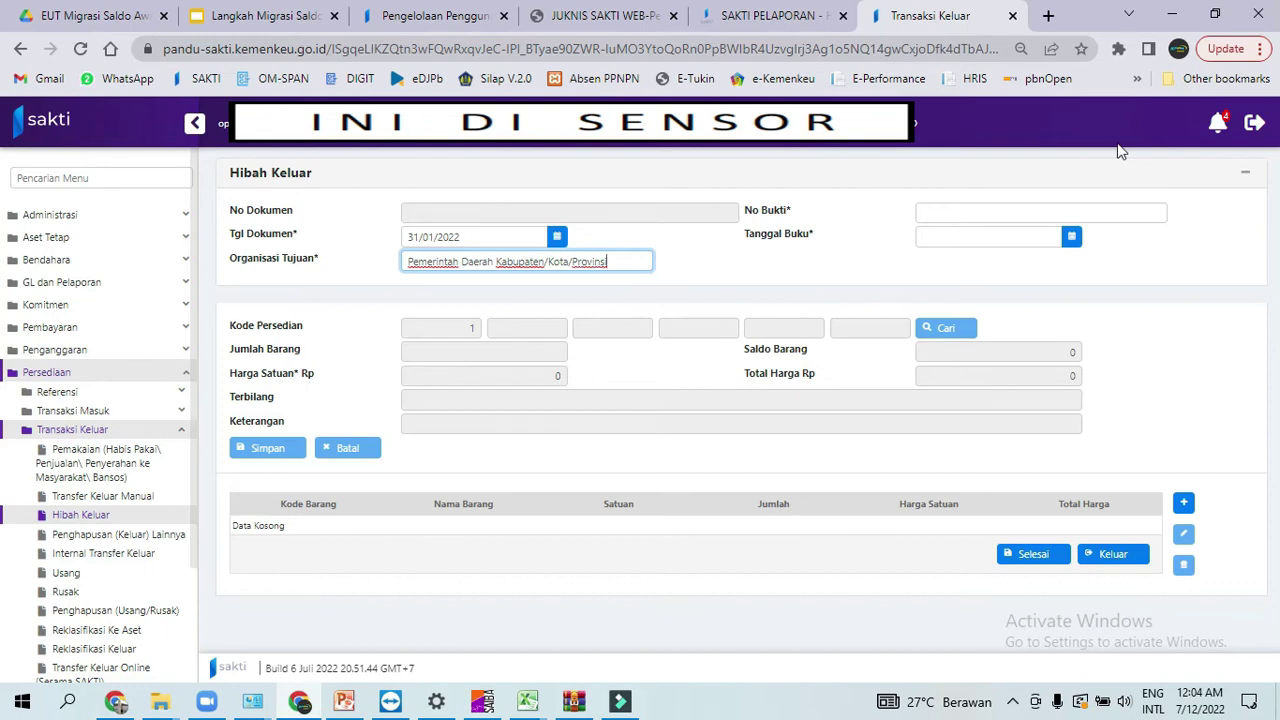
left_click(988, 198)
left_click(975, 206)
type("01/HK/2022")
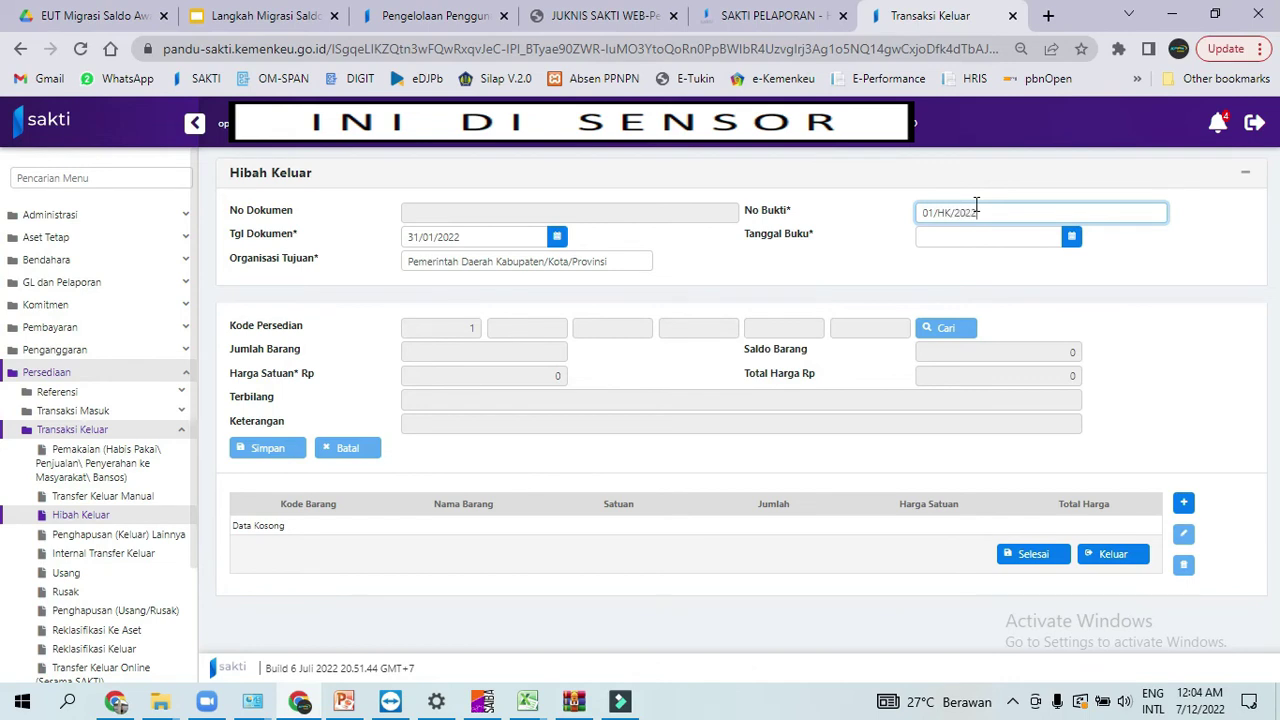
- Set the grant's book date (Tanggal Buku) to 31/01/2022
left_click(1076, 238)
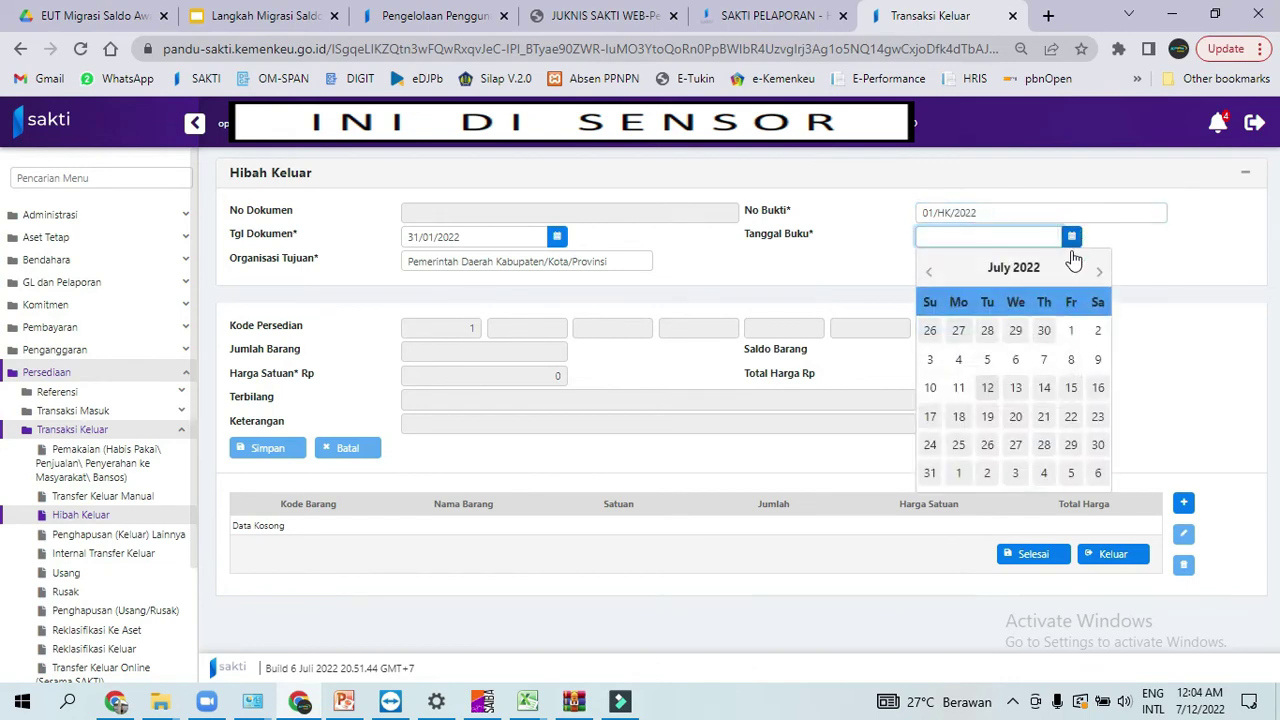
left_click(928, 274)
left_click(928, 274)
left_click(928, 274)
left_click(928, 274)
left_click(928, 274)
left_click(928, 274)
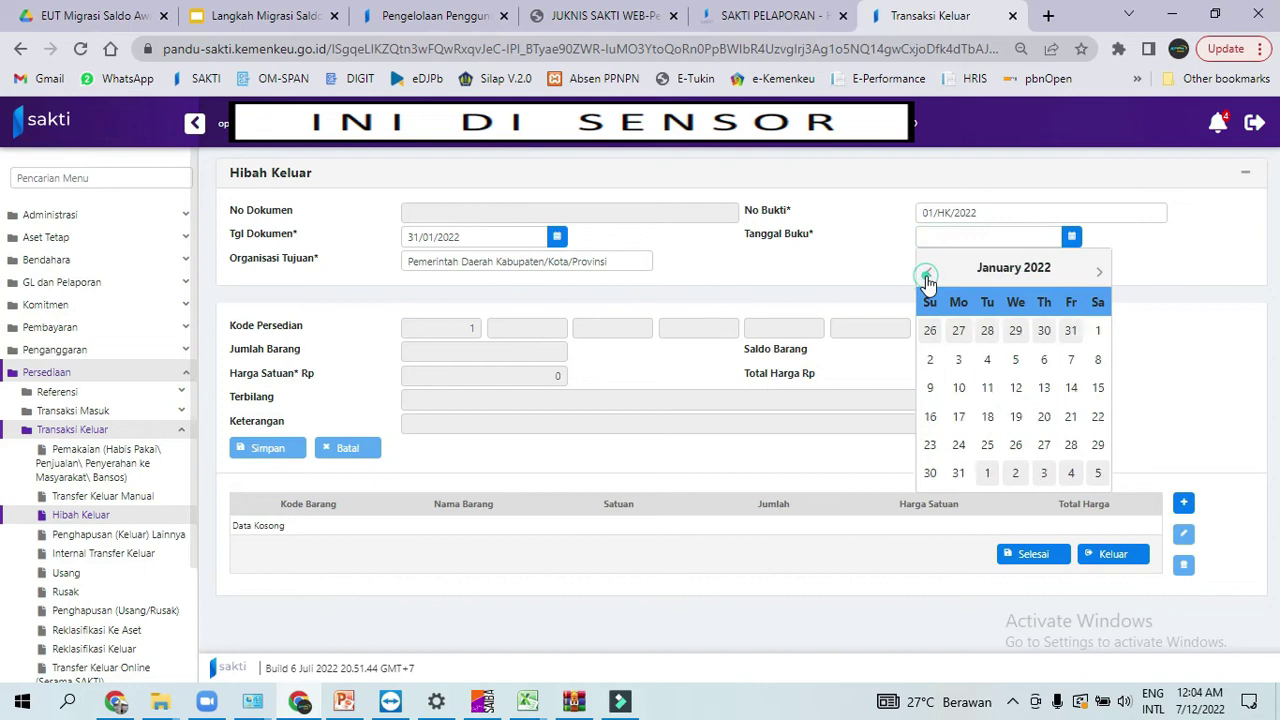
left_click(928, 274)
left_click(1098, 272)
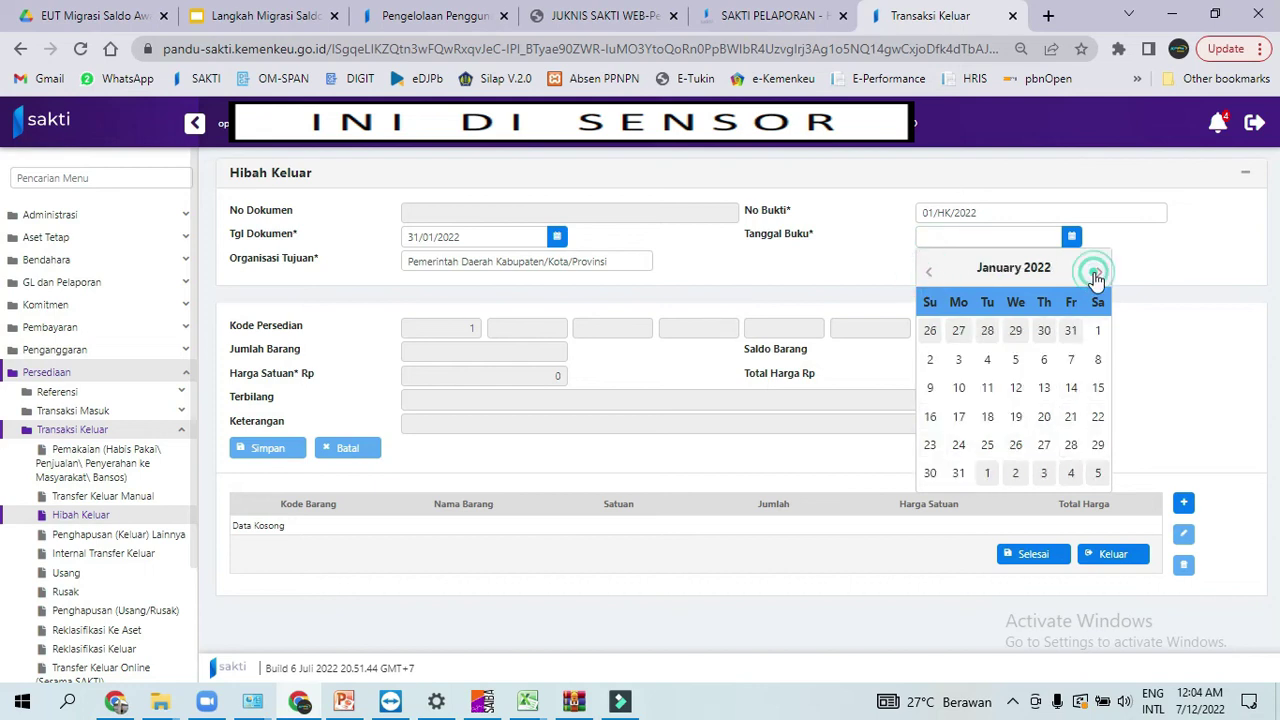
left_click(960, 474)
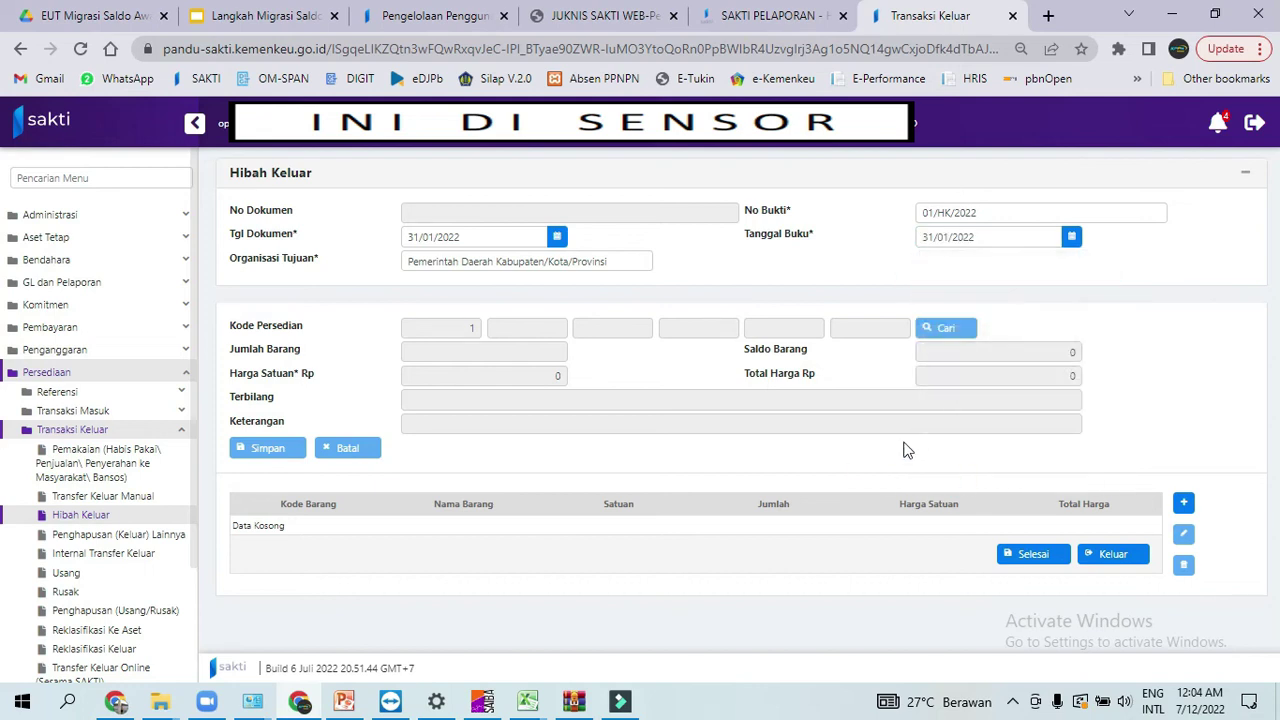
- Add an item line to the grant and select Tinta Canon Coral Black from the Barang Persediaan list
left_click(1183, 505)
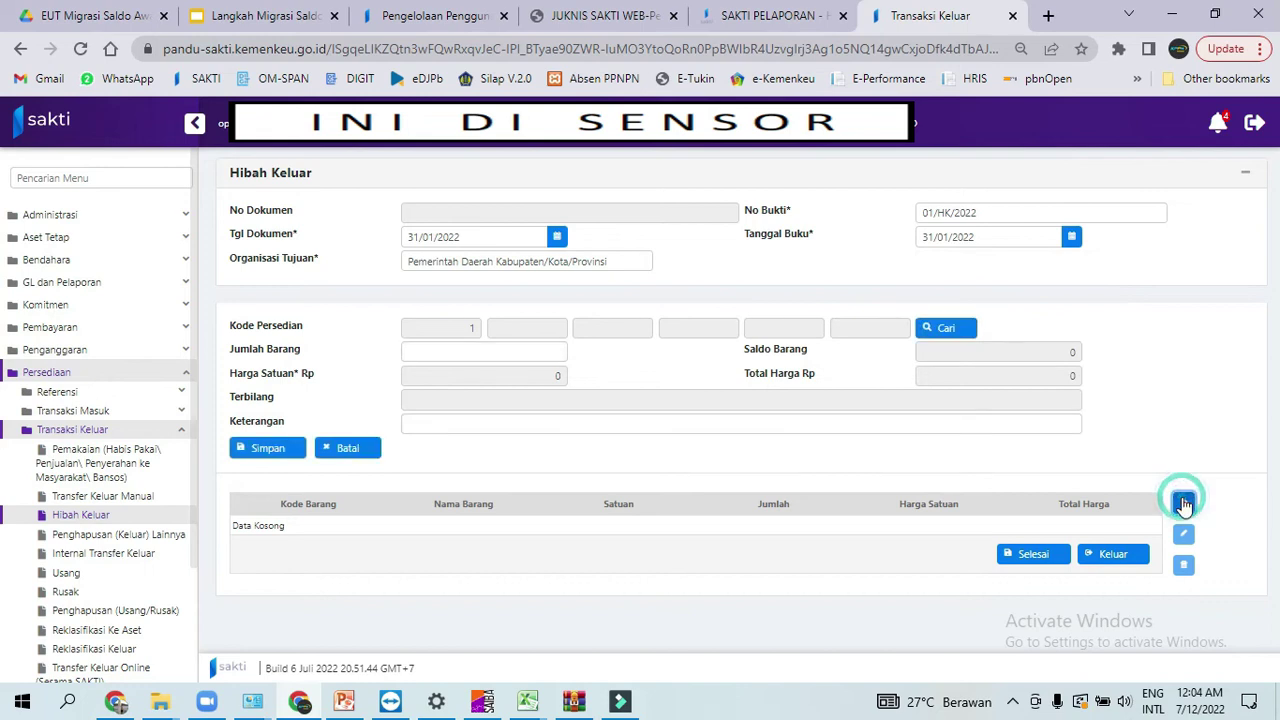
left_click(937, 328)
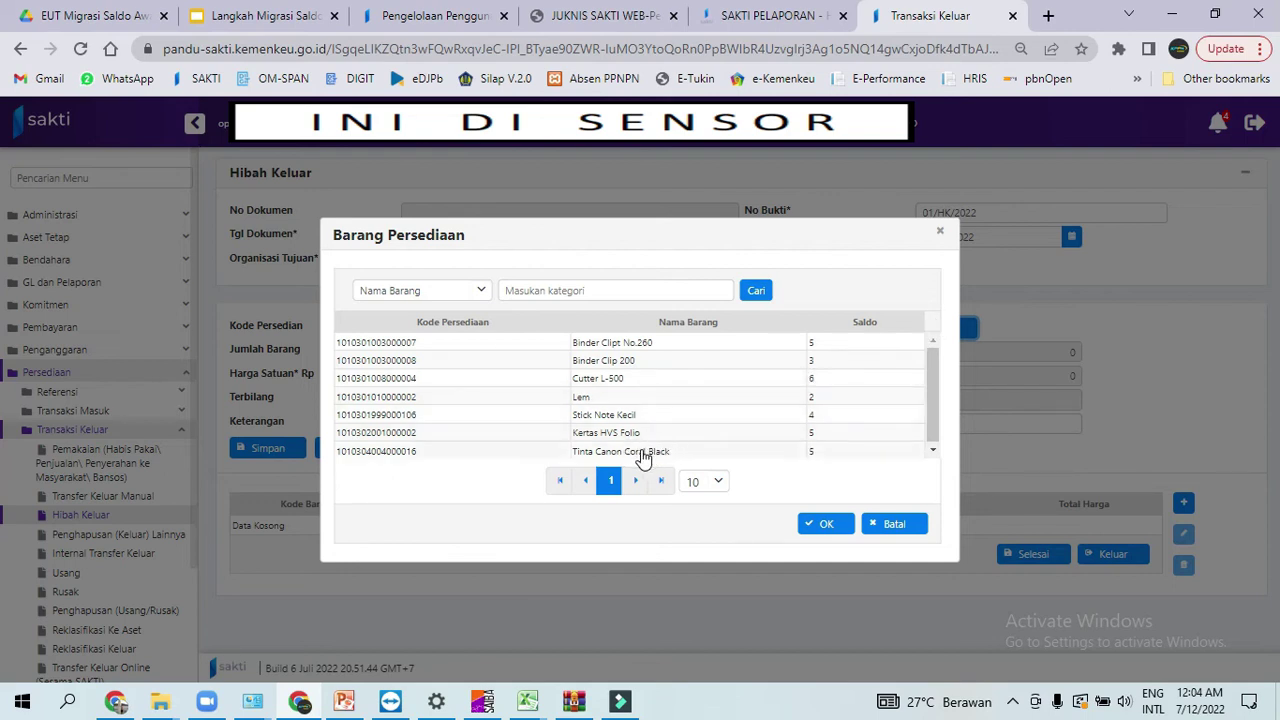
left_click(641, 450)
left_click(820, 525)
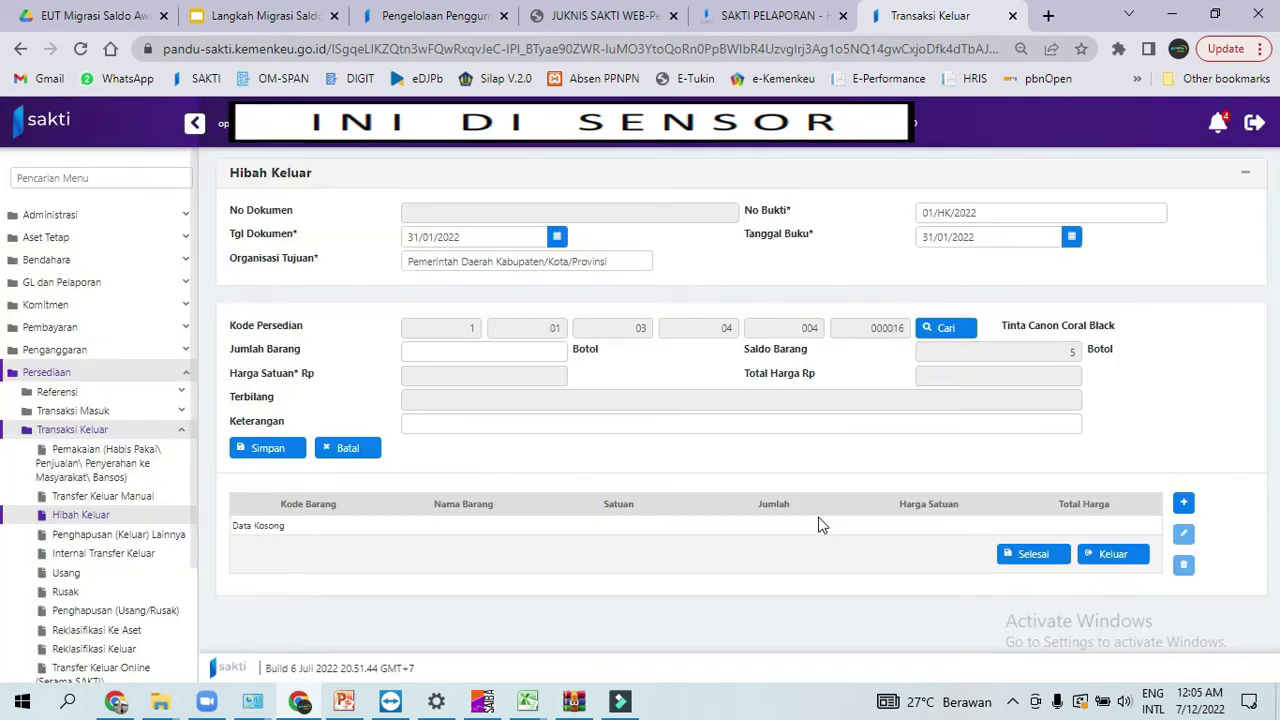
- Set the ink's quantity to 3 with the note "Hibahn Keluar" and save the item line
left_click(557, 352)
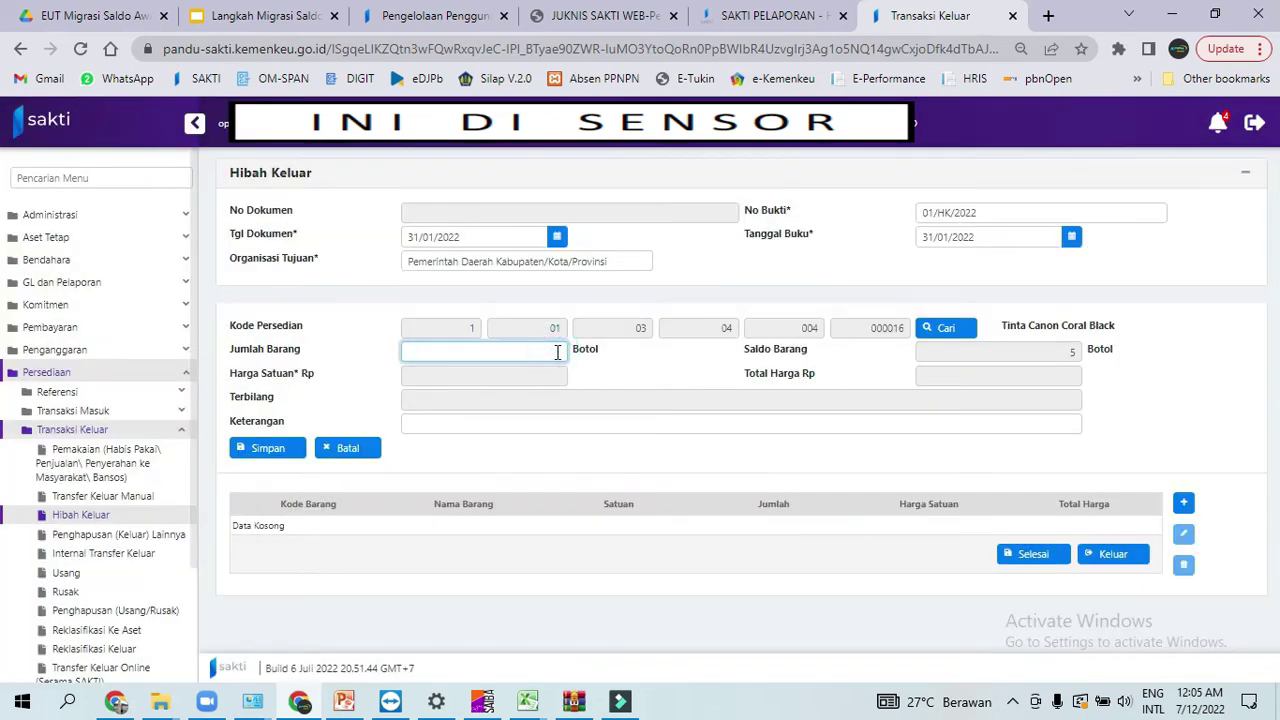
key("Tab")
type("Hibahn")
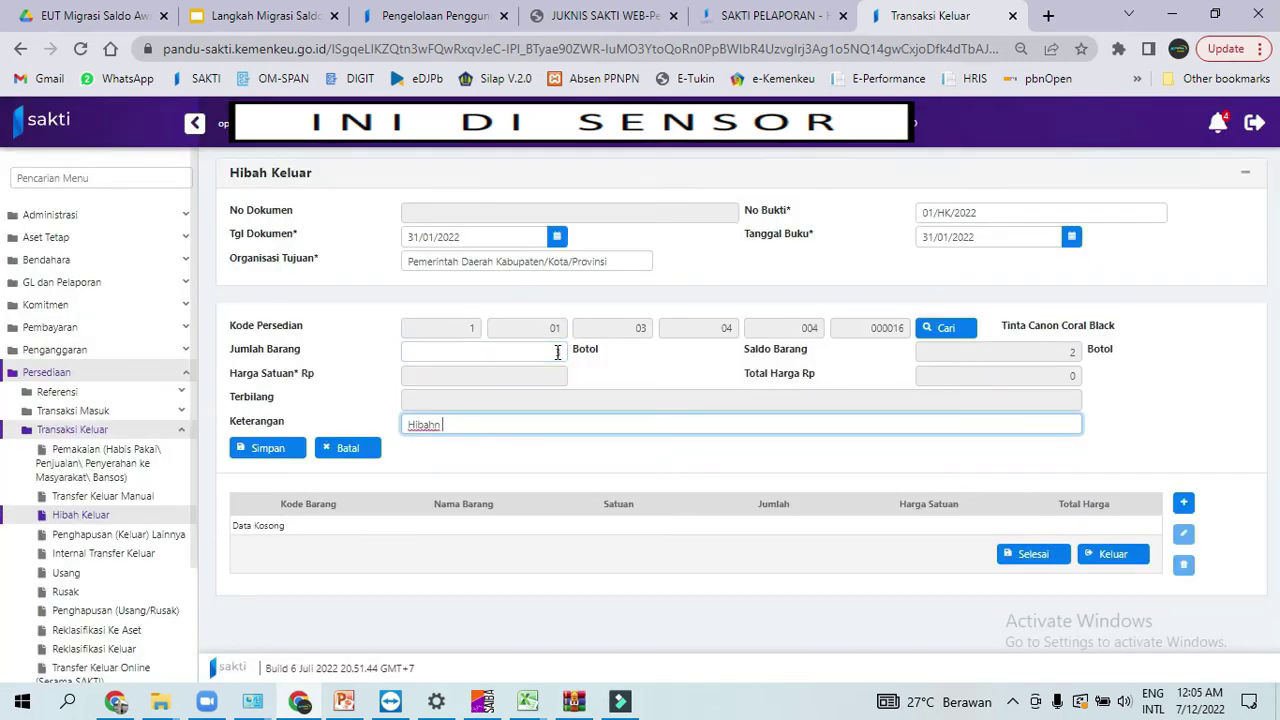
type(" Keluar")
left_click(257, 446)
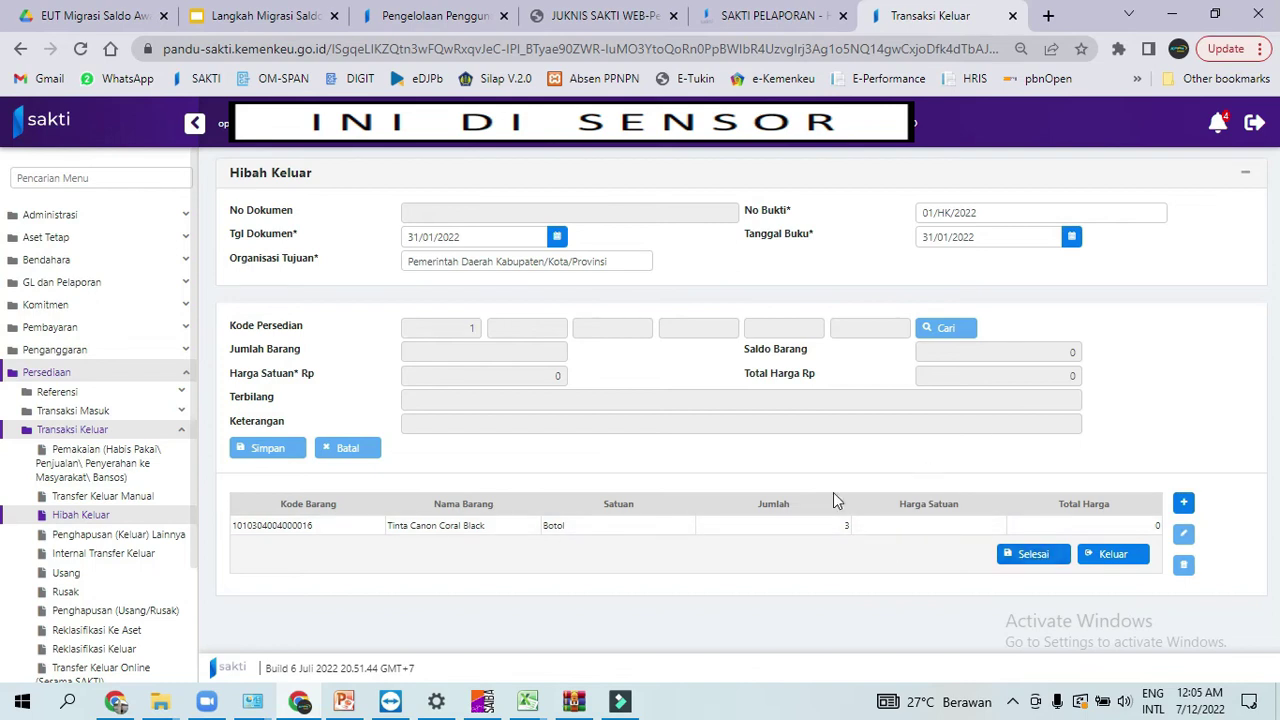
- Finish and save the Hibah Keluar document, and exit the entry form
left_click(1027, 560)
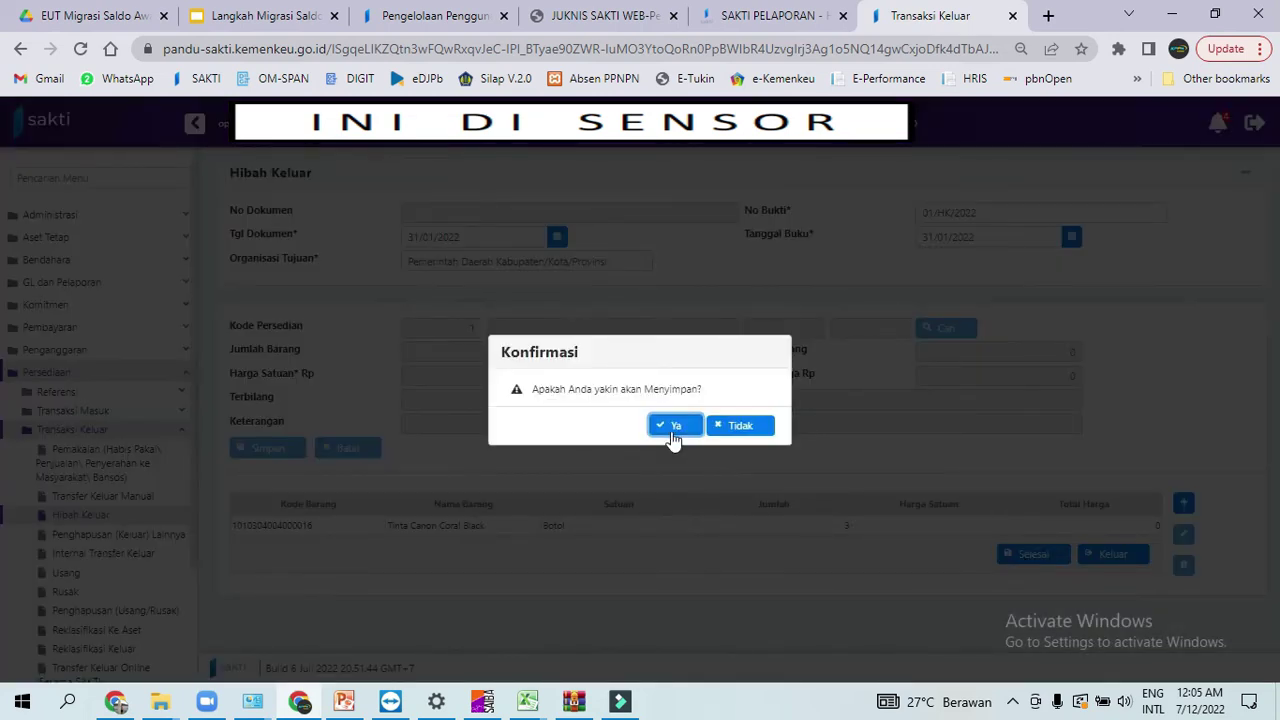
left_click(673, 427)
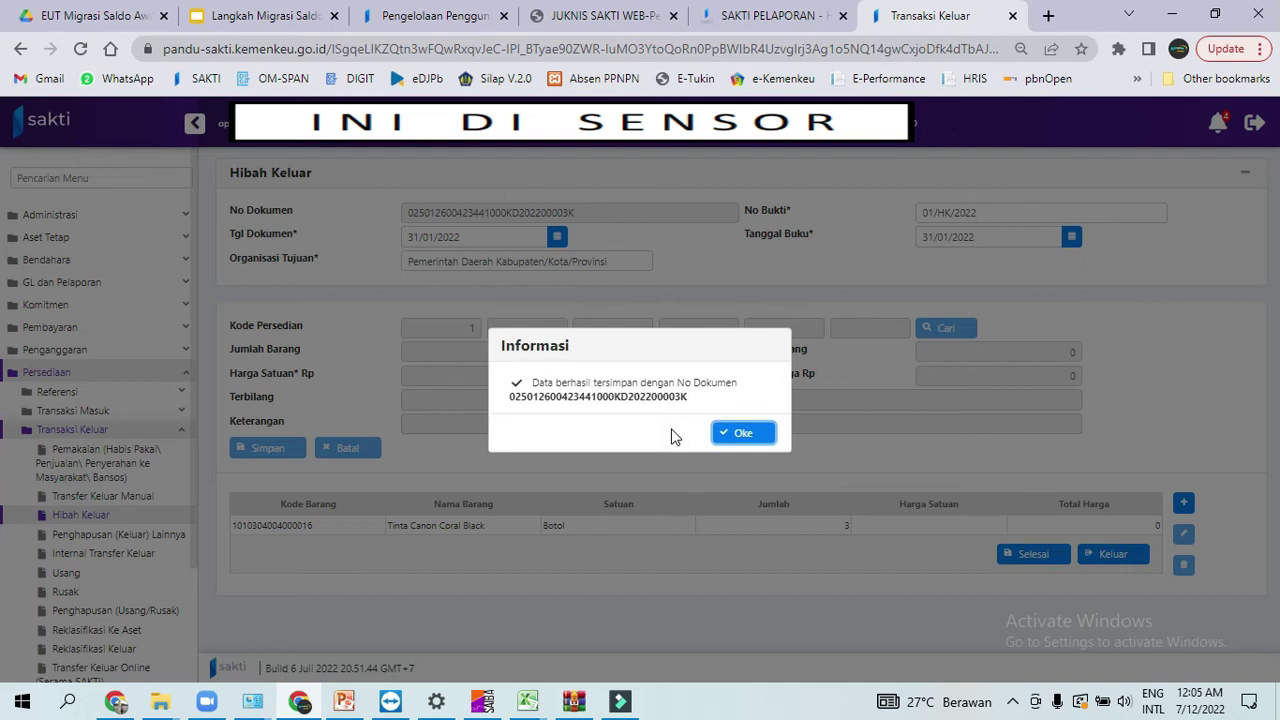
left_click(740, 436)
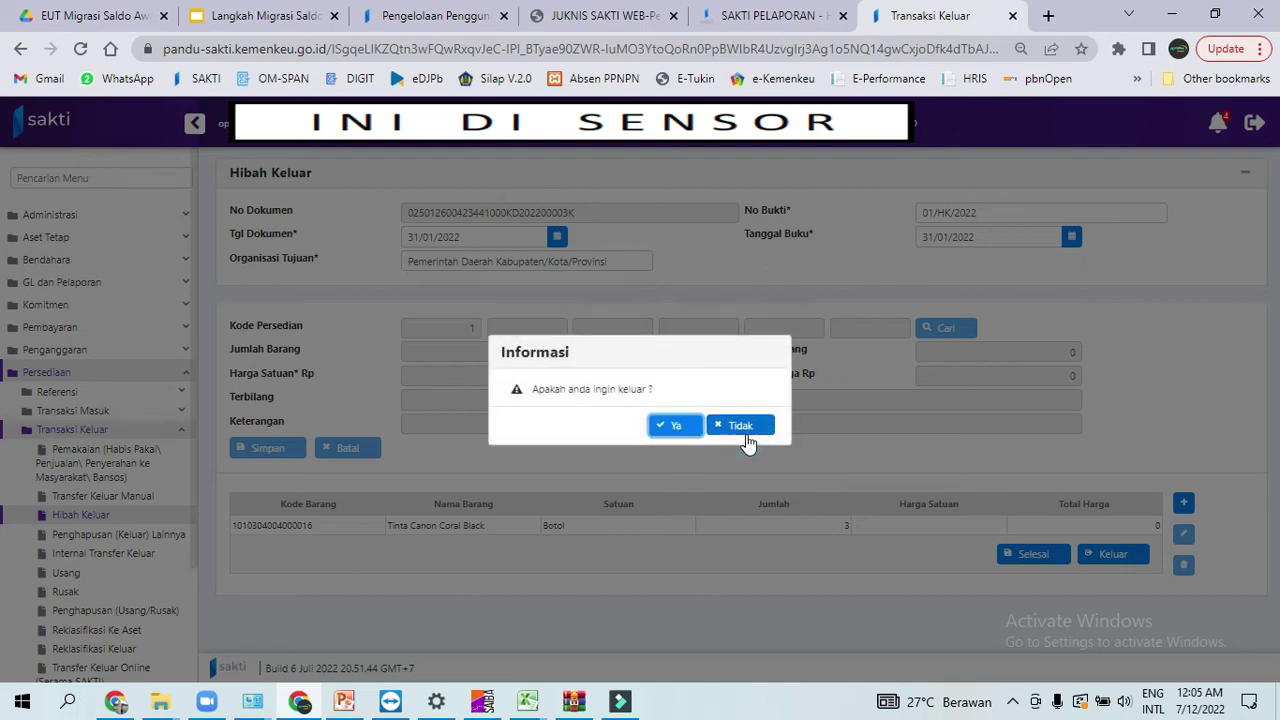
left_click(674, 424)
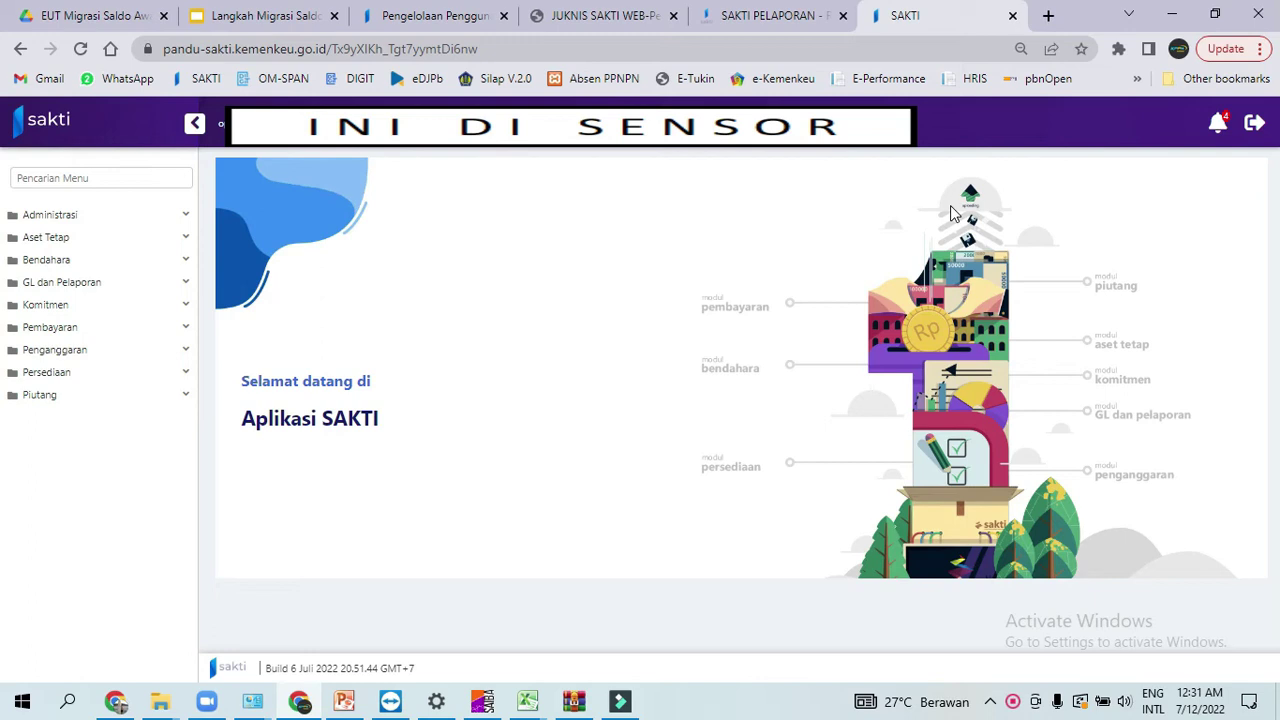
- Switch to the SAKTI PELAPORAN guide and read the Reklasifikasi Keluar description, validation rules and recording instructions
left_click(802, 10)
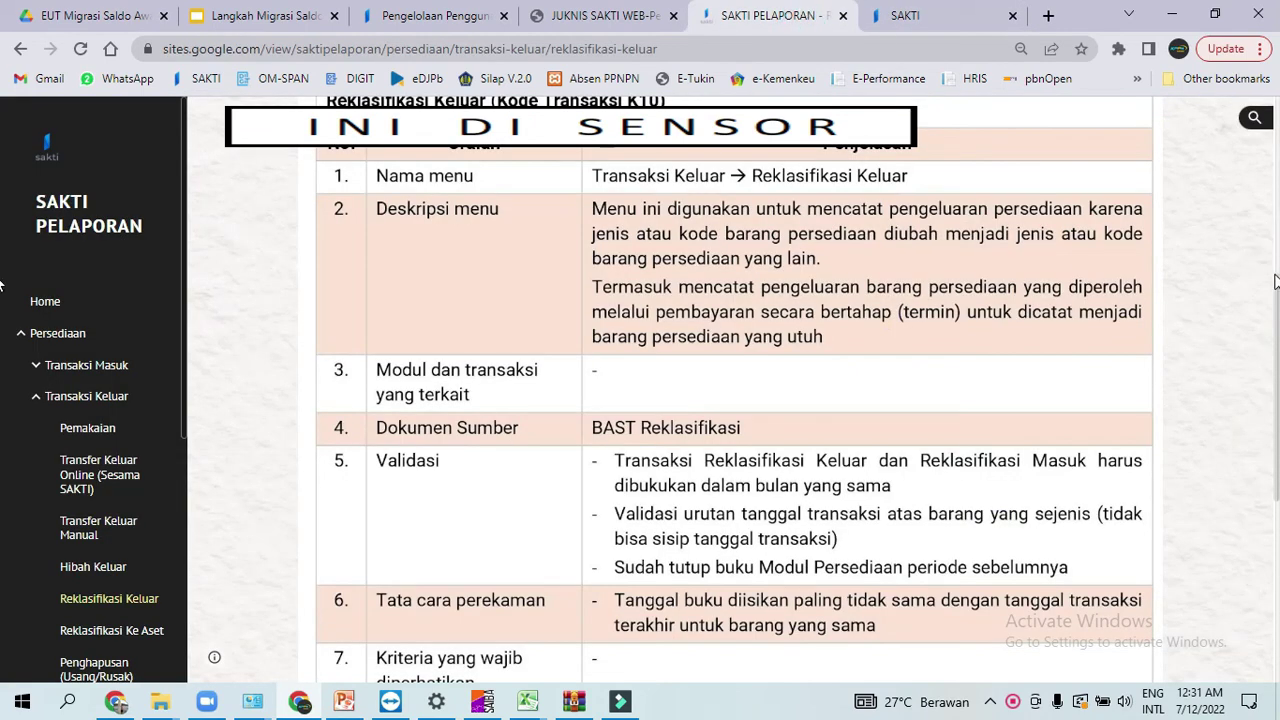
scroll(1276, 300, "up", 1)
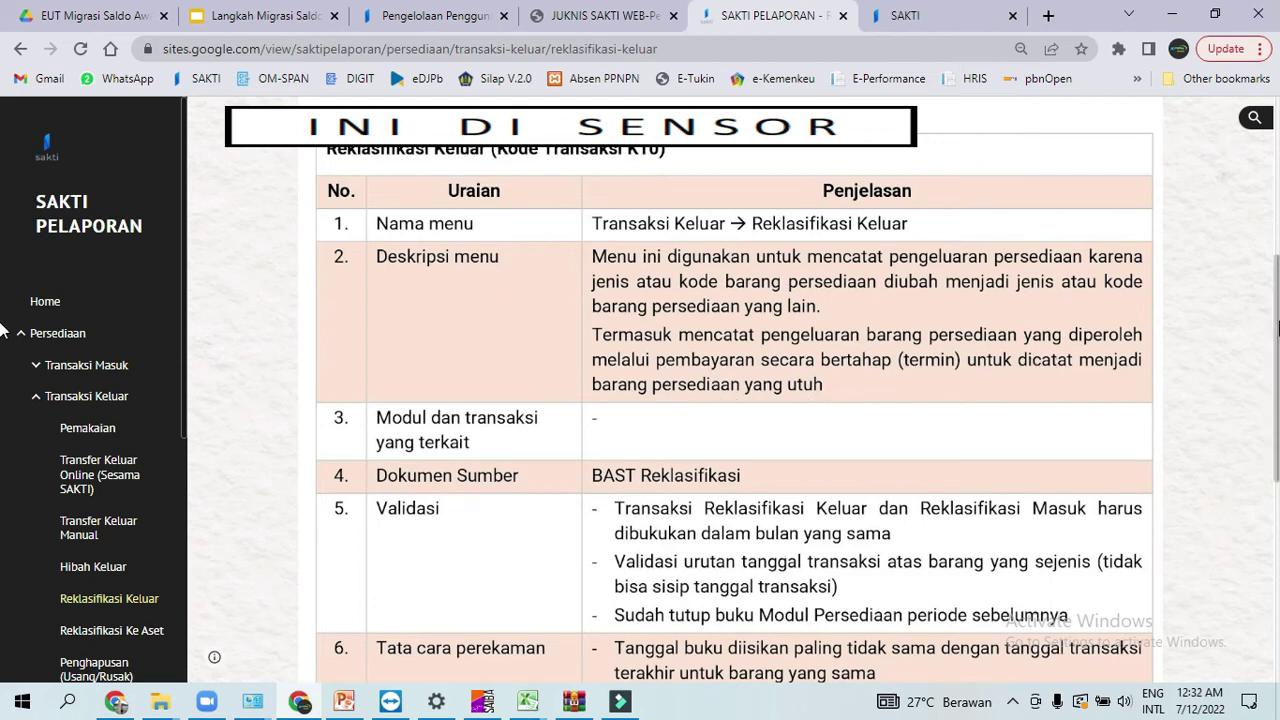
scroll(2, 380, "down", 2)
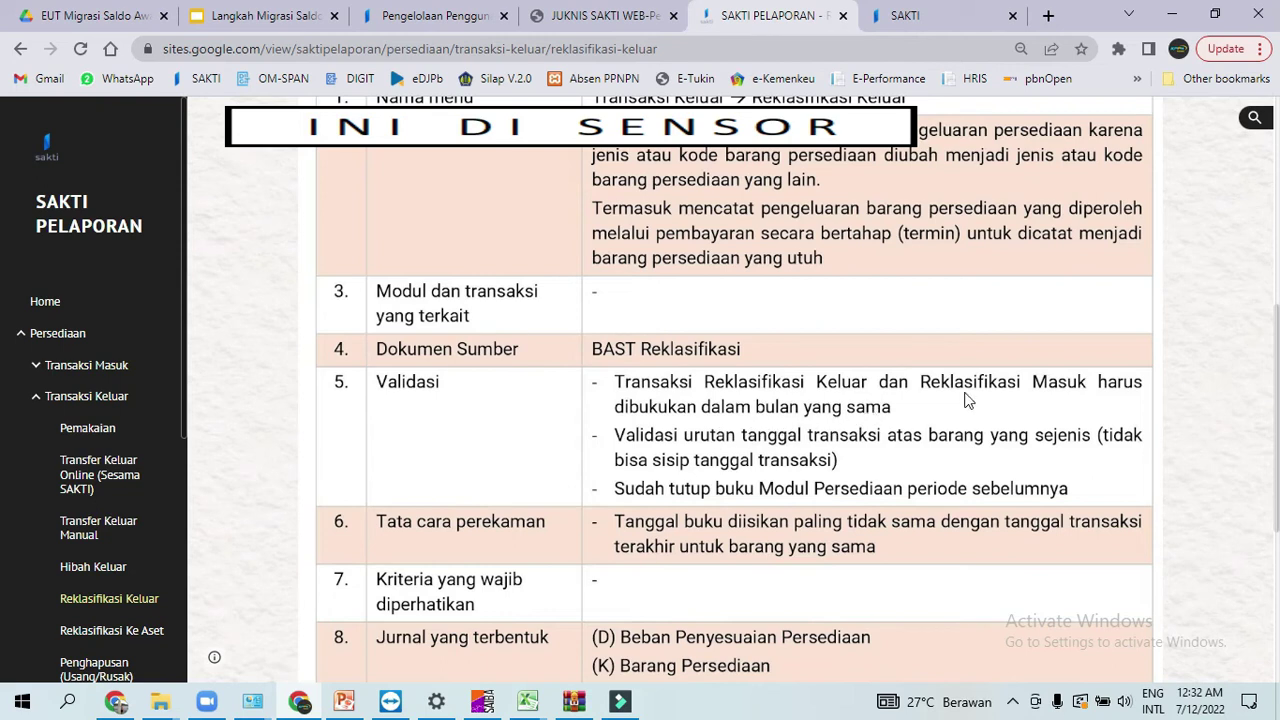
scroll(1276, 398, "up", 1)
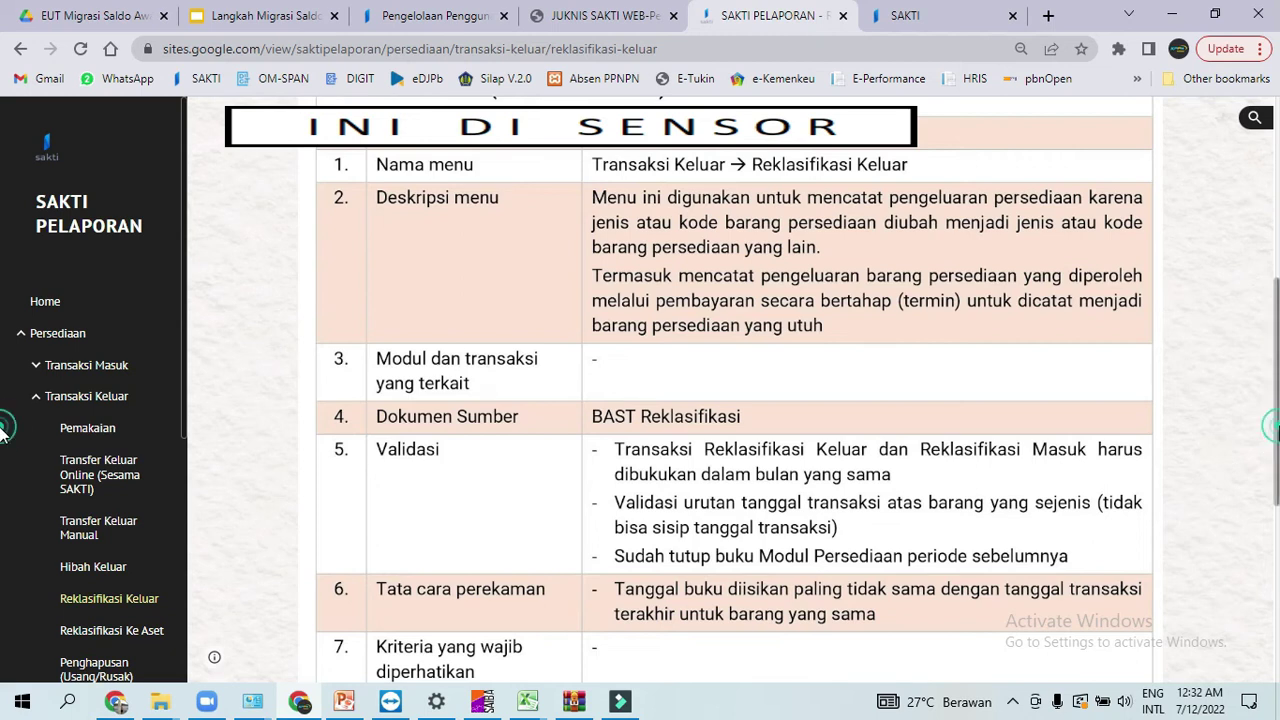
scroll(720, 425, "down", 2)
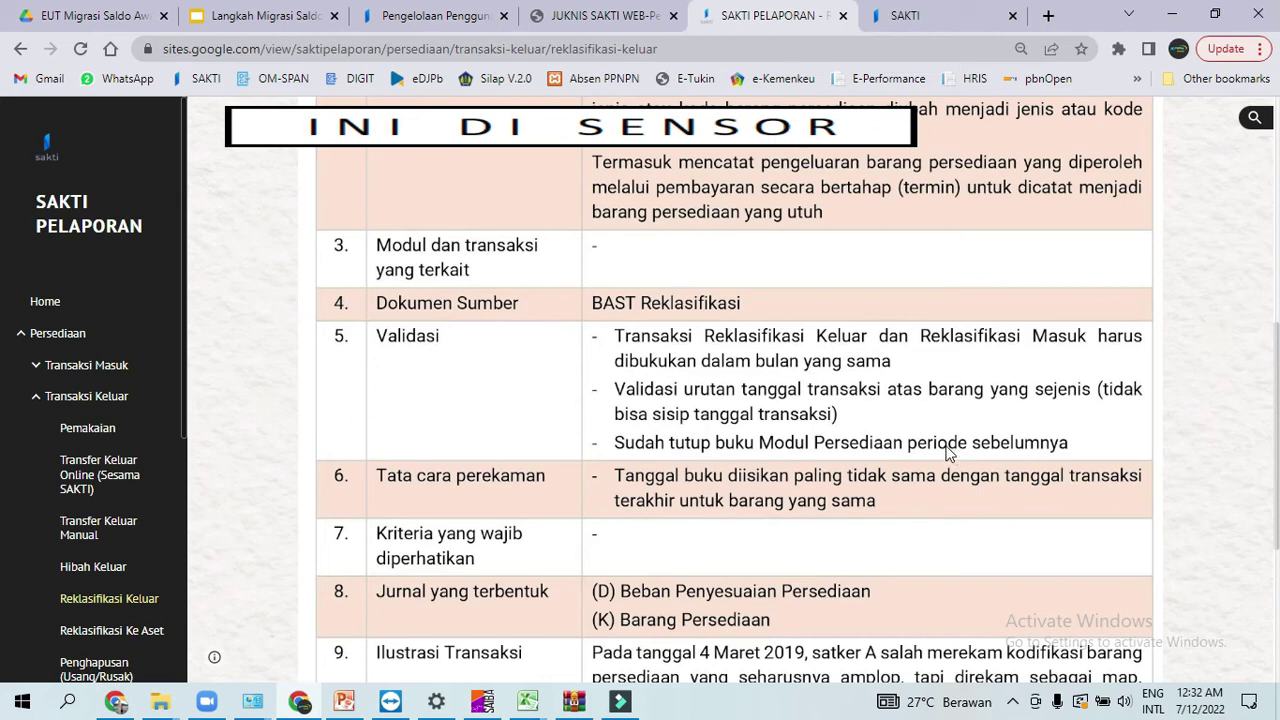
- Return to SAKTI and start a new Reklasifikasi Keluar record under Persediaan's Transaksi Keluar
left_click(950, 24)
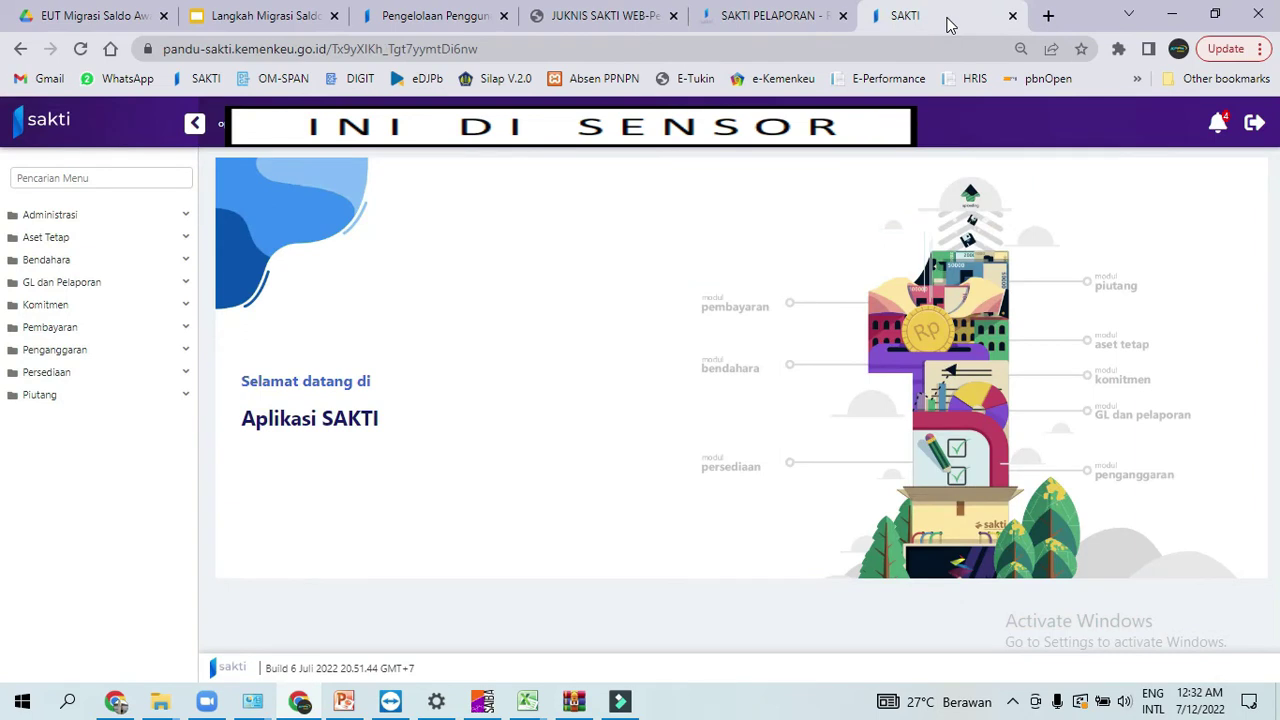
left_click(60, 373)
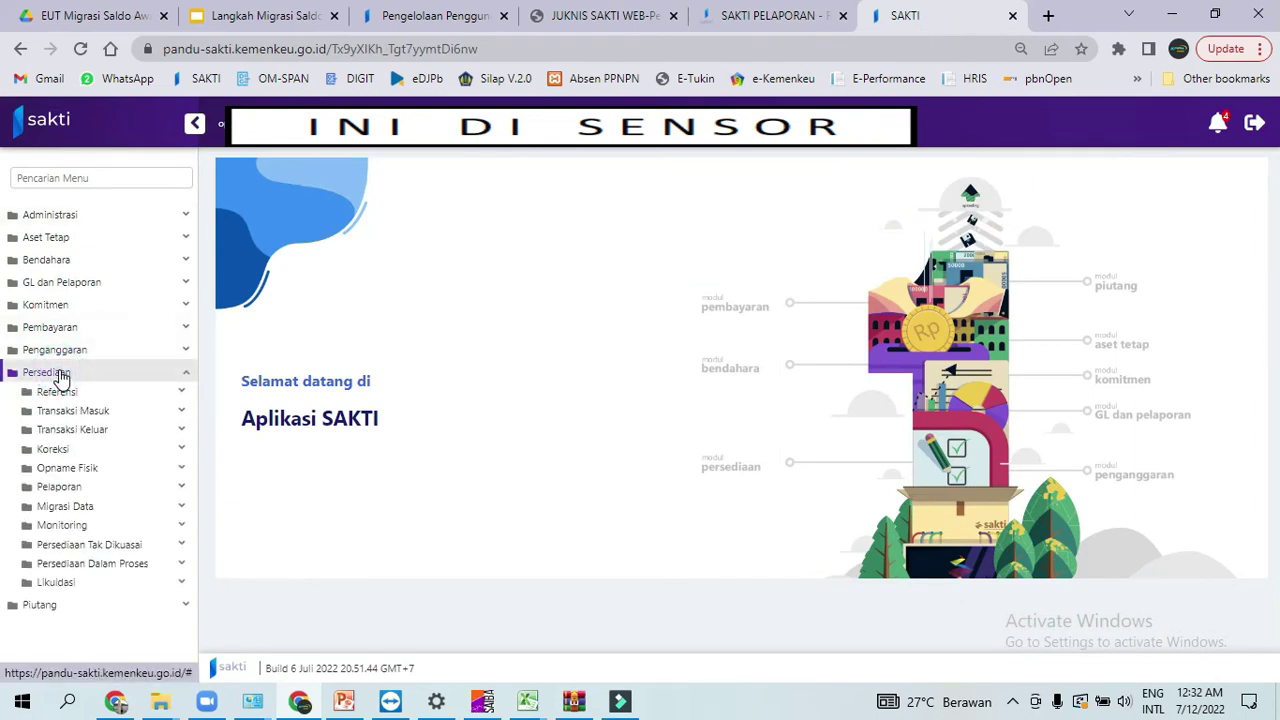
left_click(68, 434)
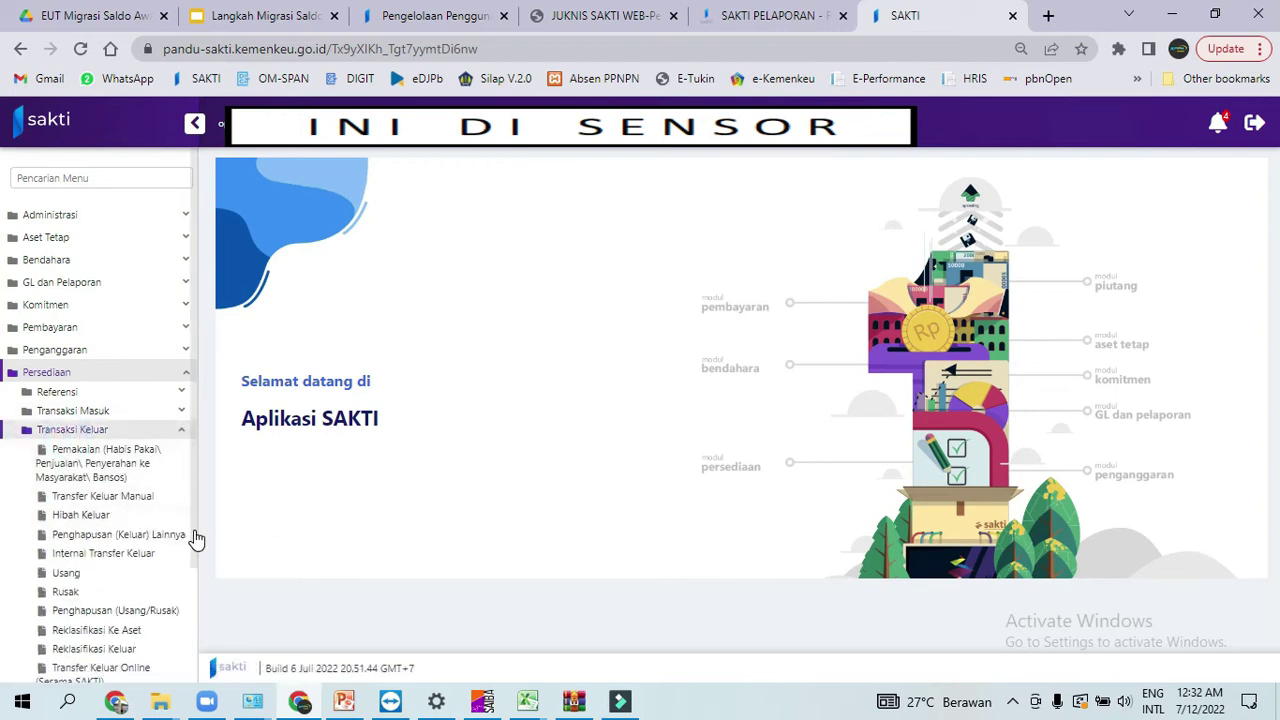
scroll(194, 550, "down", 1)
left_click(113, 620)
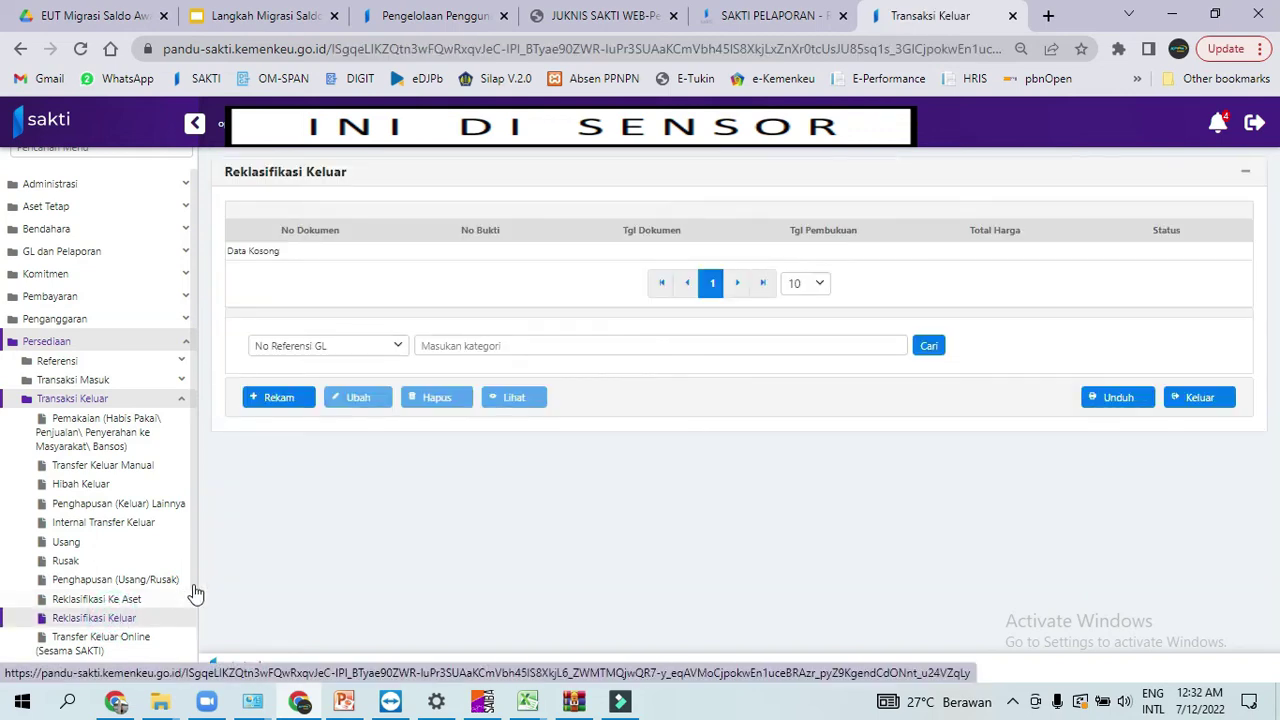
left_click(274, 397)
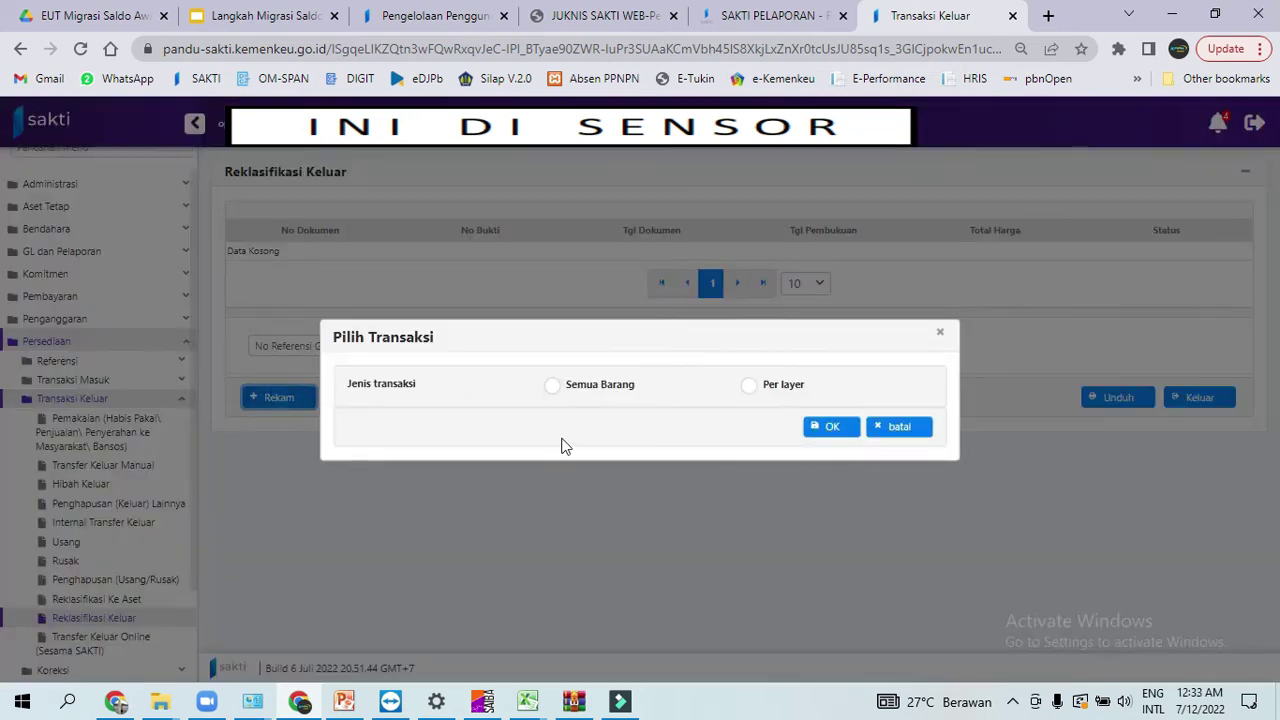
- Choose Semua Barang as the transaction type and set the Reklasifikasi Keluar document date to 31/01/2022
left_click(553, 386)
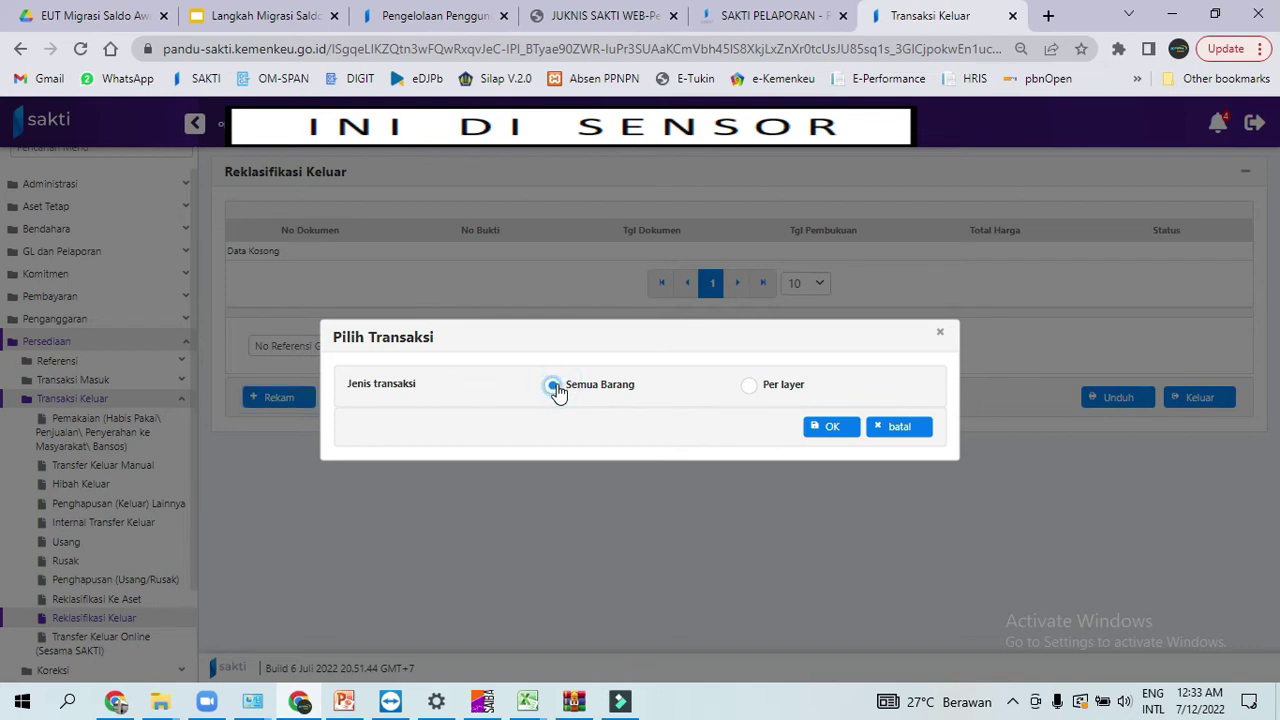
left_click(838, 436)
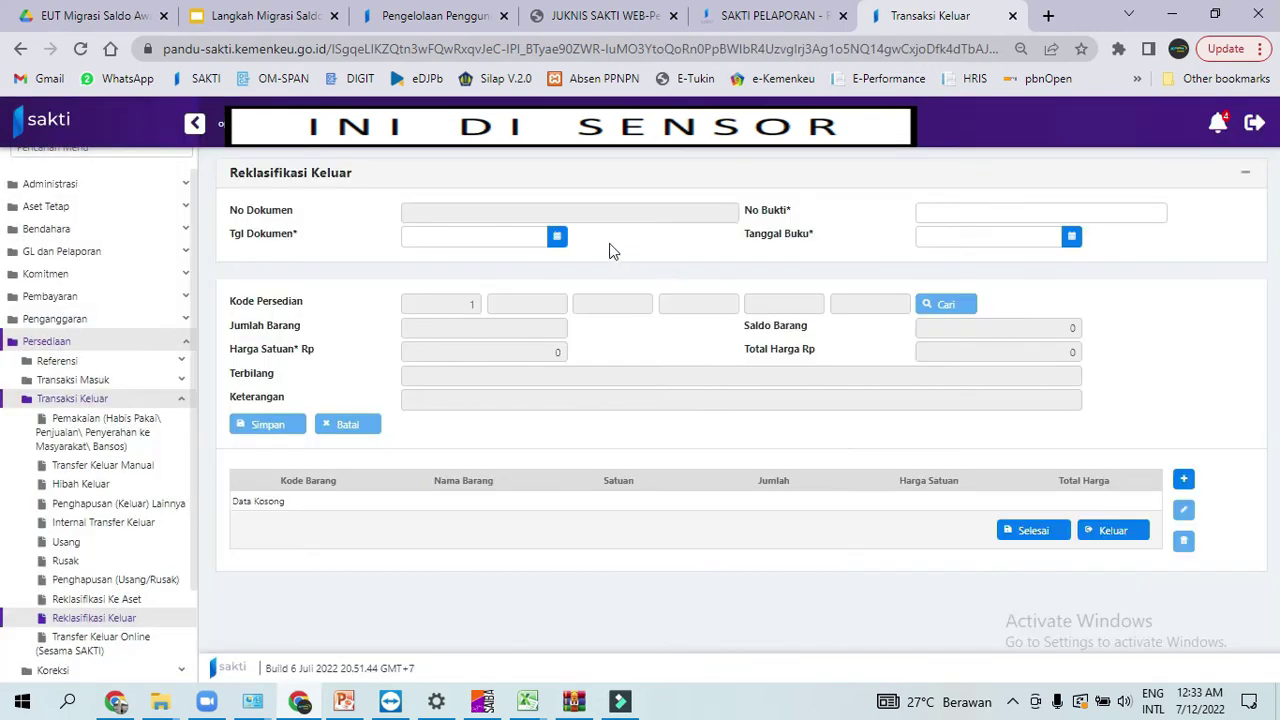
left_click(557, 237)
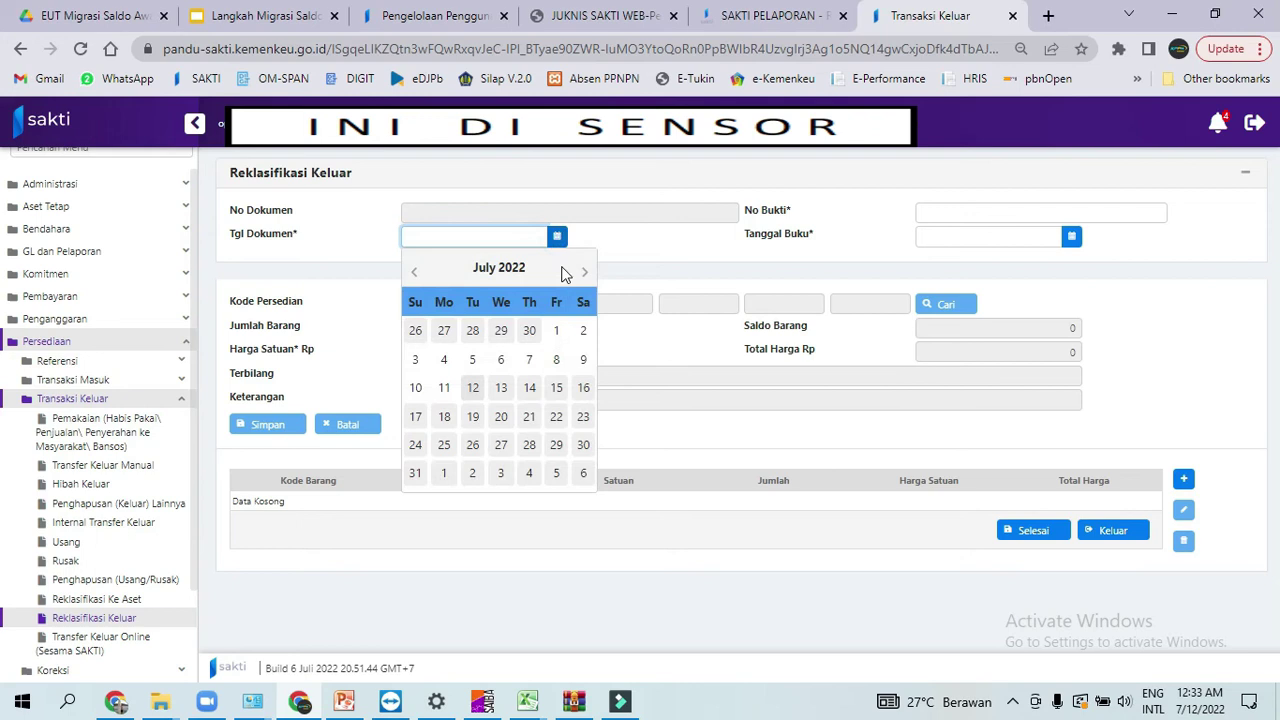
left_click(415, 274)
left_click(415, 274)
left_click(415, 274)
left_click(415, 274)
left_click(415, 274)
left_click(415, 274)
left_click(444, 473)
- Enter 01/RK/2022 as the No Bukti and set the Tanggal Buku to 31/01/2022
left_click(951, 215)
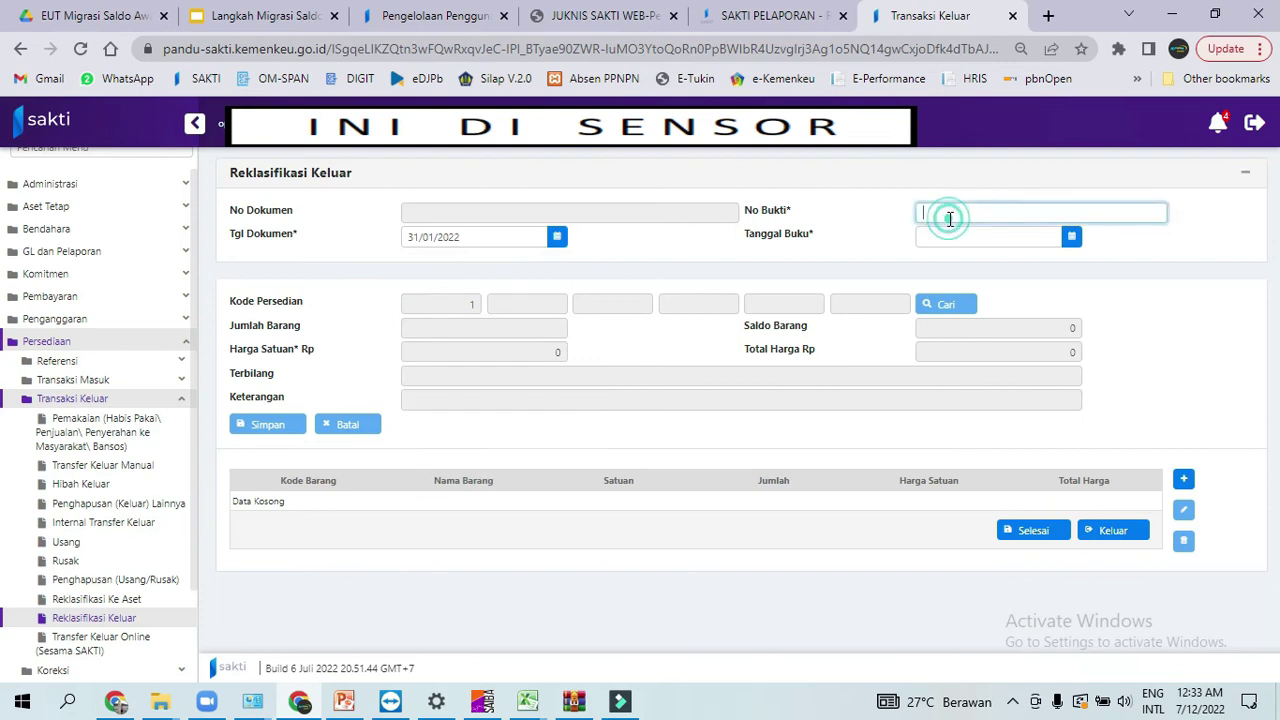
type("01")
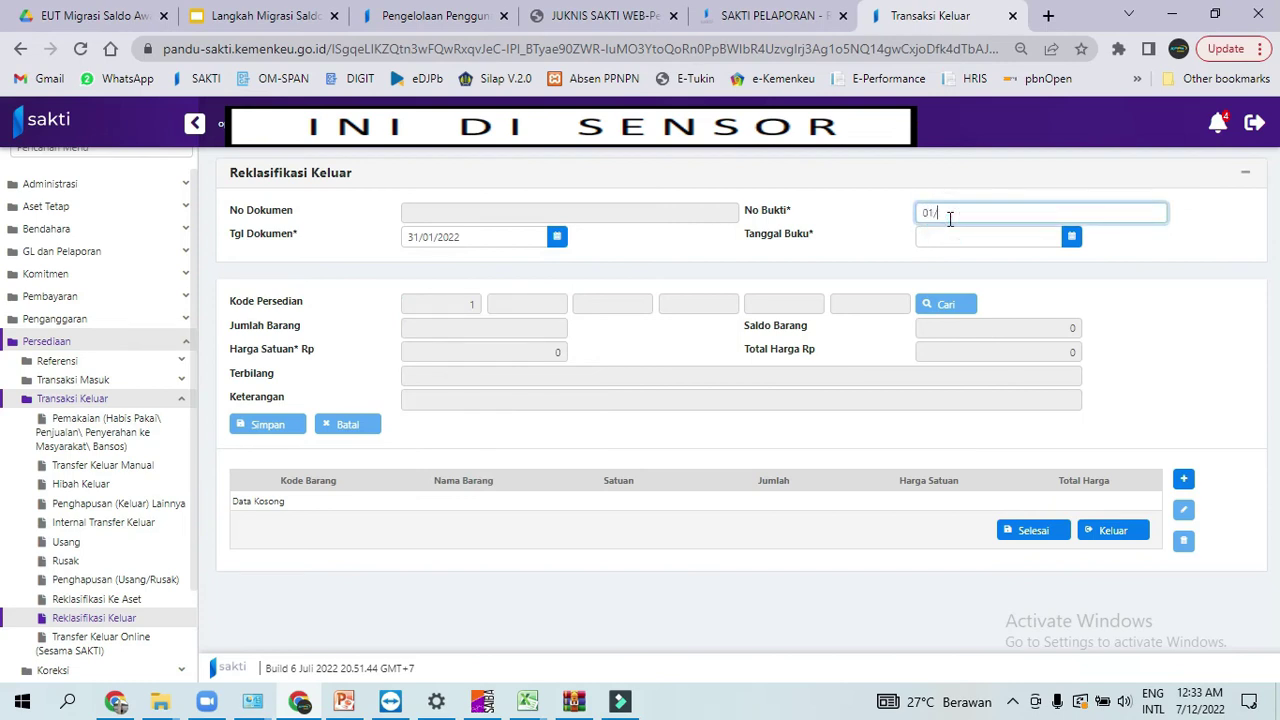
type("/Rk2022")
left_click(1074, 238)
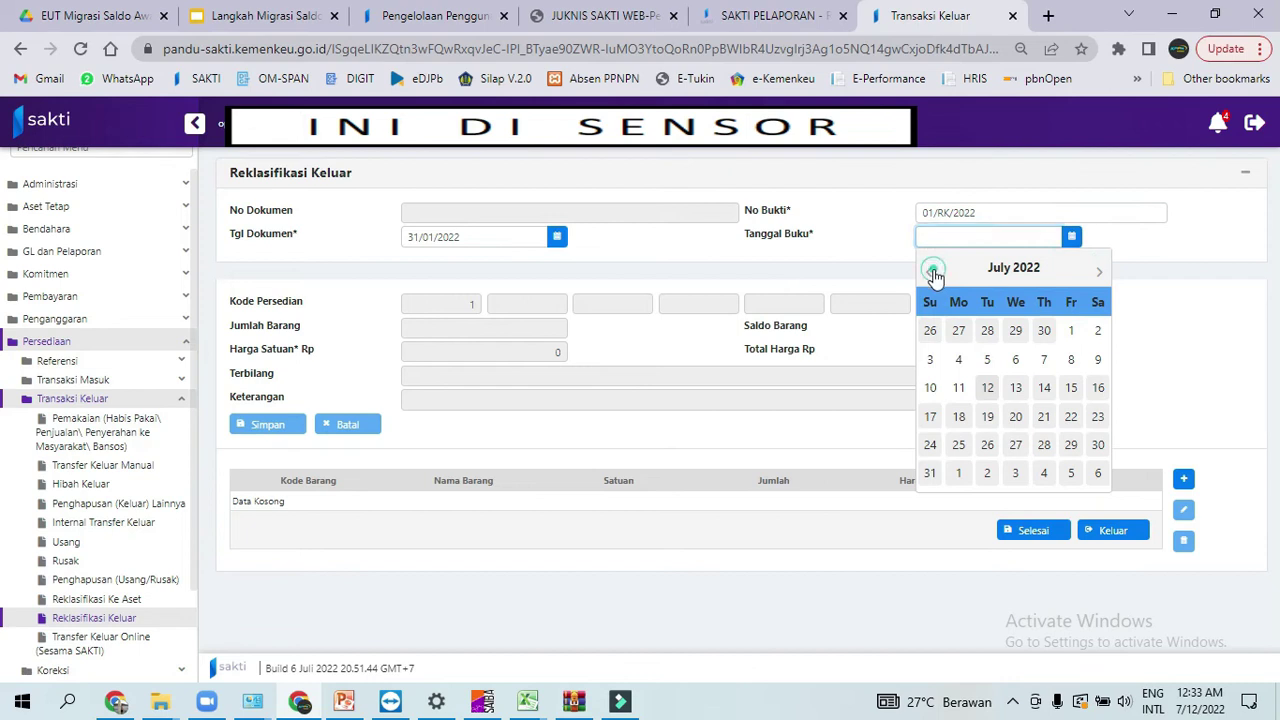
left_click(933, 271)
left_click(933, 271)
left_click(933, 271)
left_click(933, 271)
left_click(933, 271)
left_click(933, 271)
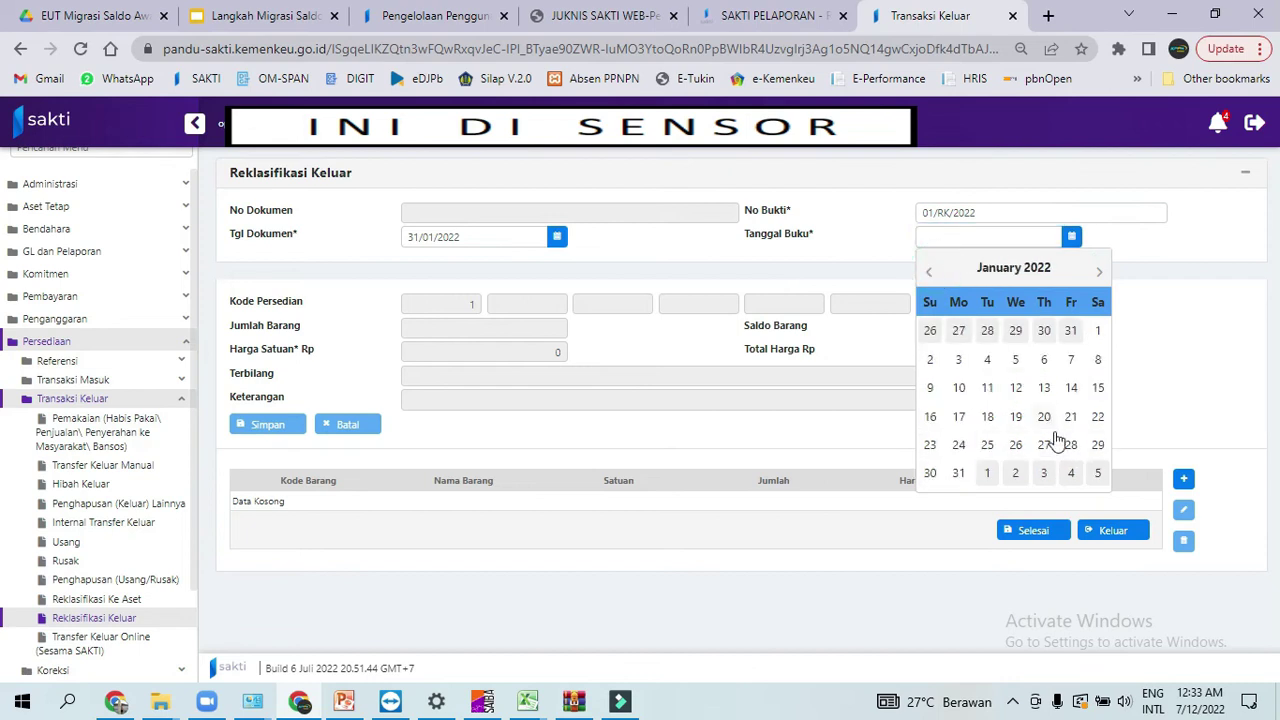
left_click(962, 474)
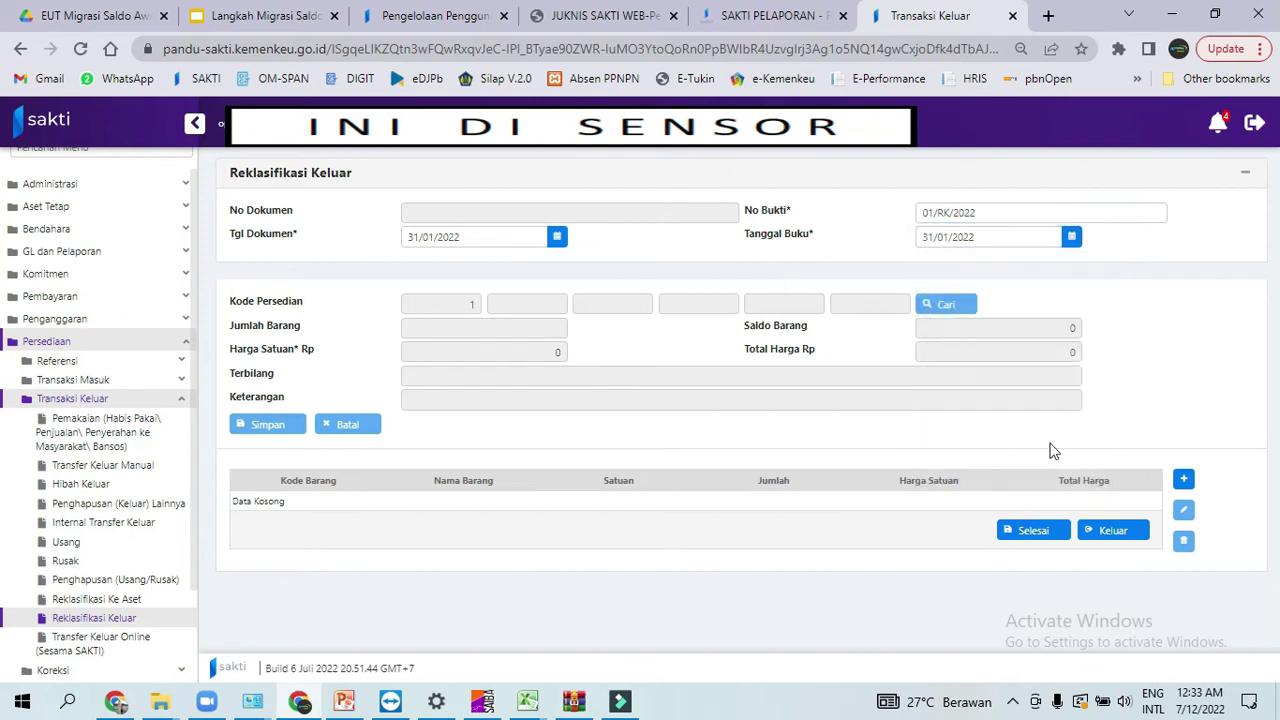
- Add an item line to the Reklasifikasi Keluar document and pick Lem from the inventory item list
left_click(1183, 479)
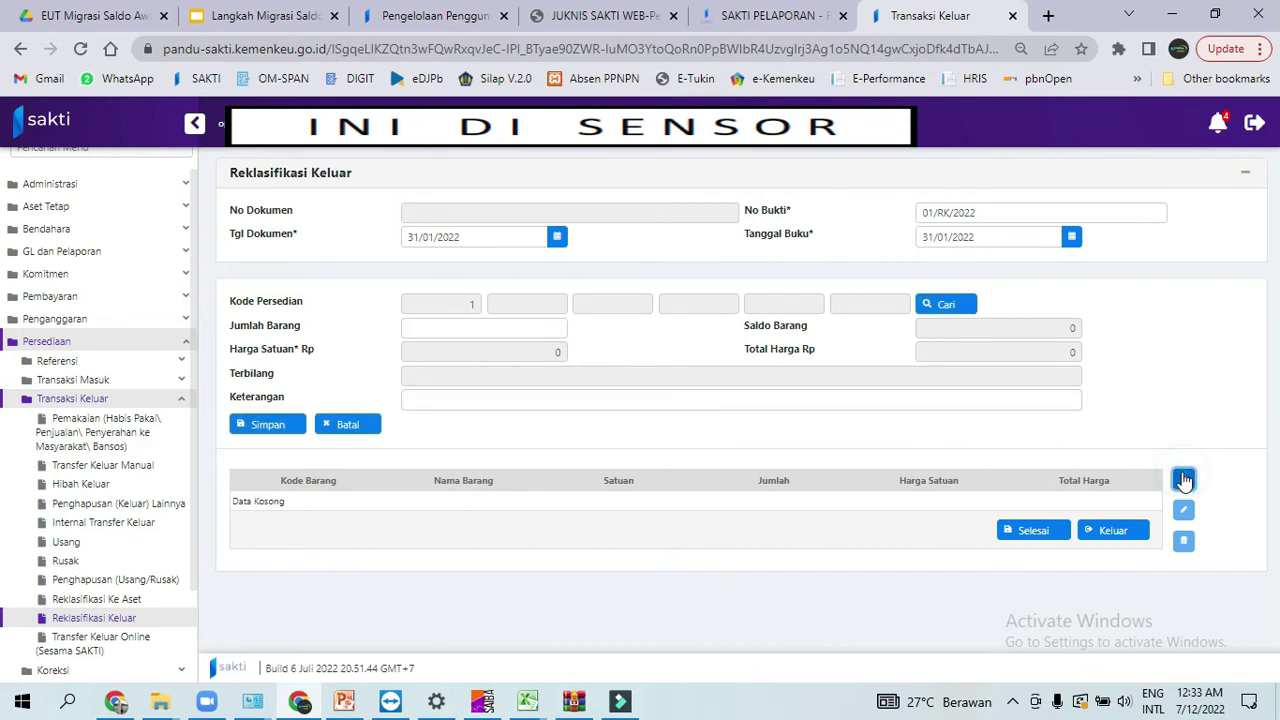
left_click(932, 302)
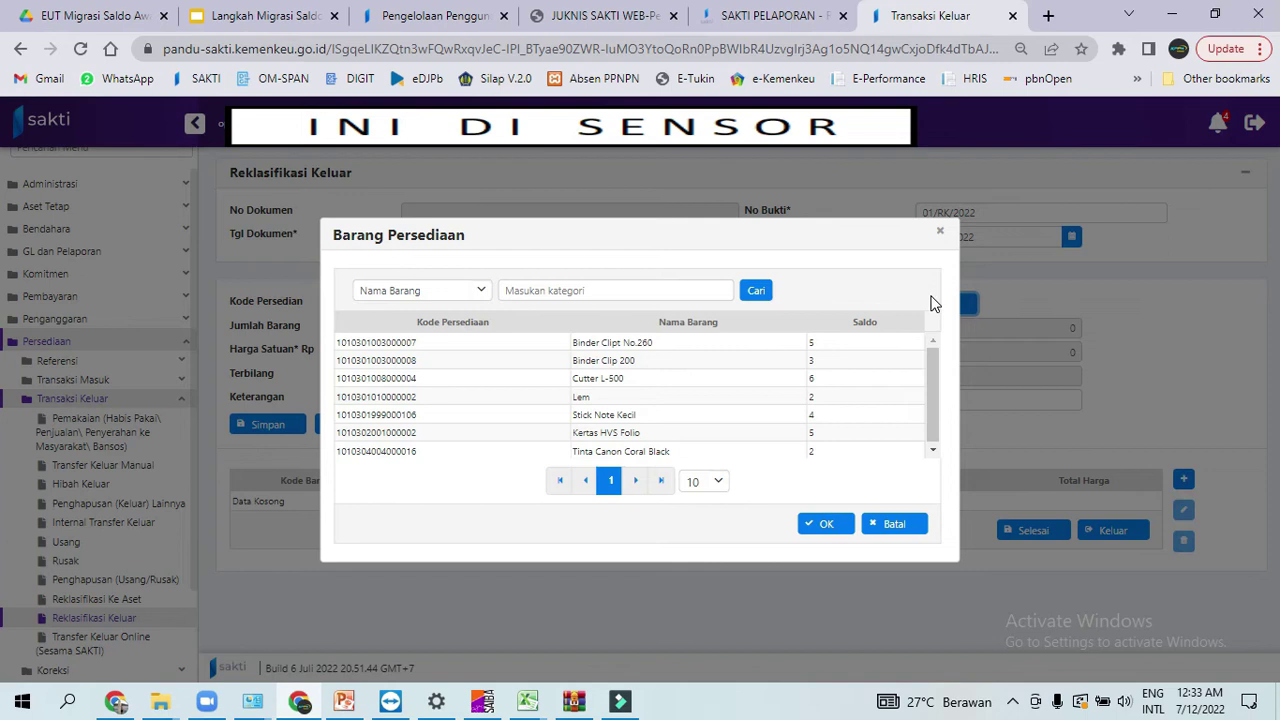
left_click(931, 366)
left_click(447, 397)
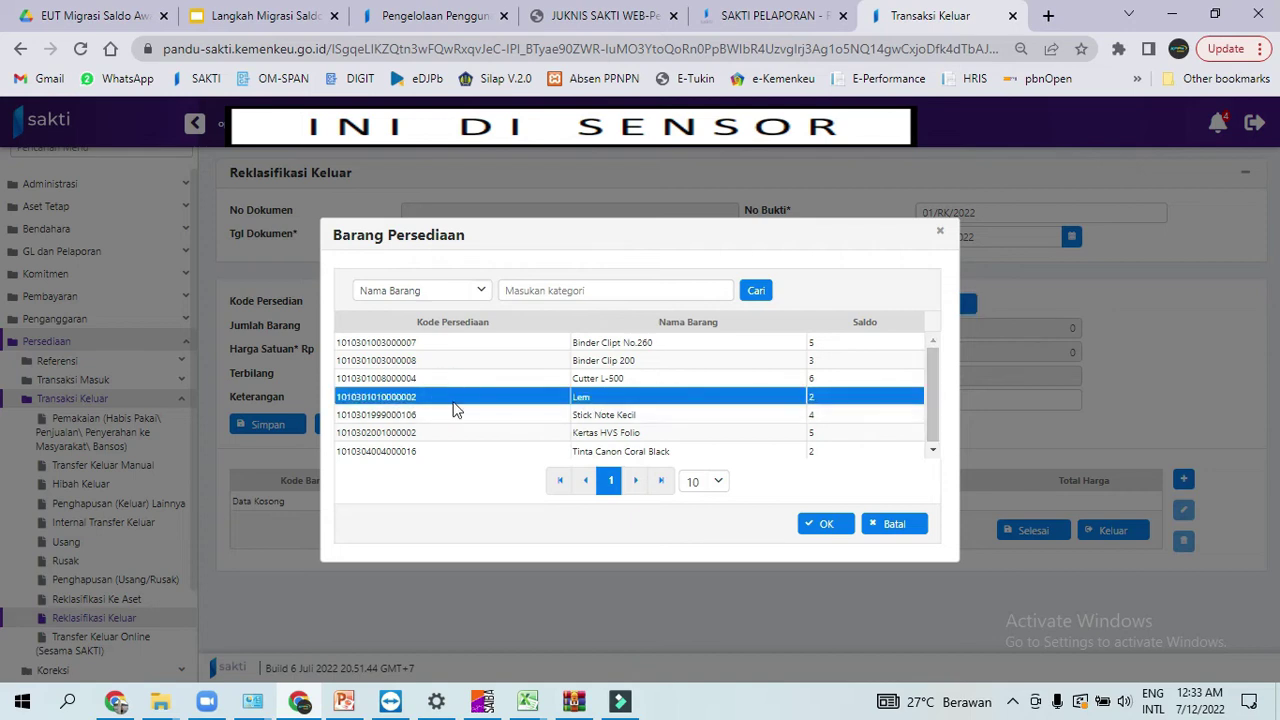
left_click(812, 525)
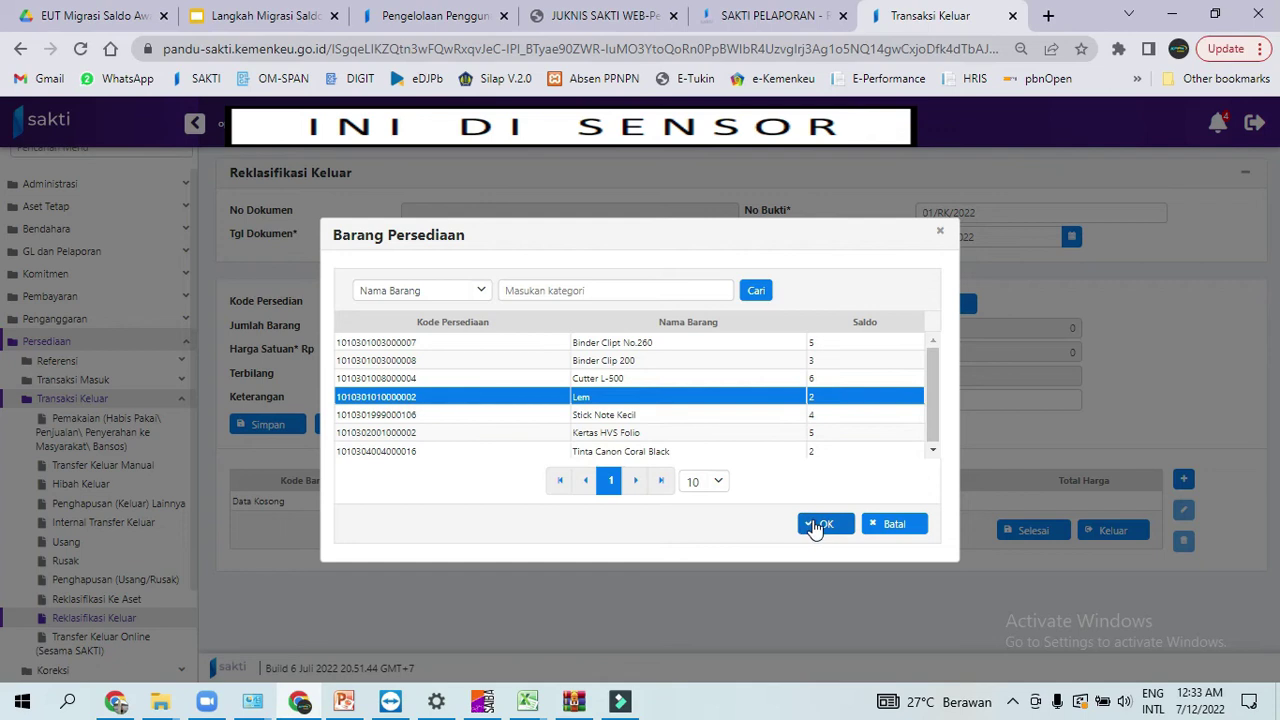
left_click(815, 526)
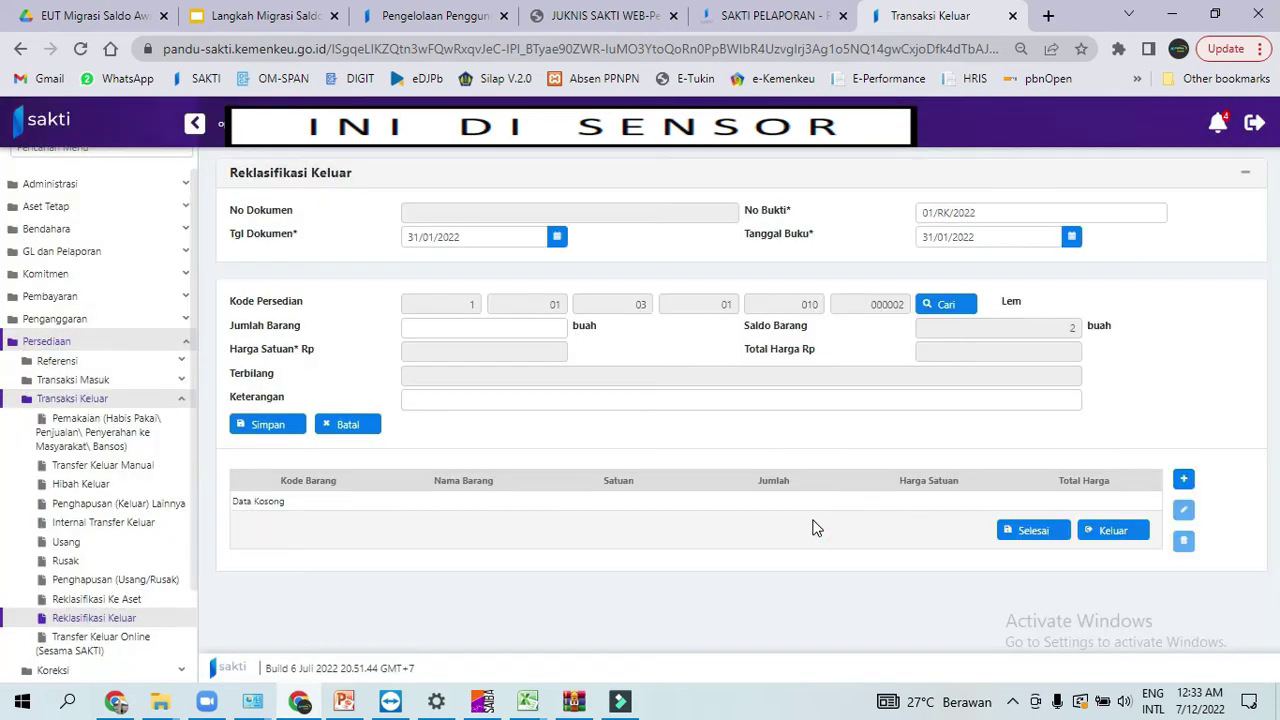
- Set the Lem quantity to 2 with the note "Rekalsifikasi keluar" and save the item line
left_click(543, 334)
type("2")
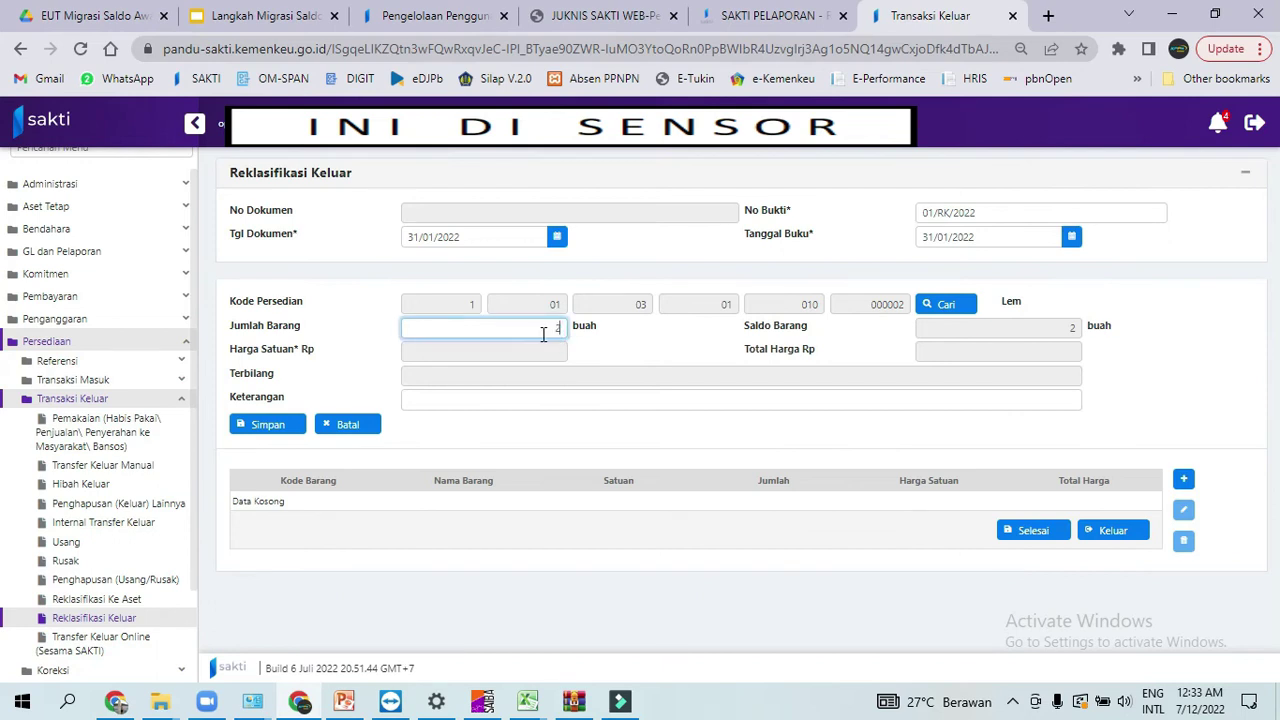
left_click(451, 396)
type("Rekal")
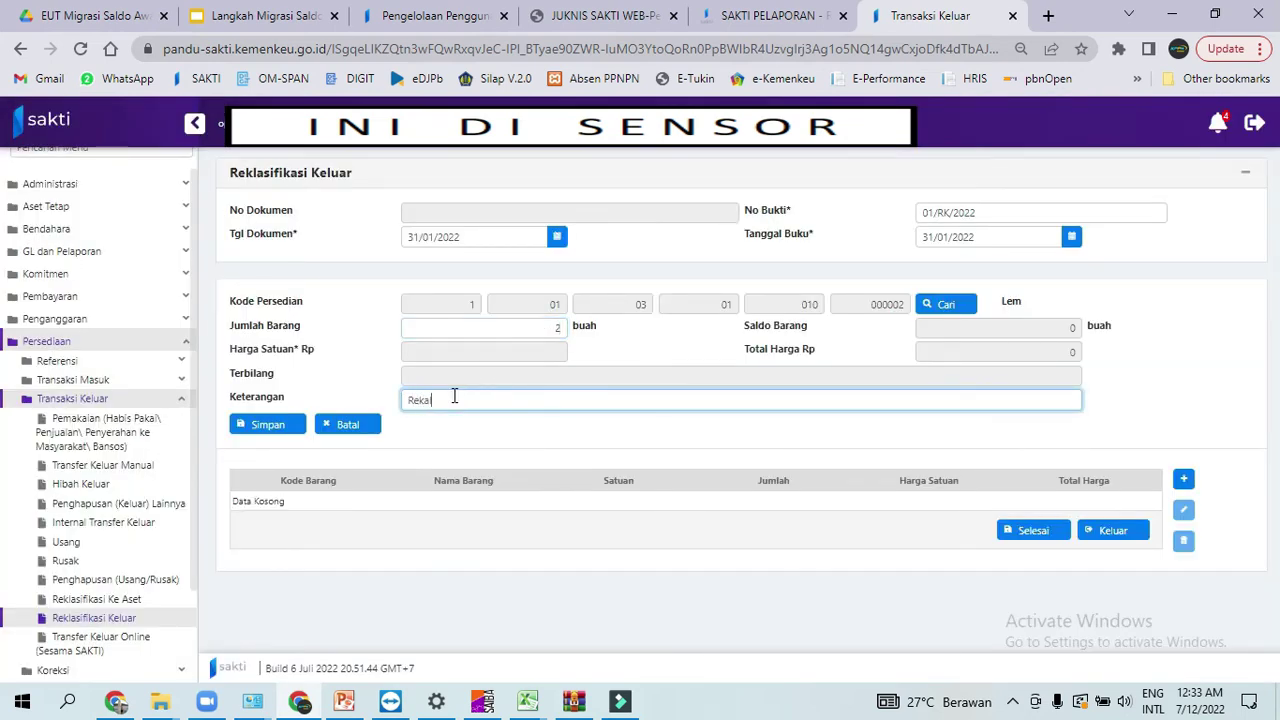
type("sifikasi keluar")
left_click(270, 425)
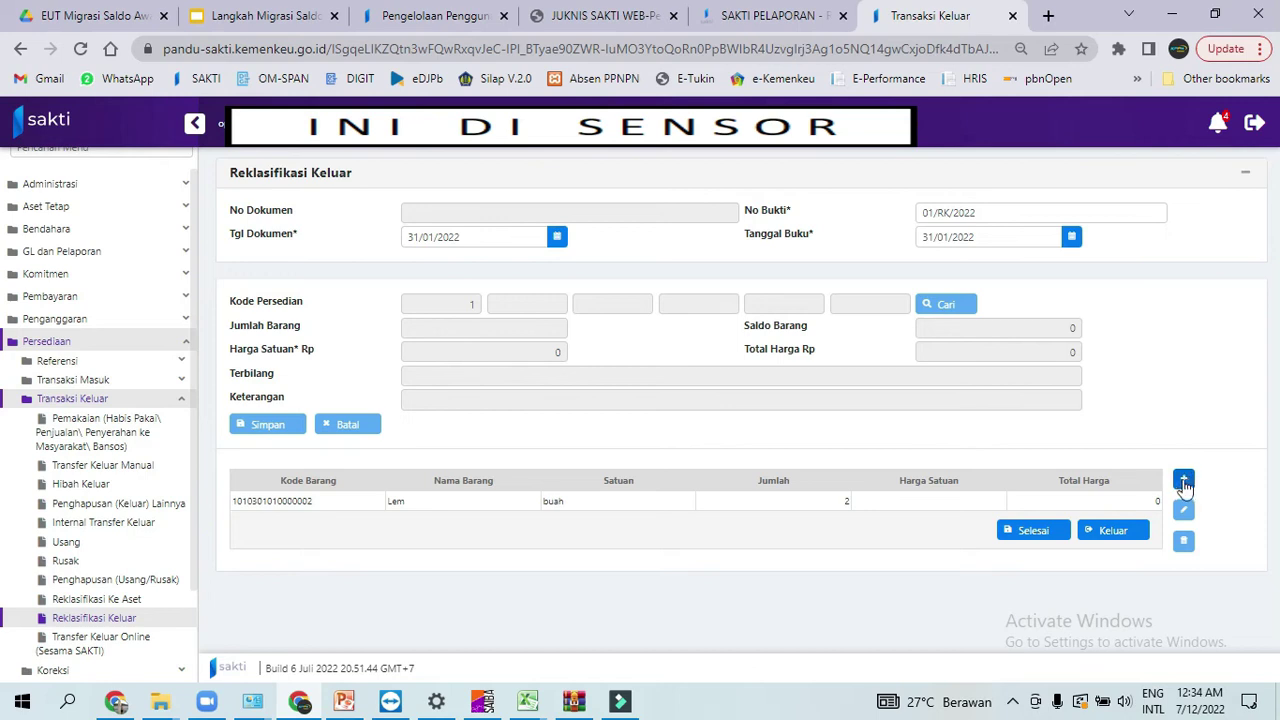
- Finish and save the Reklasifikasi Keluar document, exit the entry form, and select its record in the list
left_click(1028, 532)
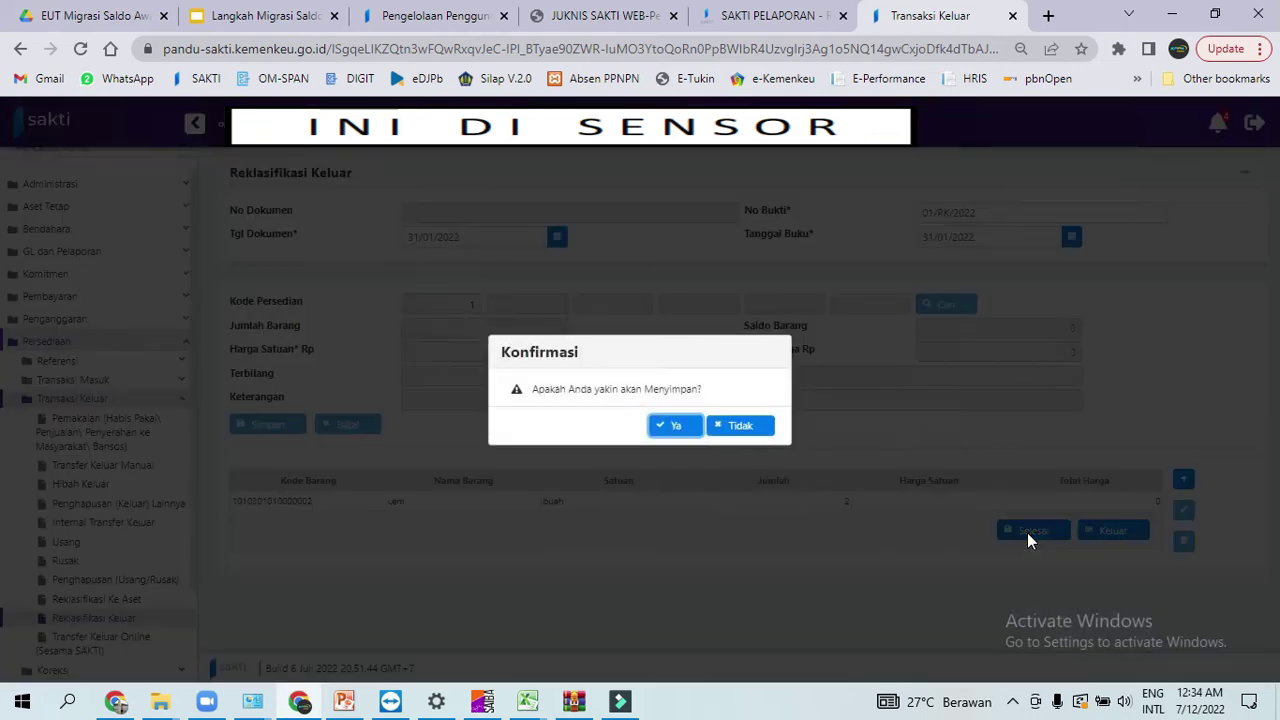
left_click(670, 430)
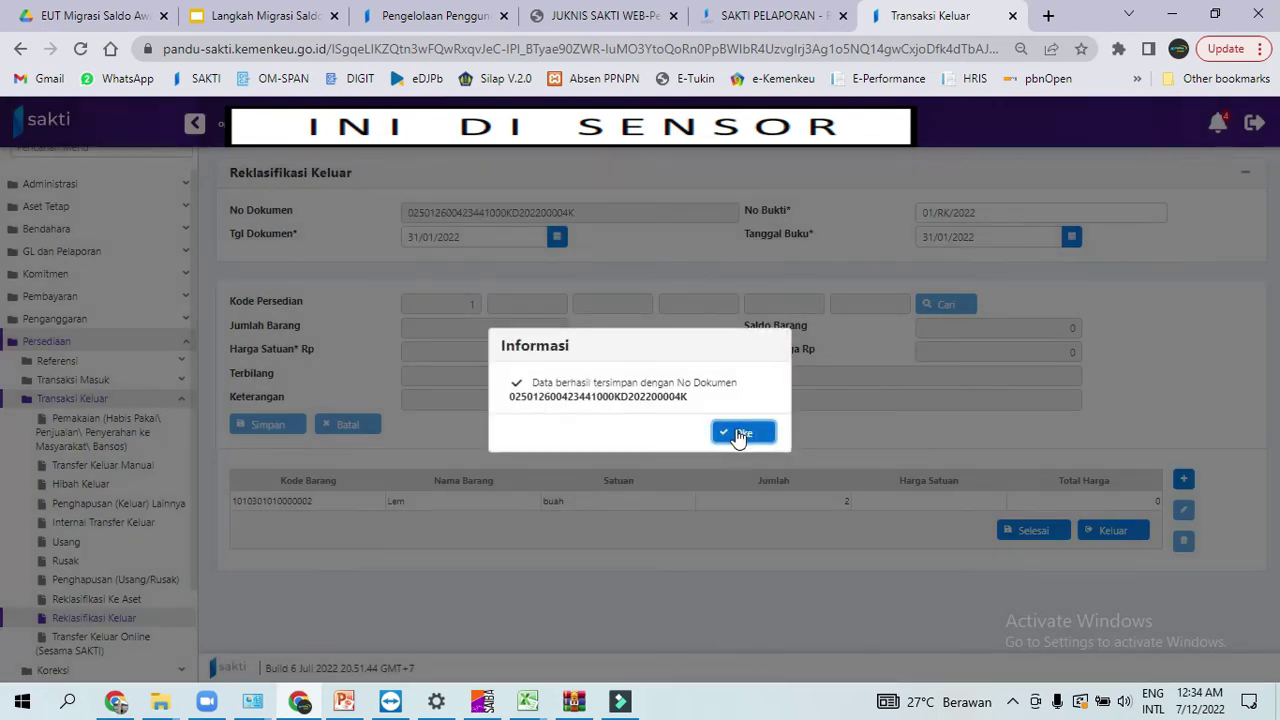
left_click(740, 433)
left_click(672, 428)
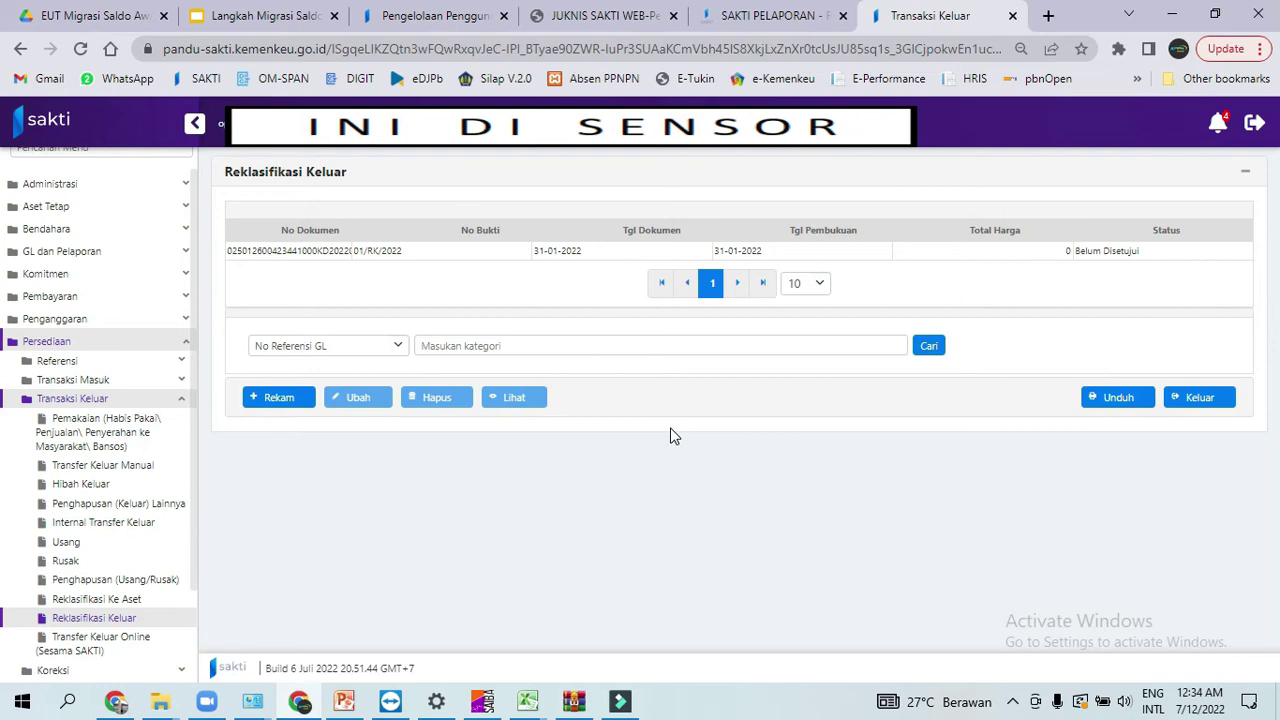
left_click(571, 254)
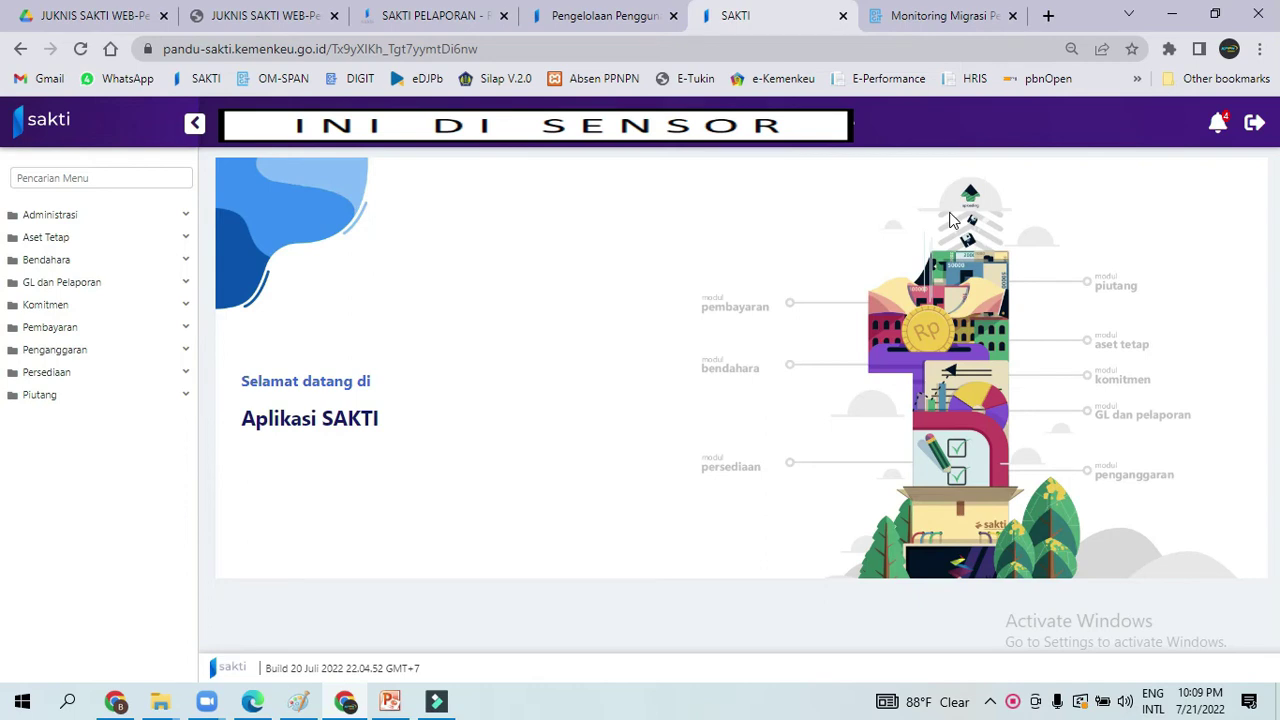
- Switch to the SAKTI PELAPORAN guide and read the Reklasifikasi Ke Aset description, related modules, validation rules and recording instructions
left_click(426, 12)
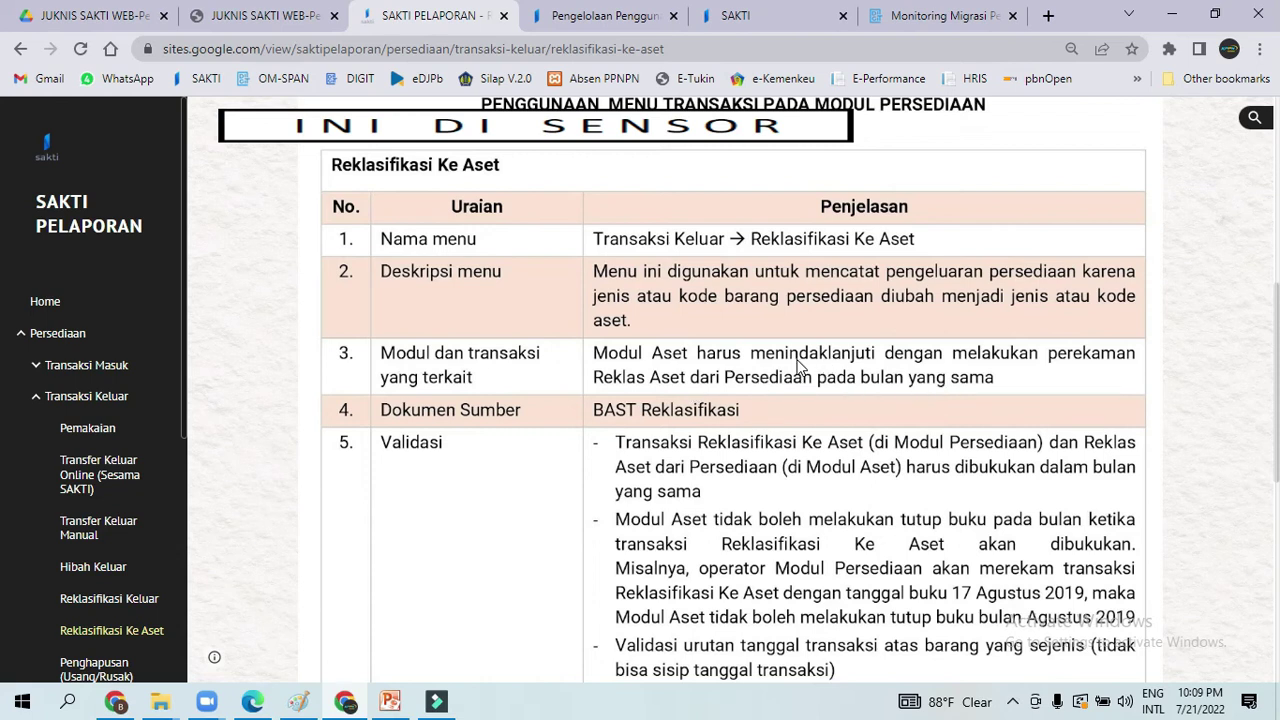
scroll(2, 318, "down", 1)
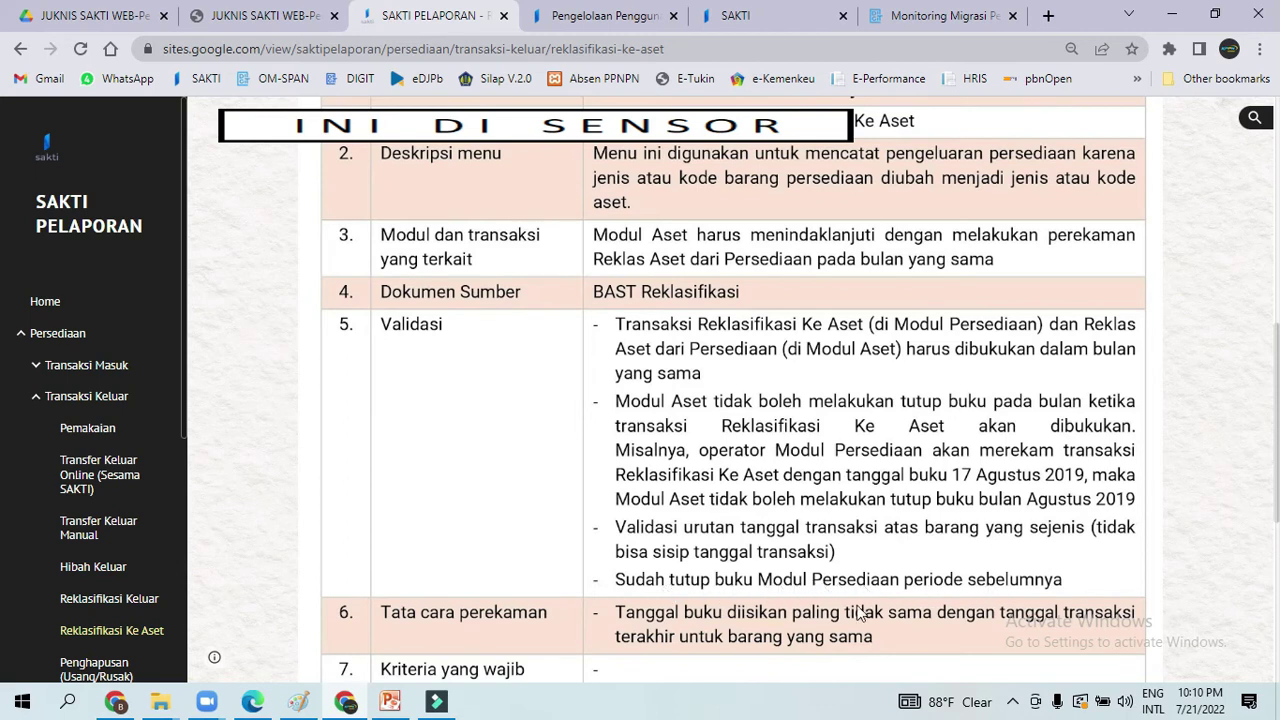
mouse_move(1278, 513)
left_mouse_down()
mouse_move(1277, 541)
mouse_move(1277, 528)
left_mouse_up()
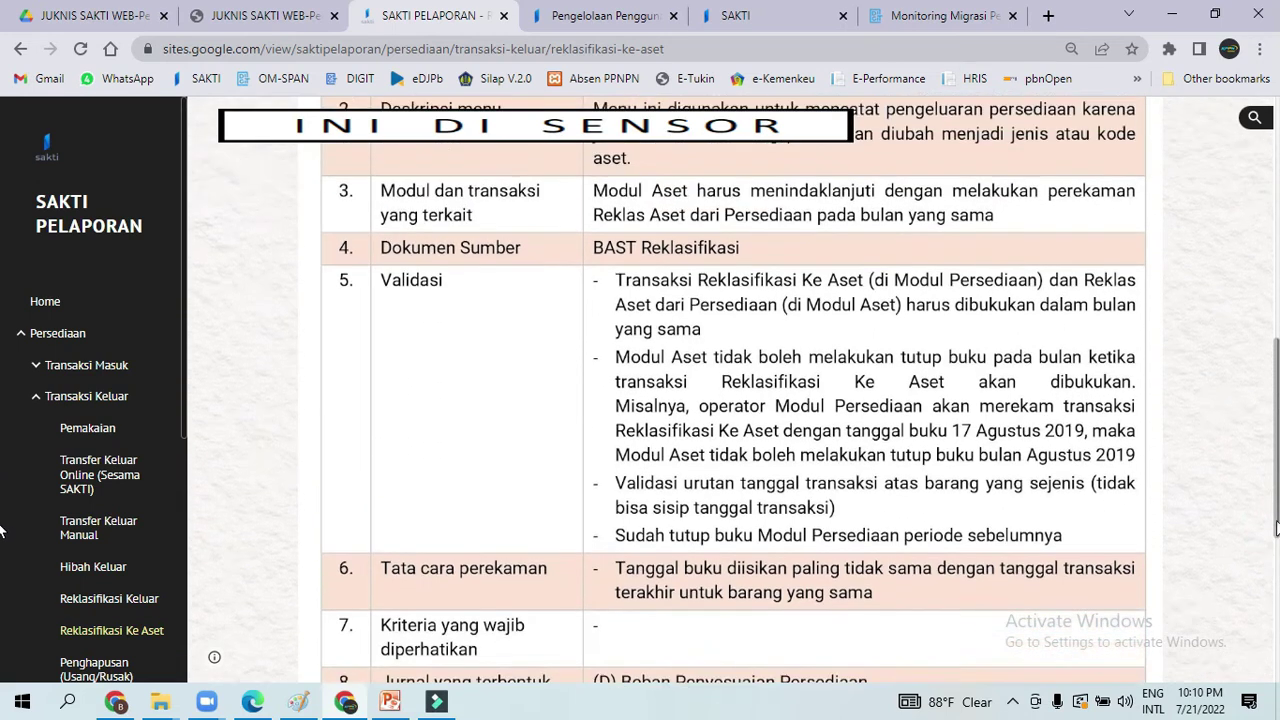
scroll(853, 424, "up", 2)
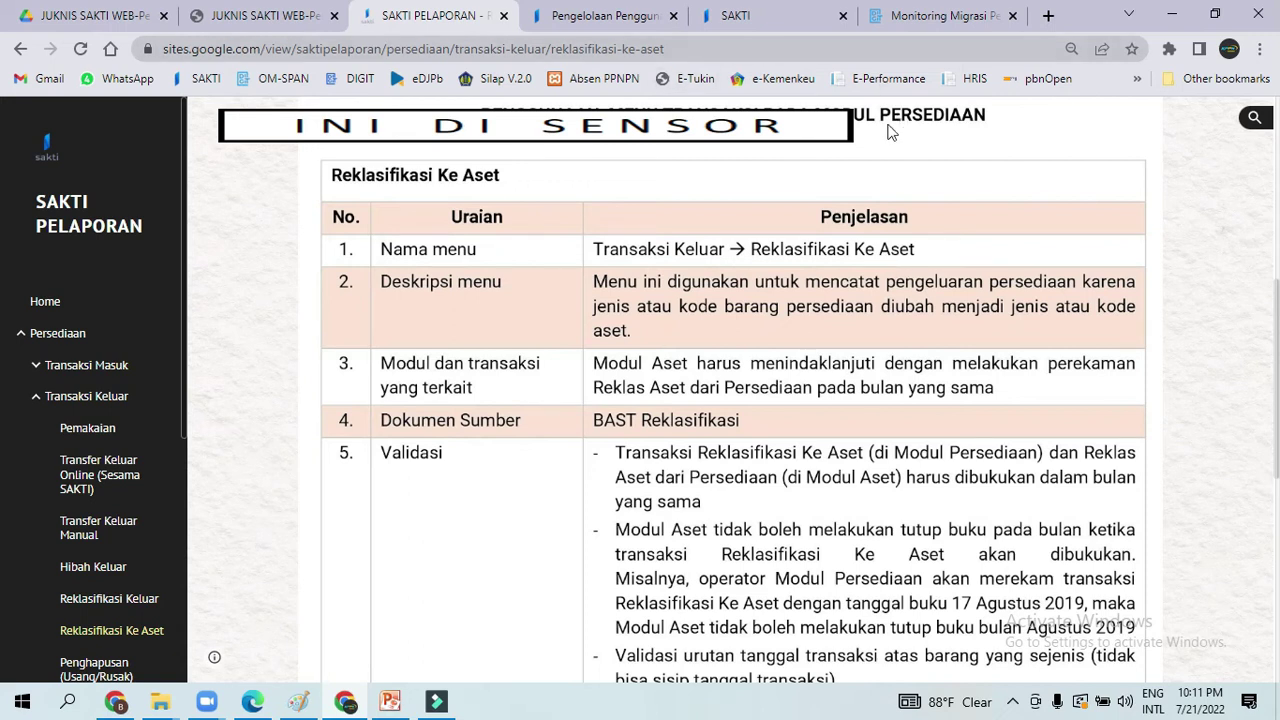
- Return to SAKTI and start a new Reklasifikasi Ke Aset record under Persediaan's Transaksi Keluar
left_click(763, 10)
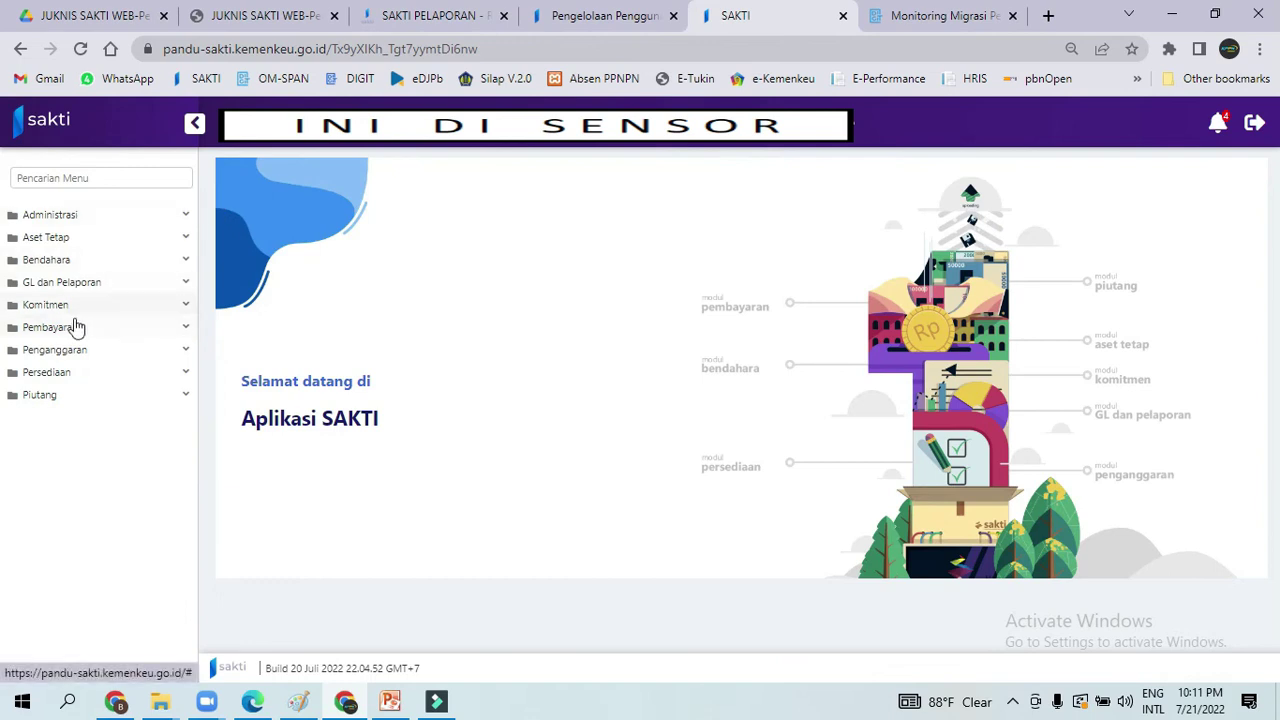
left_click(59, 370)
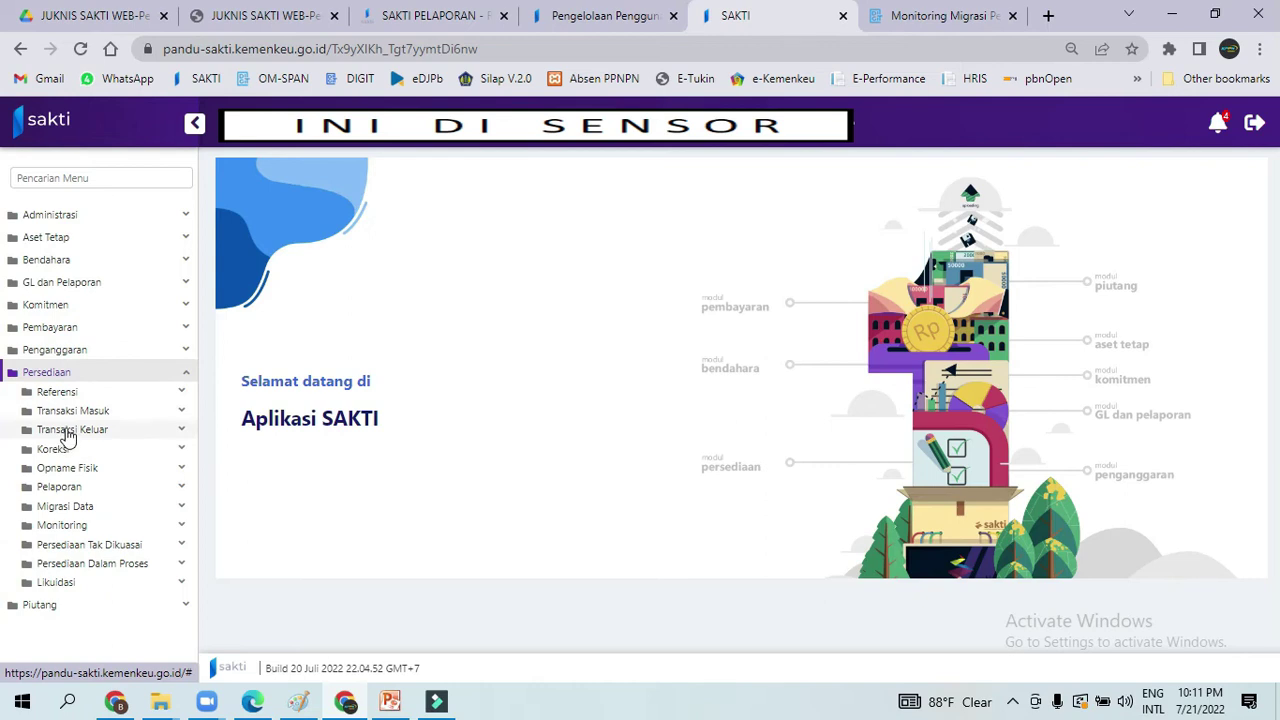
left_click(70, 431)
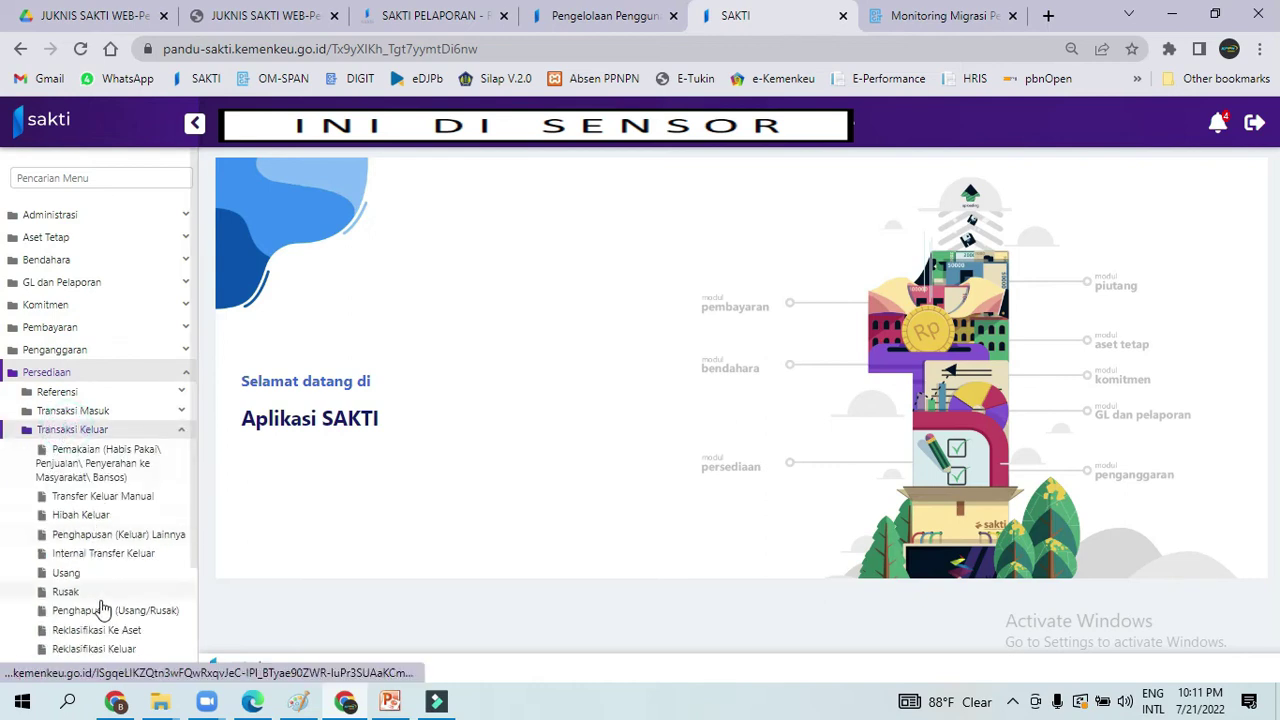
left_click(88, 632)
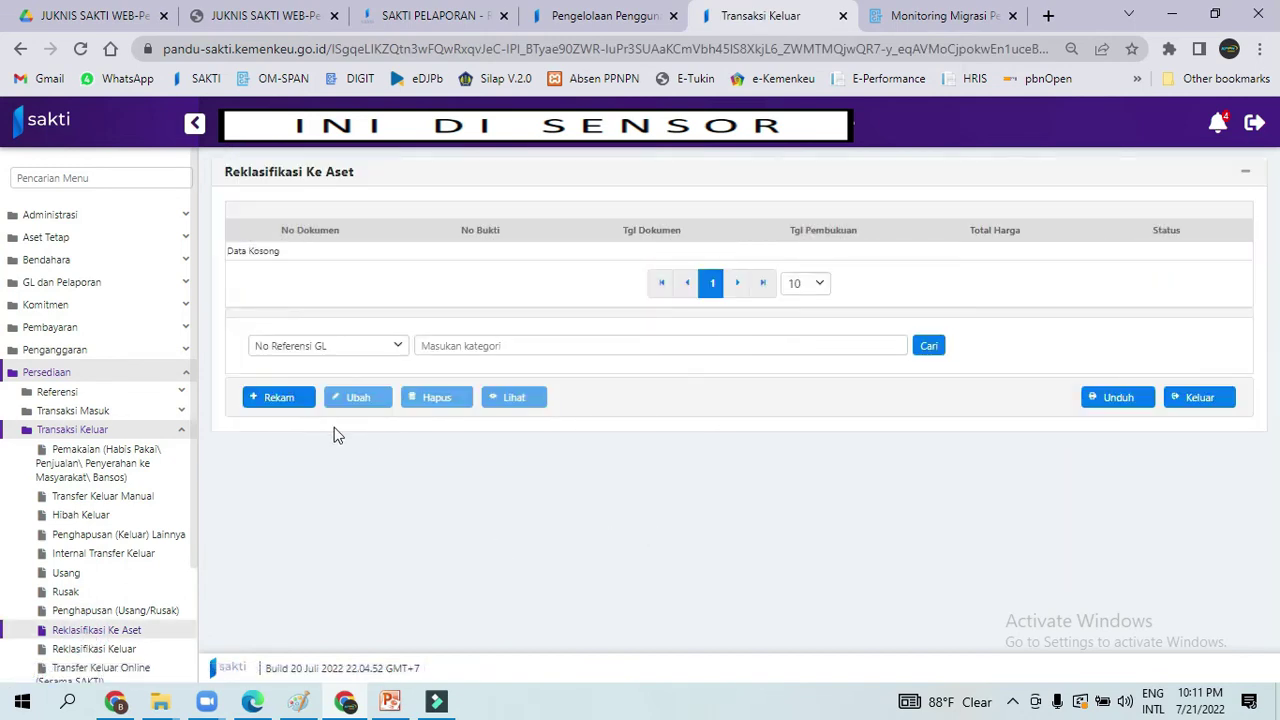
left_click(275, 404)
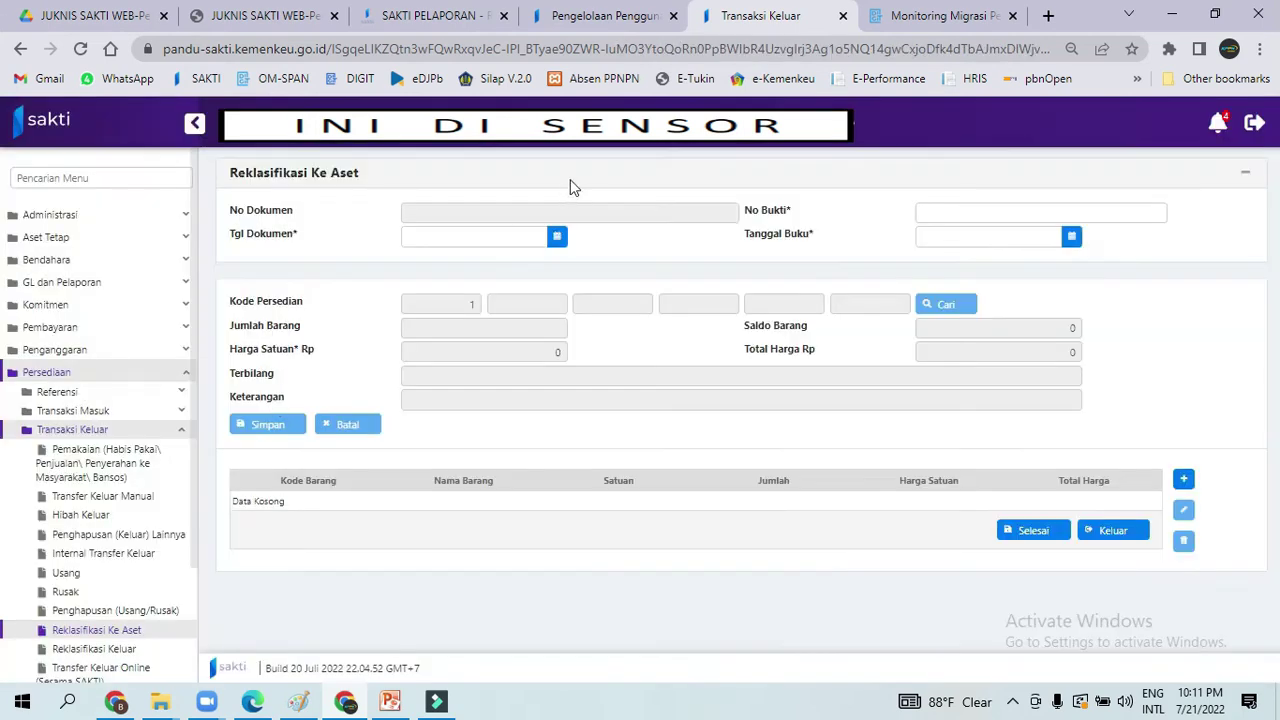
- Set the Reklasifikasi Ke Aset document date to 31/01/2022 and enter 01 as the No Bukti
left_click(557, 236)
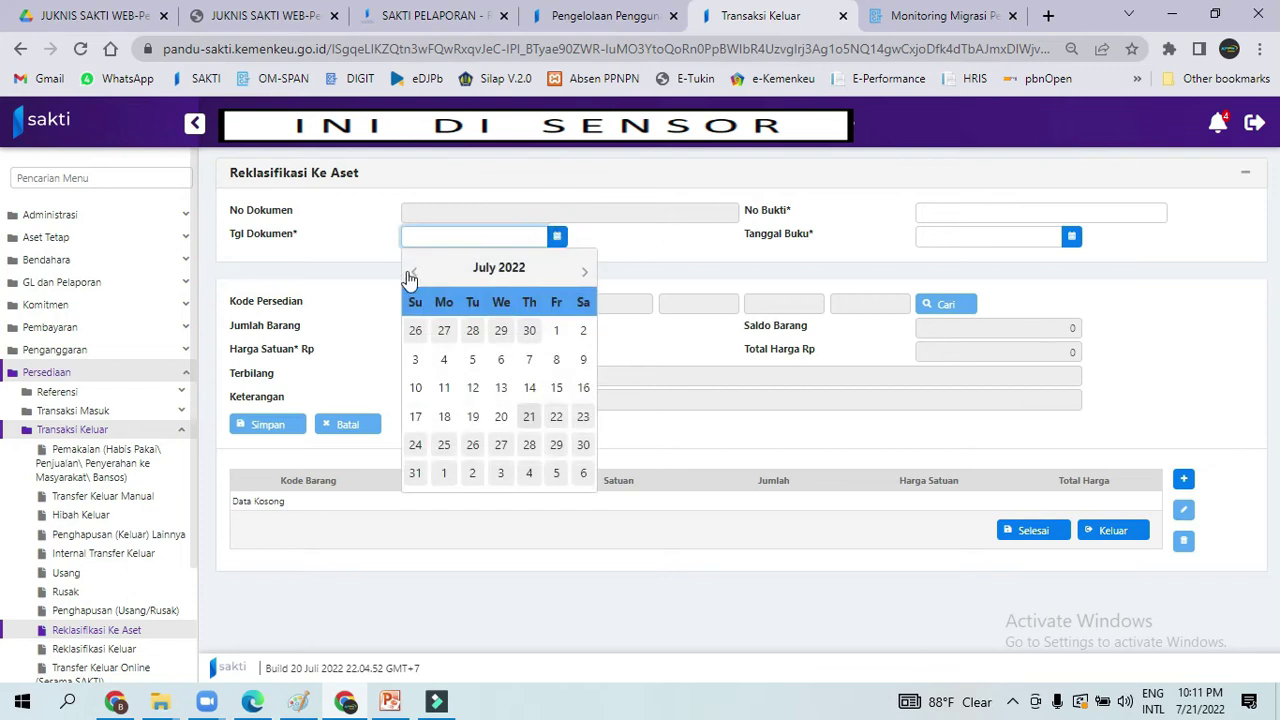
left_click(411, 272)
left_click(411, 272)
left_click(411, 272)
left_click(411, 272)
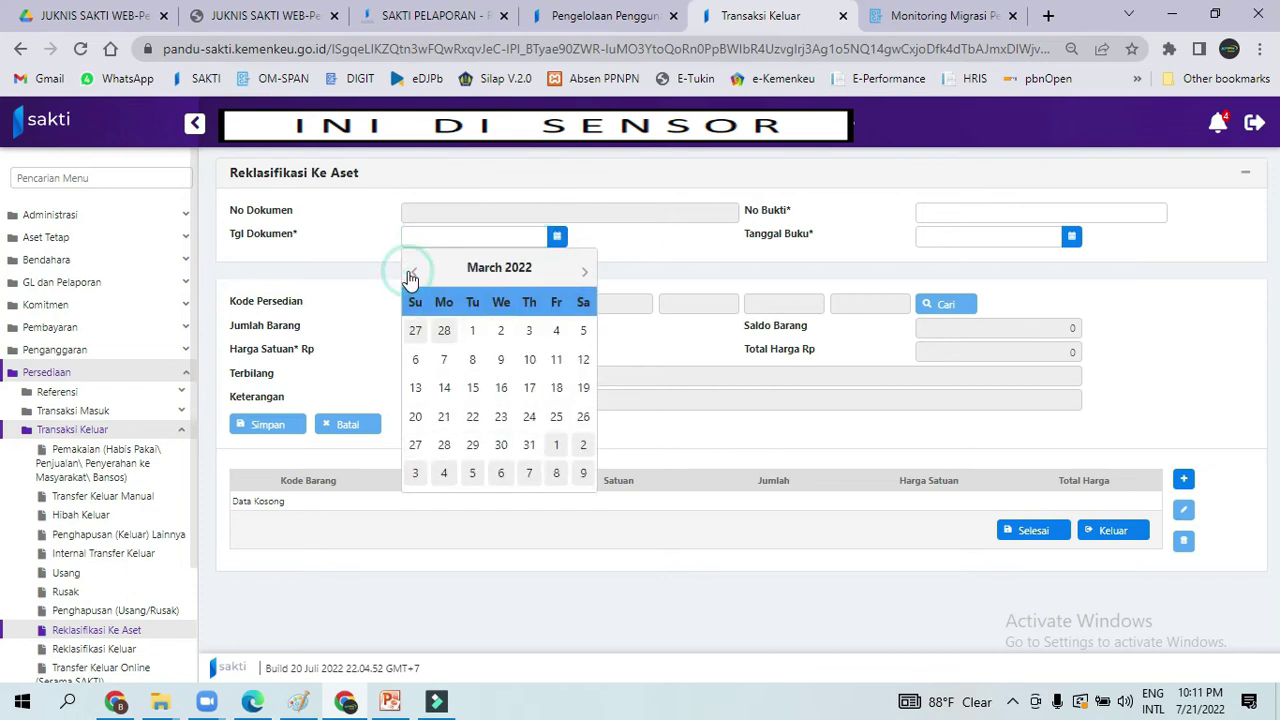
left_click(411, 272)
left_click(411, 272)
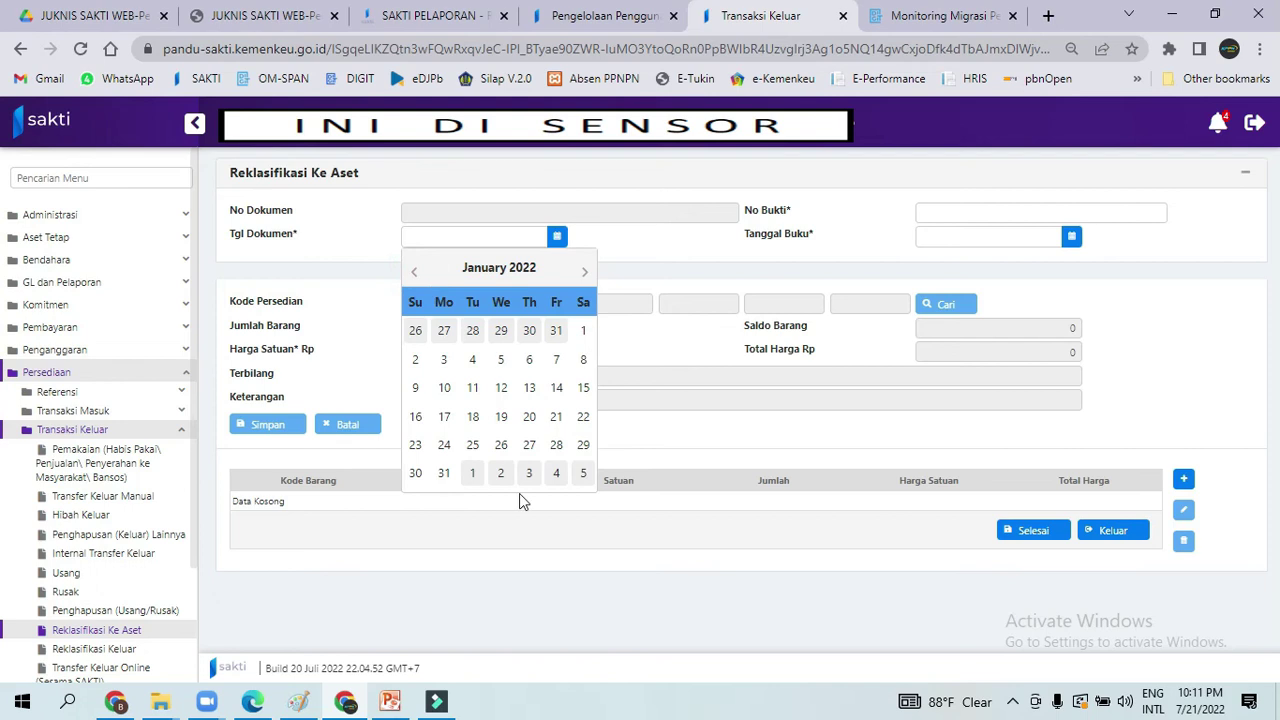
left_click(444, 474)
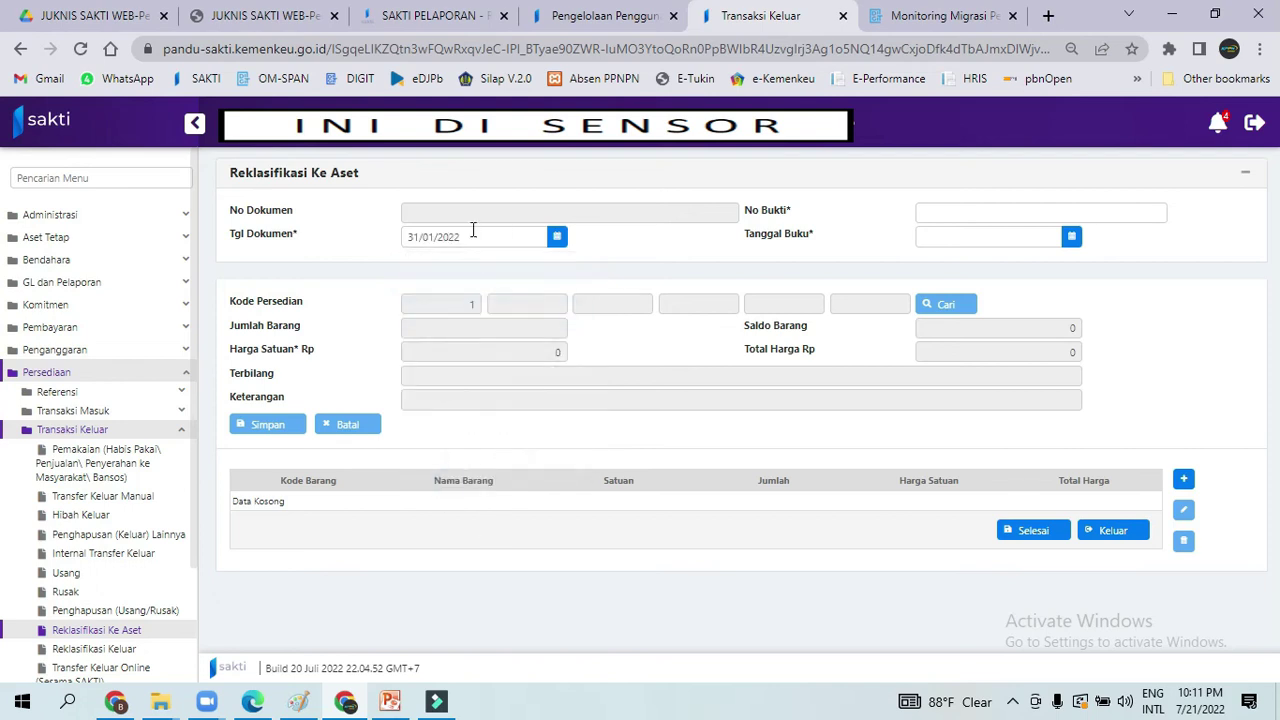
left_click(1024, 218)
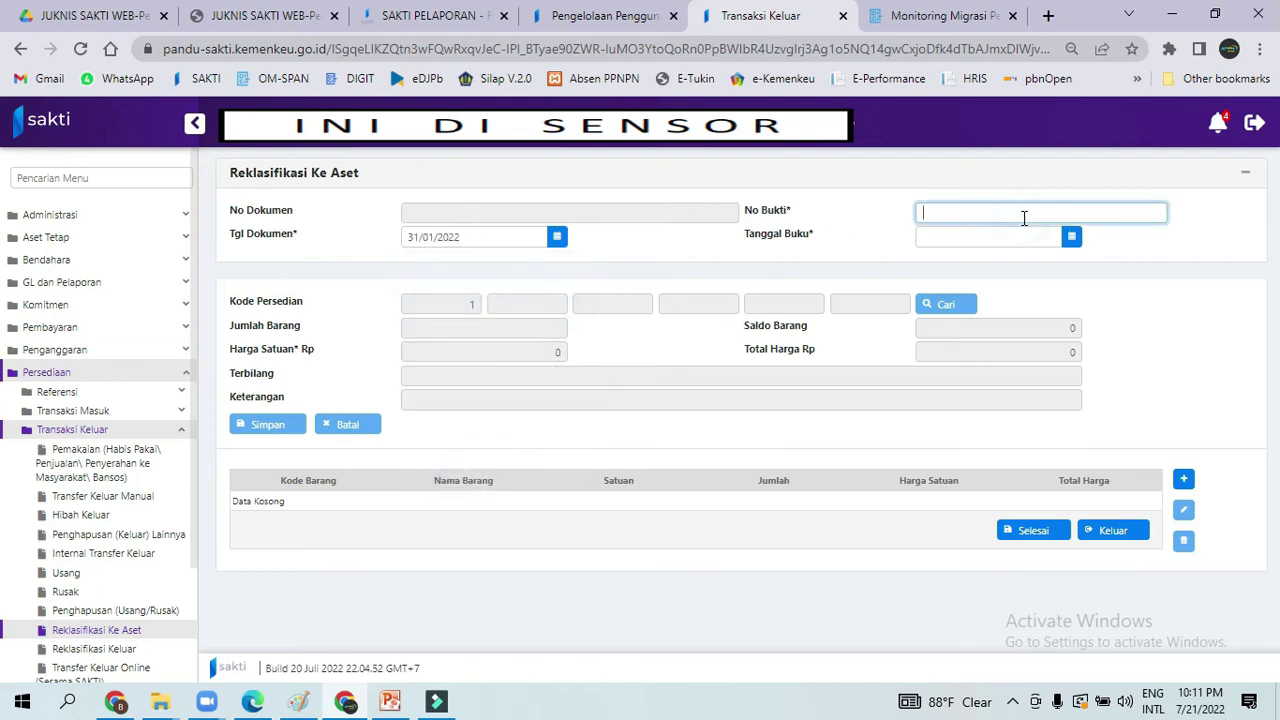
type("01")
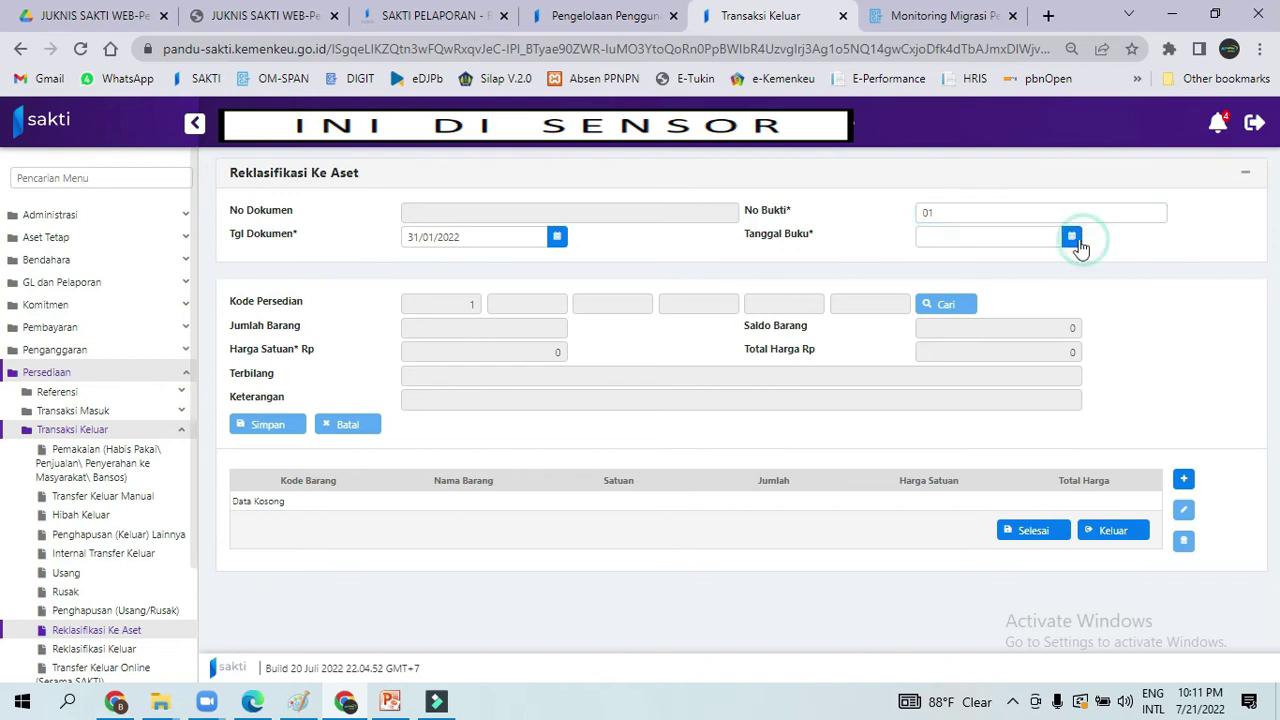
- Set the Reklasifikasi Ke Aset document's Tanggal Buku to 31/01/2022
left_click(1071, 236)
left_click(930, 273)
left_click(930, 273)
left_click(930, 273)
left_click(930, 273)
left_click(930, 273)
left_click(930, 273)
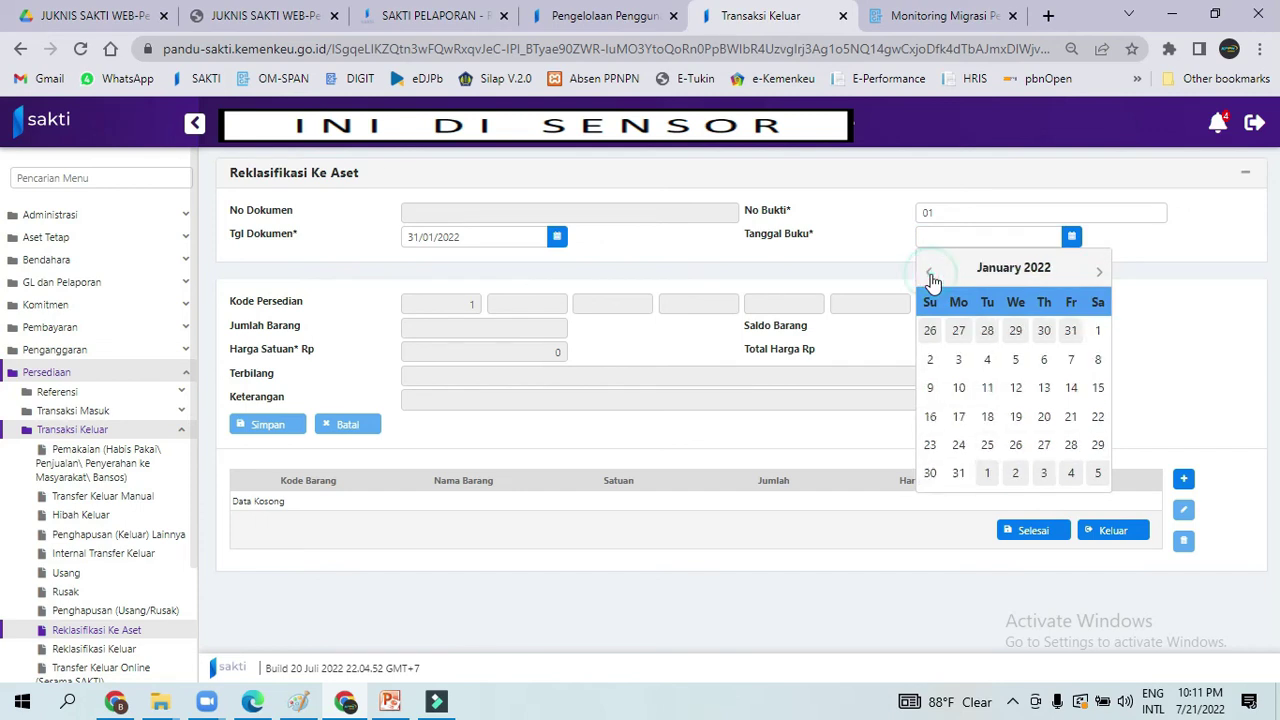
left_click(960, 473)
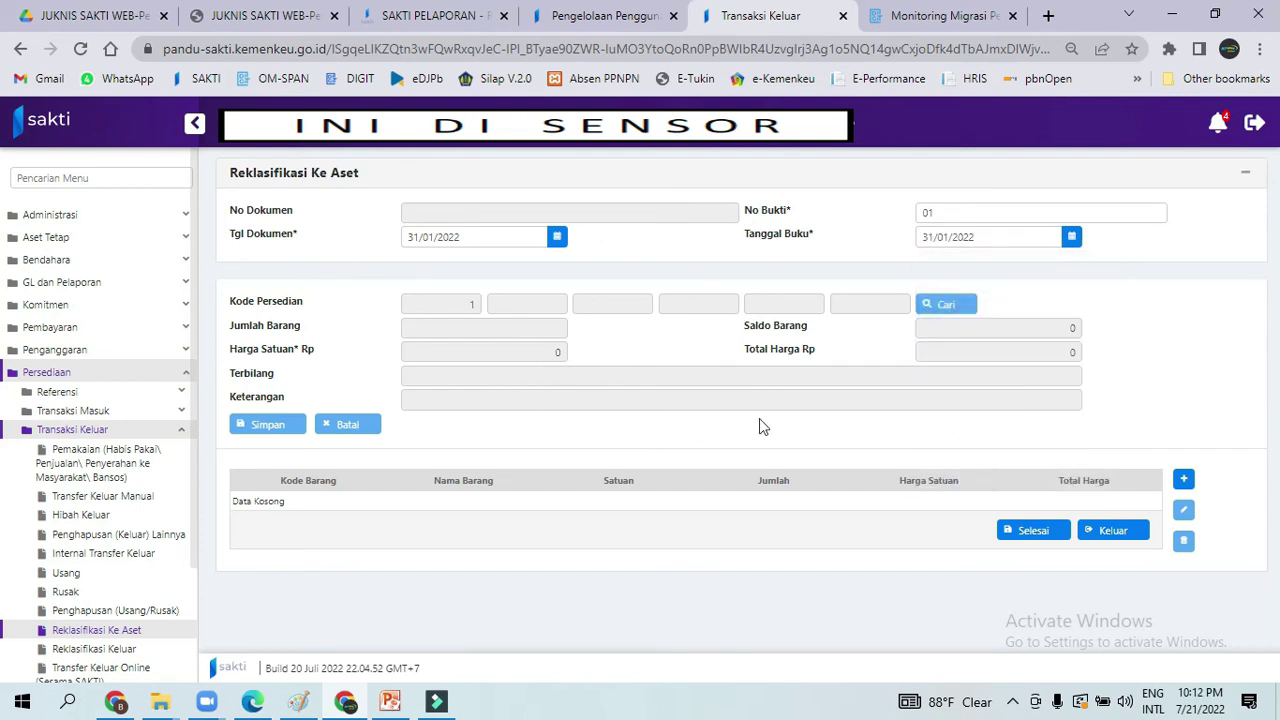
- Add an item line to the Reklasifikasi Ke Aset document and choose SEPEDA MOTOR from the Barang Persediaan list
left_click(1184, 480)
left_click(928, 308)
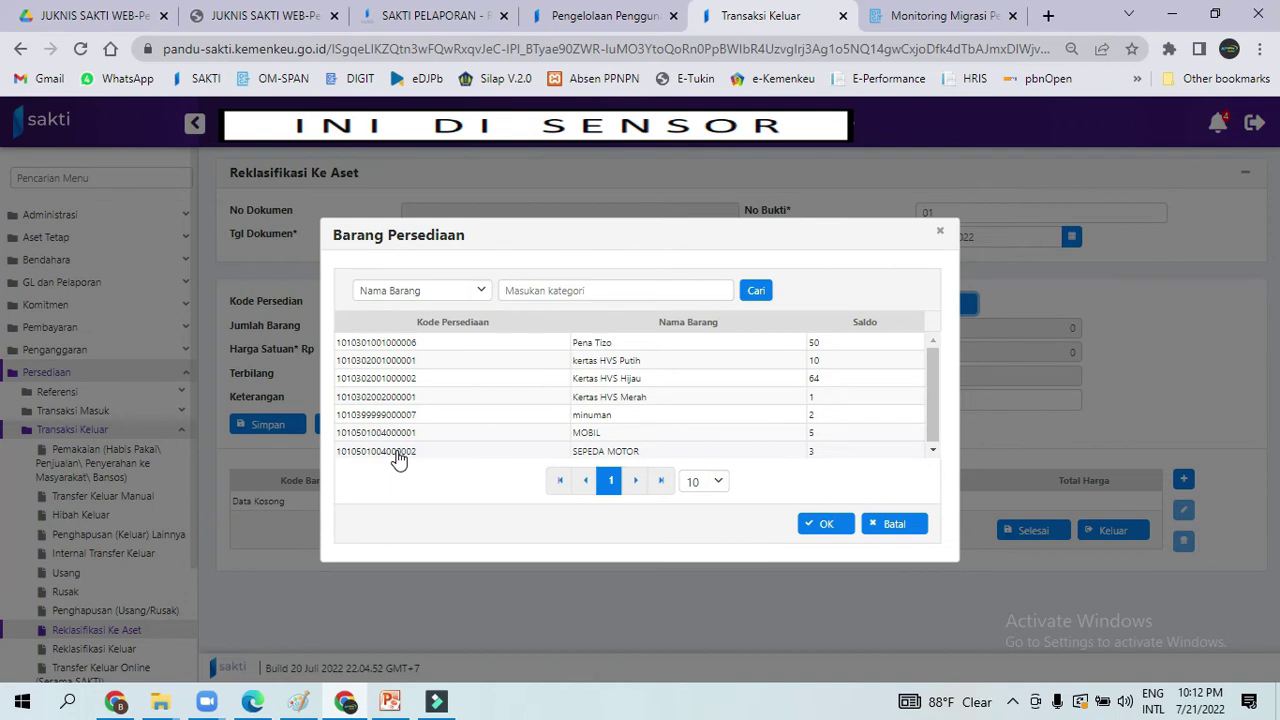
left_click(630, 455)
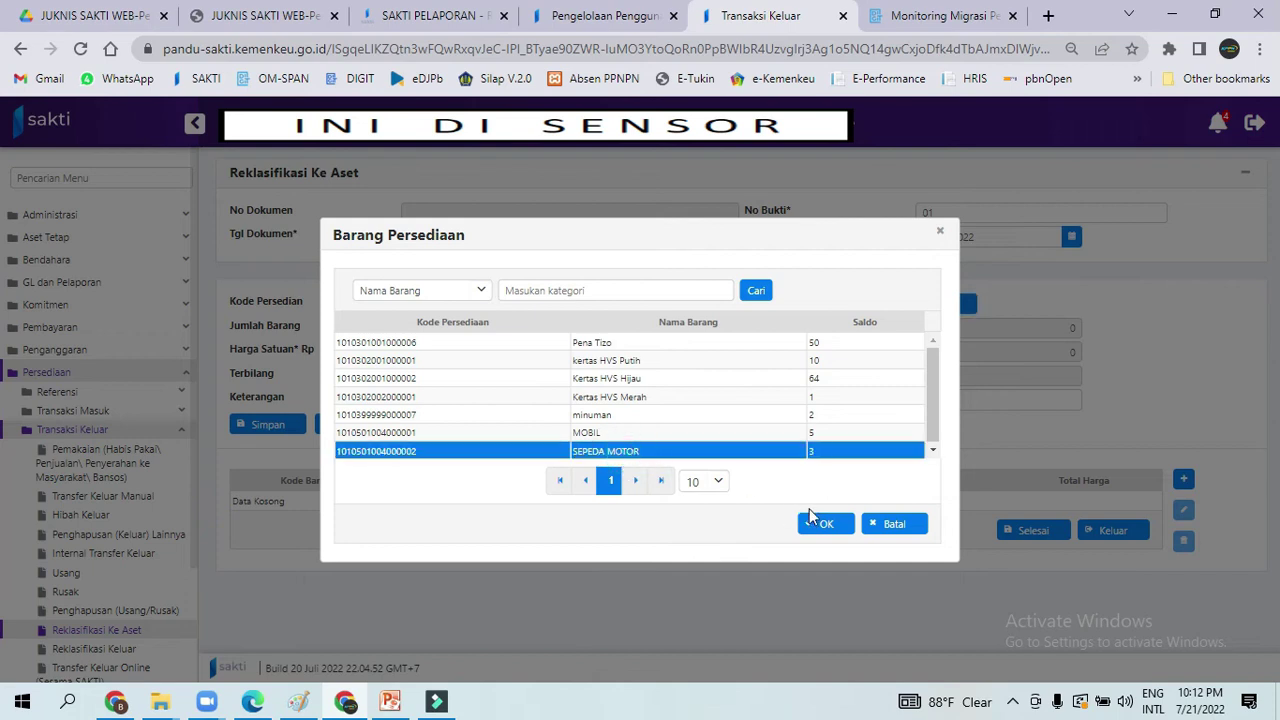
left_click(828, 528)
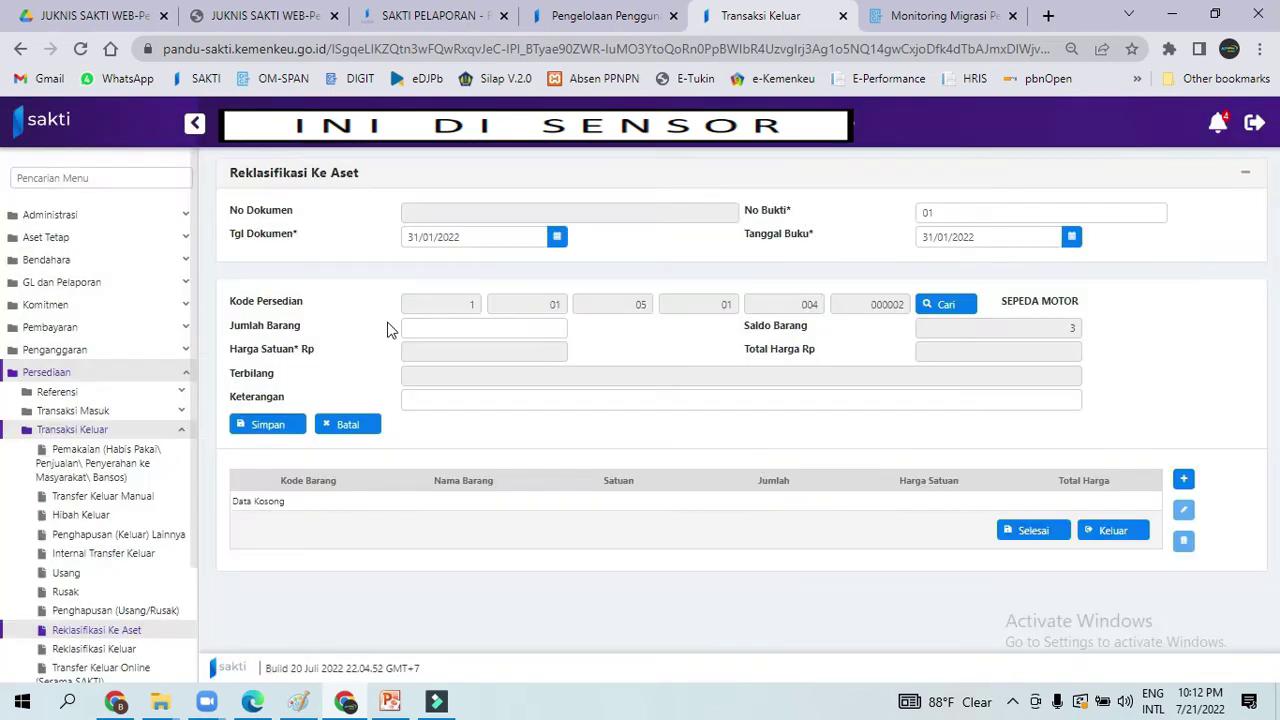
- Set the SEPEDA MOTOR quantity to 3, enter "Reklas motor" as the Keterangan and save the item line
left_click(538, 330)
type("3")
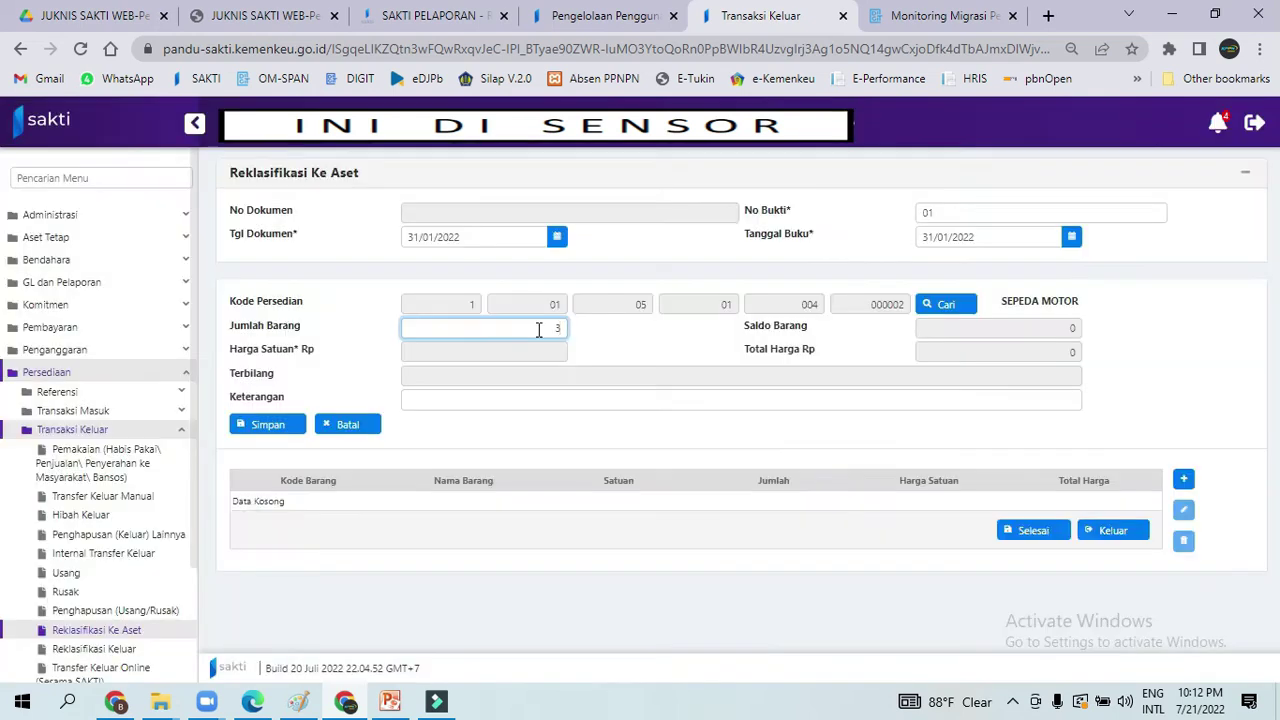
left_click(528, 405)
type("Reklas motor")
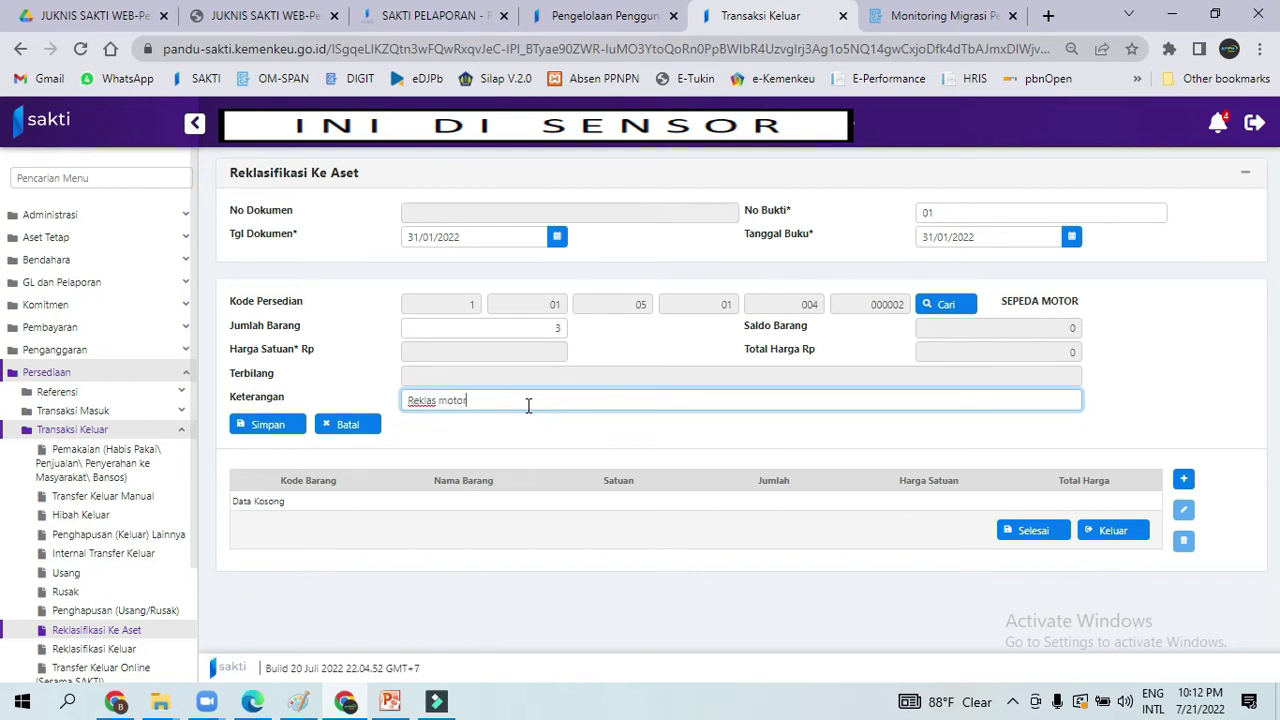
left_click(265, 426)
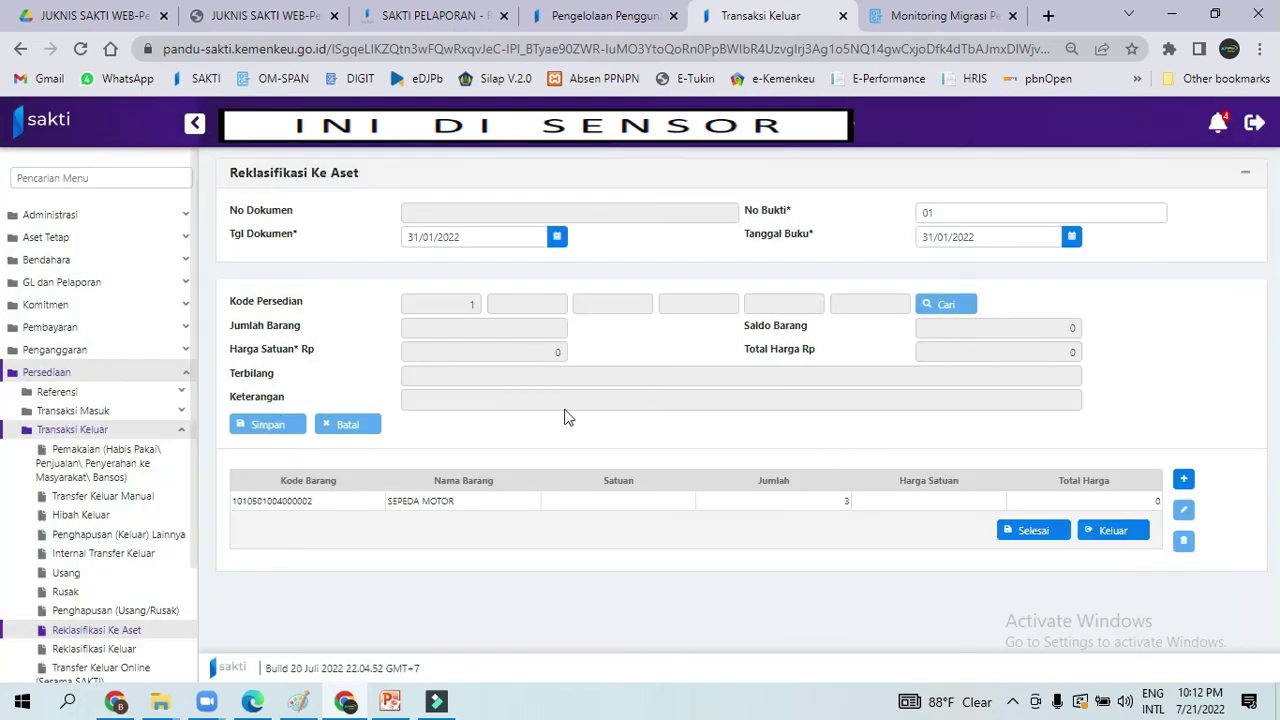
- Finish and save the Reklasifikasi Ke Aset document, exit the entry form, and select its record in the list
left_click(1033, 538)
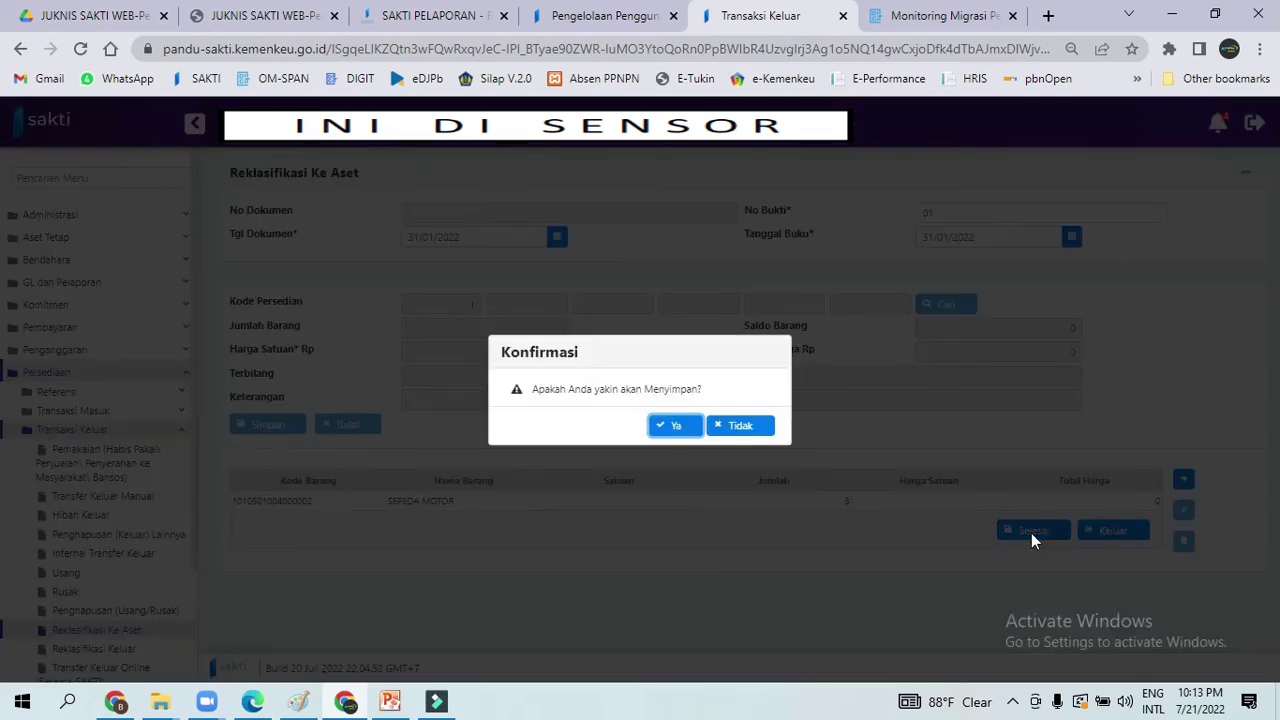
left_click(680, 424)
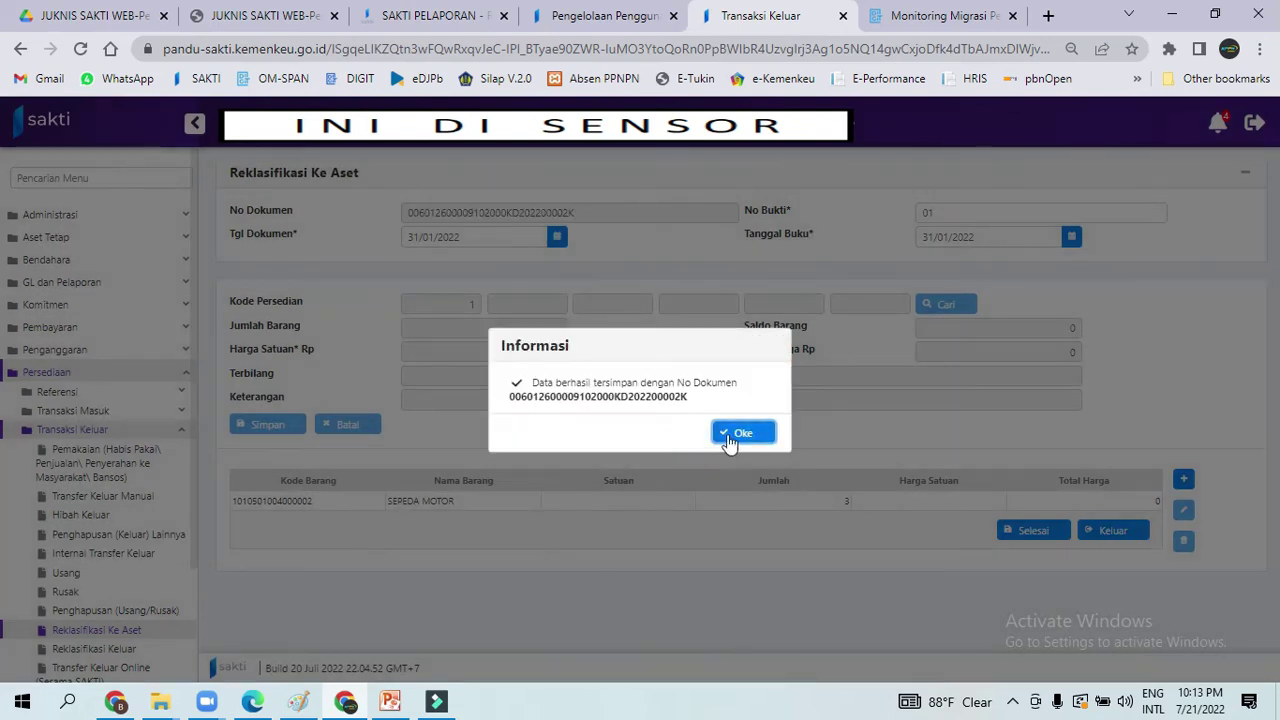
left_click(742, 435)
left_click(676, 430)
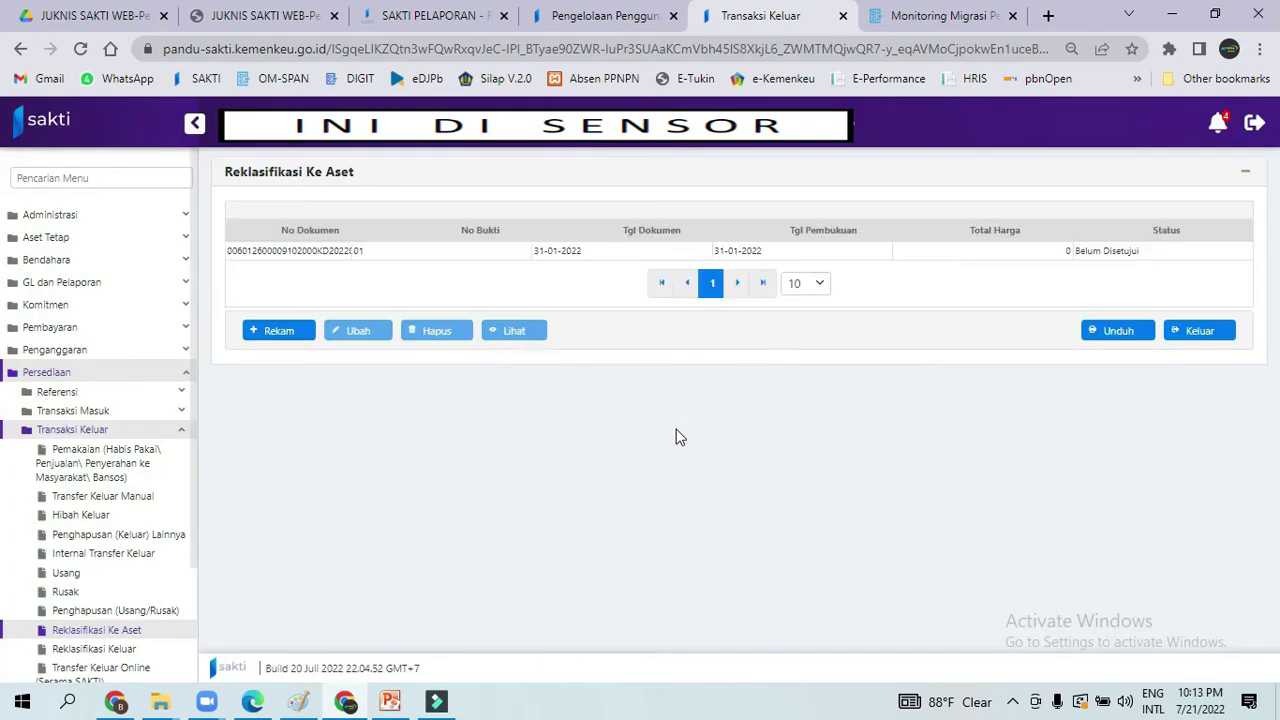
left_click(502, 254)
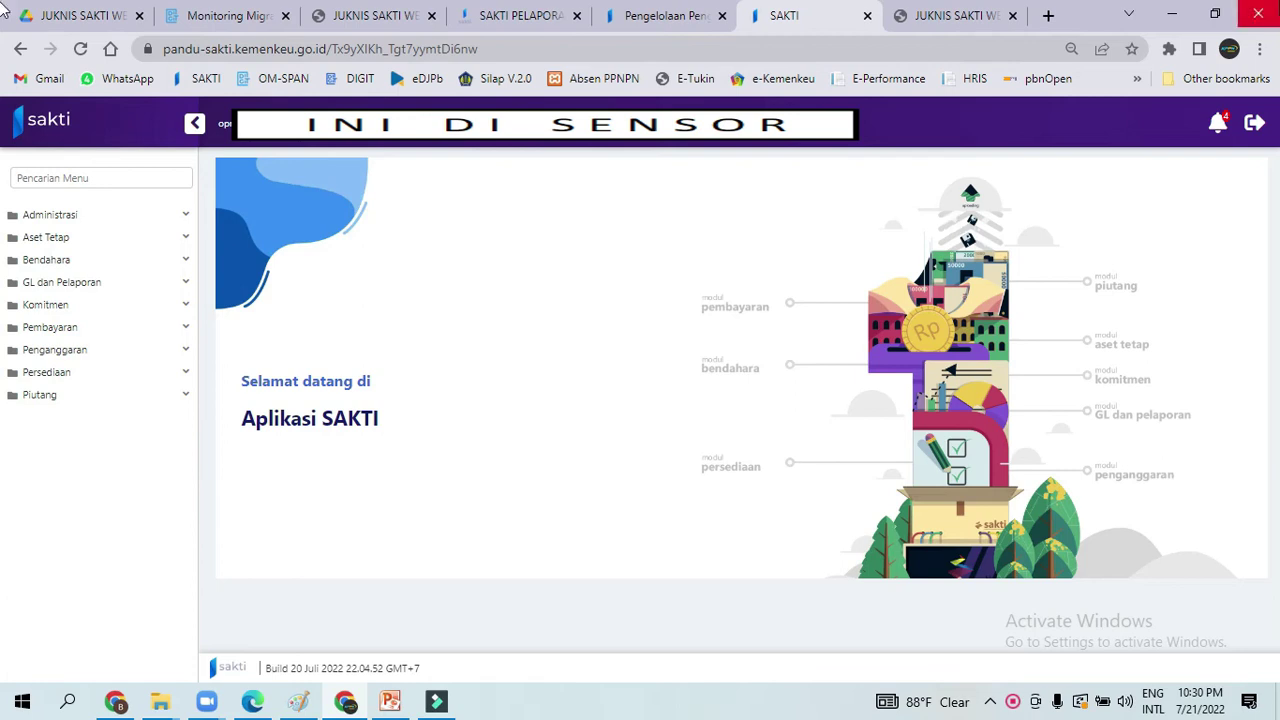
- Read the Usang/Rusak description in the JUKNIS SAKTI PDF and start a new Usang record under Persediaan's Transaksi Keluar in SAKTI
left_click(944, 14)
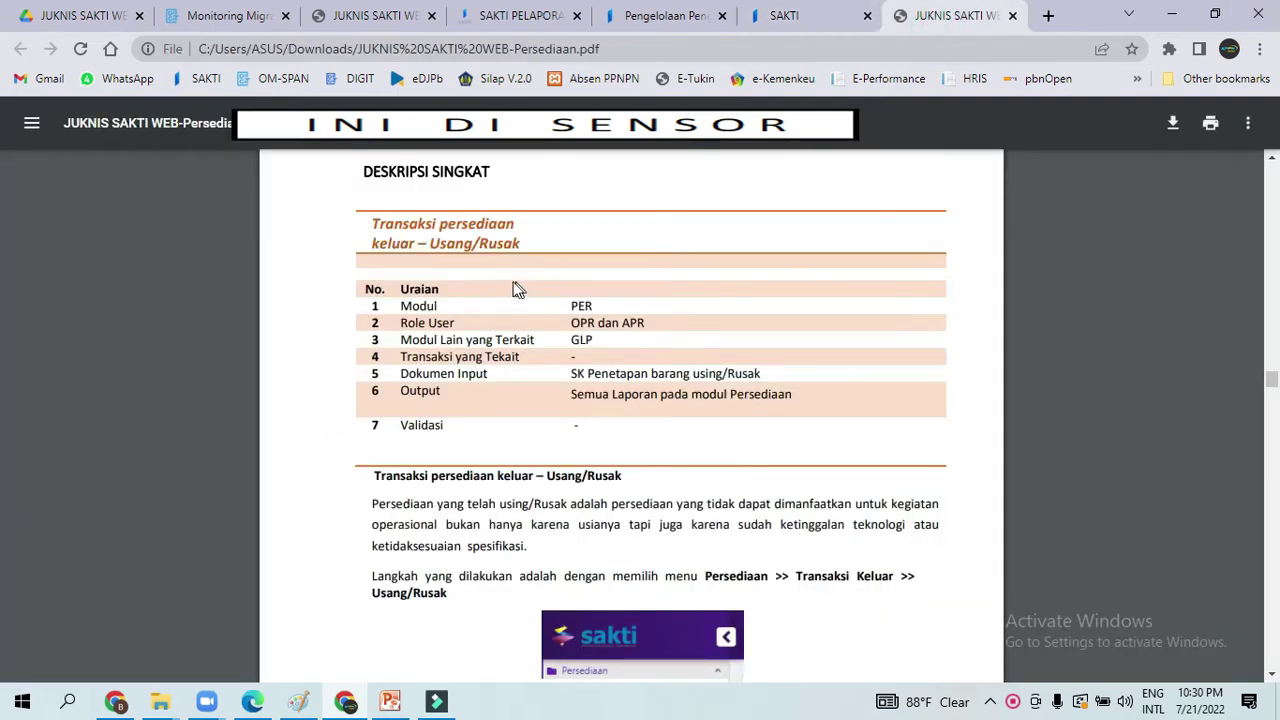
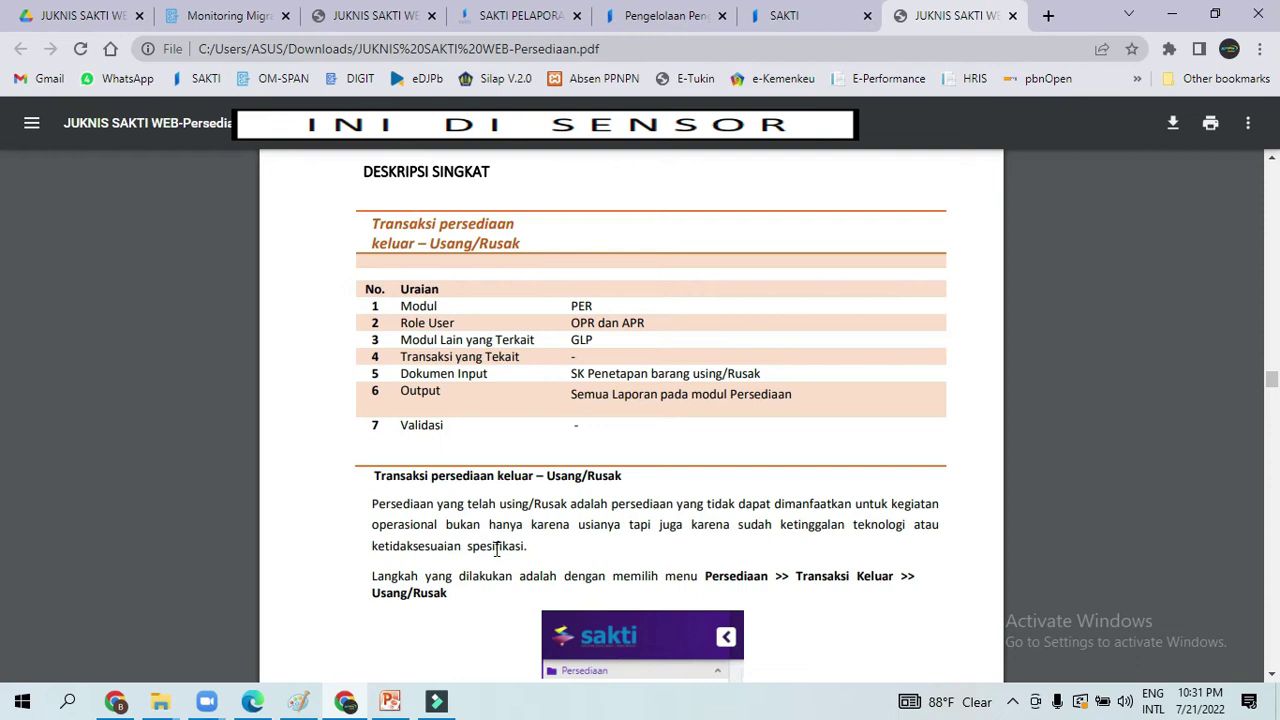
left_click(792, 20)
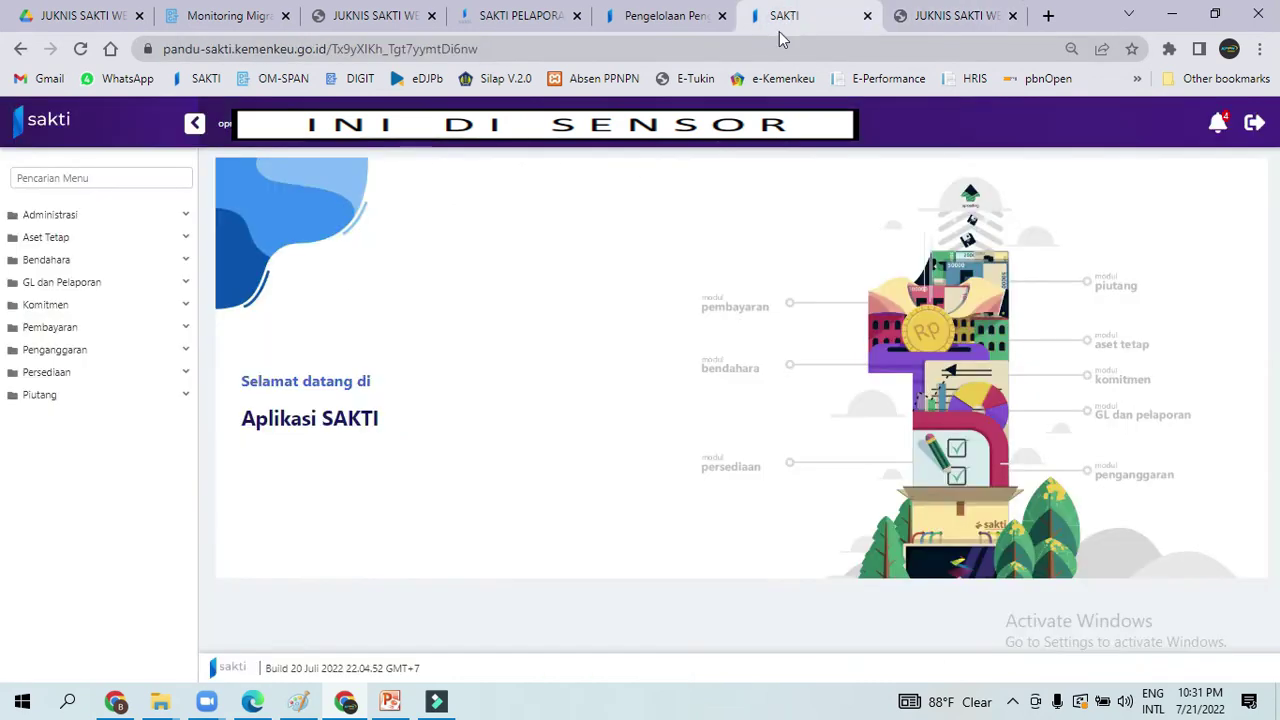
left_click(62, 374)
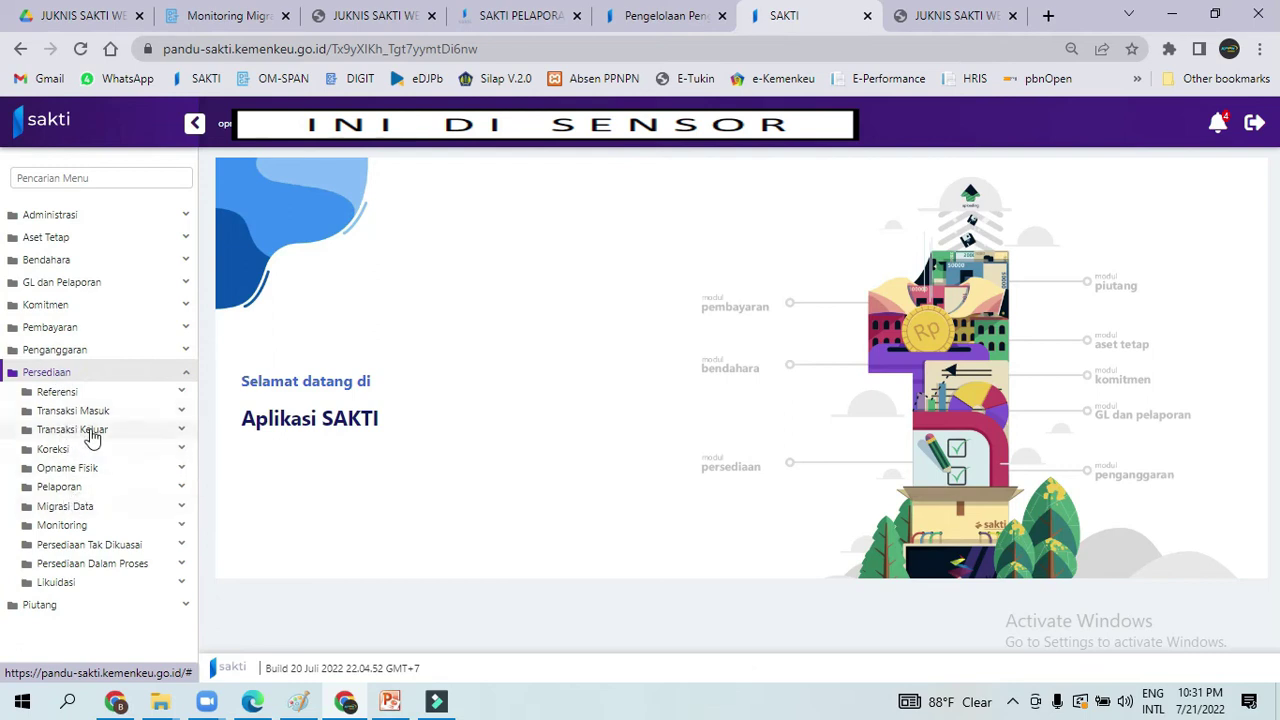
left_click(88, 431)
left_click(66, 576)
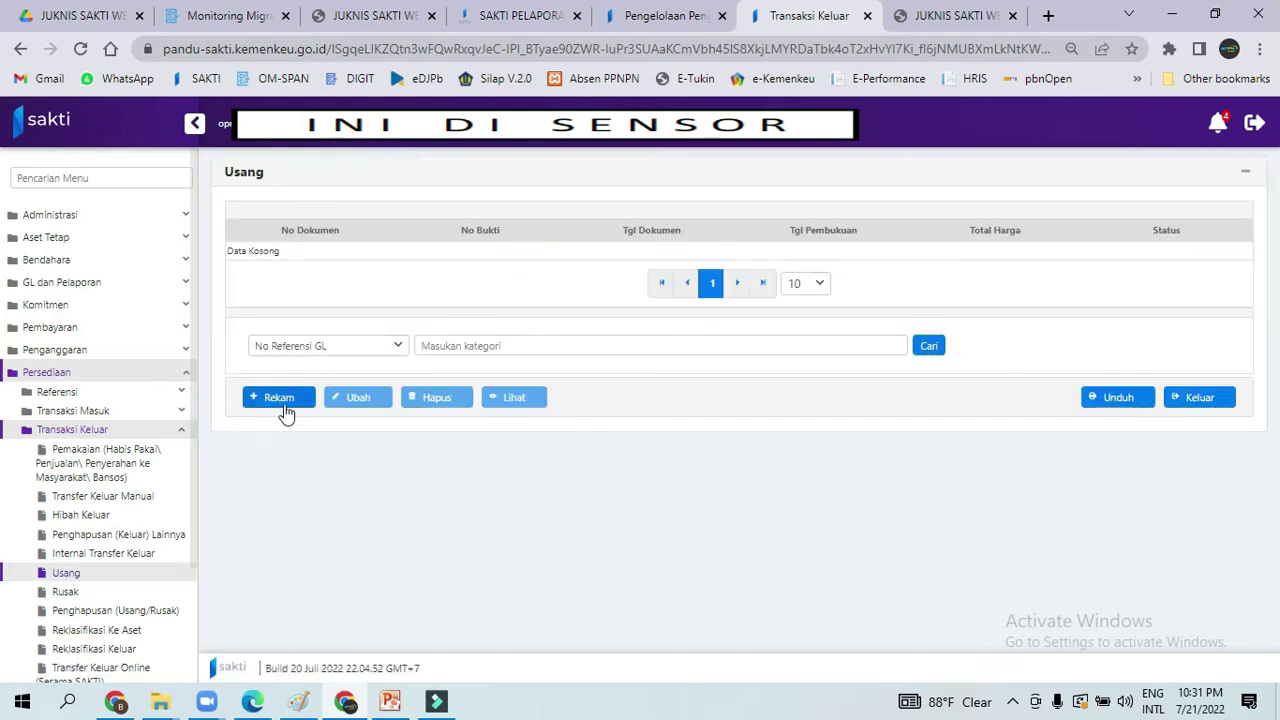
left_click(282, 400)
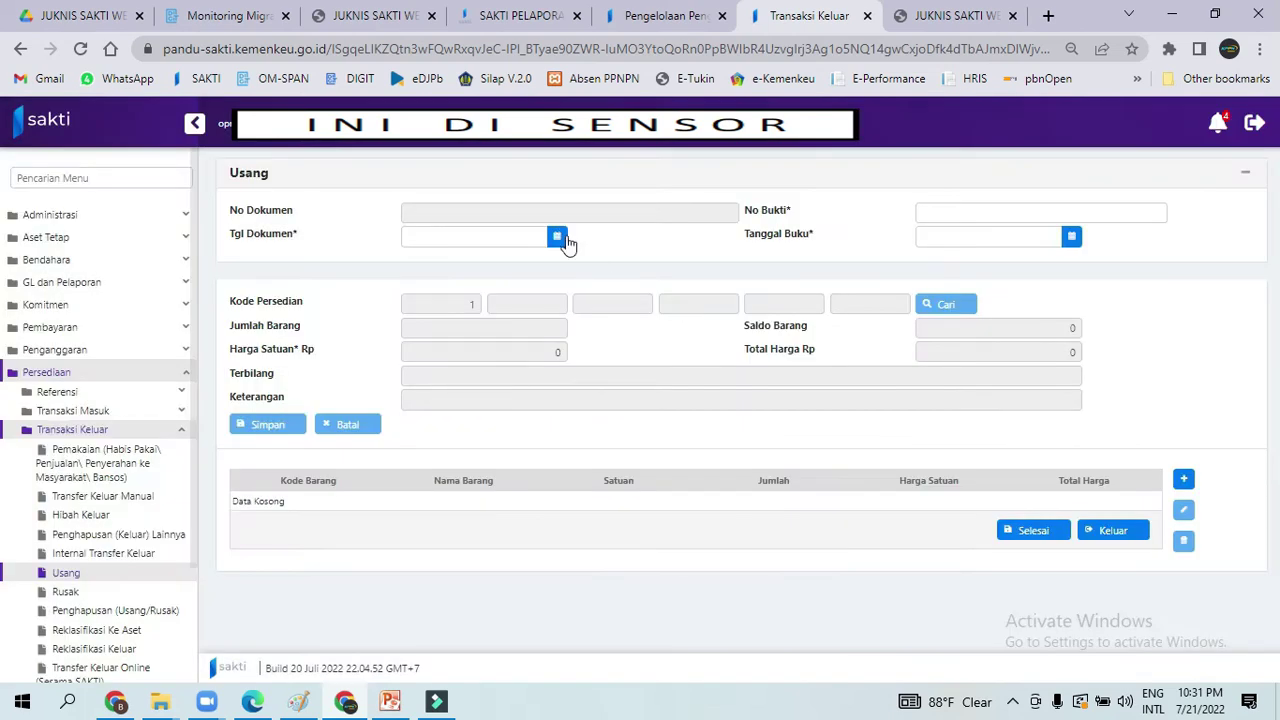
- Set the Usang document date to 31/01/2022 and enter 01 as the No Bukti
left_click(560, 238)
left_click(408, 271)
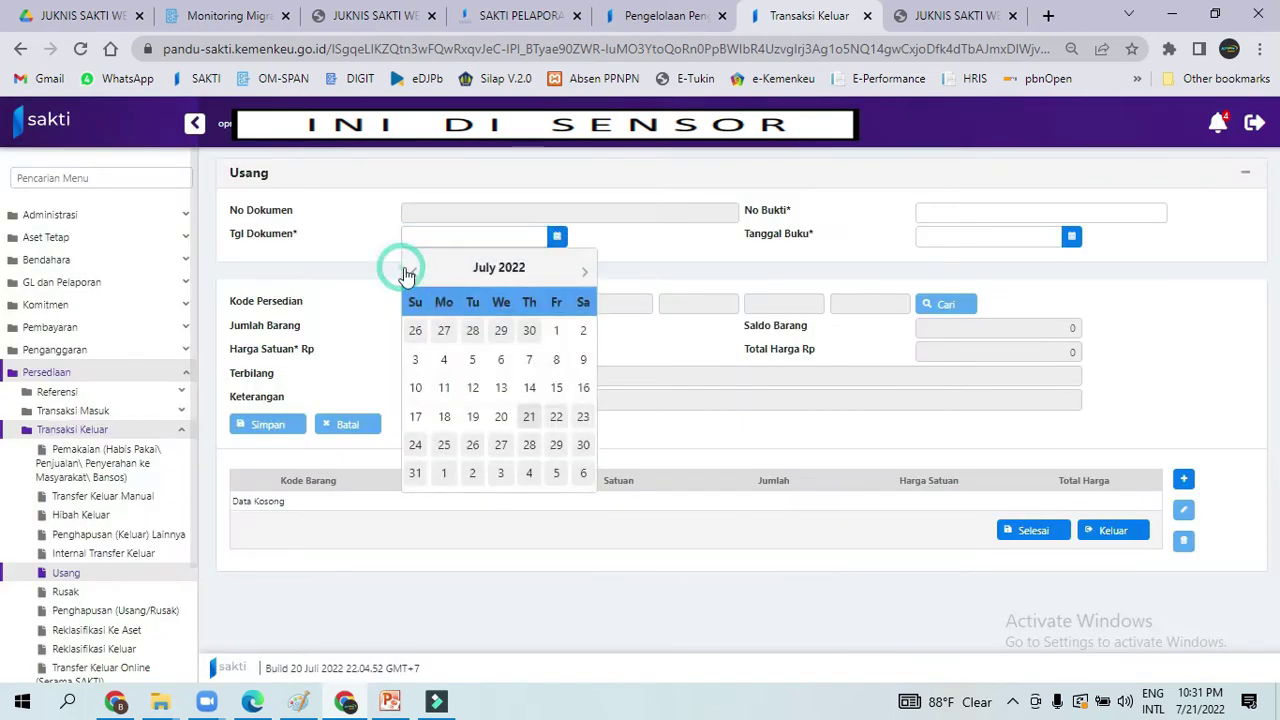
left_click(410, 271)
left_click(410, 271)
left_click(410, 271)
left_click(410, 271)
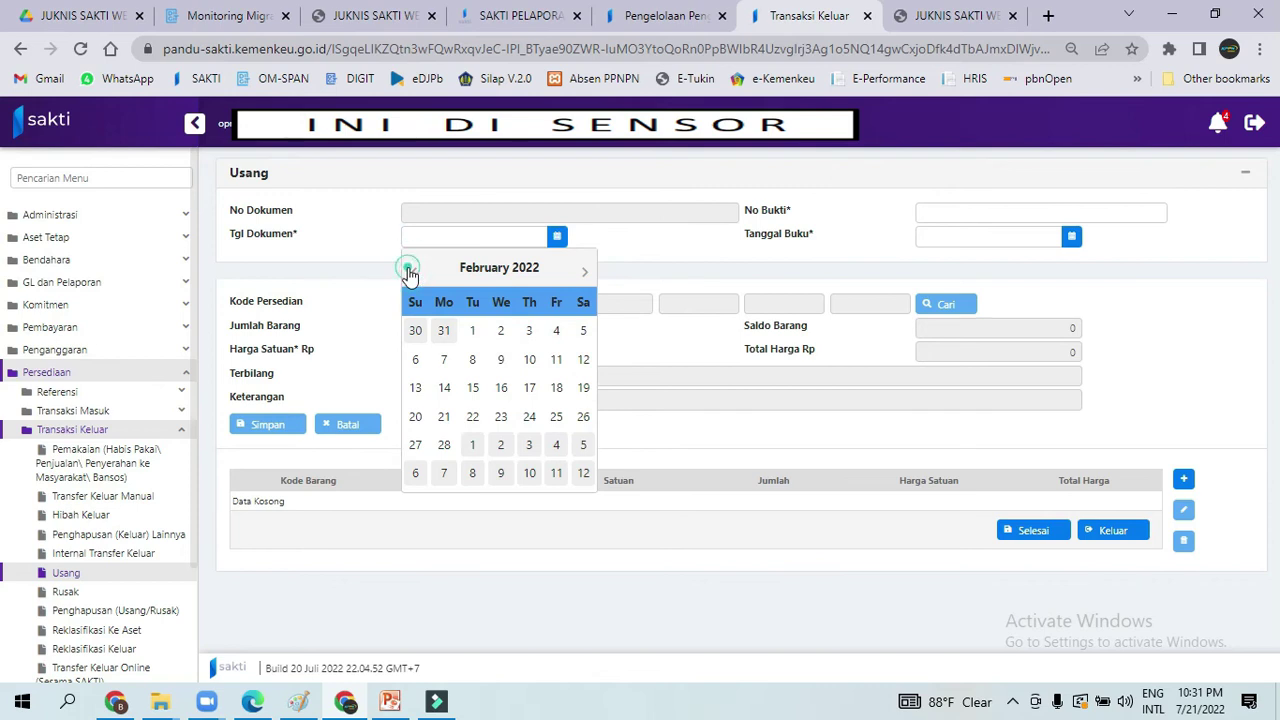
left_click(410, 271)
left_click(444, 472)
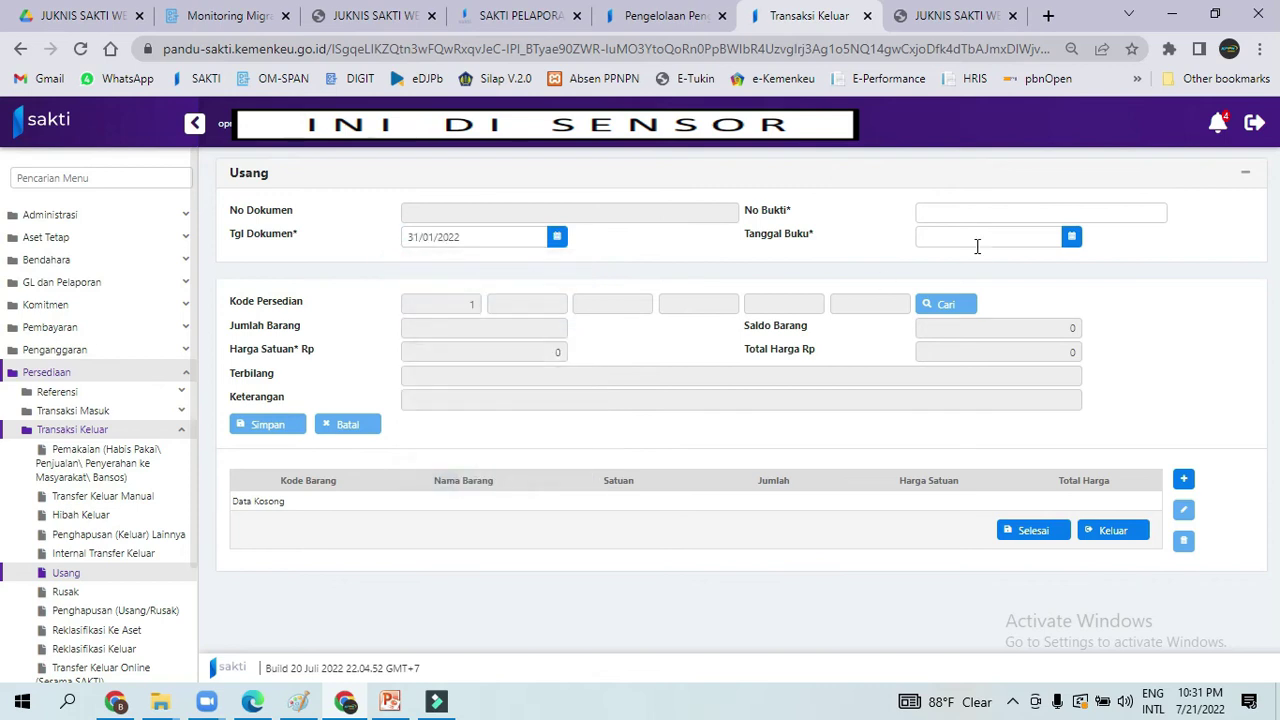
left_click(975, 214)
type("01")
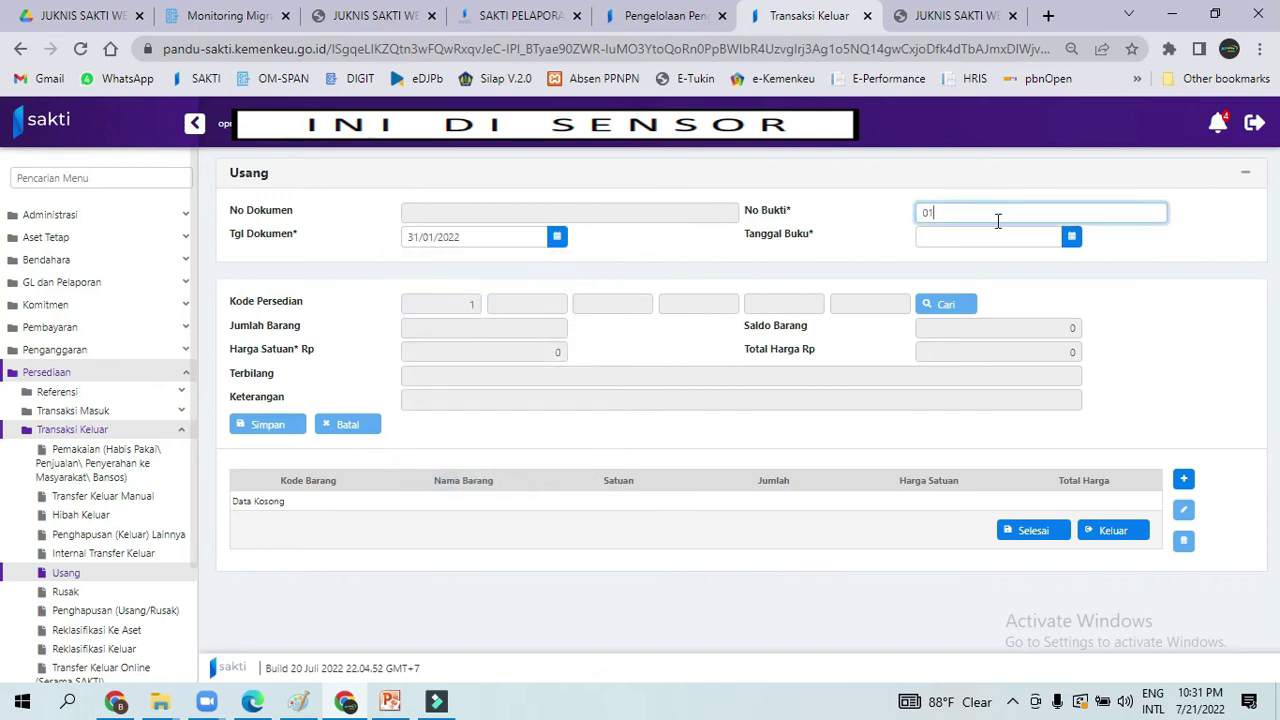
- Set the Usang document's Tanggal Buku to 31/01/2022
left_click(1066, 242)
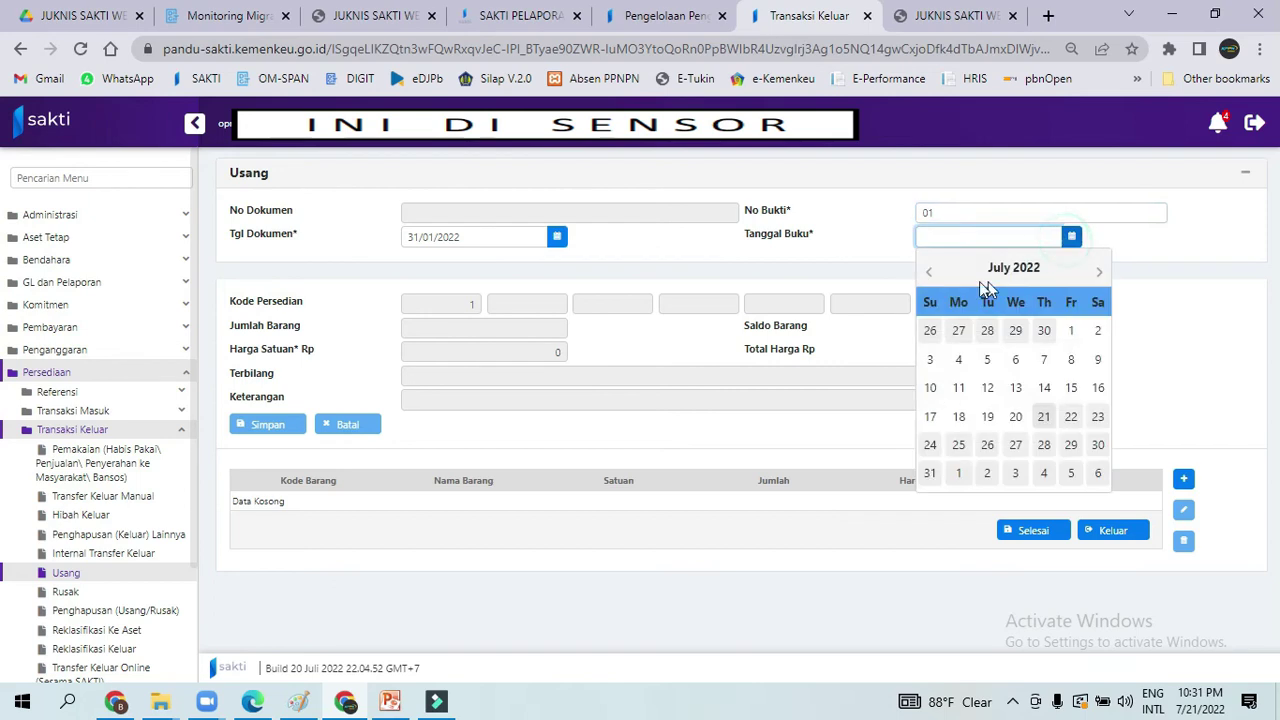
left_click(927, 273)
left_click(928, 273)
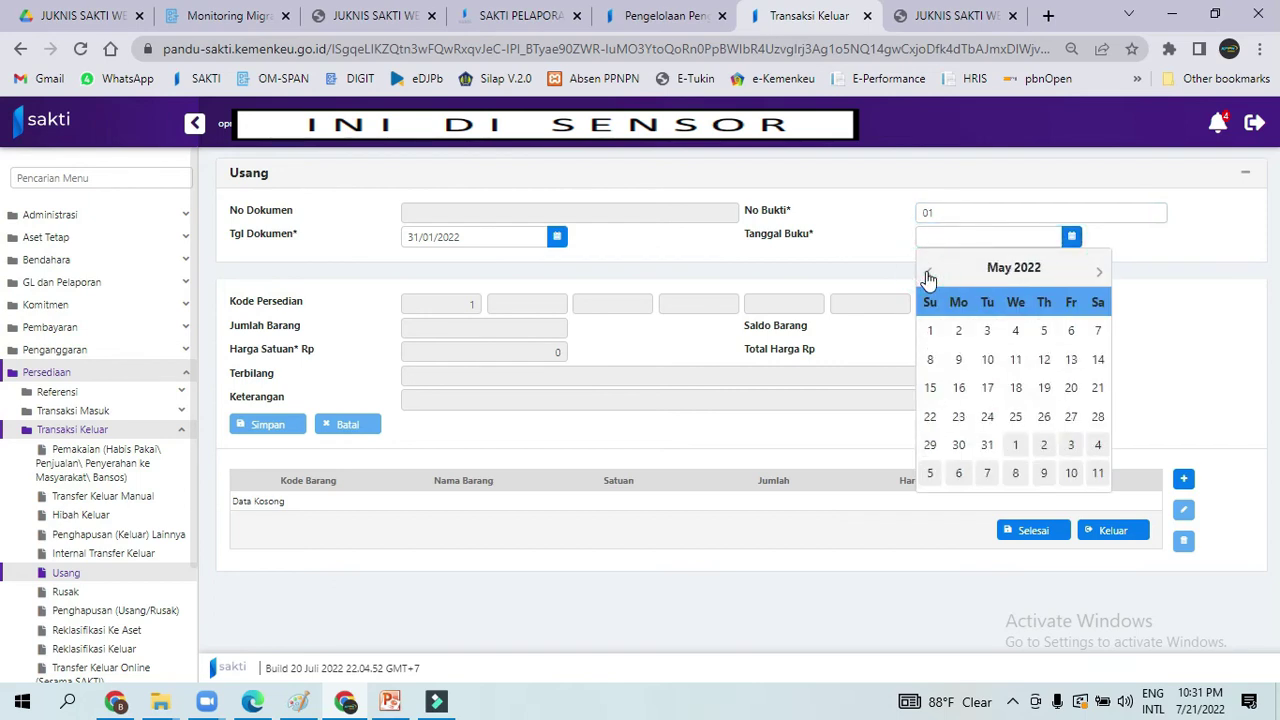
left_click(928, 273)
left_click(928, 273)
left_click(928, 273)
left_click(928, 273)
left_click(959, 472)
- Add an item line to the Usang document and choose minuman from the Barang Persediaan list
left_click(1183, 481)
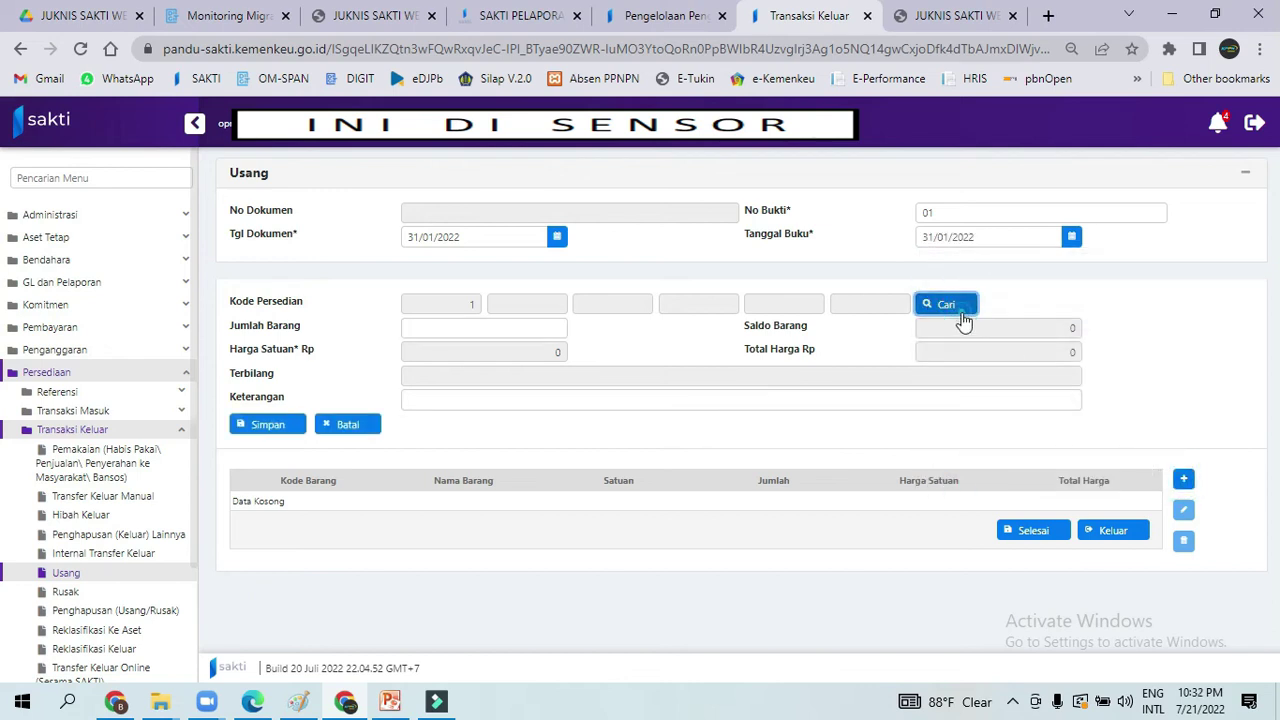
left_click(946, 305)
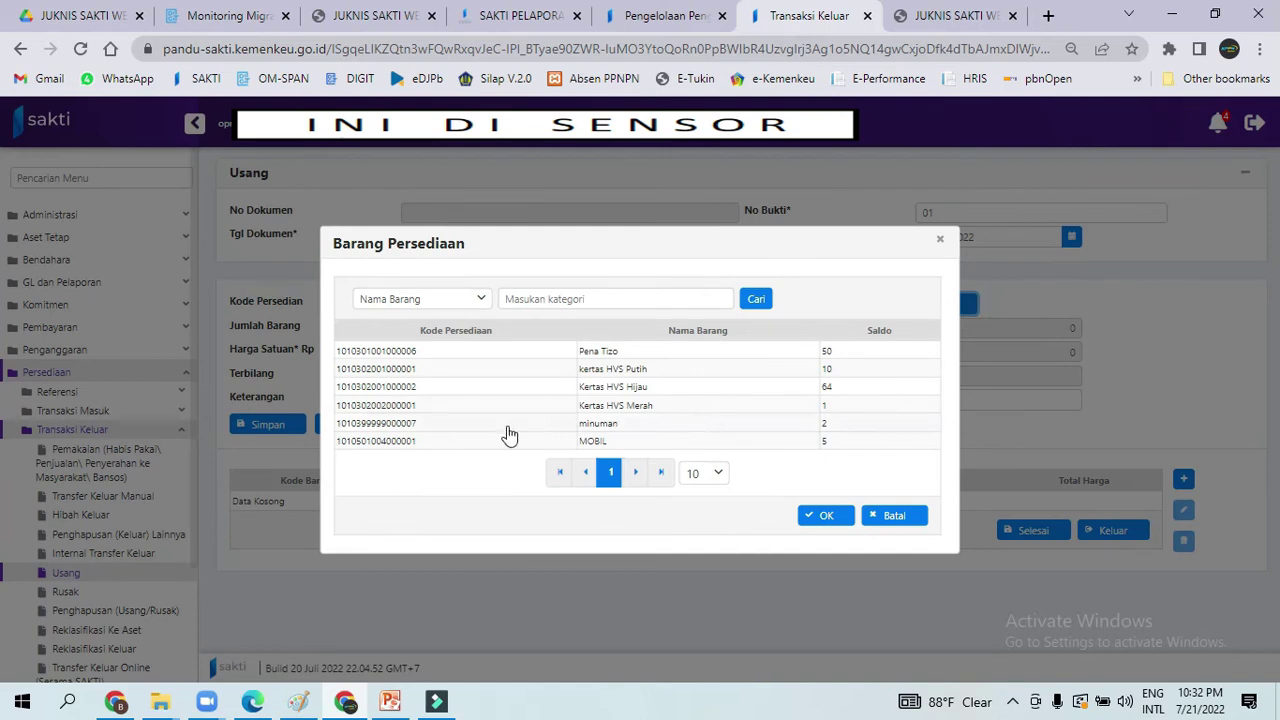
left_click(480, 426)
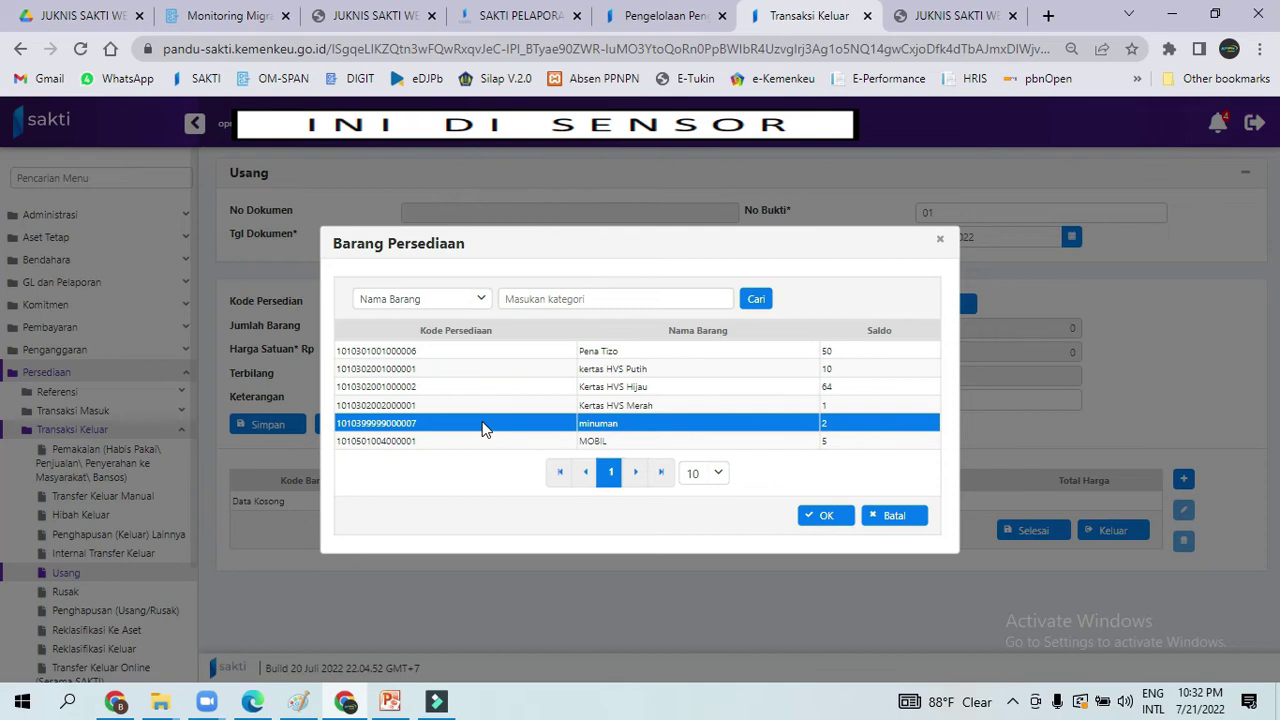
left_click(809, 516)
- Set the minuman quantity to 2 dus, enter "usang" as the Keterangan and save the item line
left_click(535, 328)
type("2")
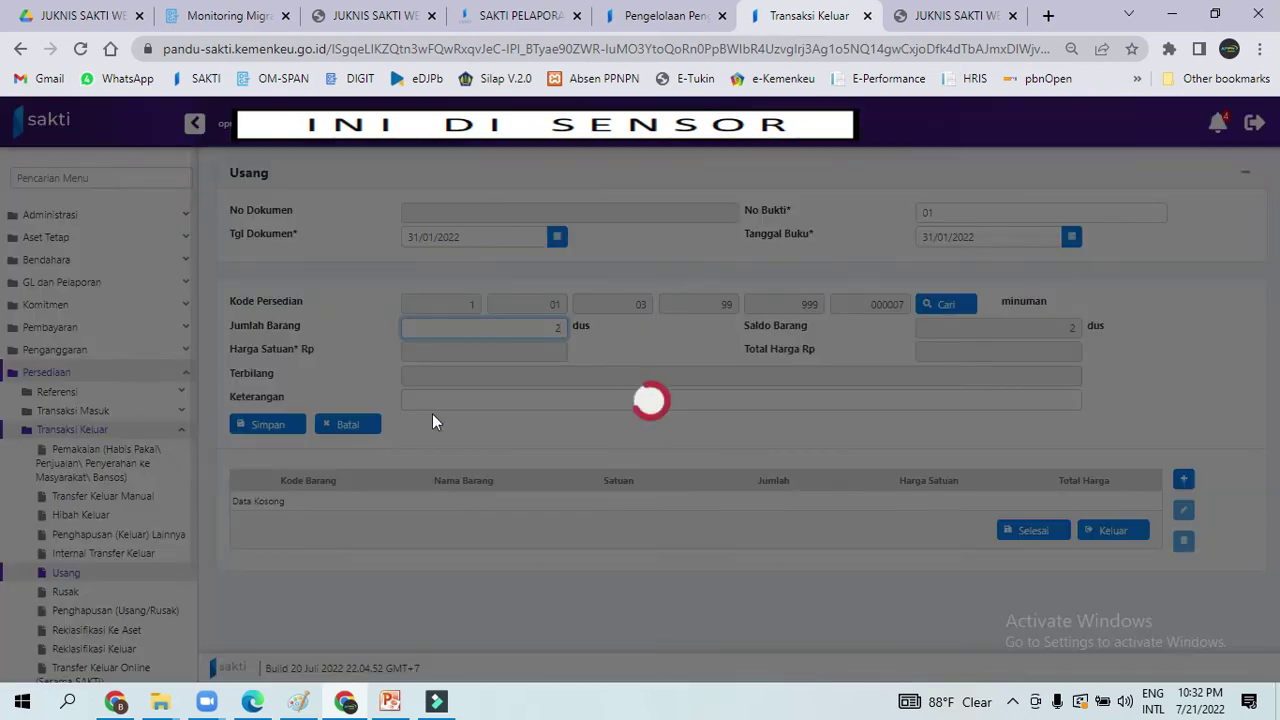
left_click(428, 397)
type("u")
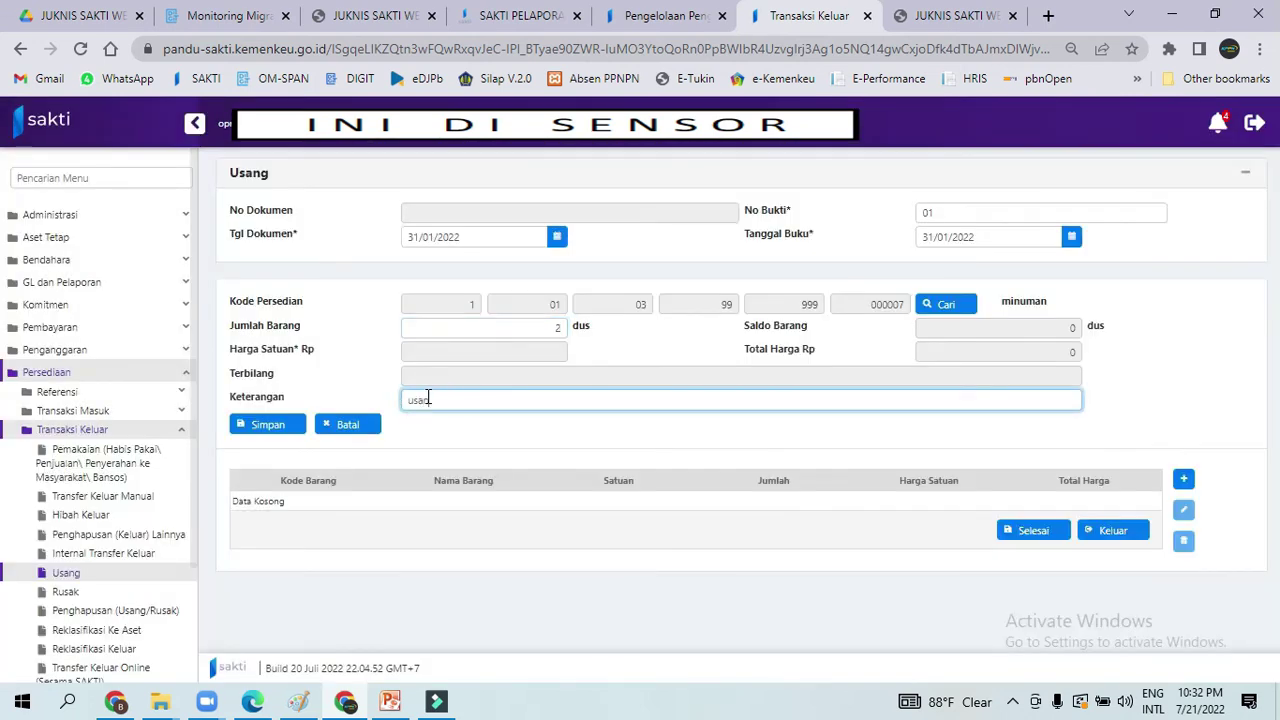
type("sang")
left_click(252, 425)
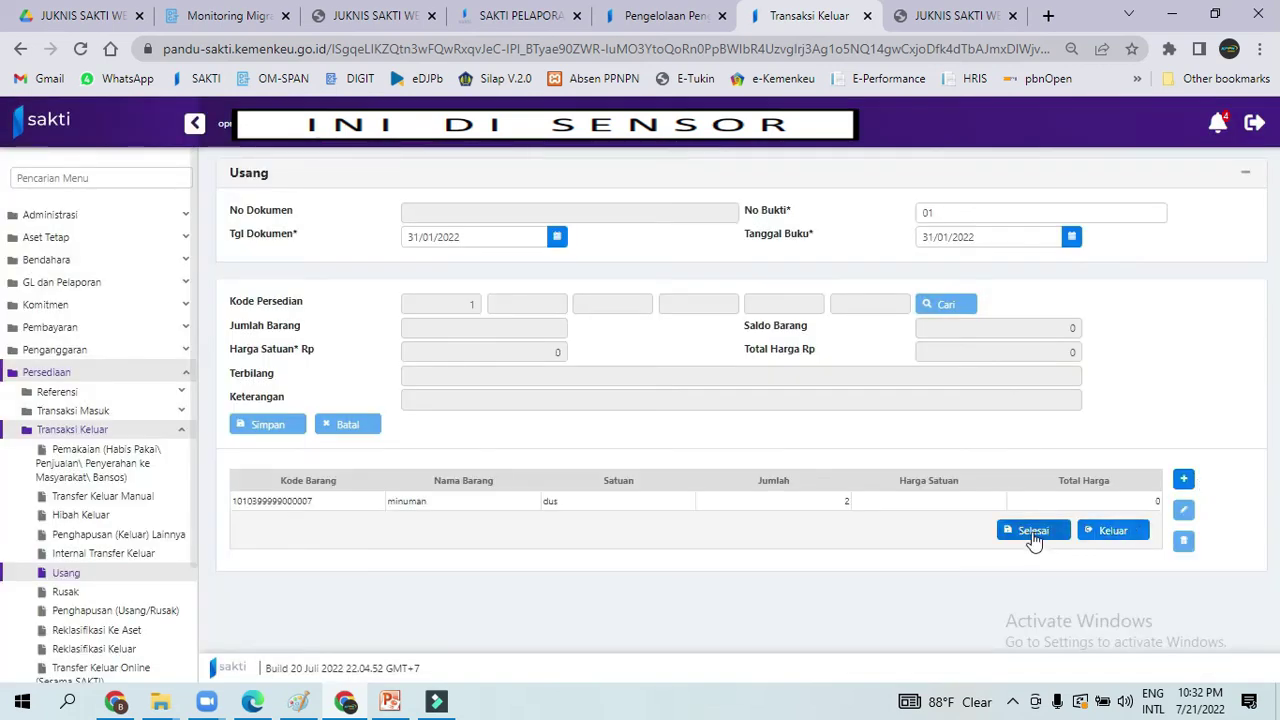
- Finish and save the Usang document and exit the entry form to the record list
left_click(1033, 531)
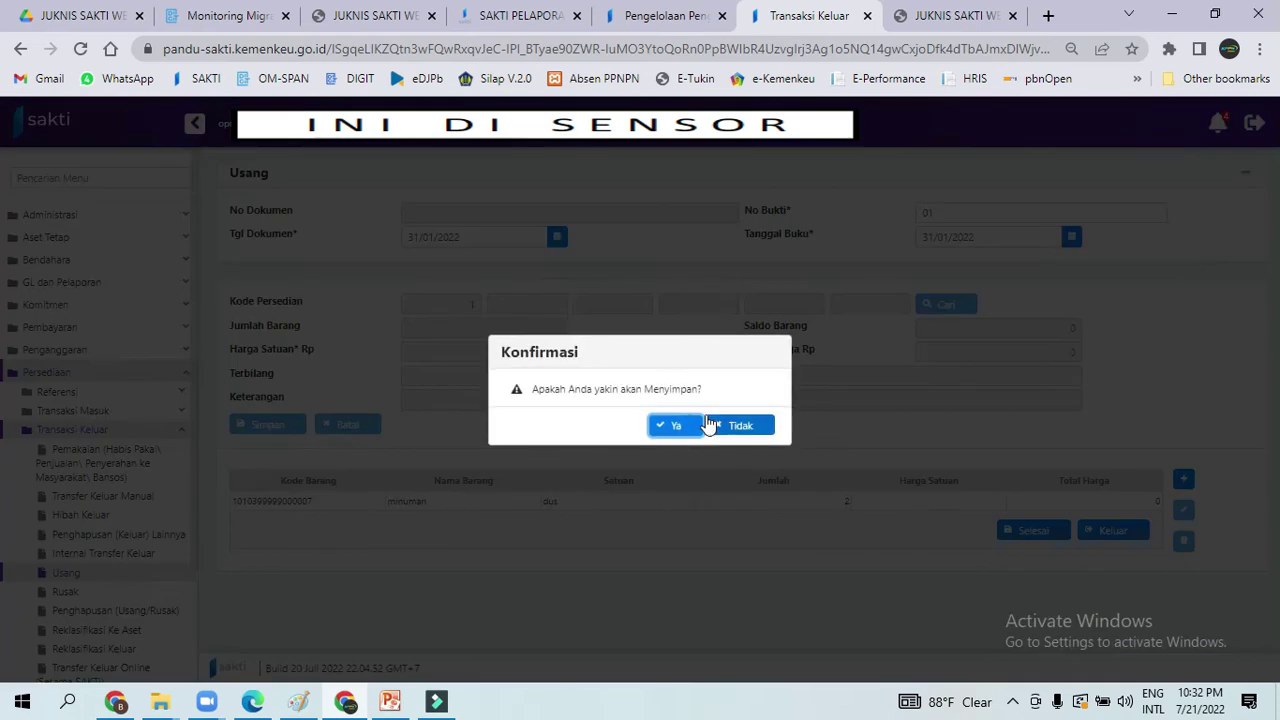
left_click(682, 425)
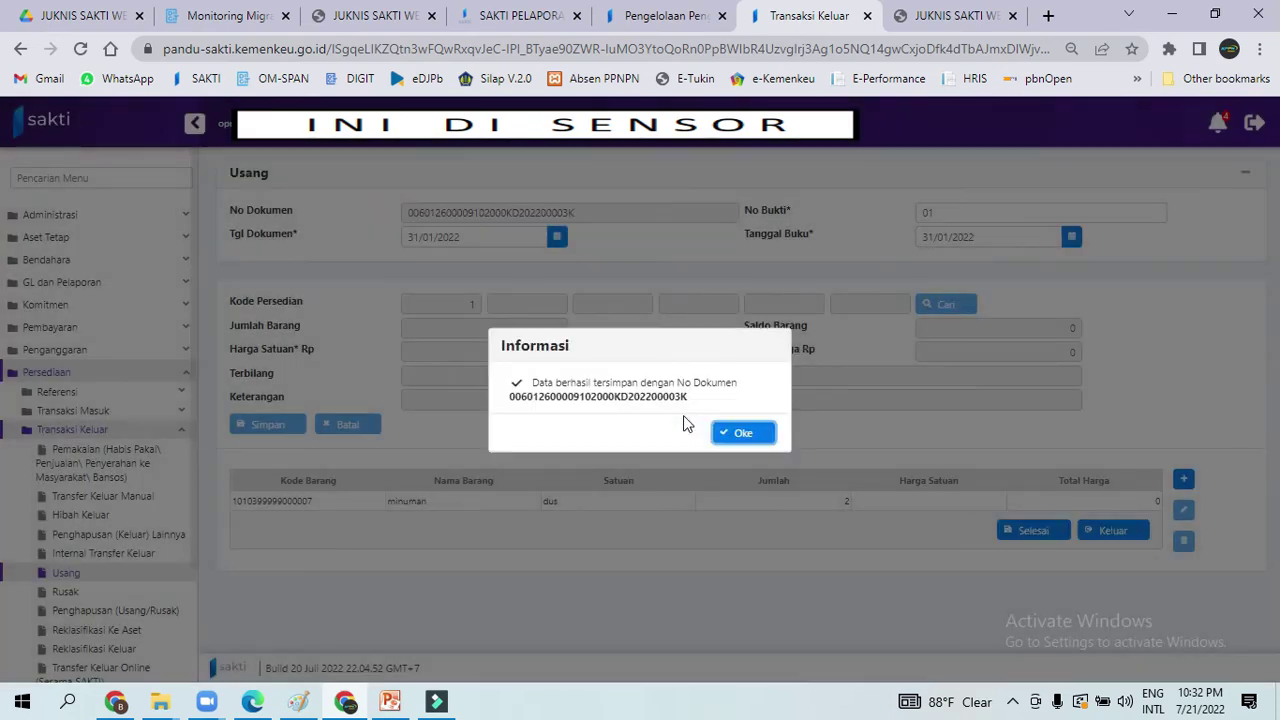
left_click(752, 434)
left_click(673, 427)
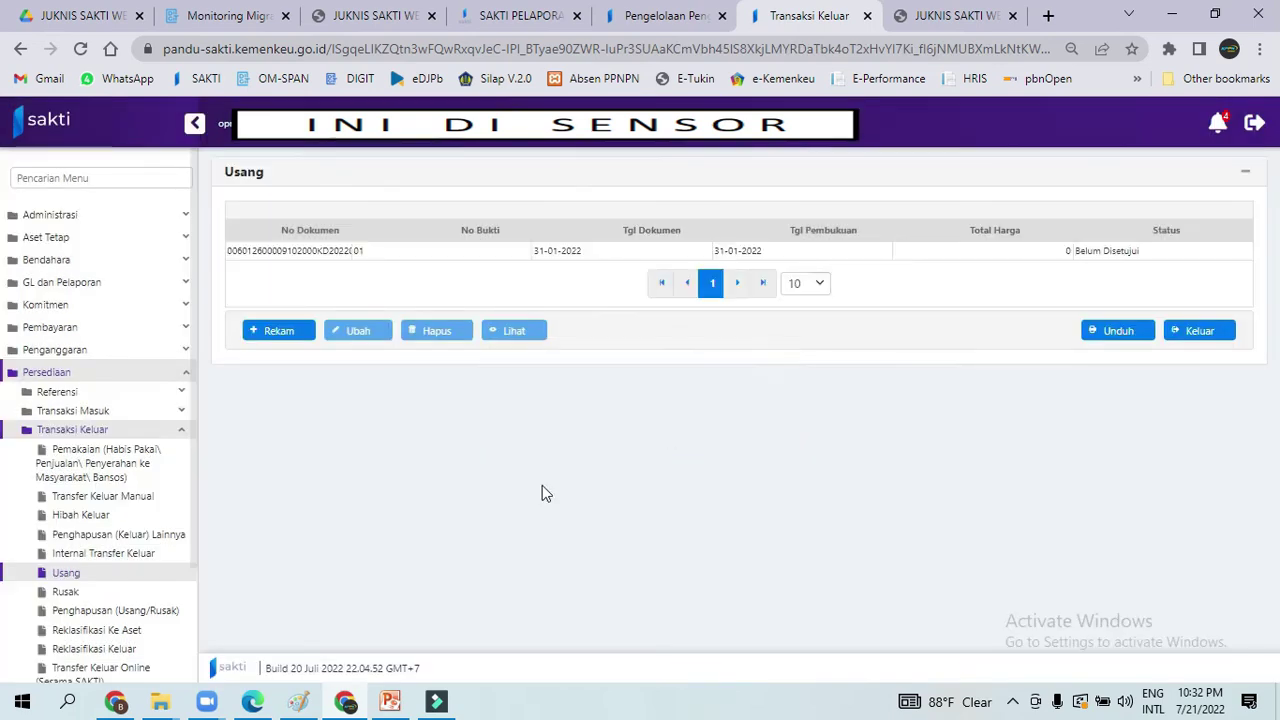
- Start a new Rusak record under Persediaan's Transaksi Keluar
left_click(58, 598)
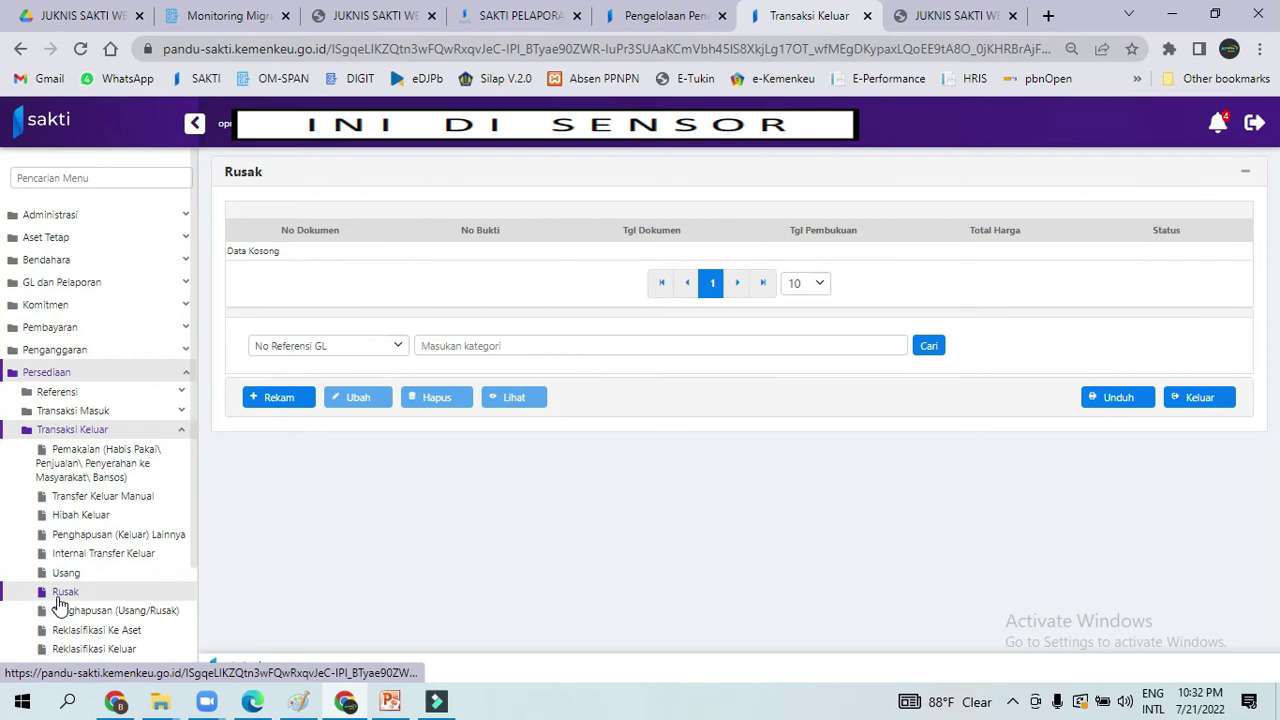
left_click(283, 398)
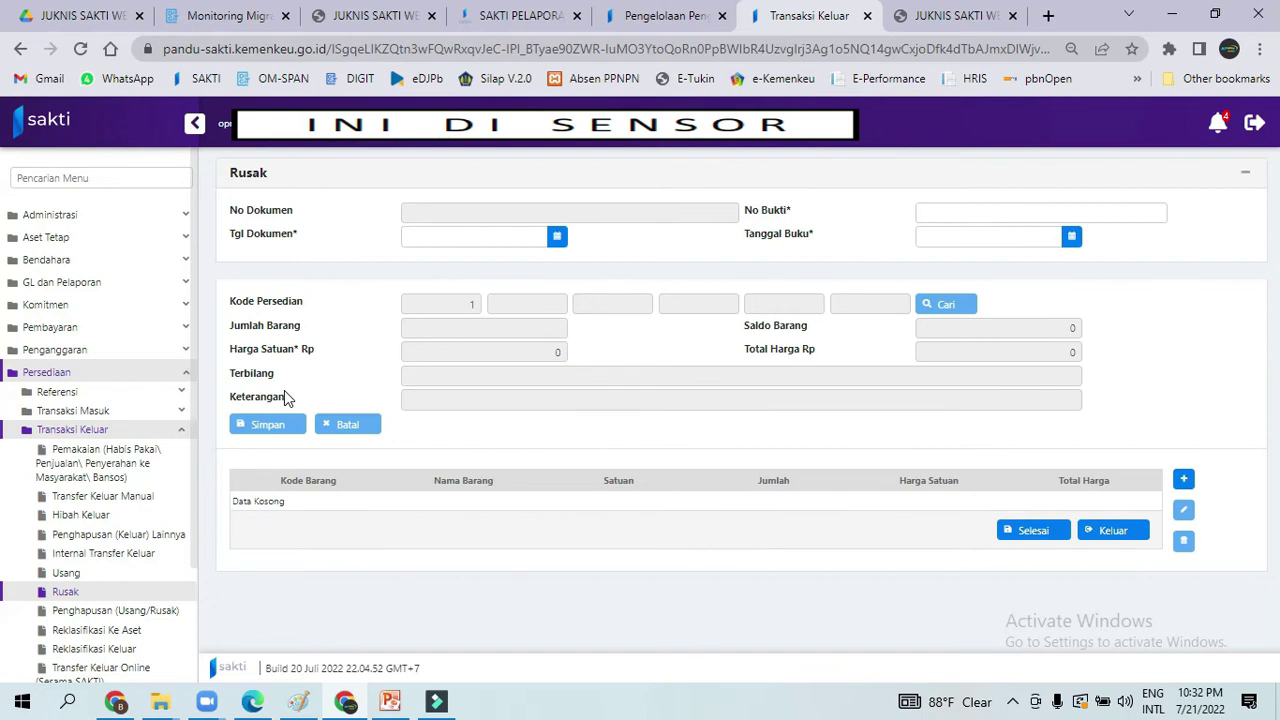
- Set the Rusak document's Tgl Dokumen to 31/01/2022
left_click(557, 238)
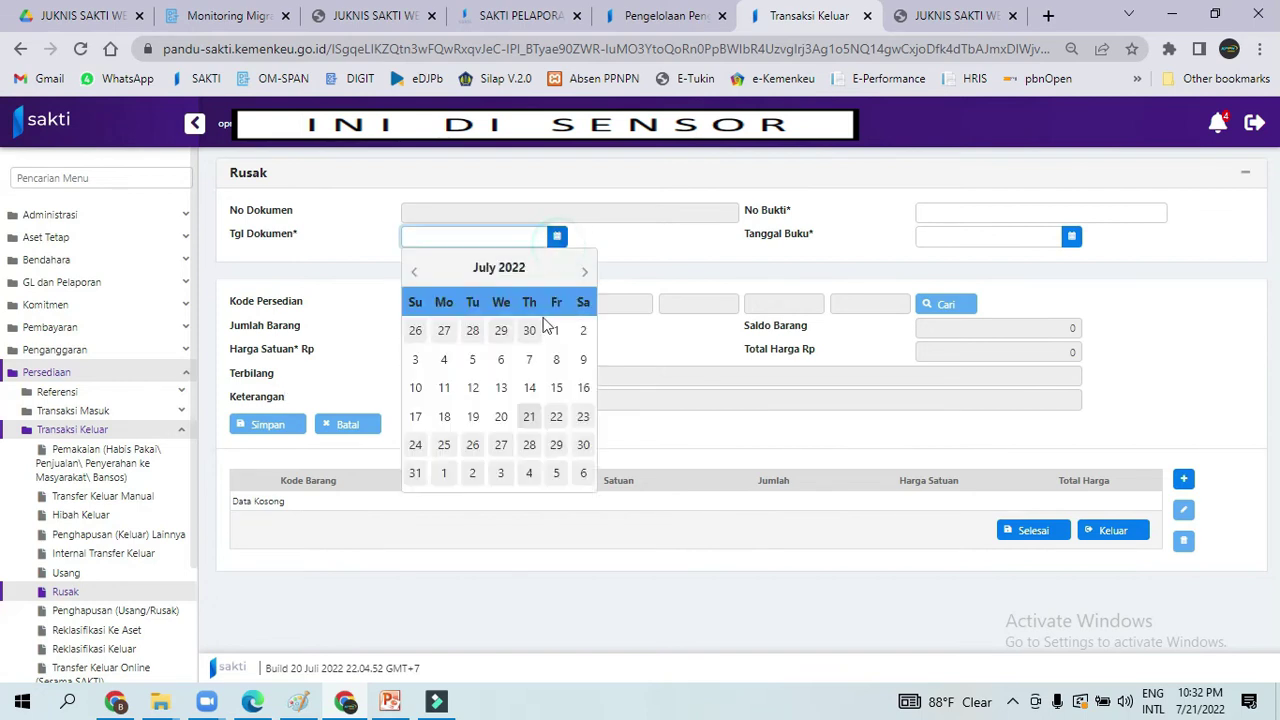
left_click(415, 274)
left_click(415, 274)
left_click(415, 274)
left_click(415, 274)
left_click(415, 274)
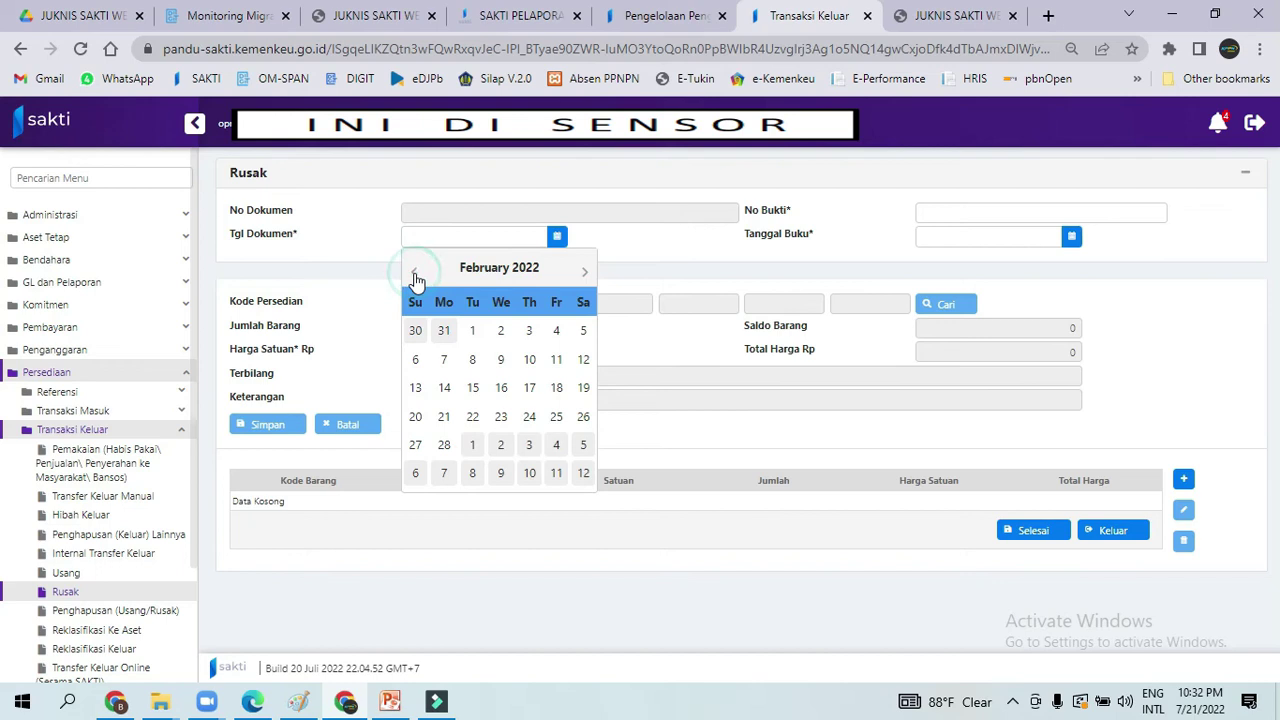
left_click(415, 274)
left_click(444, 472)
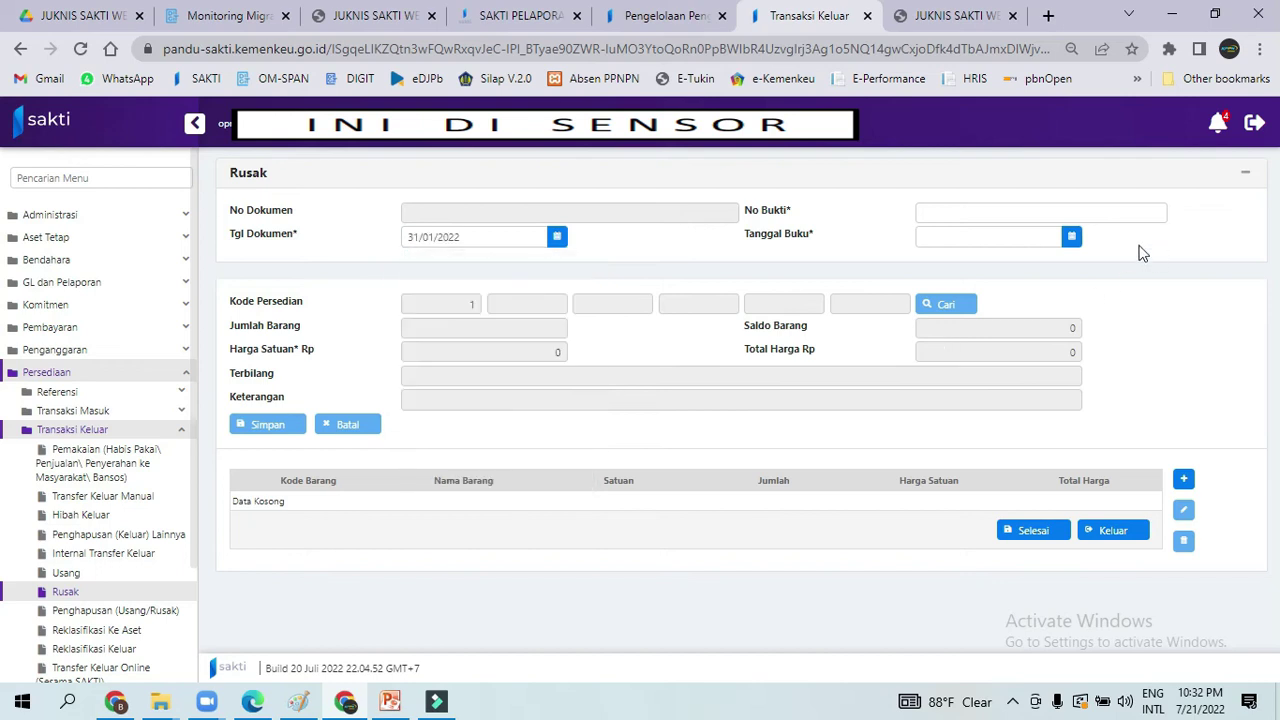
- Set the Rusak document's Tanggal Buku to 31/01/2022 and enter 01 as the No Bukti
left_click(1073, 240)
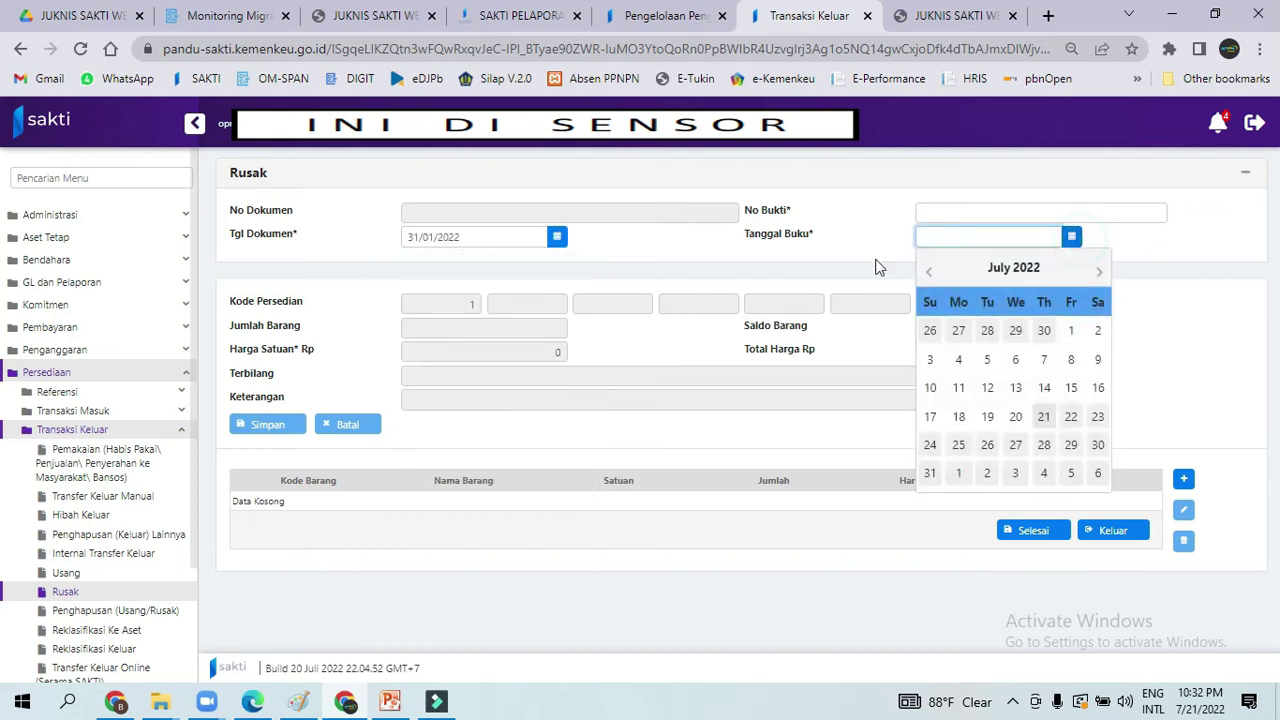
left_click(931, 275)
left_click(931, 275)
left_click(931, 275)
left_click(931, 275)
left_click(931, 275)
left_click(931, 275)
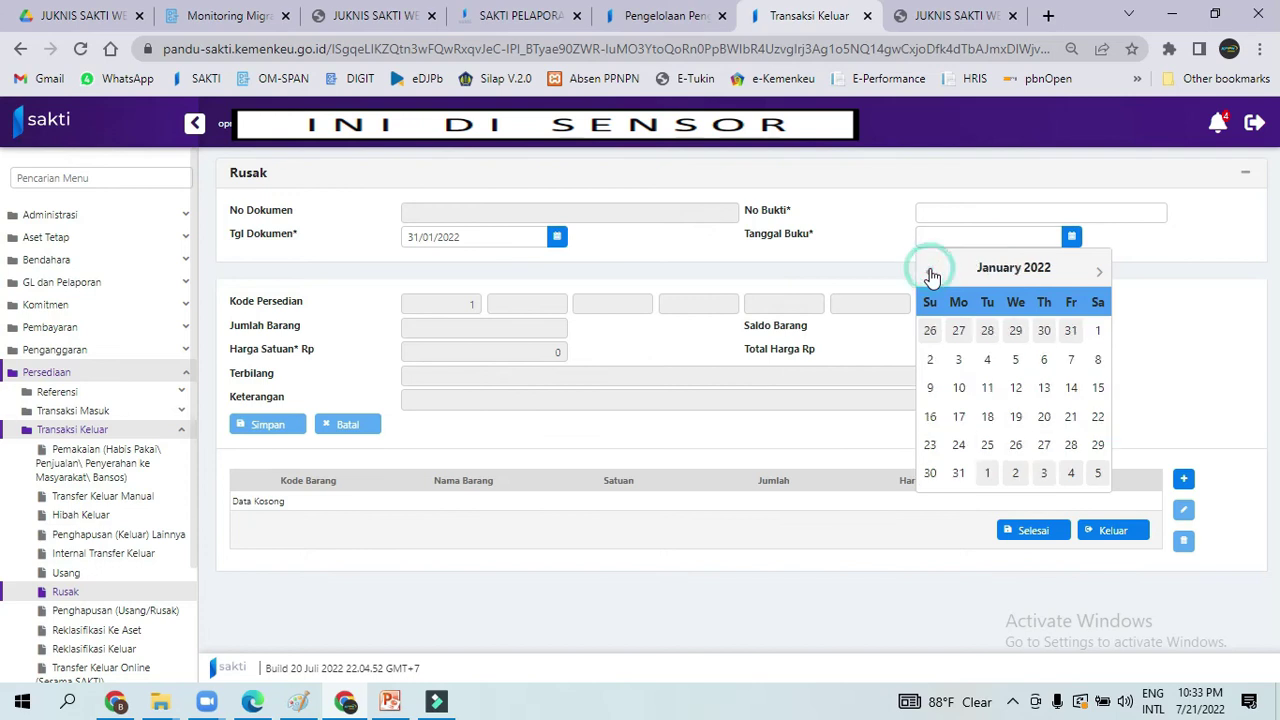
left_click(958, 474)
left_click(941, 216)
type("01")
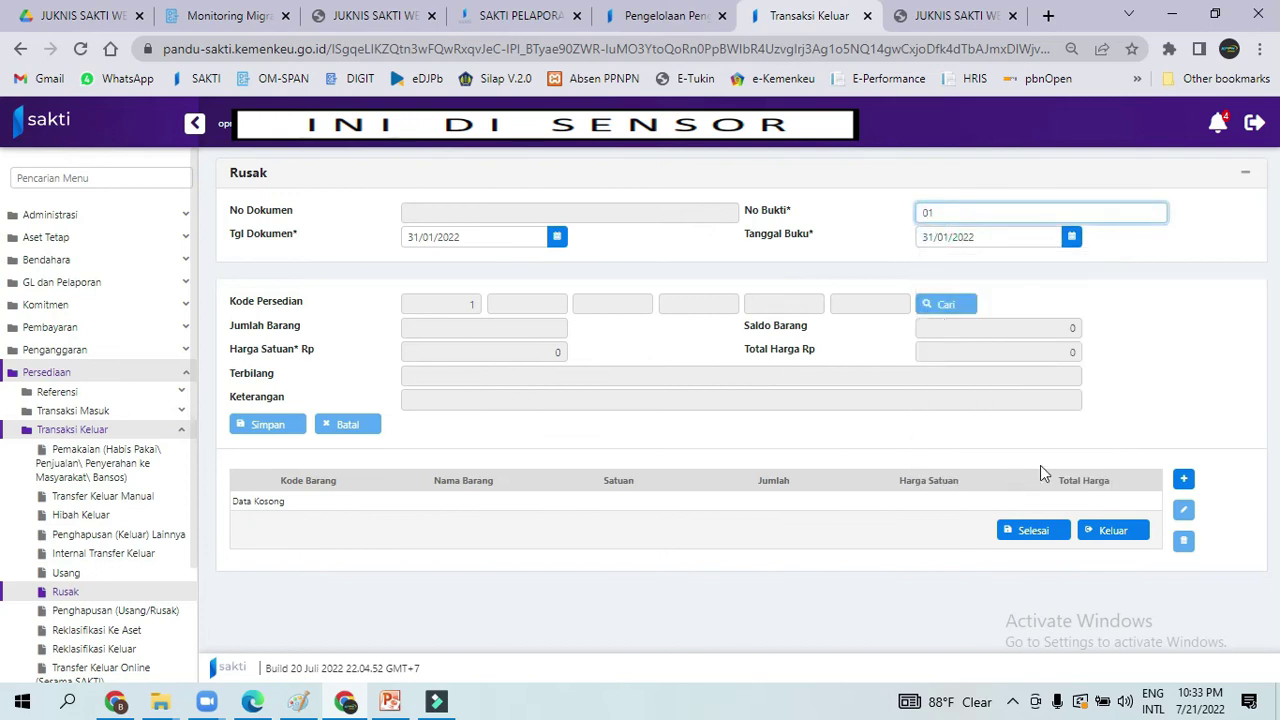
- Add an item line to the Rusak document and choose Kertas HVS Merah from the Barang Persediaan list
left_click(1183, 478)
left_click(950, 306)
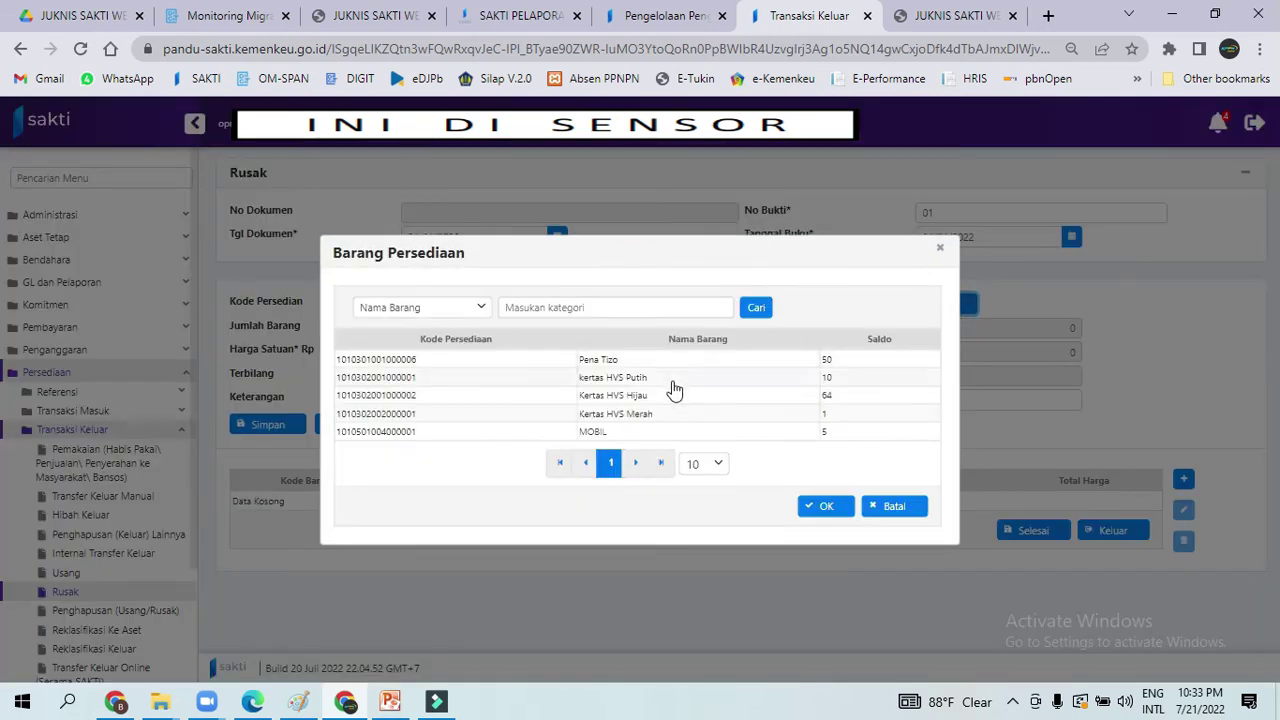
left_click(606, 415)
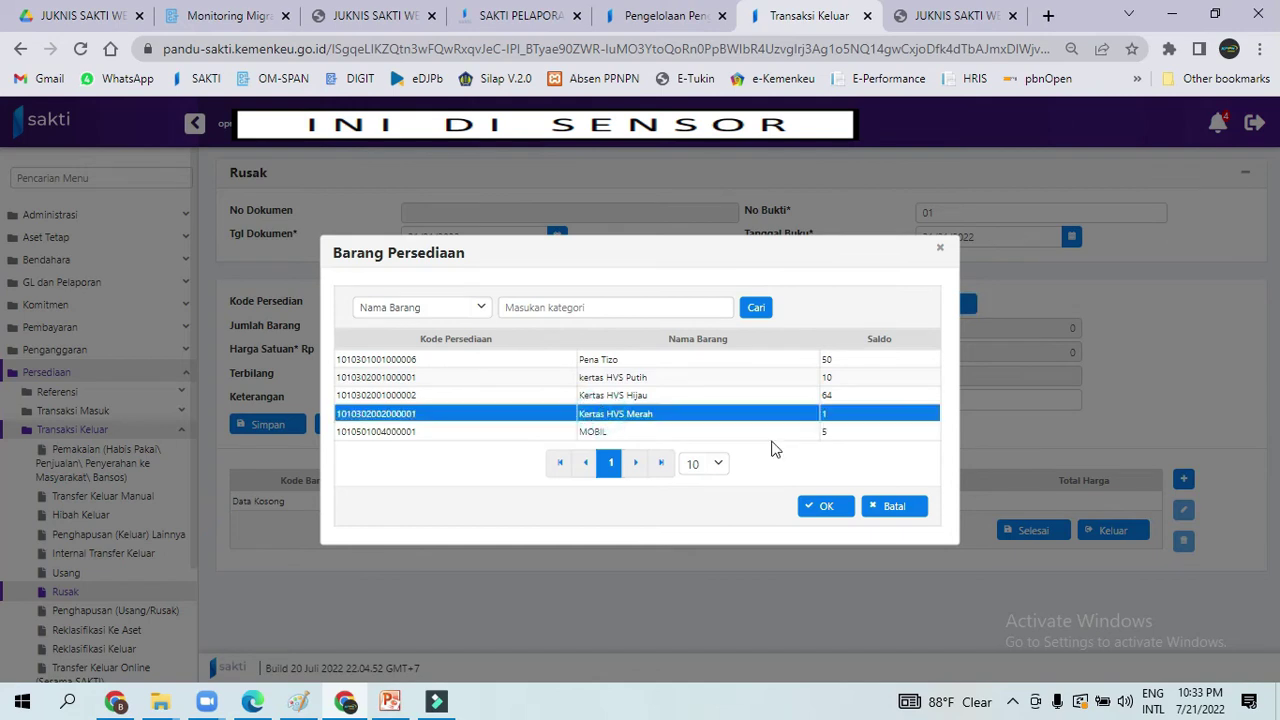
left_click(826, 507)
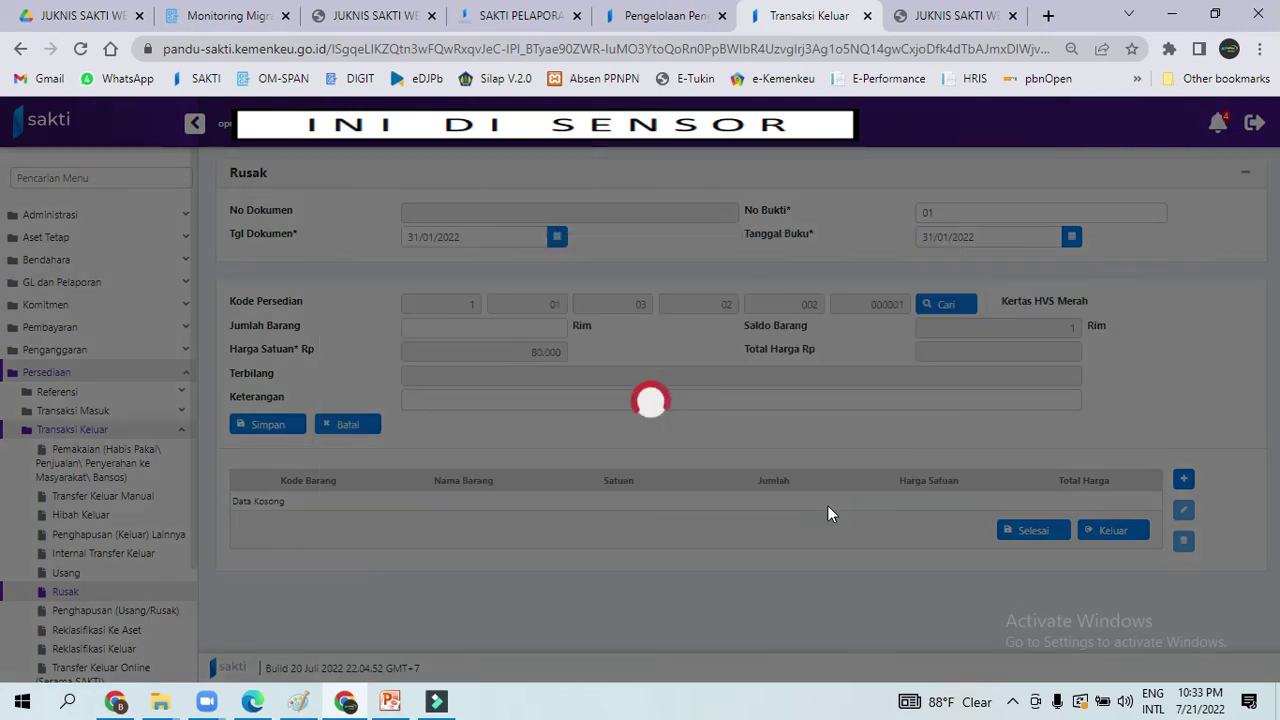
- Set the Kertas HVS Merah quantity to 1 Rim, enter "rusak" as the Keterangan and save the item line
left_click(545, 327)
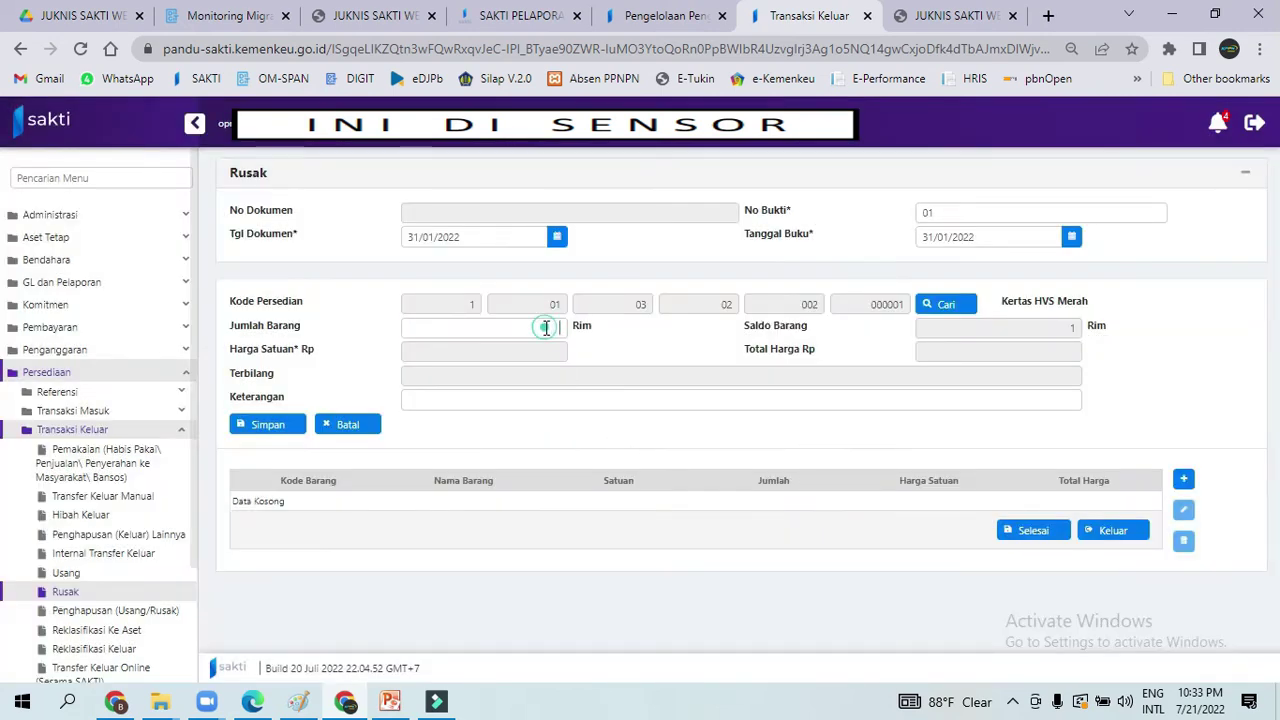
type("1")
left_click(475, 399)
type("rusak")
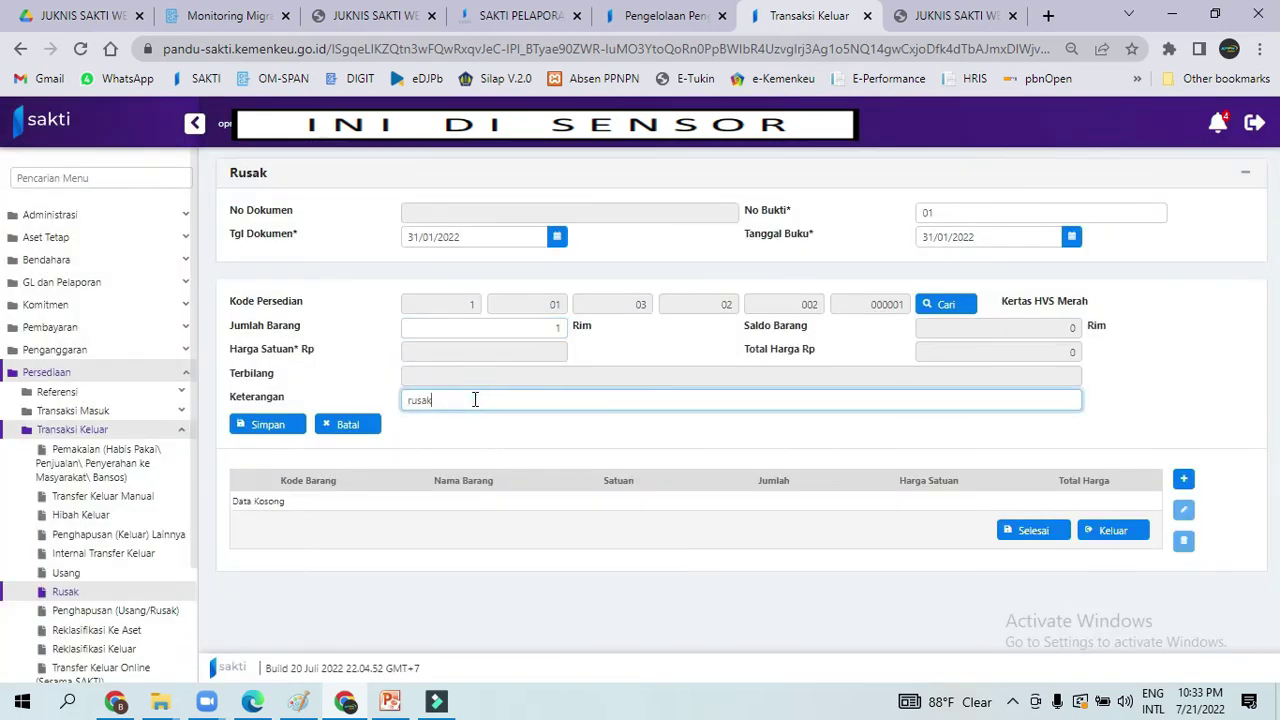
left_click(264, 414)
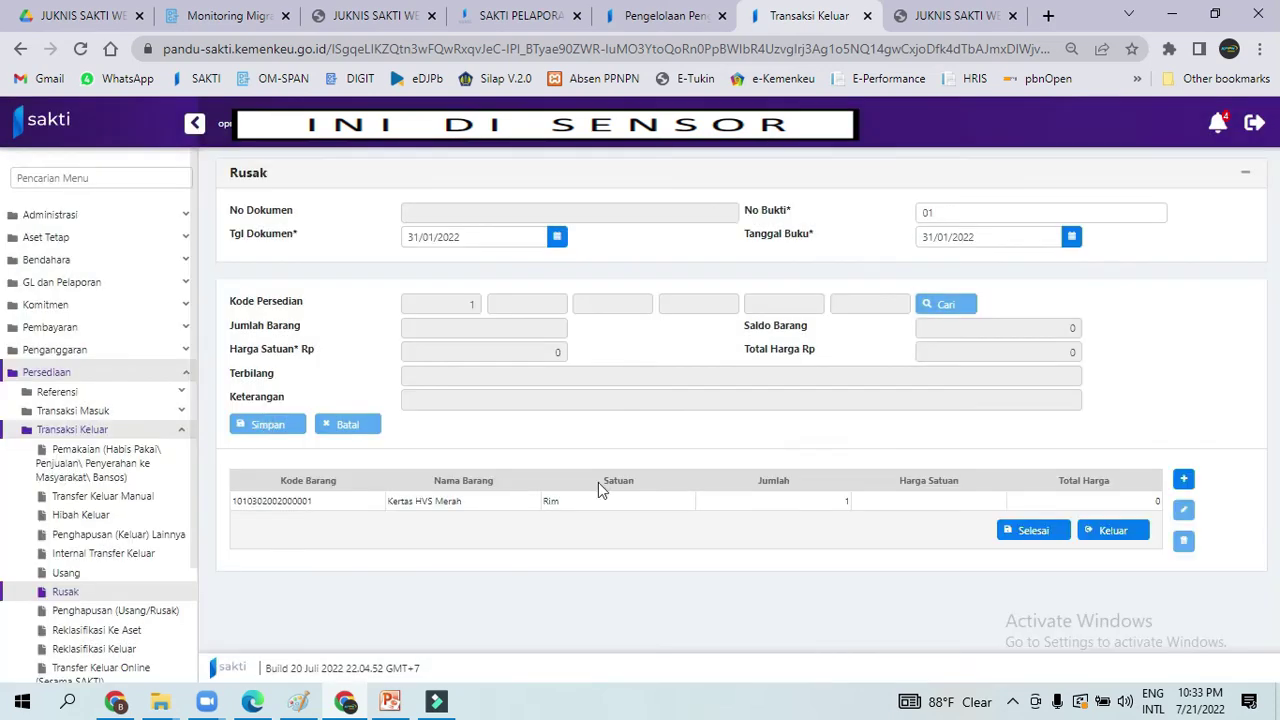
- Finish and save the Rusak document and exit its entry form
left_click(1036, 533)
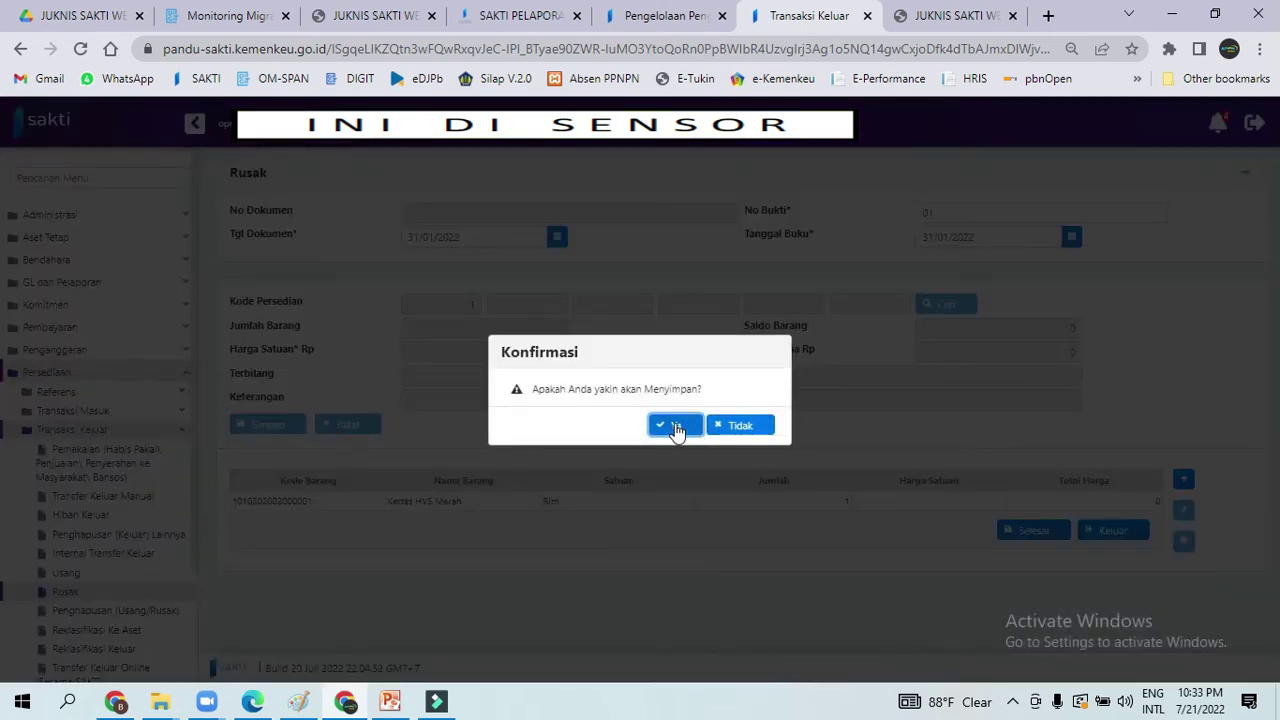
left_click(675, 425)
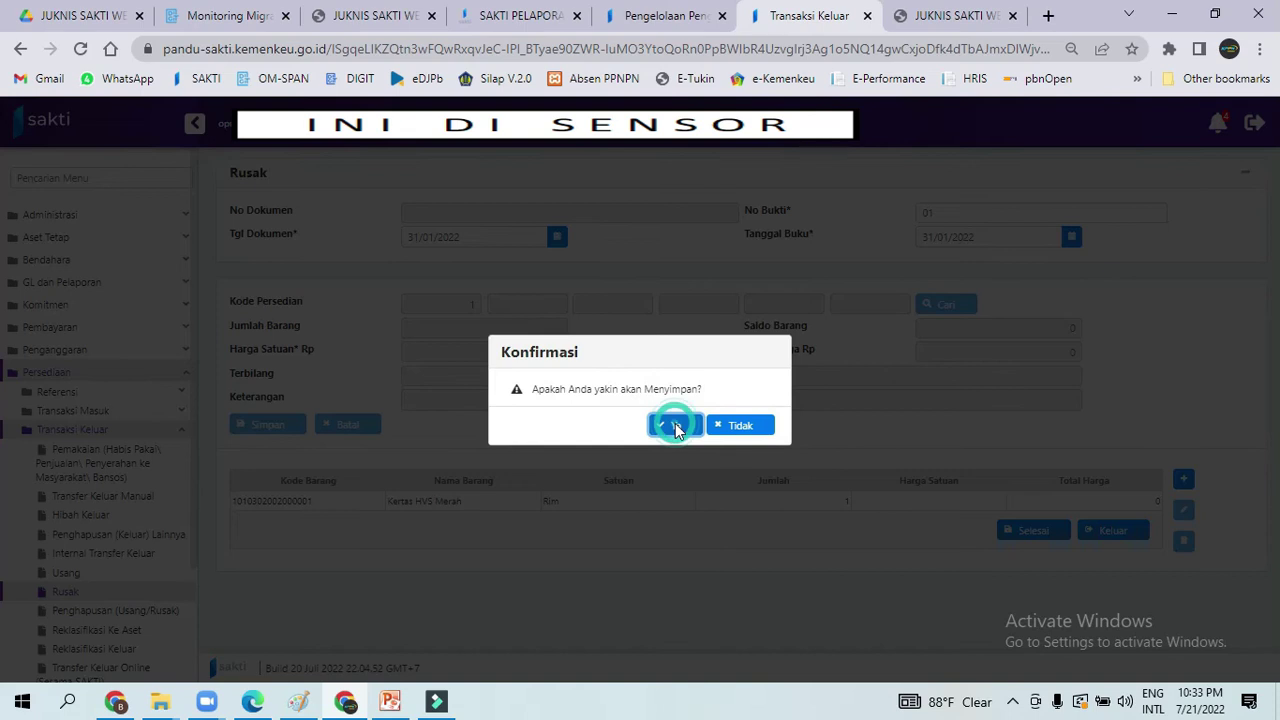
left_click(737, 431)
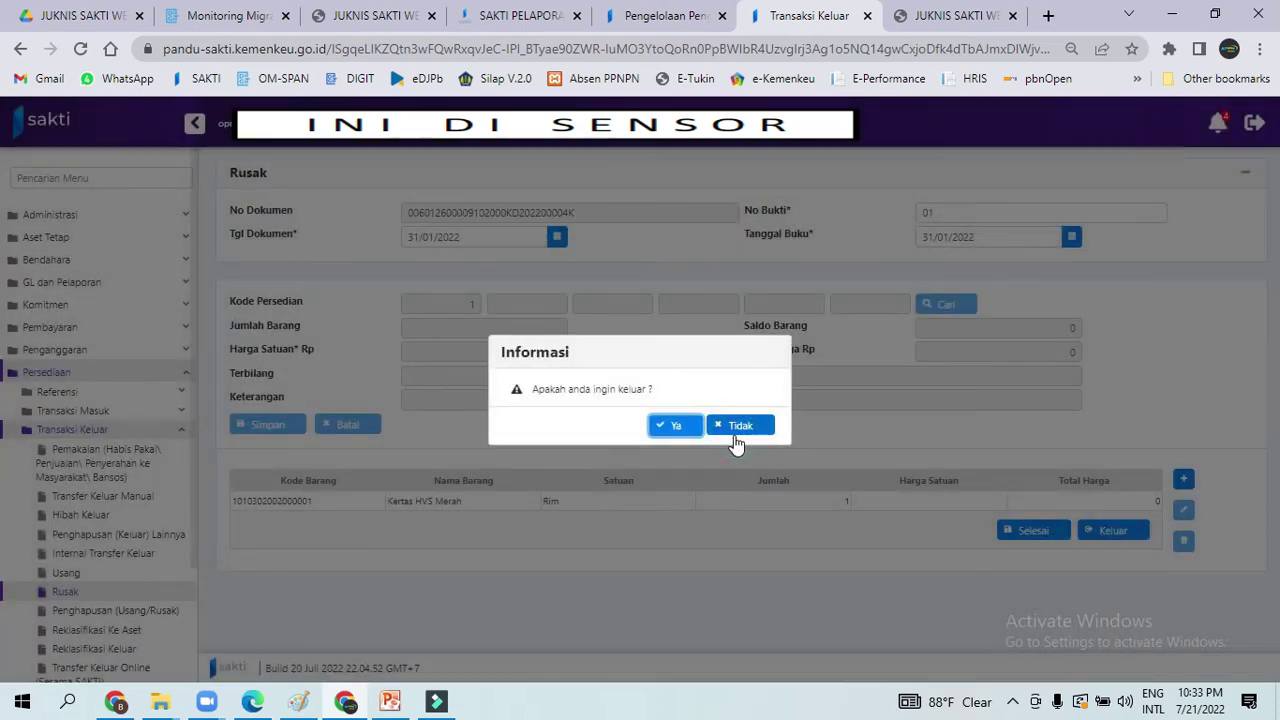
left_click(675, 427)
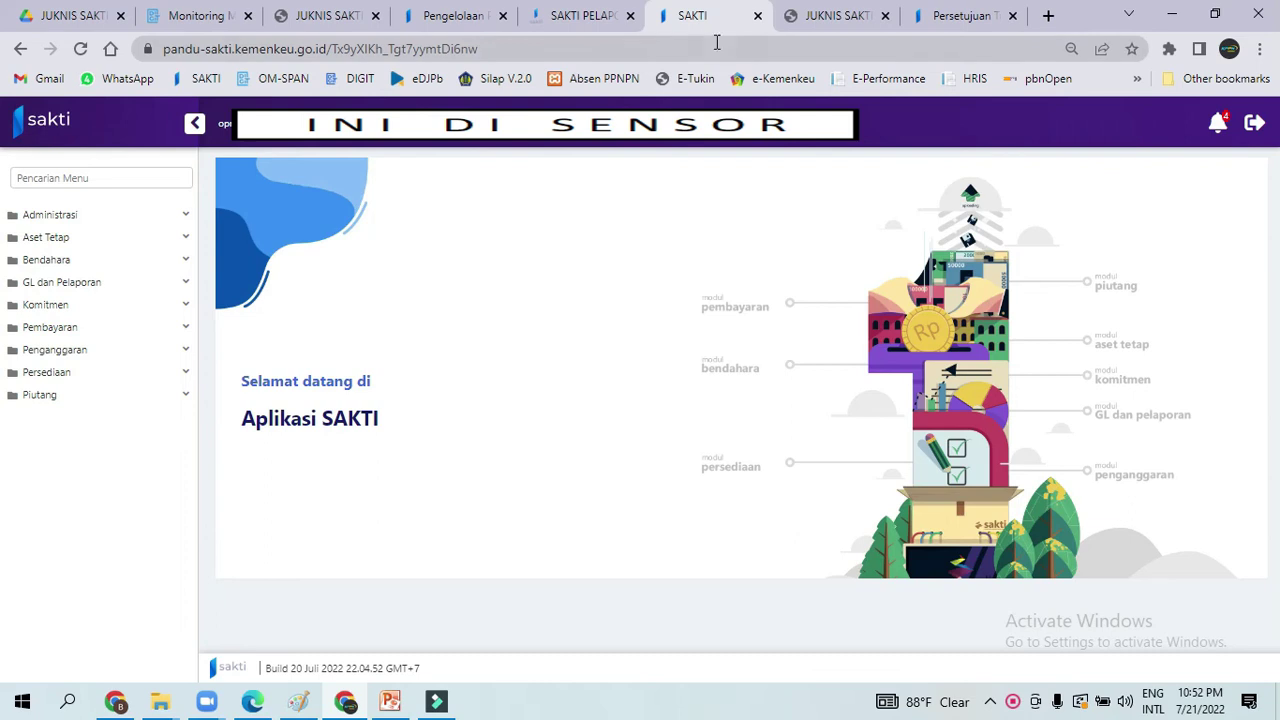
- Switch to the SAKTI PELAPORAN guide site and read the Penghapusan (Usang/Rusak) instructions
left_click(578, 18)
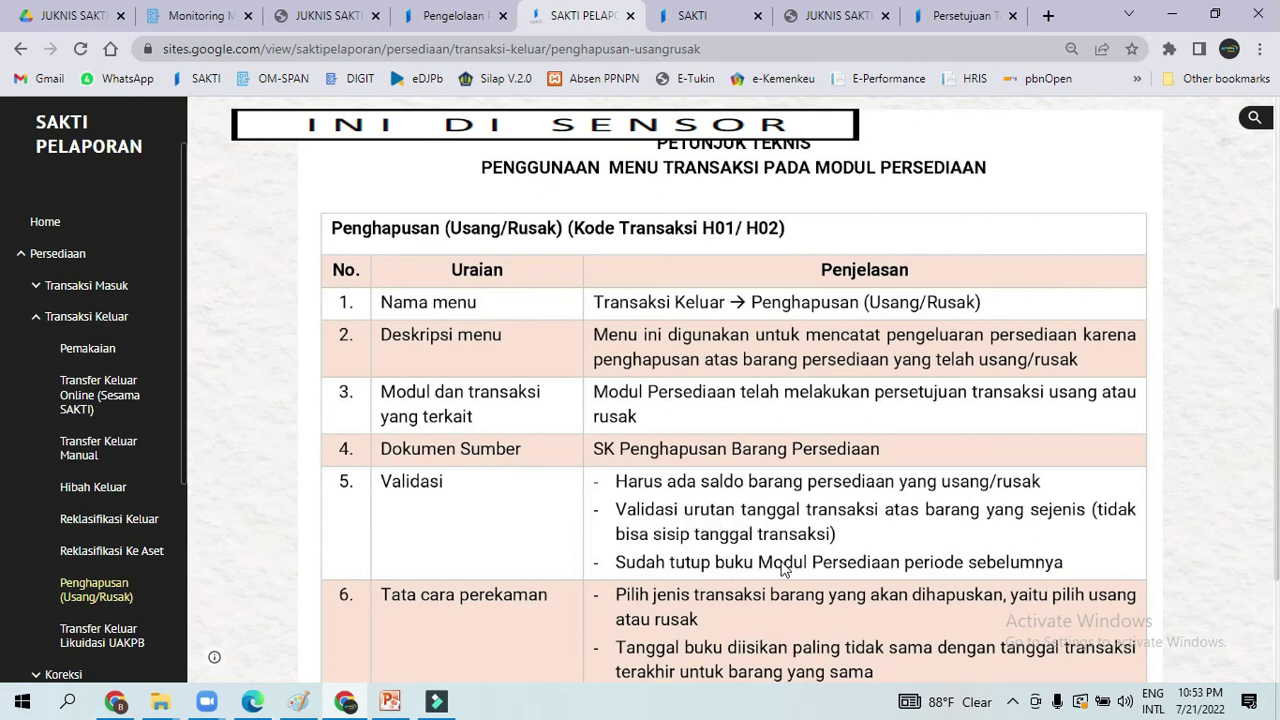
mouse_move(1272, 375)
left_mouse_down()
mouse_move(1272, 453)
mouse_move(1272, 397)
left_mouse_up()
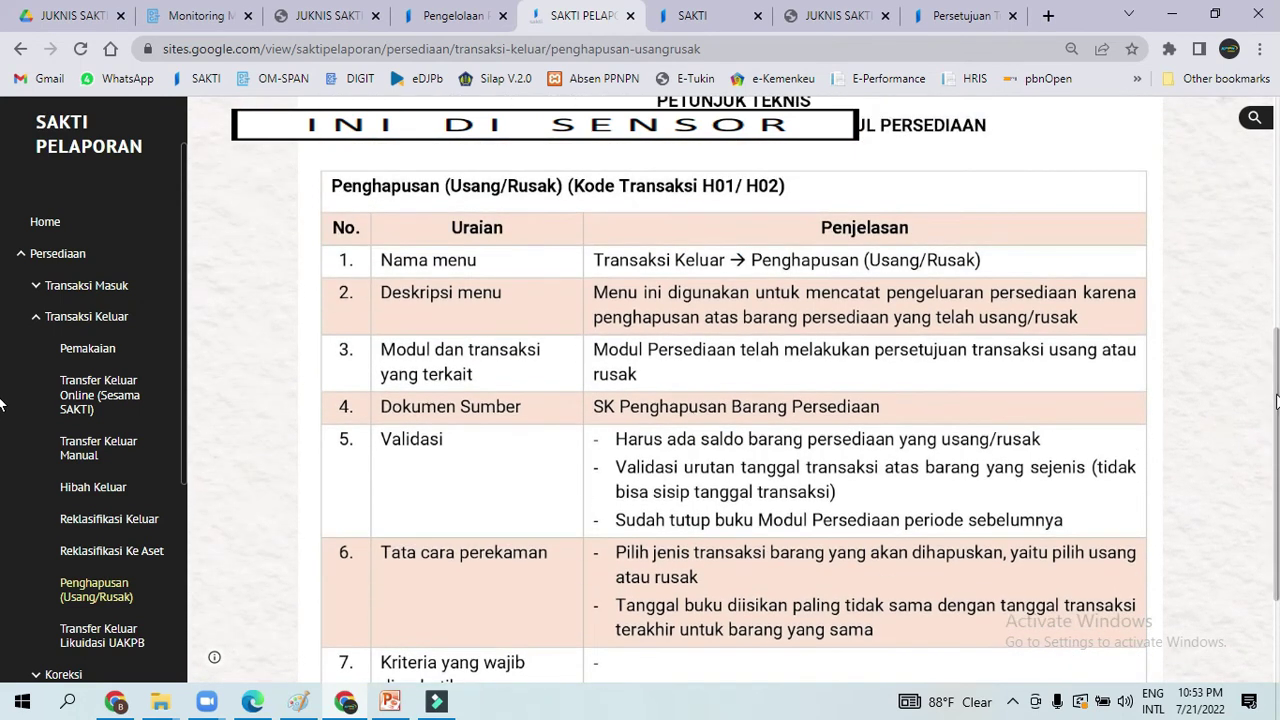
- Return to SAKTI and start a new Penghapusan (Usang/Rusak) record under Persediaan's Transaksi Keluar
left_click(692, 16)
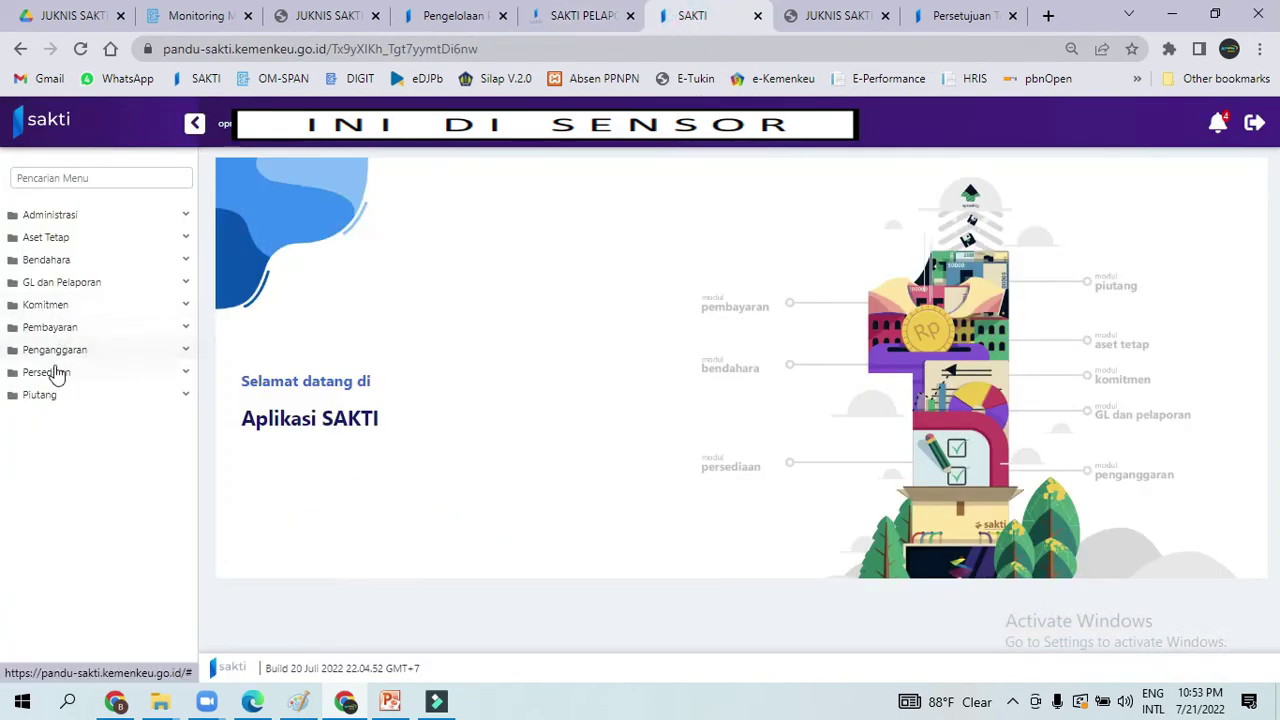
left_click(52, 372)
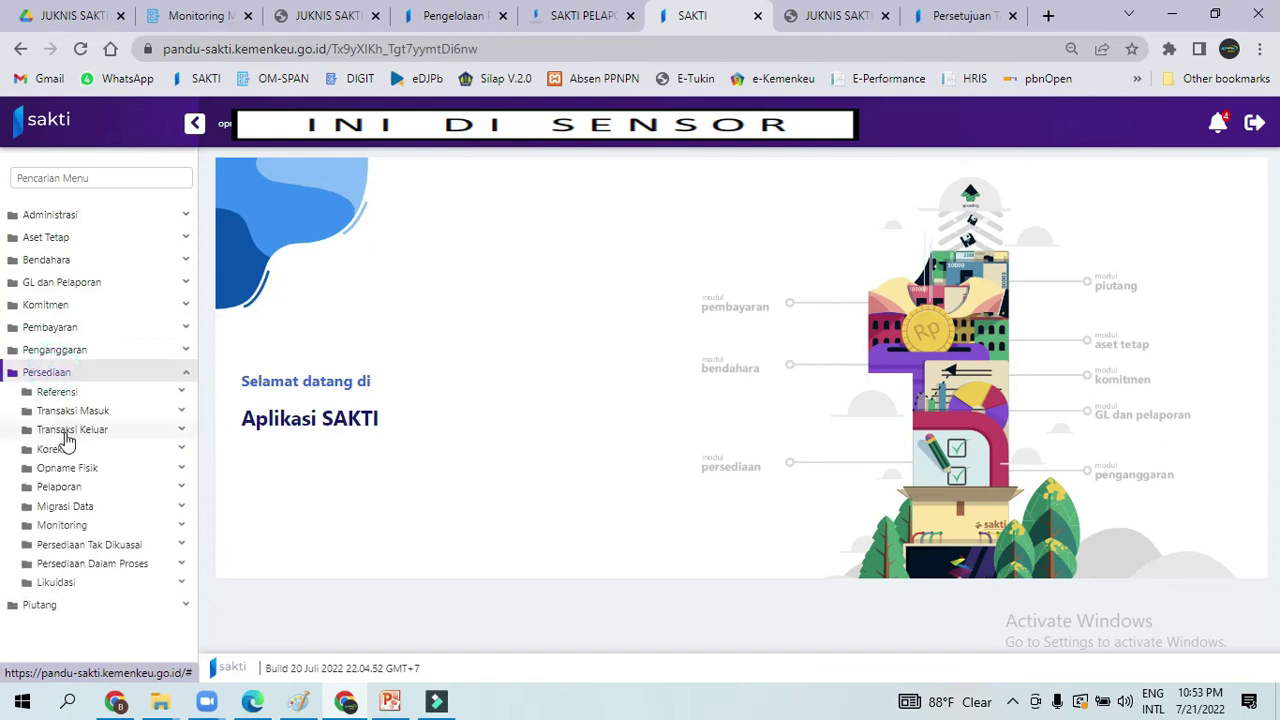
left_click(64, 434)
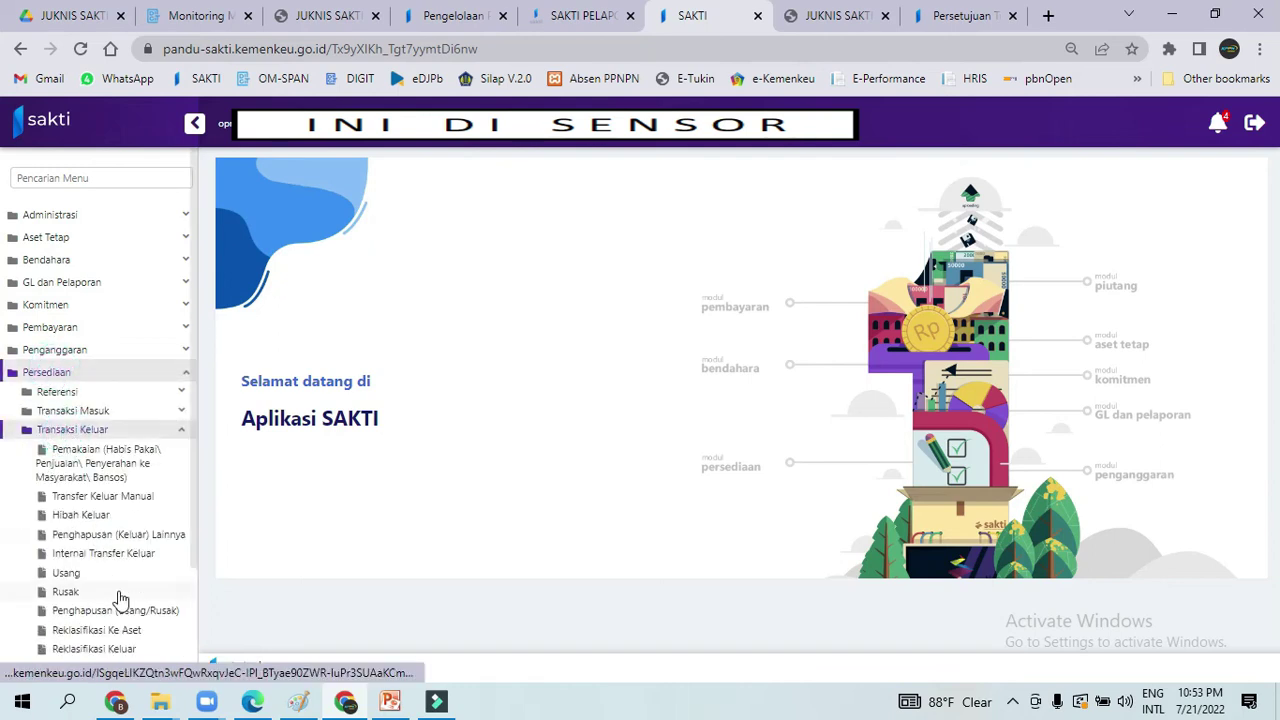
left_click(113, 613)
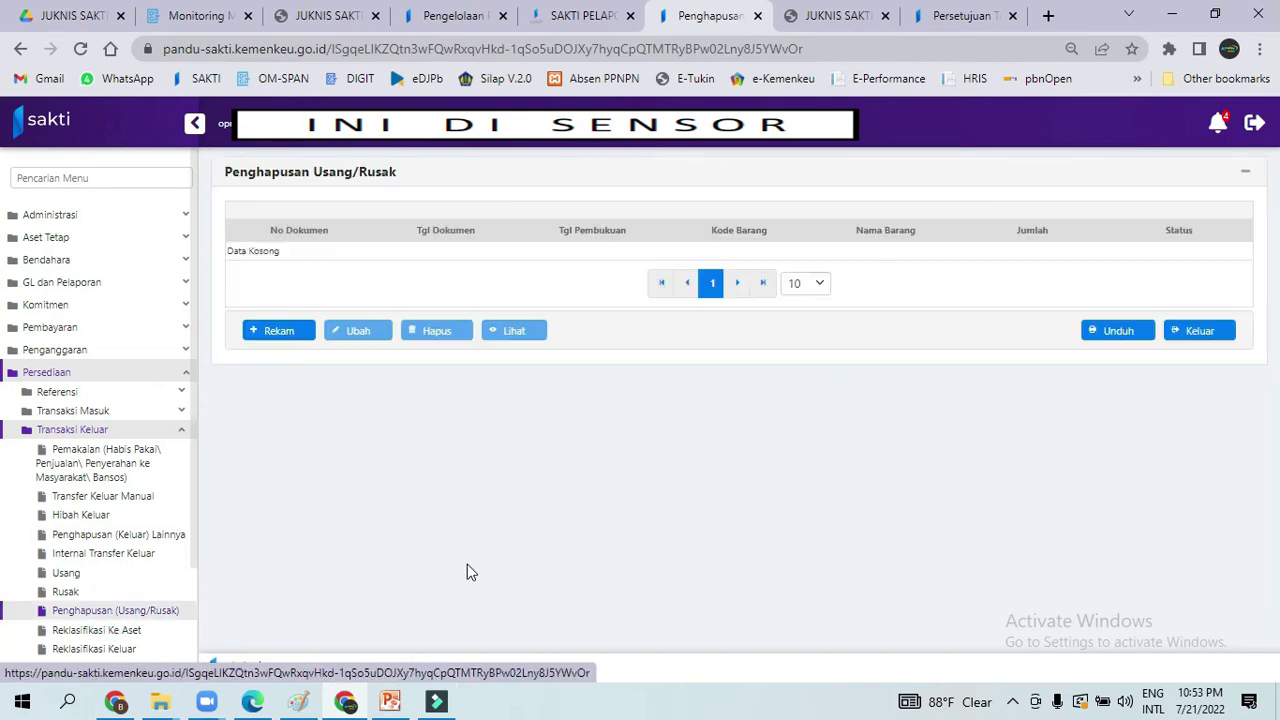
left_click(280, 334)
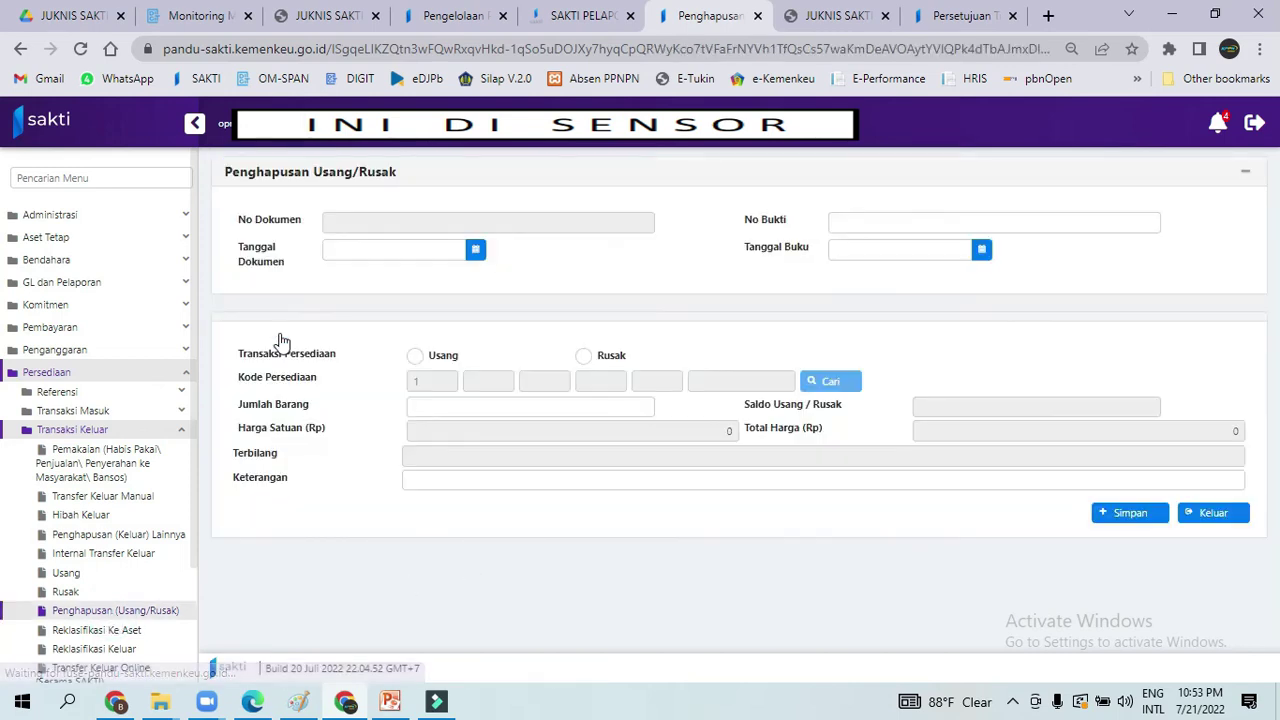
- Set the Penghapusan Usang/Rusak record's Tanggal Dokumen to 31/01/2022
left_click(476, 249)
left_click(335, 286)
left_click(335, 286)
left_click(335, 286)
left_click(335, 286)
left_click(335, 286)
left_click(335, 286)
left_click(335, 286)
left_click(335, 286)
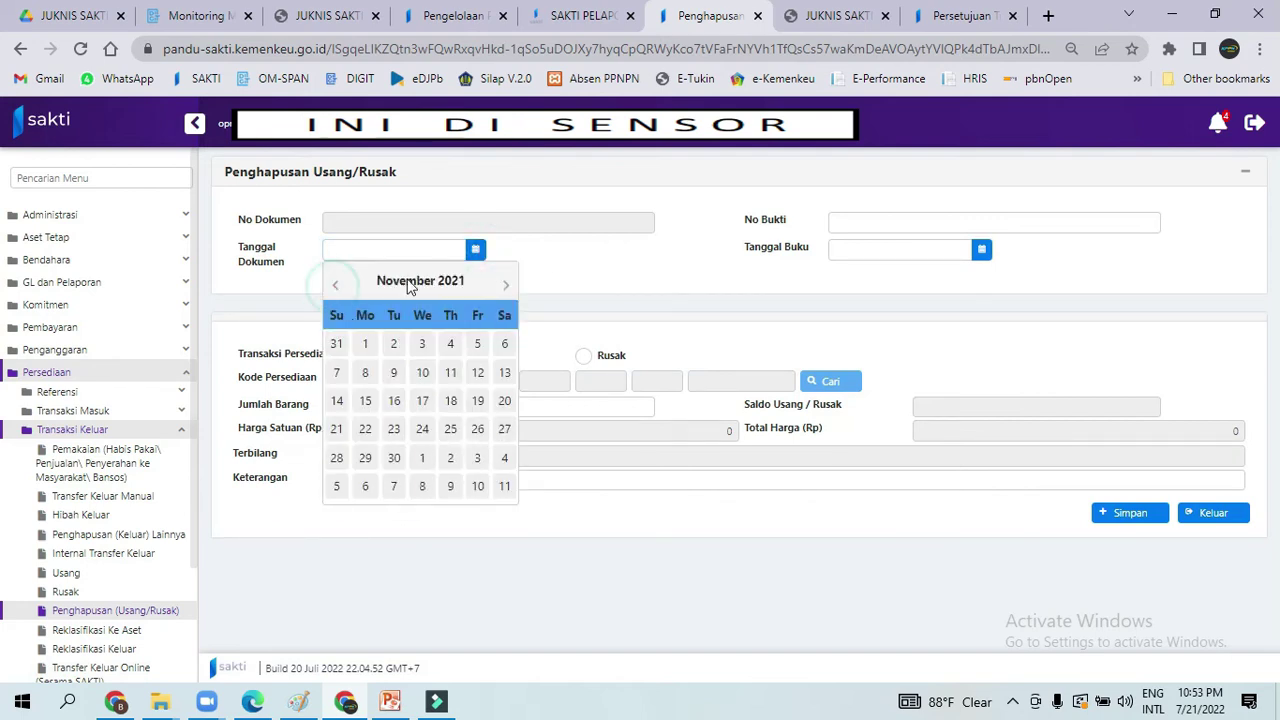
left_click(503, 287)
left_click(503, 287)
left_click(365, 486)
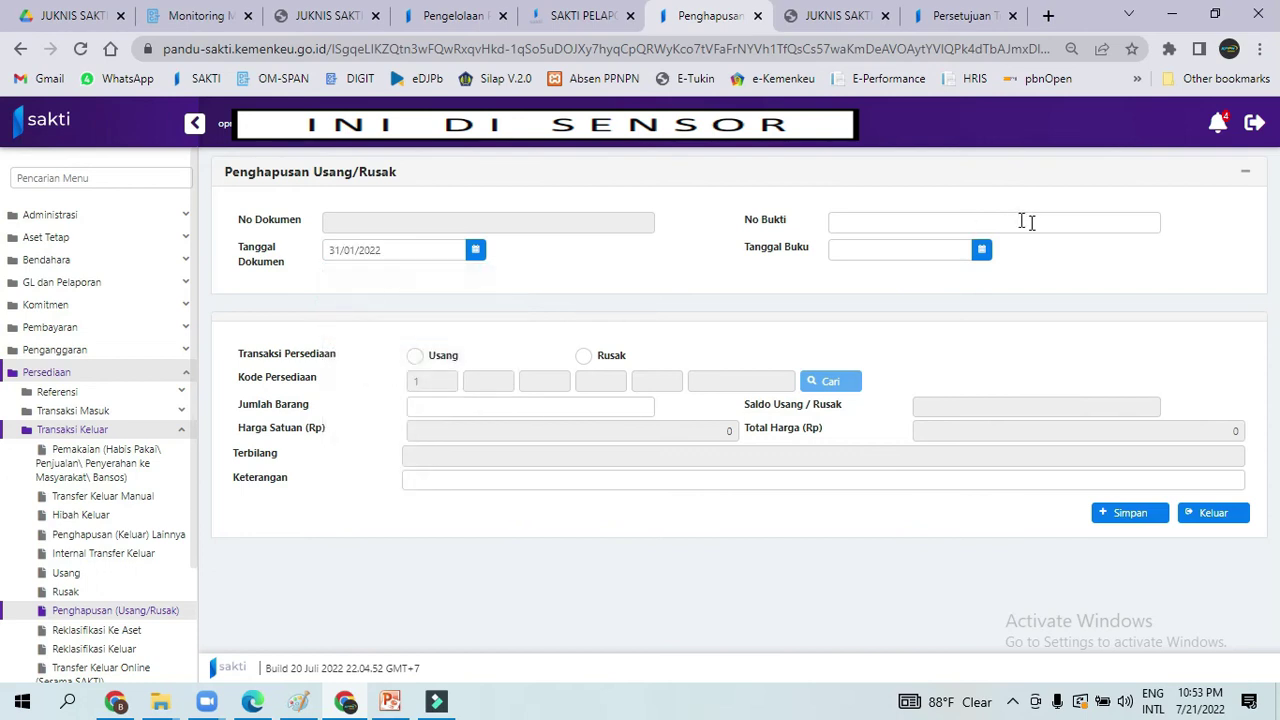
- Enter 01 as the write-off record's No Bukti and set its Tanggal Buku to 31/01/2022
left_click(934, 216)
type("01")
left_click(981, 249)
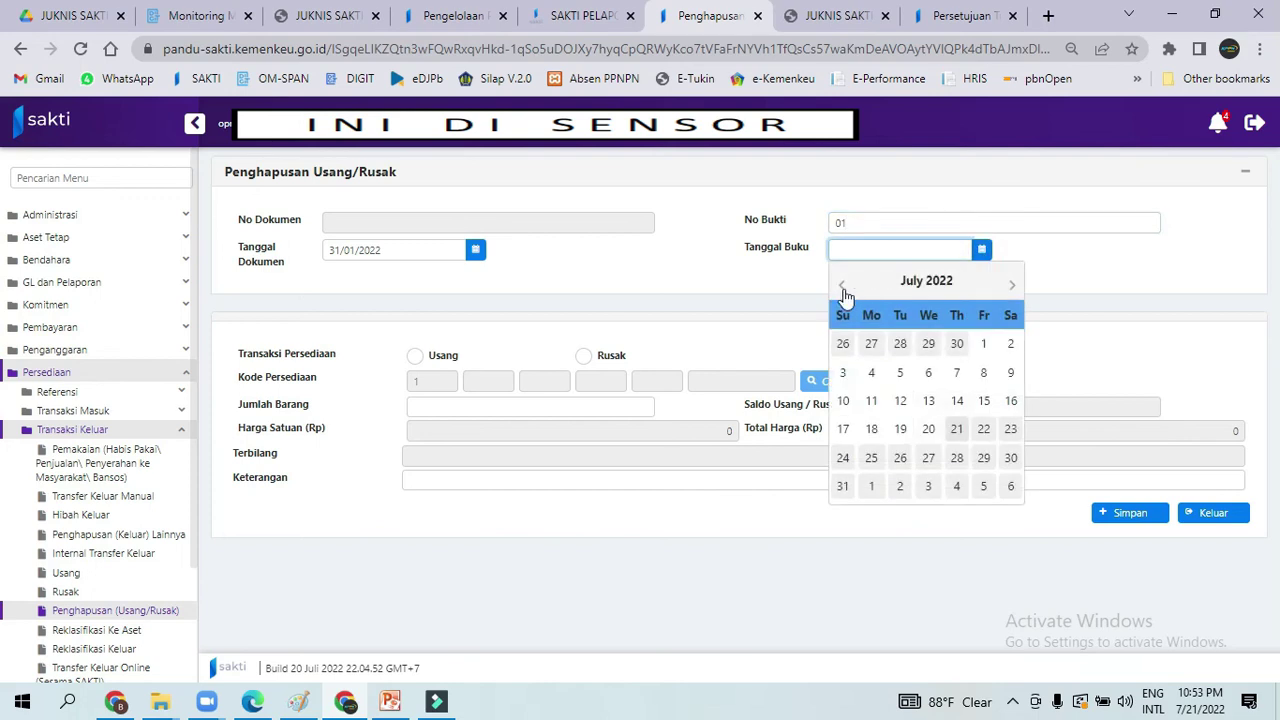
left_click(843, 286)
left_click(843, 286)
left_click(843, 286)
left_click(843, 286)
left_click(843, 286)
left_click(843, 286)
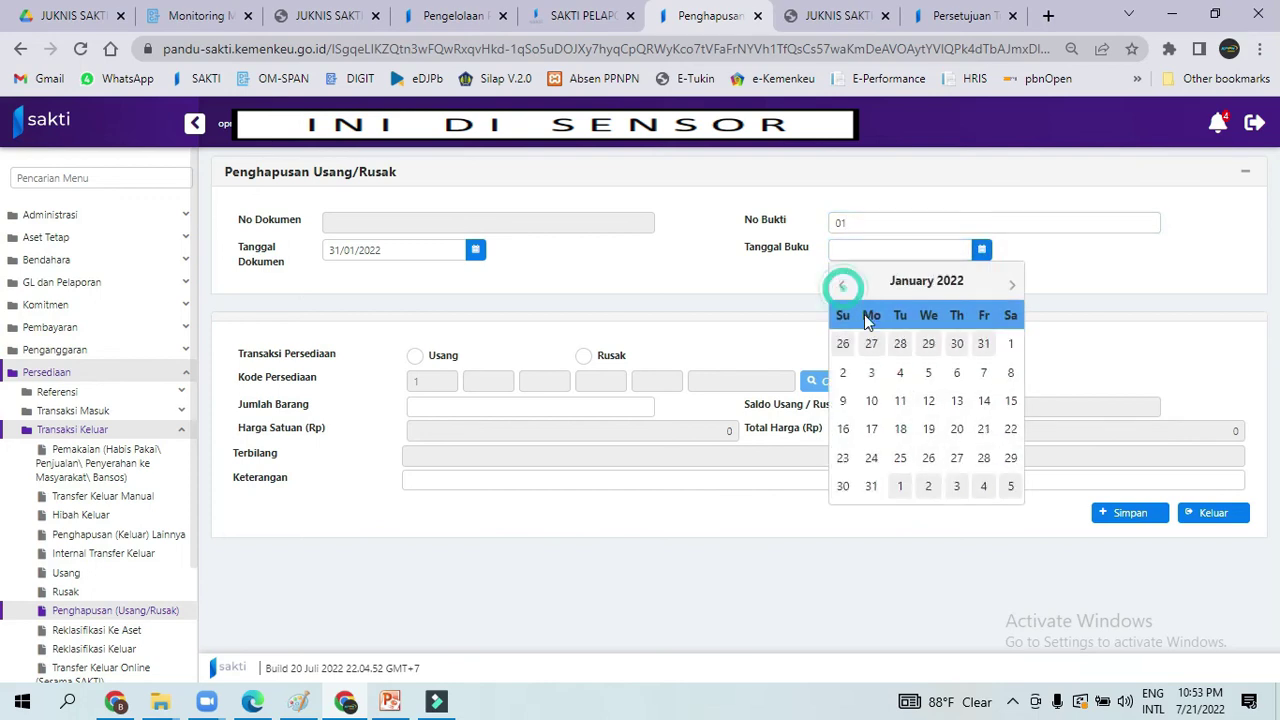
left_click(871, 485)
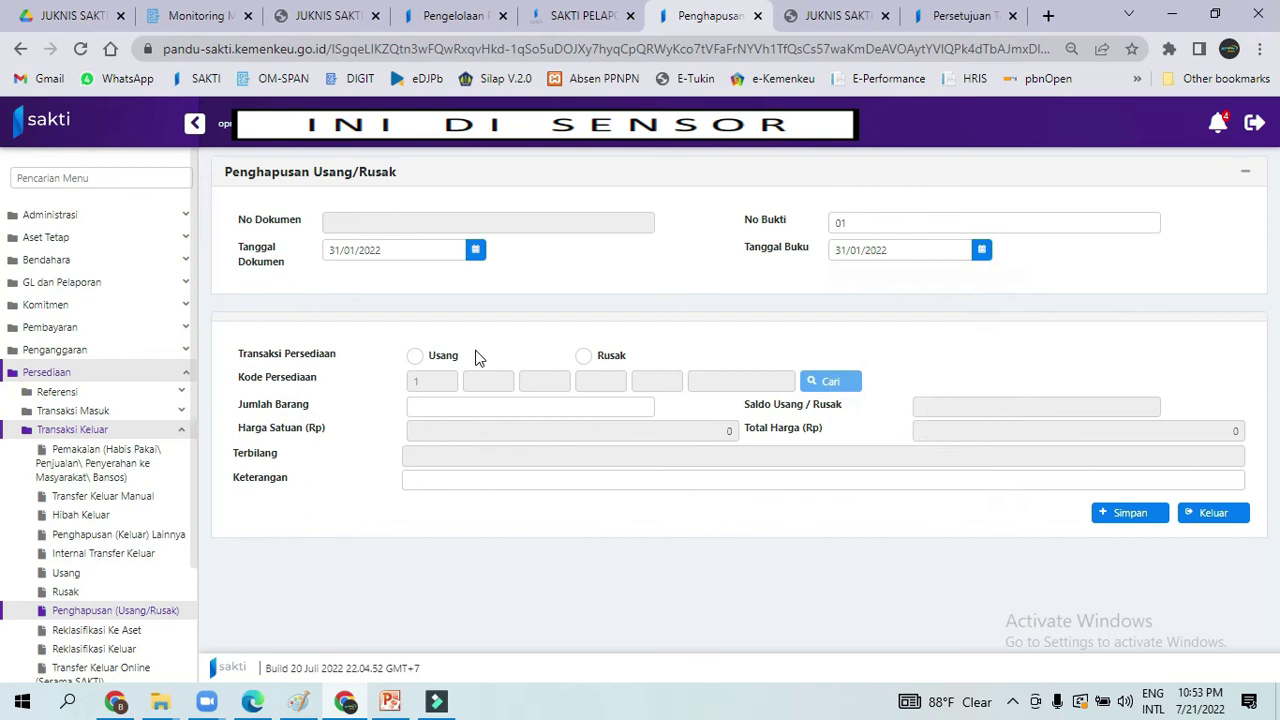
- Set Transaksi Persediaan to Usang and choose minuman from the Barang Persediaan Rusak / Usang list
left_click(414, 355)
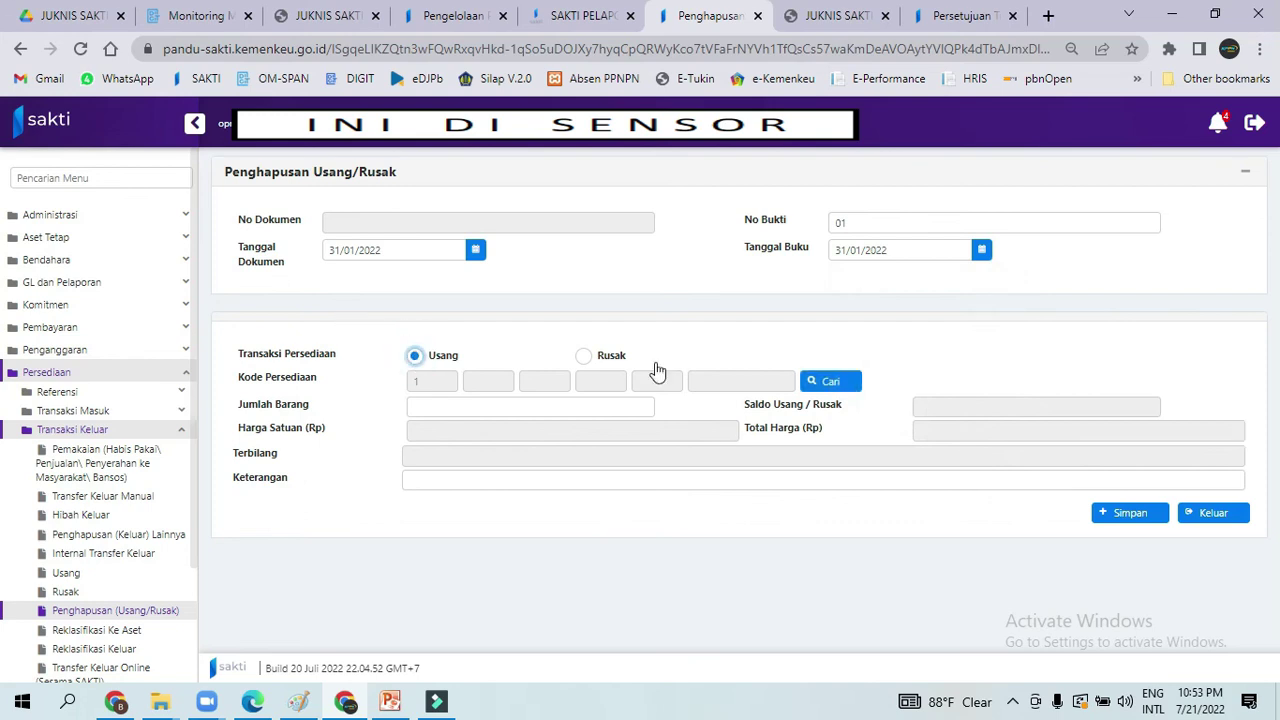
left_click(832, 382)
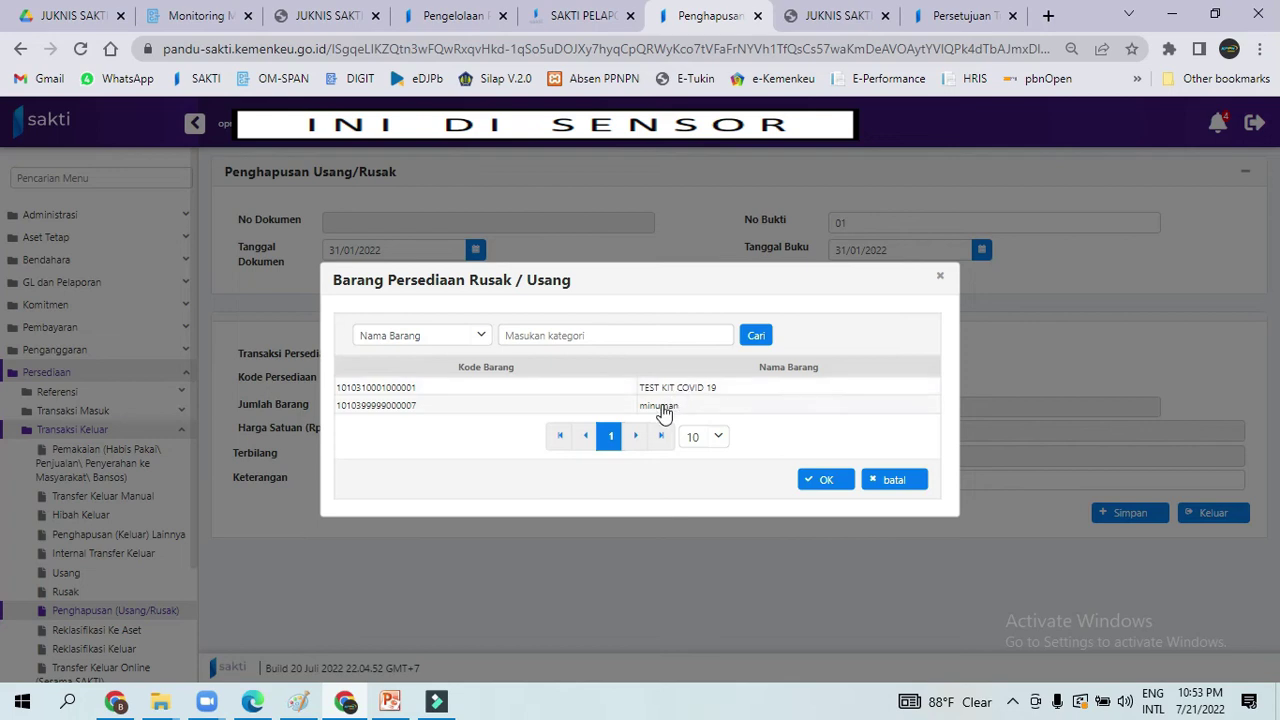
left_click(666, 406)
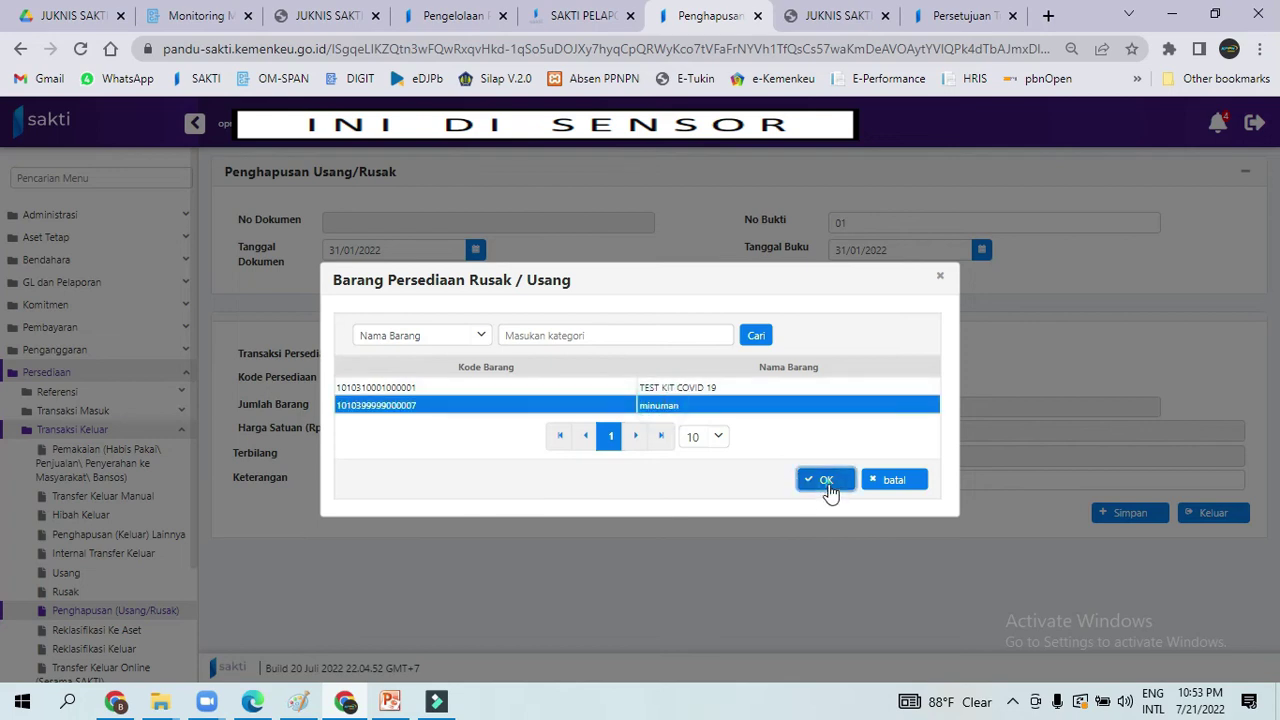
left_click(827, 484)
- Set the minuman write-off quantity to 2 dus and save the Penghapusan Usang/Rusak record
left_click(630, 406)
type("2")
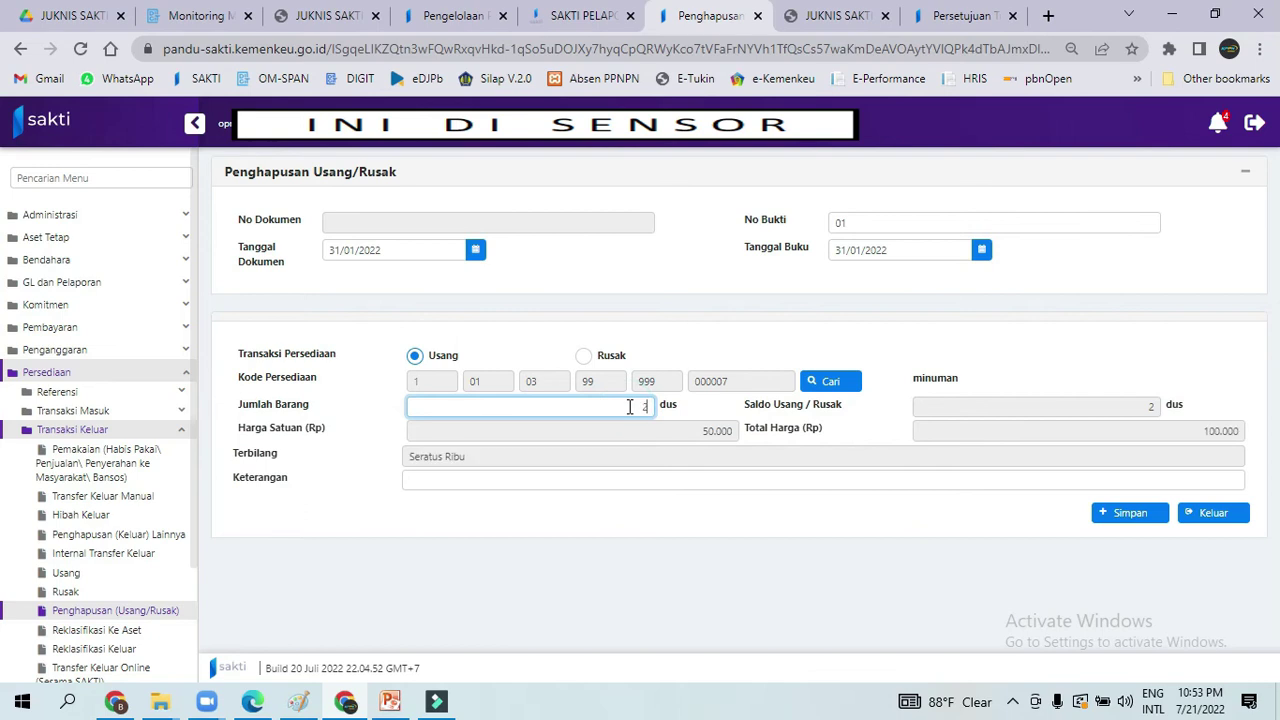
left_click(1140, 515)
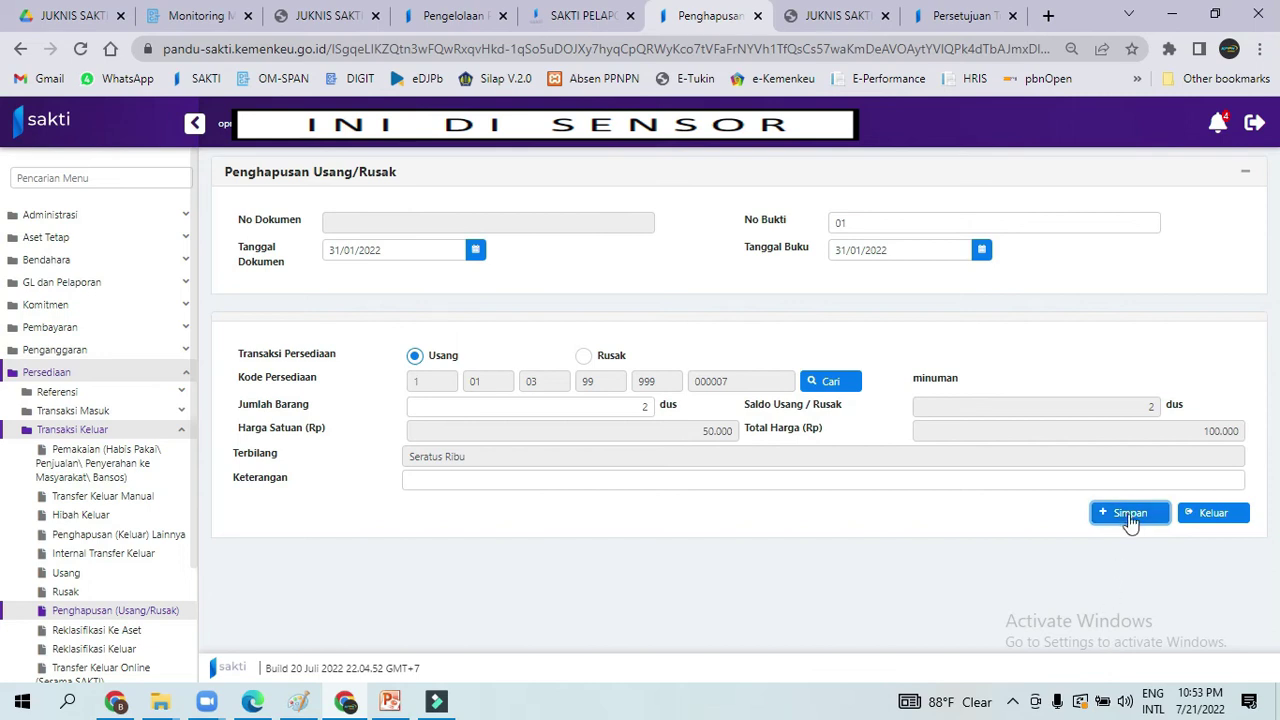
left_click(1130, 515)
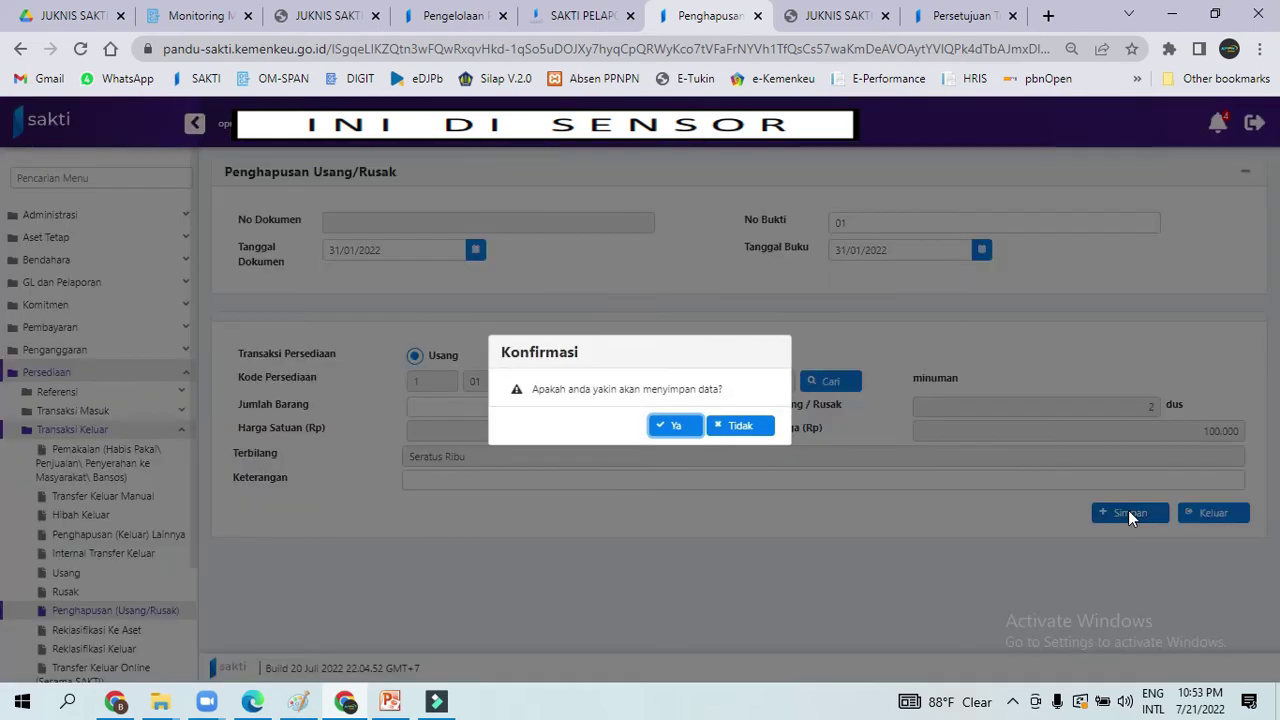
left_click(670, 430)
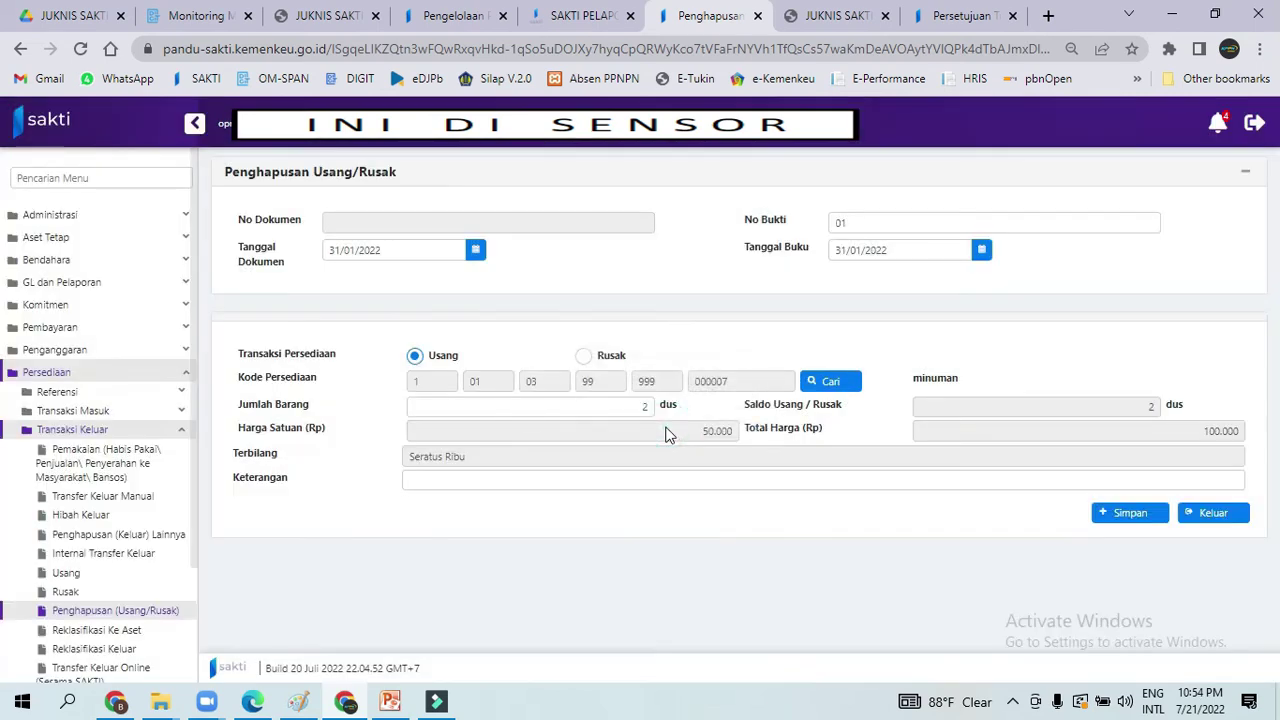
- Confirm saving the minuman write-off and acknowledge the save notice
left_click(714, 435)
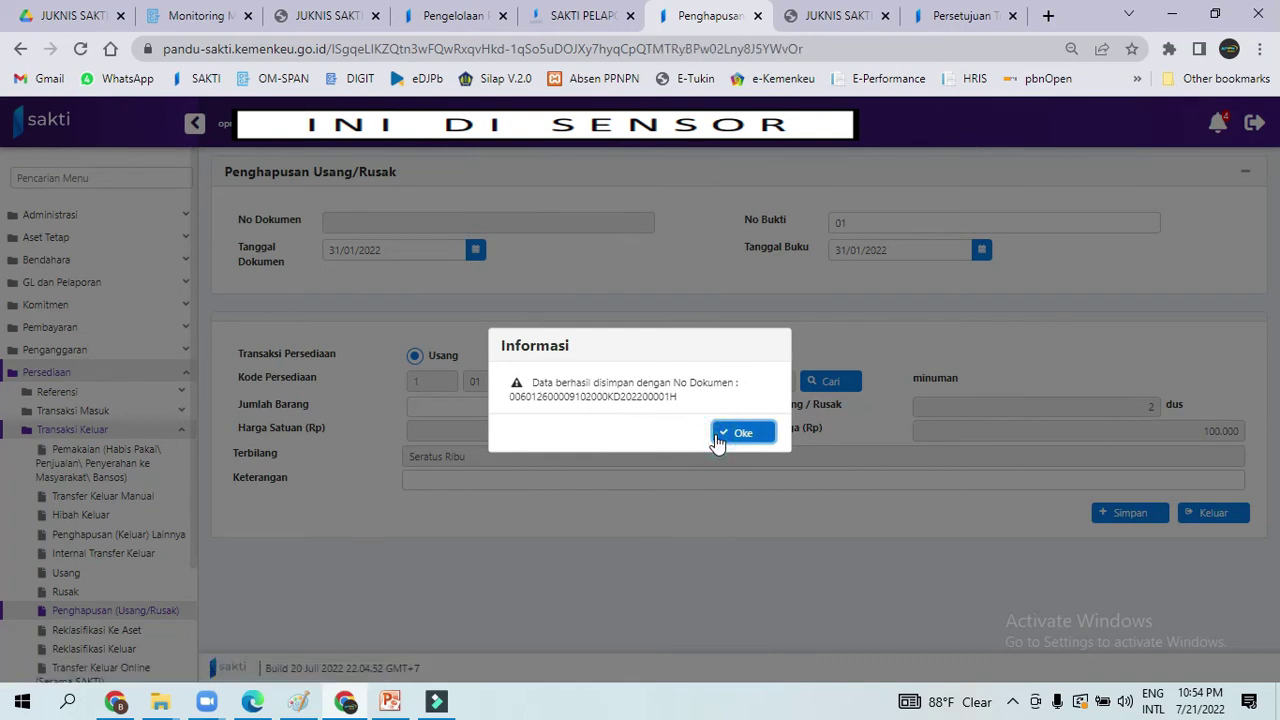
left_click(668, 430)
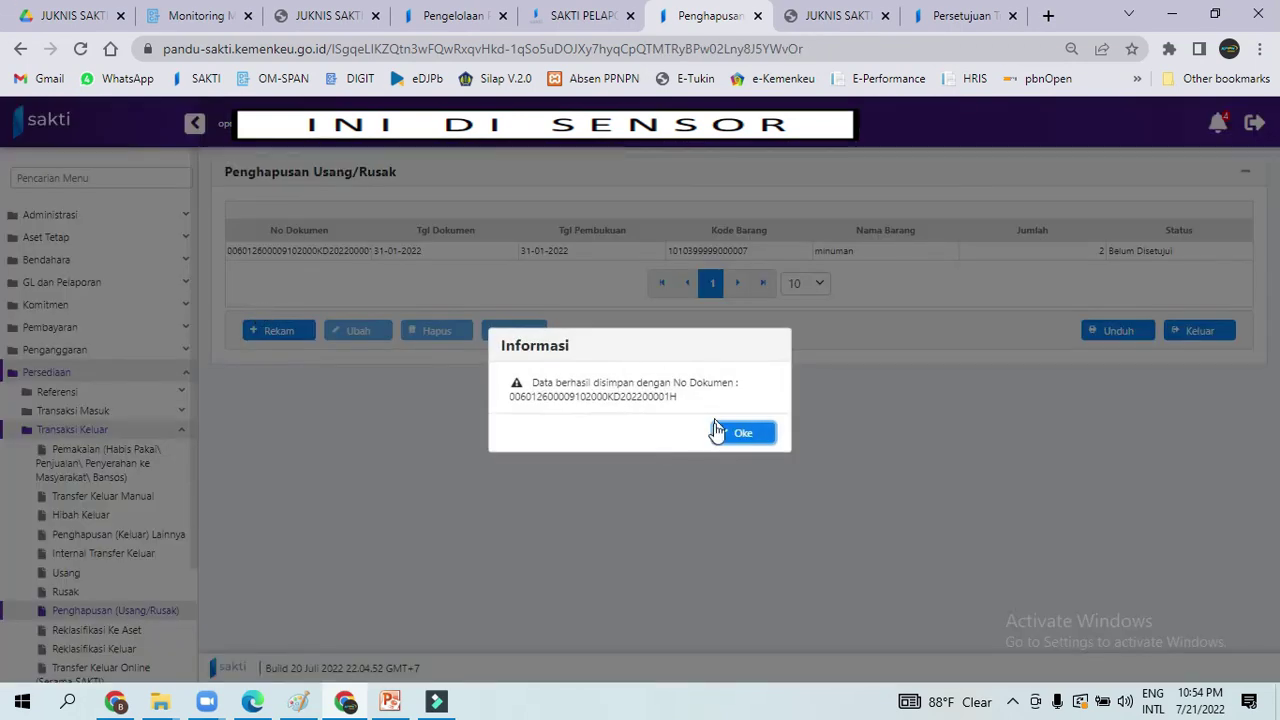
left_click(720, 435)
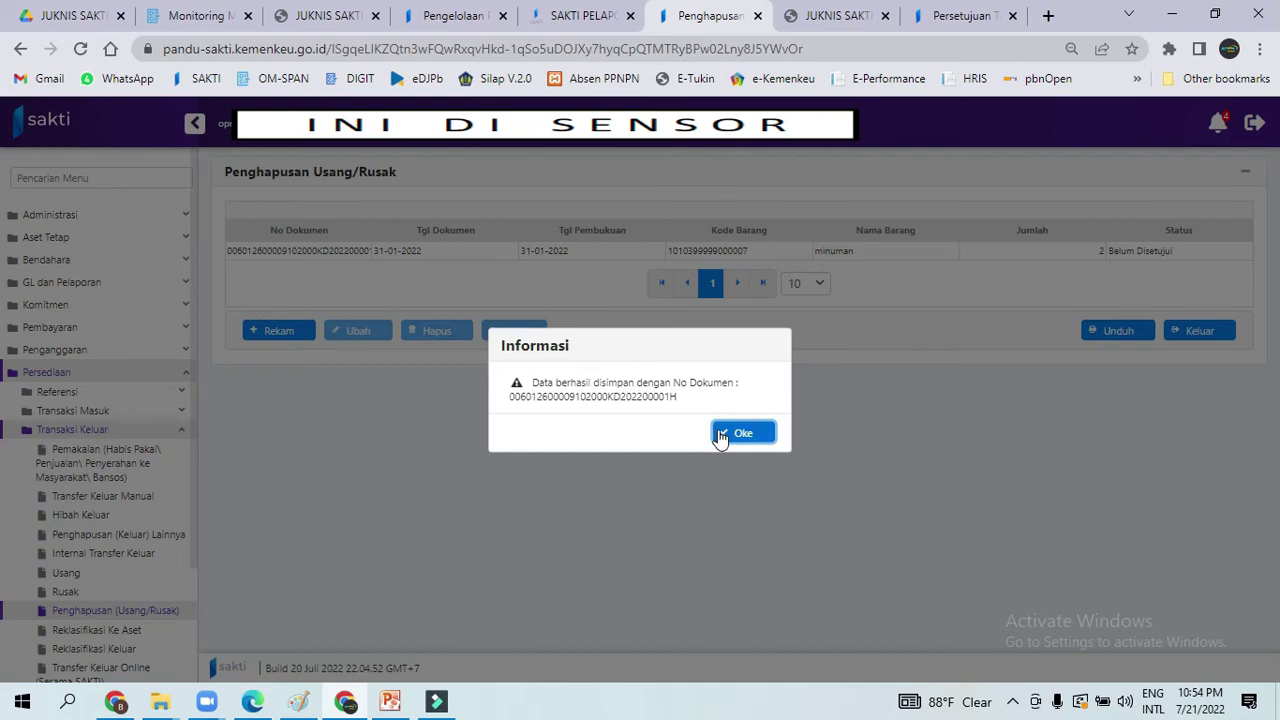
- Start another Penghapusan Usang/Rusak record and set its Tanggal Dokumen to 31/01/2022
left_click(258, 340)
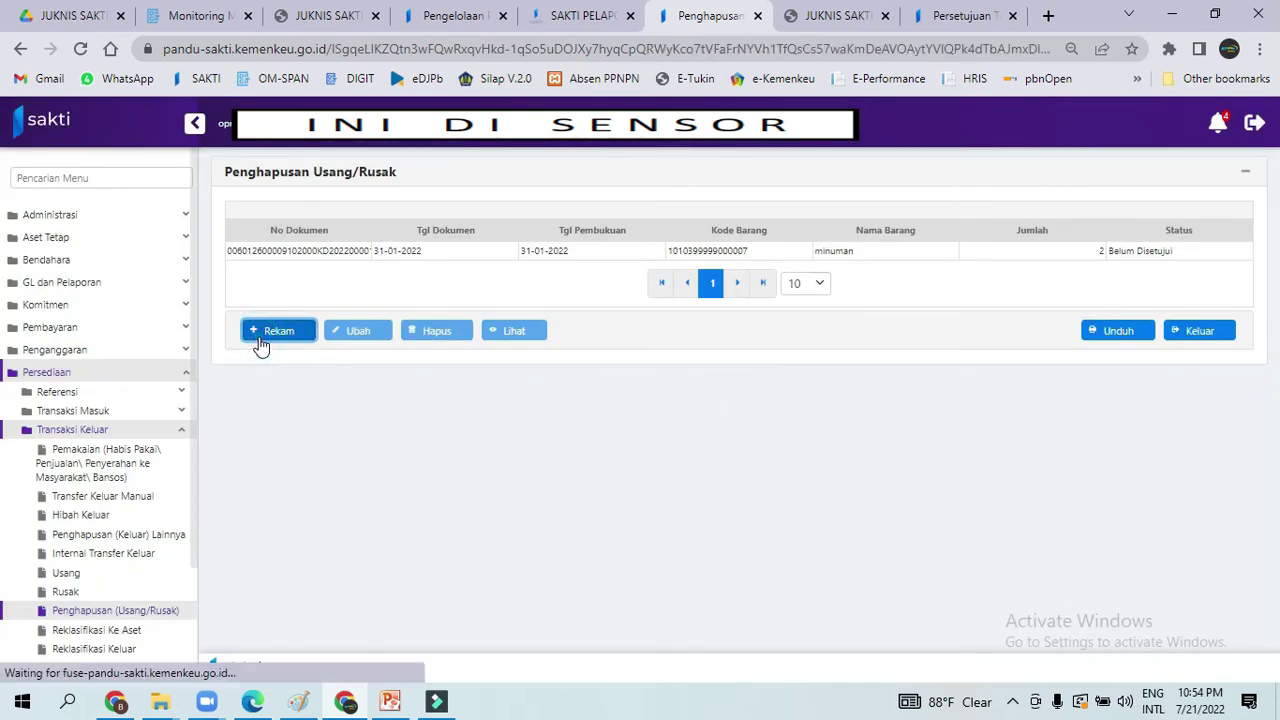
left_click(477, 250)
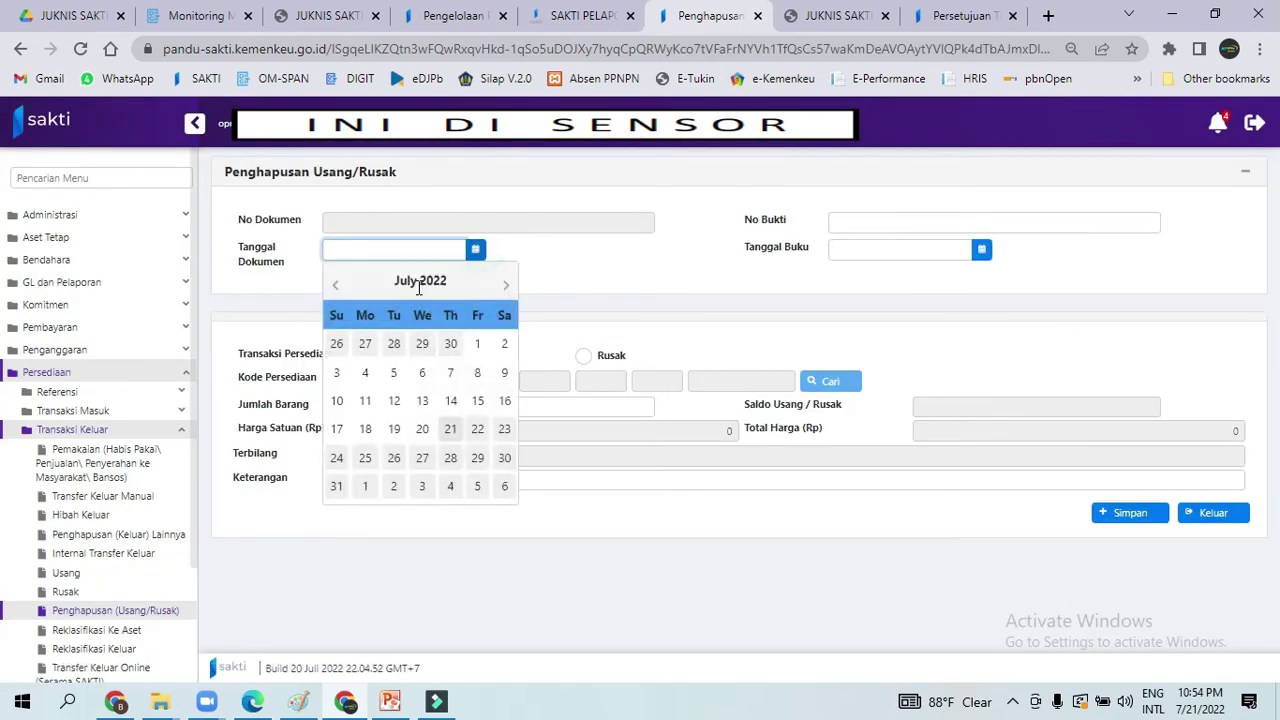
left_click(335, 286)
left_click(335, 286)
left_click(335, 286)
left_click(335, 286)
left_click(335, 286)
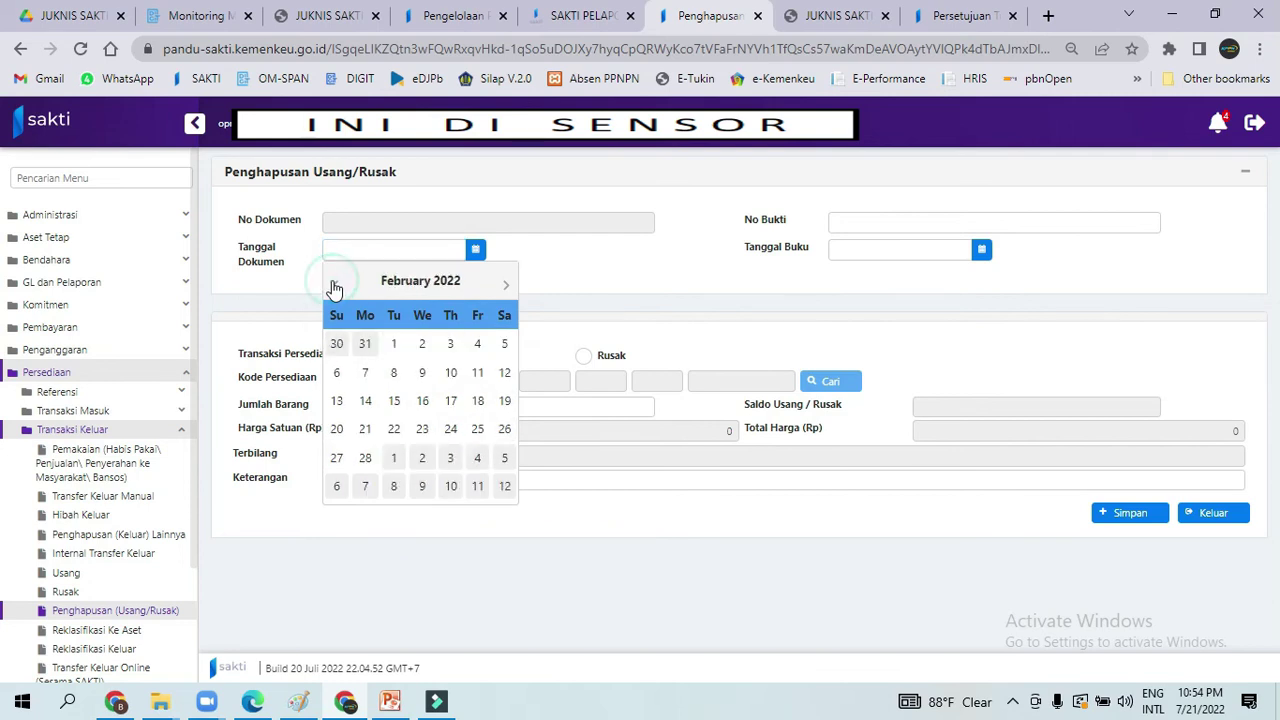
left_click(335, 286)
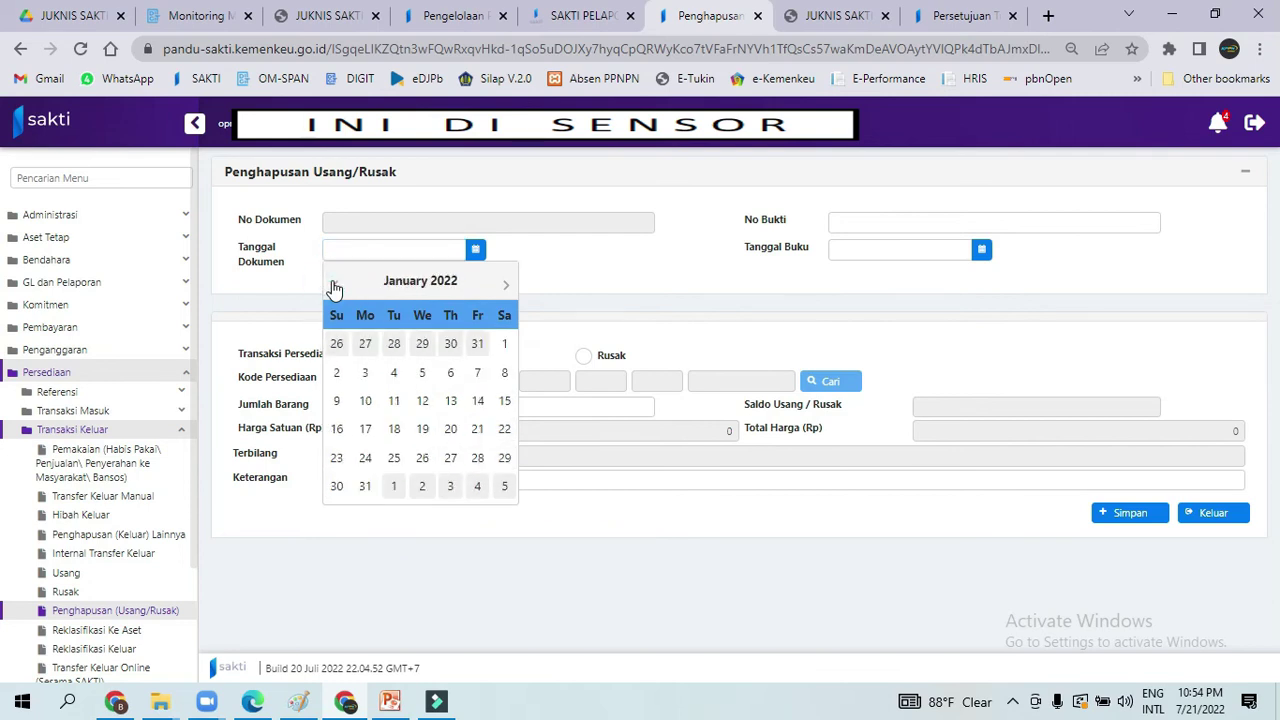
left_click(365, 486)
- Enter 01 as the new write-off record's No Bukti and set its Tanggal Buku to 31/01/2022
left_click(870, 215)
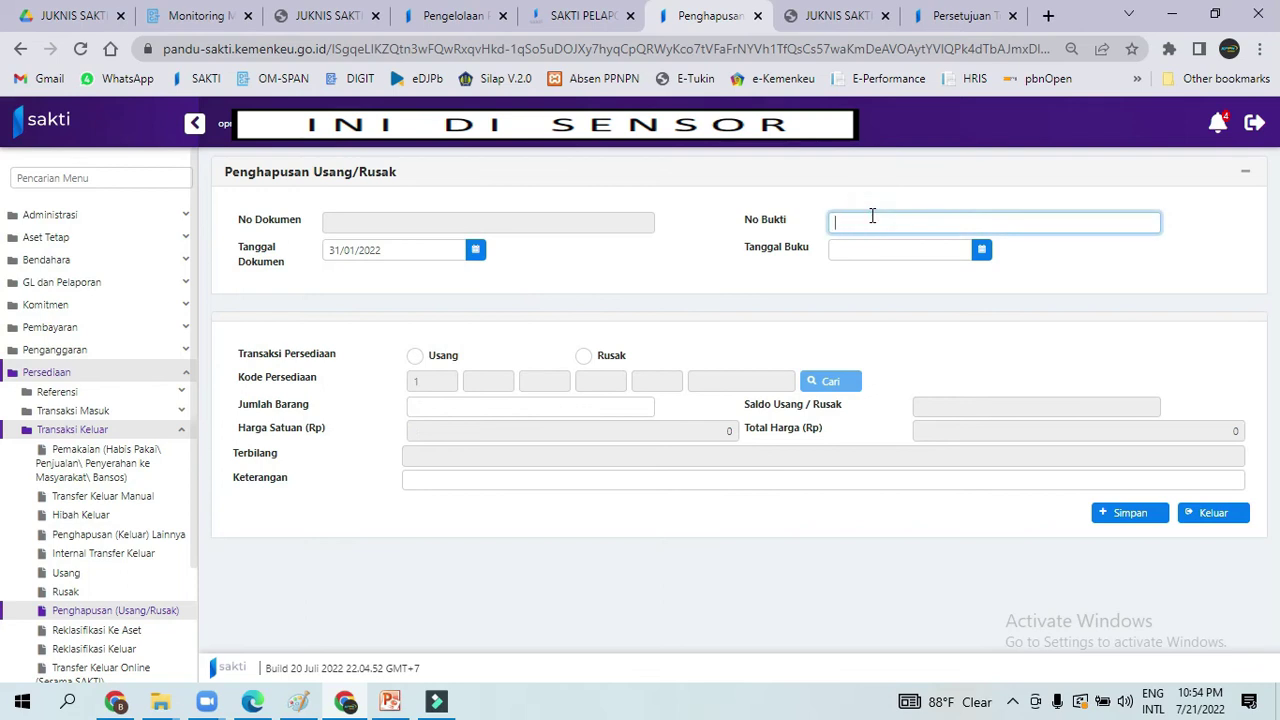
left_click(981, 249)
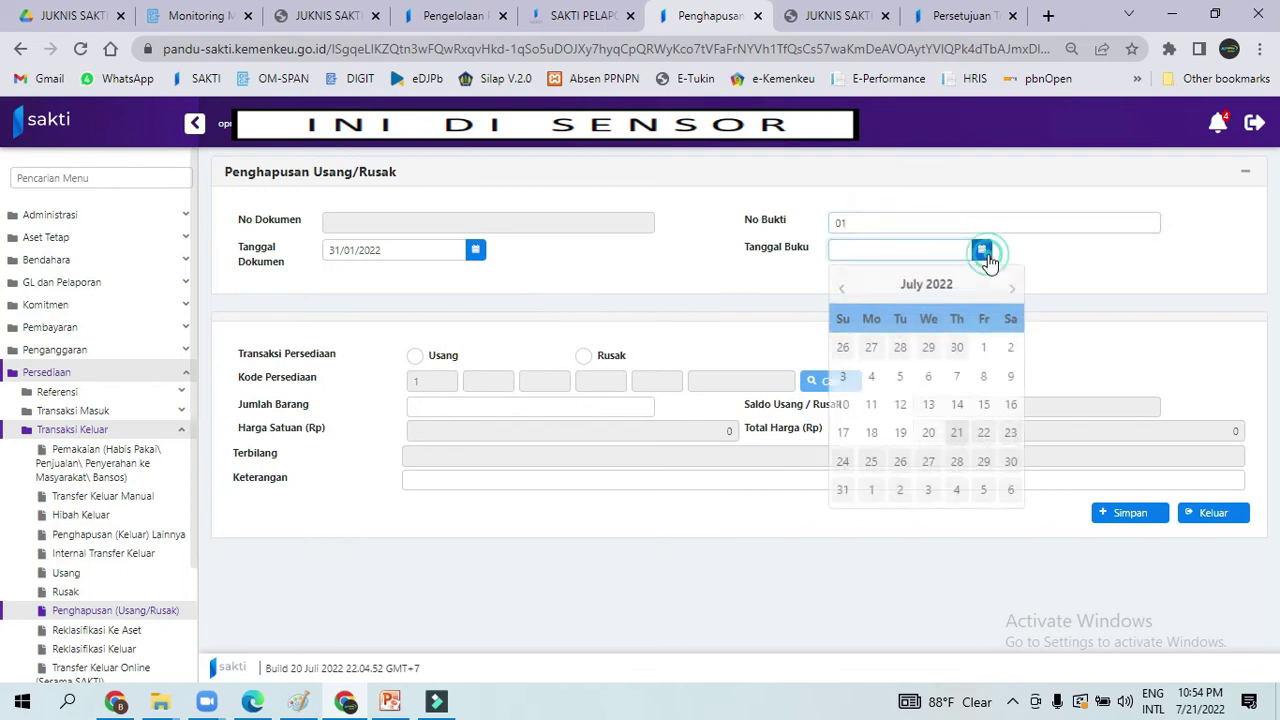
left_click(843, 286)
left_click(843, 286)
left_click(843, 286)
left_click(843, 286)
left_click(843, 286)
left_click(843, 286)
left_click(871, 485)
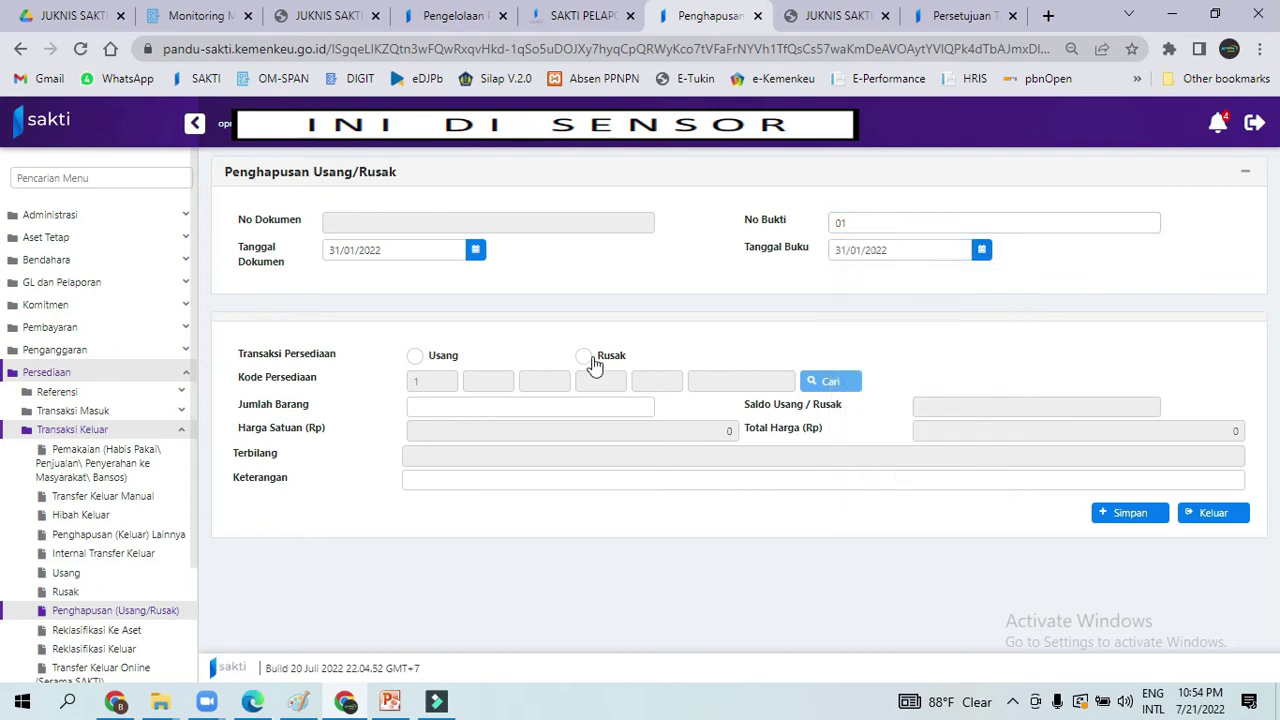
- Set Transaksi Persediaan to Rusak and choose Kertas HVS Merah from the Barang Persediaan Rusak / Usang list
left_click(586, 358)
left_click(832, 384)
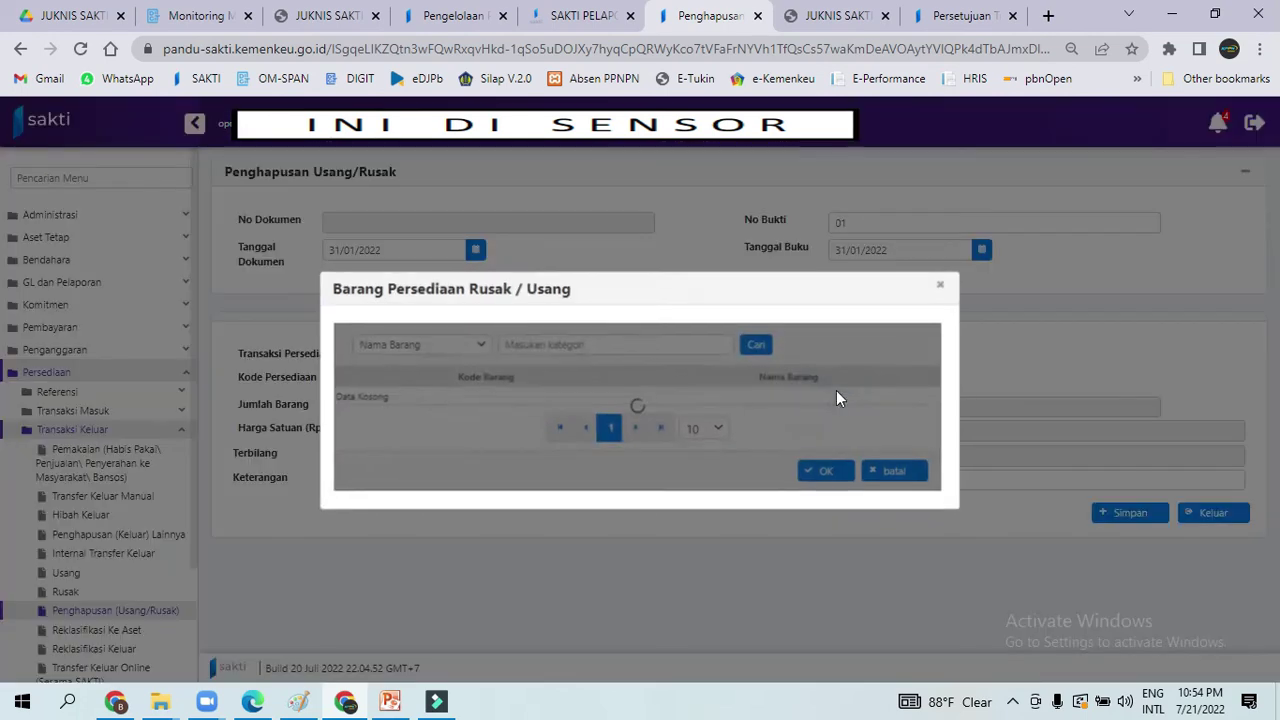
left_click(492, 397)
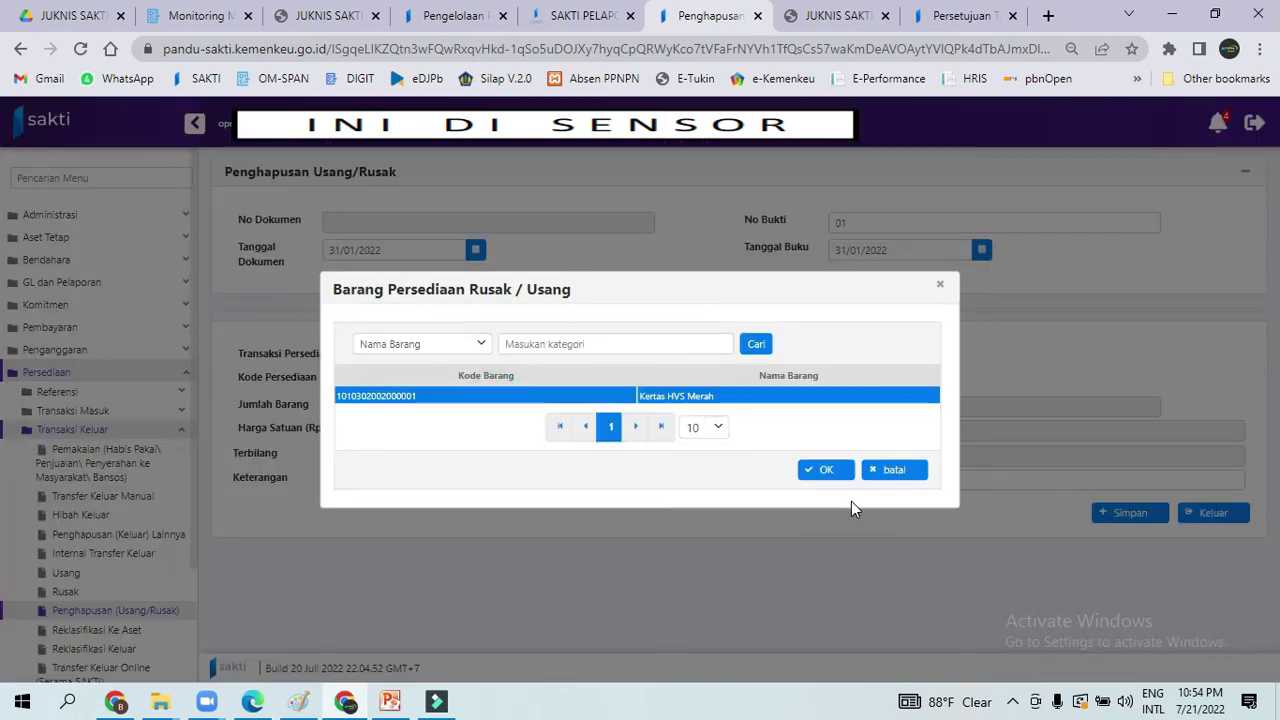
left_click(822, 471)
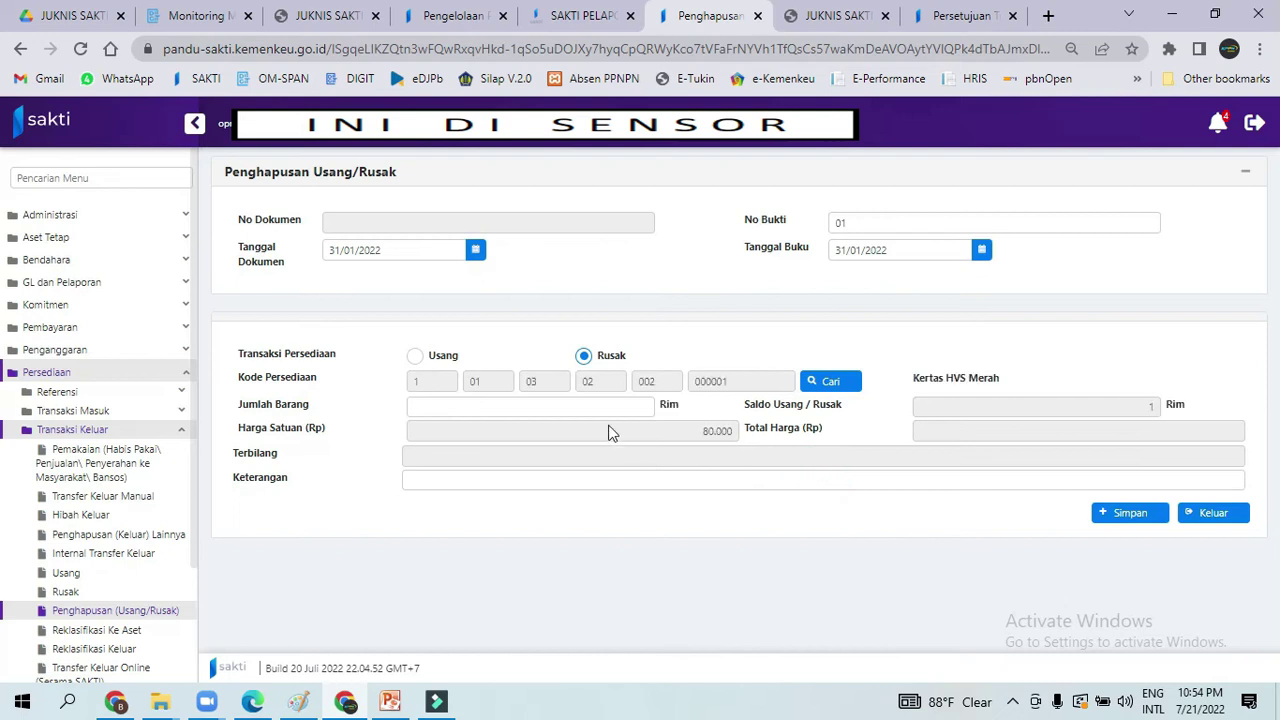
- Set the Kertas HVS Merah write-off quantity to 1 Rim and save the record
left_click(609, 407)
type("1")
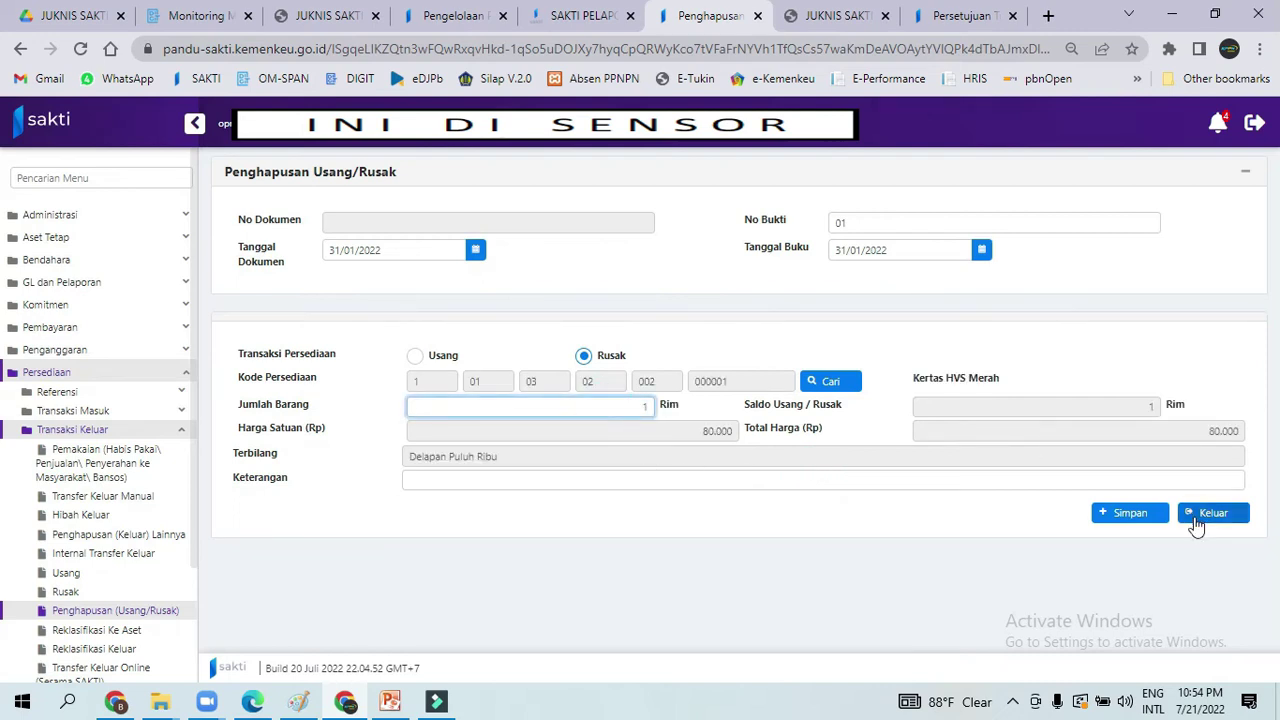
left_click(1130, 516)
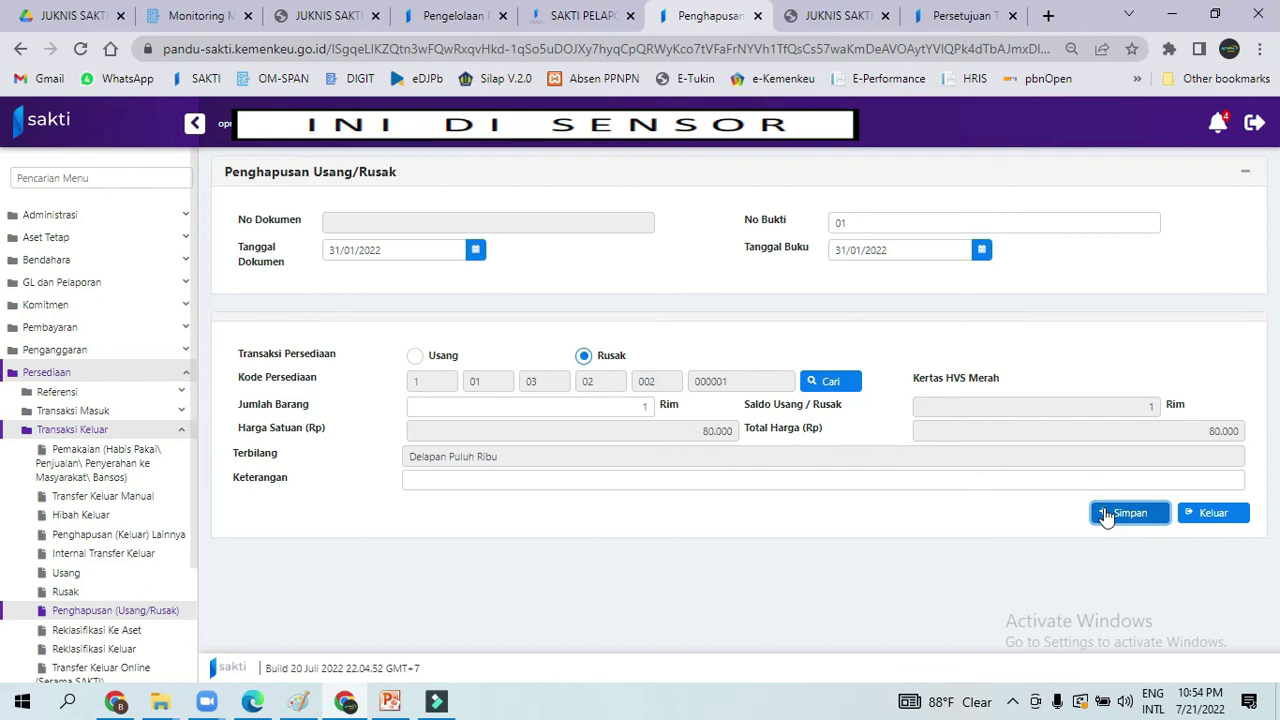
left_click(1146, 517)
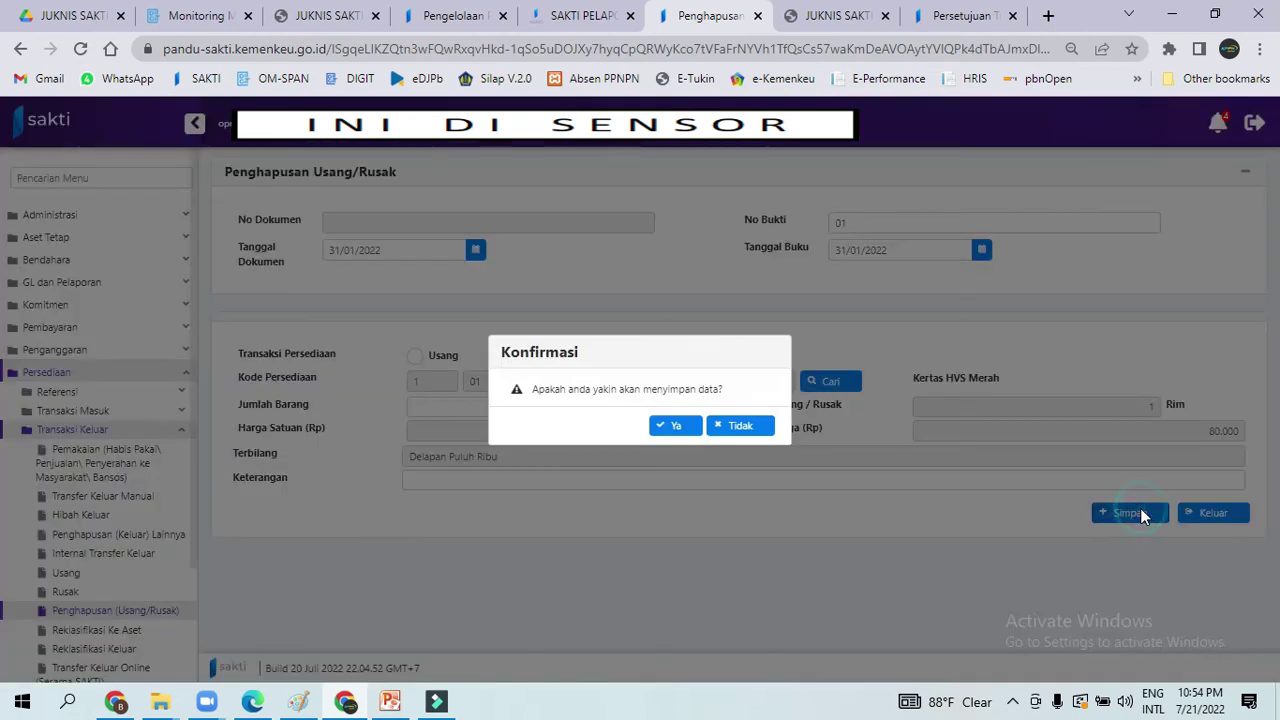
left_click(662, 425)
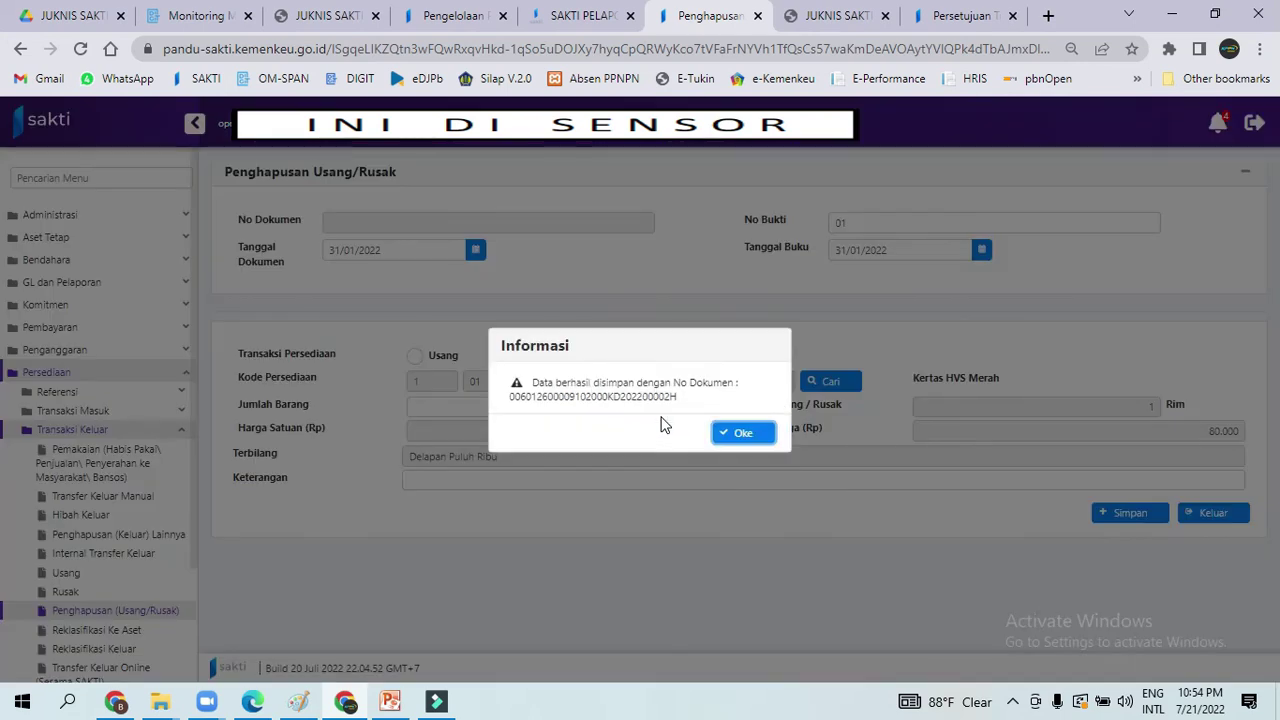
left_click(732, 436)
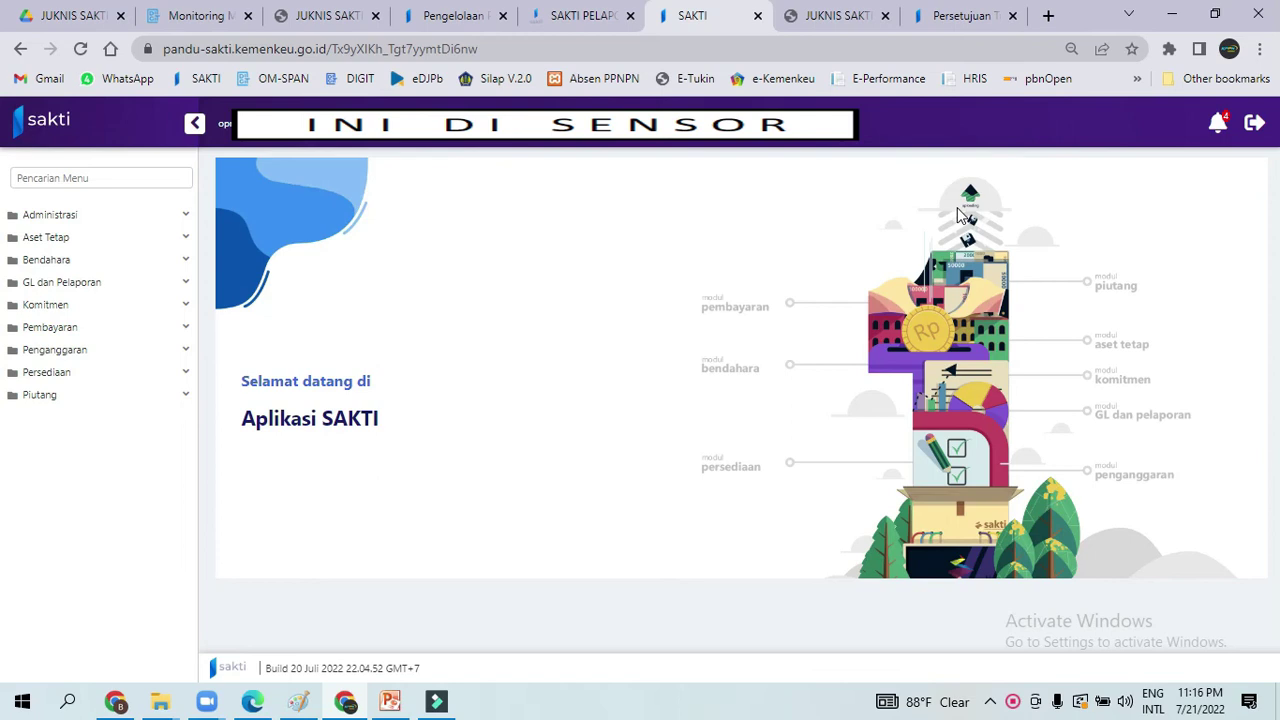
- Open Koreksi Jumlah among the Persediaan module's Koreksi transactions
left_click(74, 365)
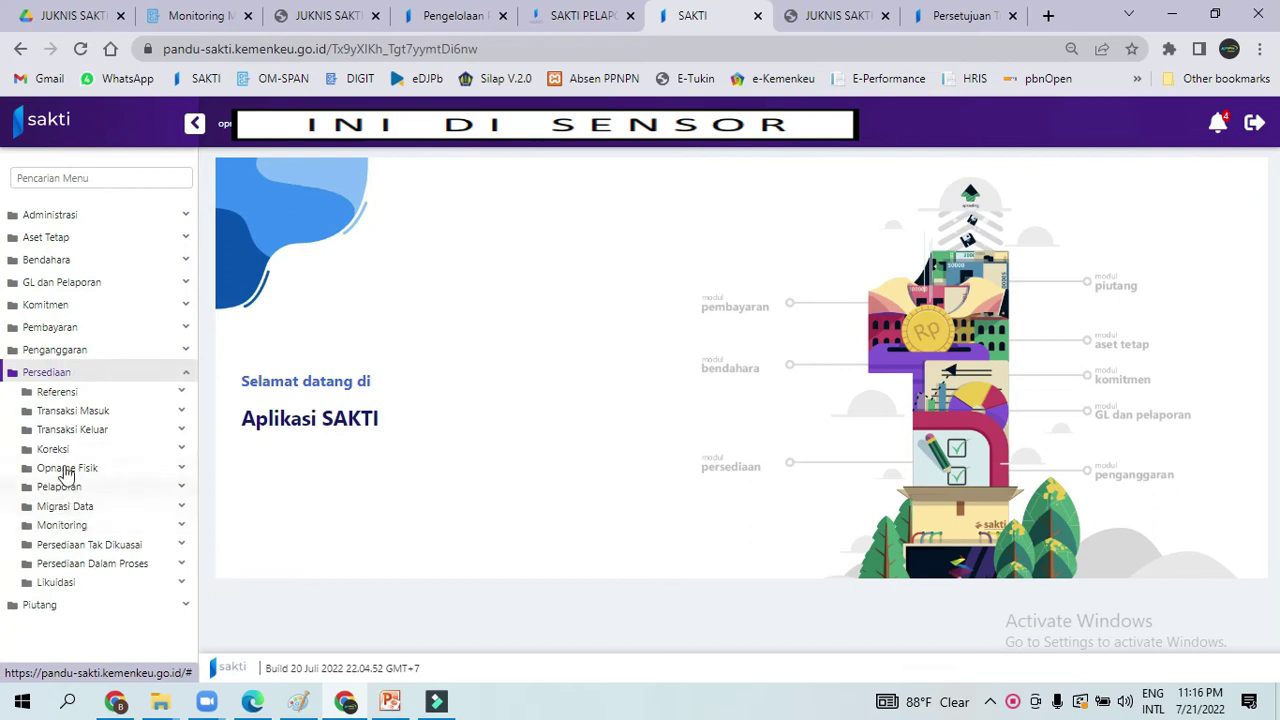
left_click(58, 449)
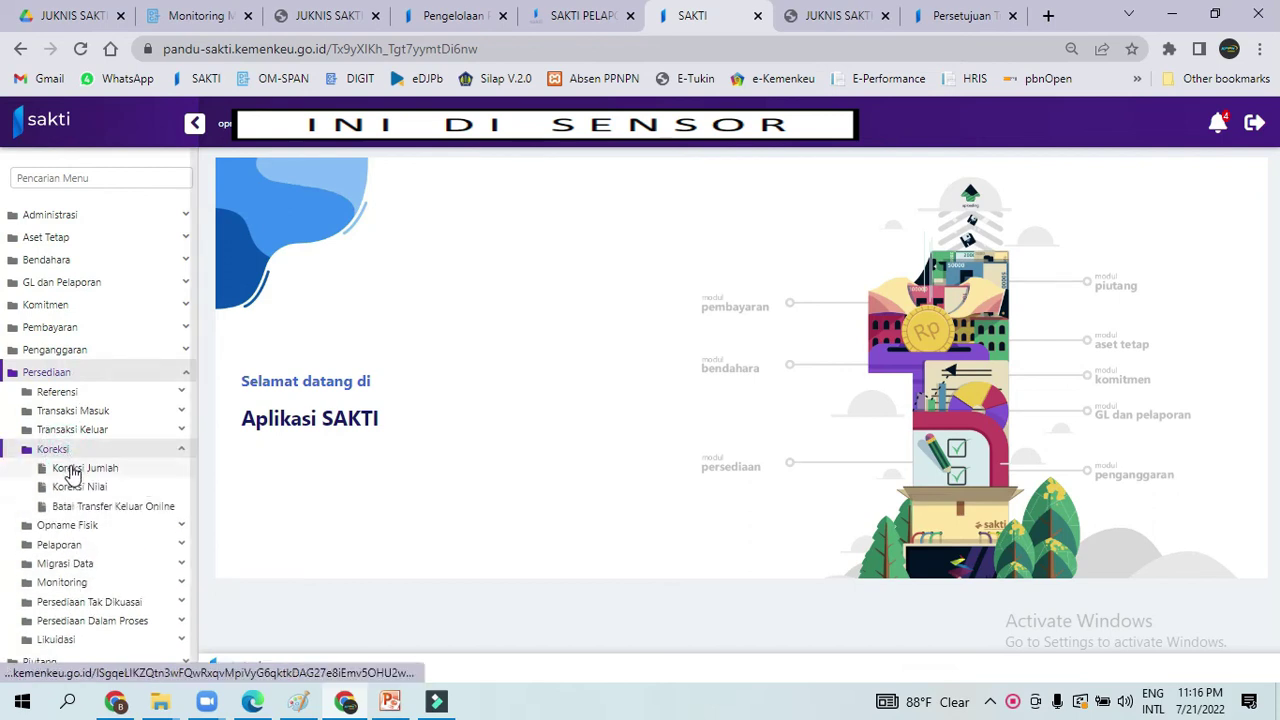
left_click(72, 470)
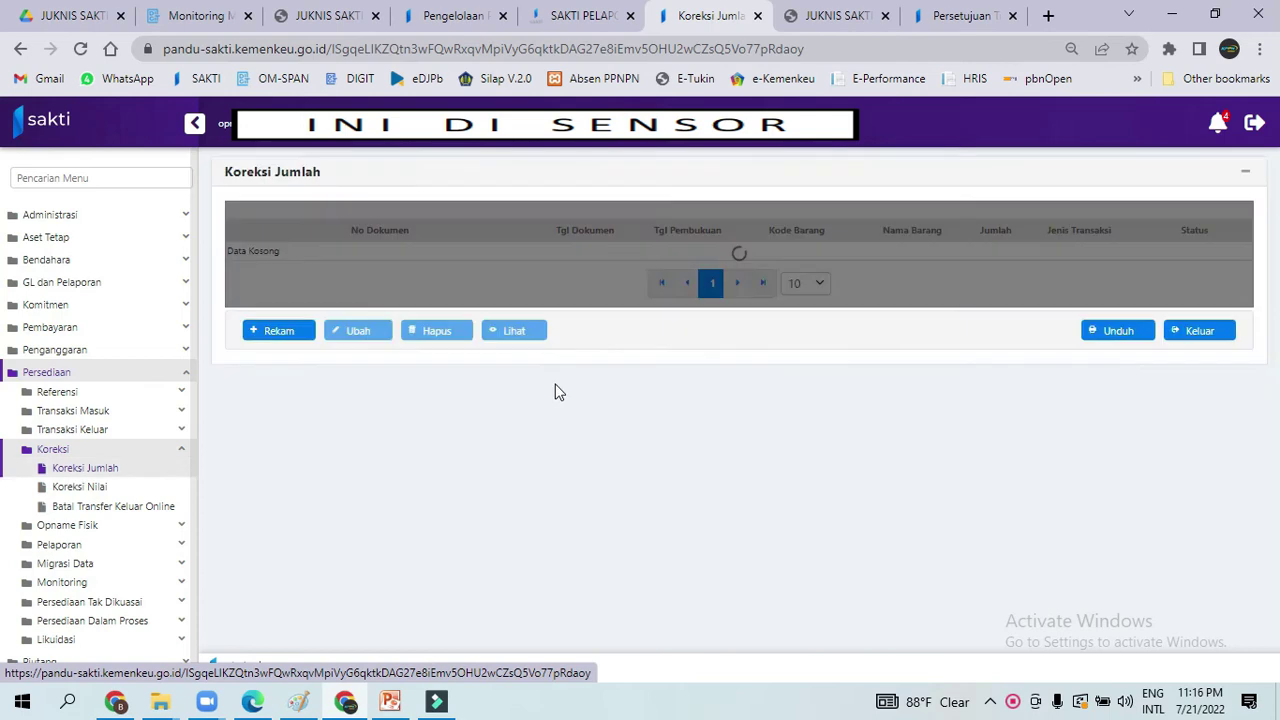
- Review the Koreksi Jumlah validation and recording rules on the SAKTI Pelaporan guide site and return to SAKTI
left_click(574, 12)
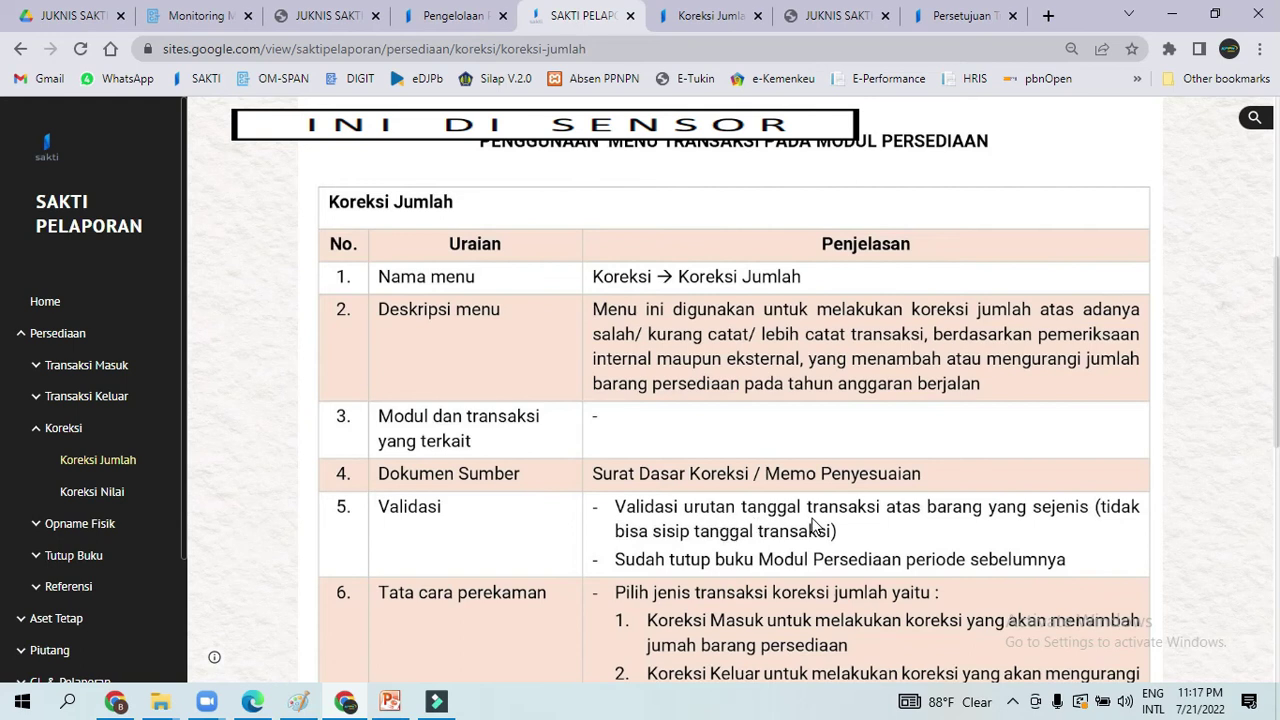
scroll(813, 525, "down", 2)
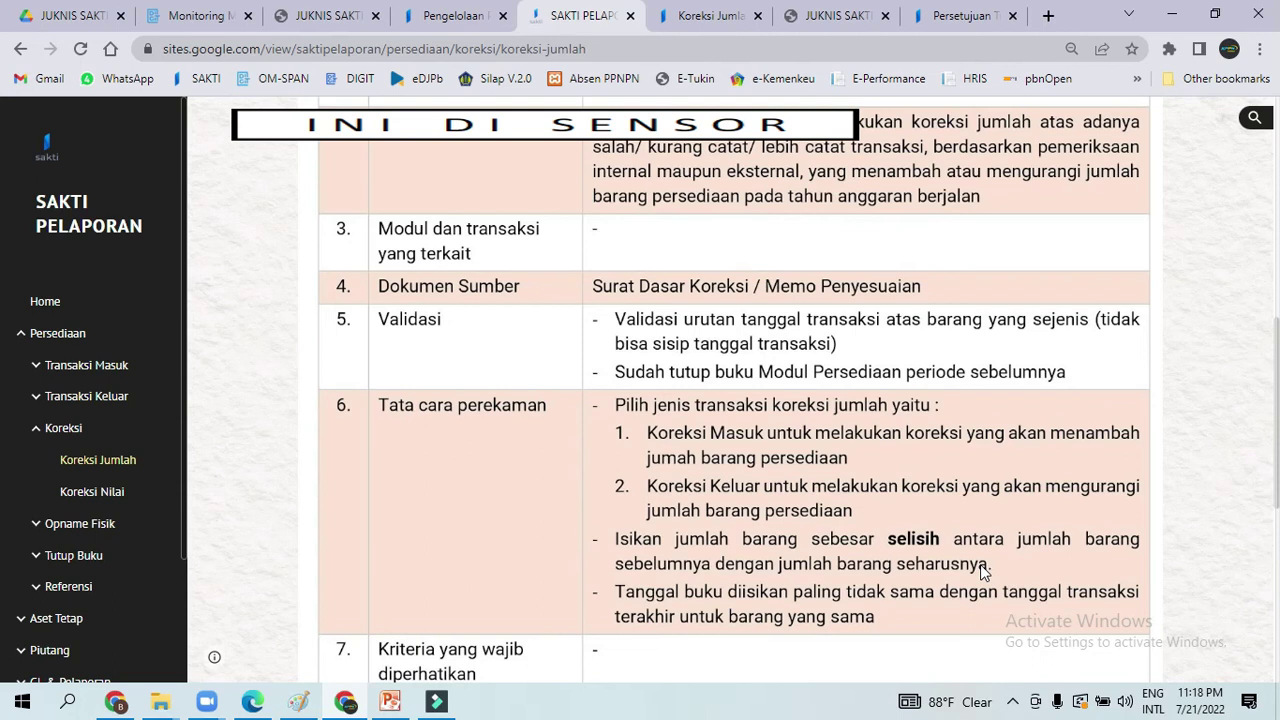
left_click(733, 12)
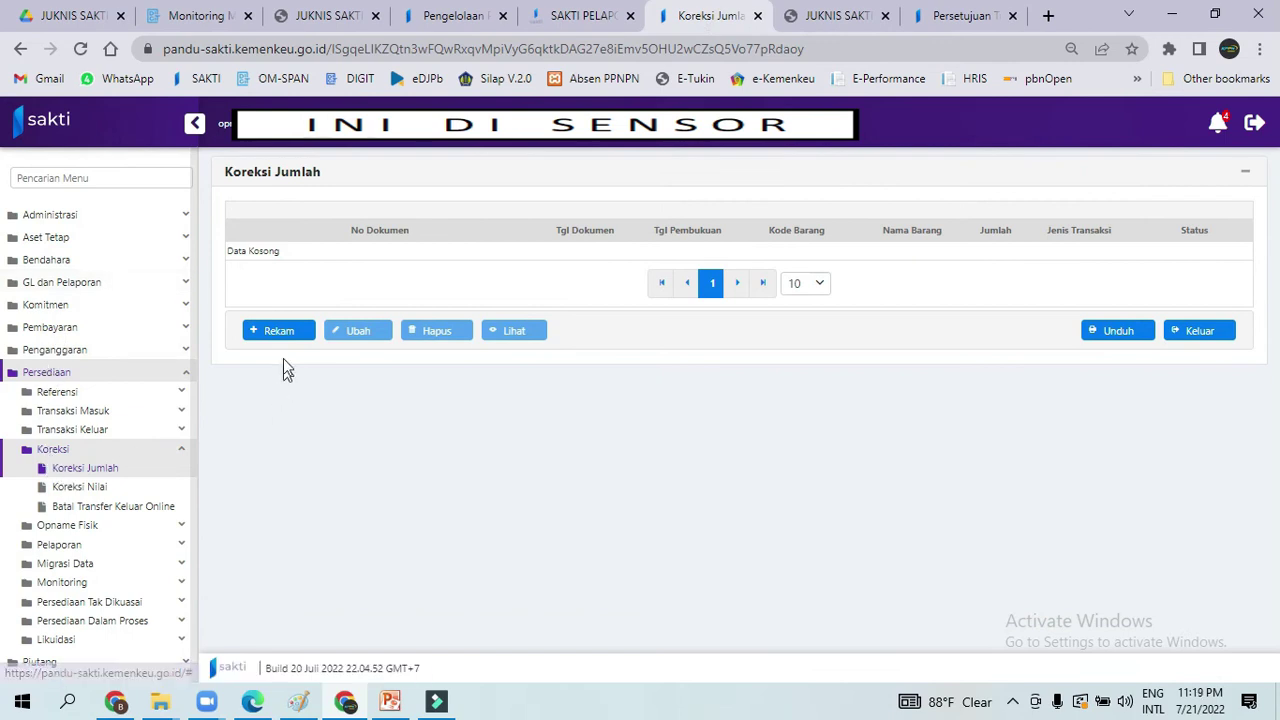
- Start a Koreksi Jumlah record, search the items for KERTAS HVS PUTIH and choose kertas HVS Putih
left_click(279, 331)
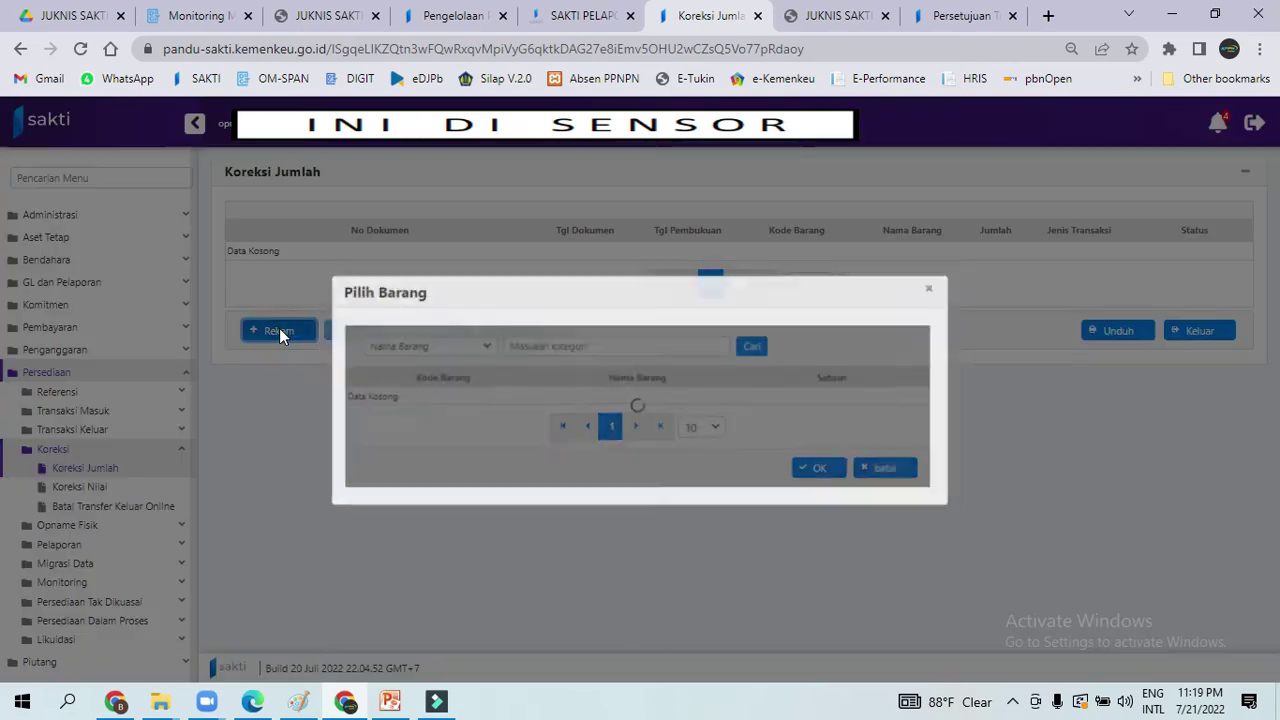
left_click(575, 290)
type("KERTAS HVS PUTIH")
left_click(746, 293)
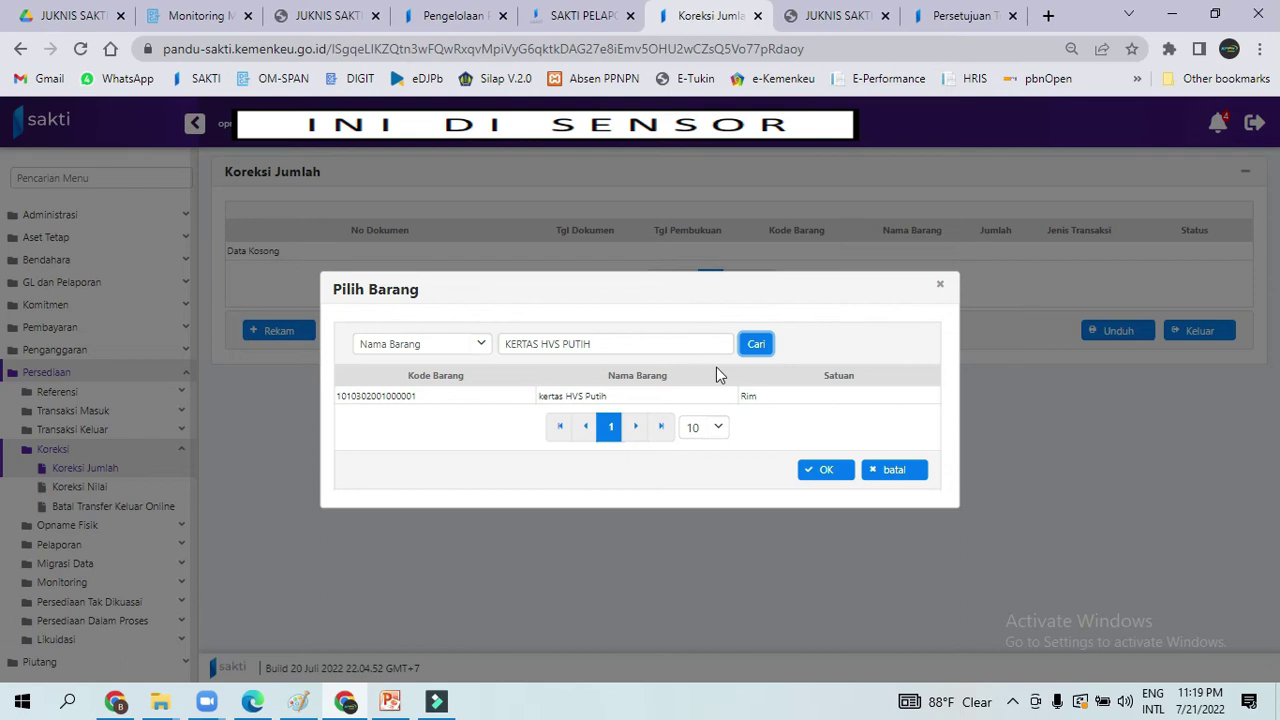
left_click(615, 396)
left_click(821, 478)
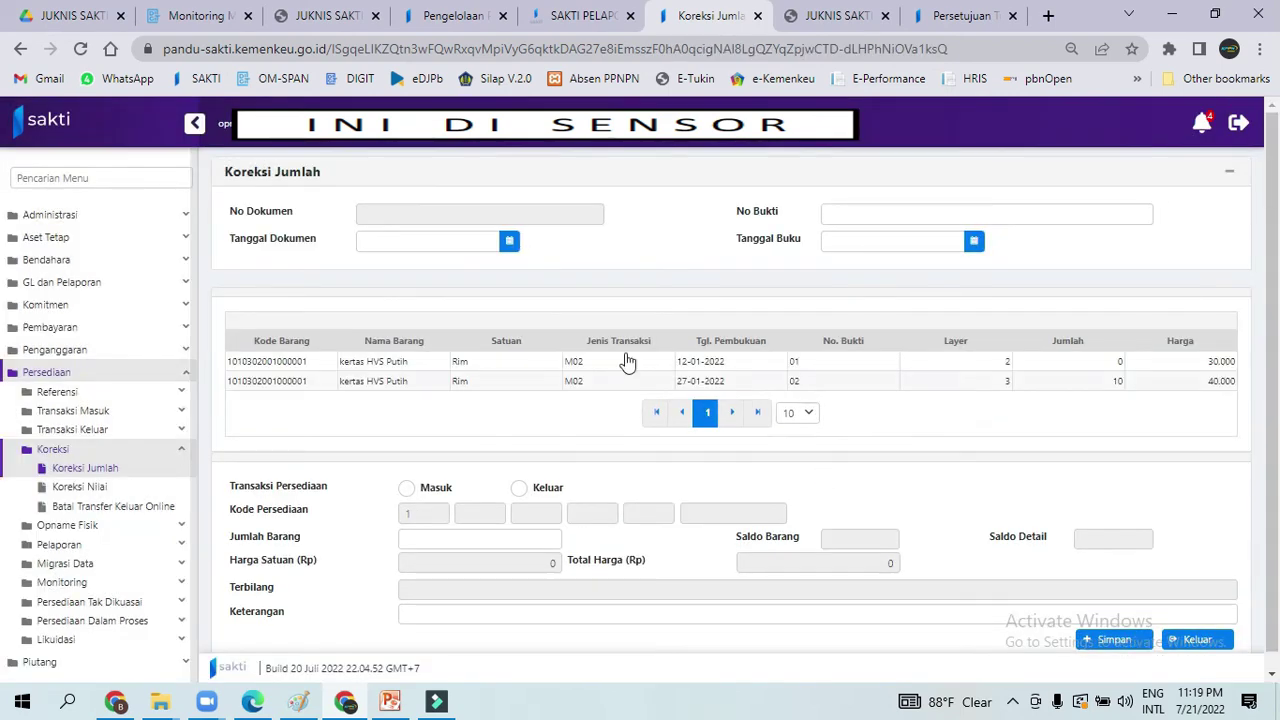
- Set the Koreksi Jumlah record's Tanggal Dokumen to 31/01/2022
left_click(509, 241)
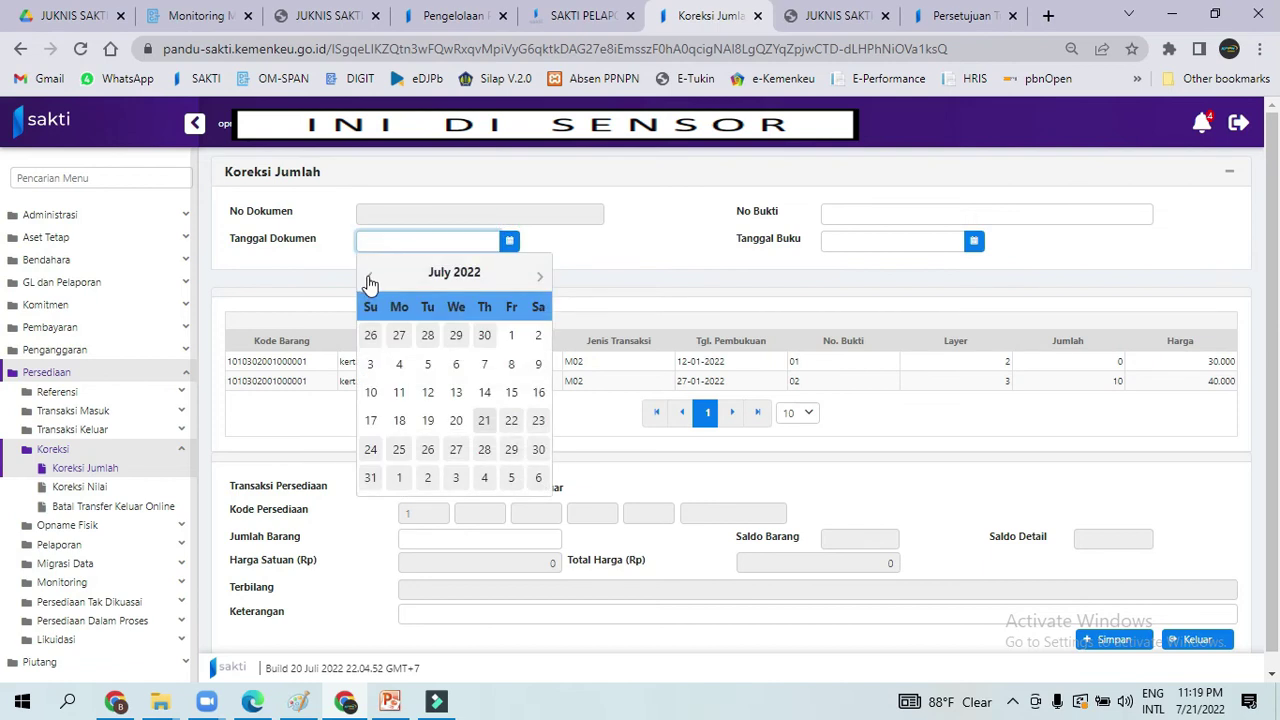
left_click(369, 277)
left_click(369, 277)
left_click(369, 277)
left_click(369, 277)
left_click(369, 277)
left_click(369, 277)
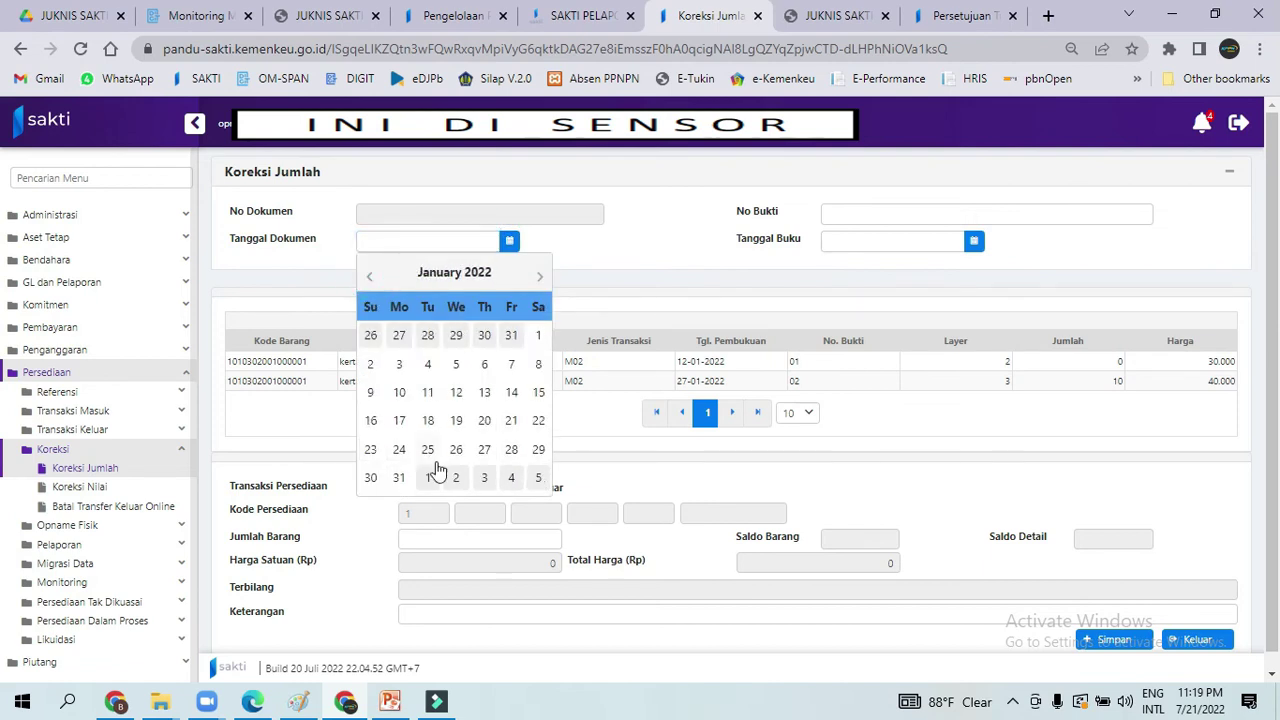
left_click(399, 477)
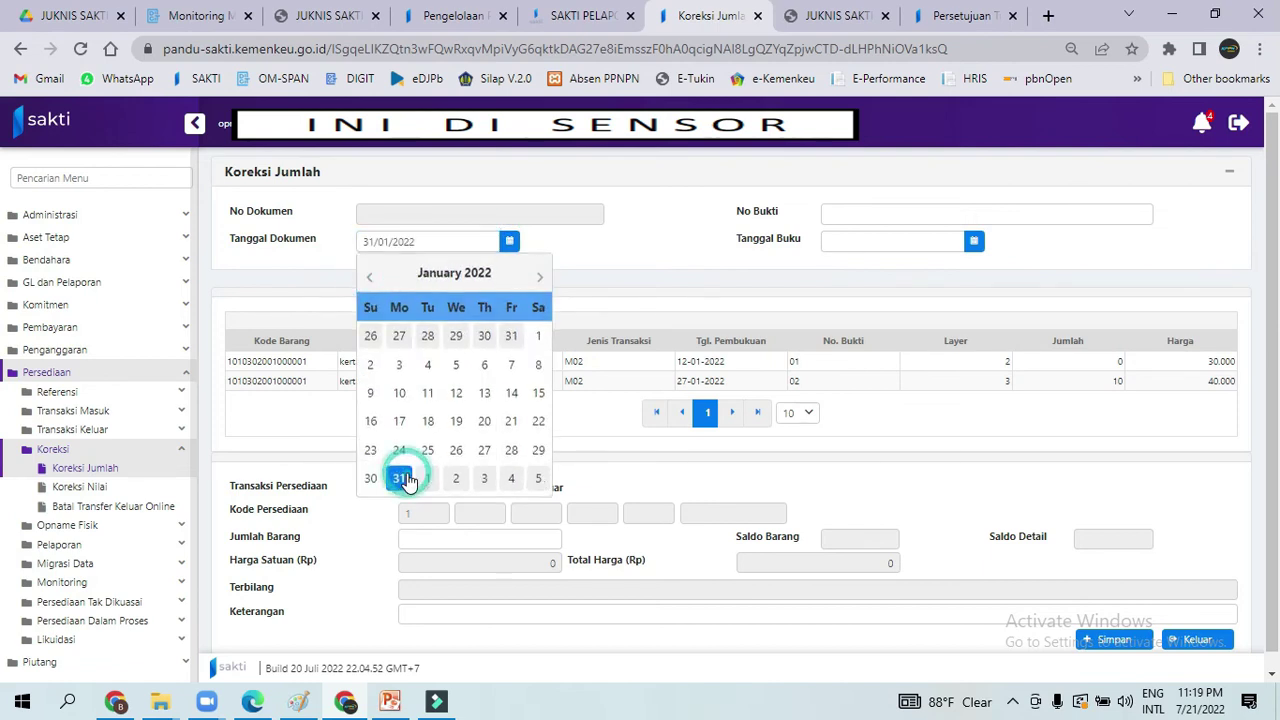
- Enter 01 as the Koreksi Jumlah record's No Bukti and set its Tanggal Buku to 31/01/2022
left_click(829, 214)
type("01")
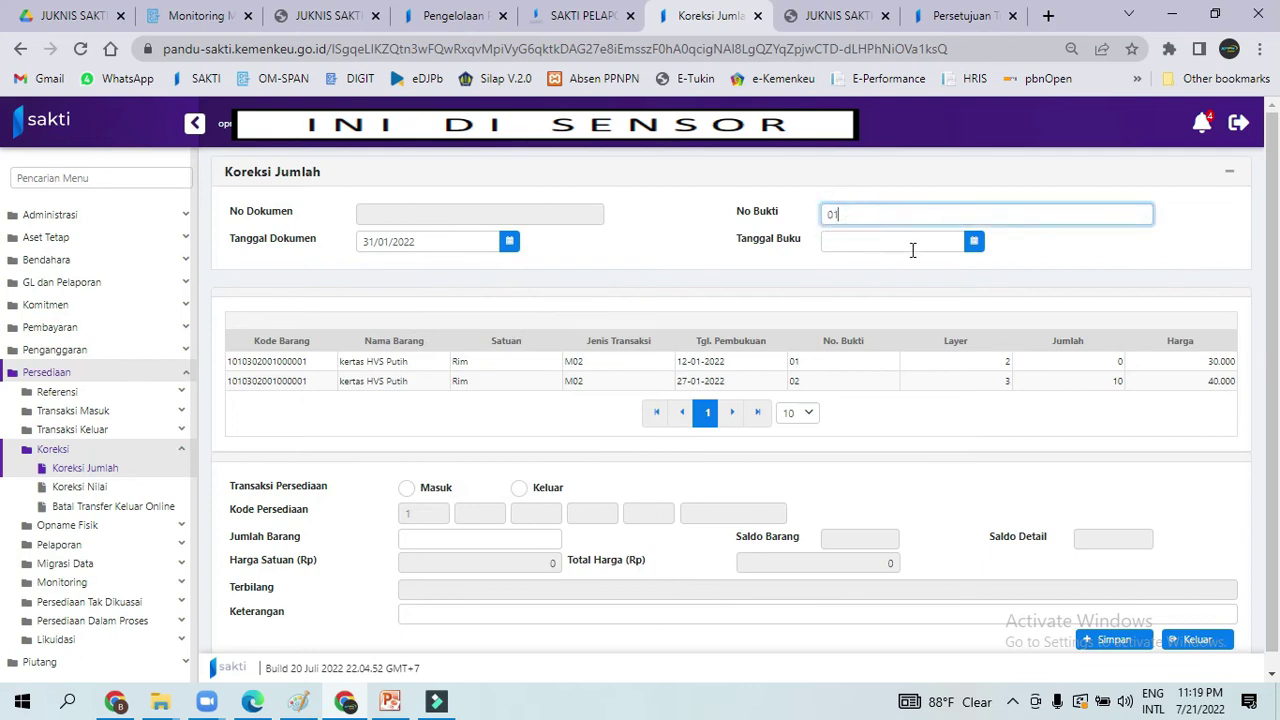
left_click(973, 243)
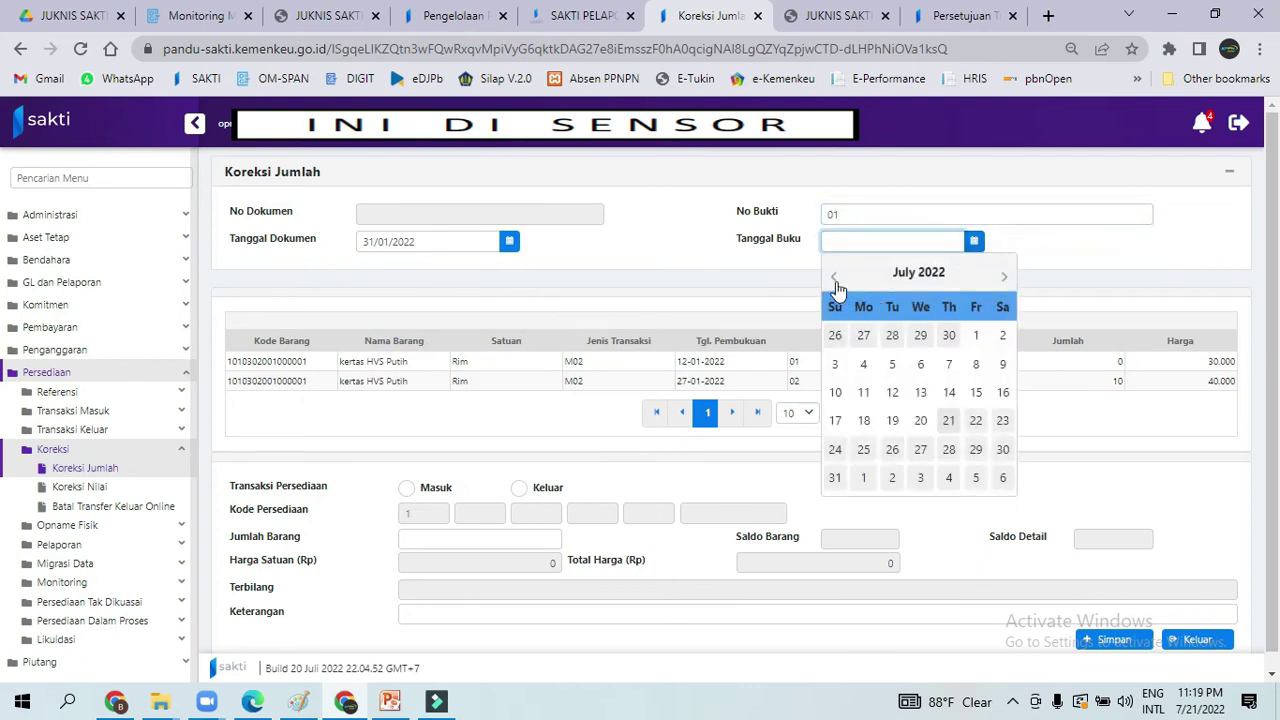
left_click(836, 283)
left_click(836, 283)
left_click(836, 283)
left_click(836, 283)
left_click(836, 283)
left_click(836, 283)
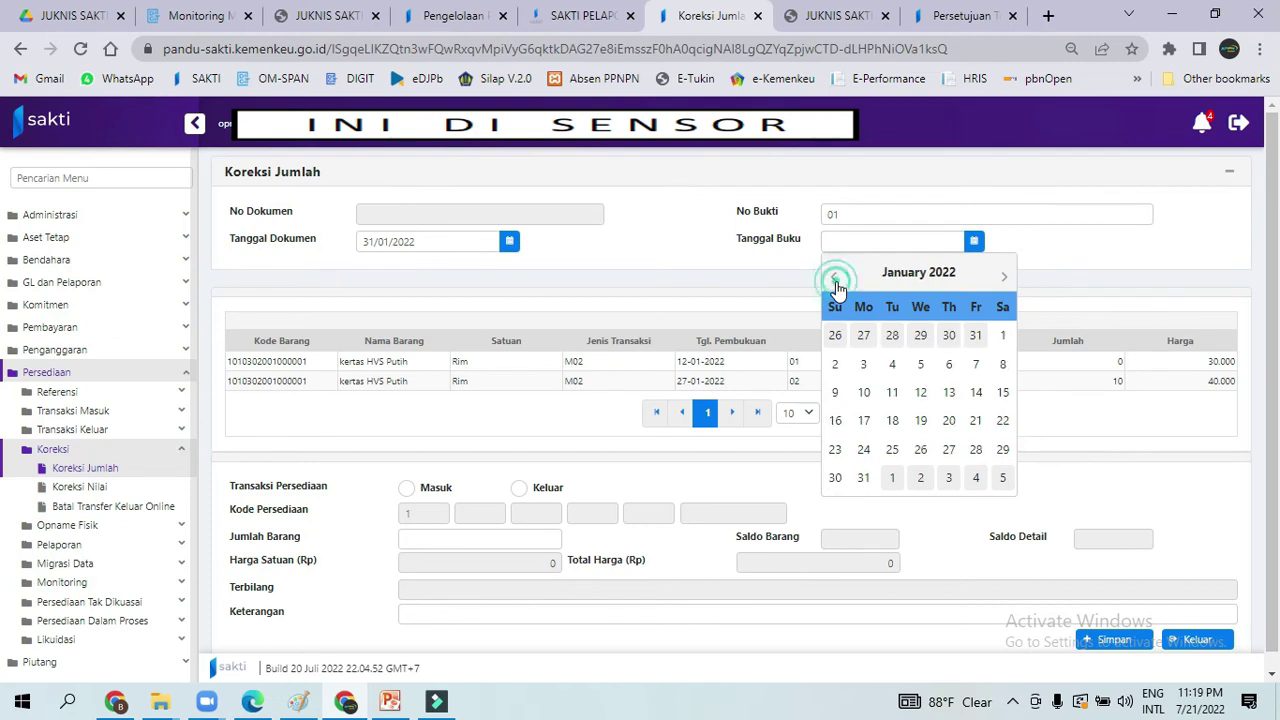
left_click(863, 479)
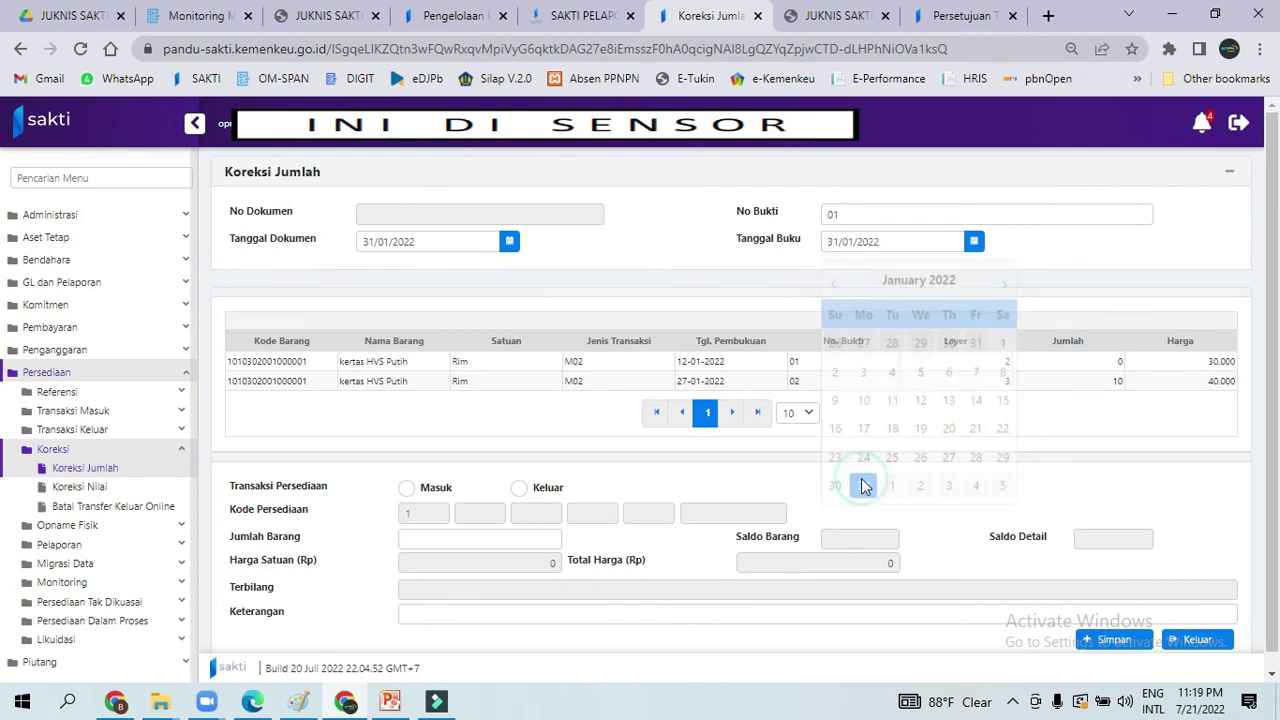
- Compare the two kertas HVS Putih layers and select the one booked on 27-01-2022 for the correction
left_click(598, 364)
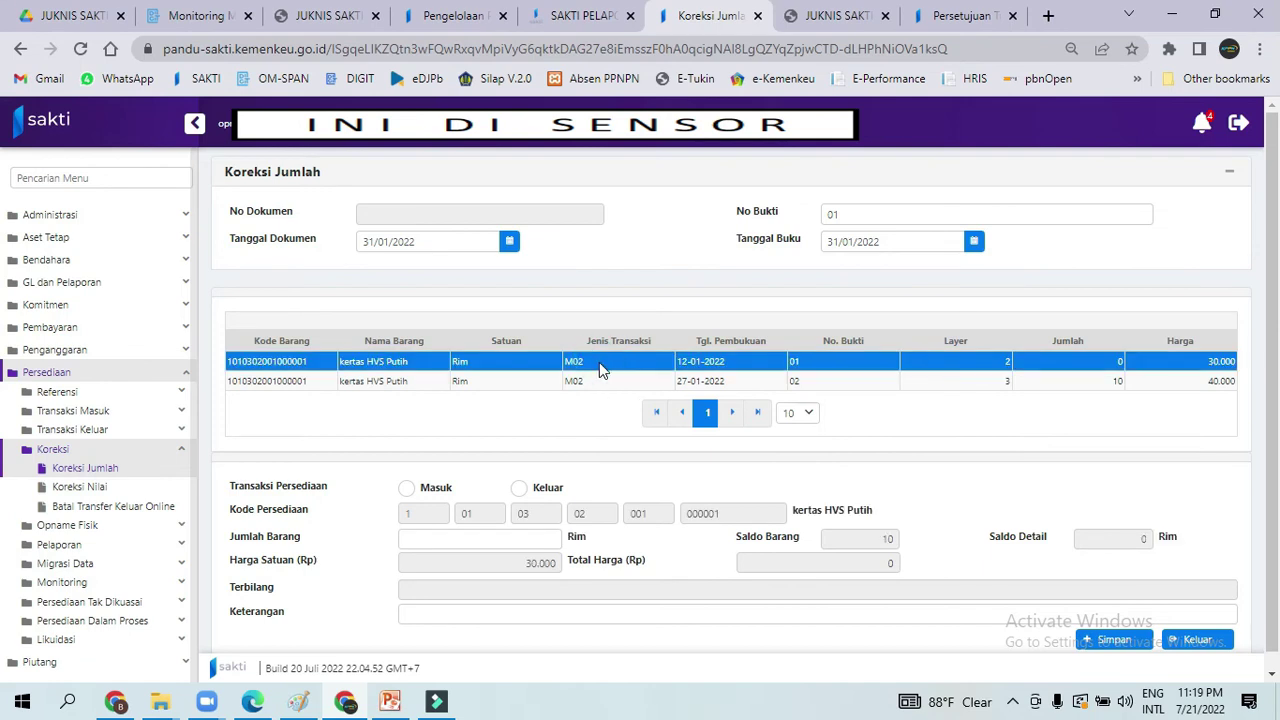
left_click(710, 384)
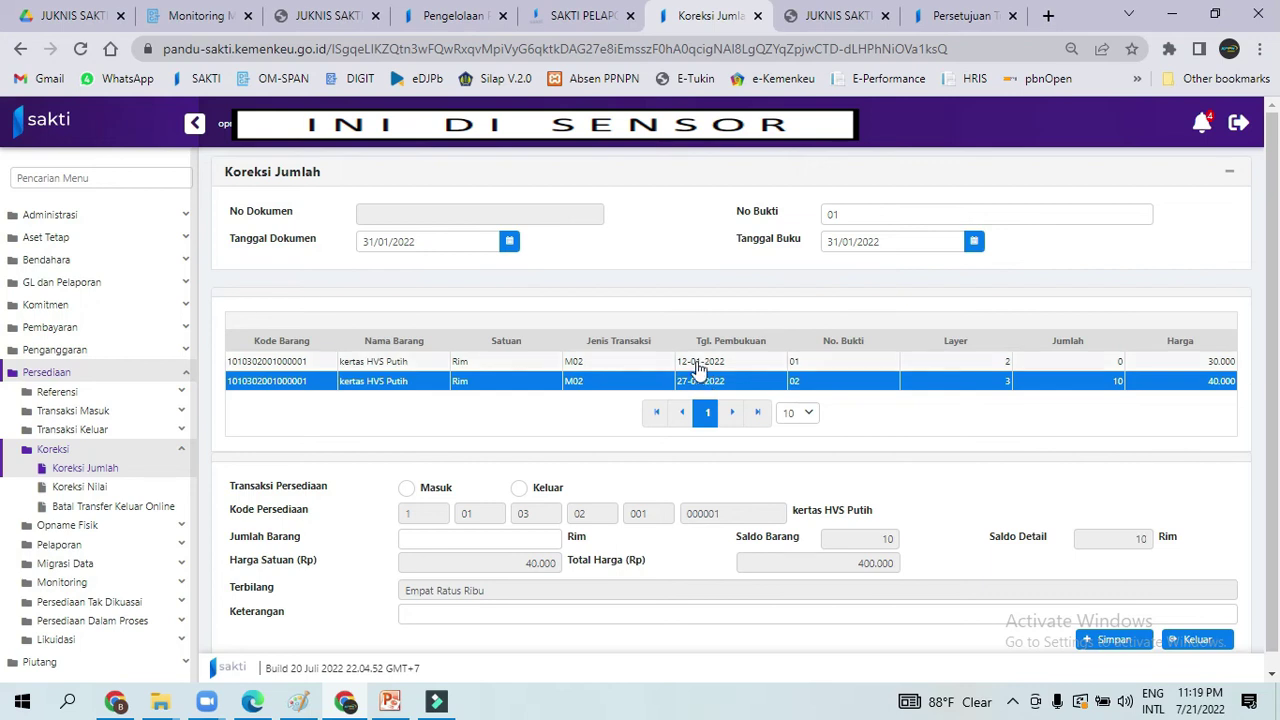
left_click(703, 361)
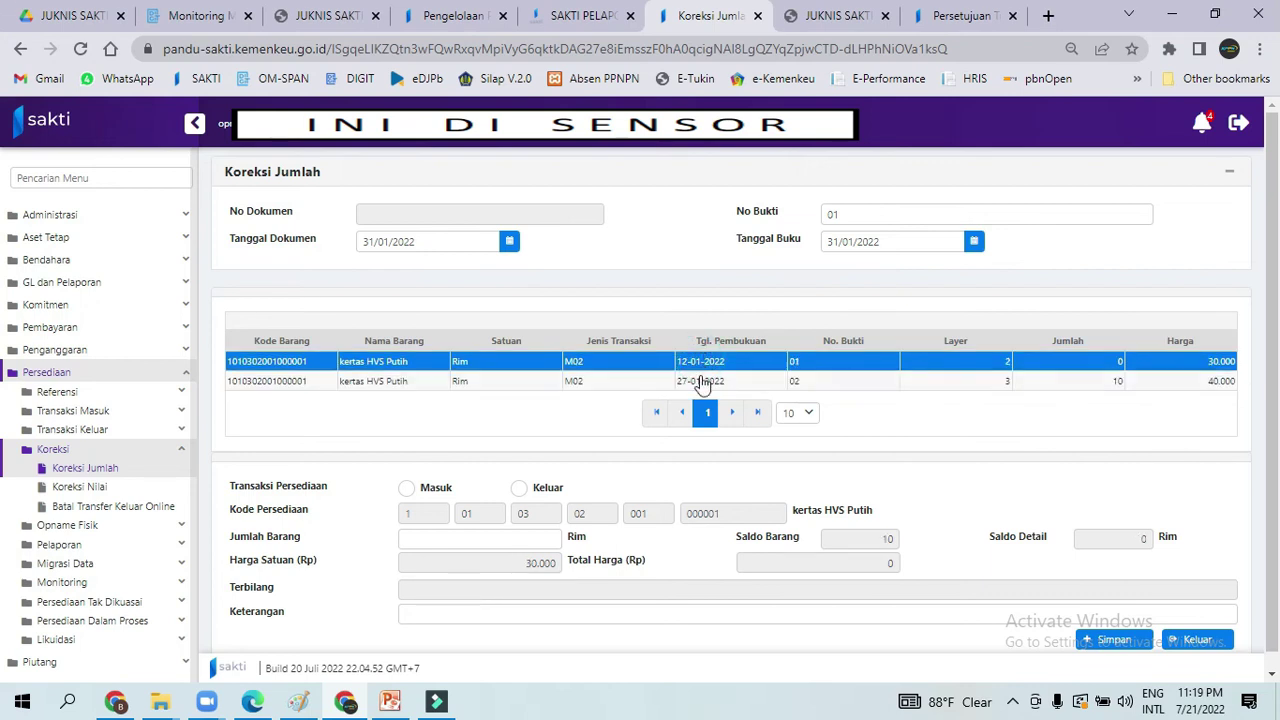
left_click(703, 378)
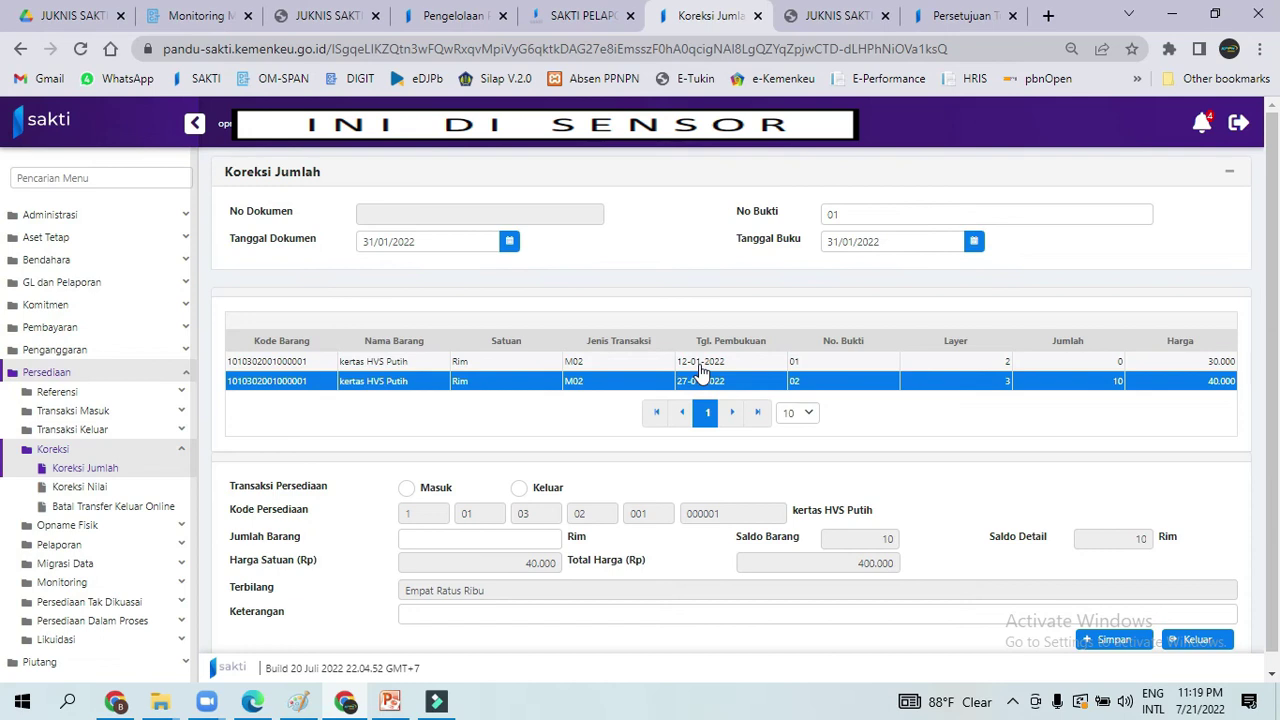
left_click(699, 362)
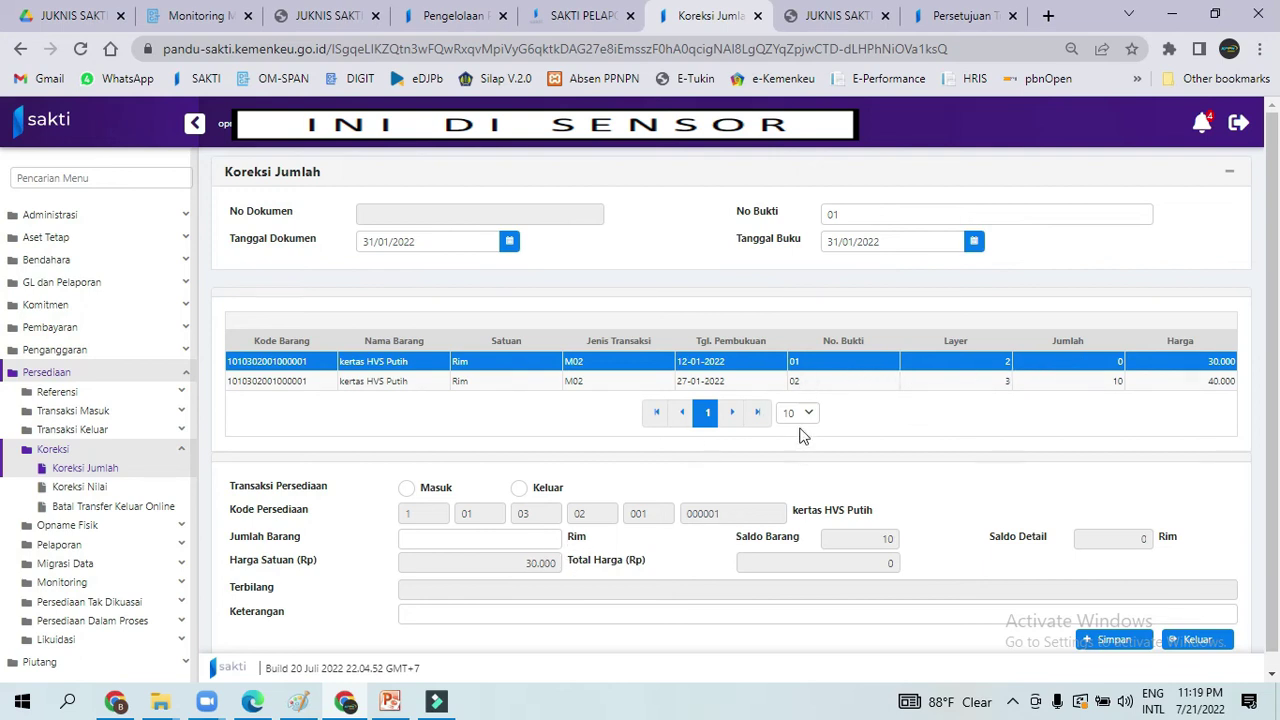
left_click(773, 382)
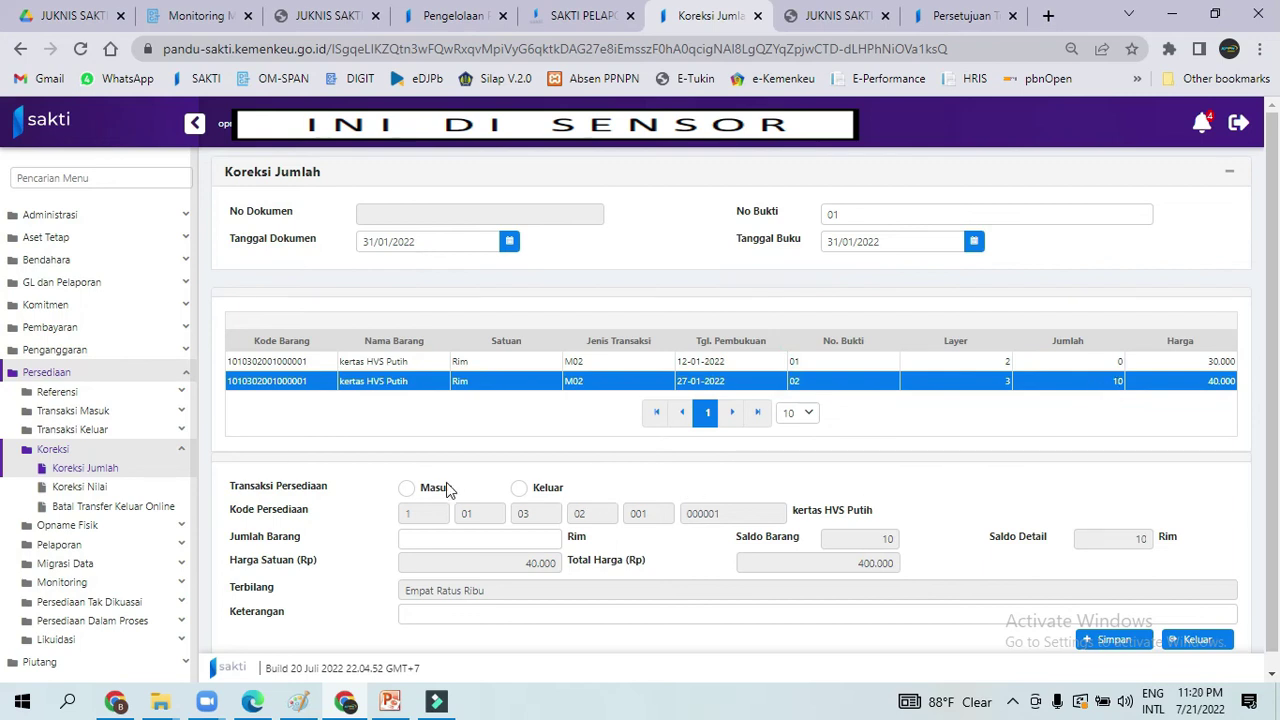
- Mark the kertas HVS Putih correction as Masuk with a Jumlah Barang of 5 rim and save the record
left_click(406, 487)
left_click(552, 537)
type("5")
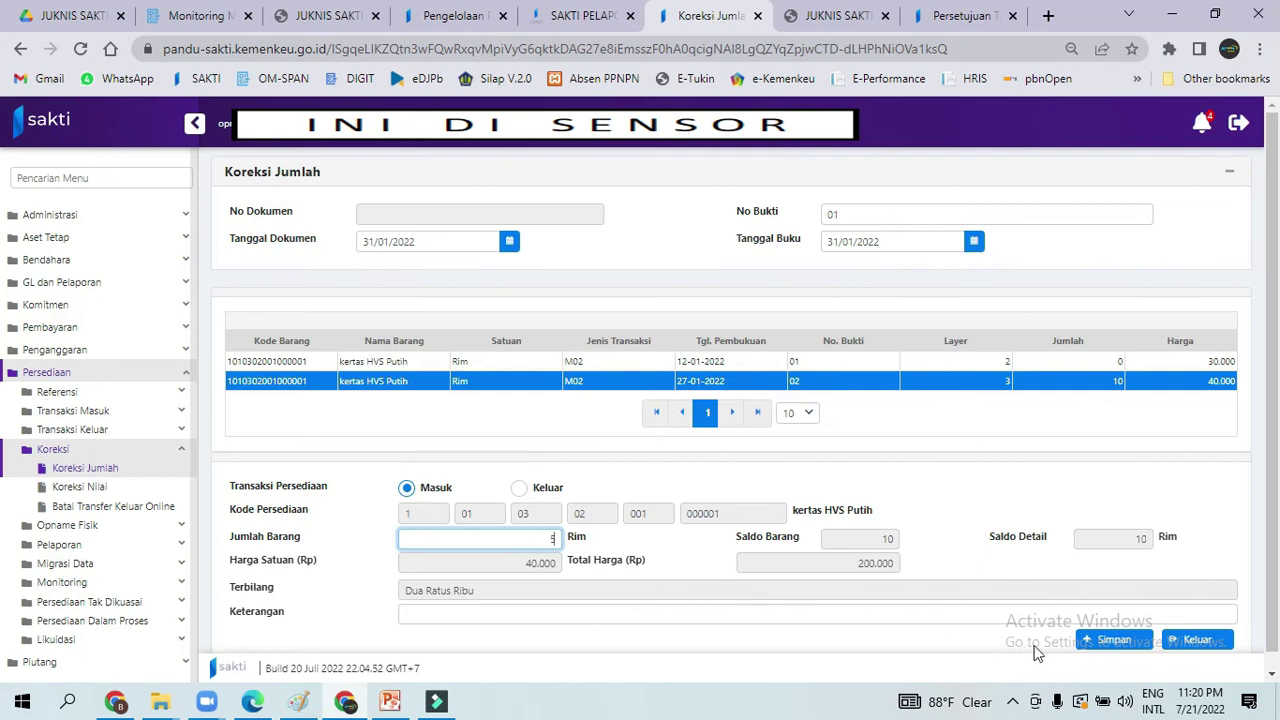
left_click(1112, 640)
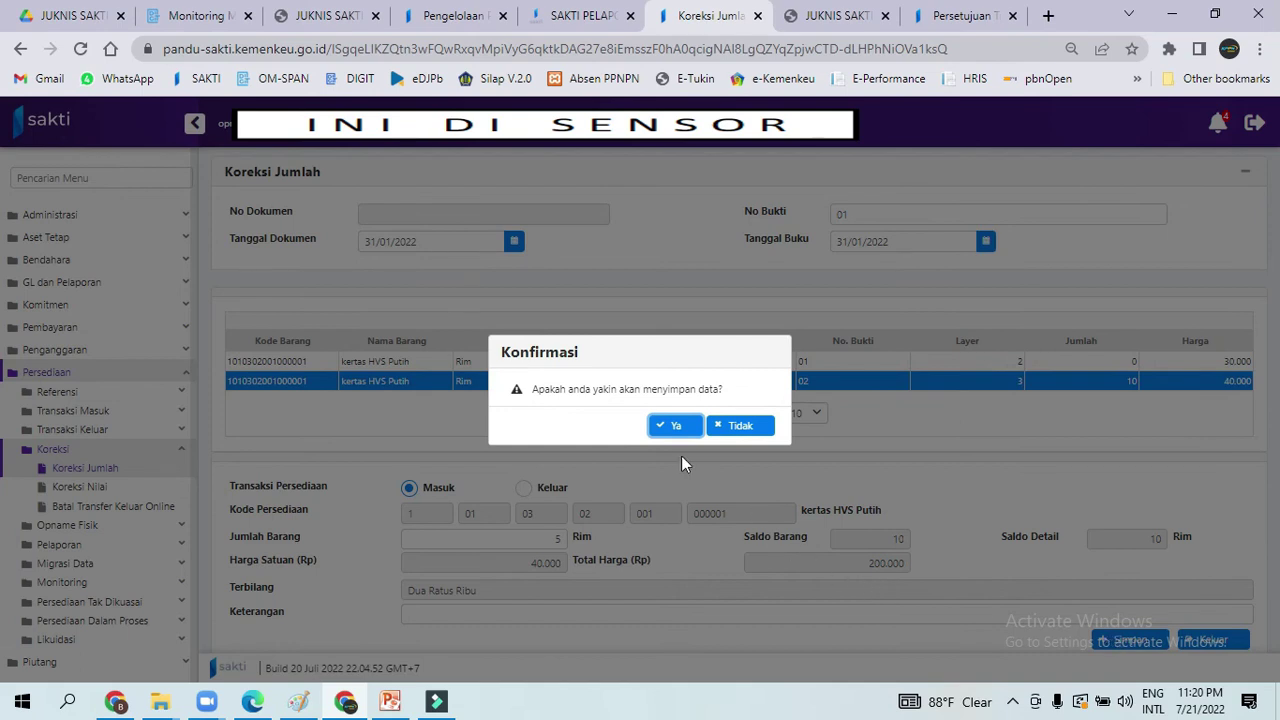
left_click(666, 425)
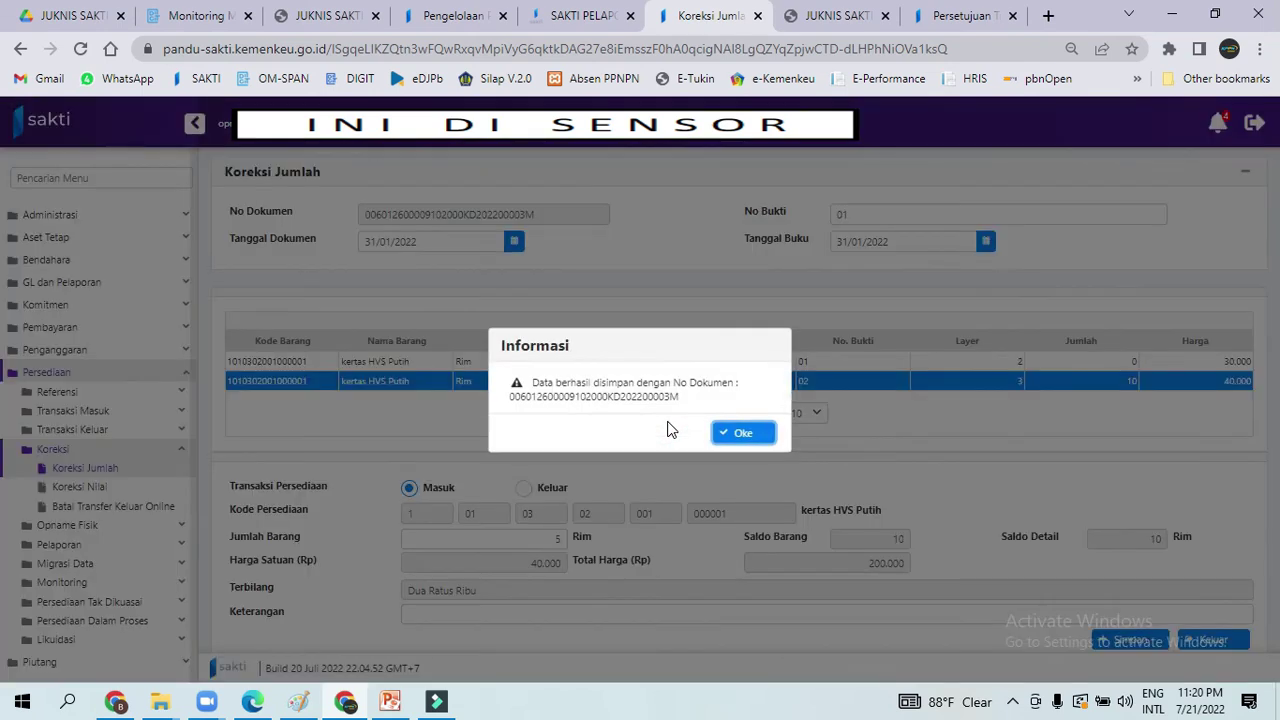
left_click(719, 432)
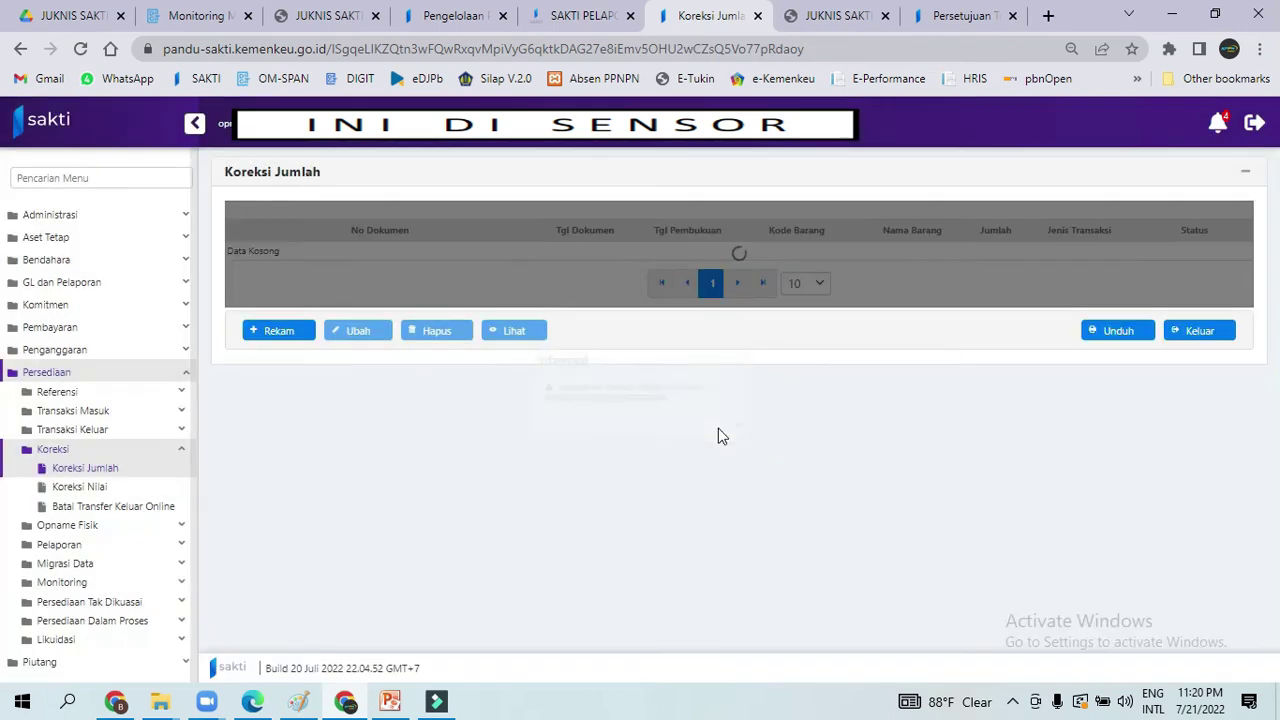
- Start another Koreksi Jumlah record, search the items for KERTAS HVS HIJAU and choose Kertas HVS Hijau
left_click(272, 331)
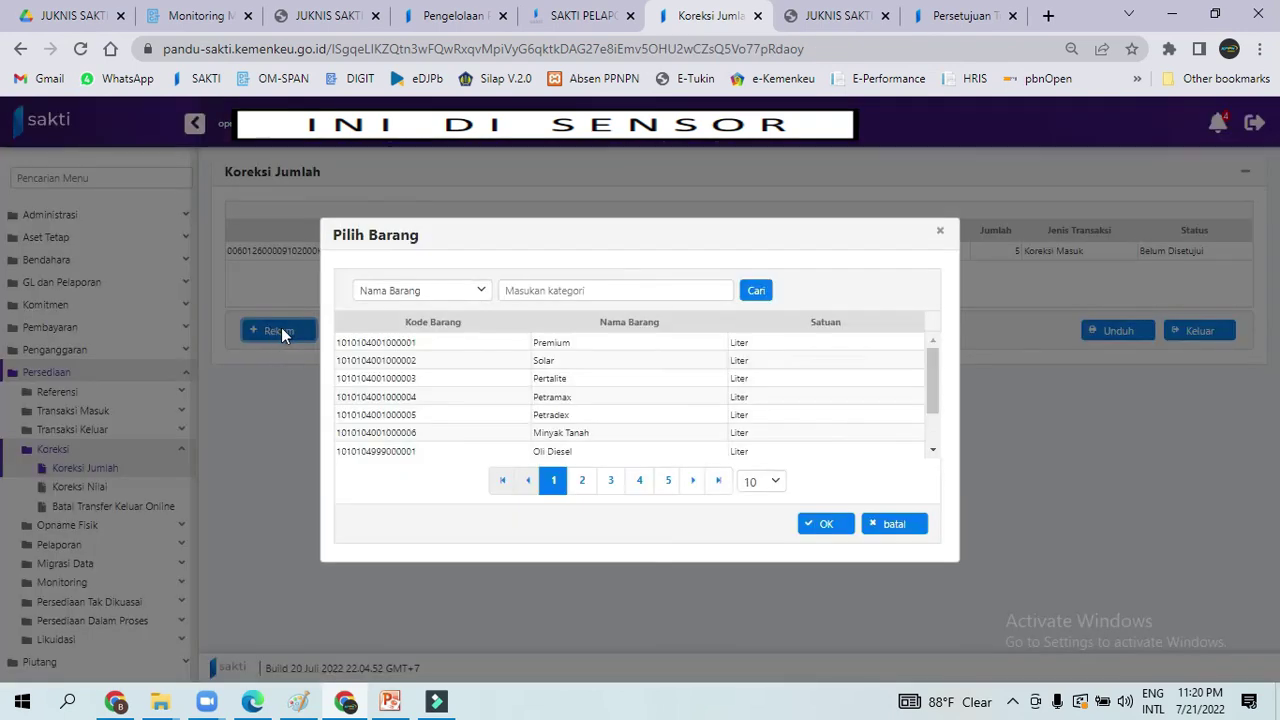
left_click(567, 290)
type("KERTAS HVS HIJAU")
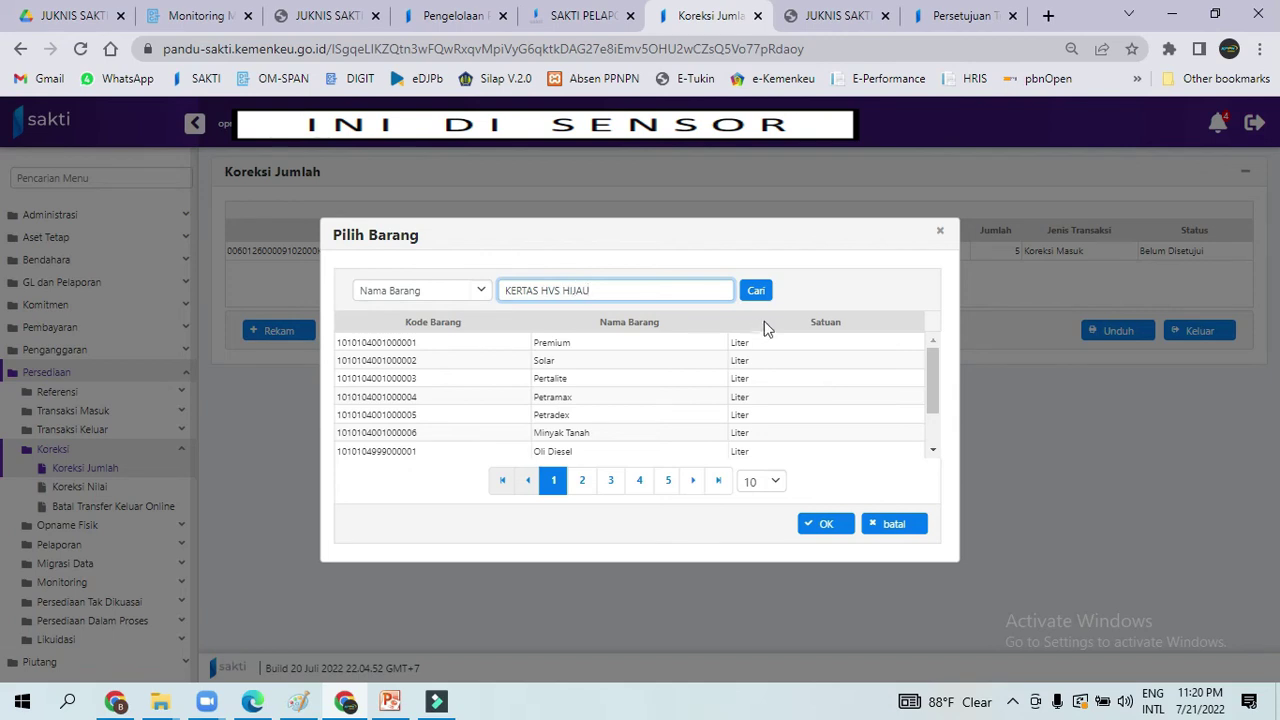
left_click(756, 291)
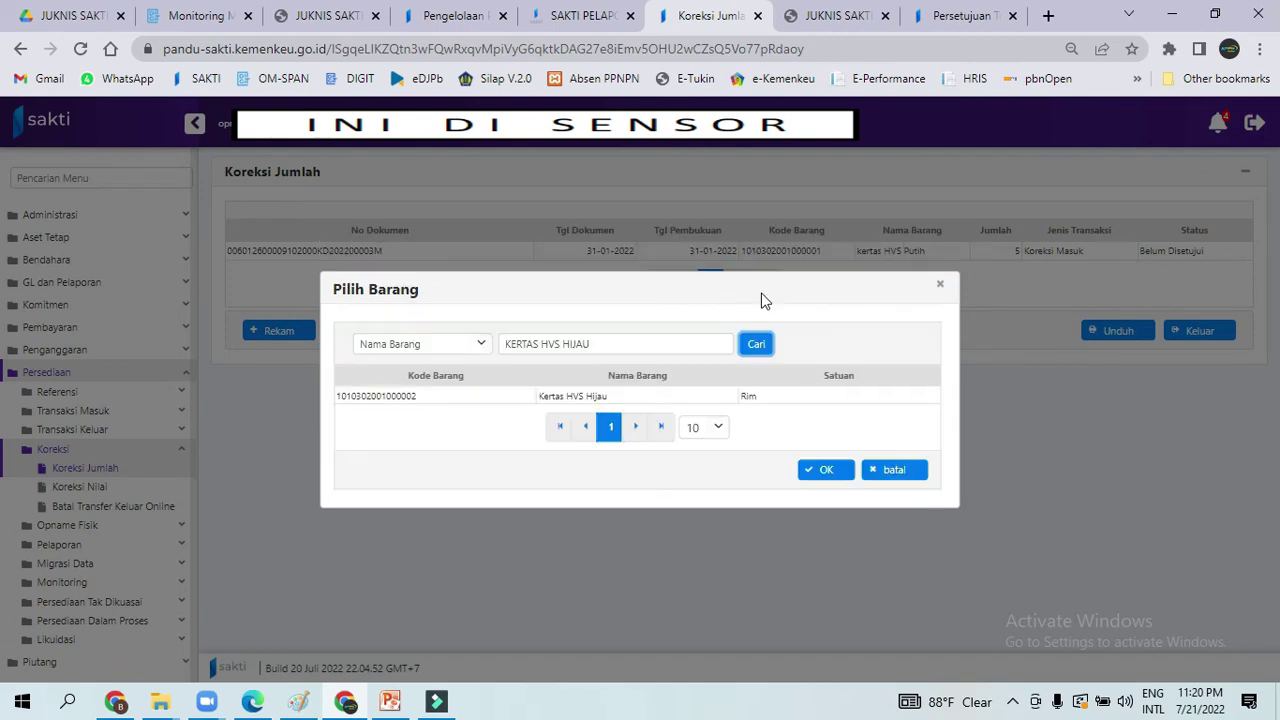
left_click(589, 396)
left_click(826, 472)
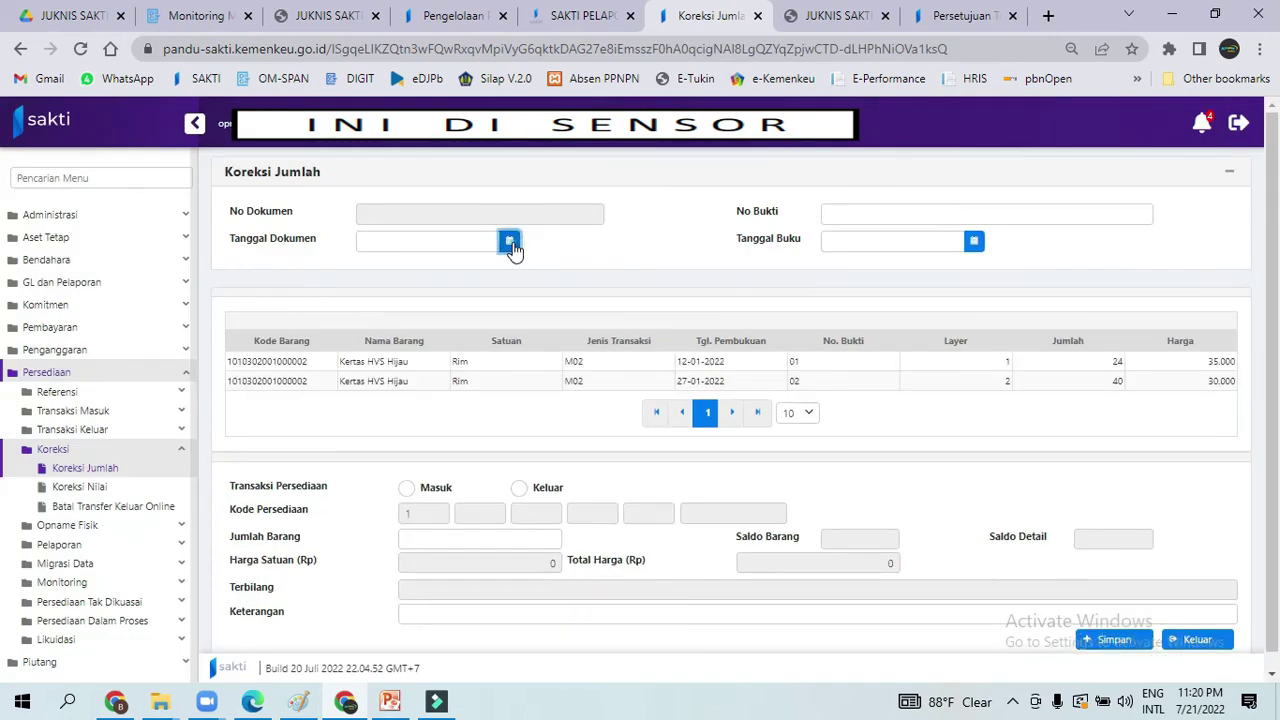
- Set the Tanggal Dokumen of the Kertas HVS Hijau correction to 31/01/2022
left_click(512, 245)
left_click(376, 282)
left_click(376, 282)
double_click(376, 282)
left_click(374, 283)
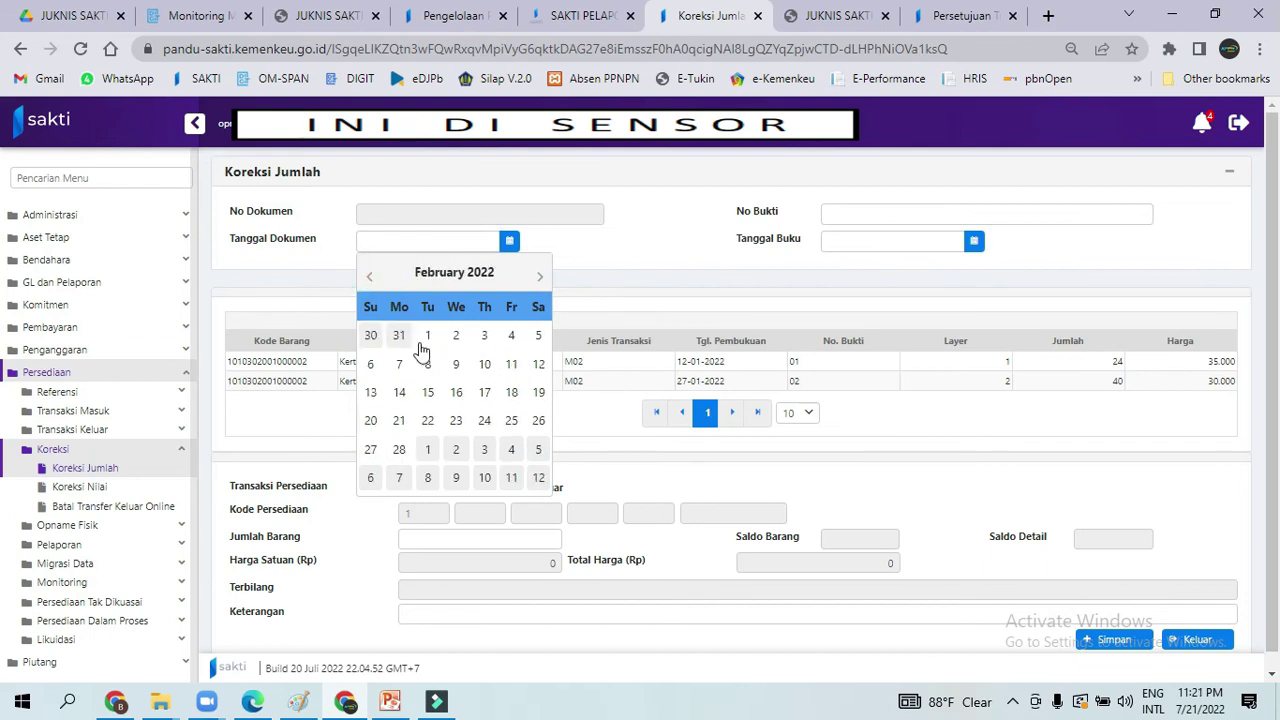
left_click(372, 284)
left_click(399, 480)
- Enter 01 as the Kertas HVS Hijau correction's No Bukti and set its Tanggal Buku to 31/01/2022
left_click(934, 215)
type("01")
left_click(973, 243)
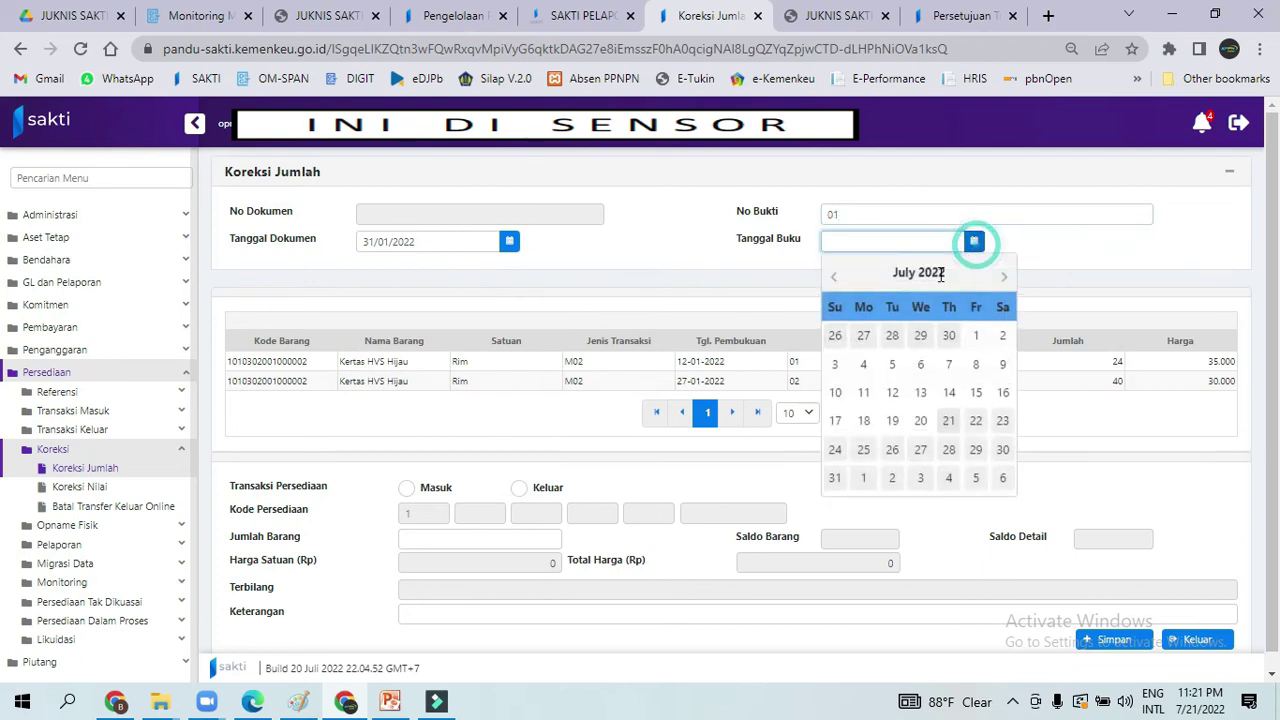
left_click(834, 280)
left_click(834, 280)
left_click(834, 280)
left_click(834, 280)
left_click(834, 280)
left_click(834, 280)
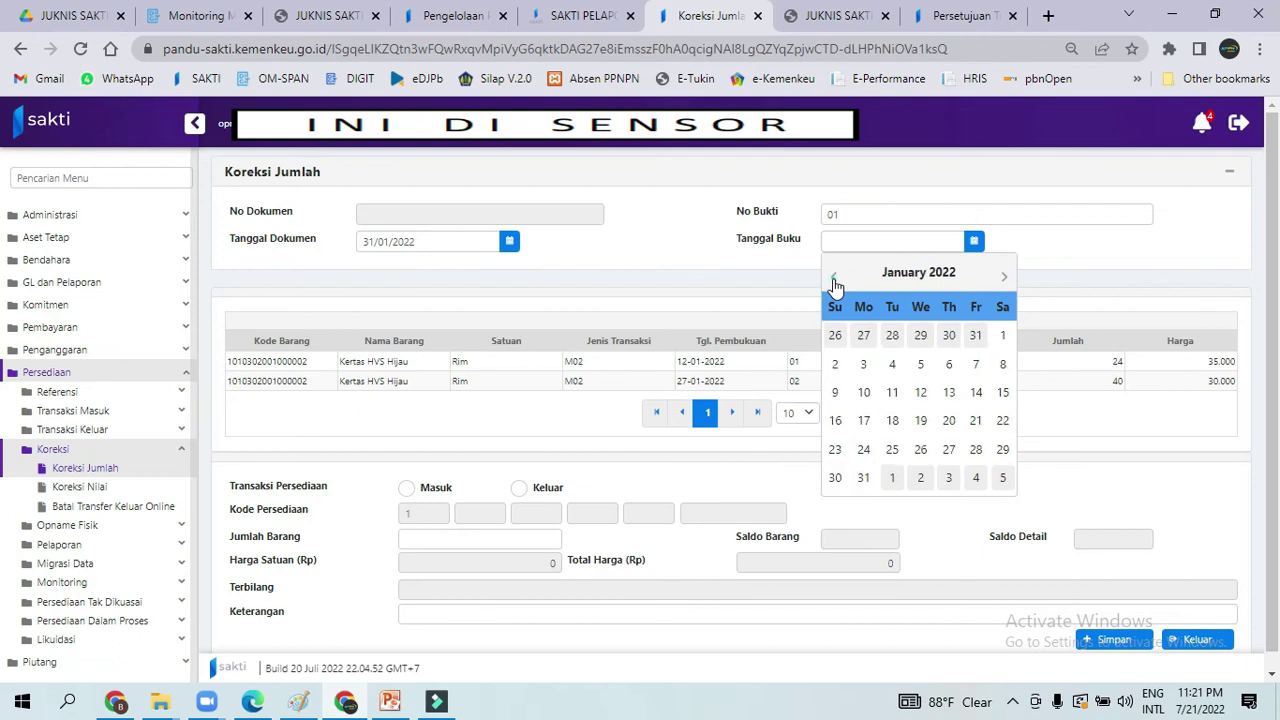
left_click(864, 478)
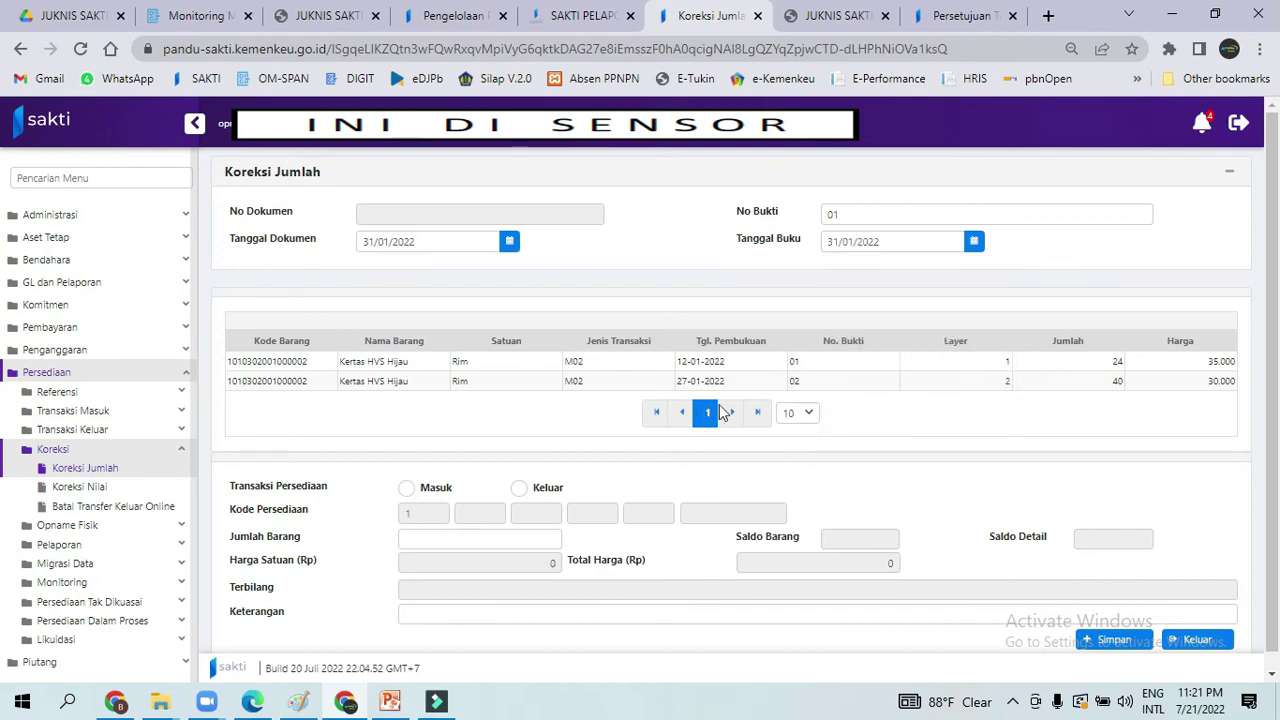
- Compare the two Kertas HVS Hijau layers and select the one booked on 27-01-2022
left_click(692, 366)
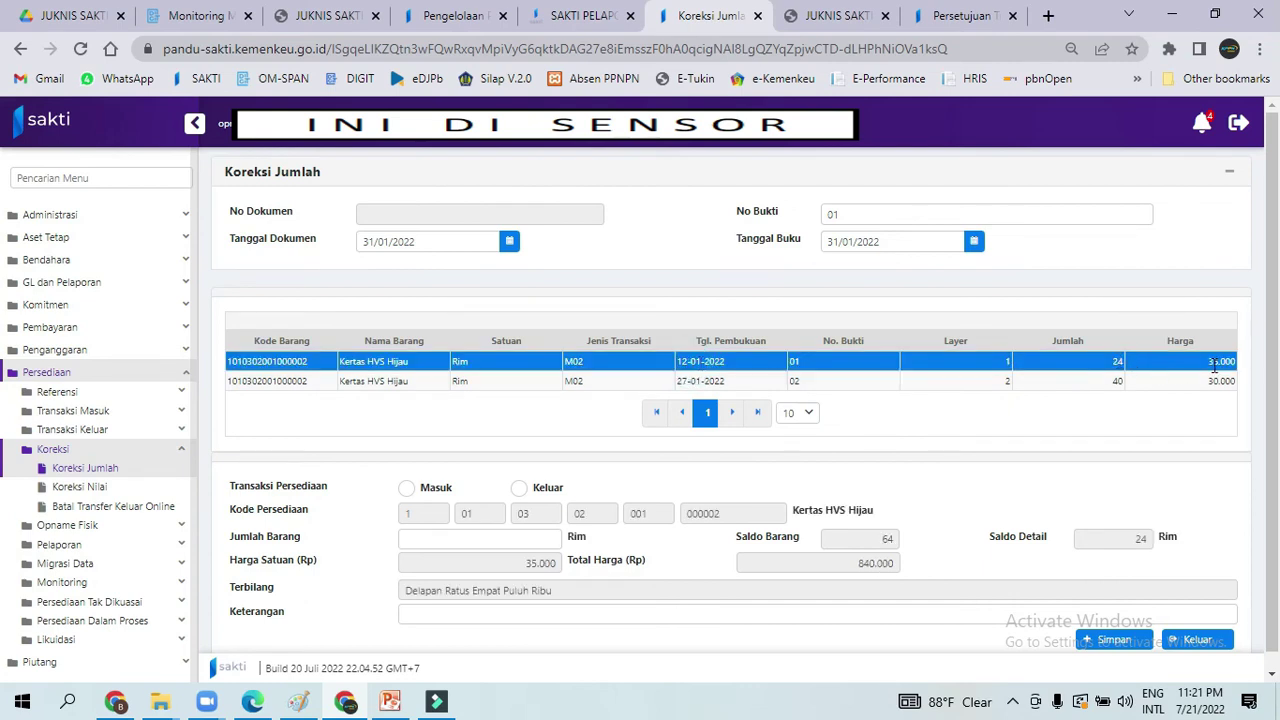
left_click(864, 386)
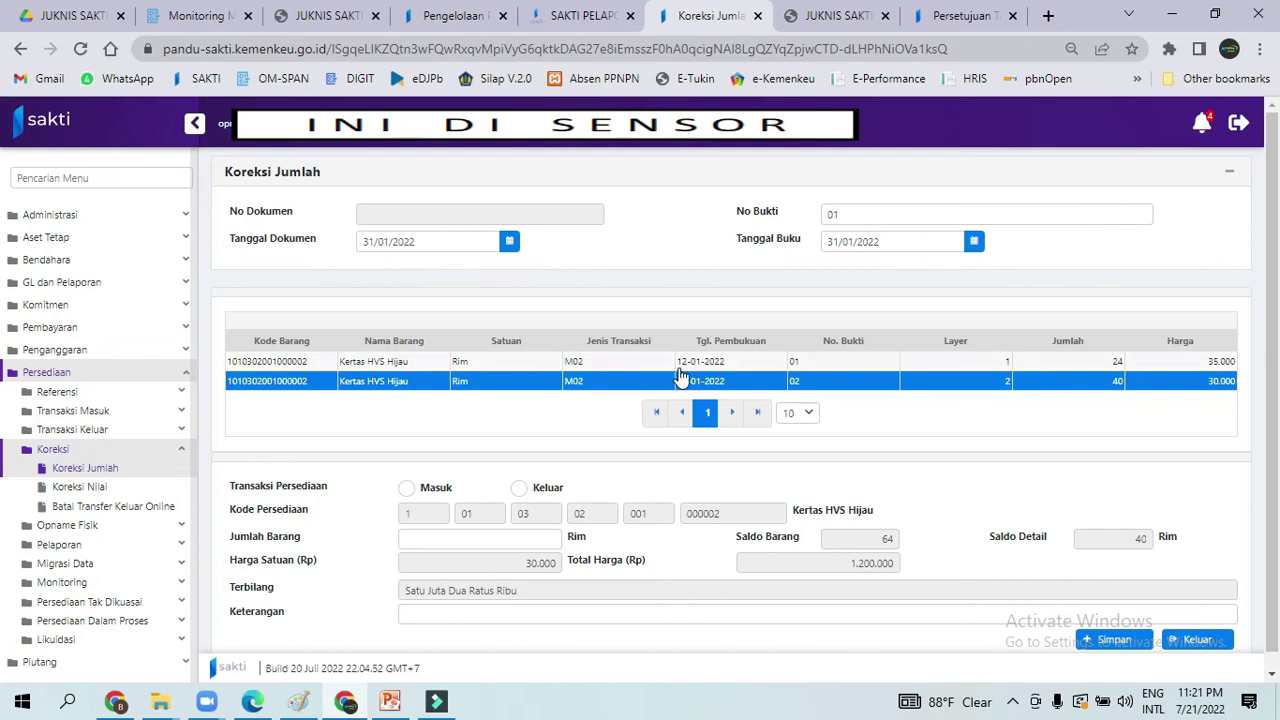
left_click(740, 380)
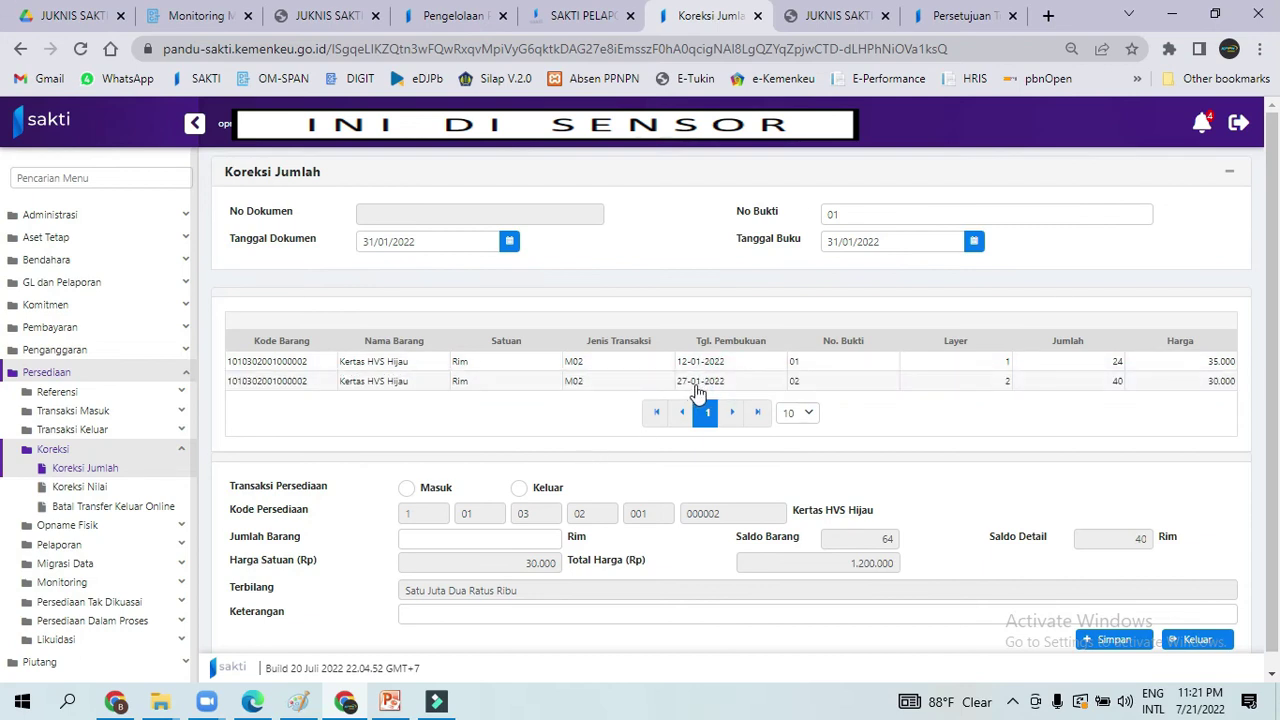
left_click(698, 388)
- Mark the Kertas HVS Hijau correction as Keluar with a Jumlah Barang of 10 rim and save the record
left_click(521, 489)
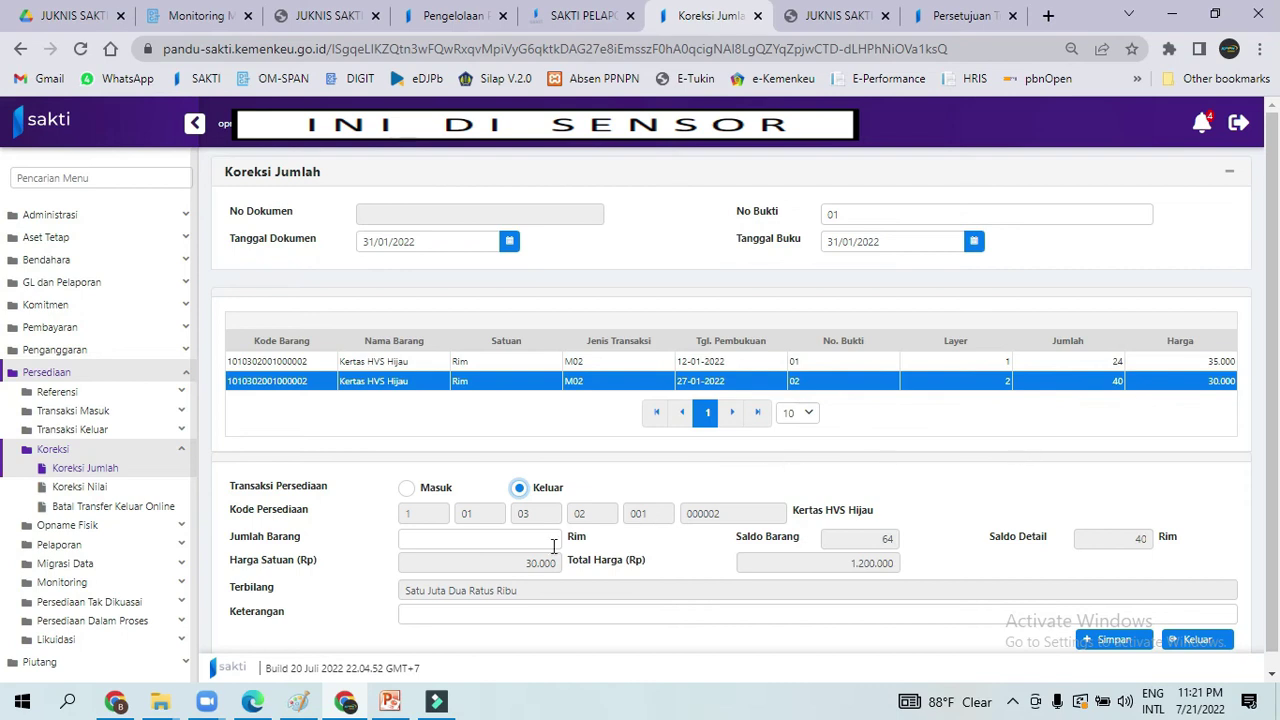
left_click(516, 541)
type("10")
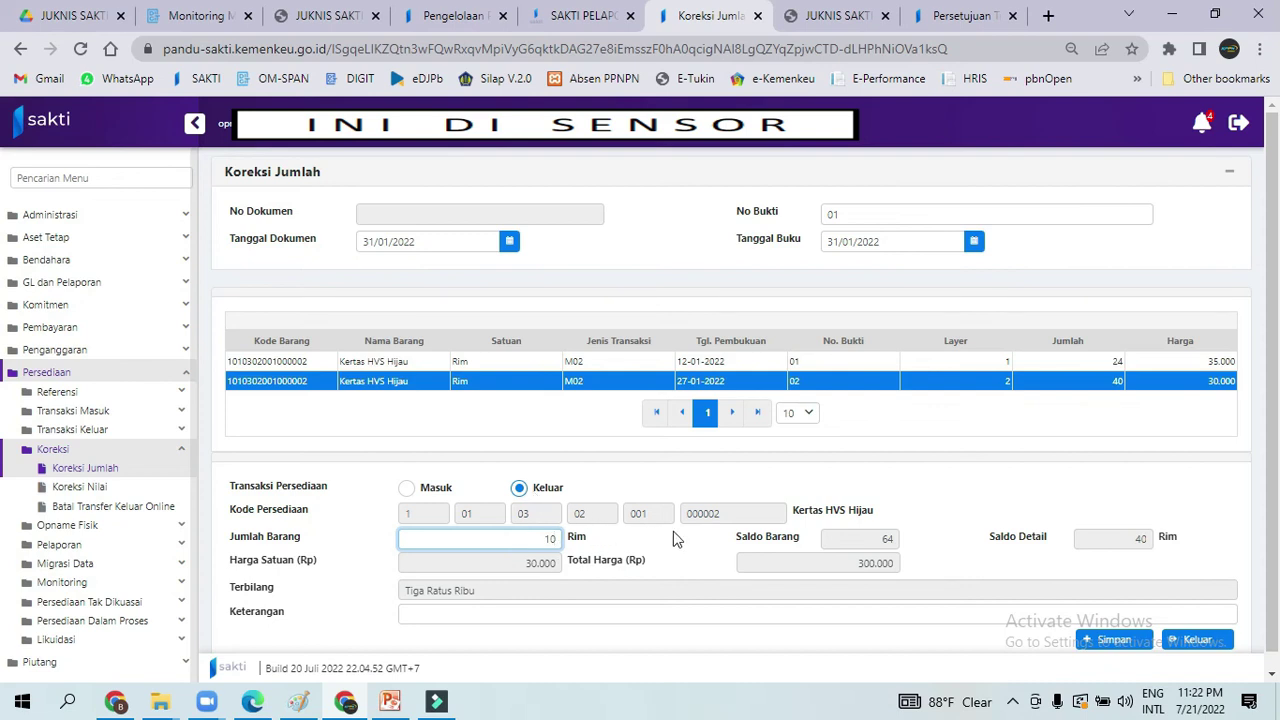
left_click(1113, 641)
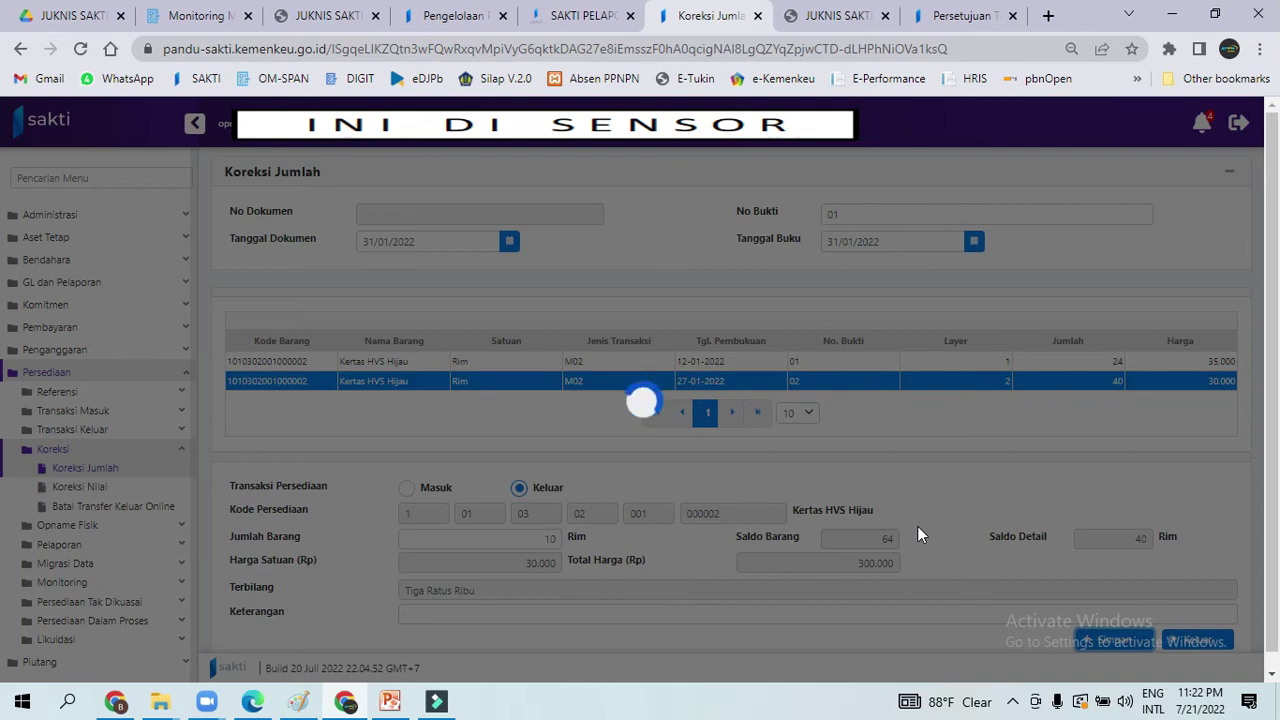
left_click(668, 426)
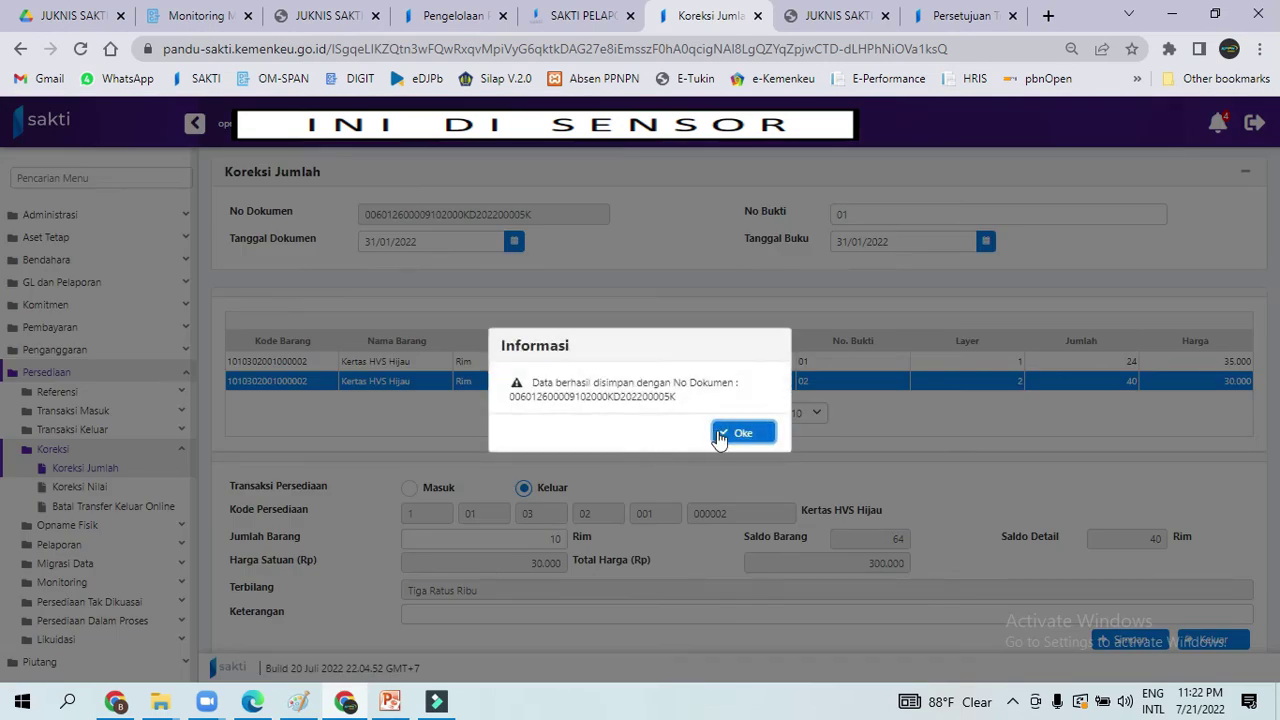
left_click(721, 435)
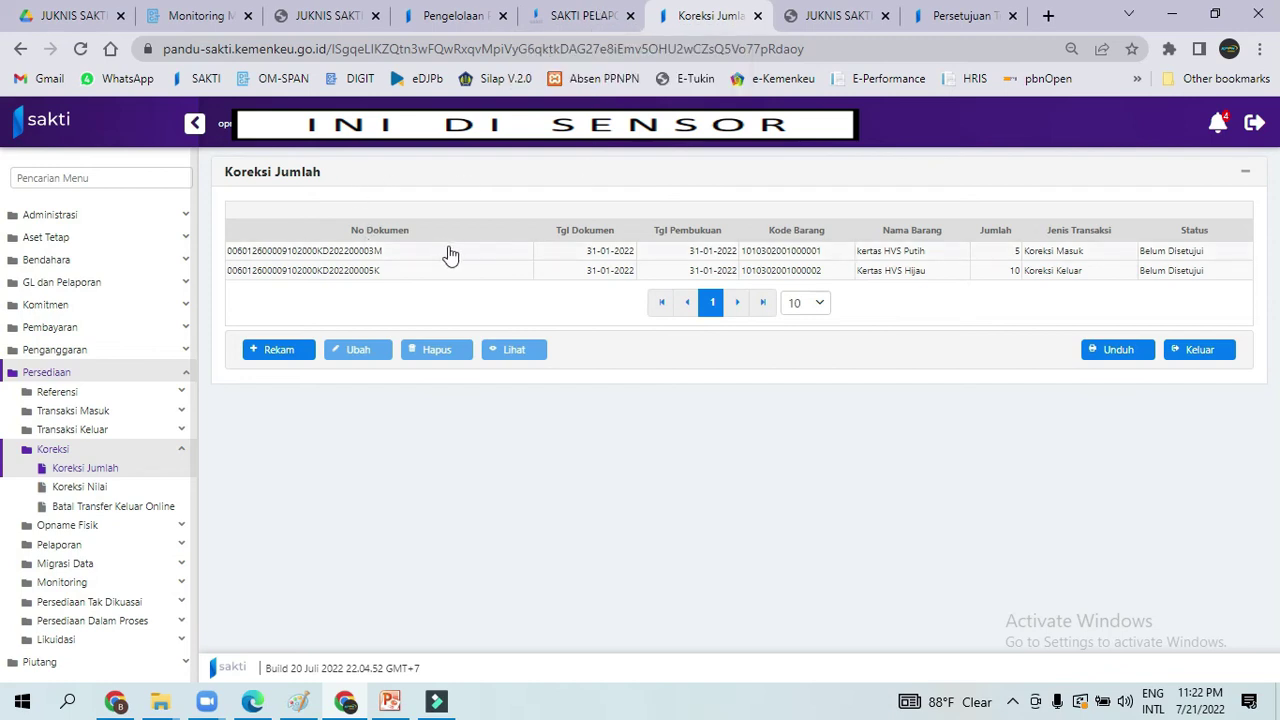
- Review the saved Koreksi Masuk and Koreksi Keluar records in the Koreksi Jumlah list
left_click(540, 258)
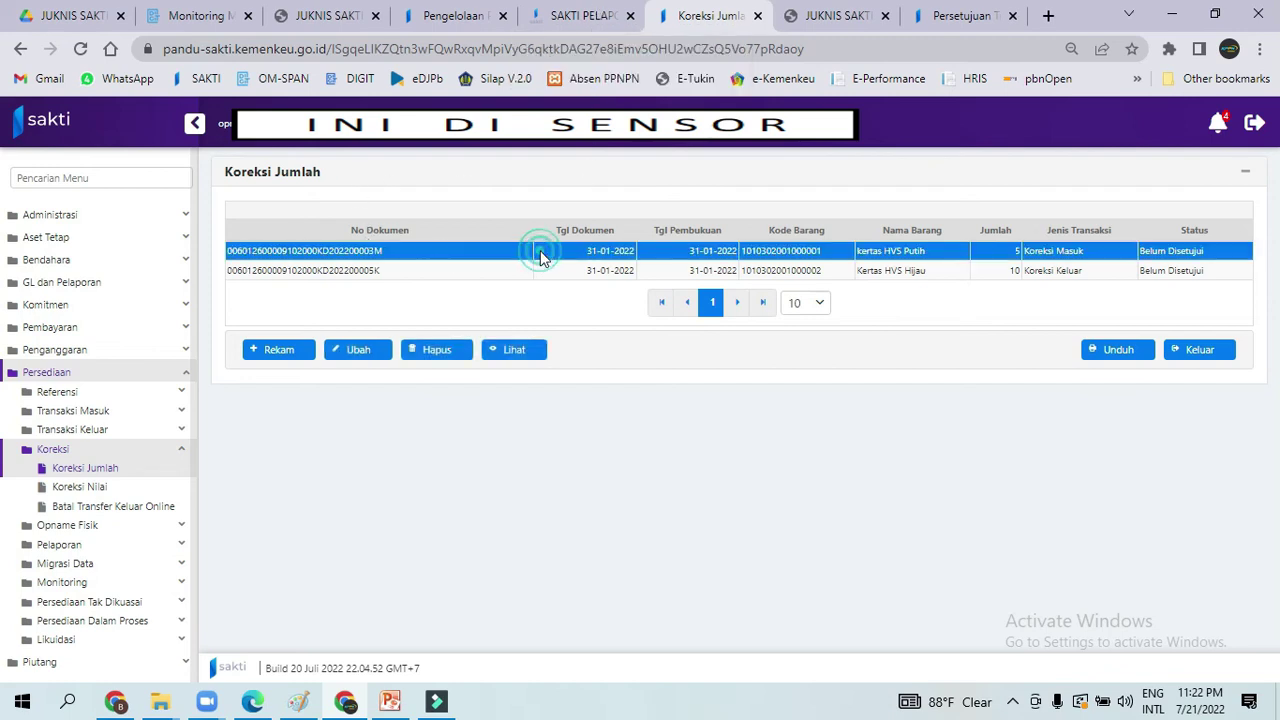
left_click(999, 270)
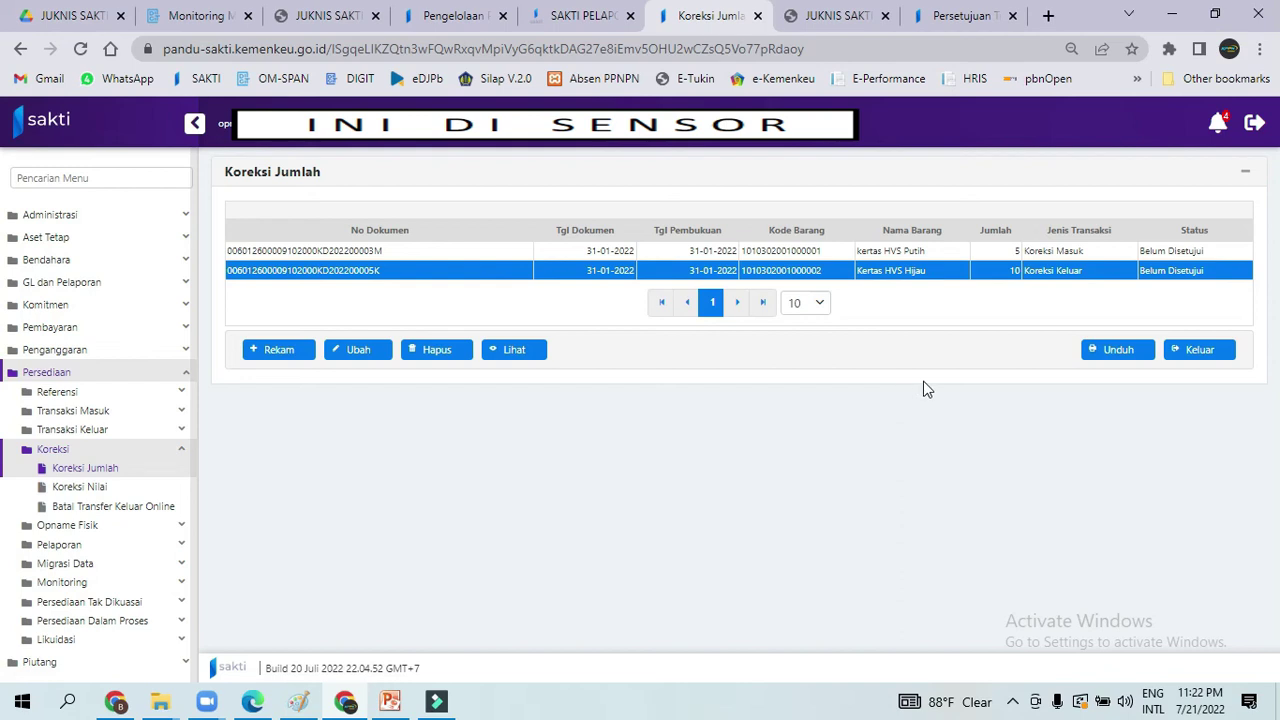
left_click(1040, 251)
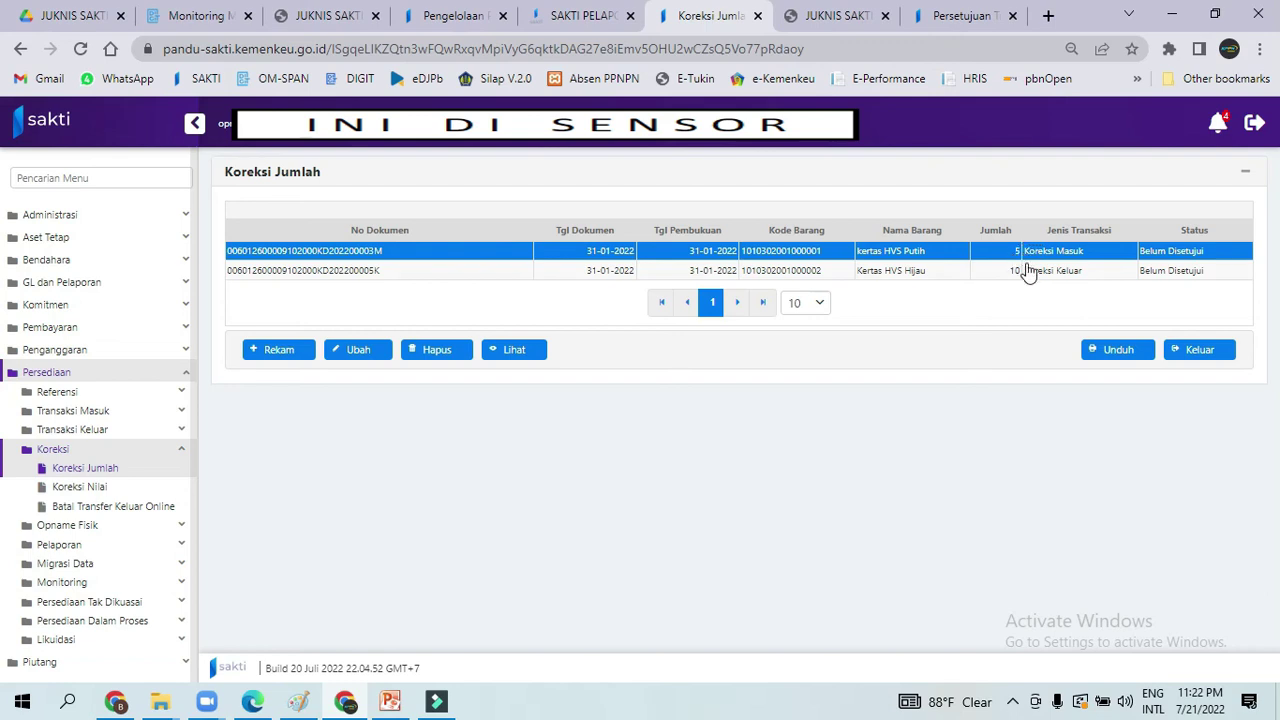
left_click(1041, 272)
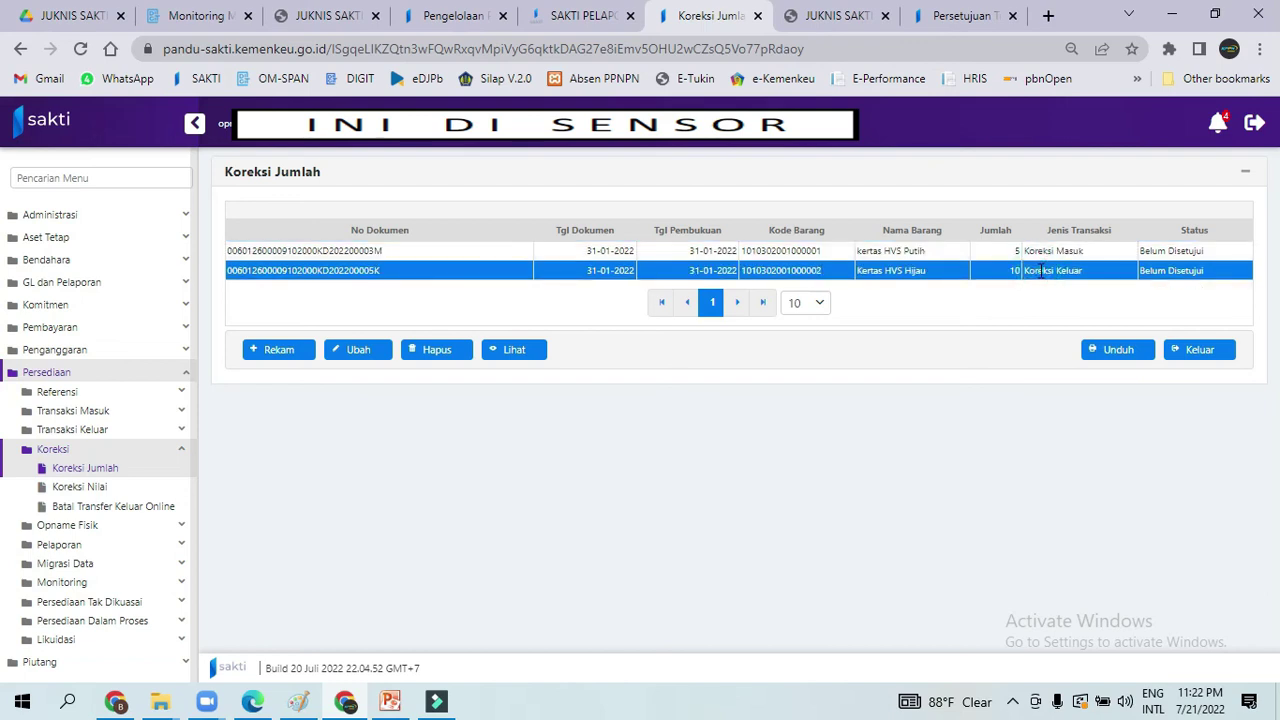
left_click(1006, 271)
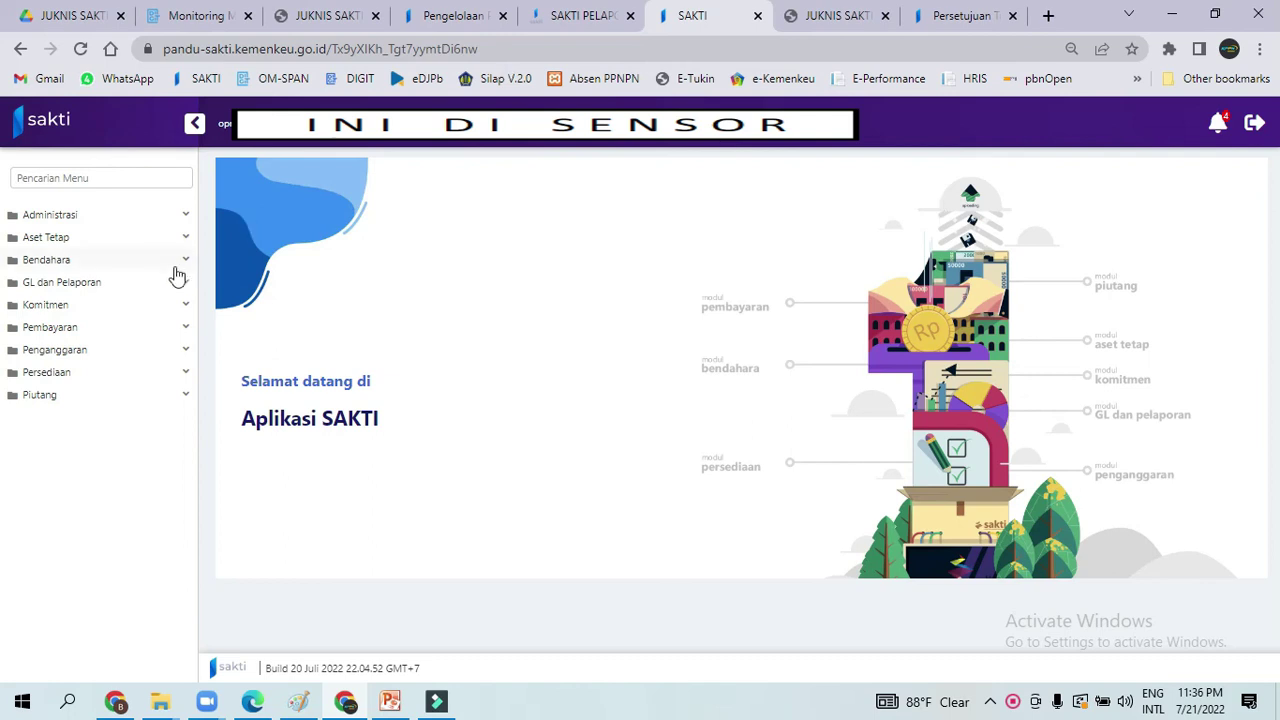
- Open the Persediaan module's Koreksi Nilai page and switch to the Koreksi Nilai guide on the SAKTI Pelaporan site
left_click(90, 376)
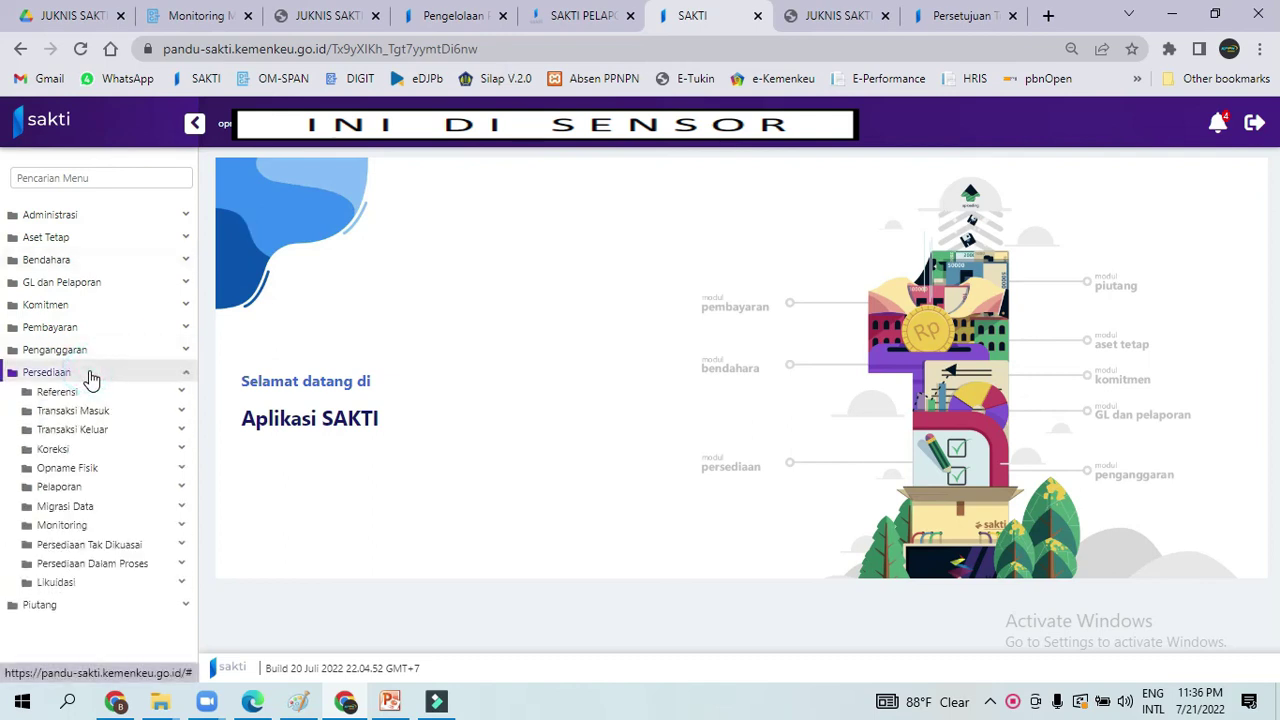
left_click(80, 452)
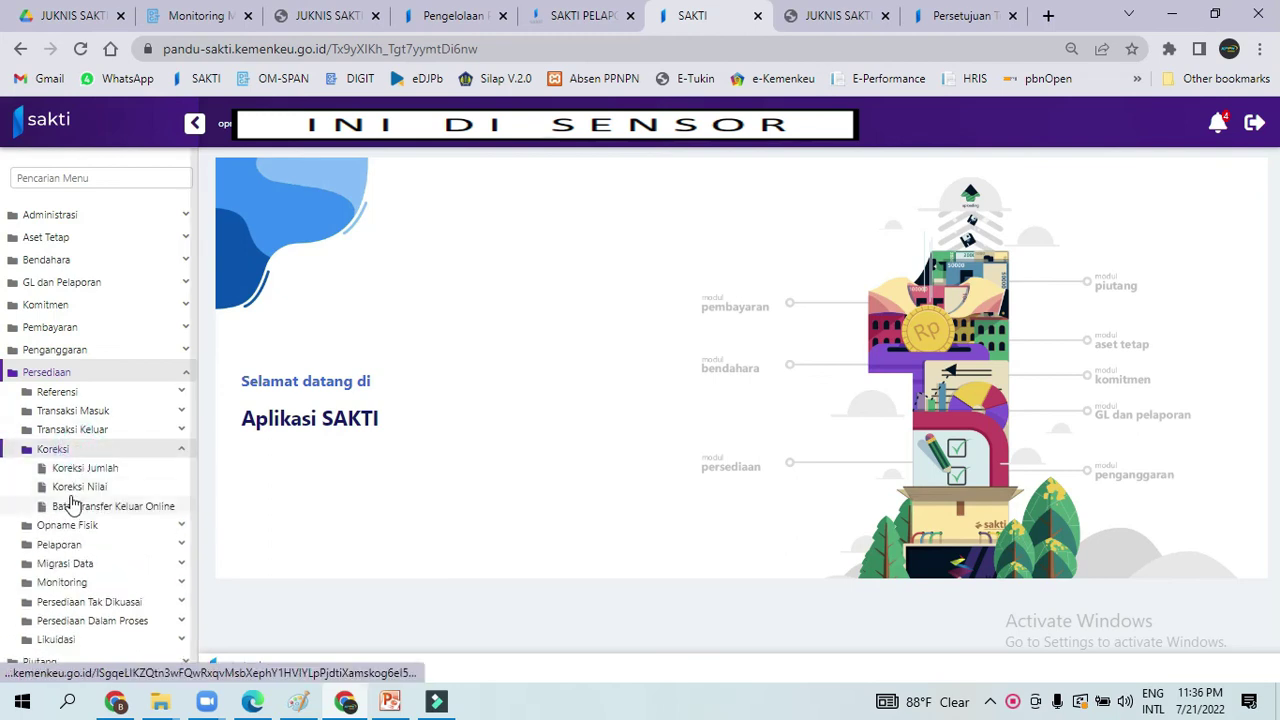
left_click(76, 487)
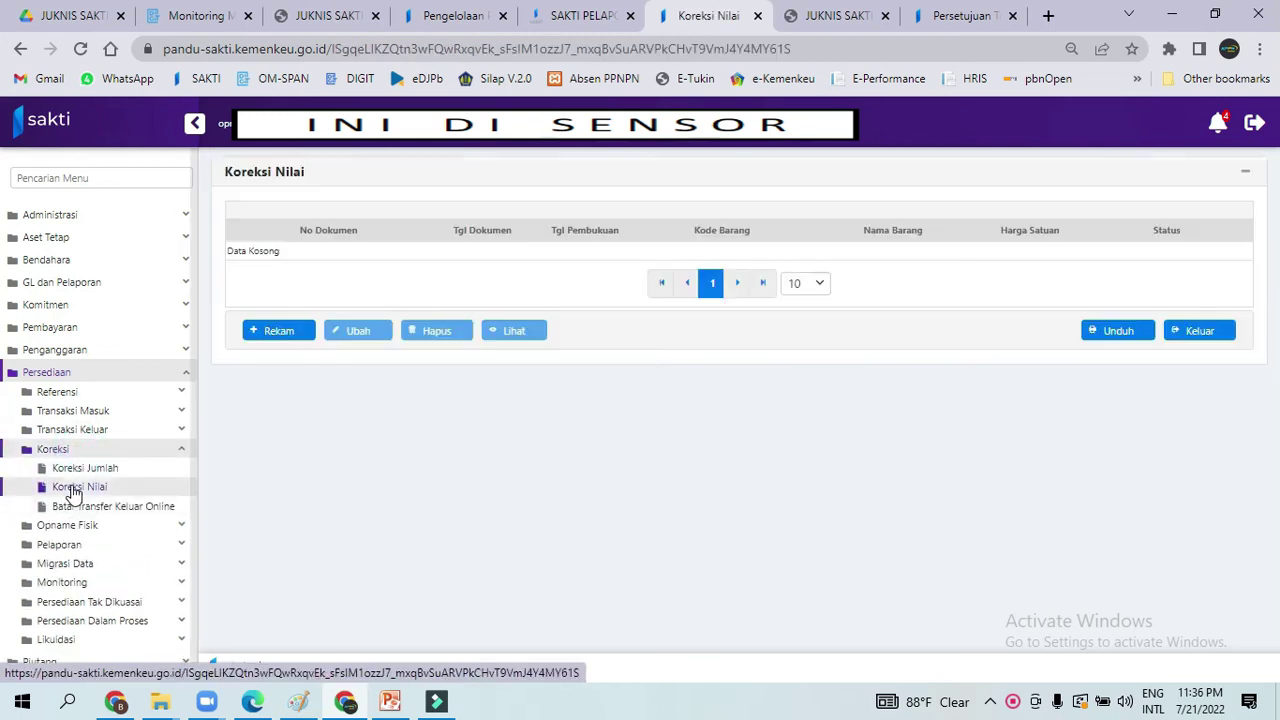
left_click(580, 16)
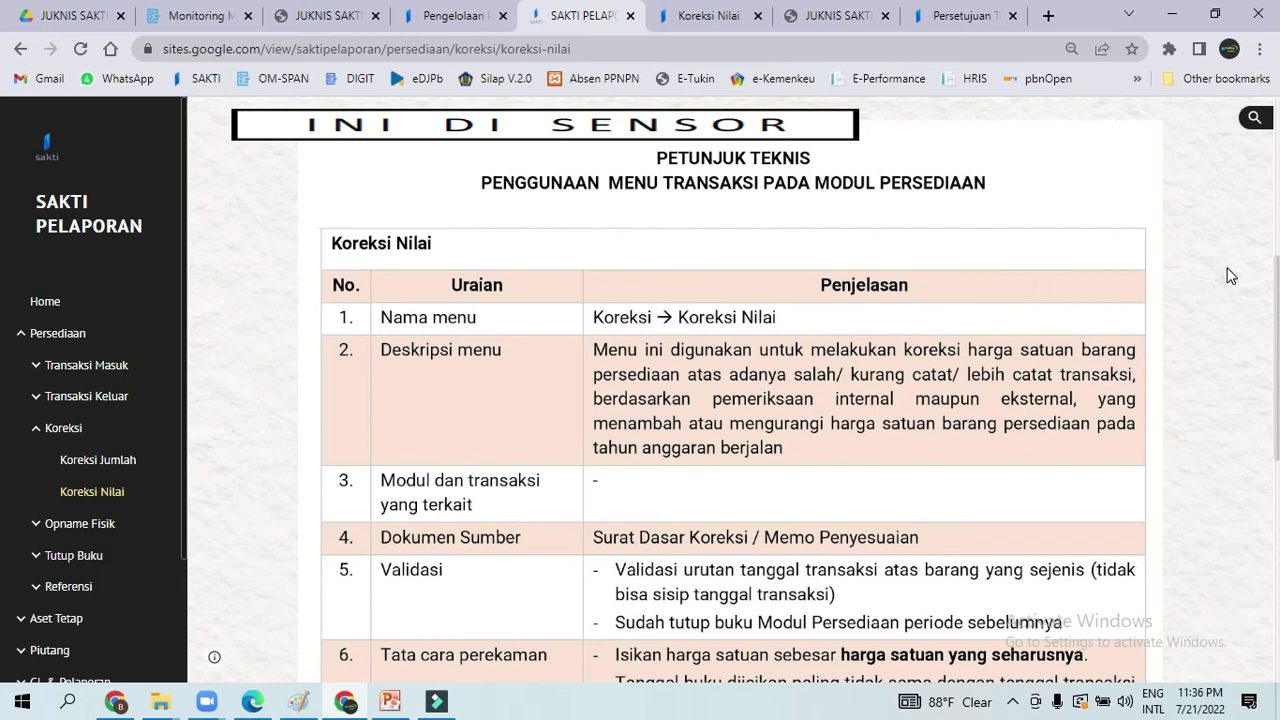
- Read the guide's recording rules, return to the Koreksi Nilai page in SAKTI and start a new record for kertas HVS Putih
left_click_drag(1274, 282, 1276, 357)
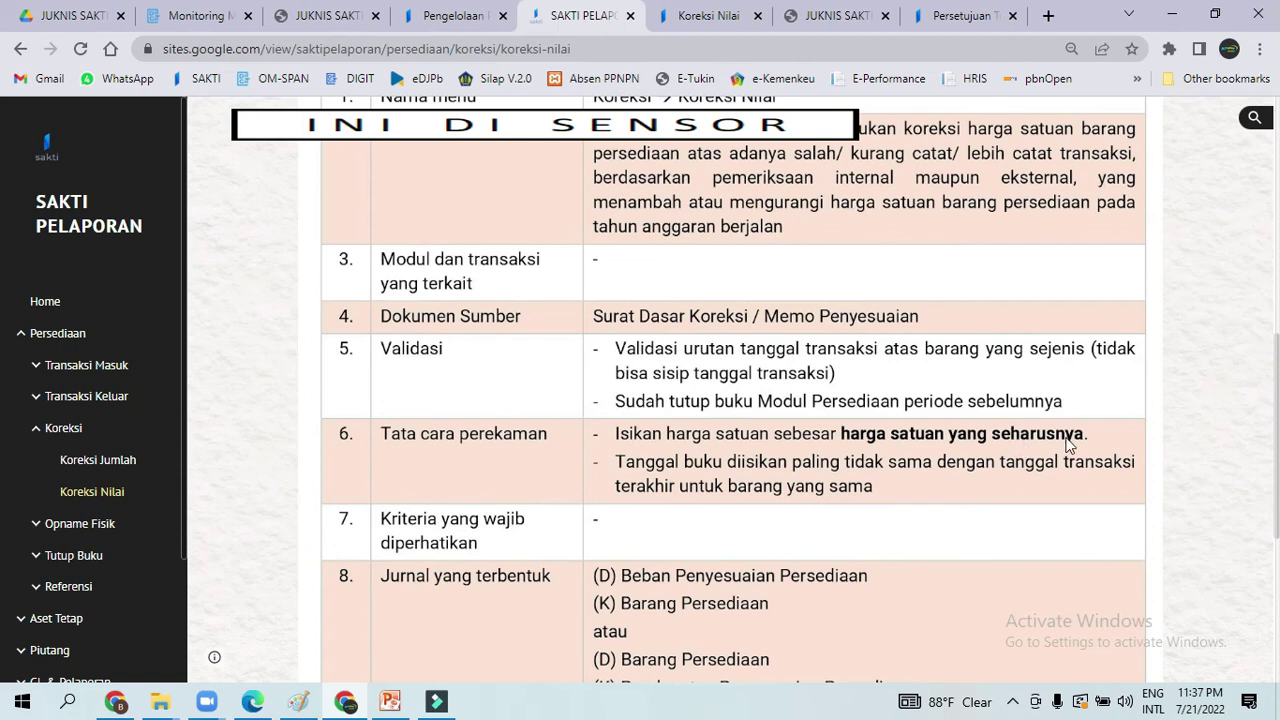
left_click(703, 20)
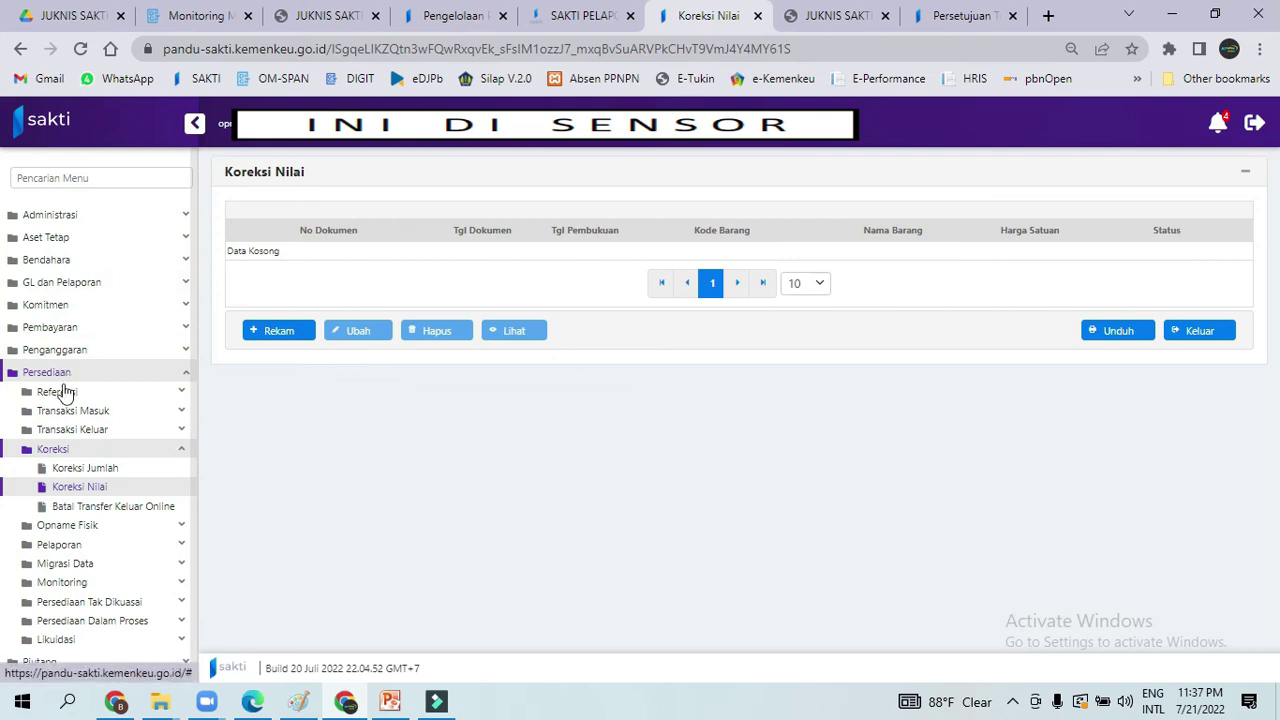
left_click(275, 340)
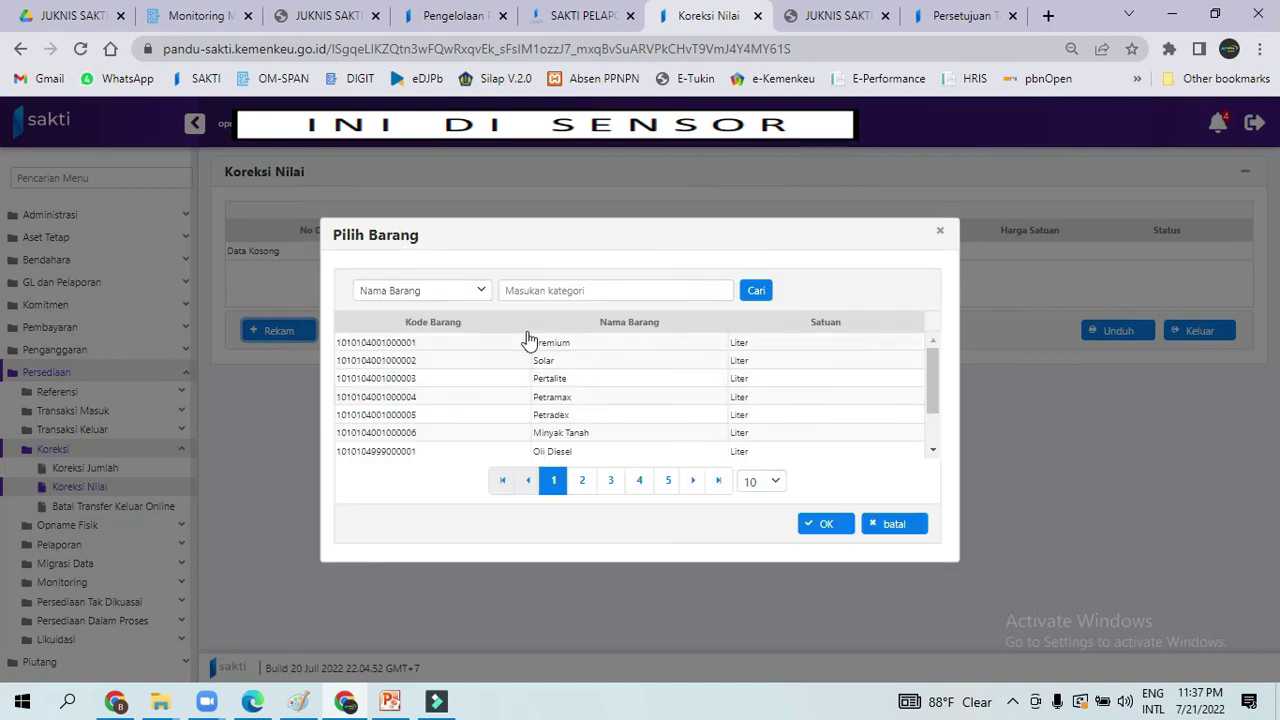
left_click(581, 285)
type("kertas hvs putih")
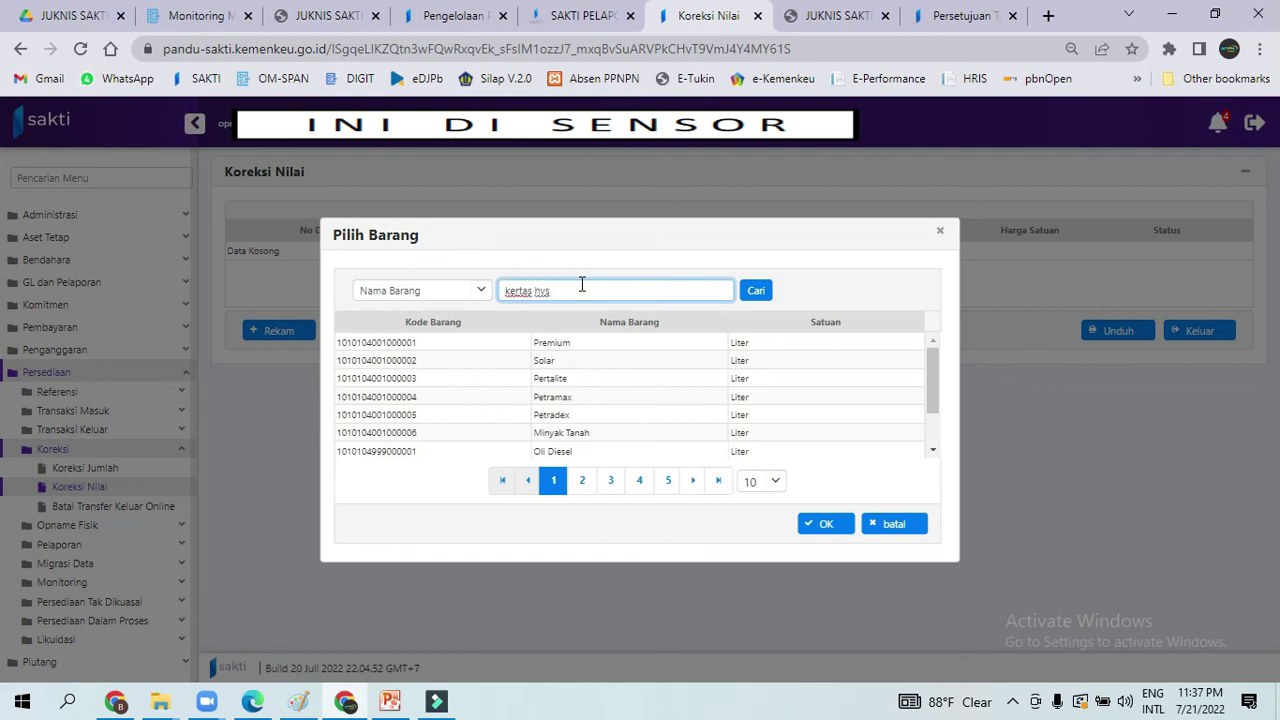
left_click(758, 291)
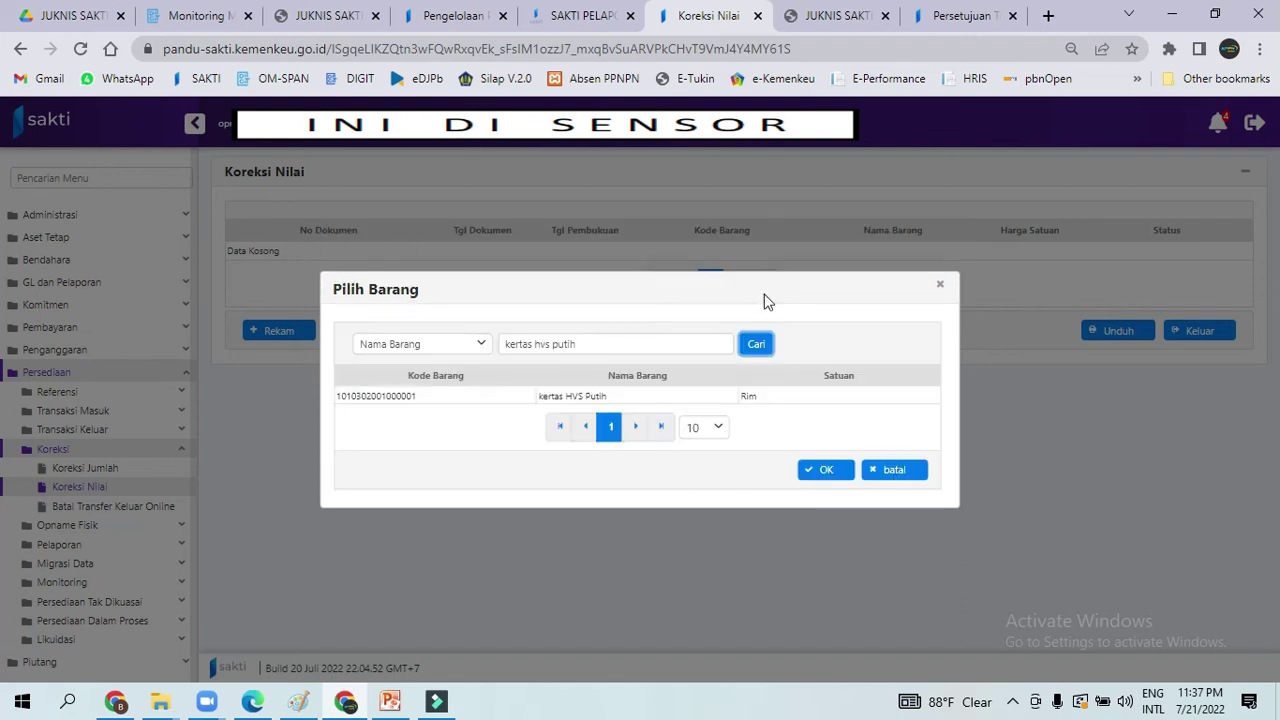
left_click(590, 396)
left_click(815, 473)
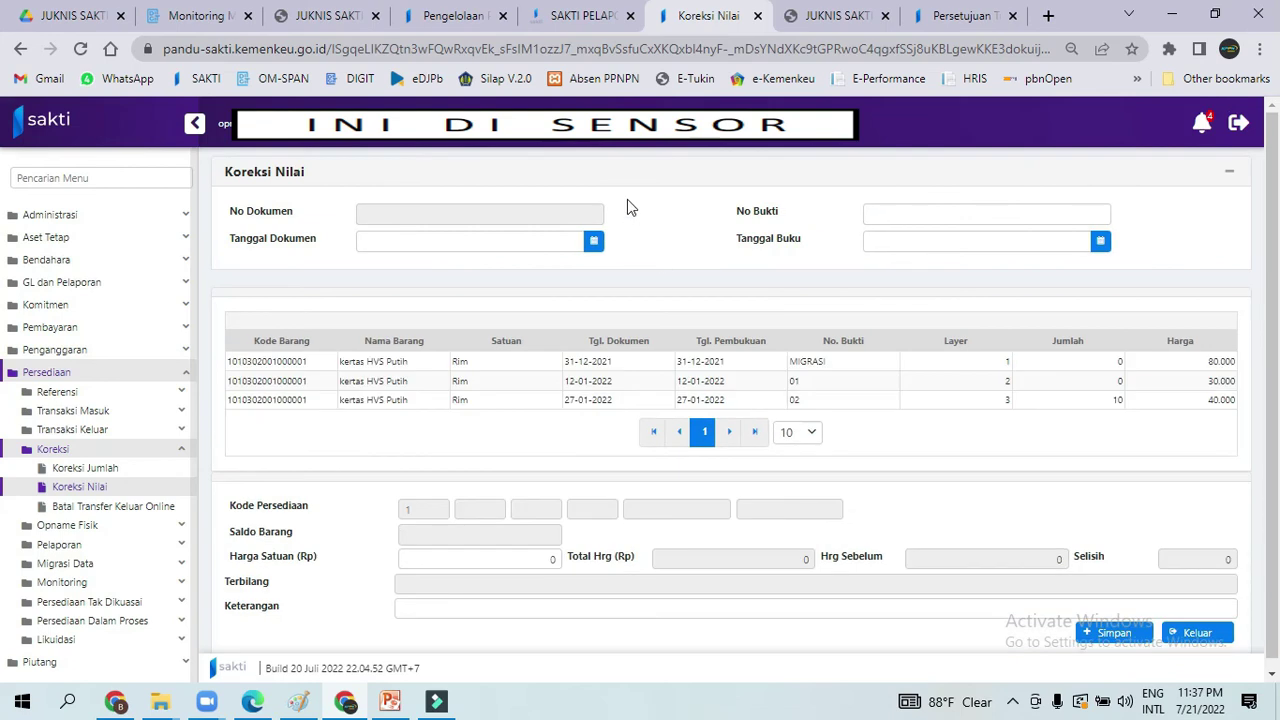
- Set the kertas HVS Putih correction's Tanggal Dokumen to 31/01/2022 and its No Bukti to 01
left_click(594, 242)
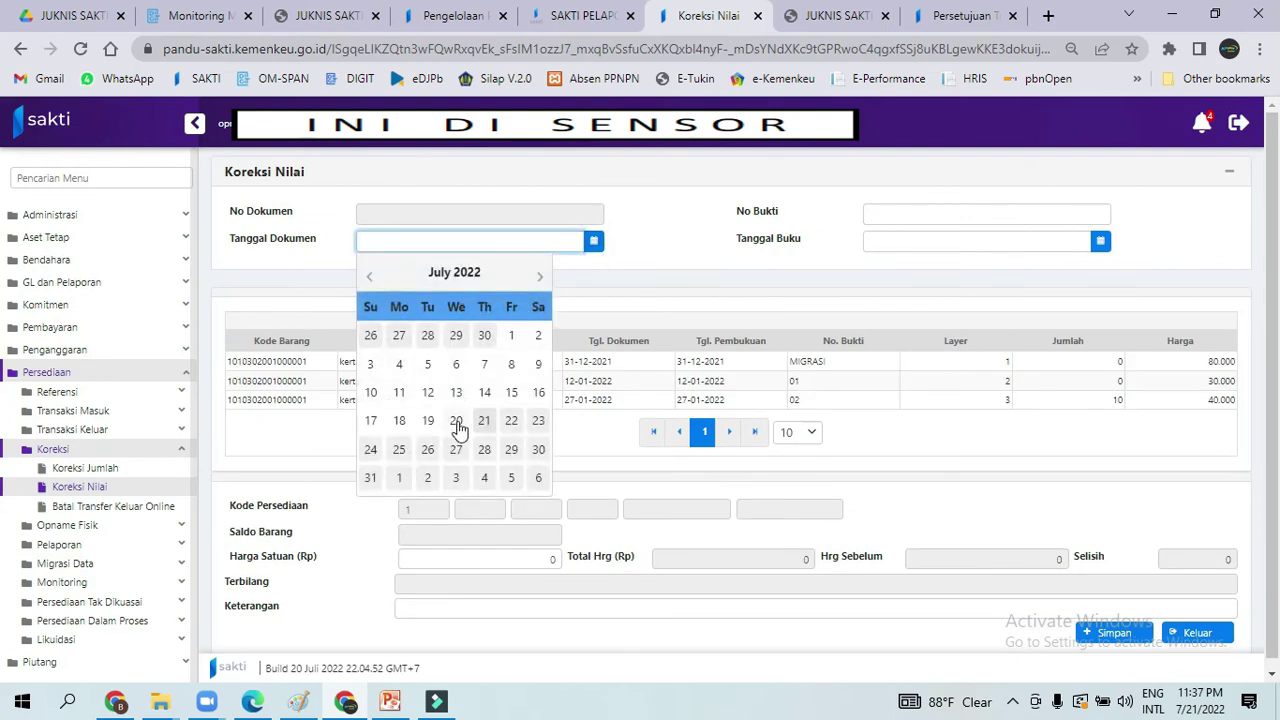
left_click(367, 279)
left_click(367, 279)
left_click(367, 279)
left_click(367, 279)
left_click(367, 279)
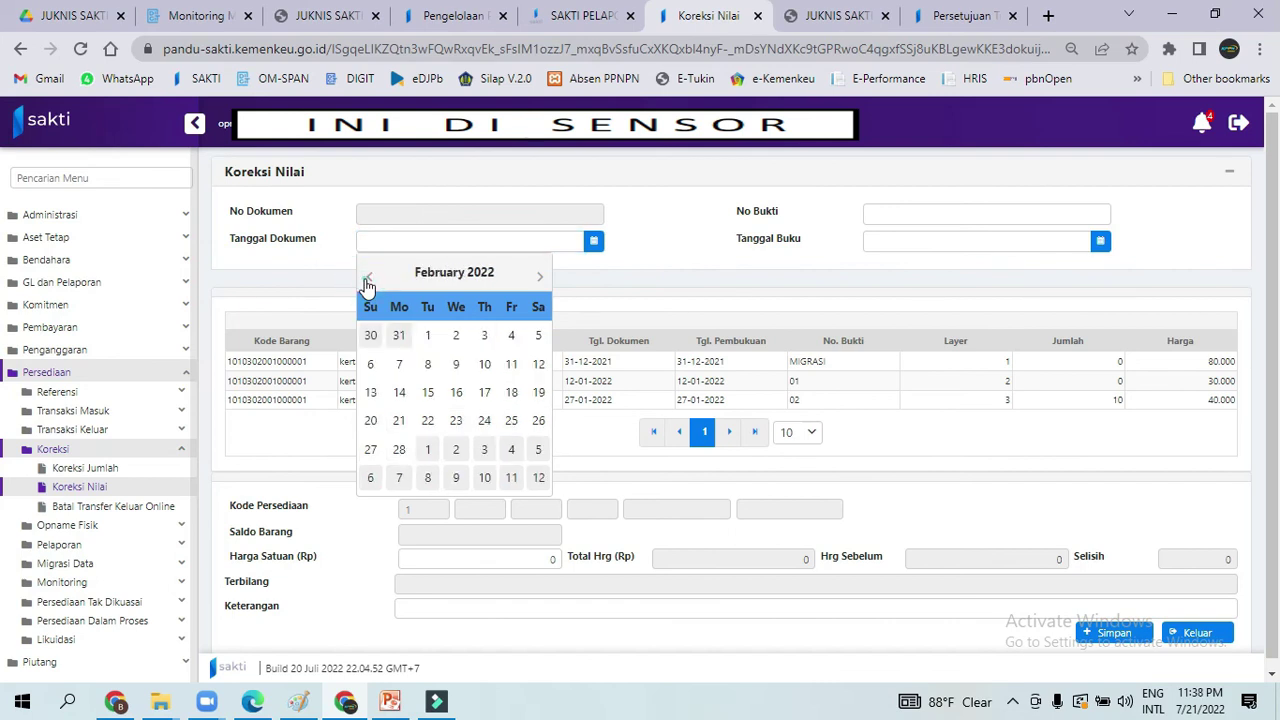
left_click(368, 280)
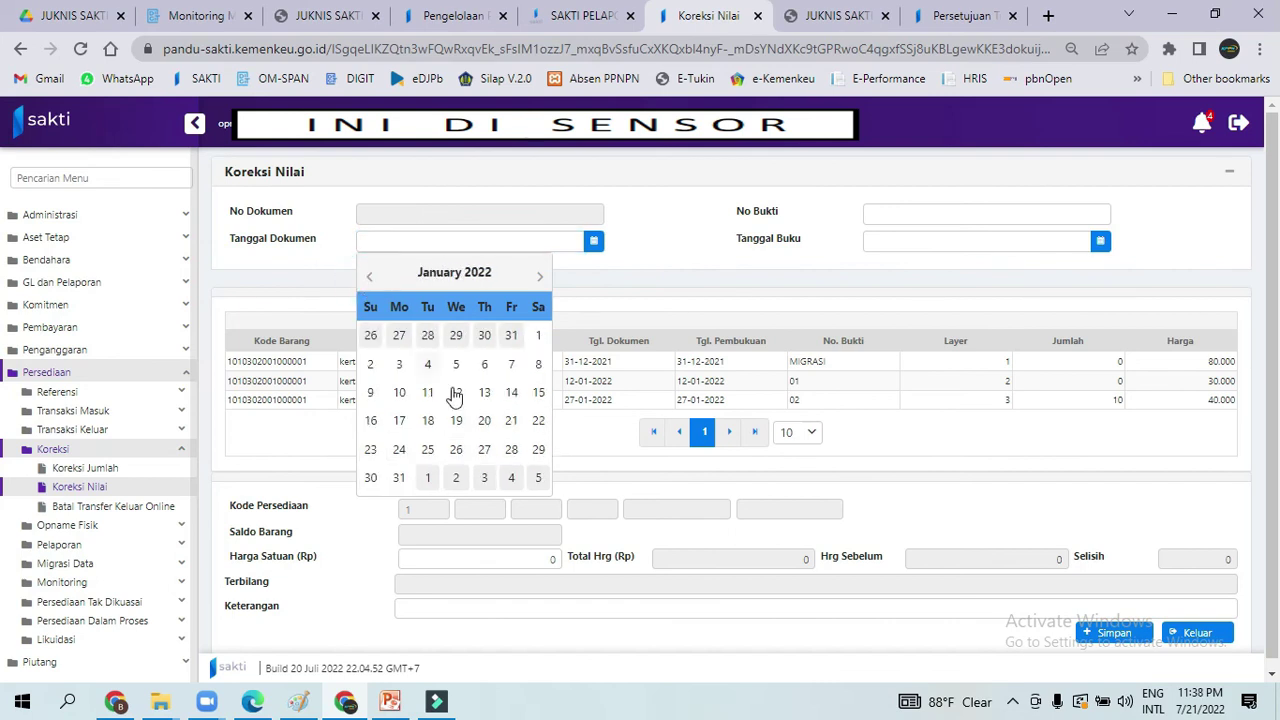
left_click(399, 479)
left_click(925, 220)
type("01")
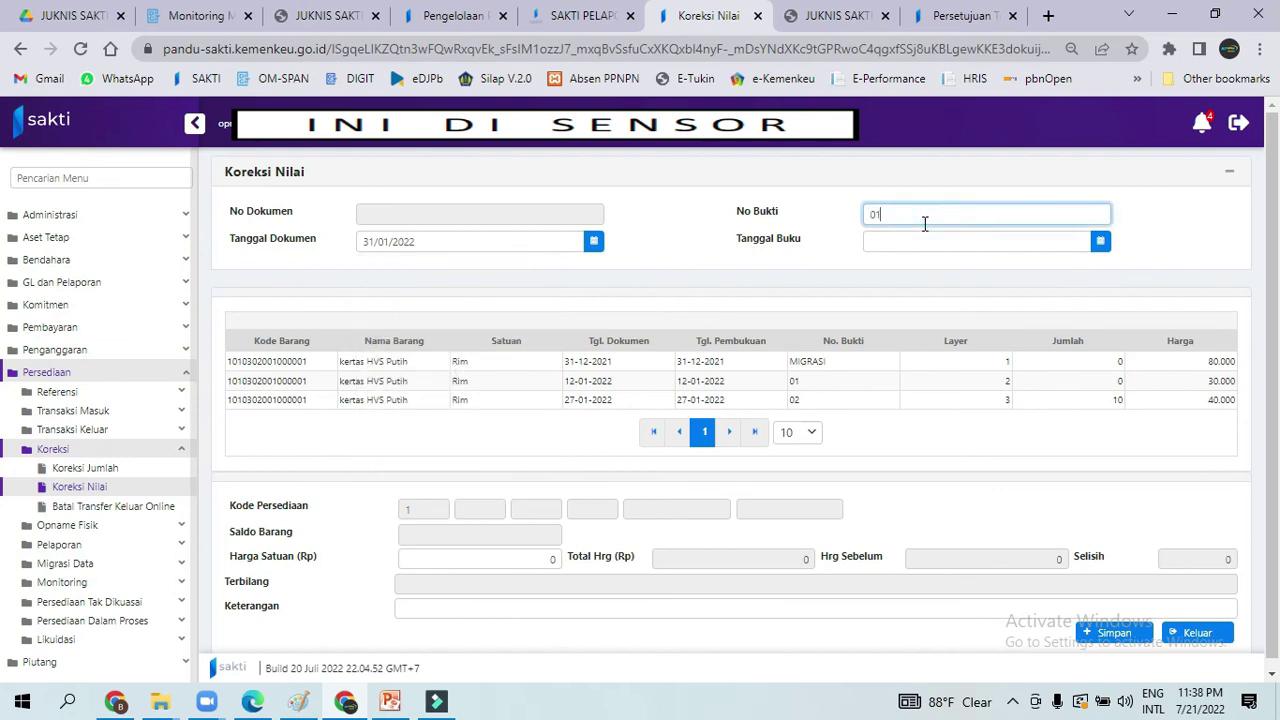
- Set the Tanggal Buku of the kertas HVS Putih correction to 31/01/2022
left_click(1099, 242)
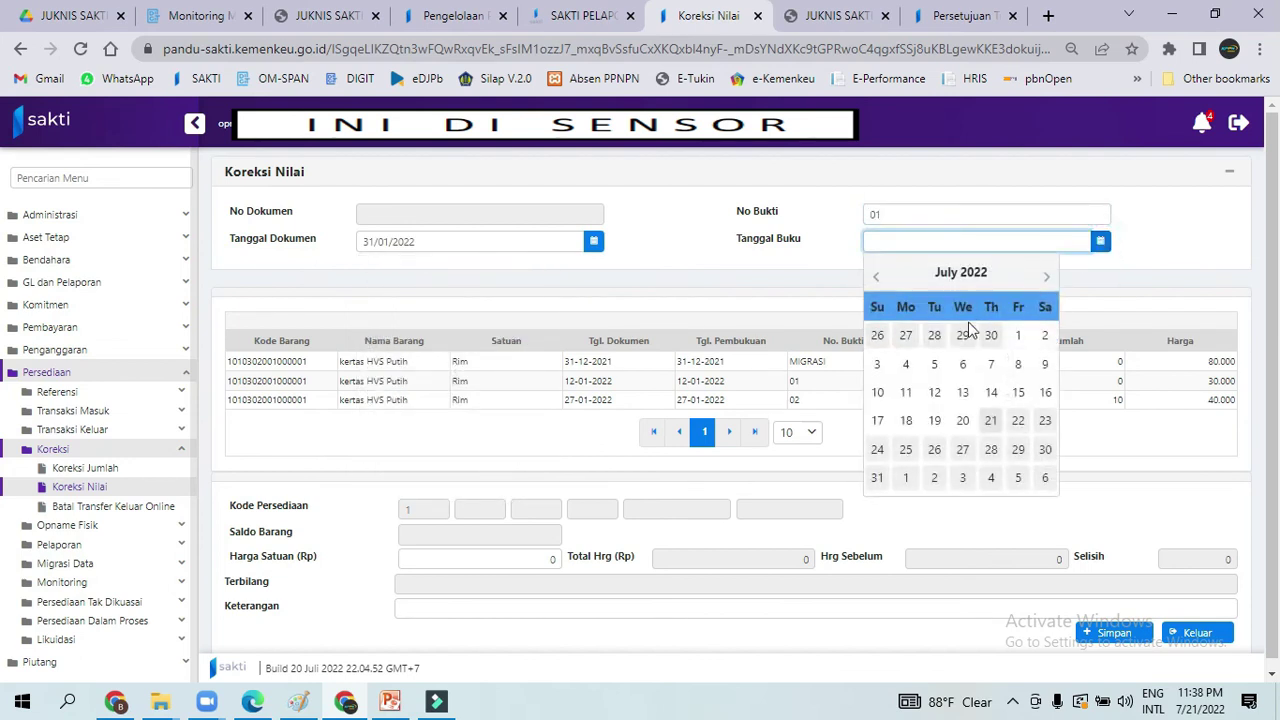
left_click(877, 277)
left_click(877, 277)
left_click(877, 277)
left_click(877, 277)
left_click(877, 277)
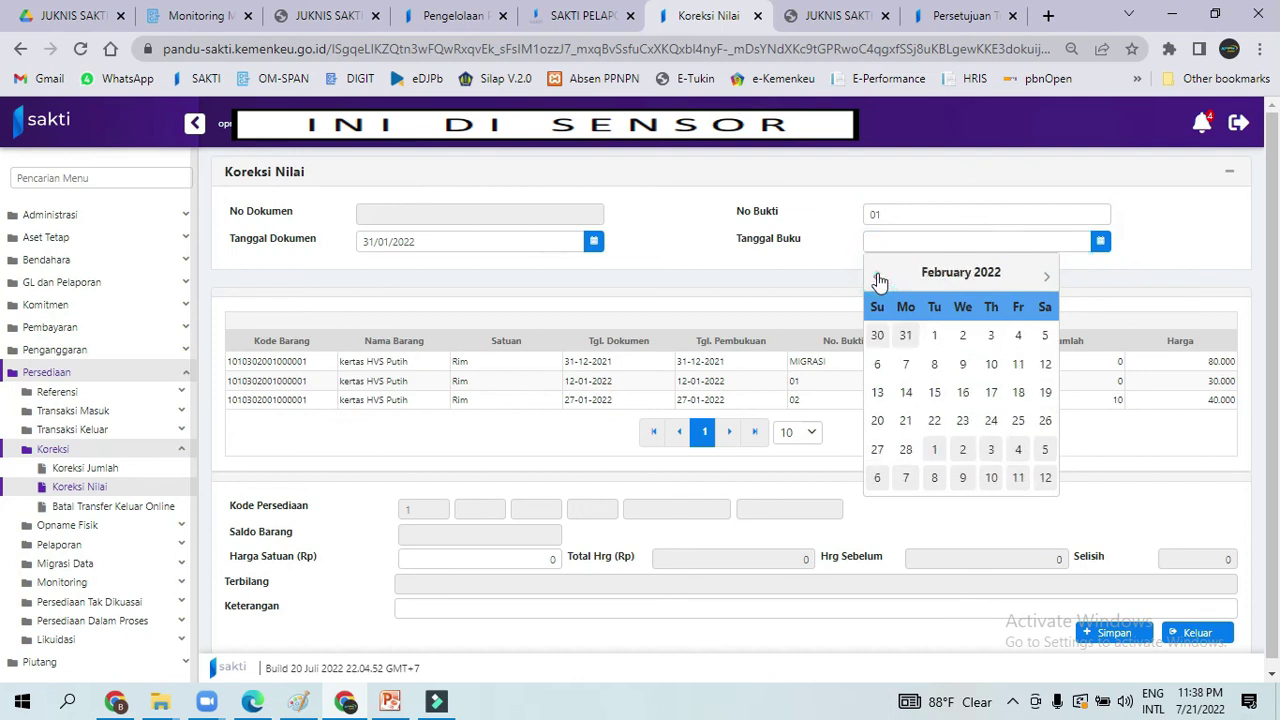
left_click(877, 277)
left_click(906, 478)
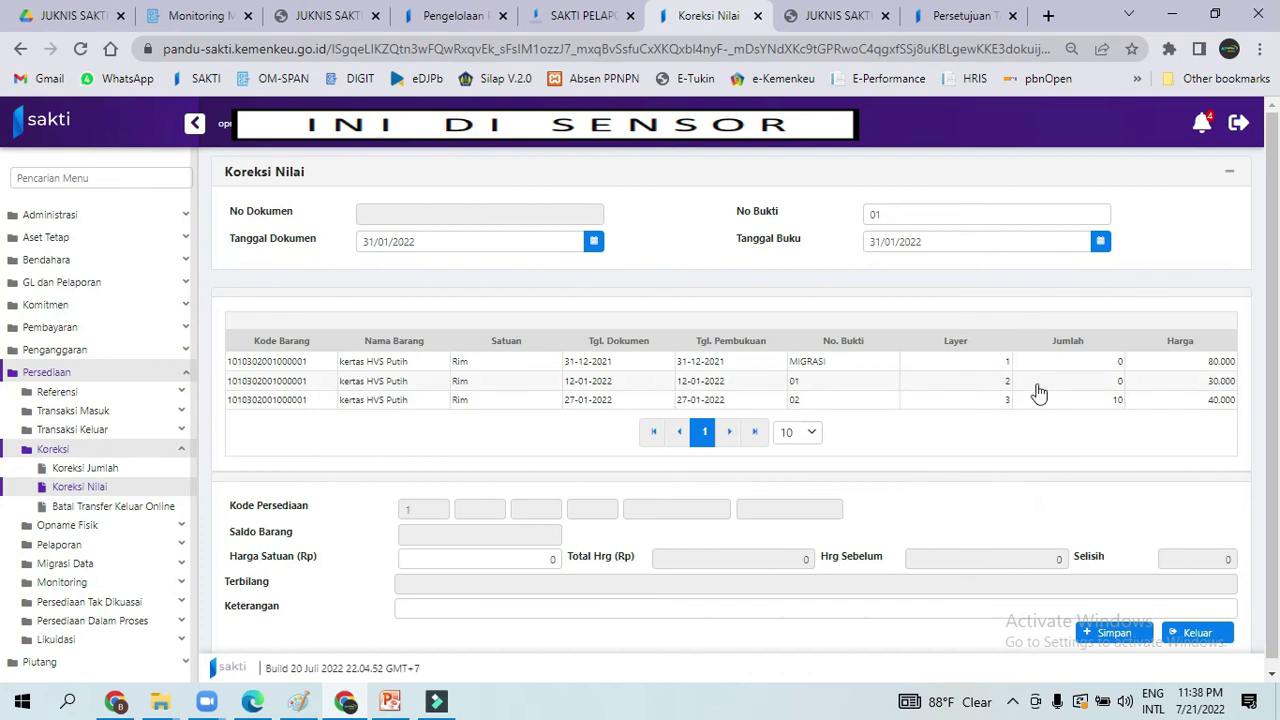
- Compare the kertas HVS Putih layers, select the one booked on 12-01-2022 and set its Harga Satuan to 20.000
left_click(983, 364)
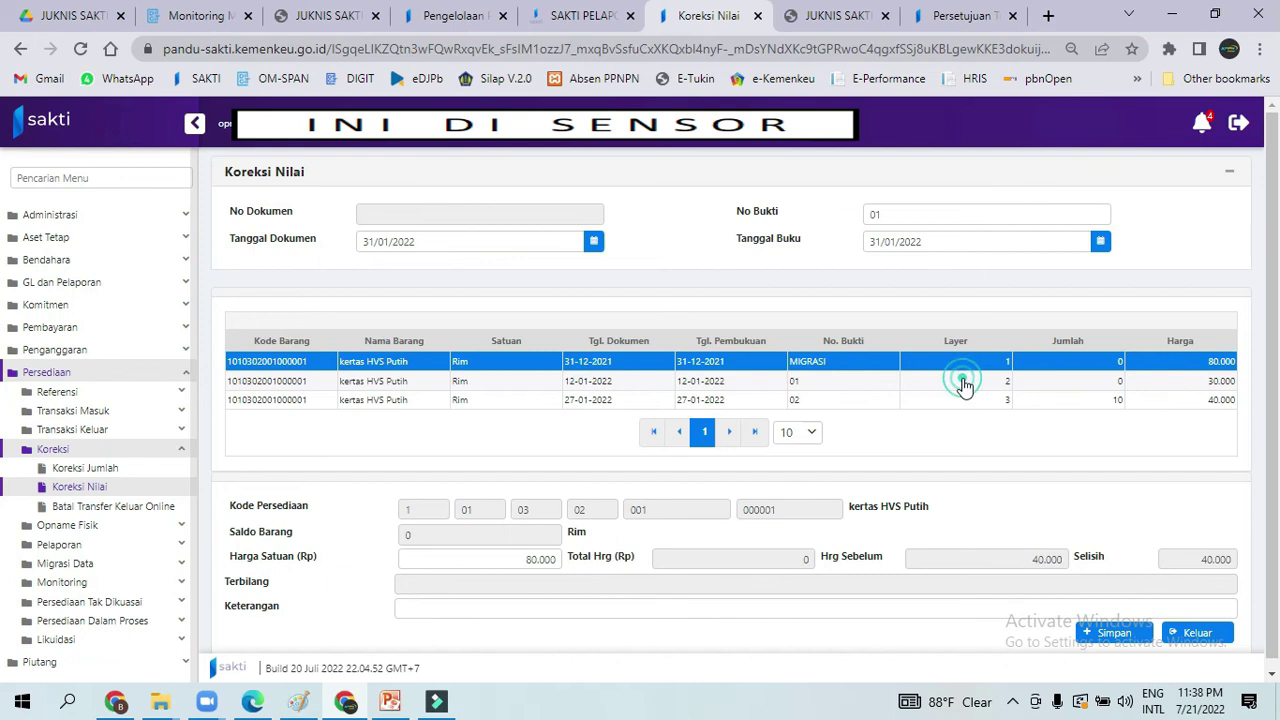
left_click(956, 389)
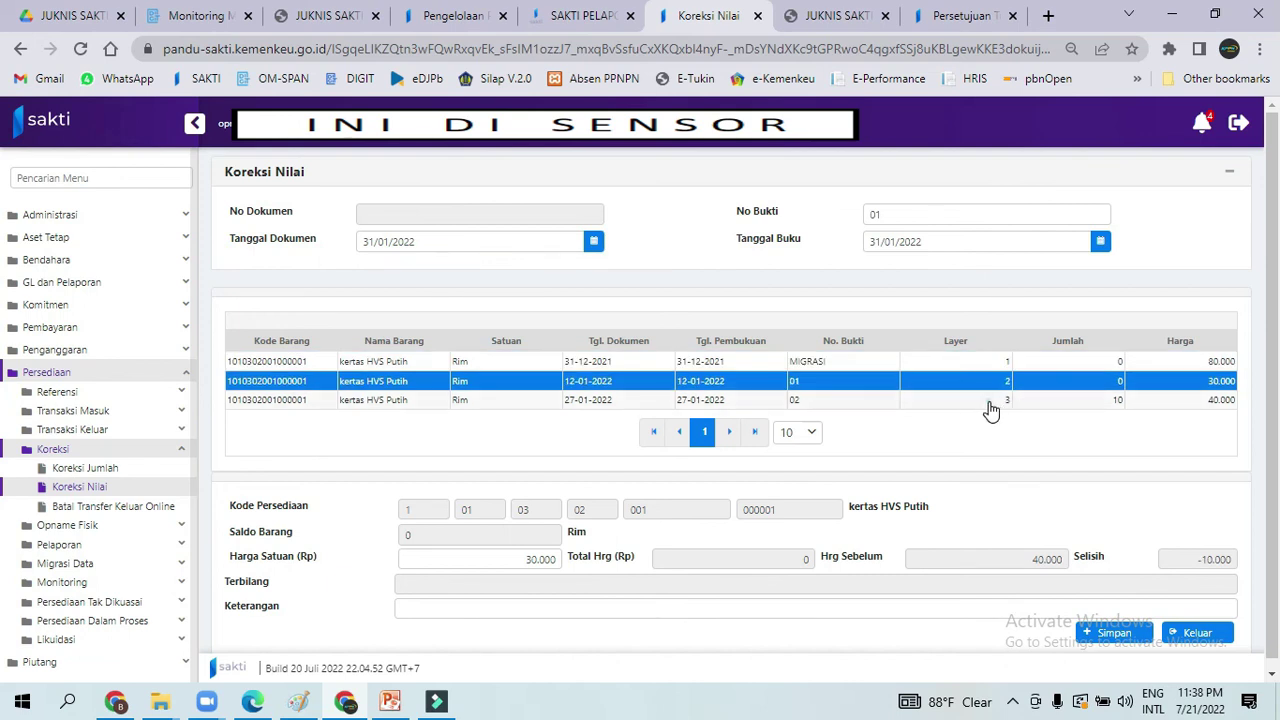
left_click(990, 405)
left_click(978, 390)
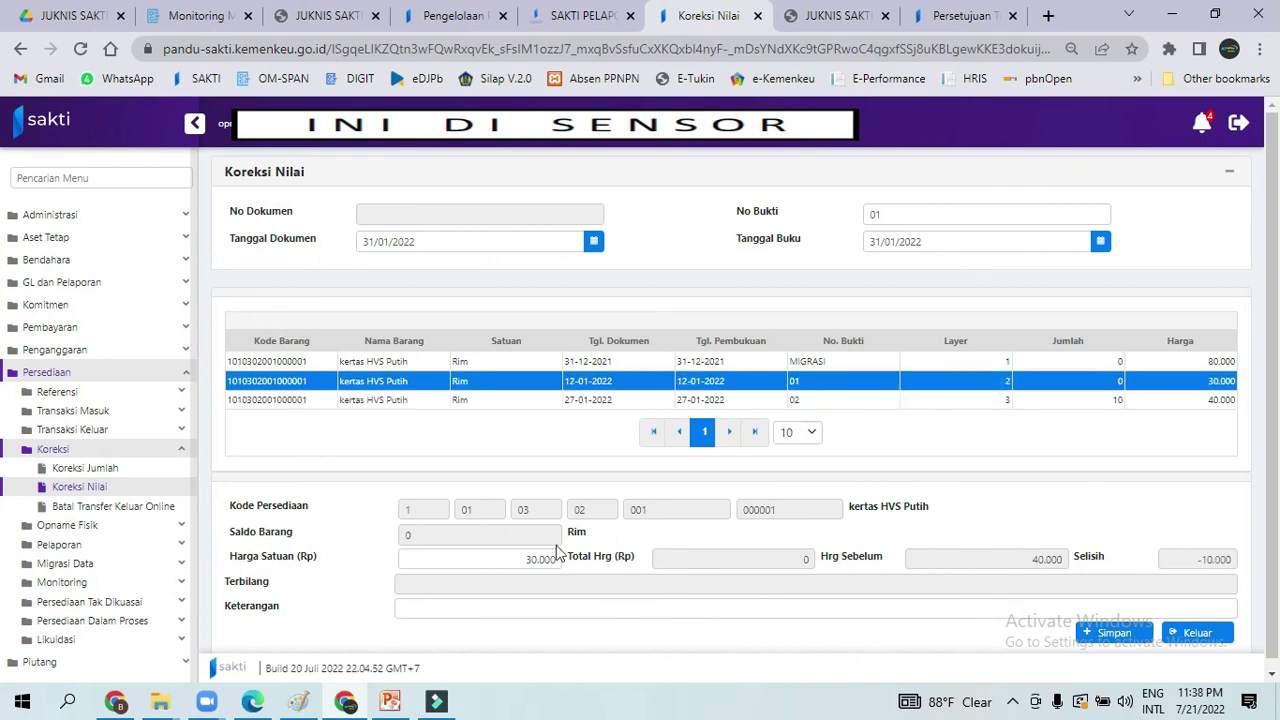
left_click(518, 560)
left_click_drag(518, 560, 558, 560)
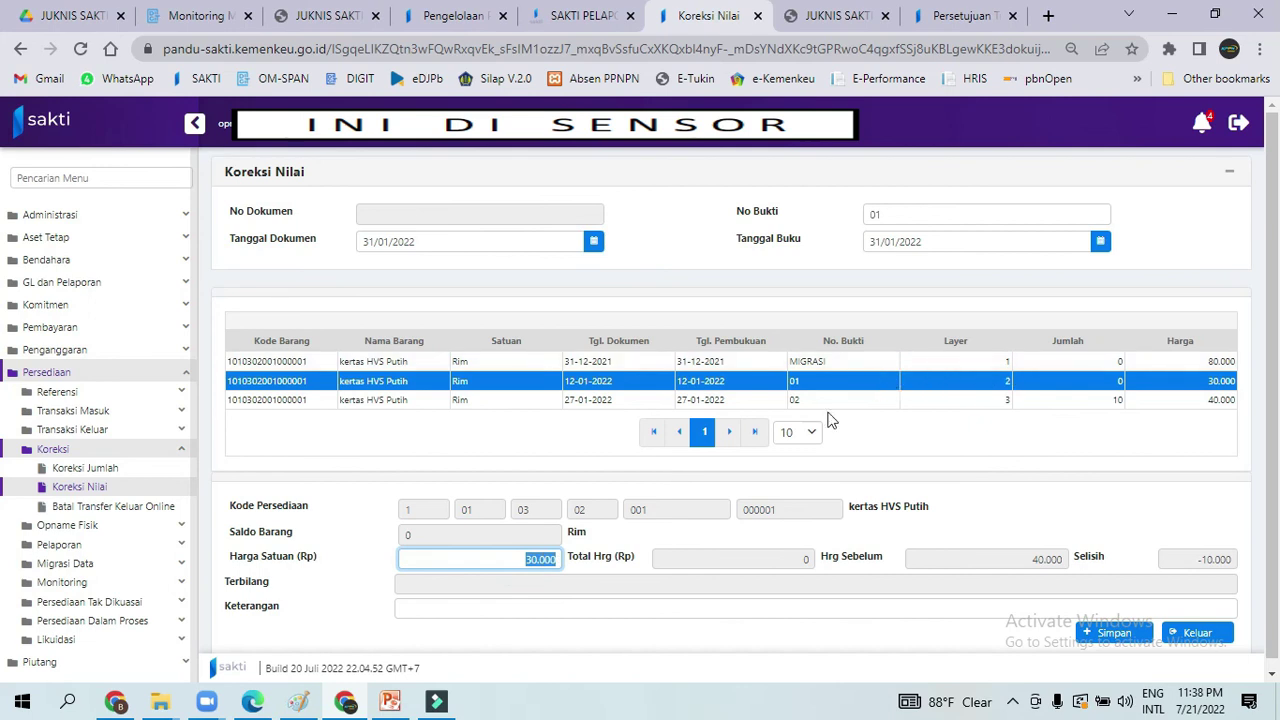
type("2")
scroll(1100, 600, "down", 1)
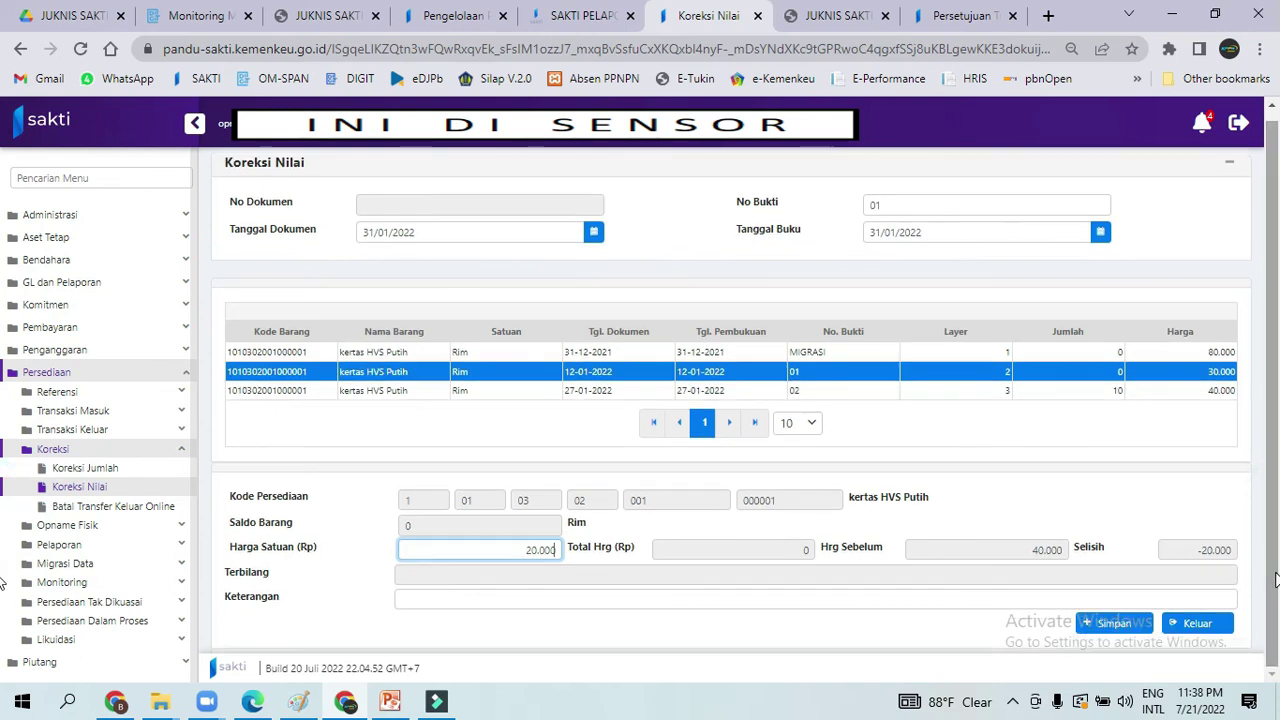
- Save the kertas HVS Putih value correction and return to the Koreksi Nilai list
left_click(1112, 625)
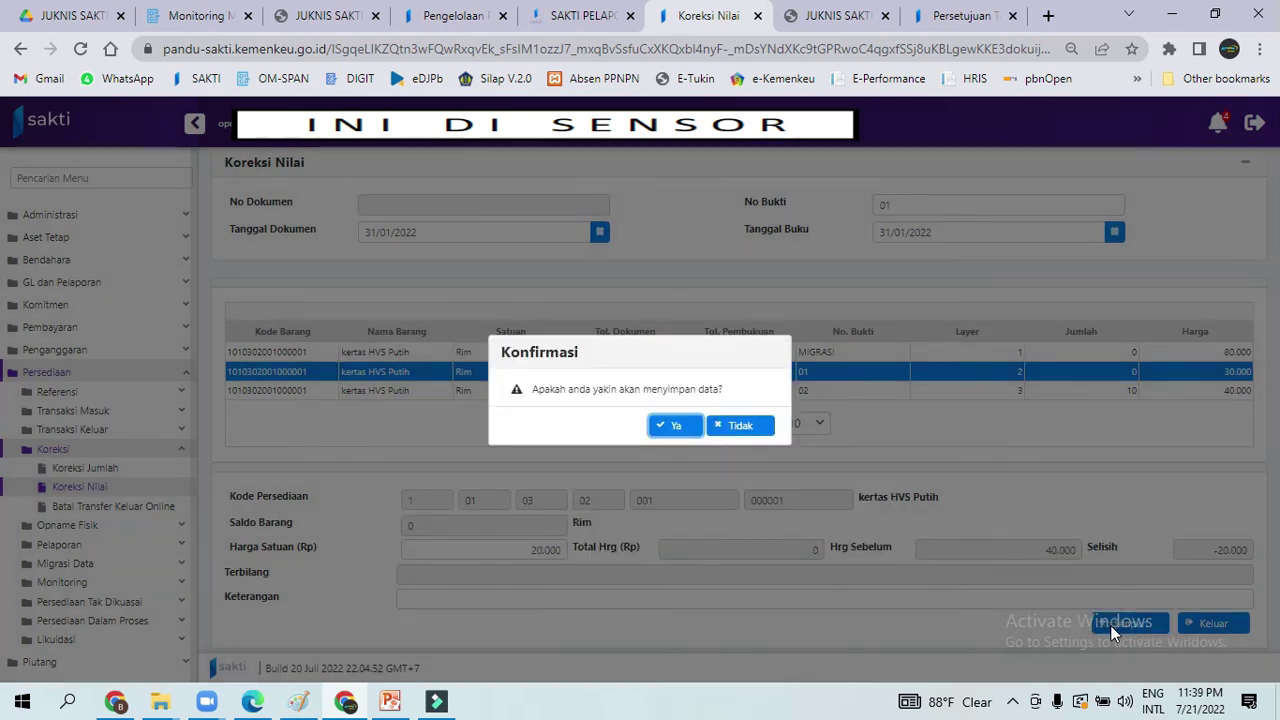
left_click(673, 431)
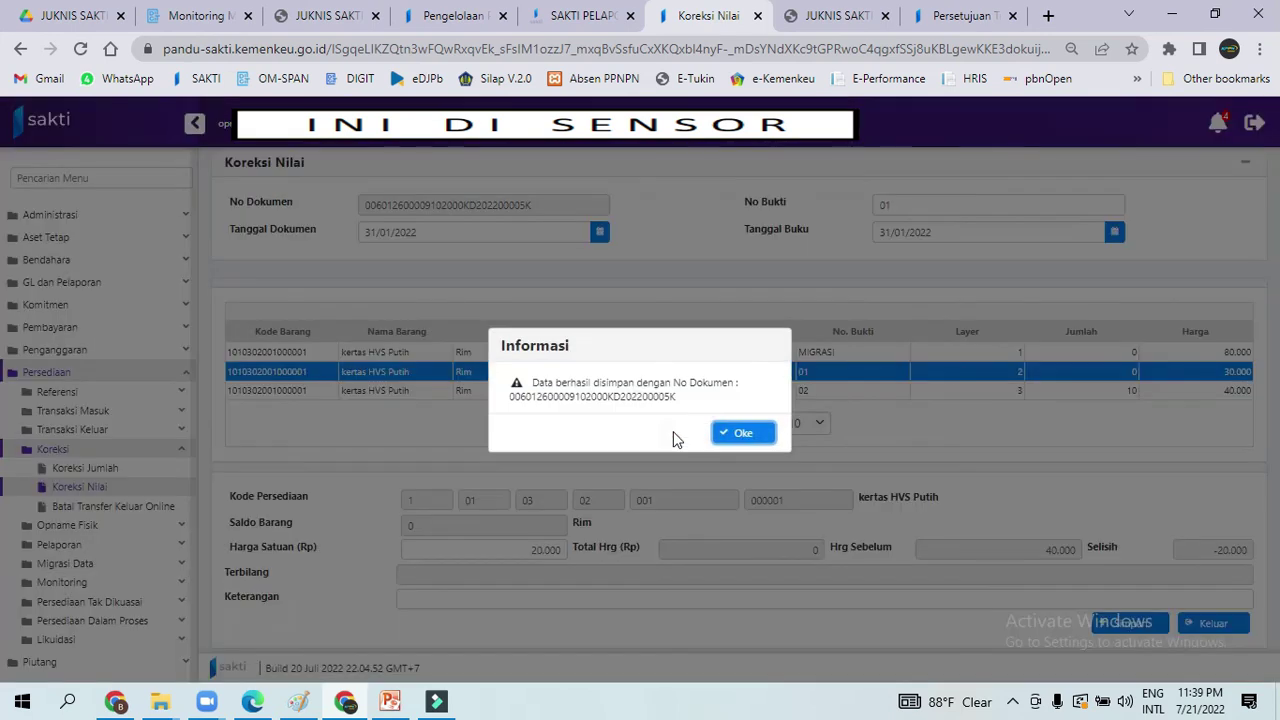
left_click(750, 440)
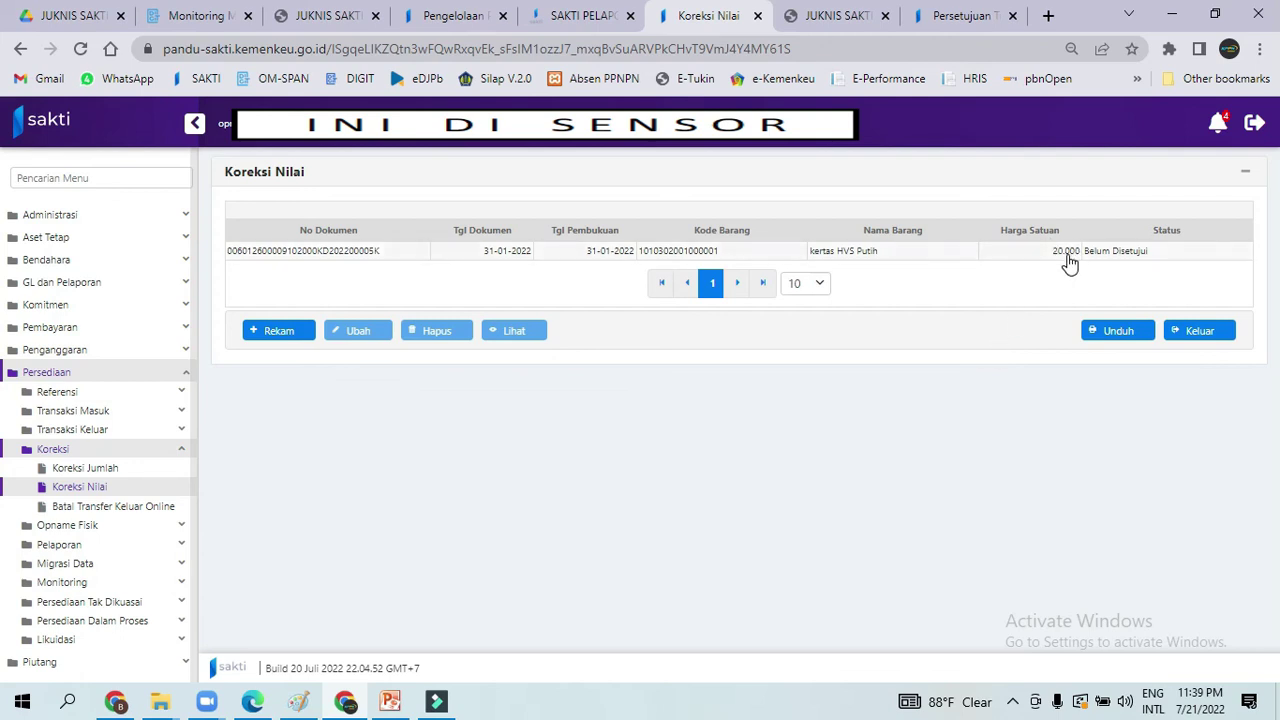
- Start a new Koreksi Nilai record for the item Kertas HVS Hijau
left_click(298, 338)
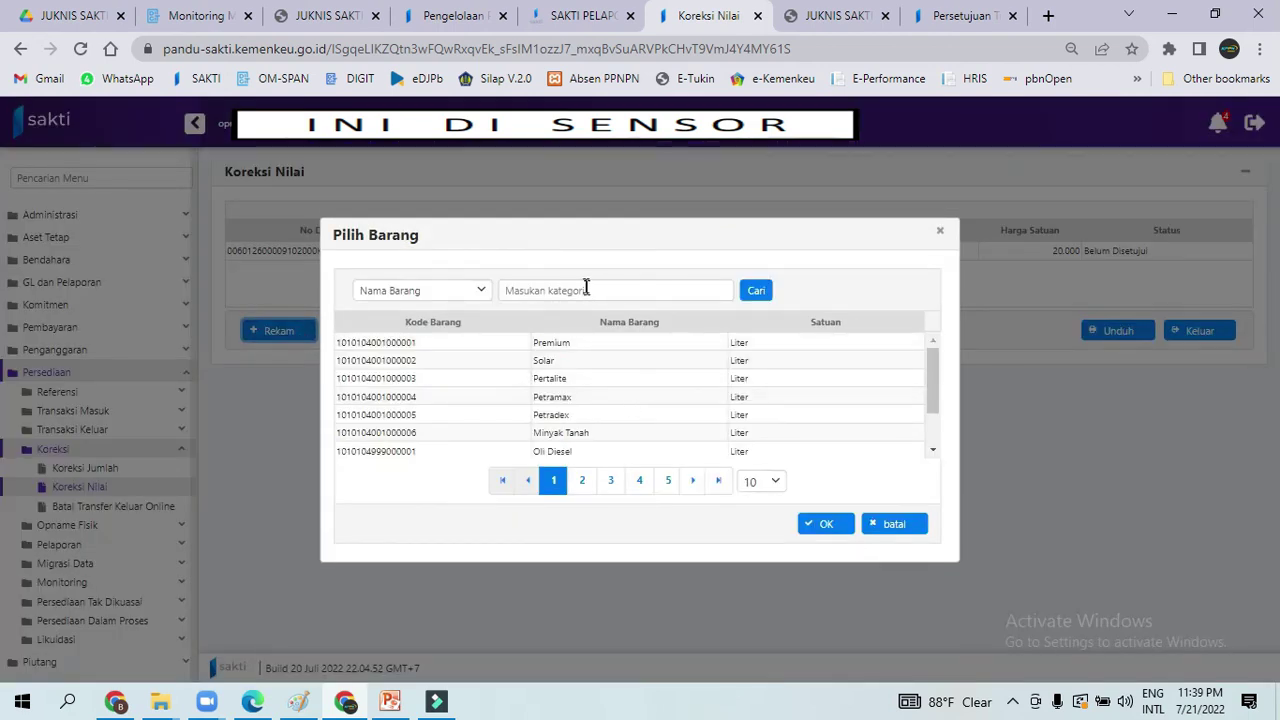
left_click(580, 289)
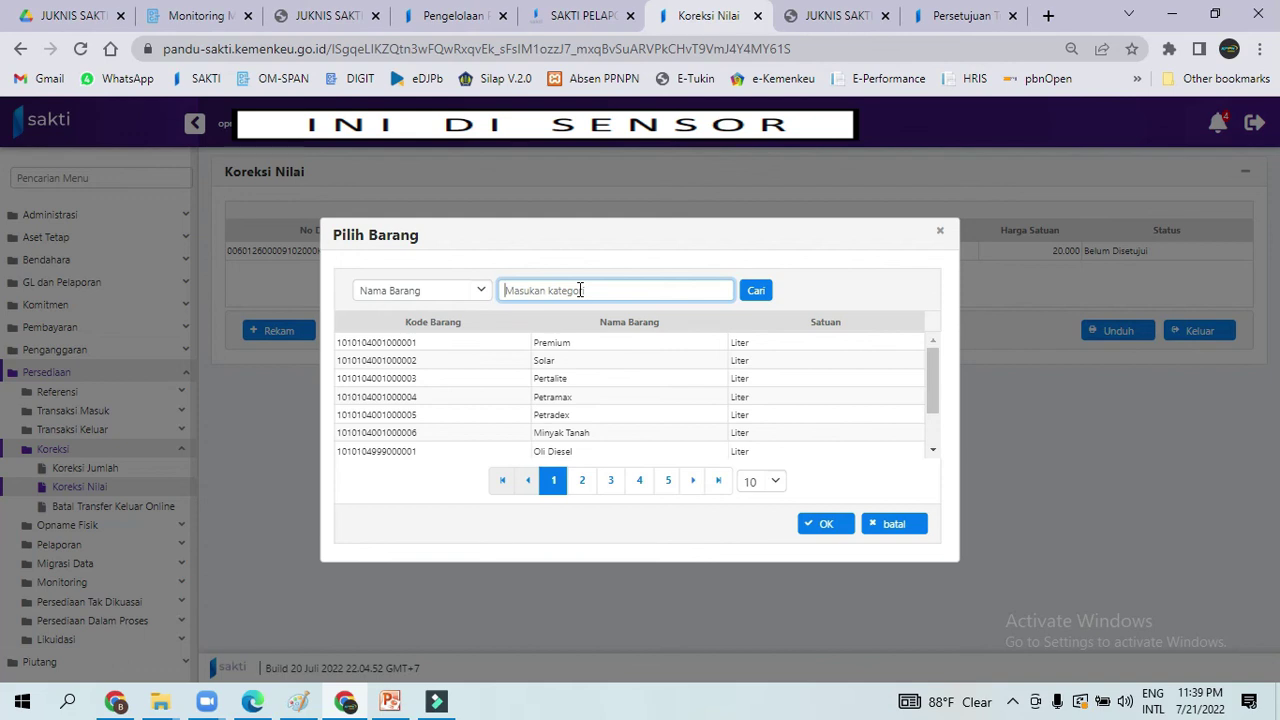
type("kertas hvs hijau")
left_click(760, 290)
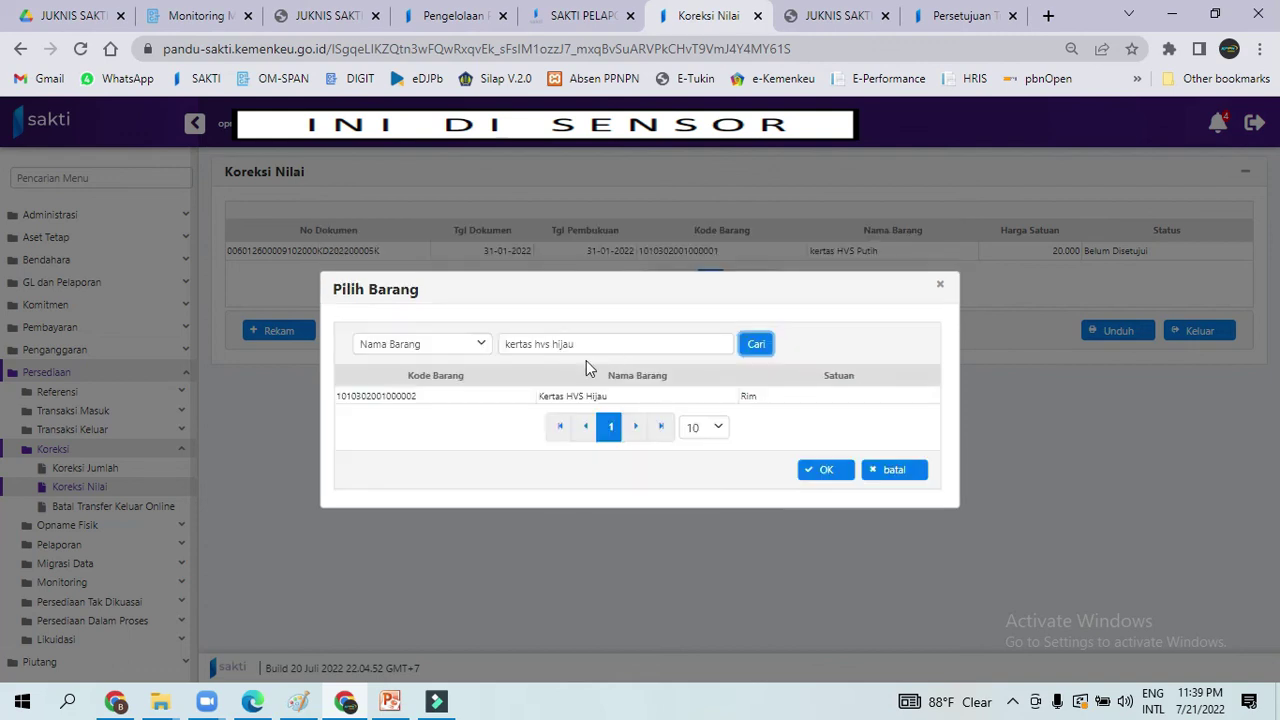
left_click(556, 395)
left_click(842, 476)
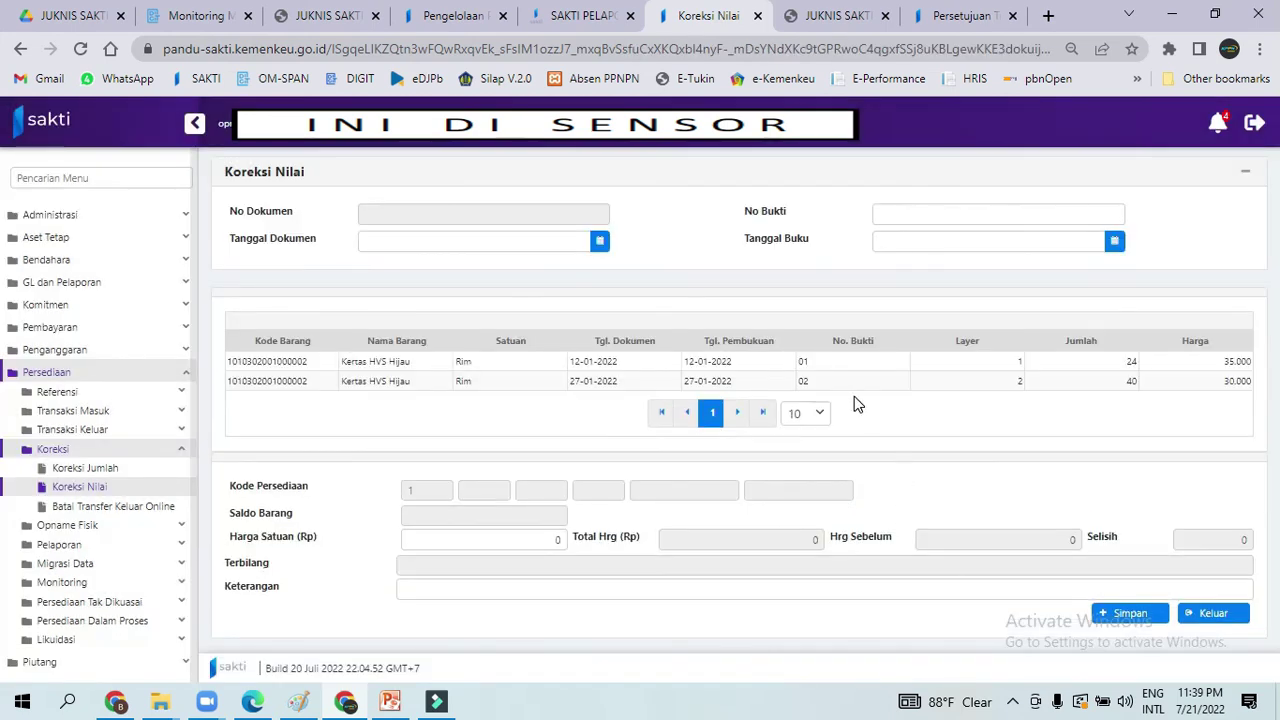
- Select the Kertas HVS Hijau layer booked on 12-01-2022, set its Harga Satuan to 45.000 and try to save
left_click(733, 364)
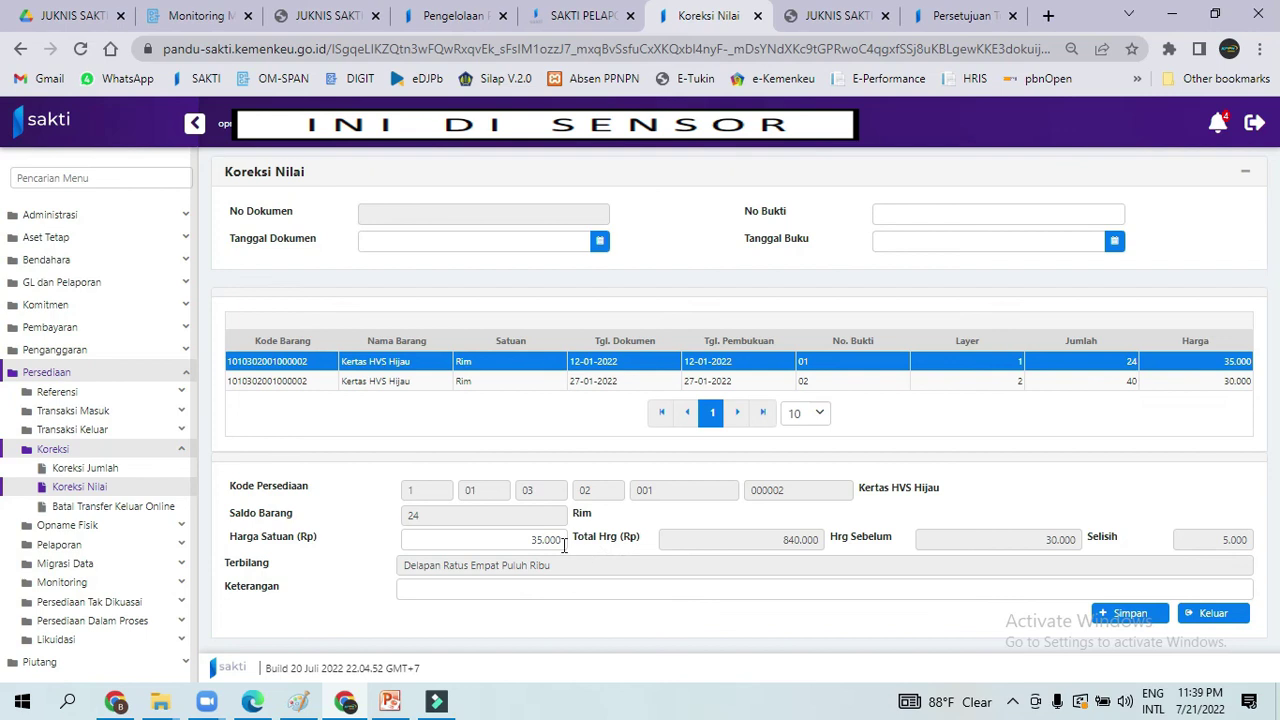
left_click_drag(530, 540, 628, 549)
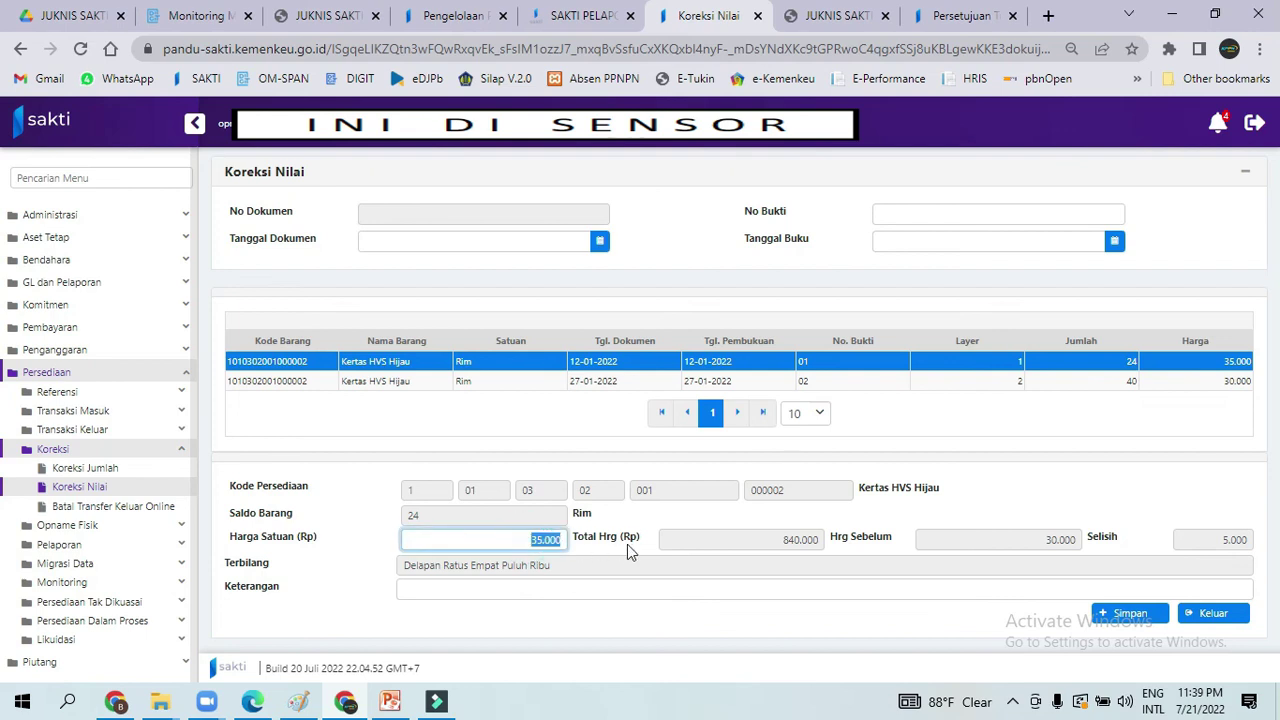
type("45.000")
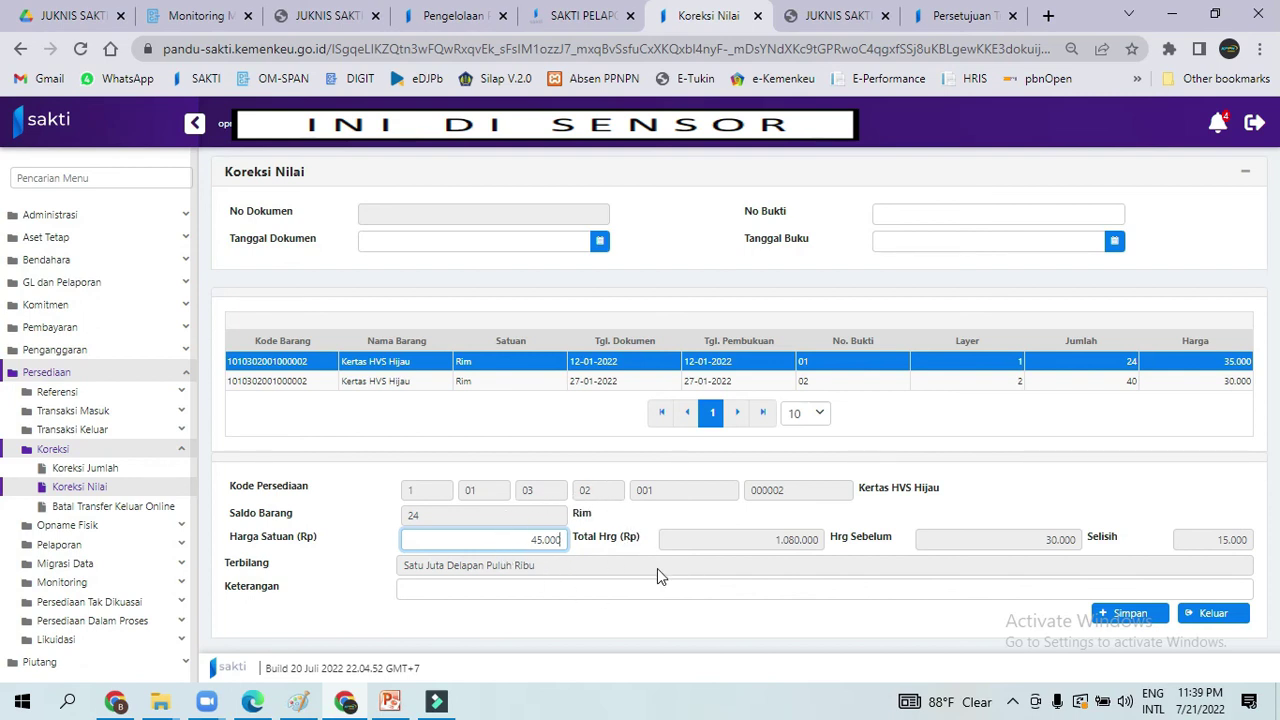
left_click(1130, 616)
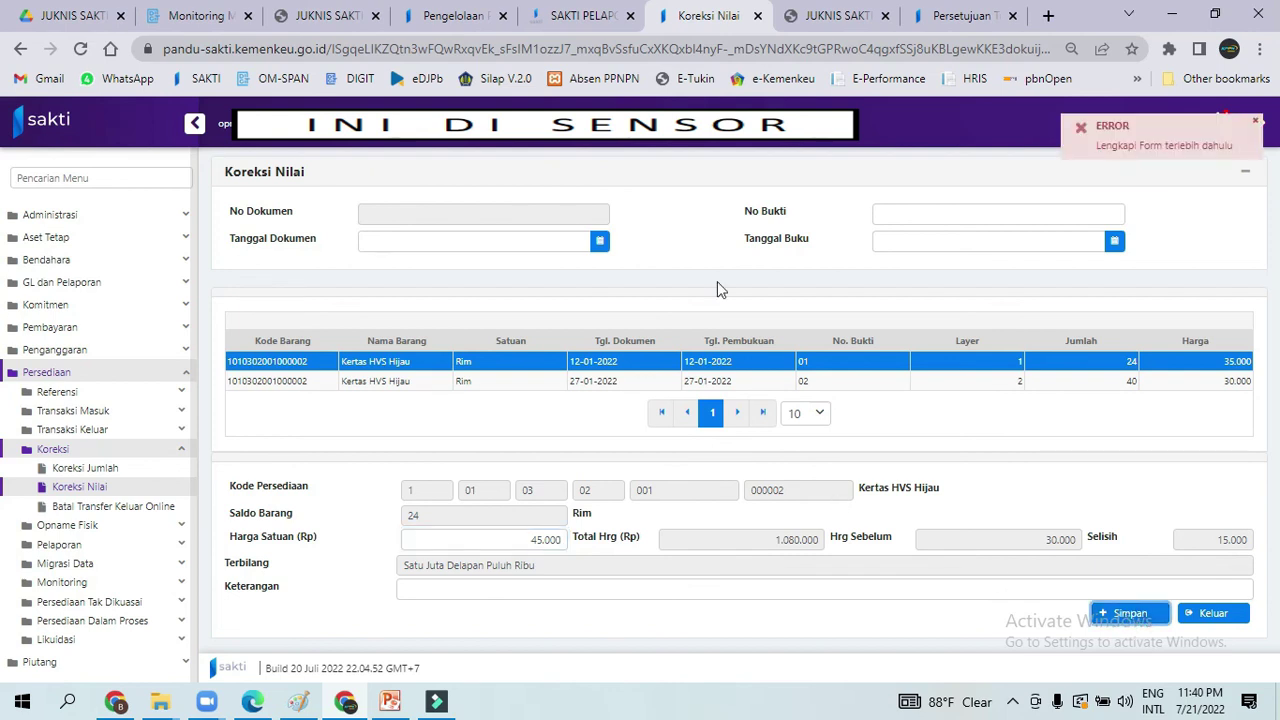
- Fill in Tanggal Dokumen 31/01/2022 and No Bukti 01 for the Kertas HVS Hijau correction
left_click(600, 242)
left_click(372, 277)
left_click(372, 277)
left_click(372, 277)
left_click(372, 277)
left_click(372, 277)
left_click(372, 277)
left_click(401, 477)
left_click(946, 222)
type("01")
- Set the Tanggal Buku of the Kertas HVS Hijau correction to 31/01/2022
left_click(1114, 244)
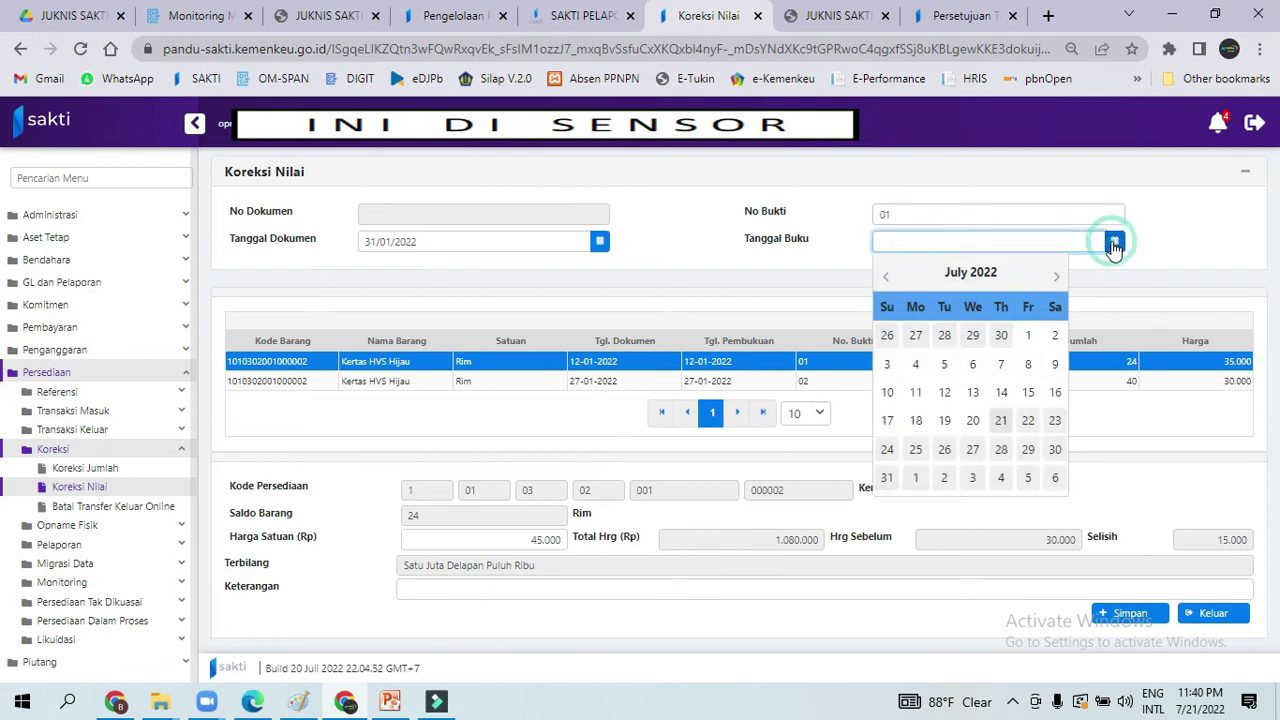
left_click(886, 280)
left_click(886, 280)
left_click(886, 280)
left_click(886, 280)
left_click(886, 280)
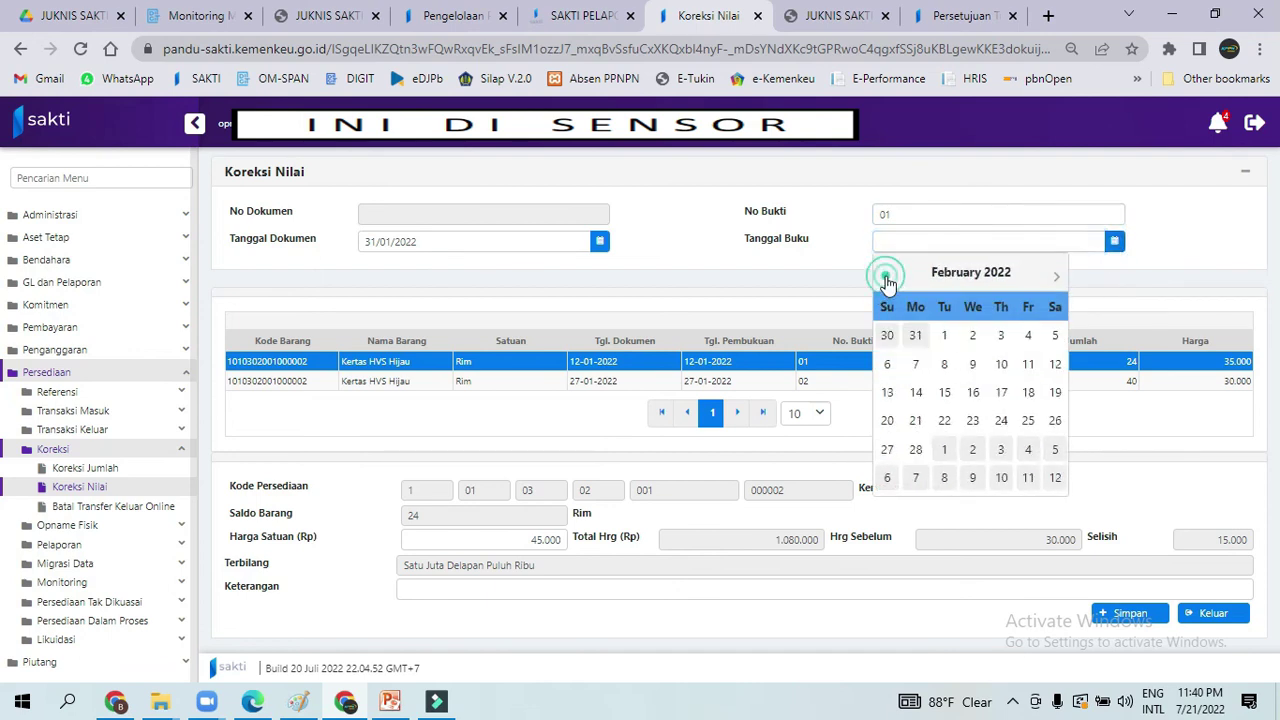
left_click(886, 280)
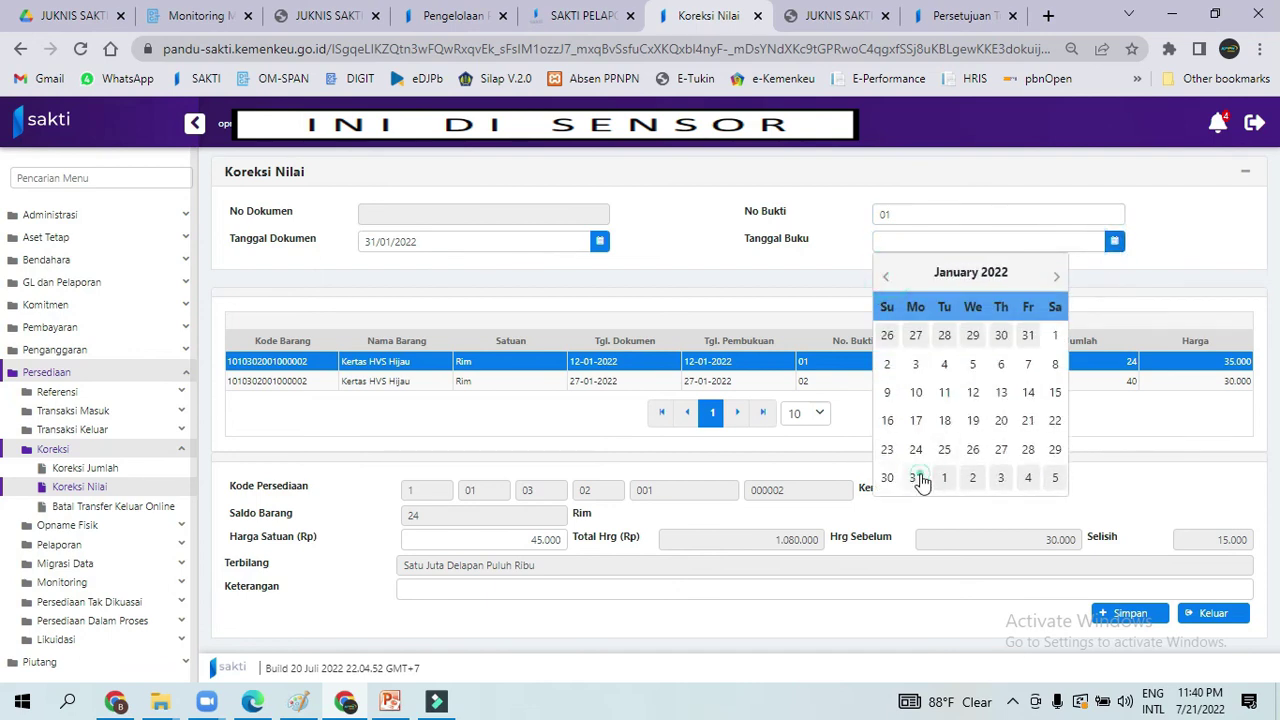
left_click(915, 478)
- Save the Kertas HVS Hijau value correction and return to the Koreksi Nilai list
left_click(1122, 616)
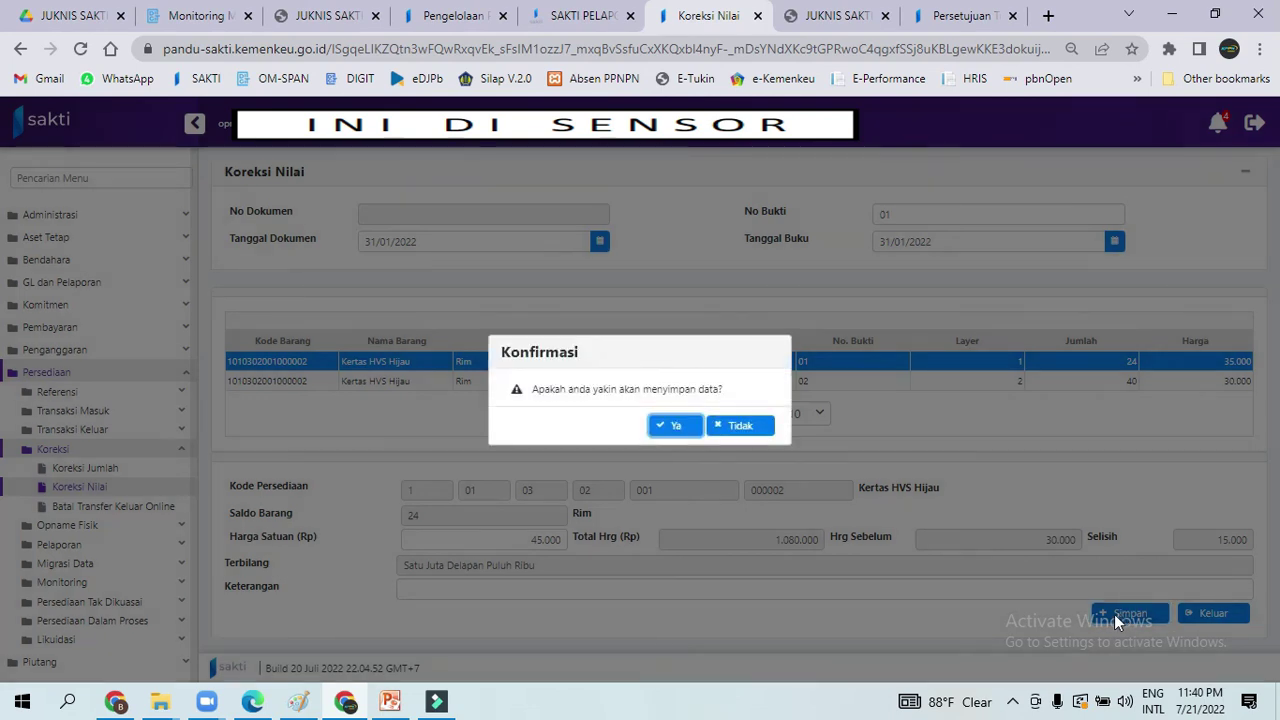
left_click(666, 427)
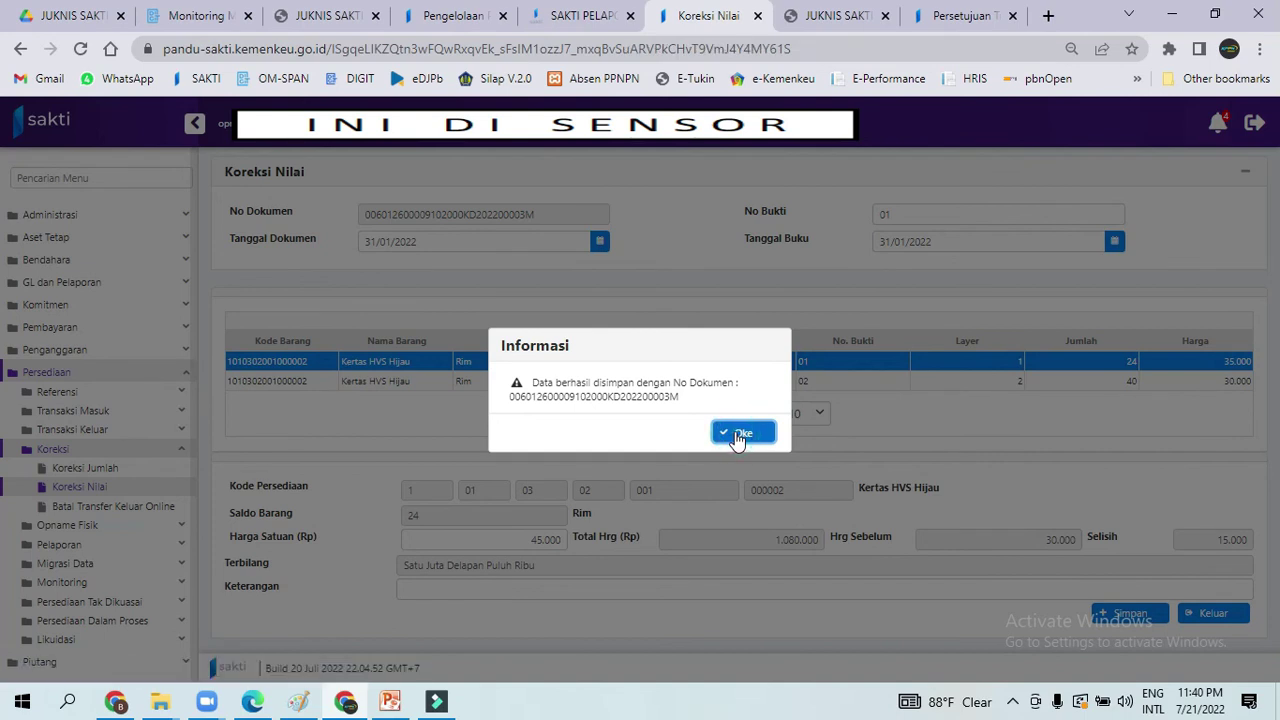
left_click(741, 434)
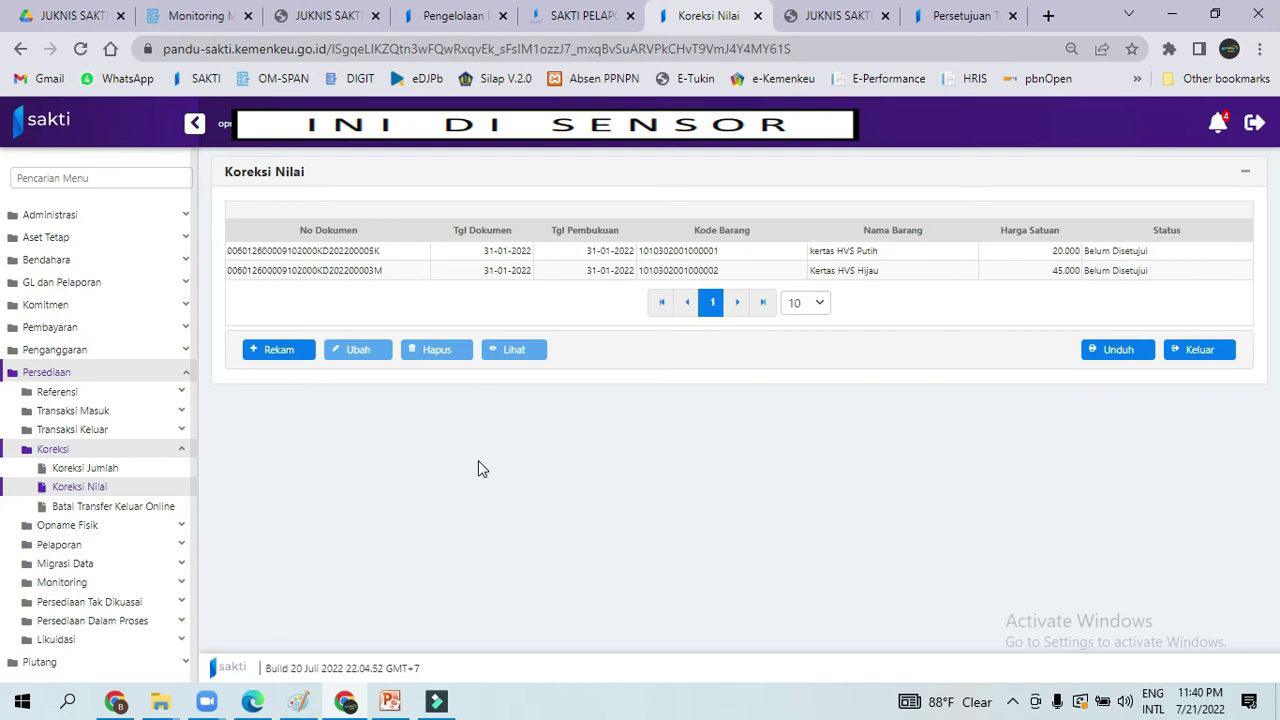
left_click(552, 14)
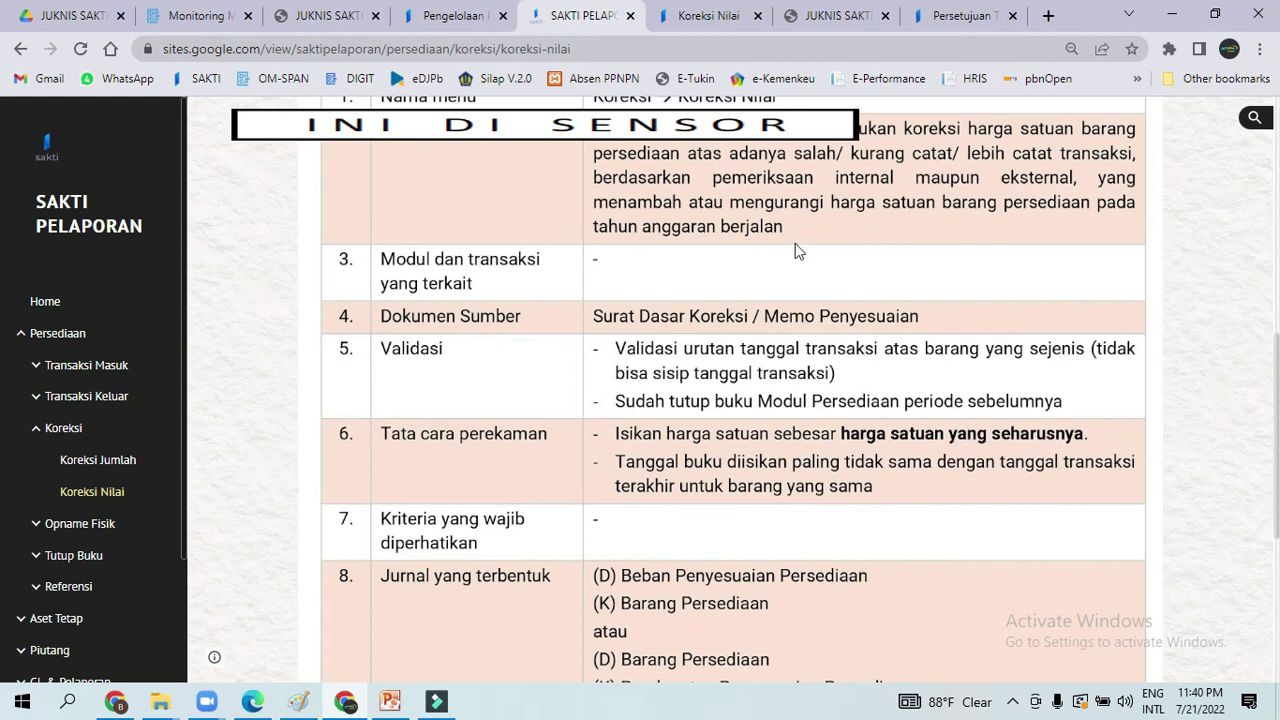
left_click(661, 6)
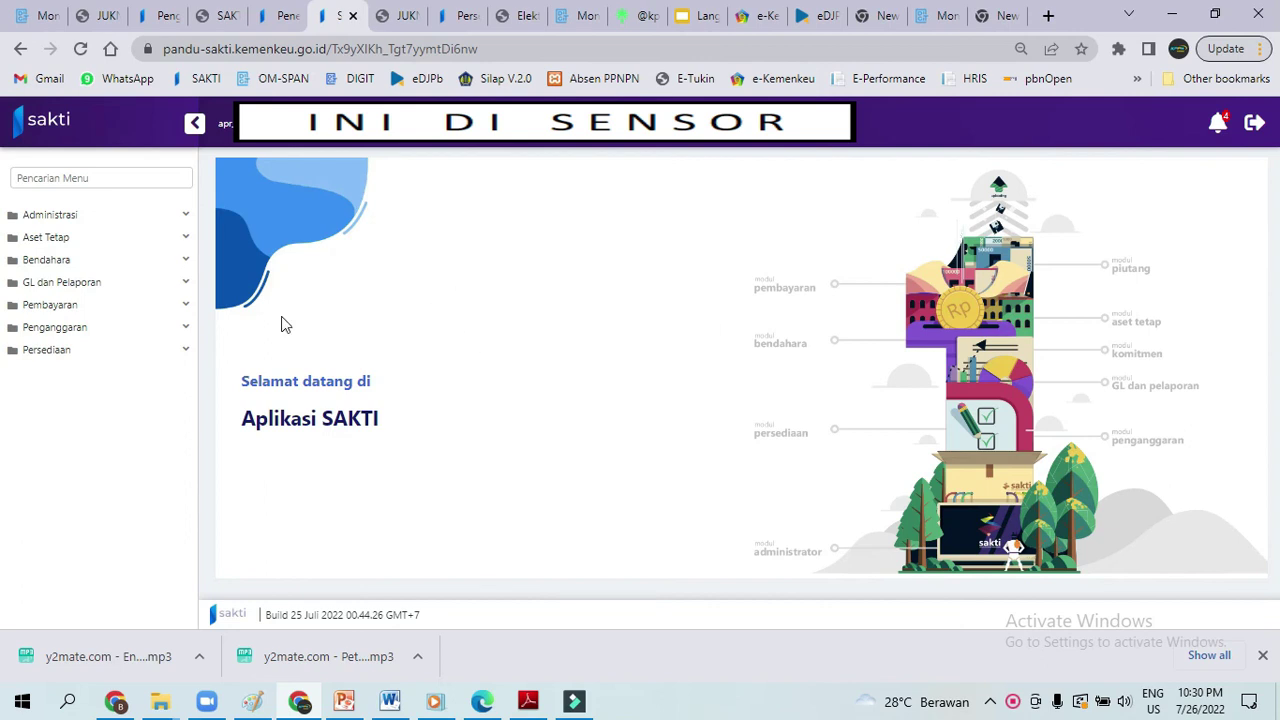
- Open the Persediaan module's Persetujuan Transaksi page
left_click(90, 358)
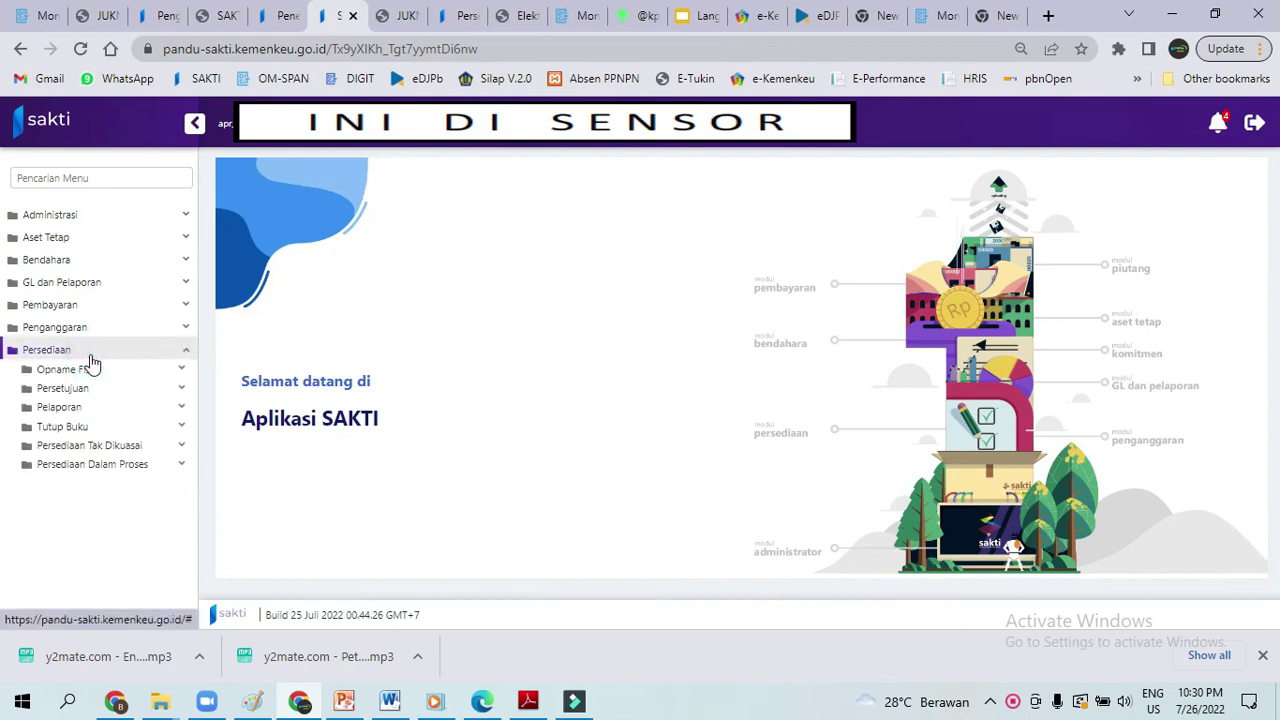
left_click(94, 389)
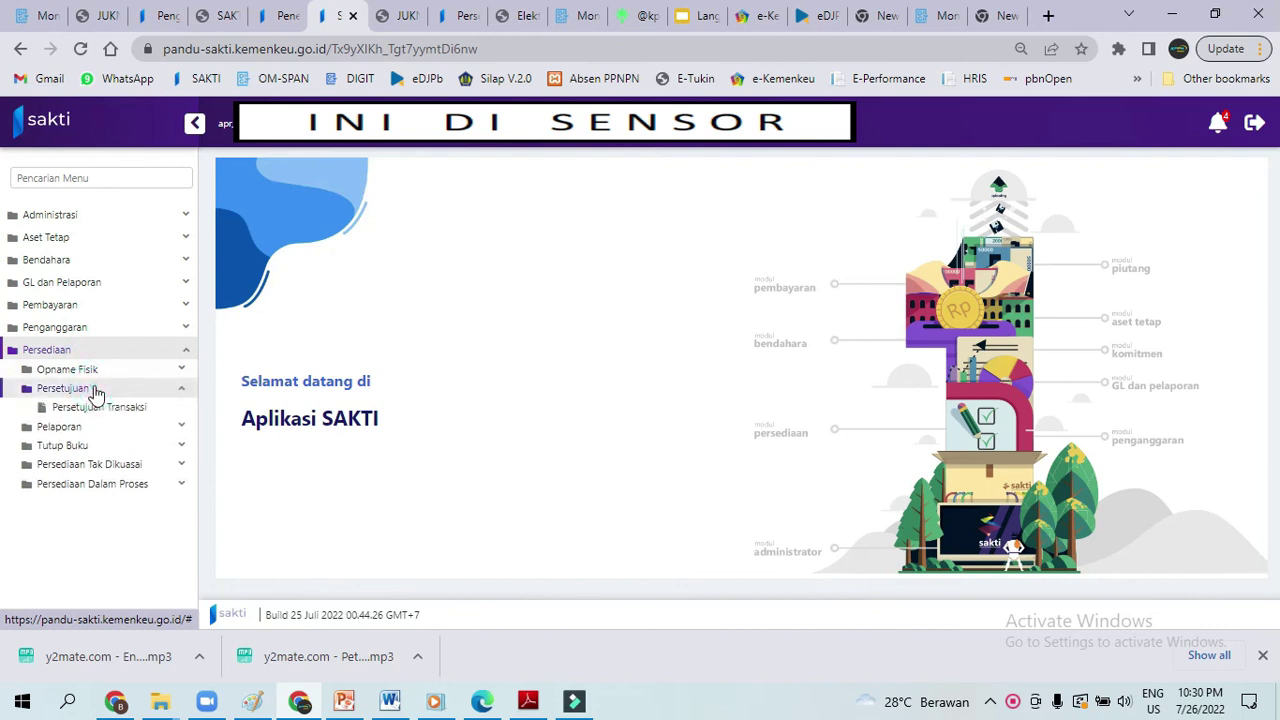
left_click(90, 408)
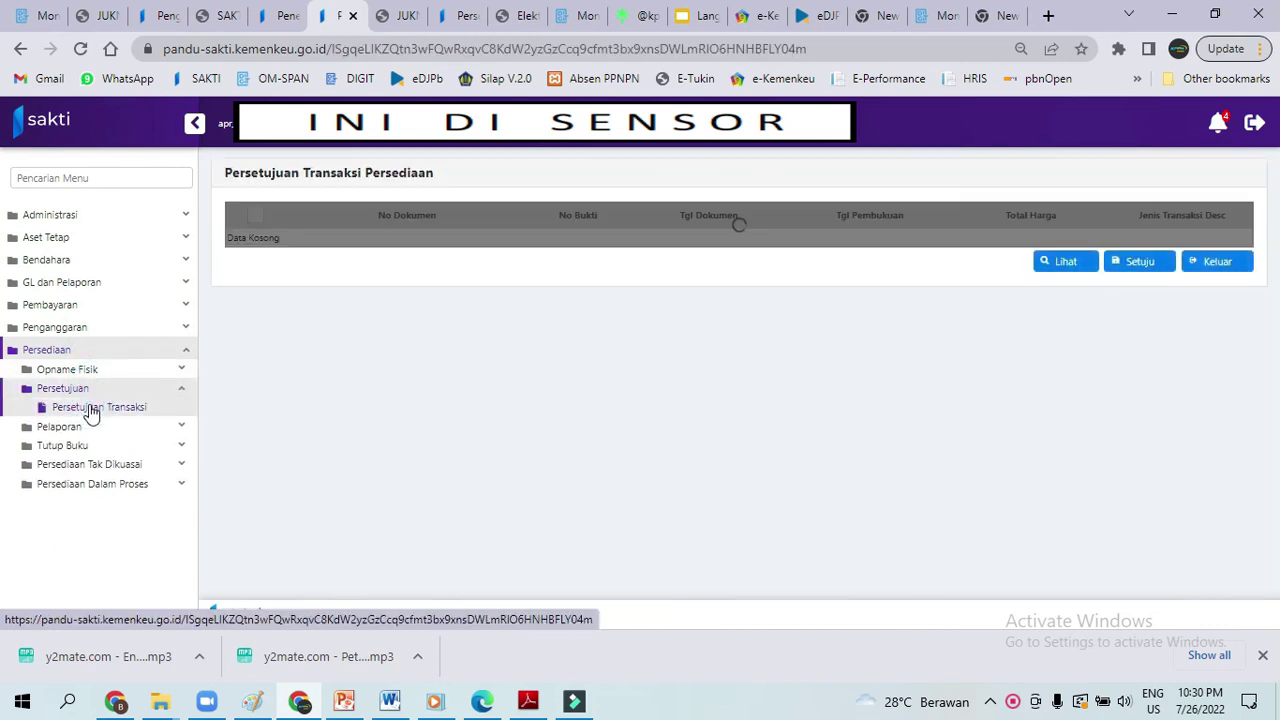